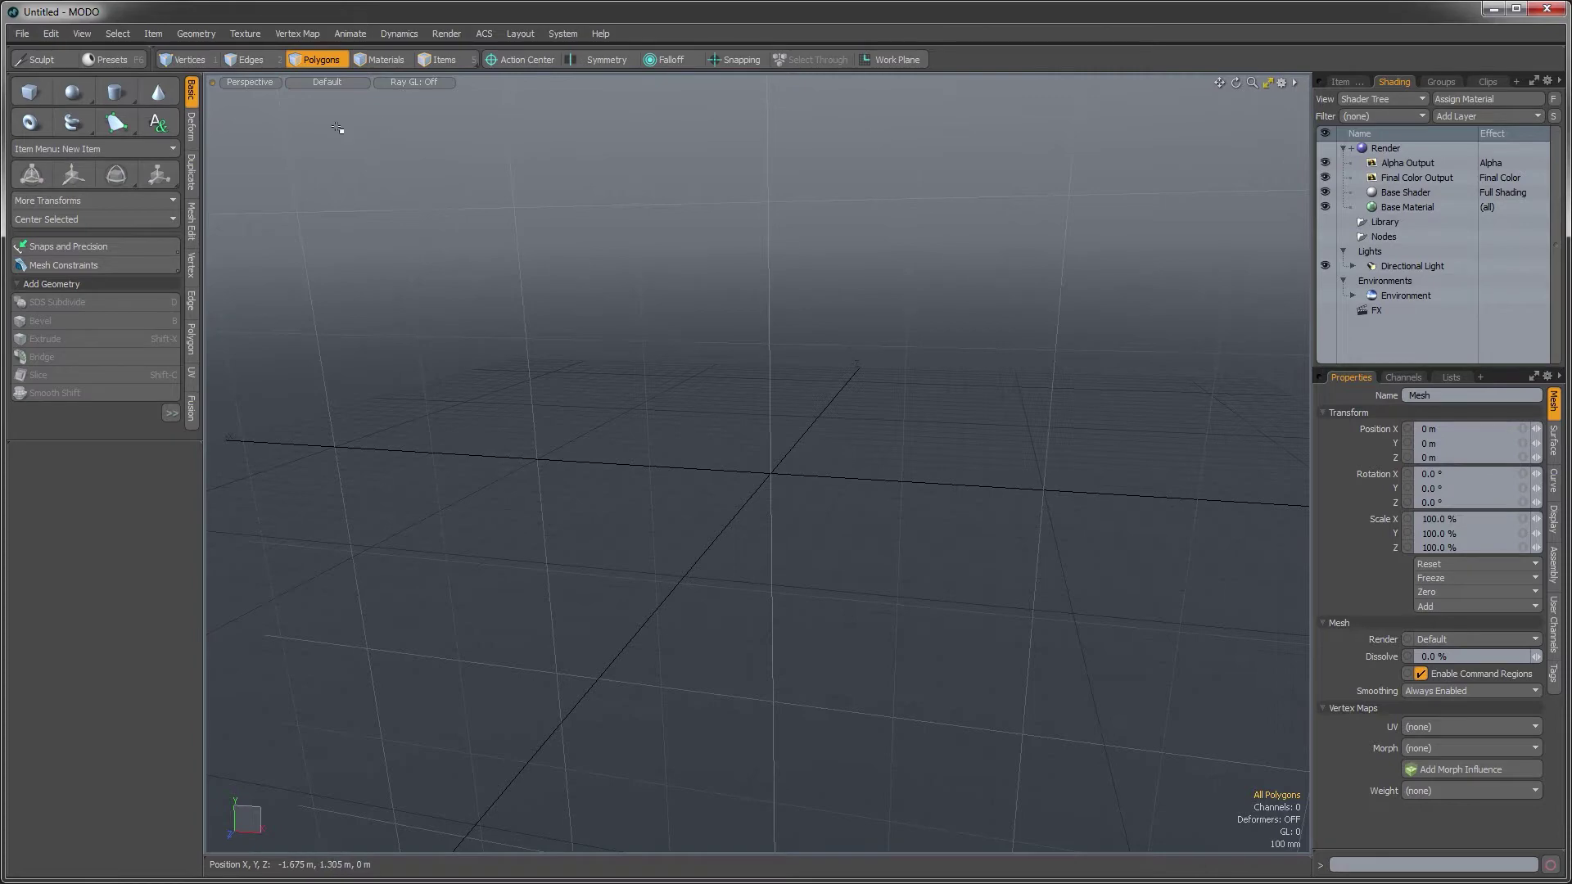
# Open the scene Strawberry_01.lxo from the Video_08 content folder
pyautogui.click(22, 35)
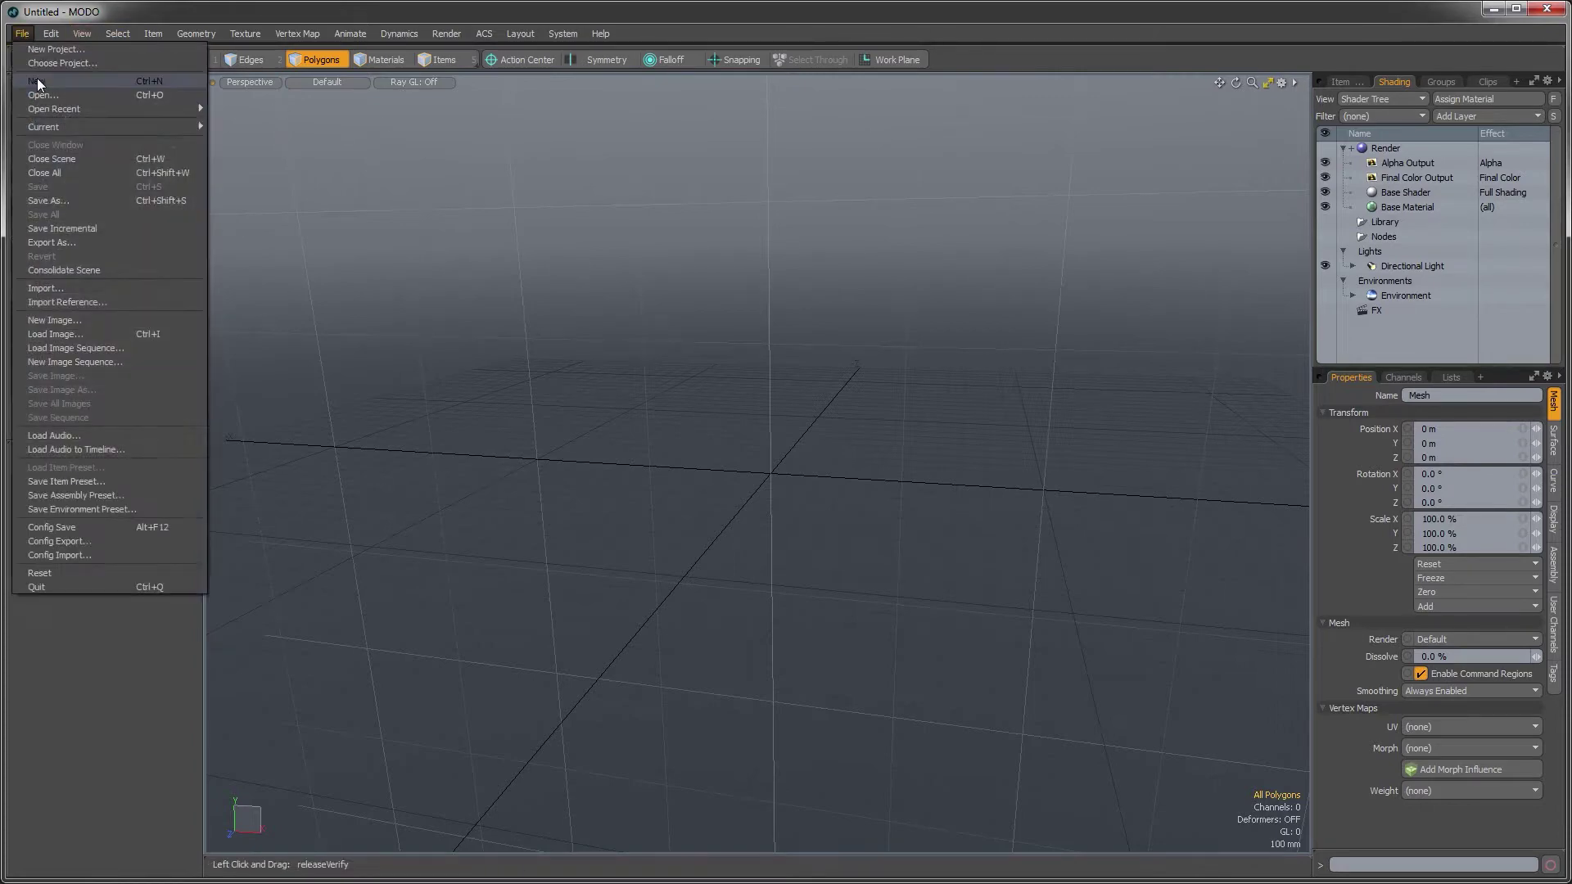
pyautogui.click(45, 78)
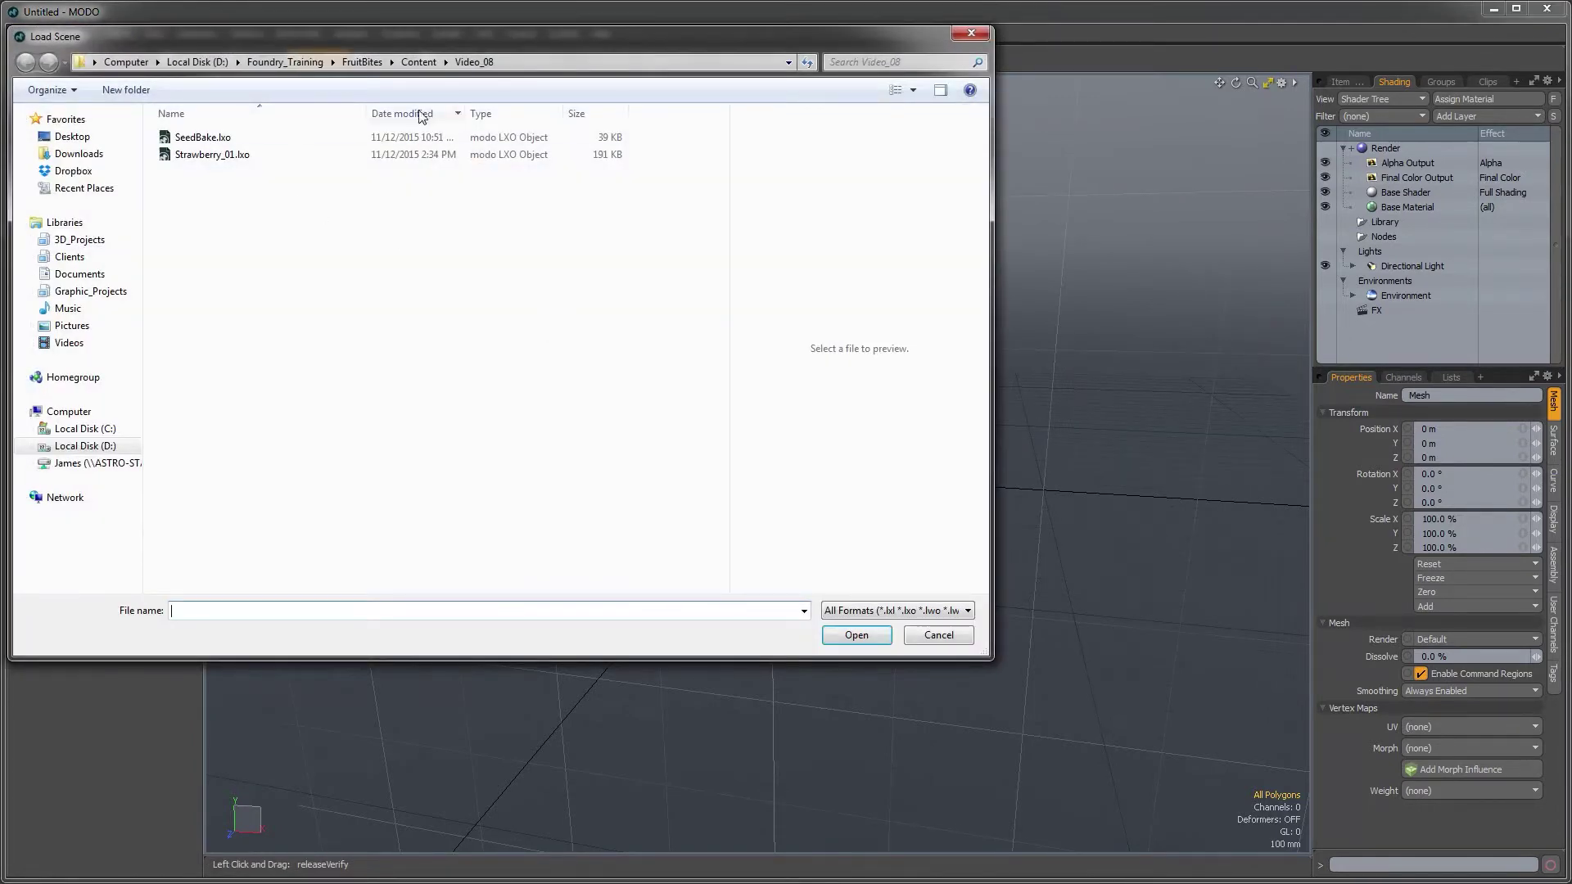
pyautogui.click(215, 155)
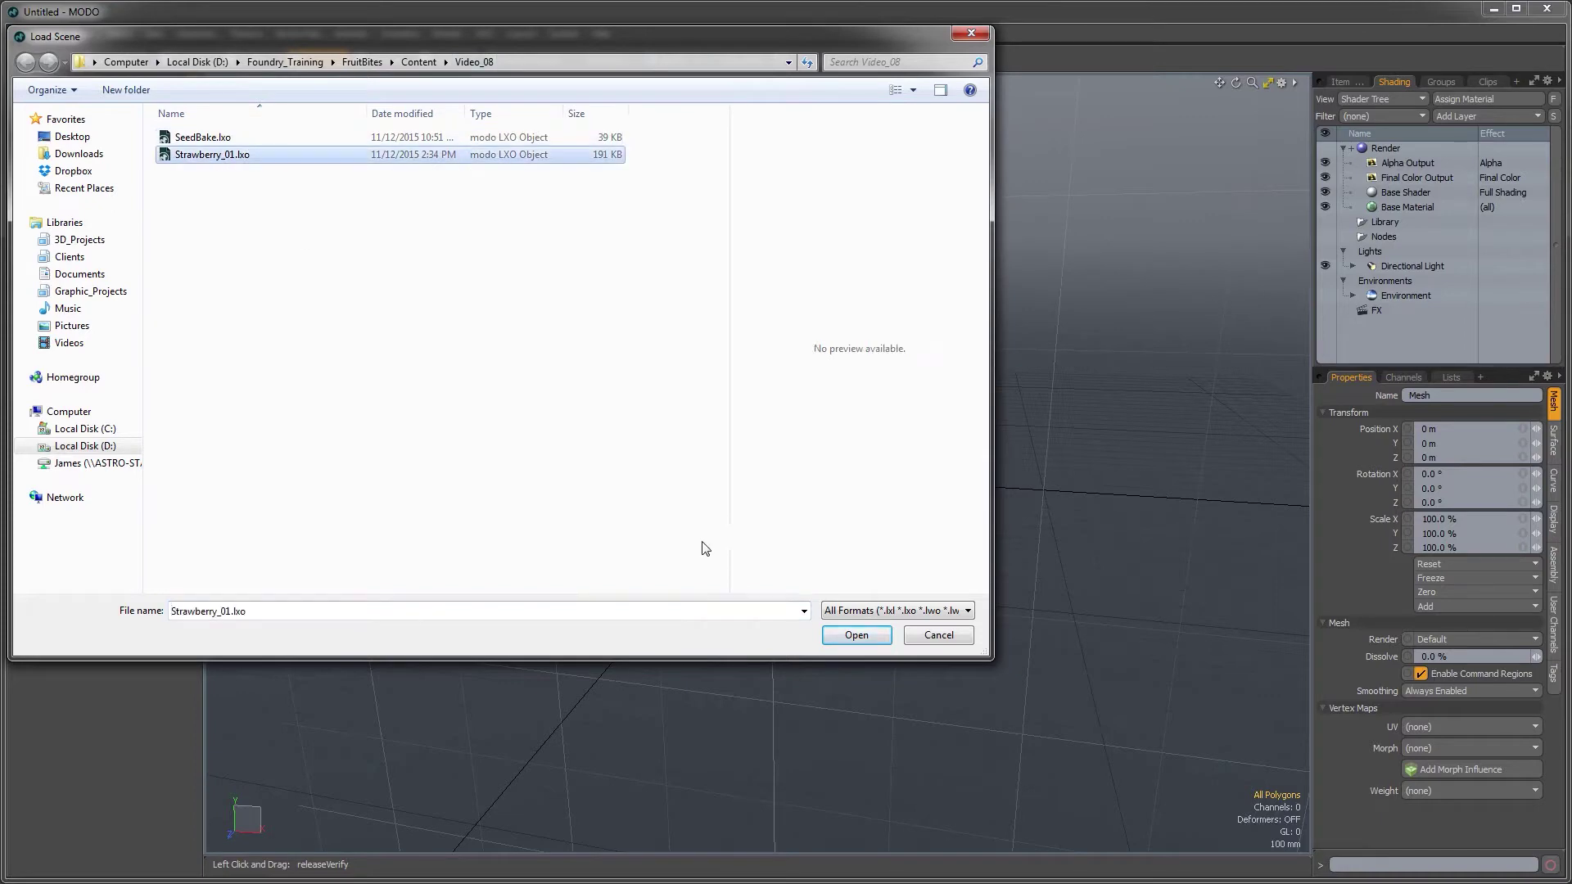
pyautogui.click(839, 637)
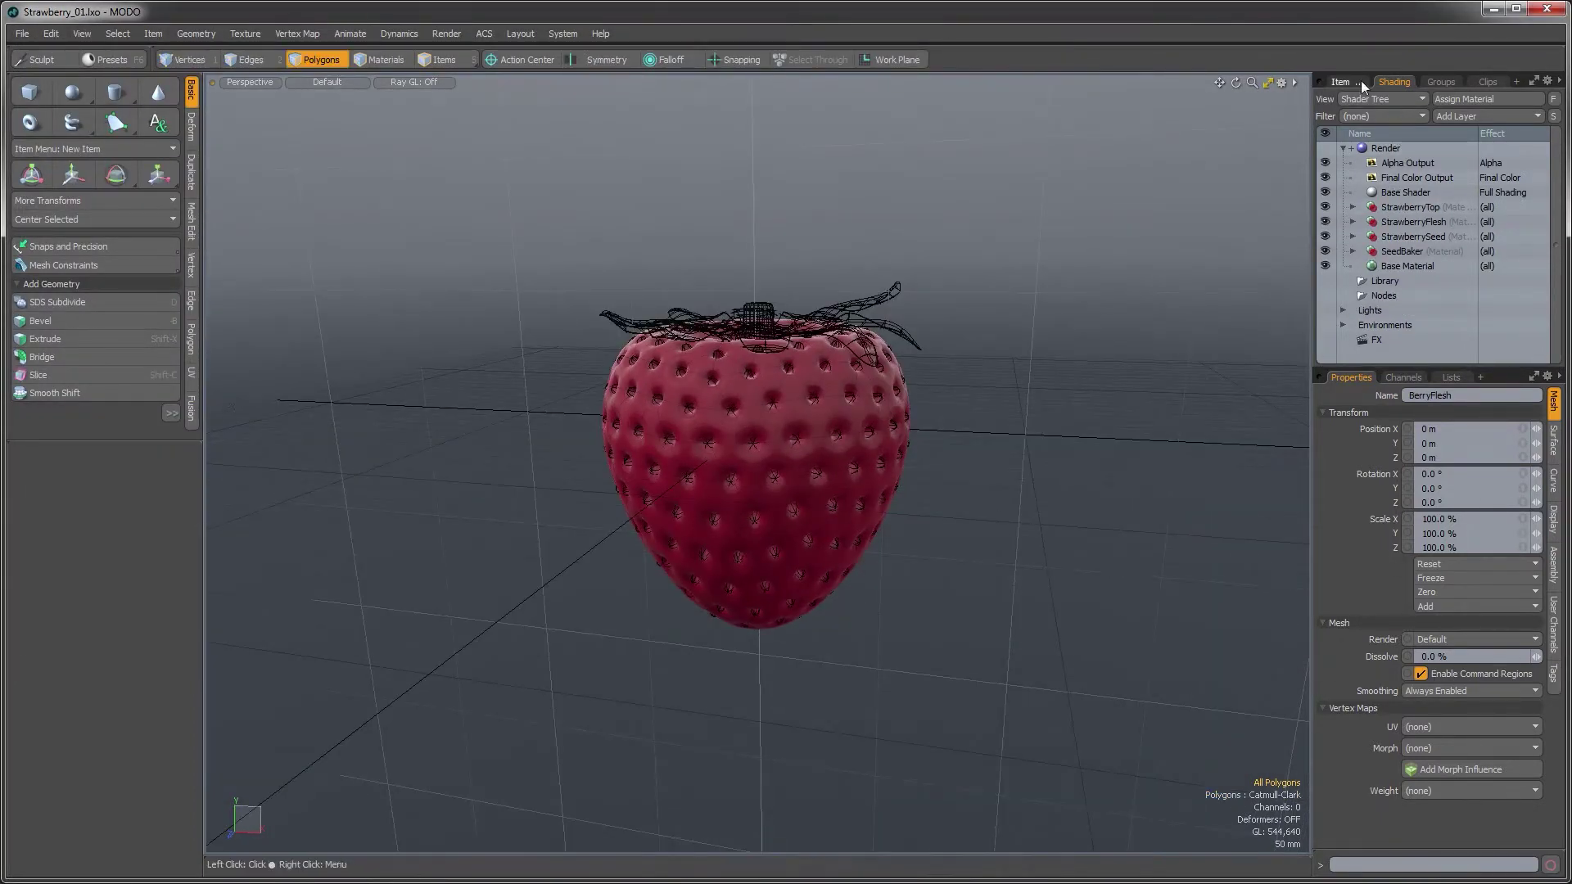
# Select the Mesh, BerryFlesh and SeedBody items together so the whole strawberry is shown shaded
pyautogui.click(1357, 81)
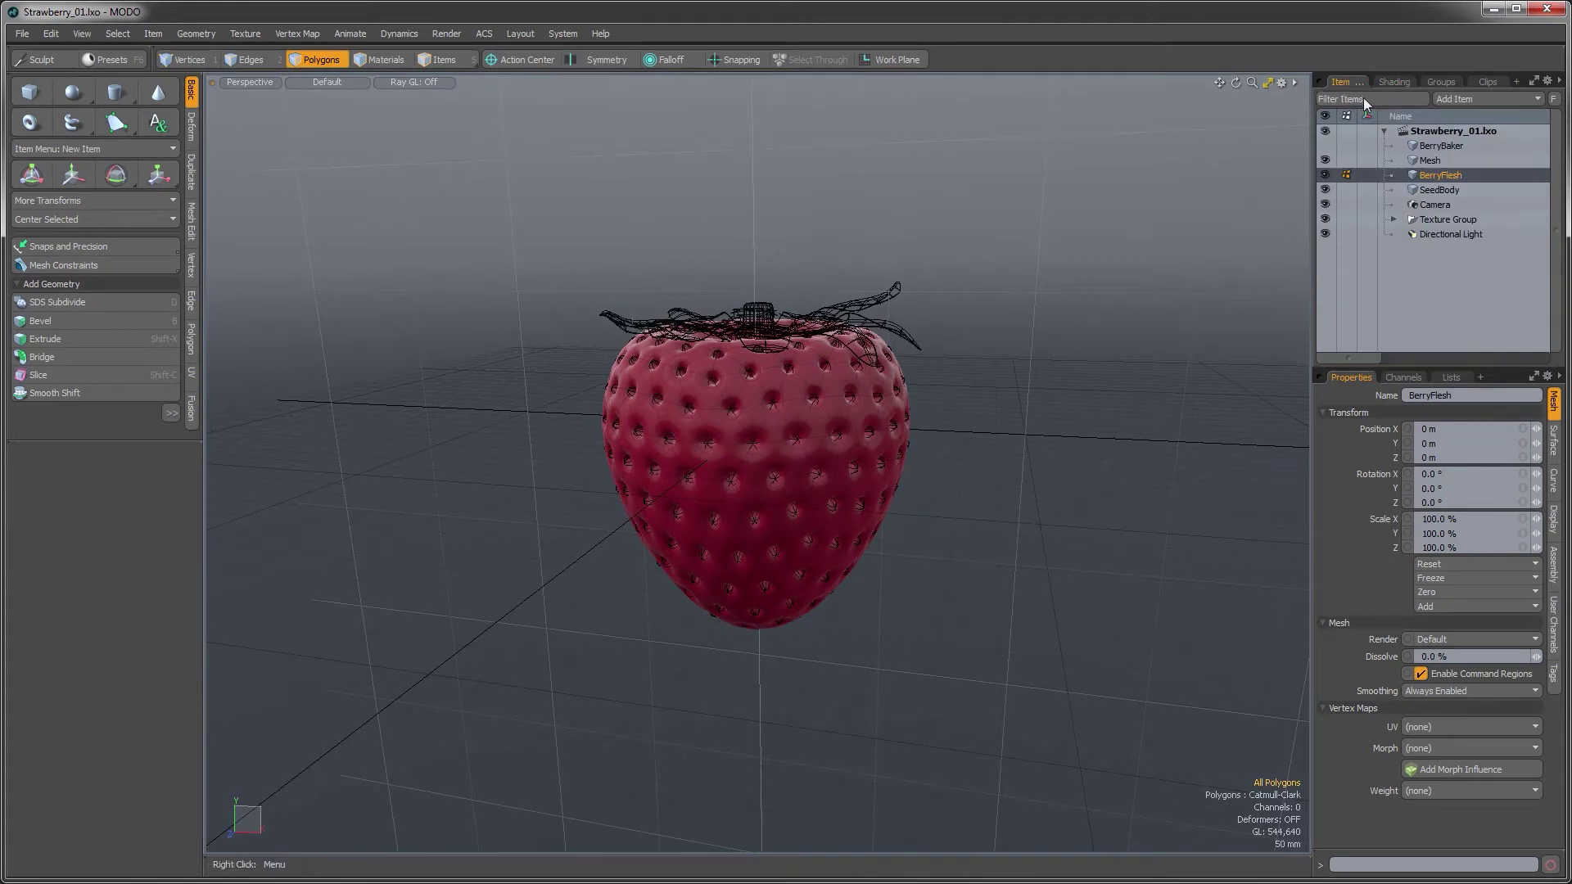
pyautogui.click(1435, 189)
pyautogui.keyDown('shift'); pyautogui.click(1422, 166); pyautogui.keyUp('shift')
pyautogui.moveTo(886, 385)
pyautogui.keyDown('alt'); pyautogui.mouseDown()
pyautogui.moveTo(835, 406)
pyautogui.moveTo(878, 407)
pyautogui.moveTo(850, 455)
pyautogui.mouseUp(); pyautogui.keyUp('alt')
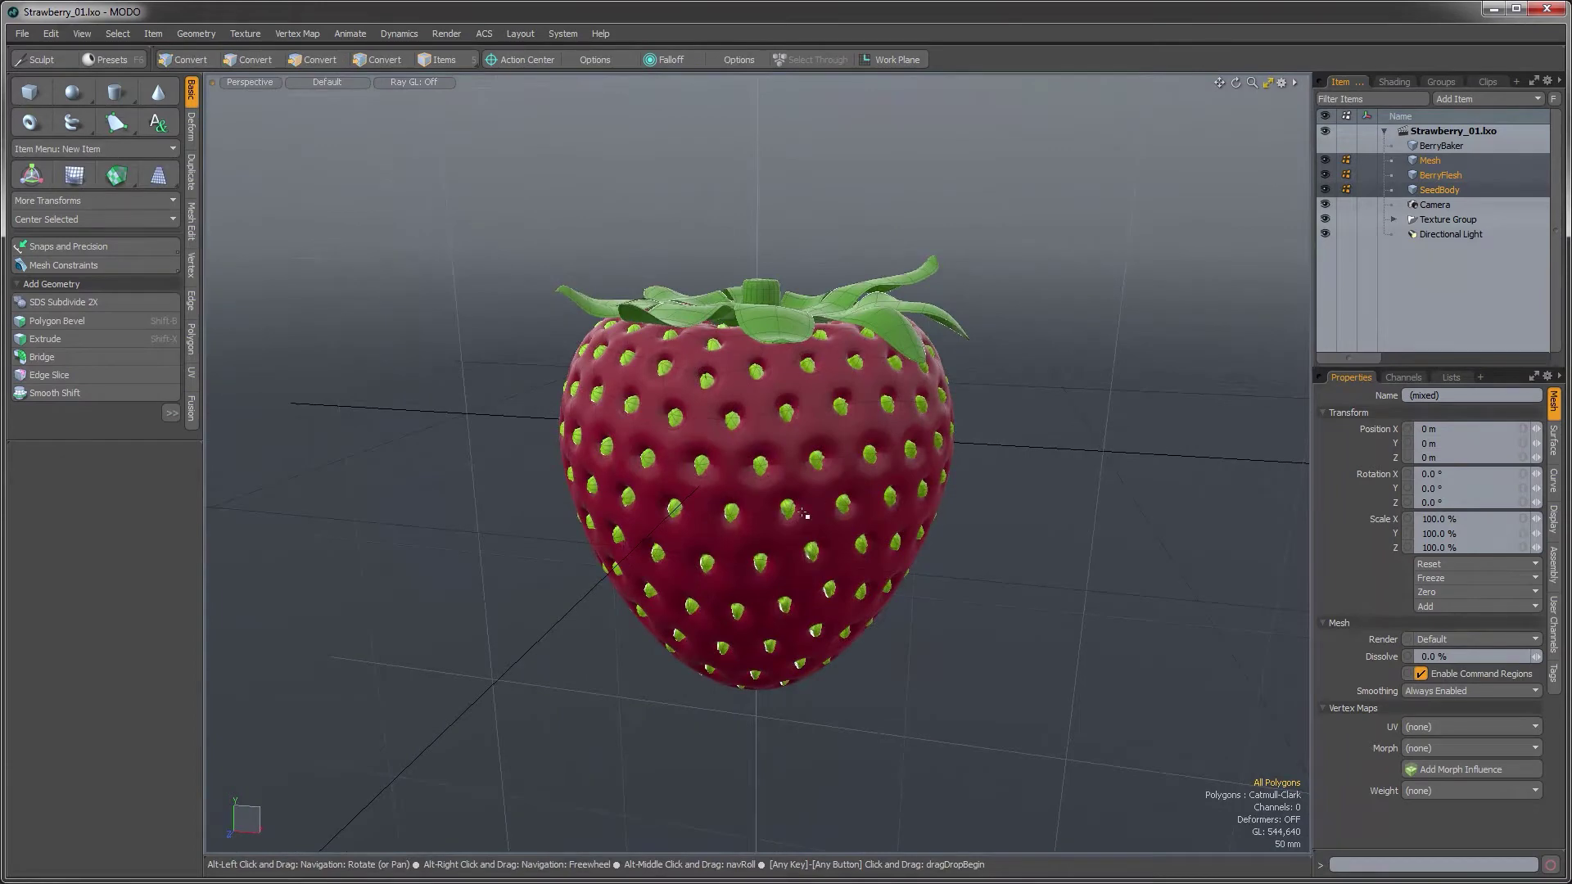
# Load CherryHill-Road_3k.hdr as an image map in the Environment in place of its gradient material
pyautogui.click(1393, 81)
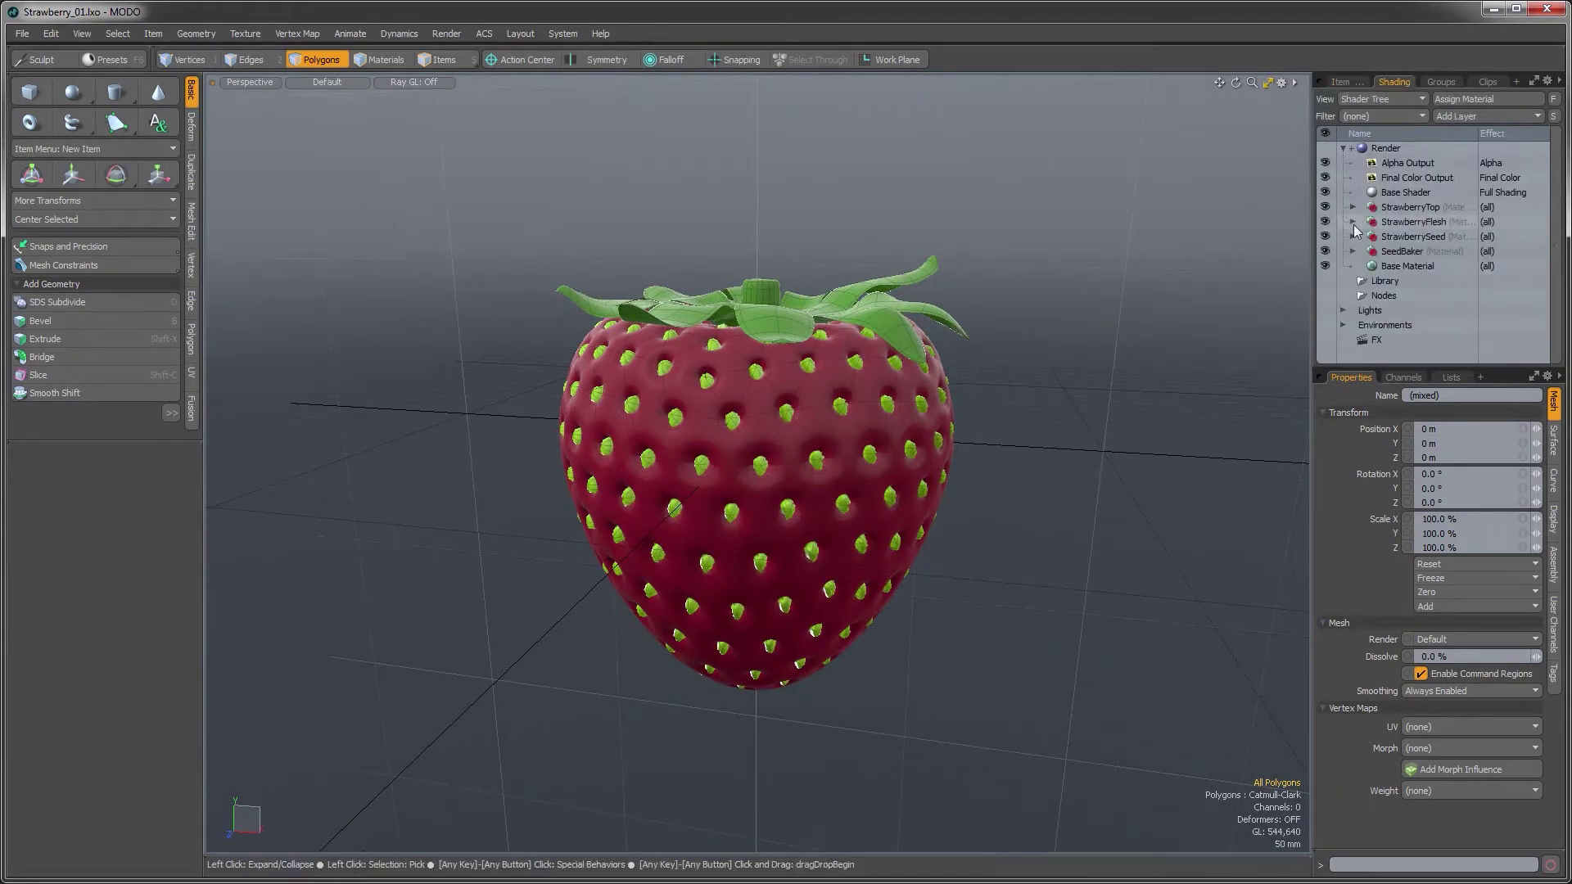
pyautogui.click(1343, 325)
pyautogui.click(1351, 340)
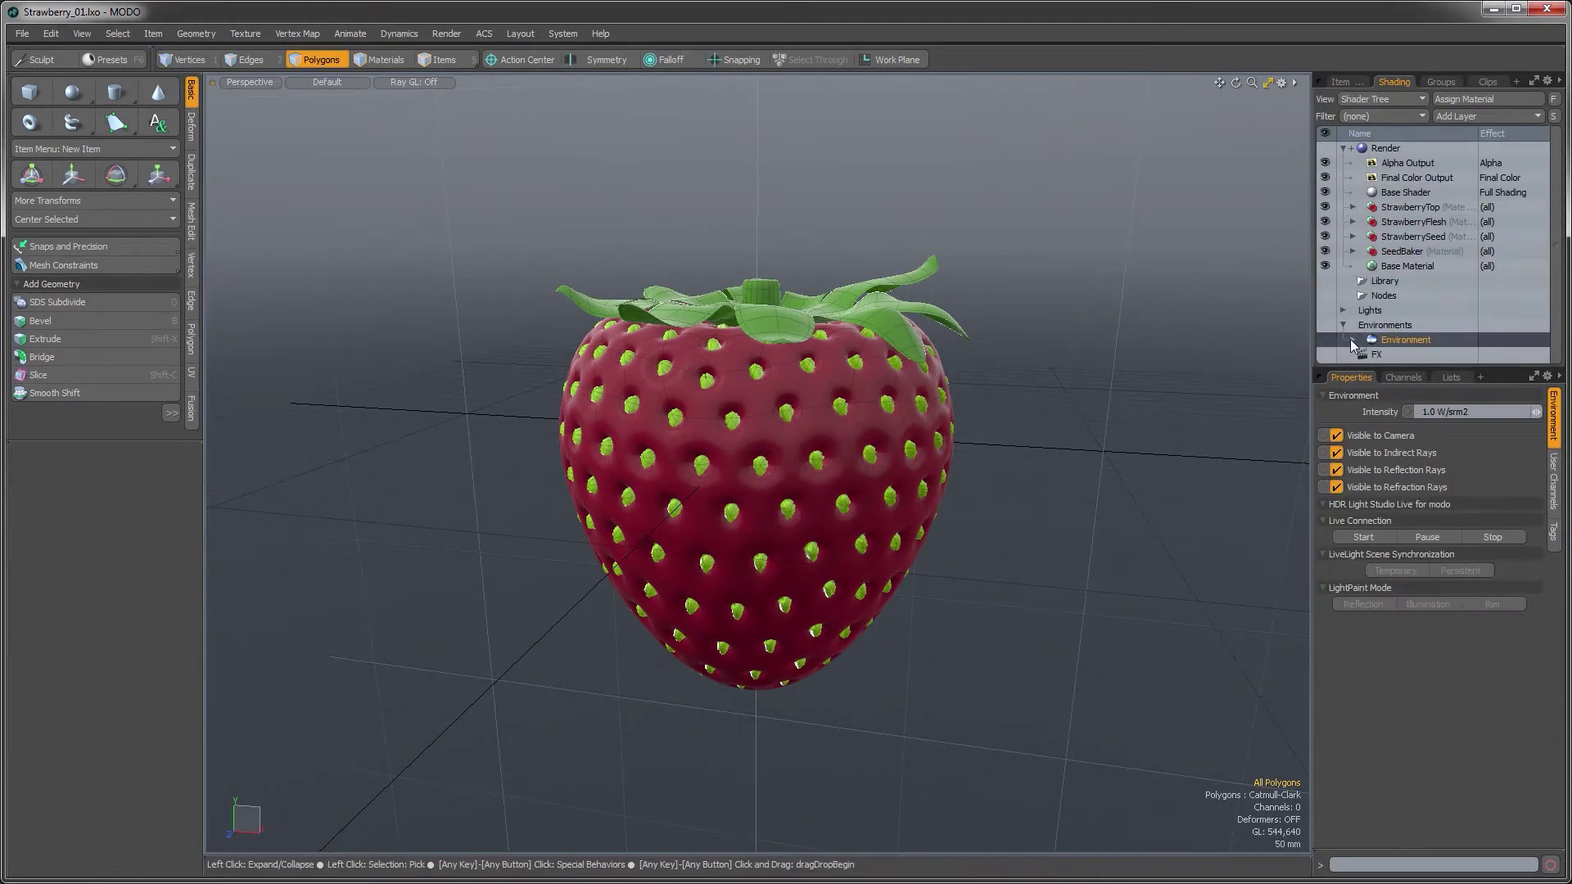
pyautogui.click(1352, 340)
pyautogui.click(1431, 354)
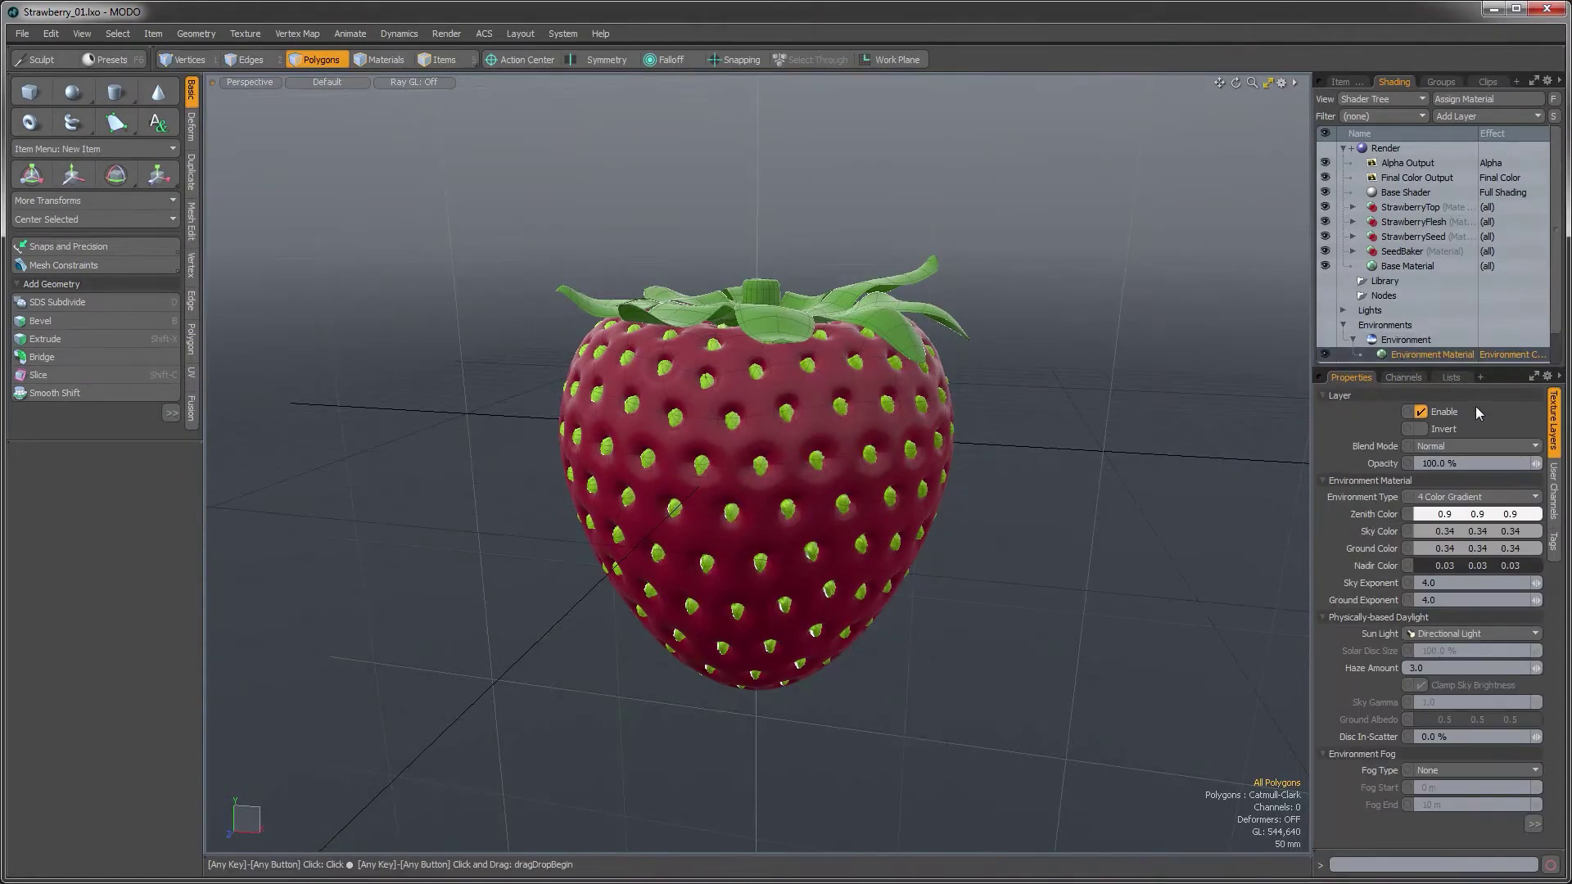
pyautogui.click(1478, 116)
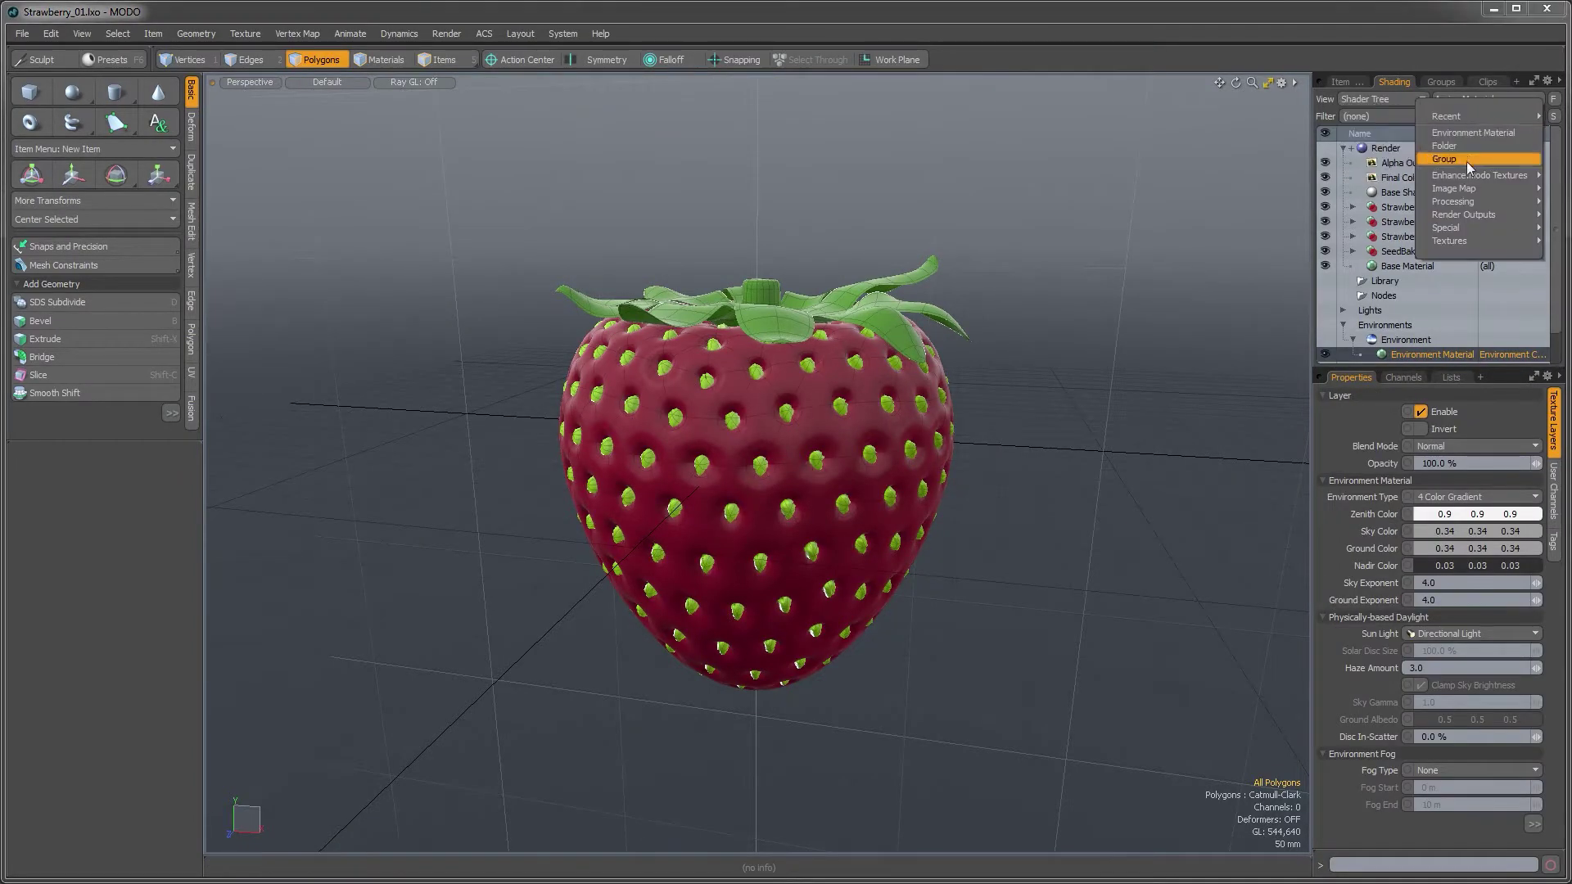
pyautogui.moveTo(1467, 190)
pyautogui.click(1352, 189)
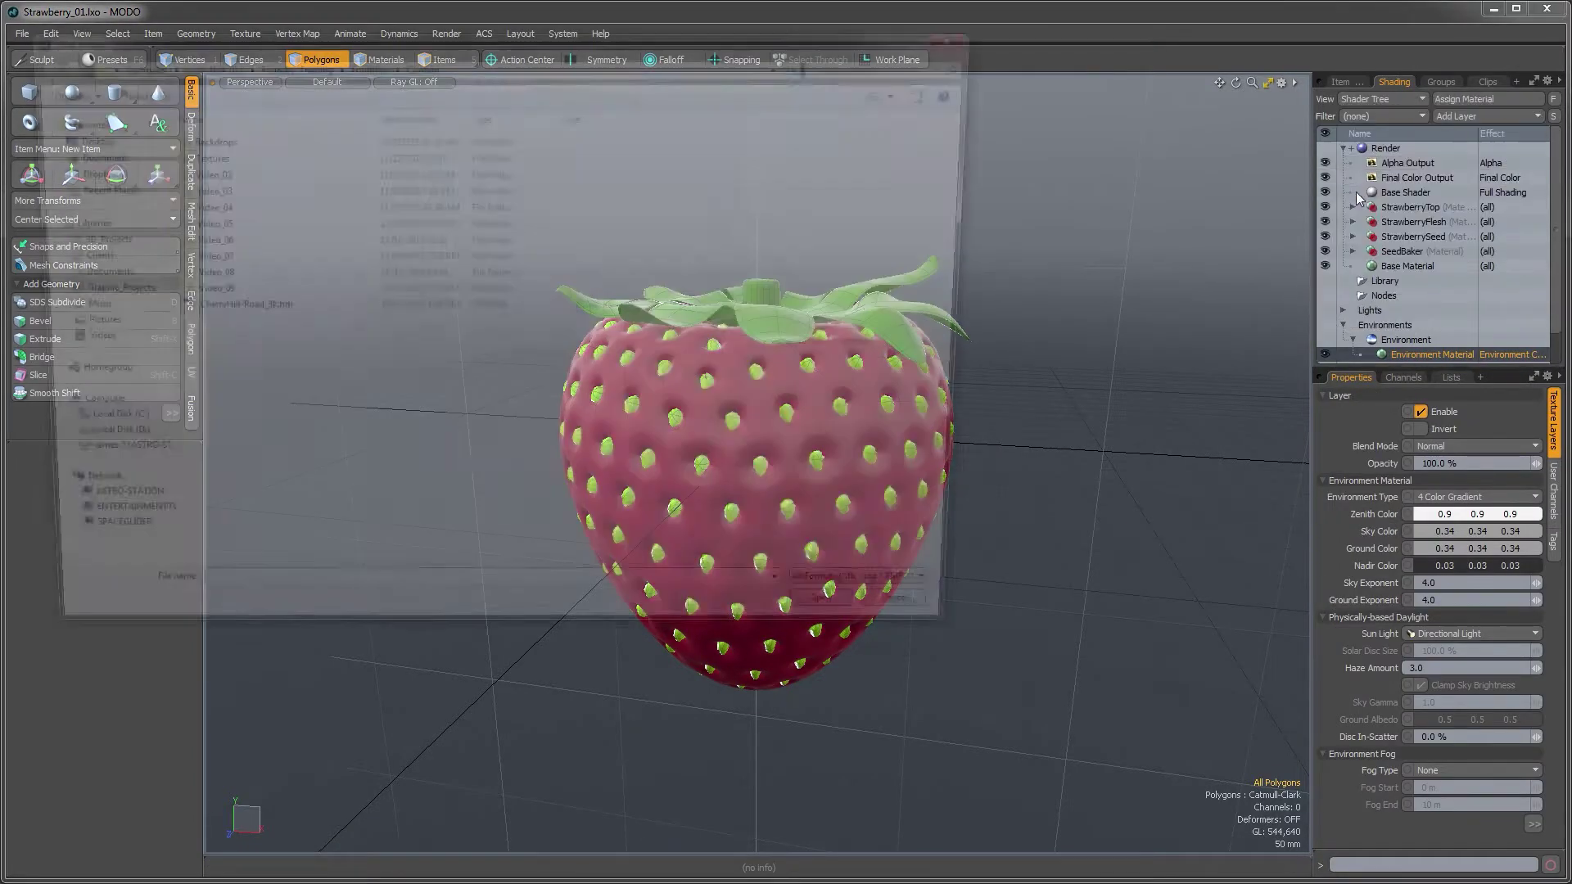
pyautogui.click(235, 310)
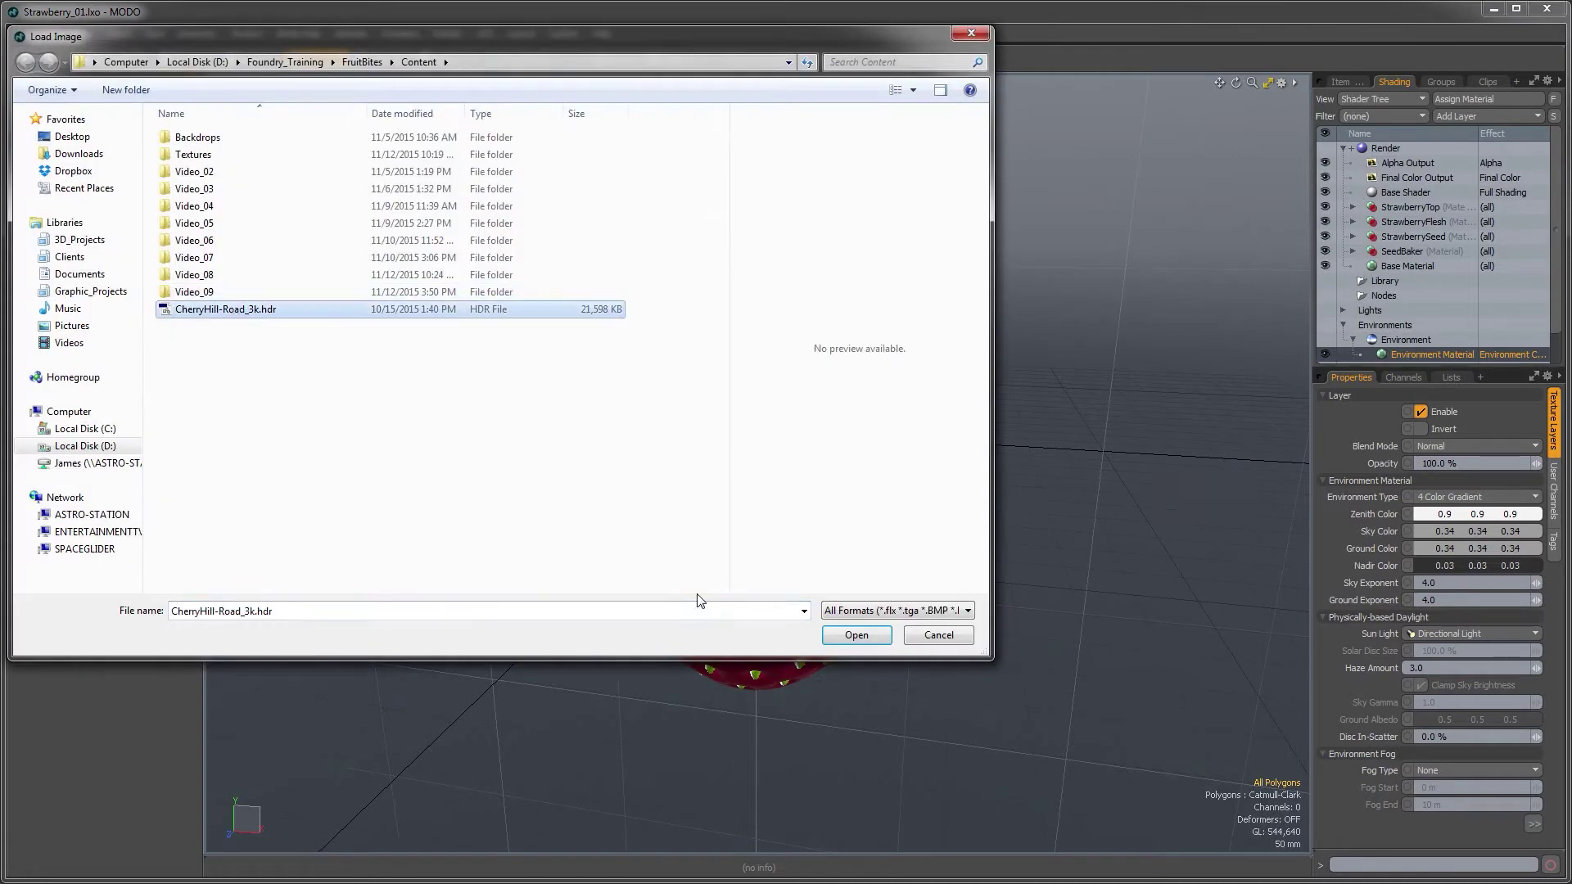
pyautogui.click(827, 637)
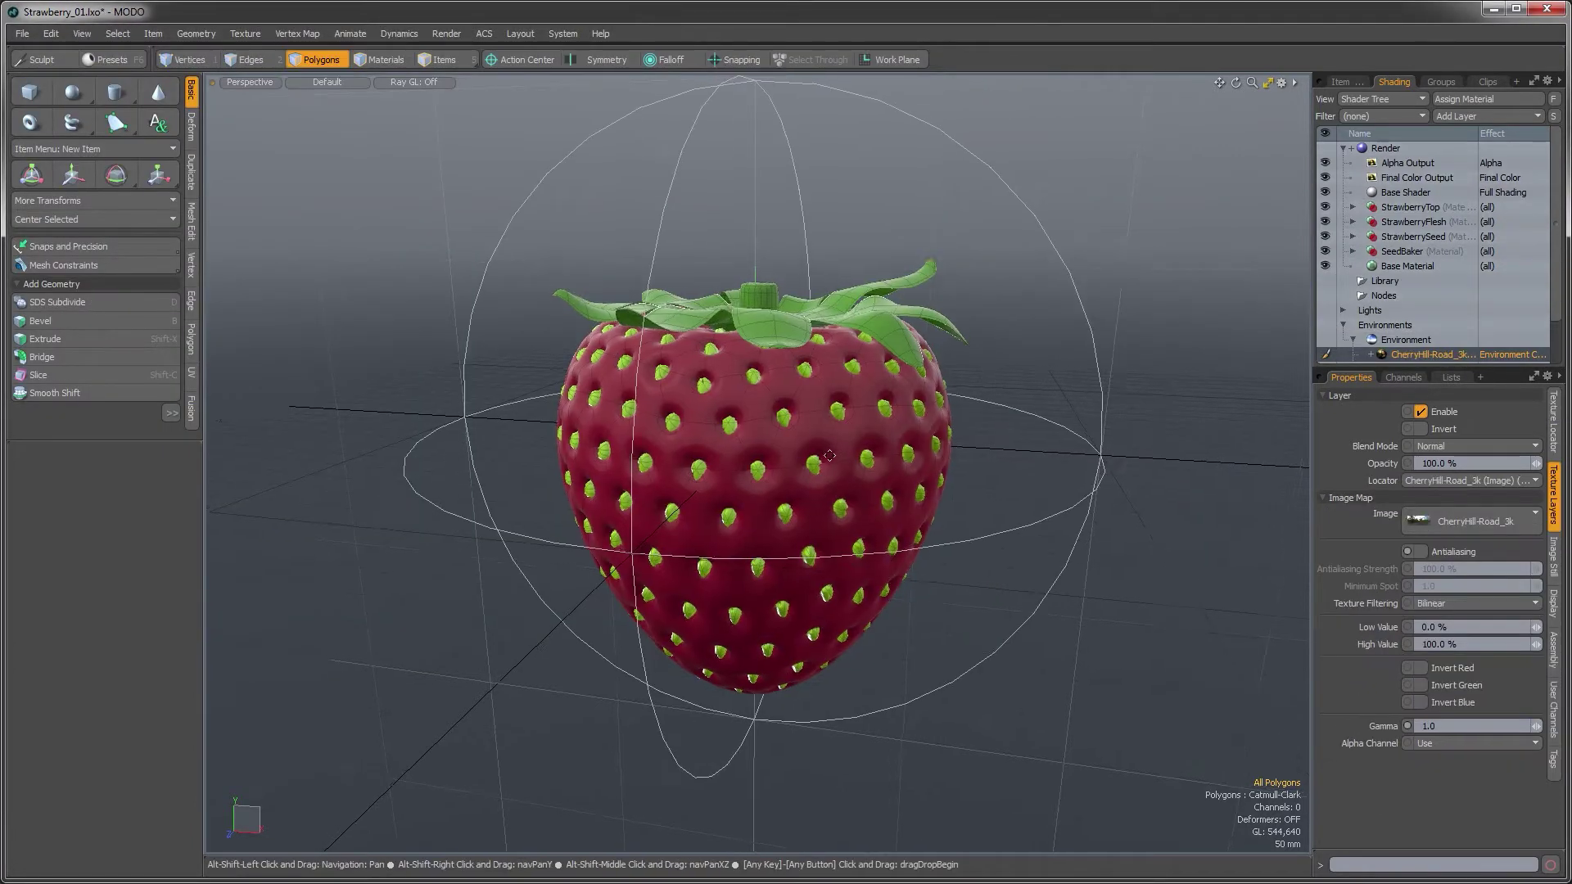
# Start the render preview and frame the strawberry larger in it against the road part of the background
pyautogui.keyDown('alt'); pyautogui.keyDown('shift'); pyautogui.moveTo(829, 455); pyautogui.dragTo(825, 473); pyautogui.keyUp('shift'); pyautogui.keyUp('alt')
pyautogui.keyDown('alt'); pyautogui.moveTo(825, 472); pyautogui.dragTo(794, 477); pyautogui.keyUp('alt')
pyautogui.press('F9')
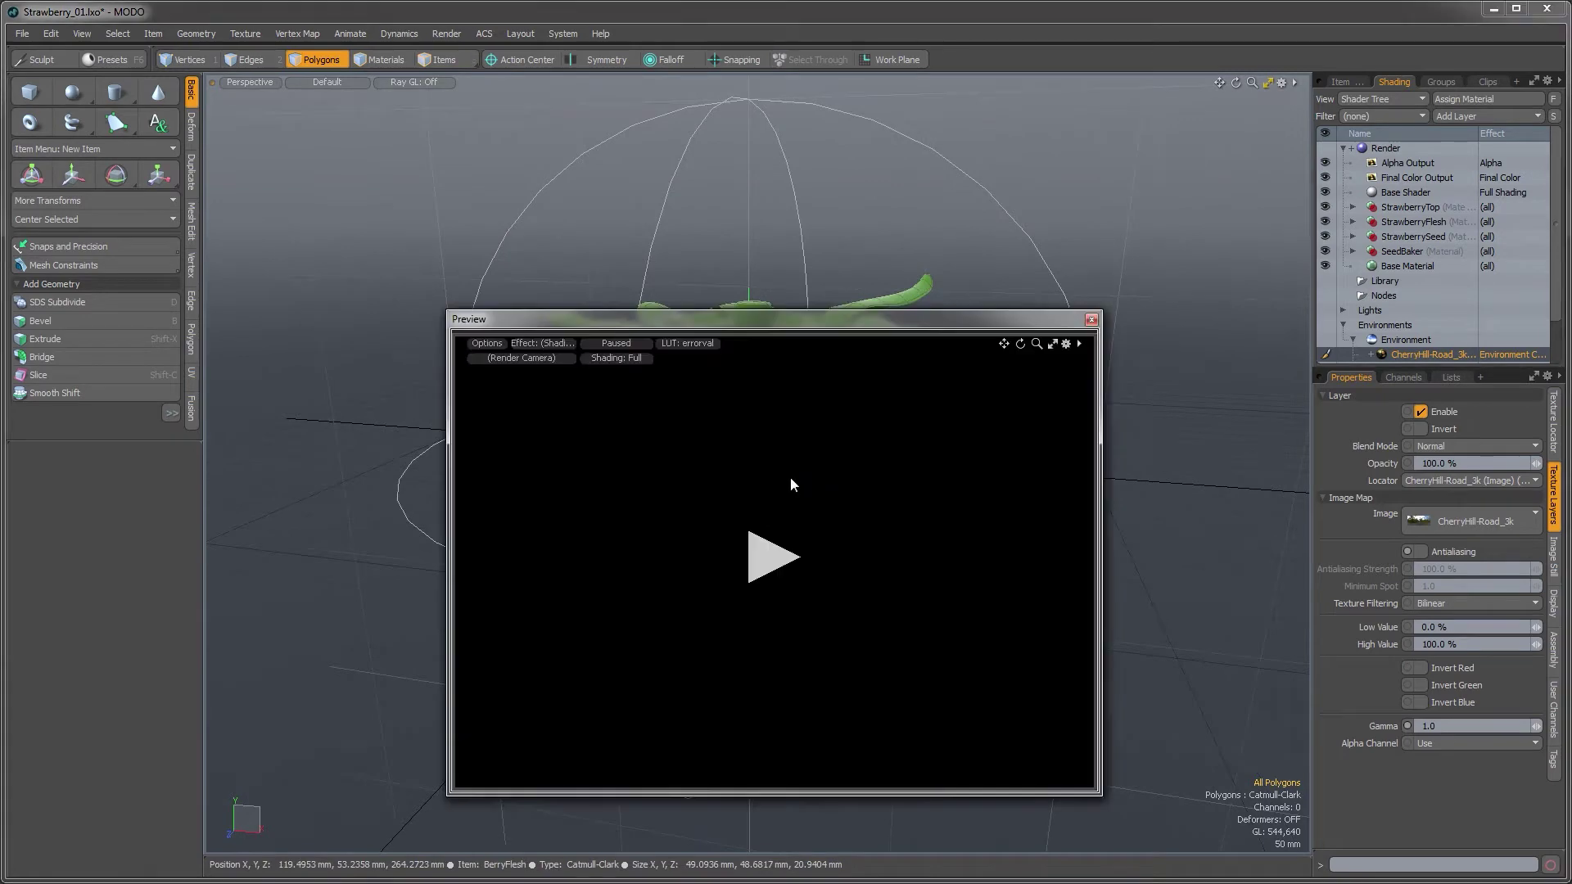
pyautogui.click(768, 553)
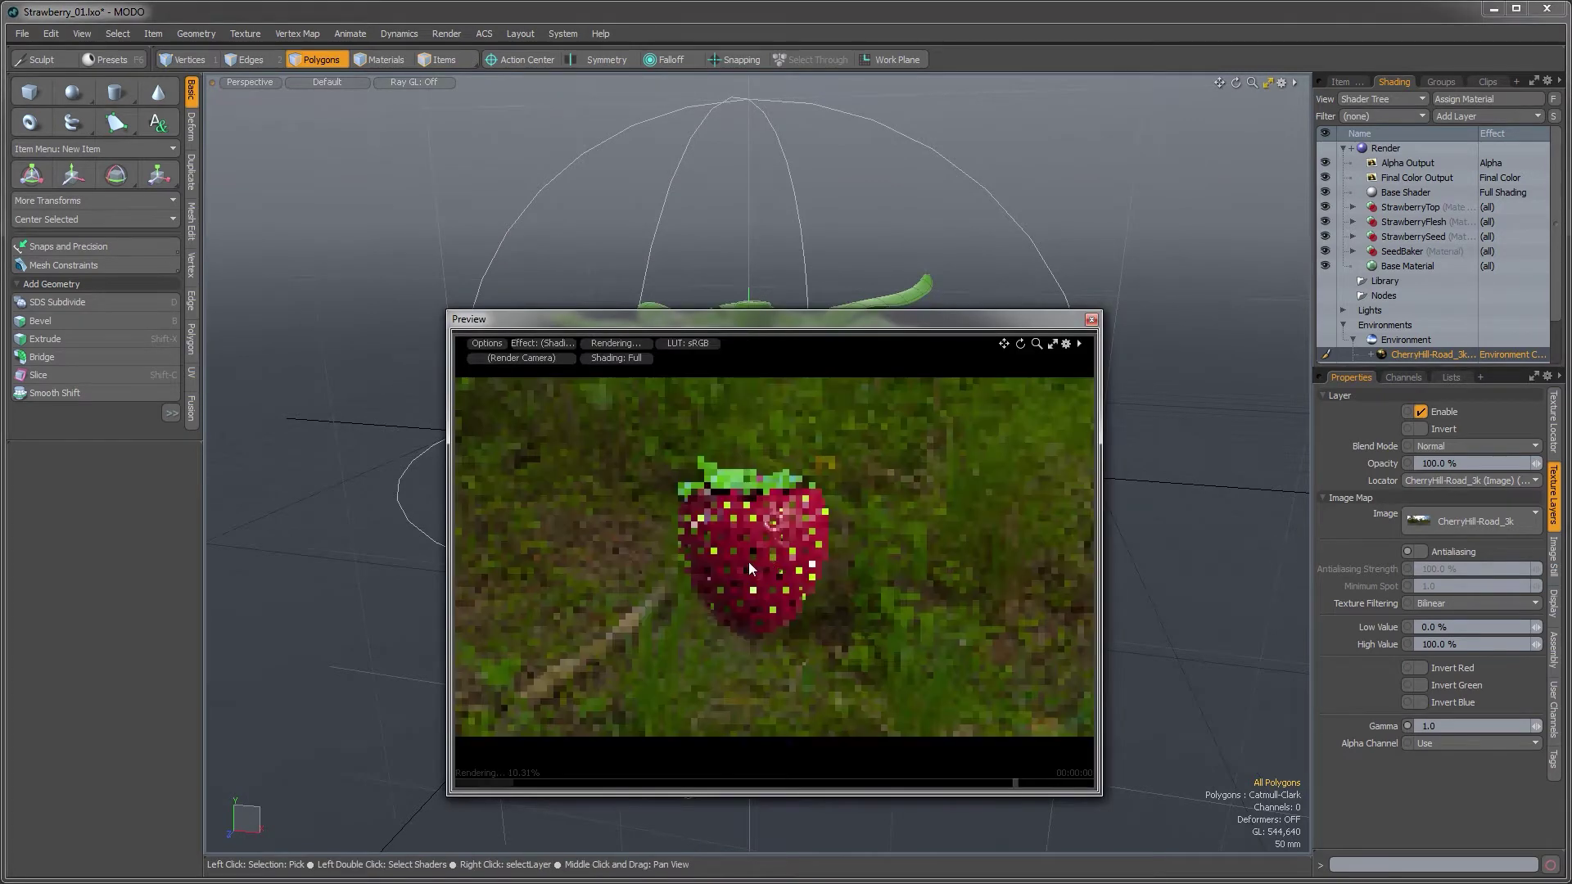
pyautogui.keyDown('alt'); pyautogui.moveTo(748, 562); pyautogui.dragTo(929, 561); pyautogui.keyUp('alt')
pyautogui.keyDown('alt'); pyautogui.keyDown('shift'); pyautogui.moveTo(929, 562); pyautogui.dragTo(835, 540); pyautogui.keyUp('shift'); pyautogui.keyUp('alt')
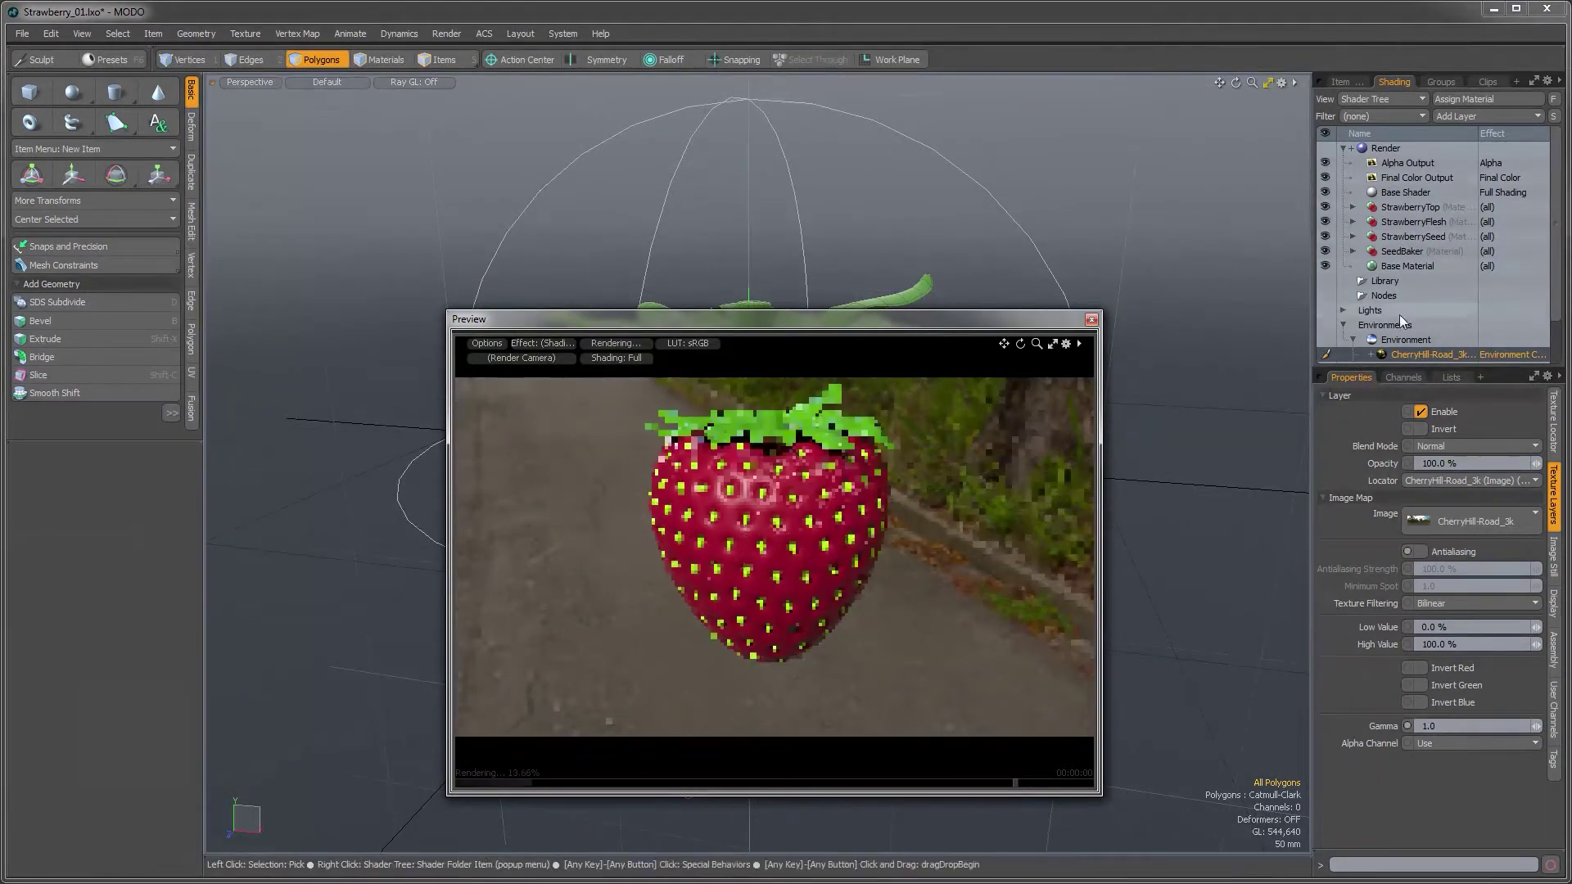
# Turn off Visible to Camera for the Environment and move the preview window clear of the model
pyautogui.click(1406, 340)
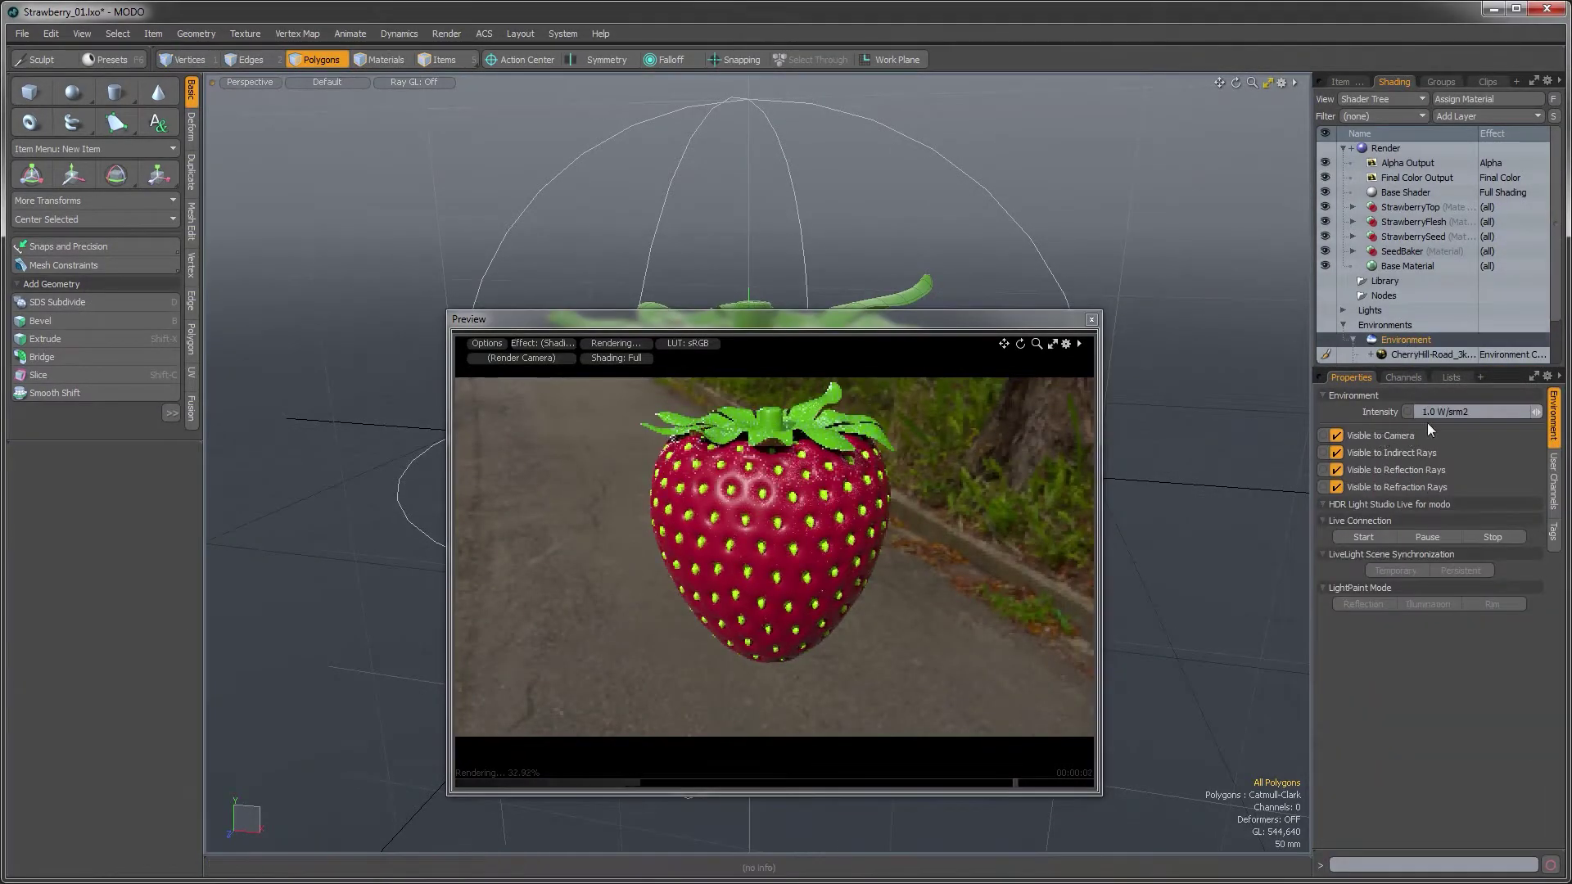
pyautogui.click(1336, 435)
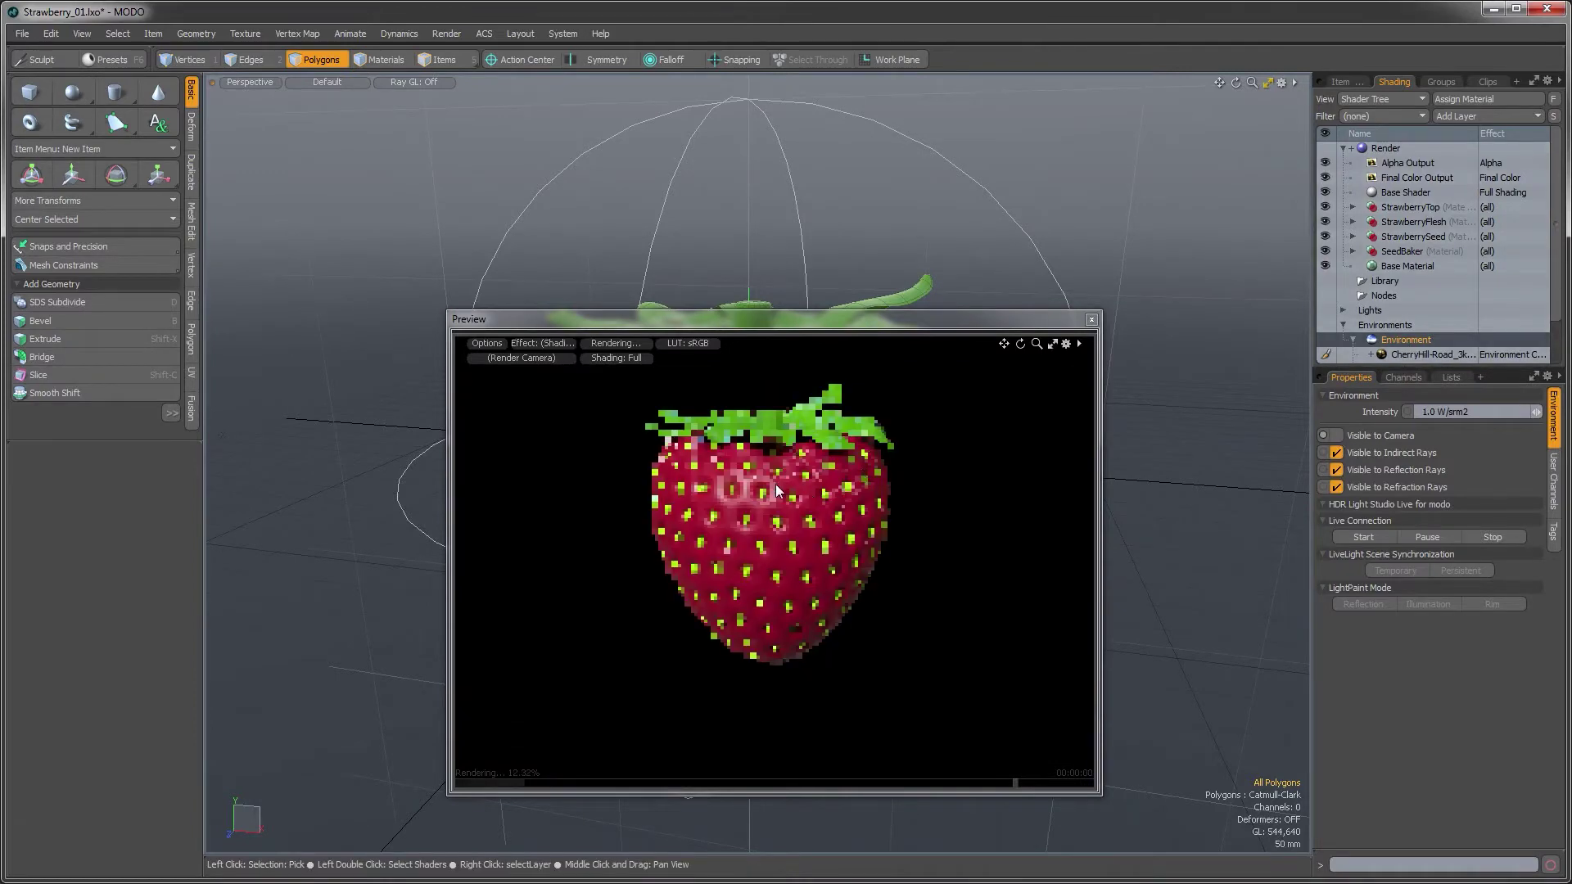
pyautogui.moveTo(814, 326); pyautogui.dragTo(472, 103)
pyautogui.keyDown('alt'); pyautogui.moveTo(916, 532); pyautogui.dragTo(983, 536); pyautogui.keyUp('alt')
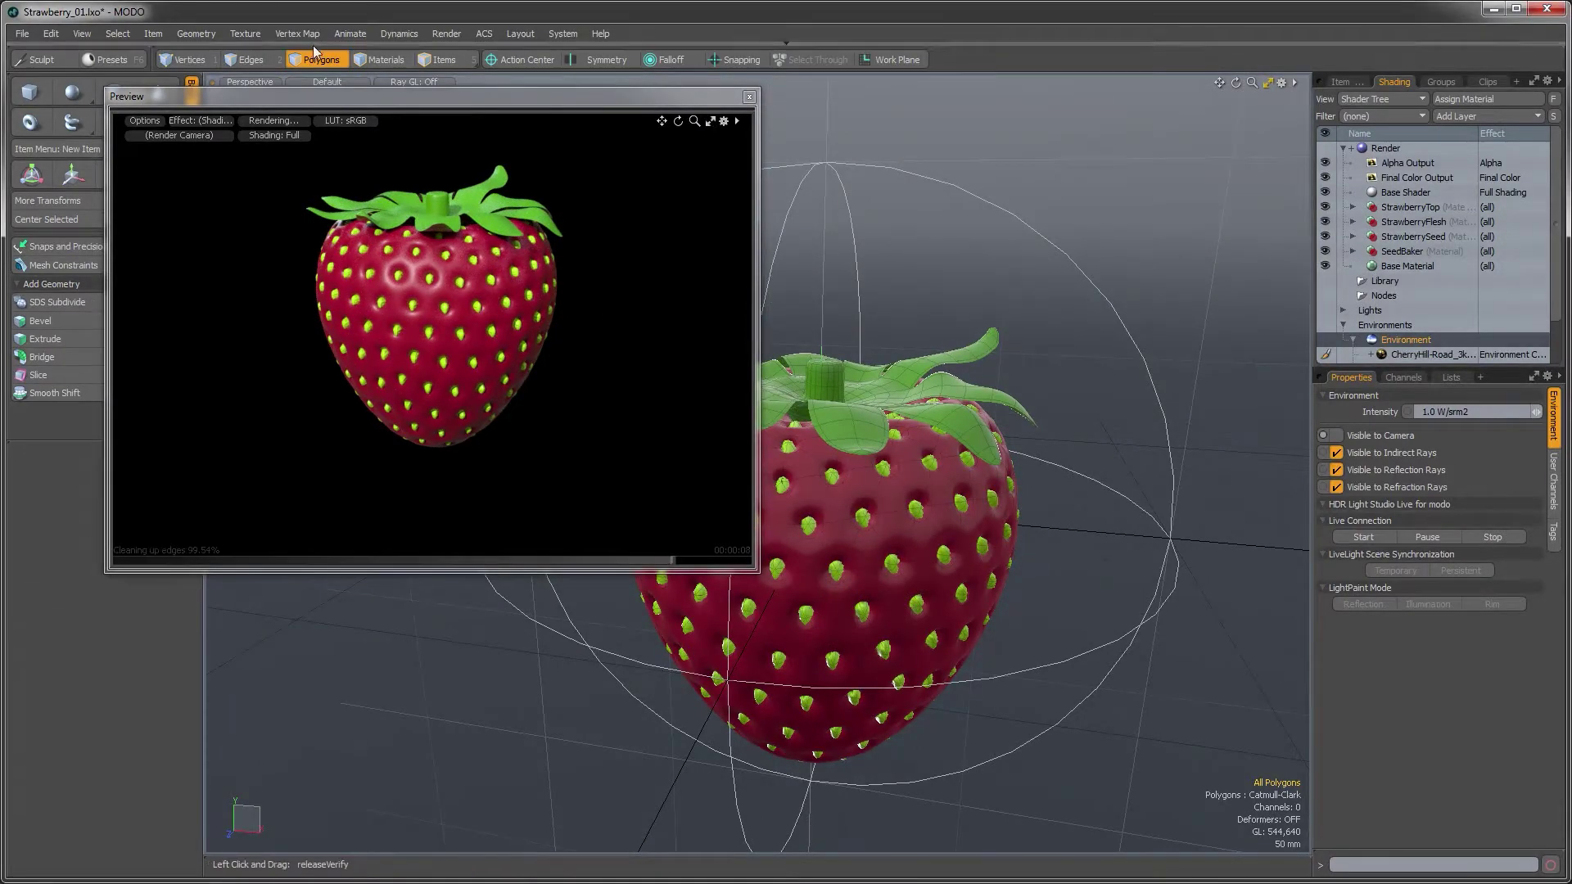
# Switch to the browser to examine the strawberry macro reference photos, and return to MODO
pyautogui.hotkey('alt', 'Tab')
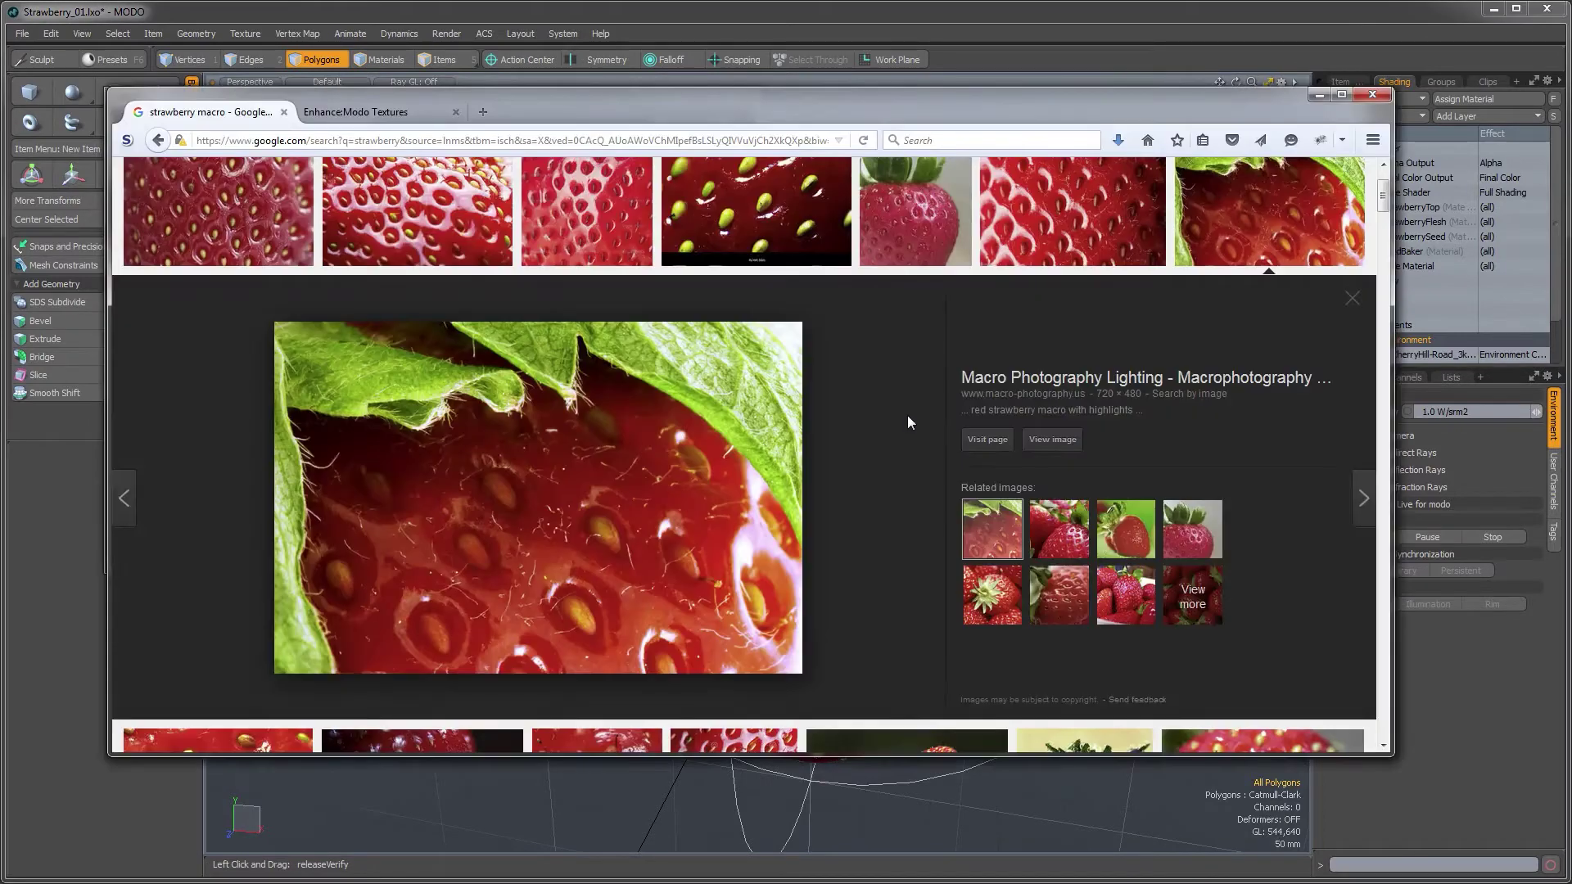
pyautogui.scroll(3, 884, 420)
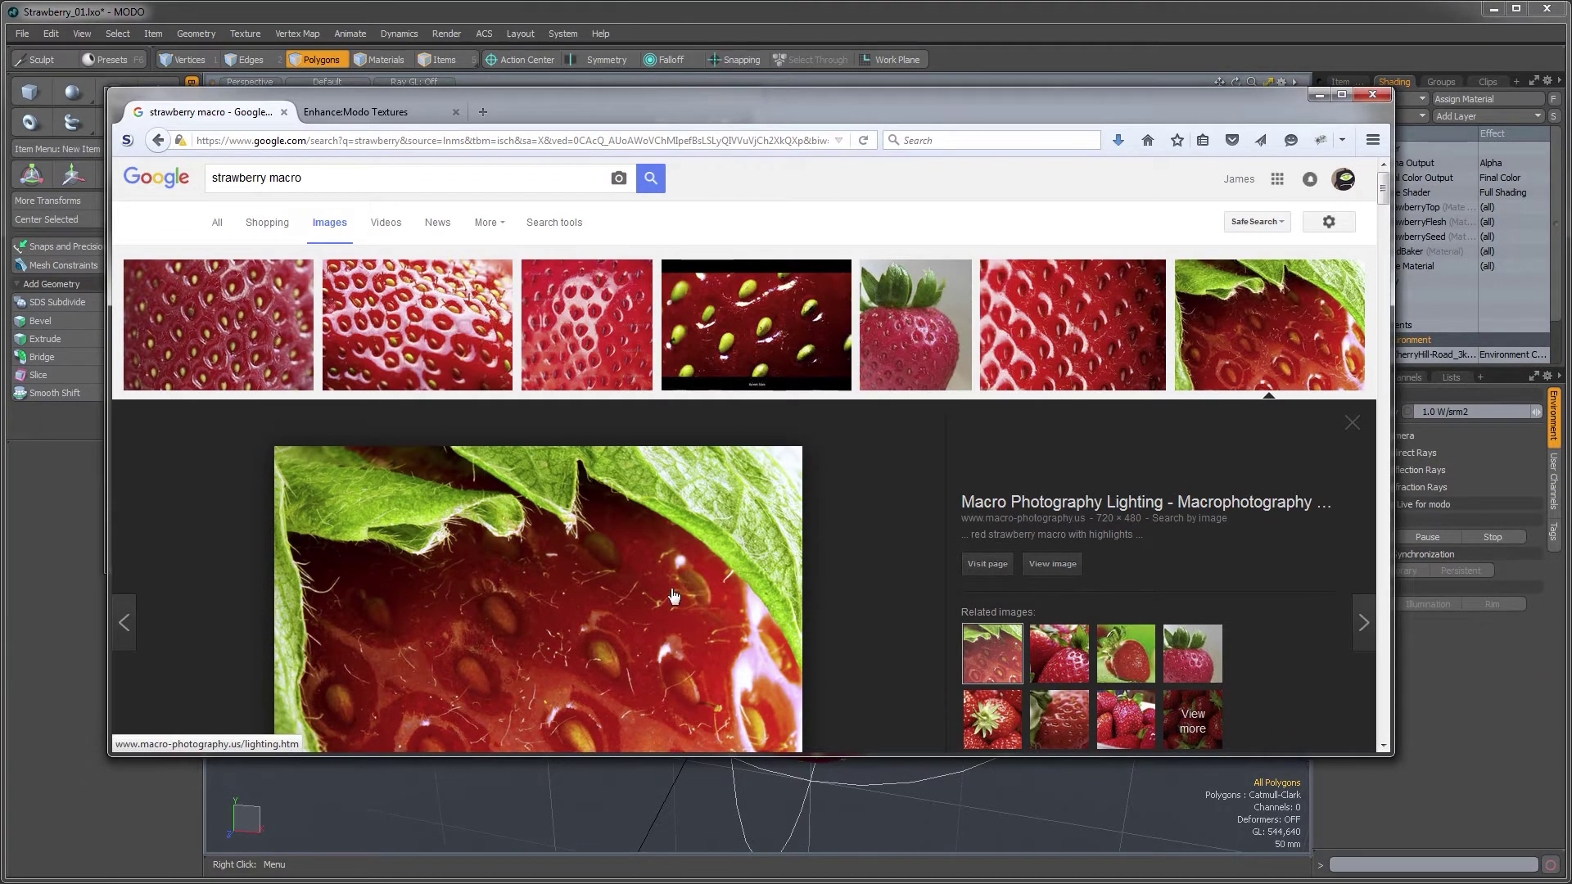
pyautogui.click(925, 31)
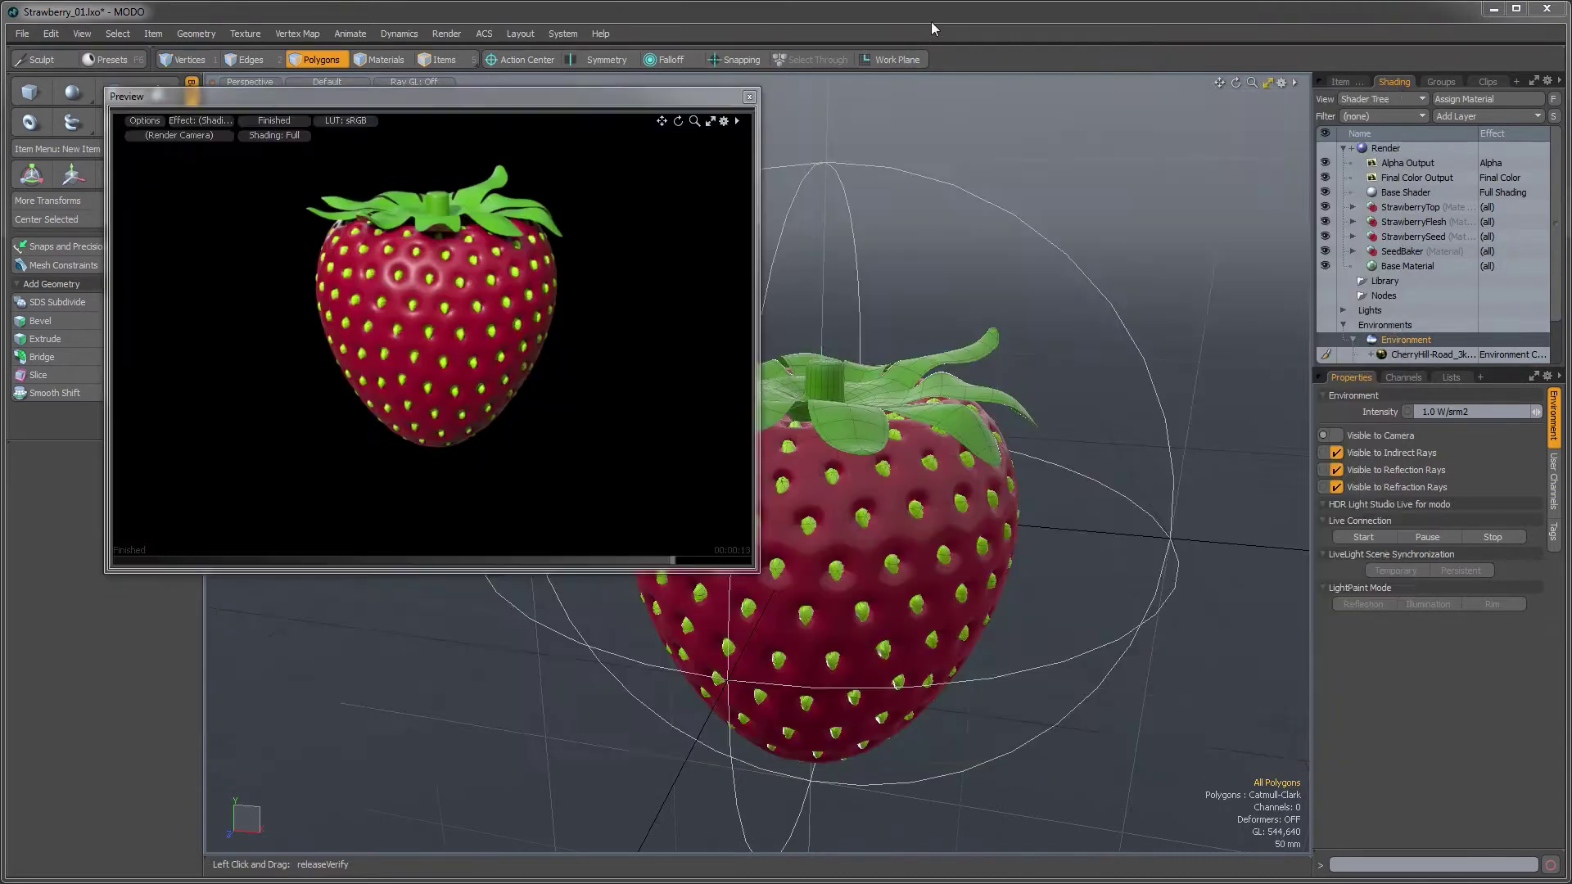
# Set the StrawberrySeed material's diffuse color to green 0.39, 0.77, 0.2 and its specular amount to 30%
pyautogui.click(1352, 237)
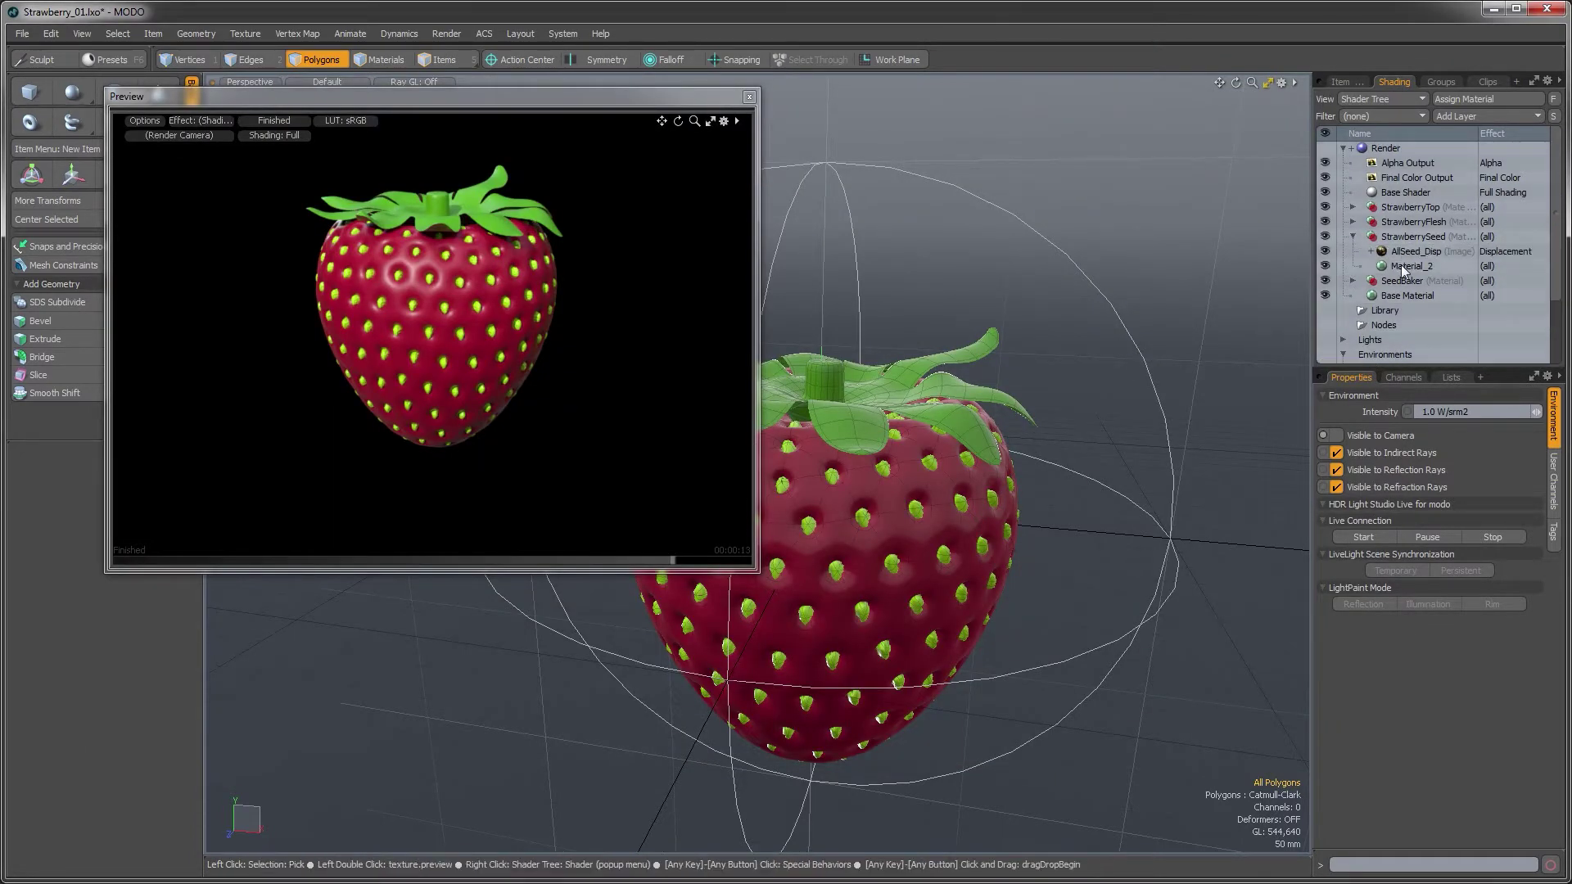
pyautogui.click(1402, 268)
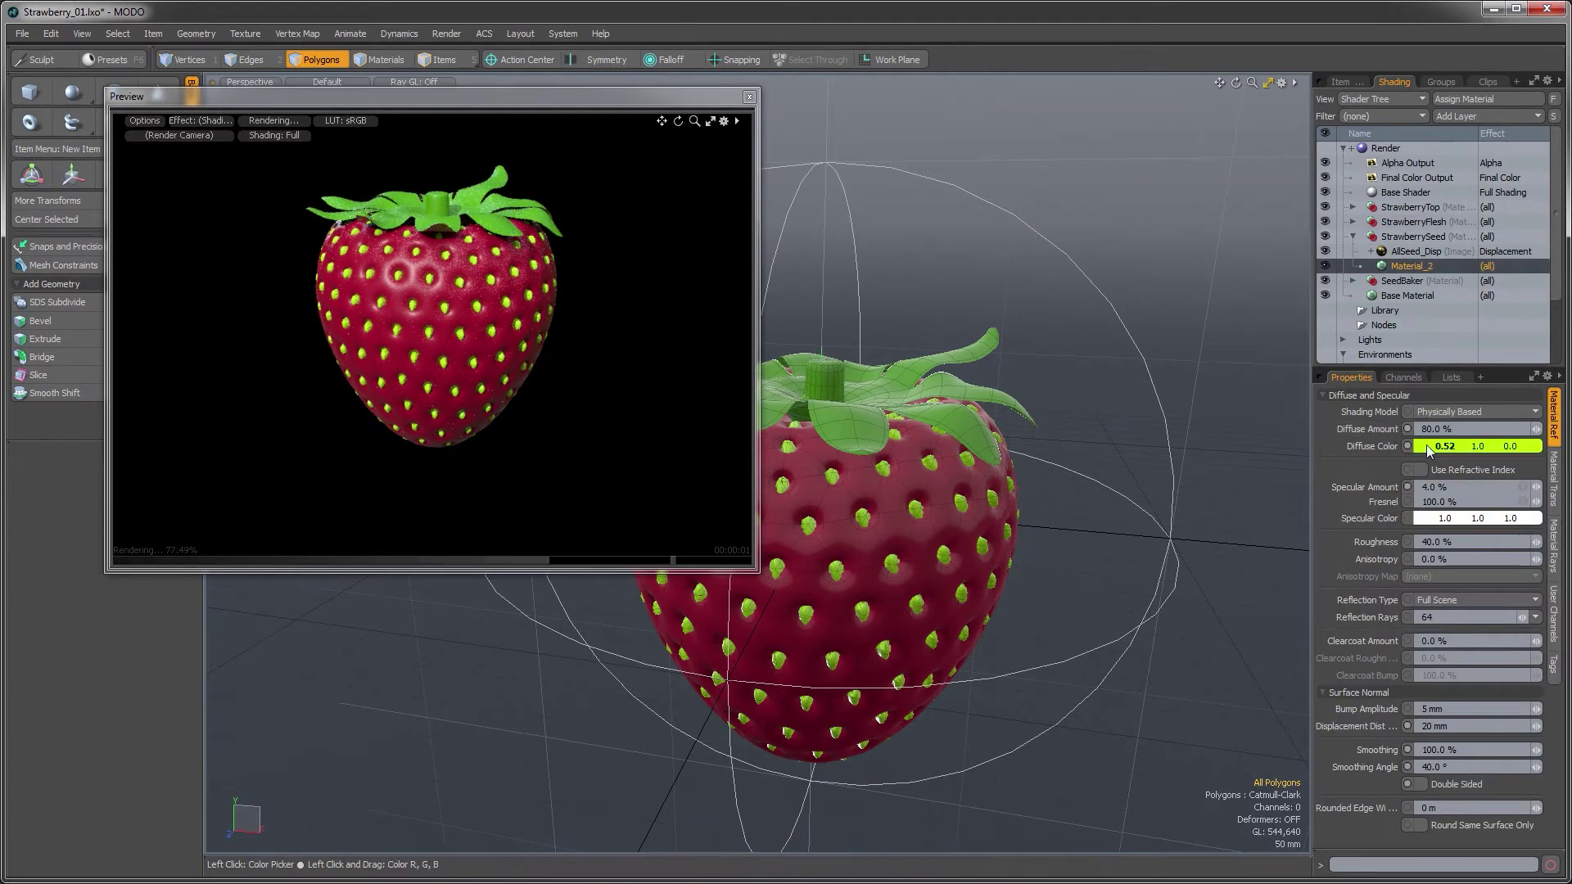
pyautogui.click(1428, 448)
pyautogui.click(1009, 274)
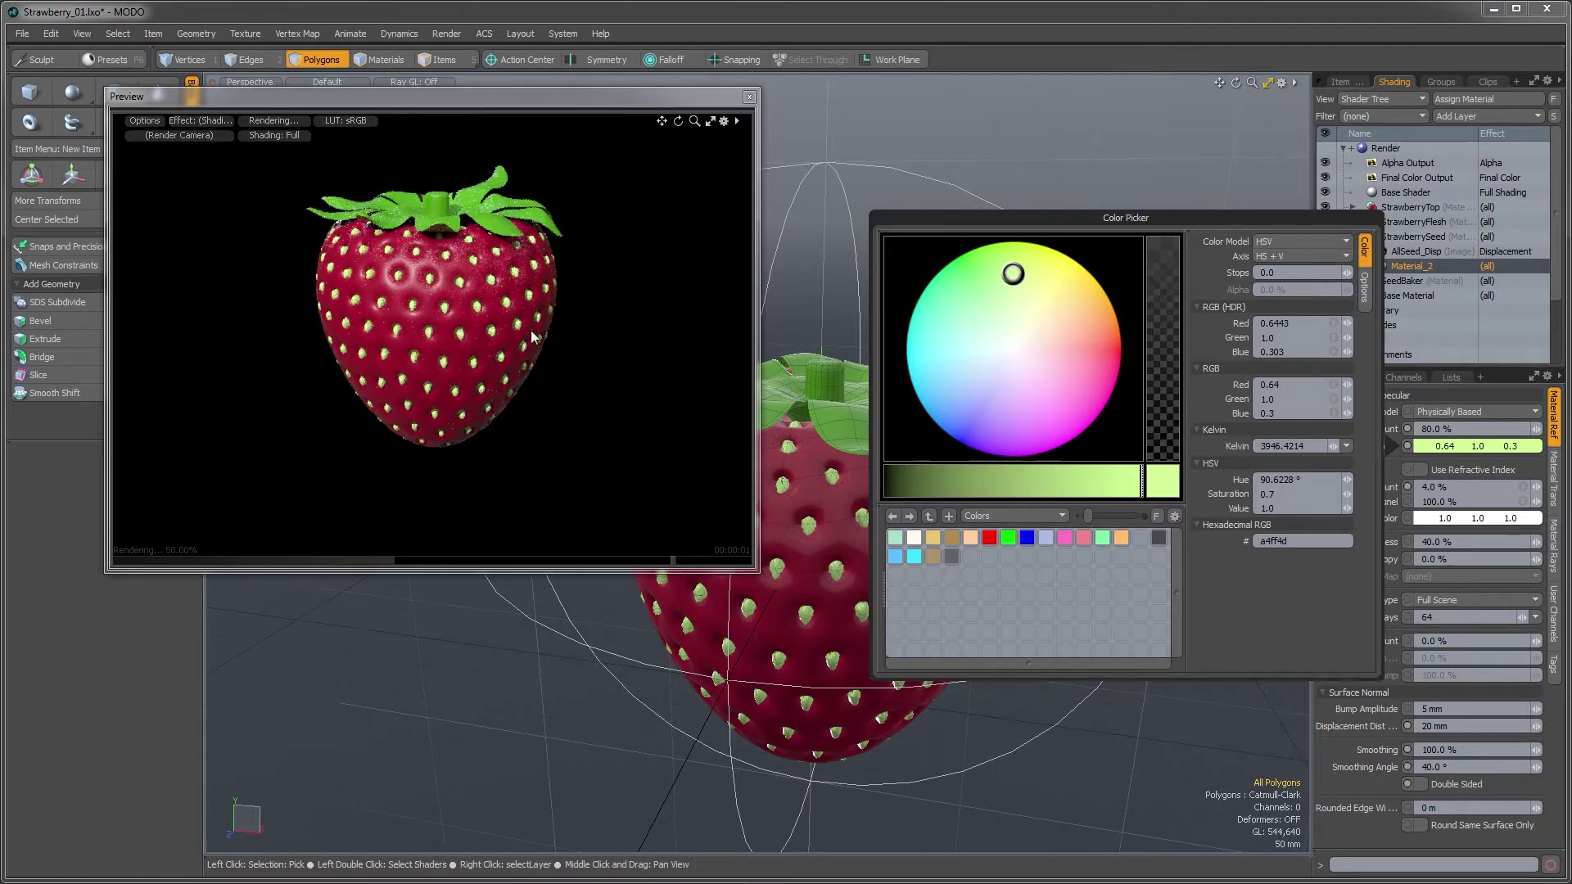
pyautogui.click(1082, 478)
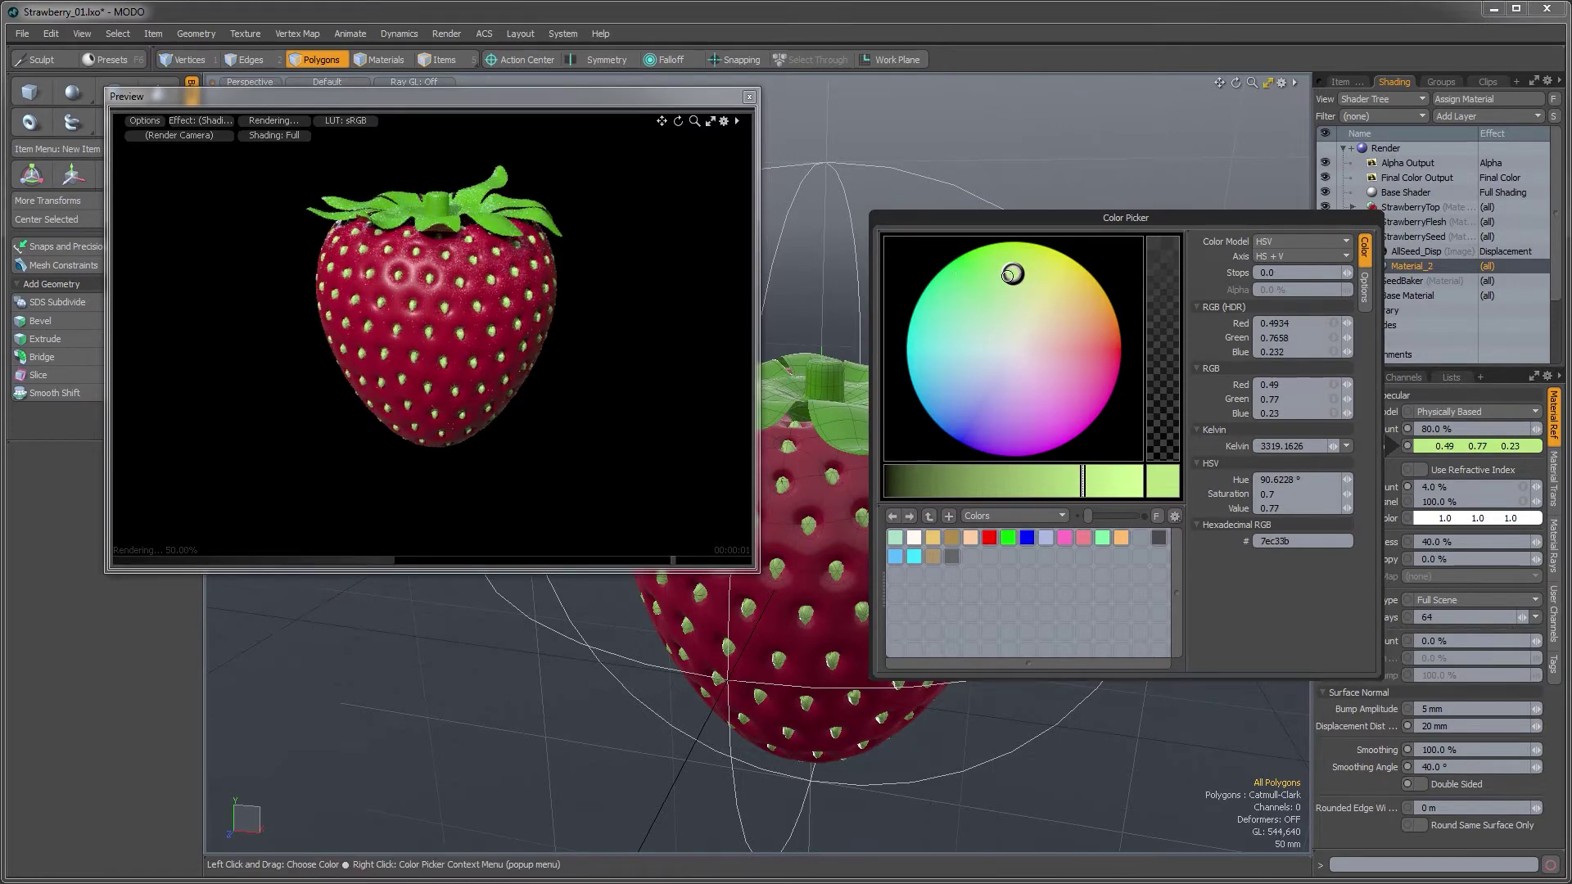
pyautogui.click(1006, 273)
pyautogui.moveTo(1006, 272); pyautogui.dragTo(1000, 270)
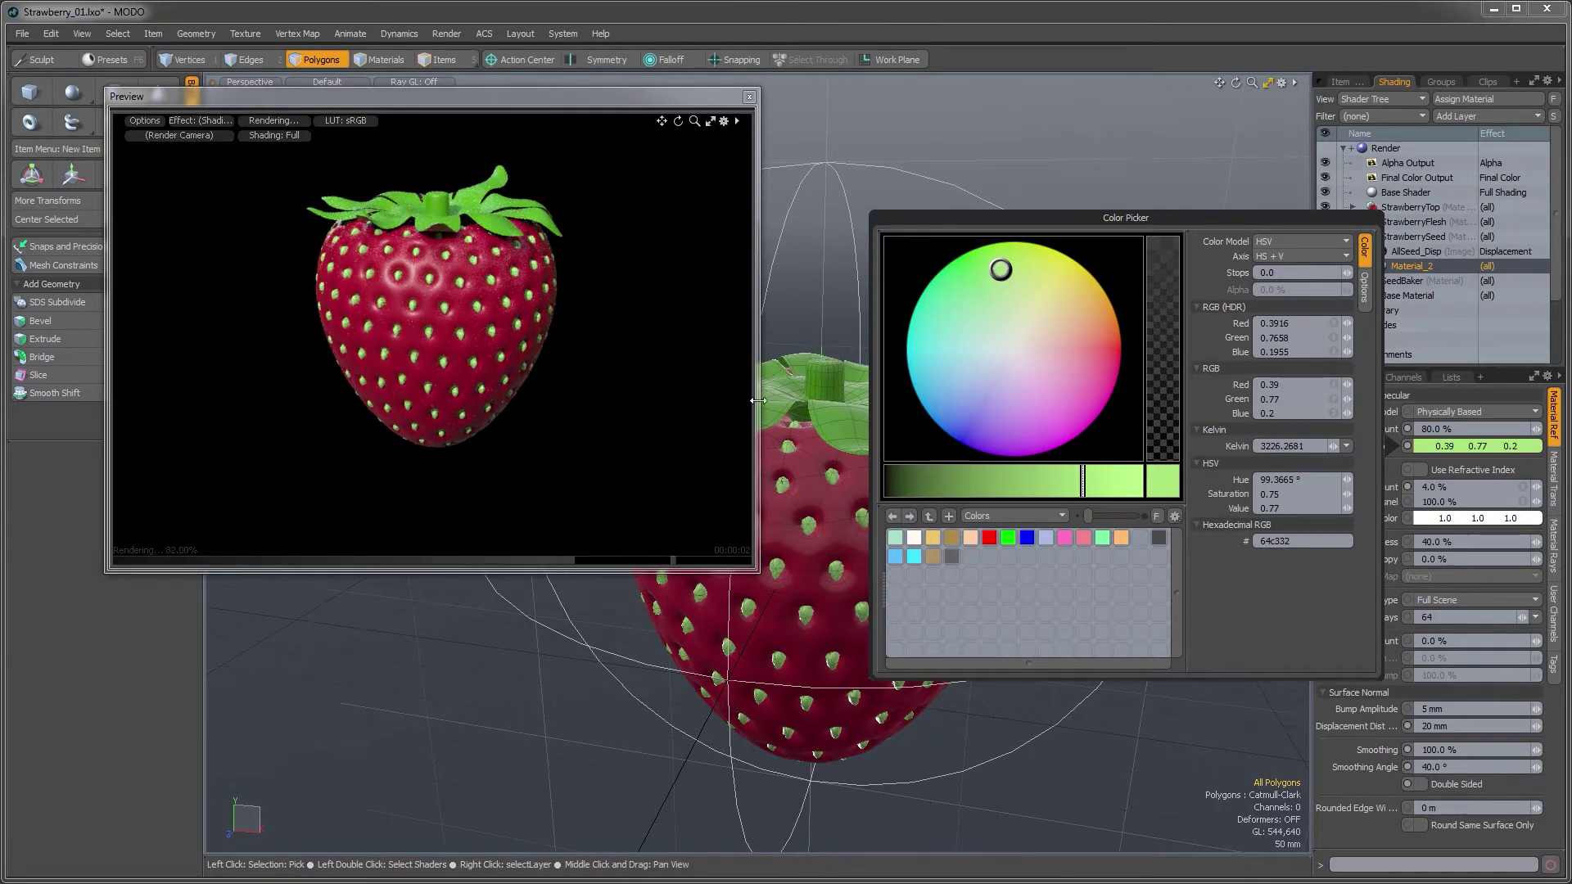
pyautogui.click(1359, 837)
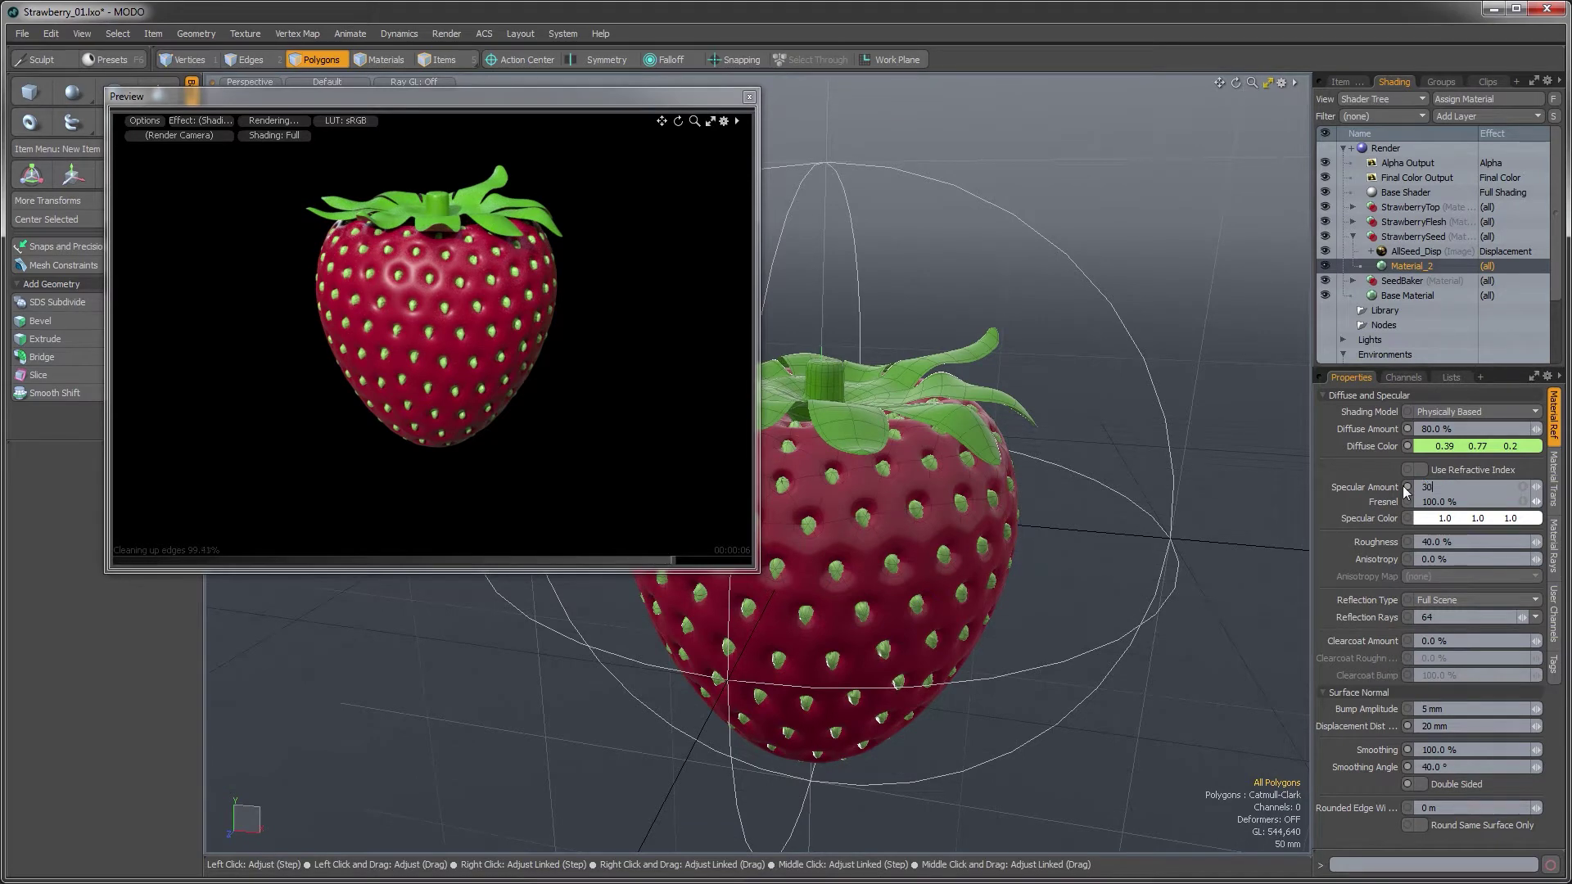
pyautogui.write('30')
pyautogui.press('Return')
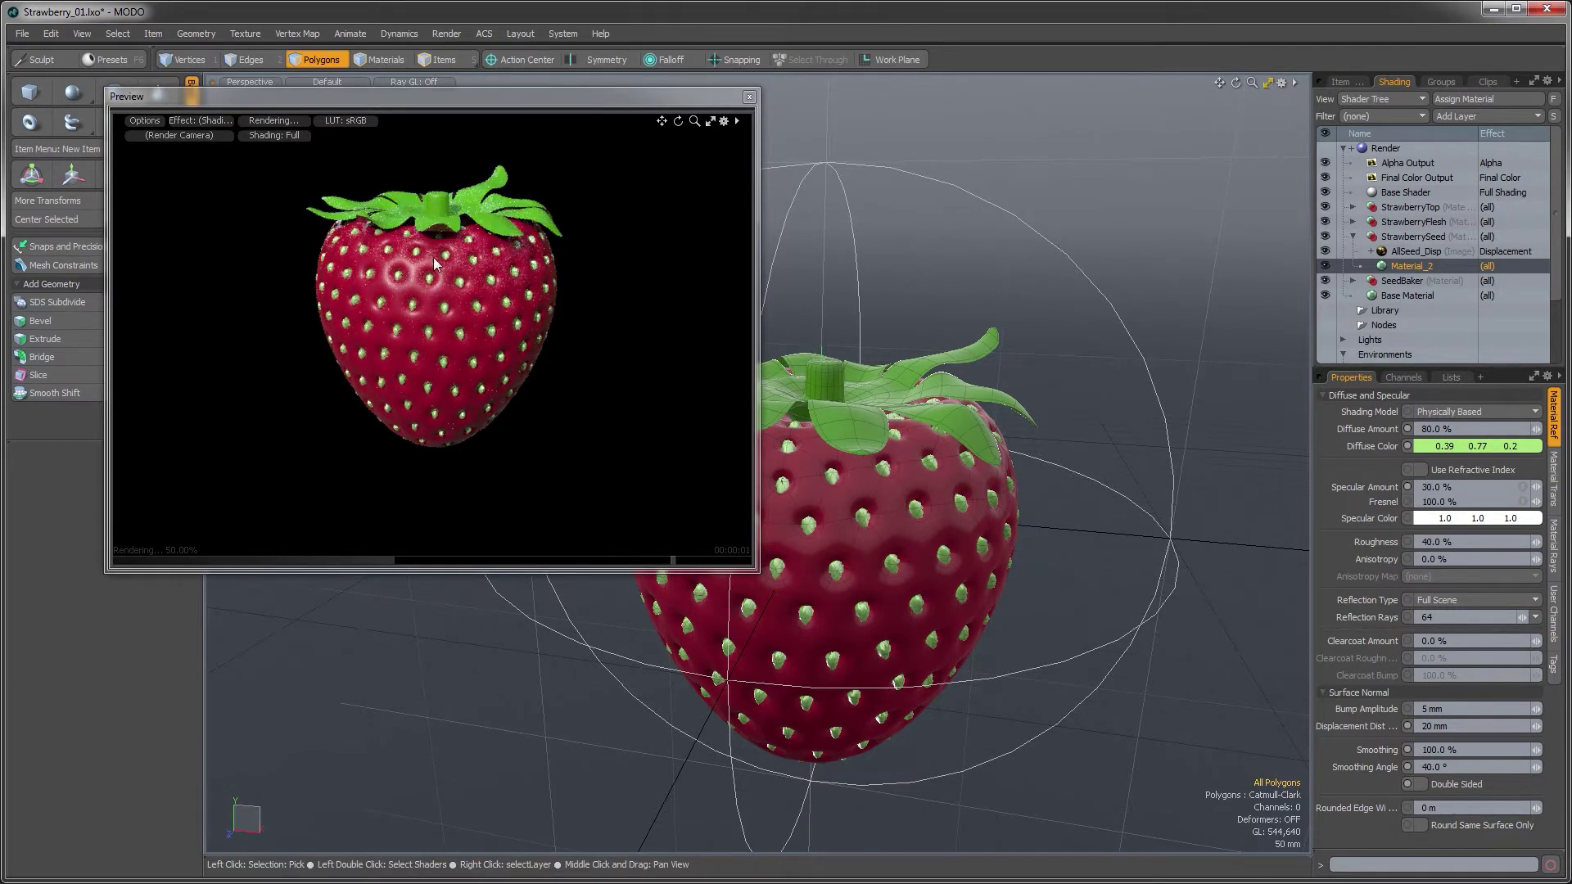
# Give the seed material a subsurface amount of 50% with a red subsurface color of 0.8, 0.16, 0.12
pyautogui.click(1554, 491)
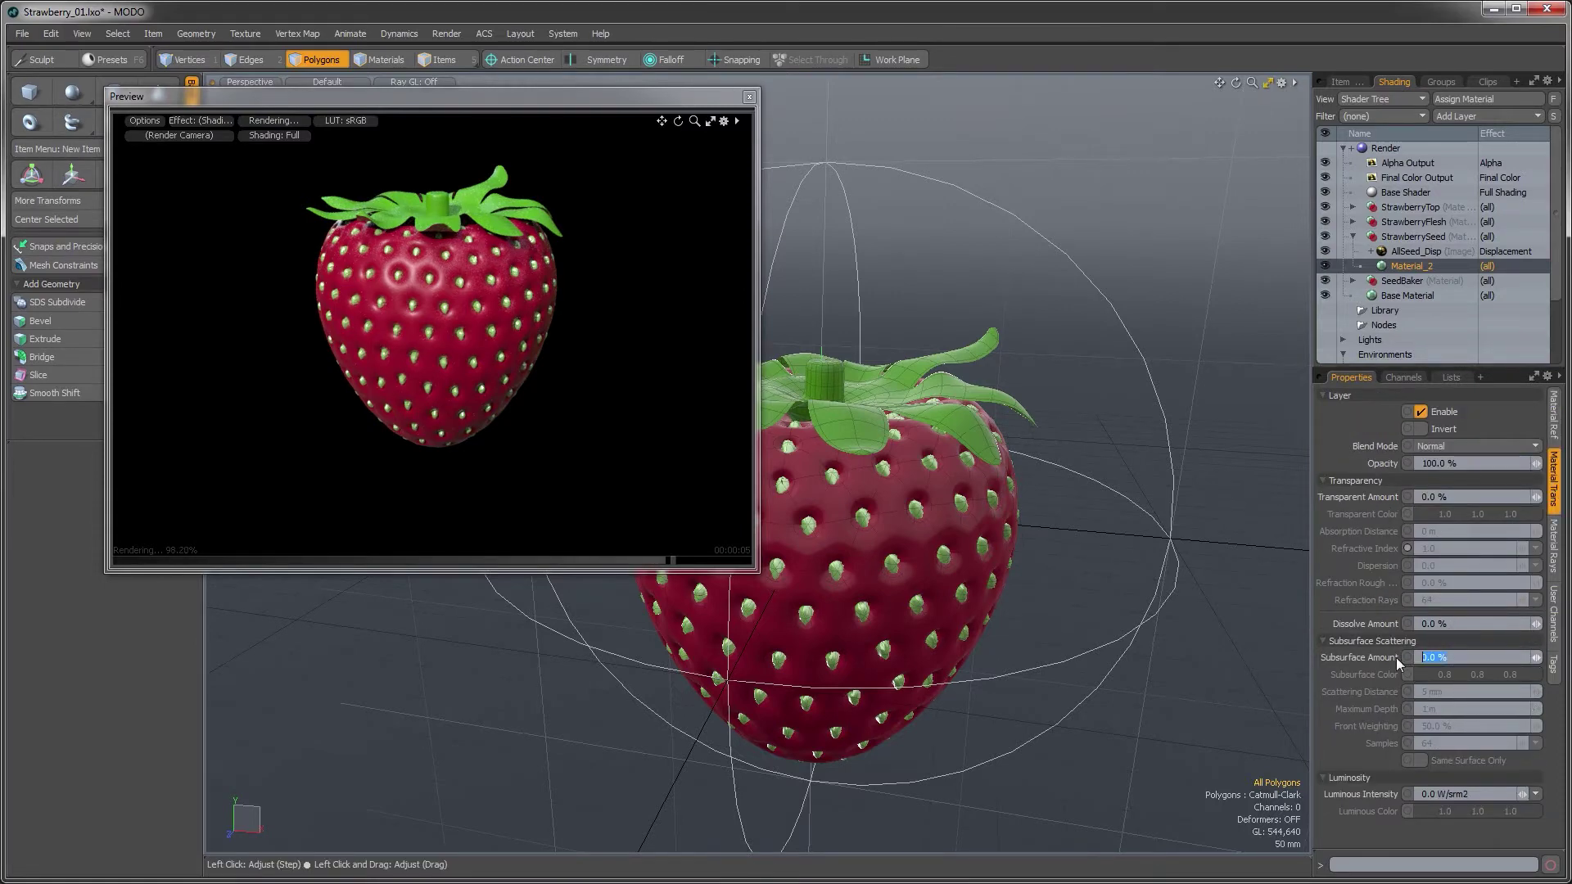
pyautogui.press('Return')
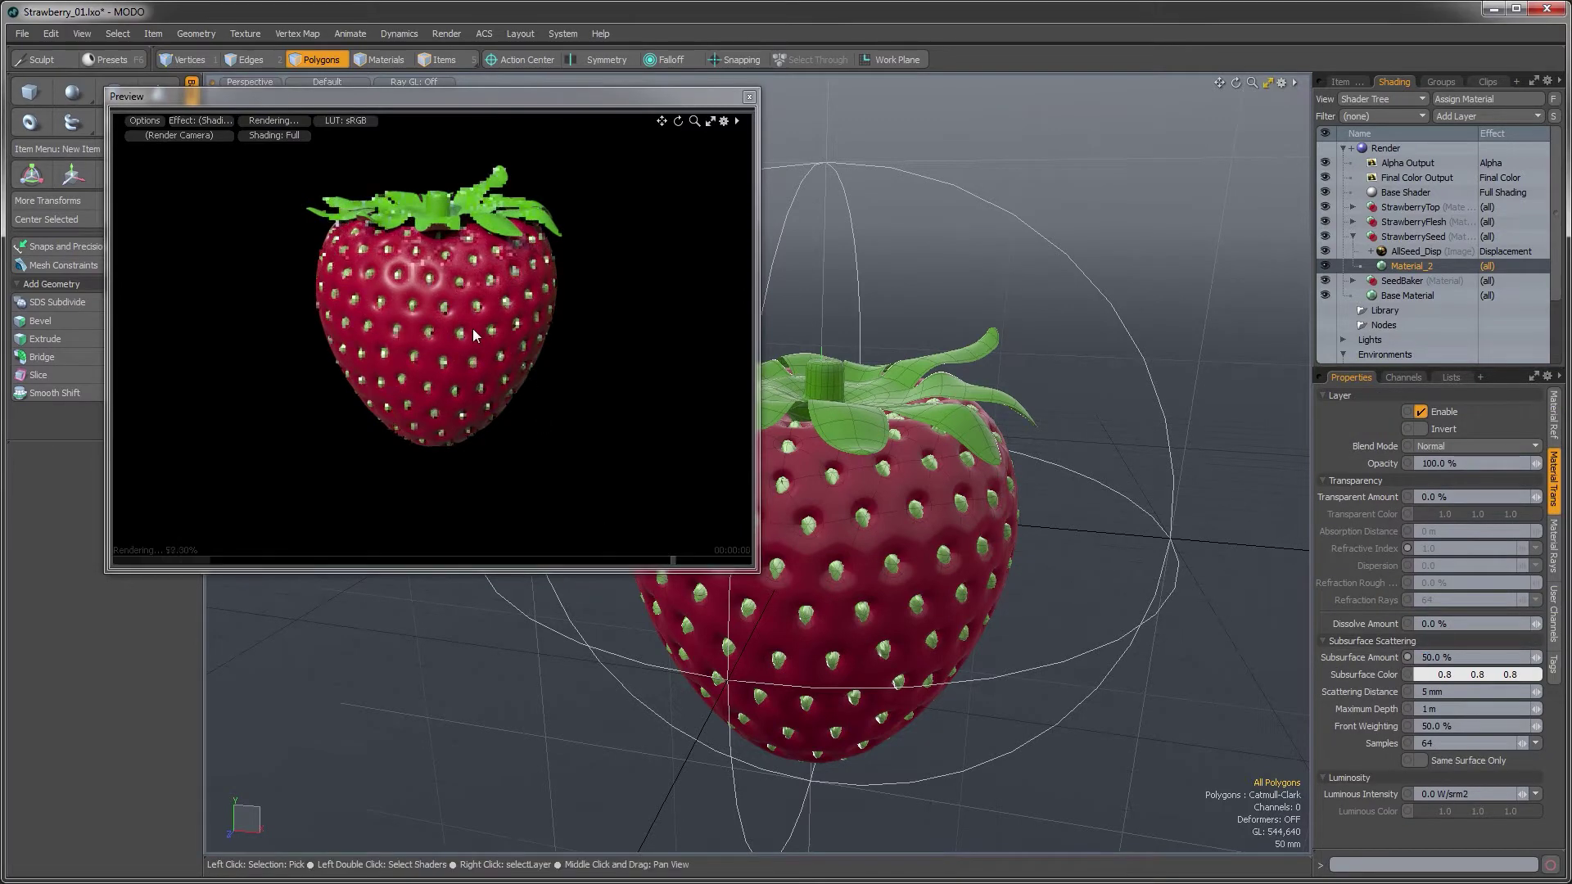
pyautogui.click(1445, 674)
pyautogui.moveTo(1045, 568); pyautogui.dragTo(1088, 569)
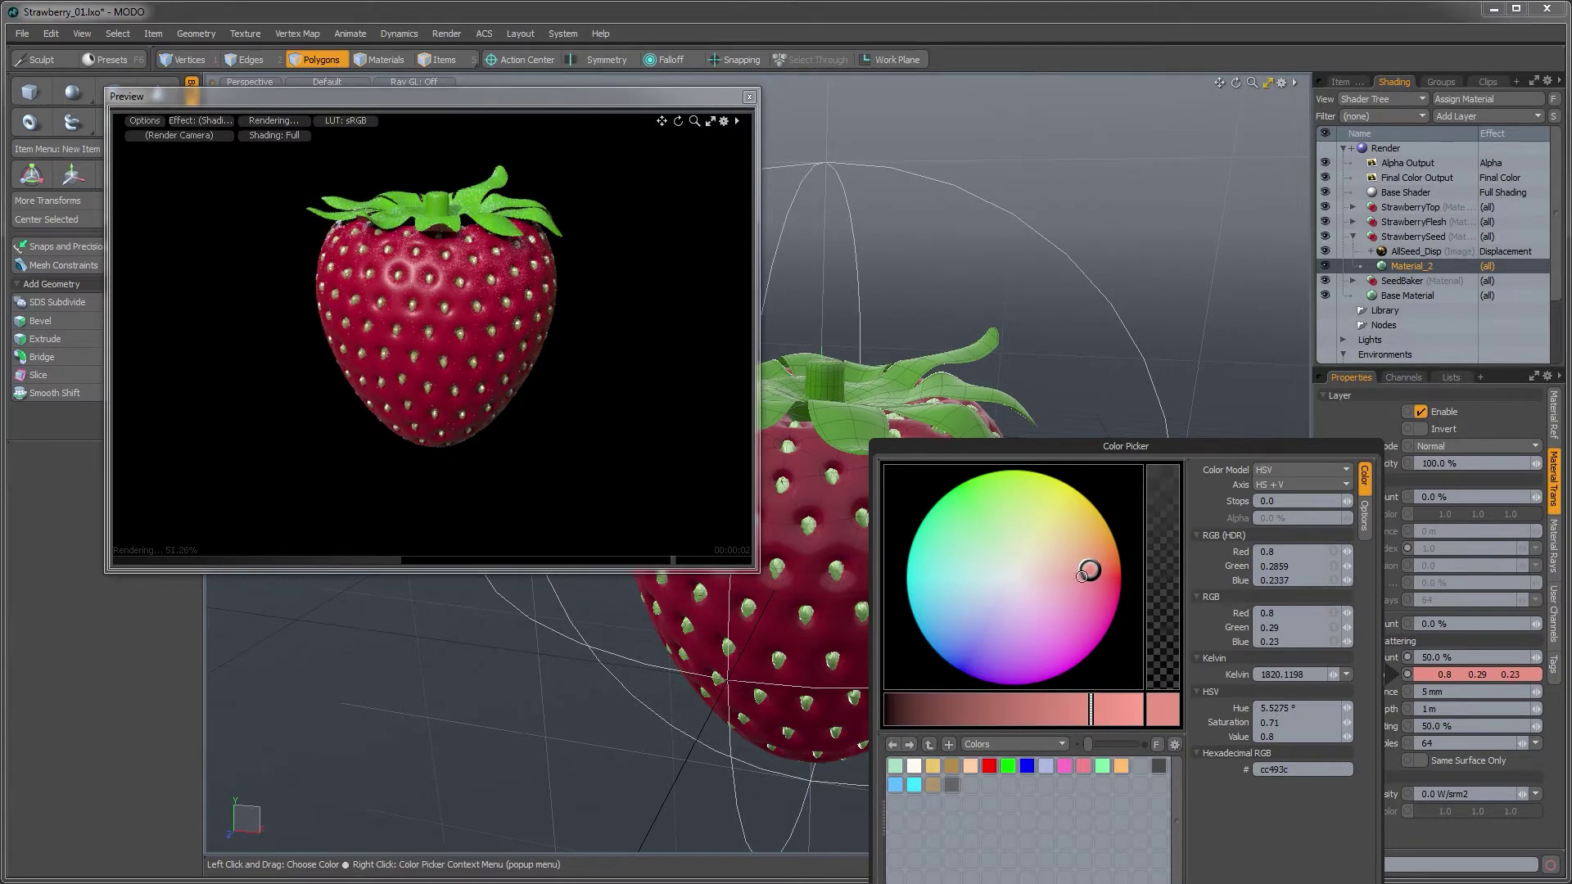
pyautogui.moveTo(1088, 570); pyautogui.dragTo(1104, 572)
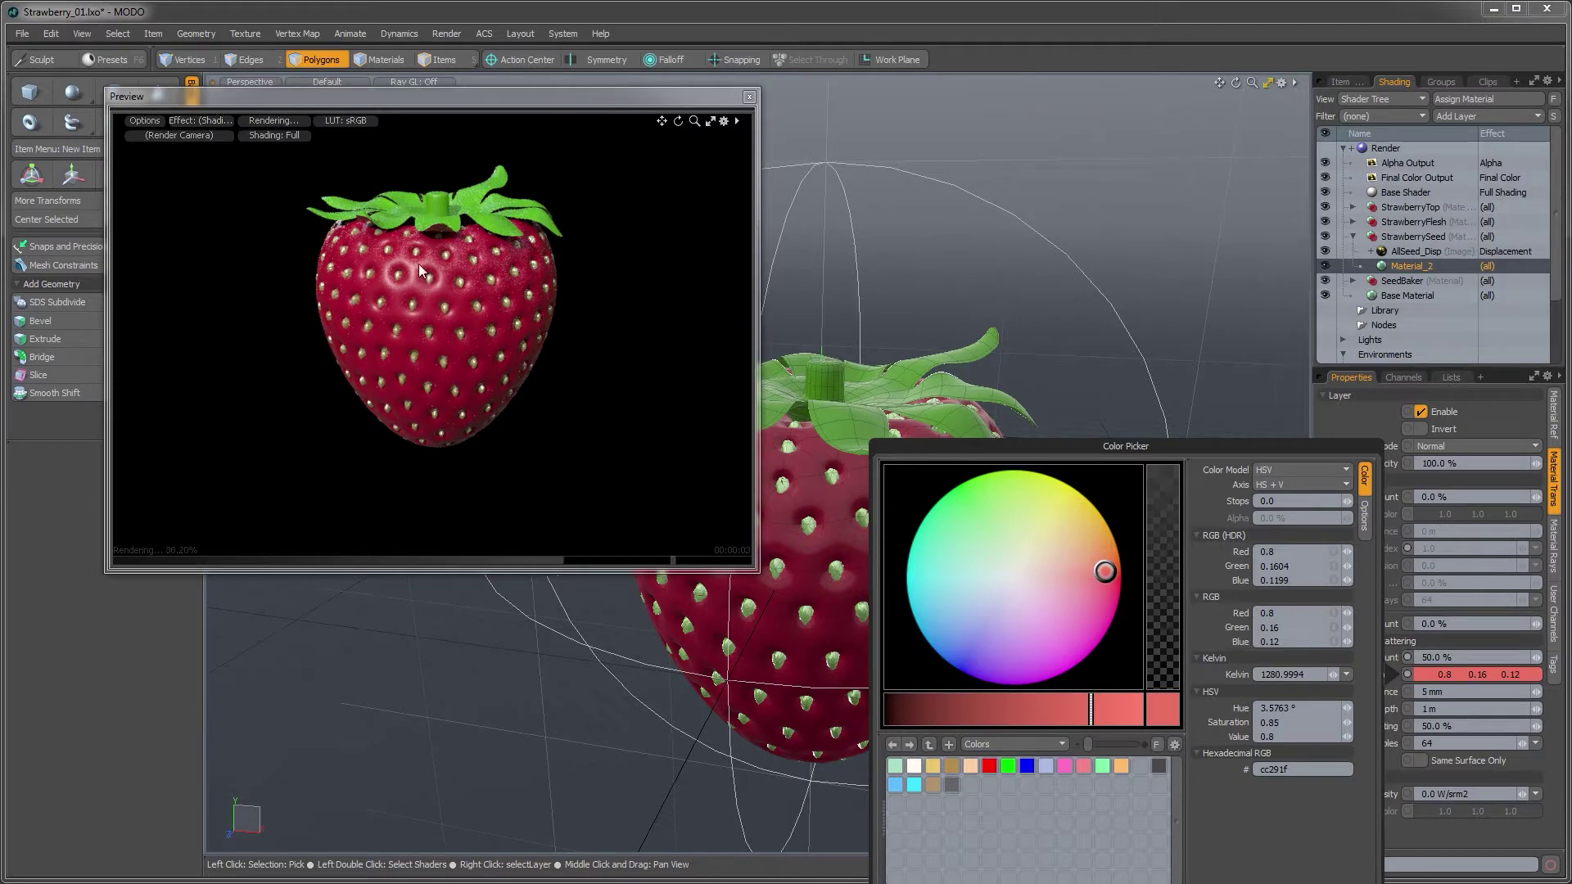
# Reset the preview render so the strawberry is rendered again
pyautogui.click(140, 122)
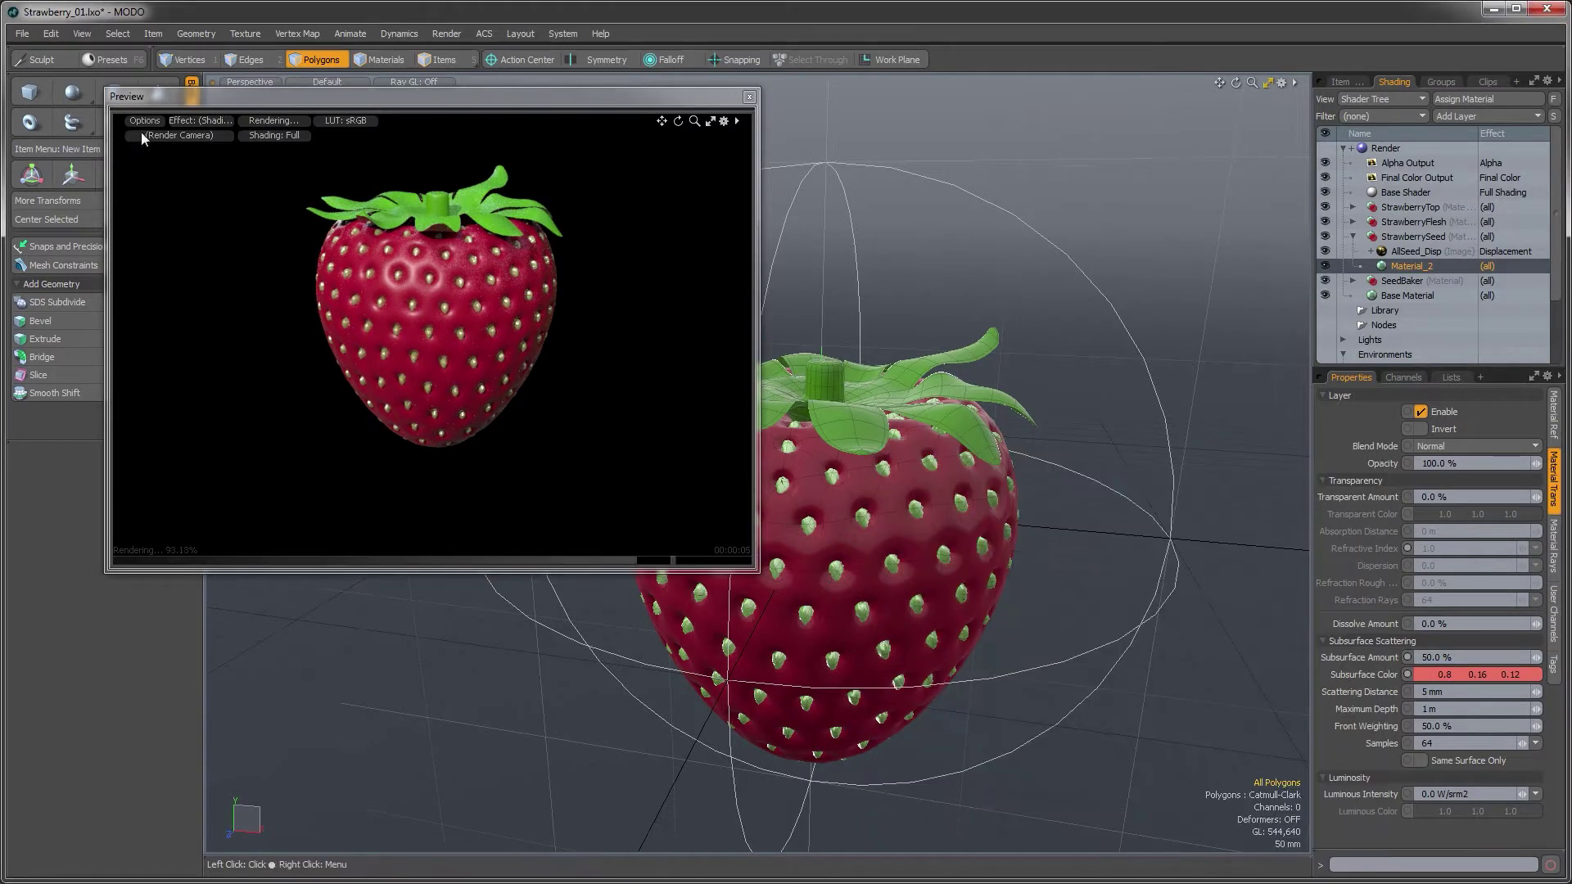
pyautogui.click(142, 120)
pyautogui.click(142, 120)
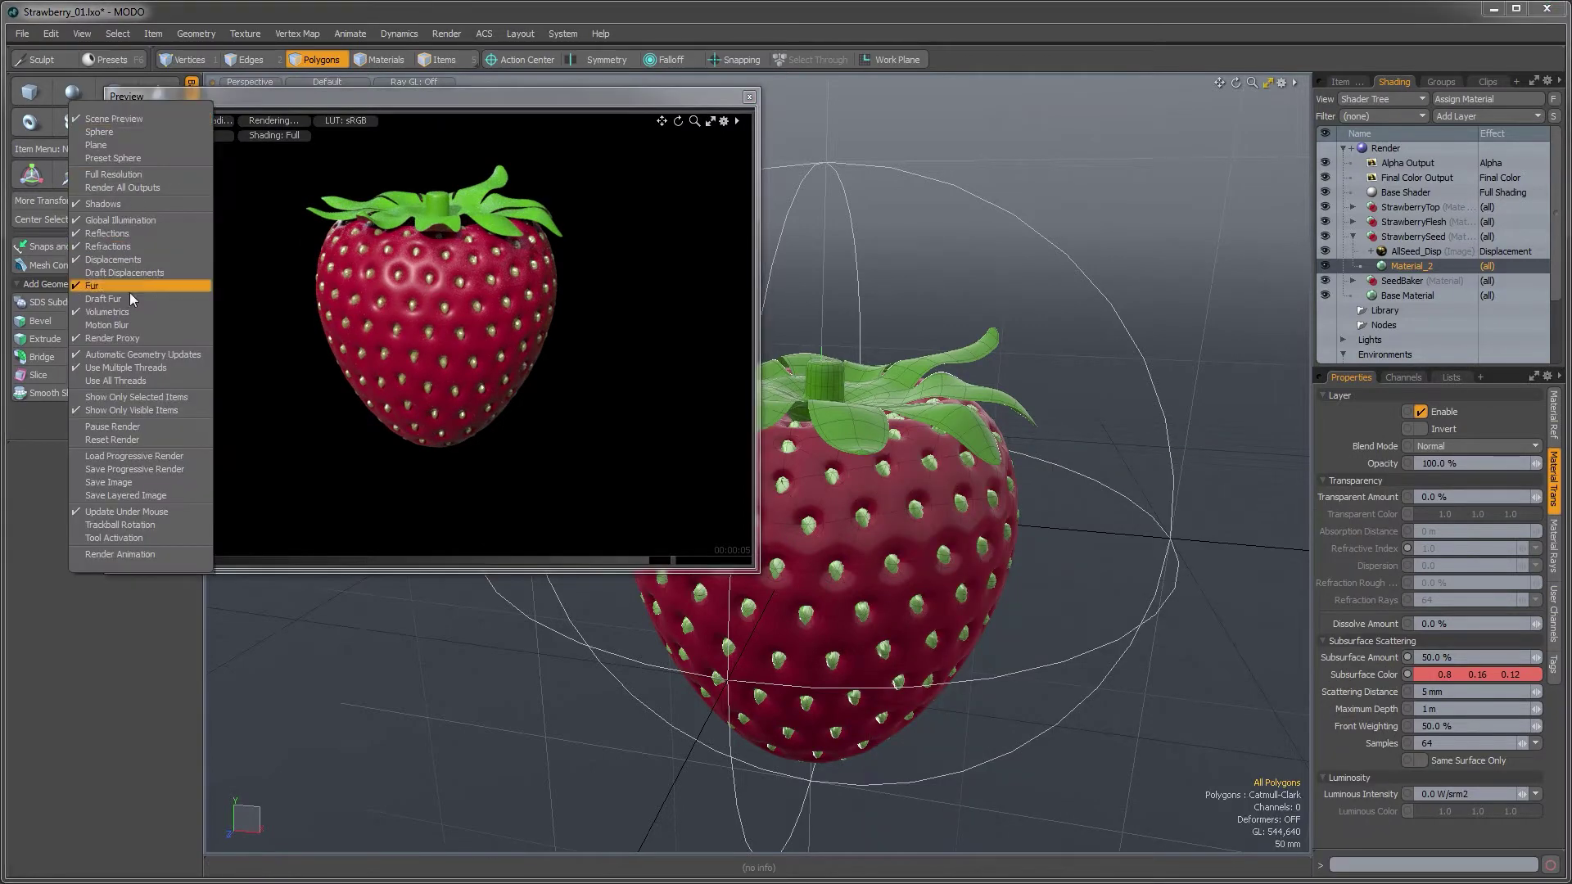
pyautogui.click(121, 435)
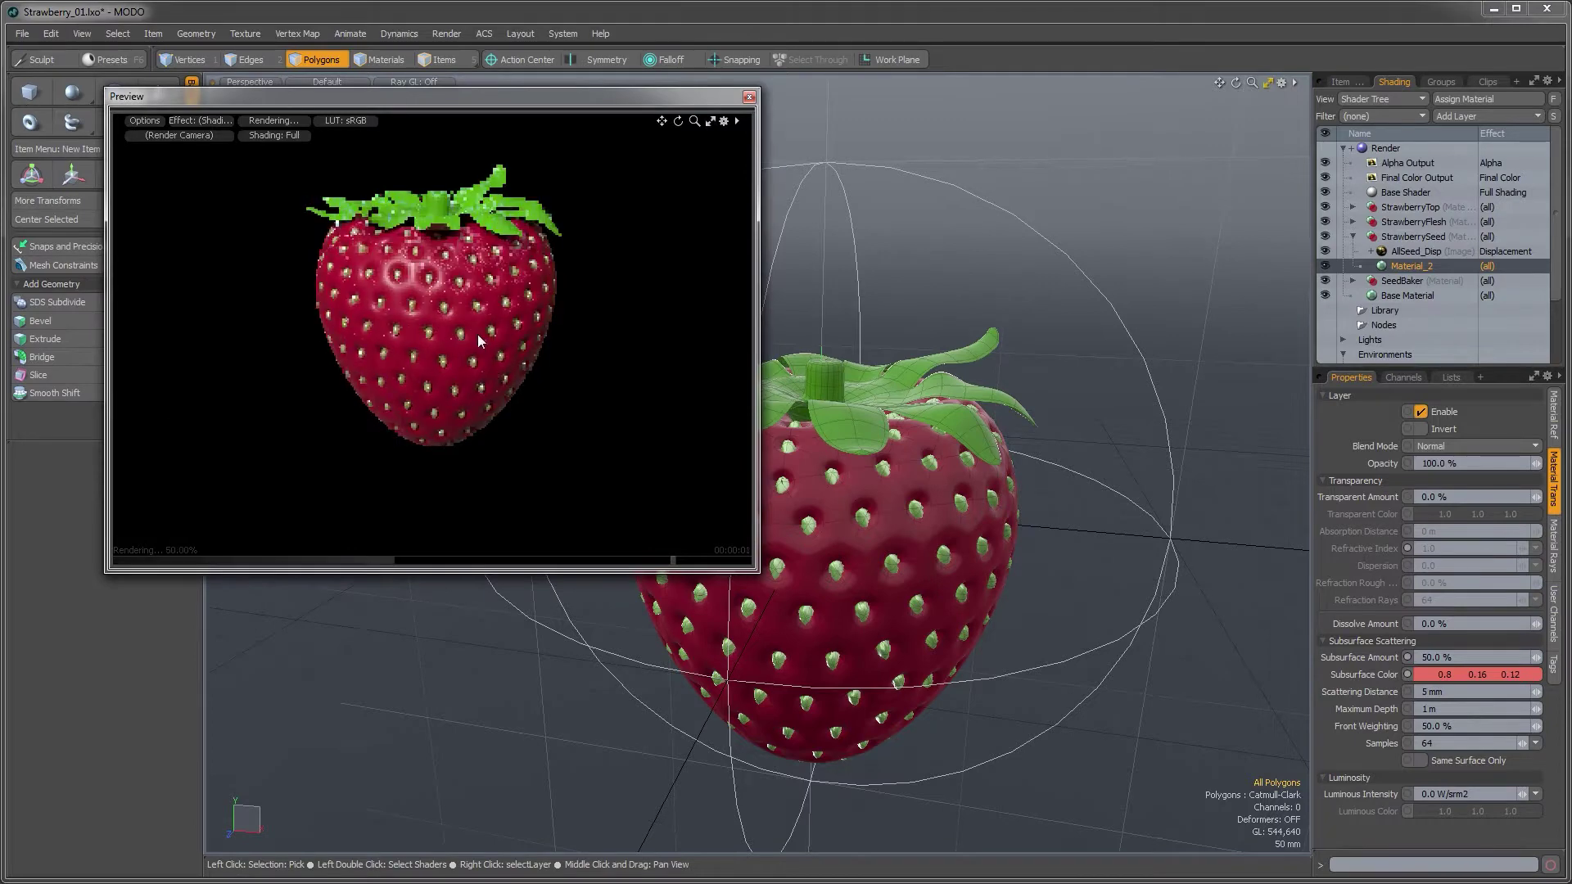
# Change the seed material's diffuse color to an orange of 0.77, 0.41, 0.13
pyautogui.click(1556, 430)
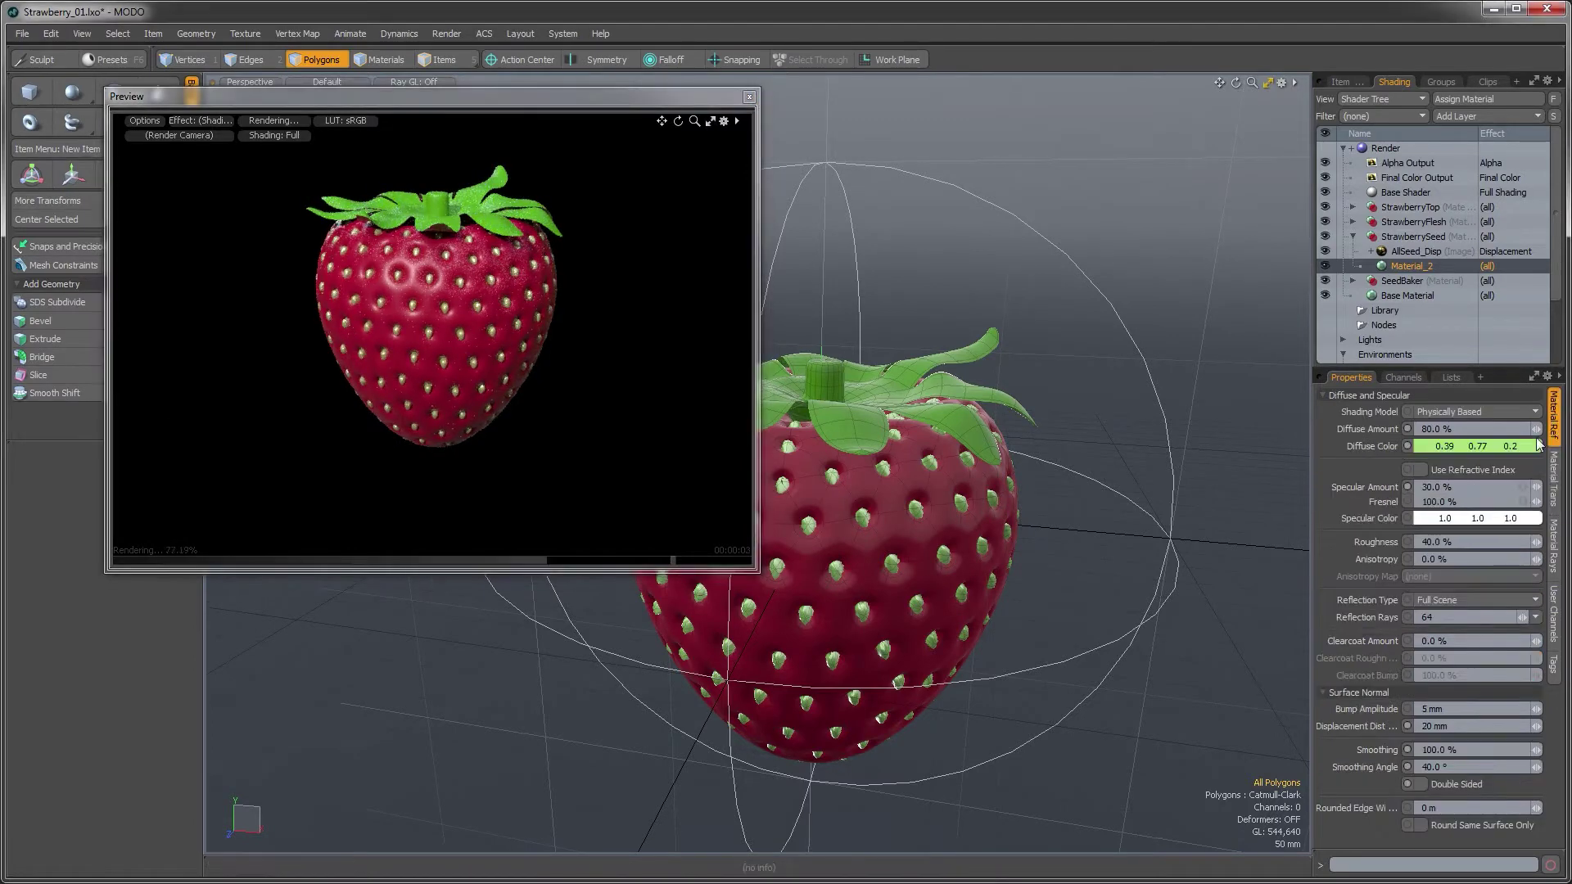
pyautogui.click(1438, 446)
pyautogui.moveTo(1038, 285); pyautogui.dragTo(1064, 291)
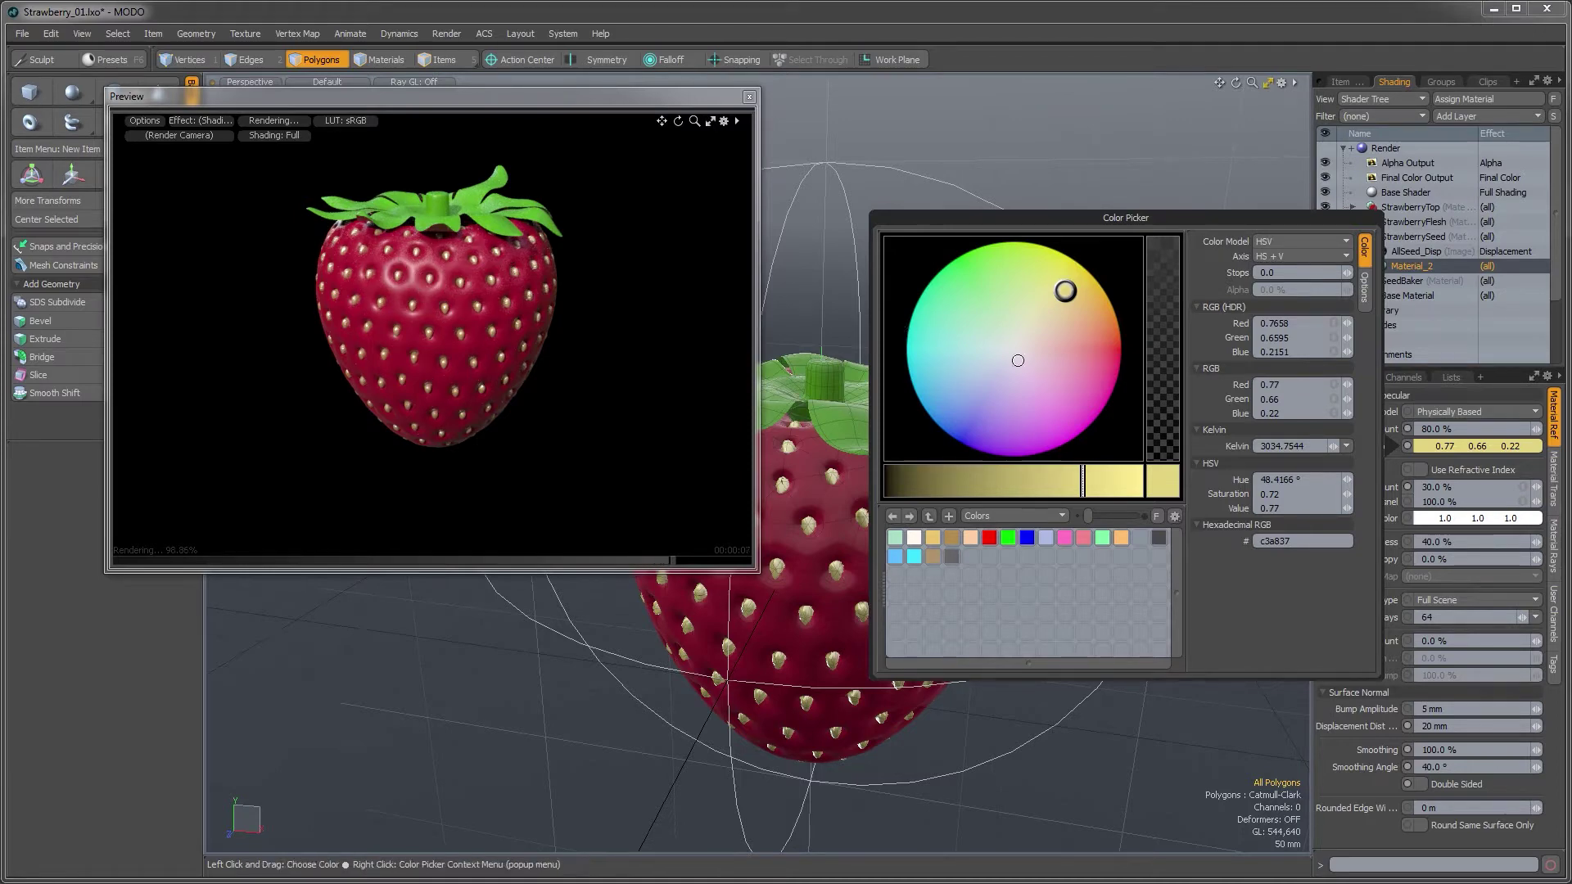
pyautogui.moveTo(1087, 311); pyautogui.dragTo(1099, 306)
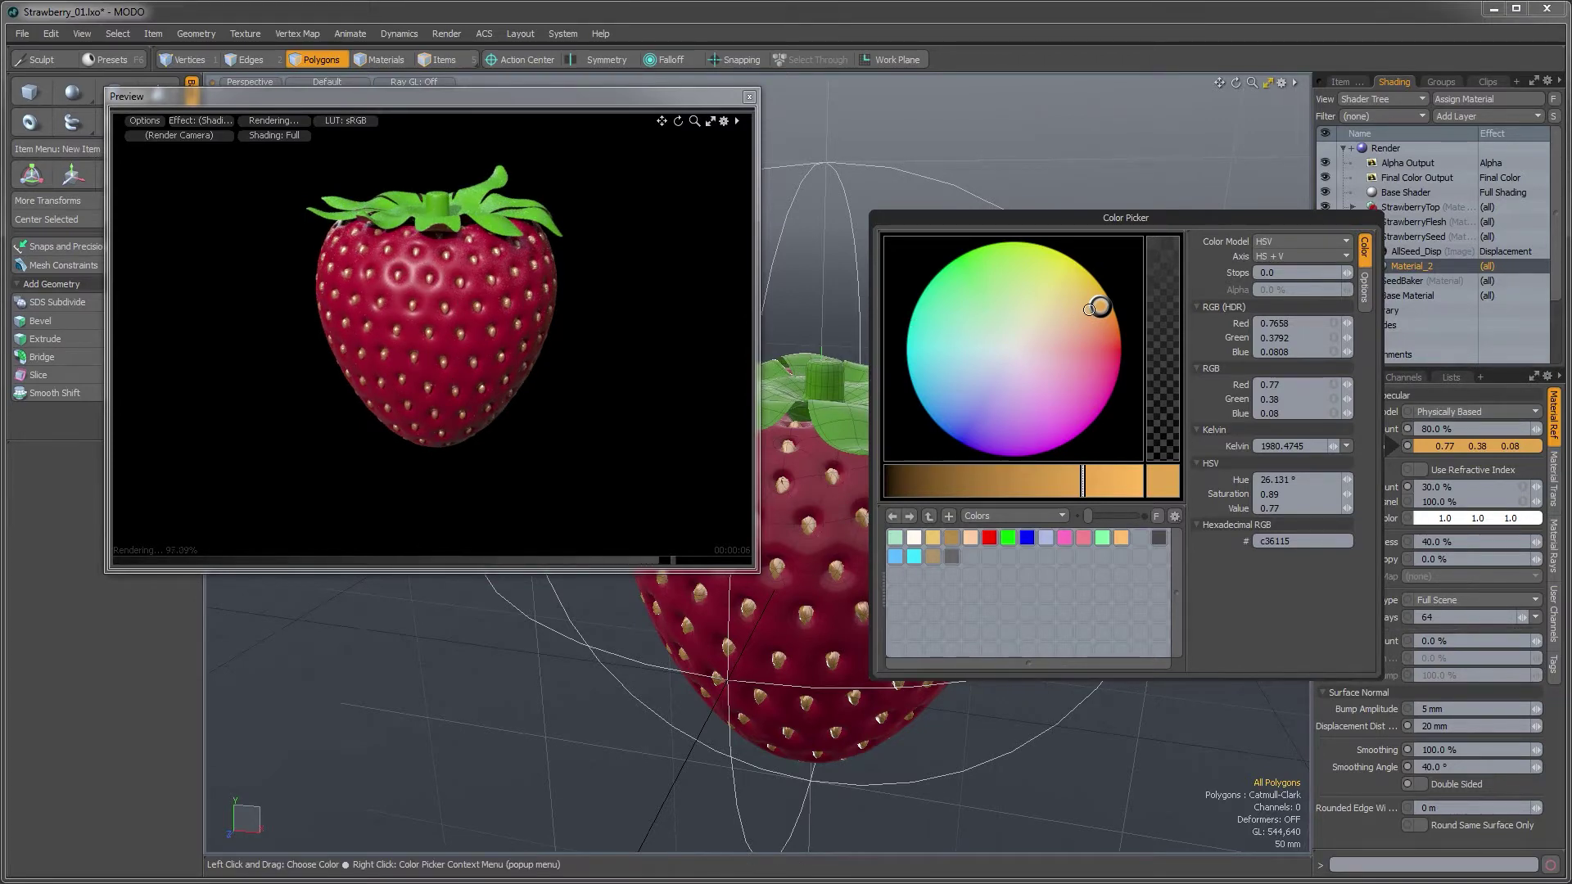
pyautogui.moveTo(1088, 309); pyautogui.dragTo(1081, 306)
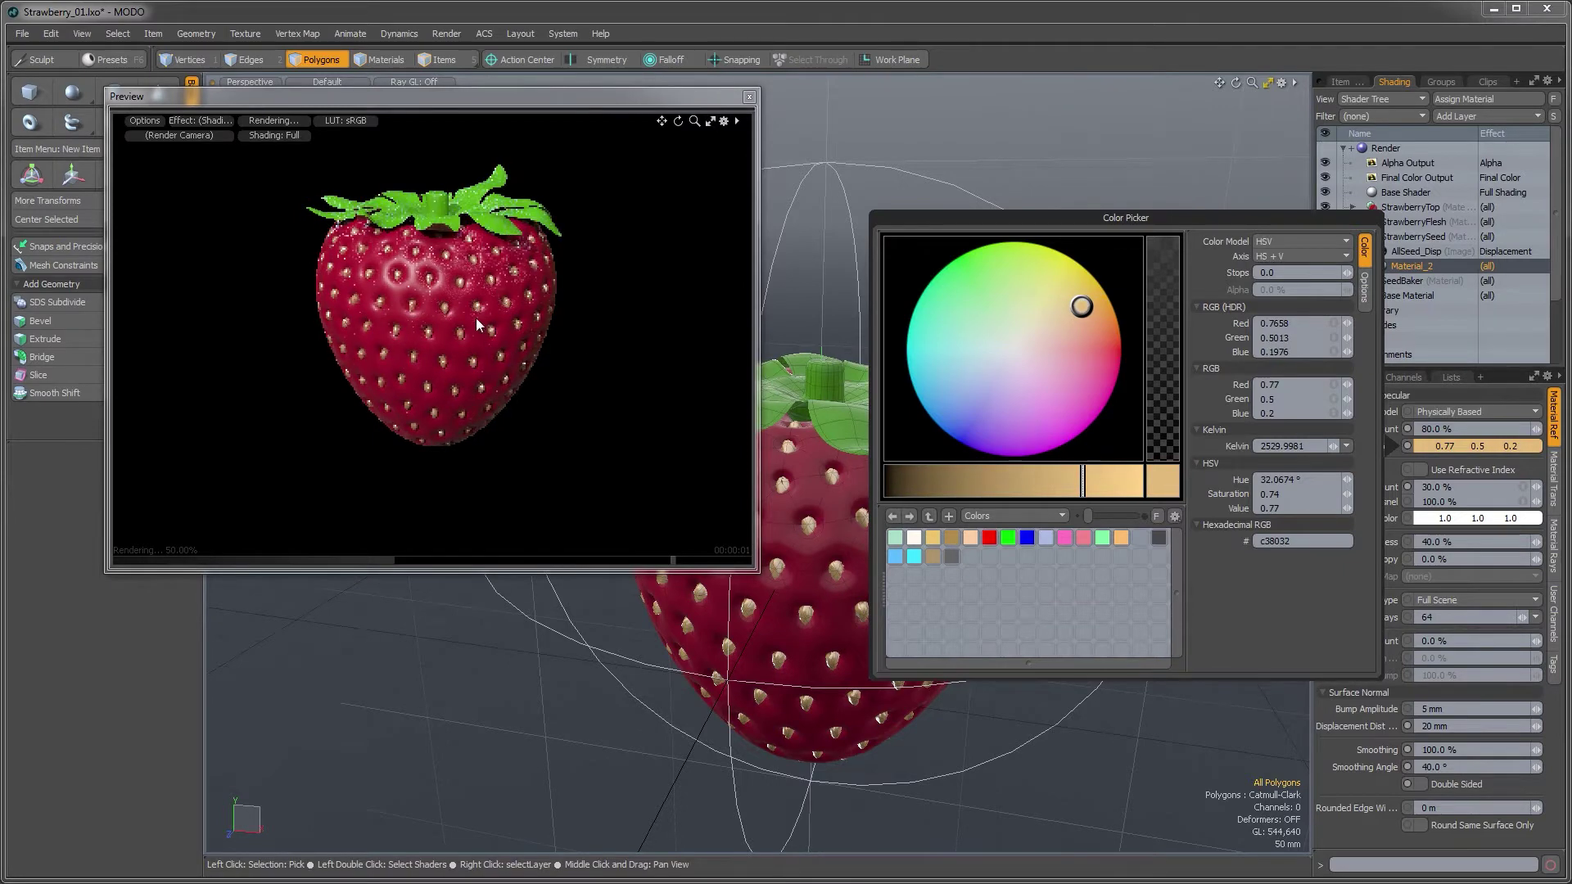
pyautogui.moveTo(1089, 318); pyautogui.dragTo(1095, 308)
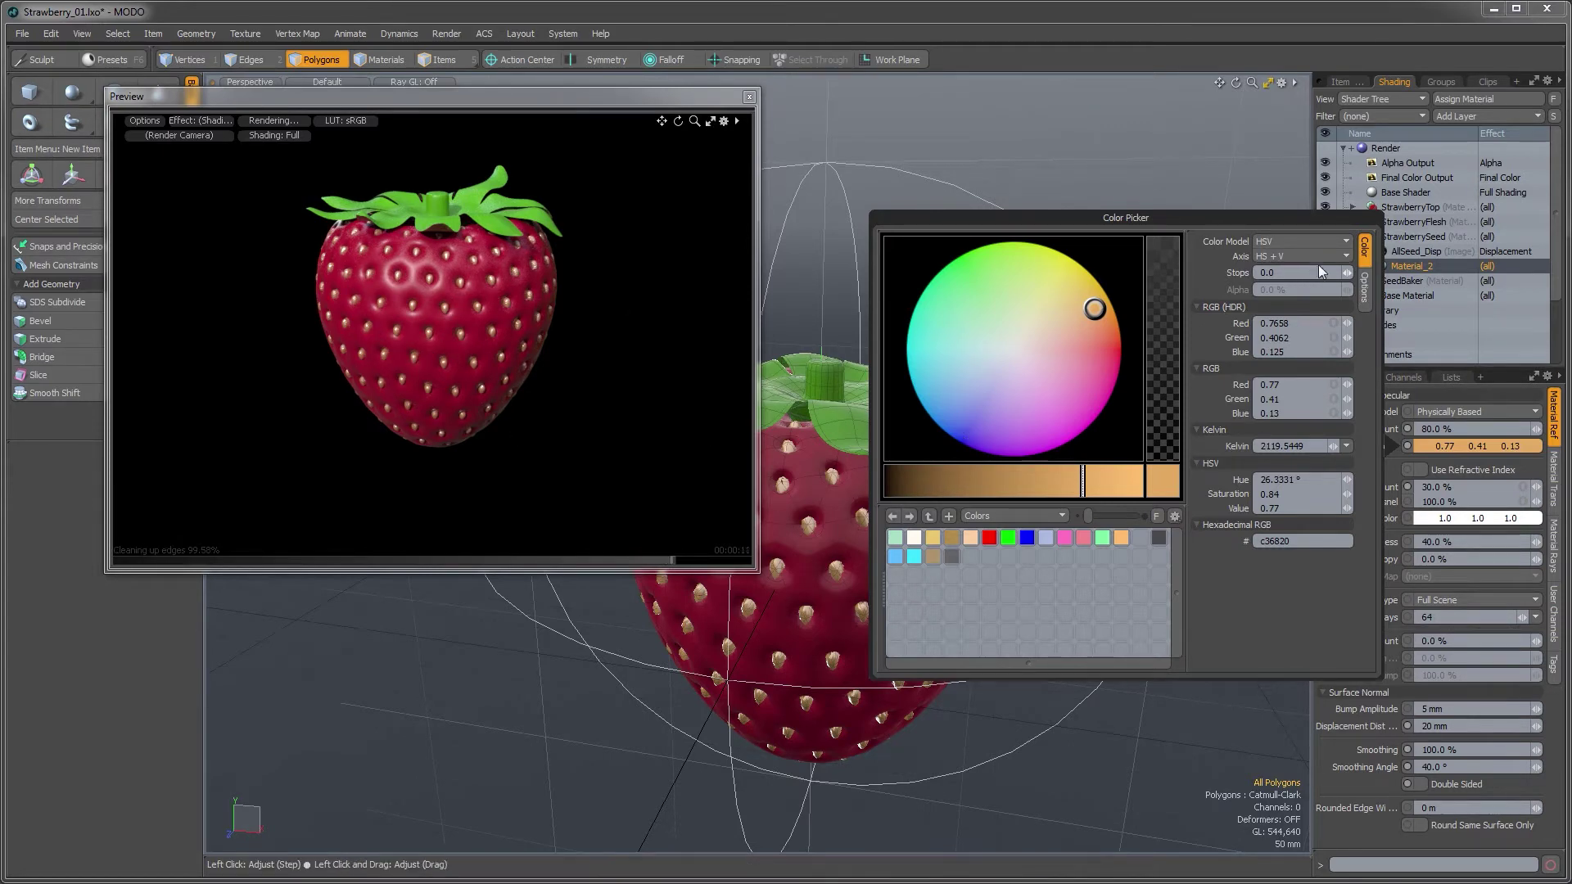
pyautogui.click(1339, 818)
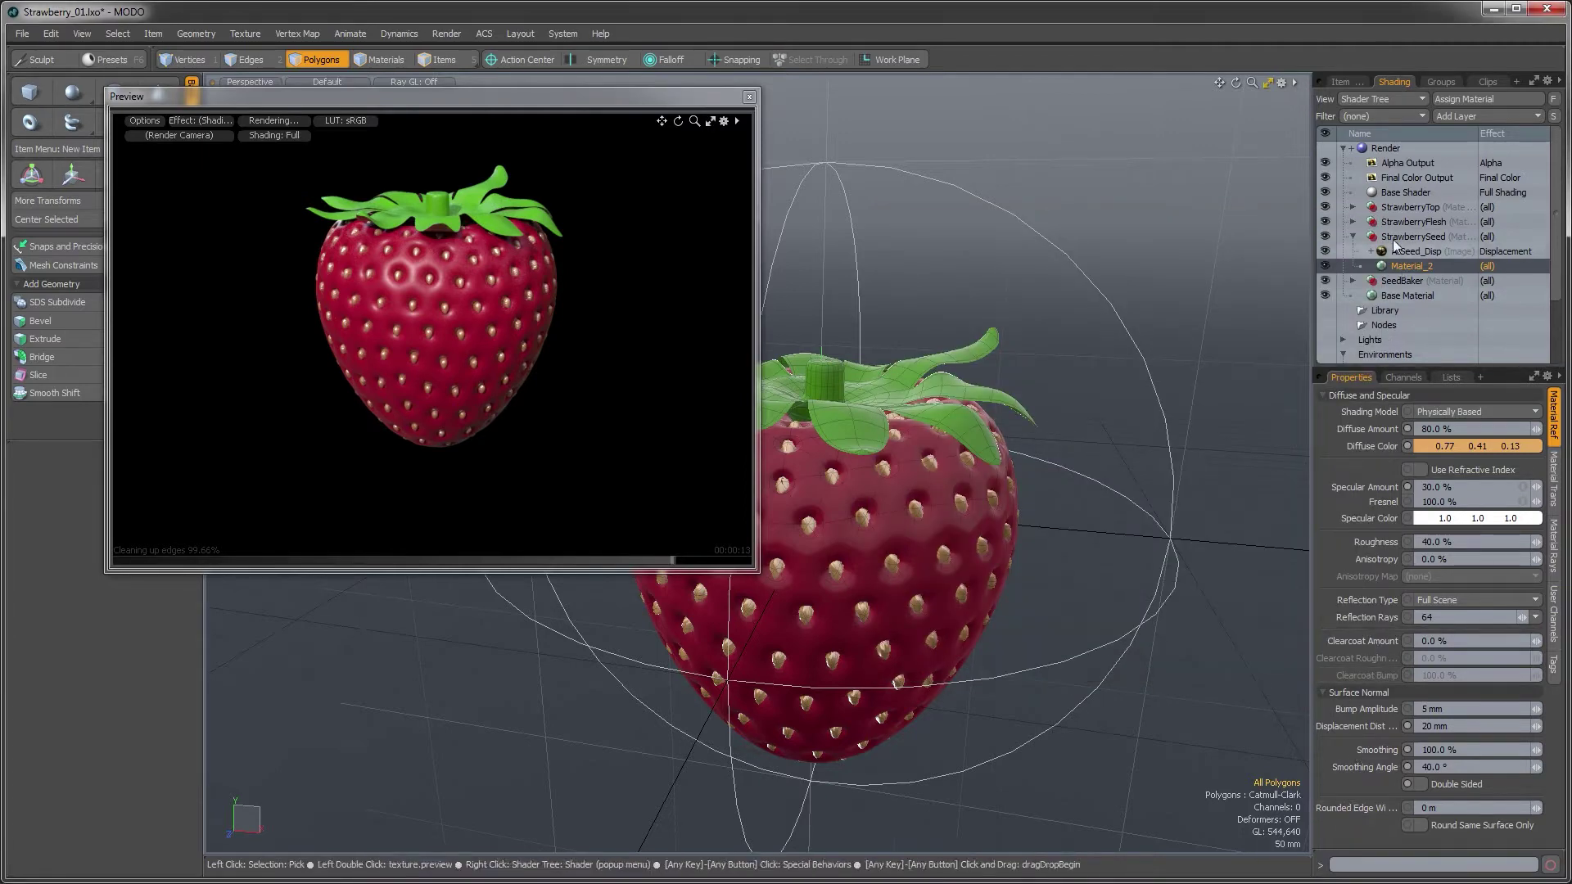
# Select the material inside StrawberryFlesh, examine the strawberry macro photos in the browser, and return to MODO
pyautogui.click(1354, 221)
pyautogui.click(1416, 237)
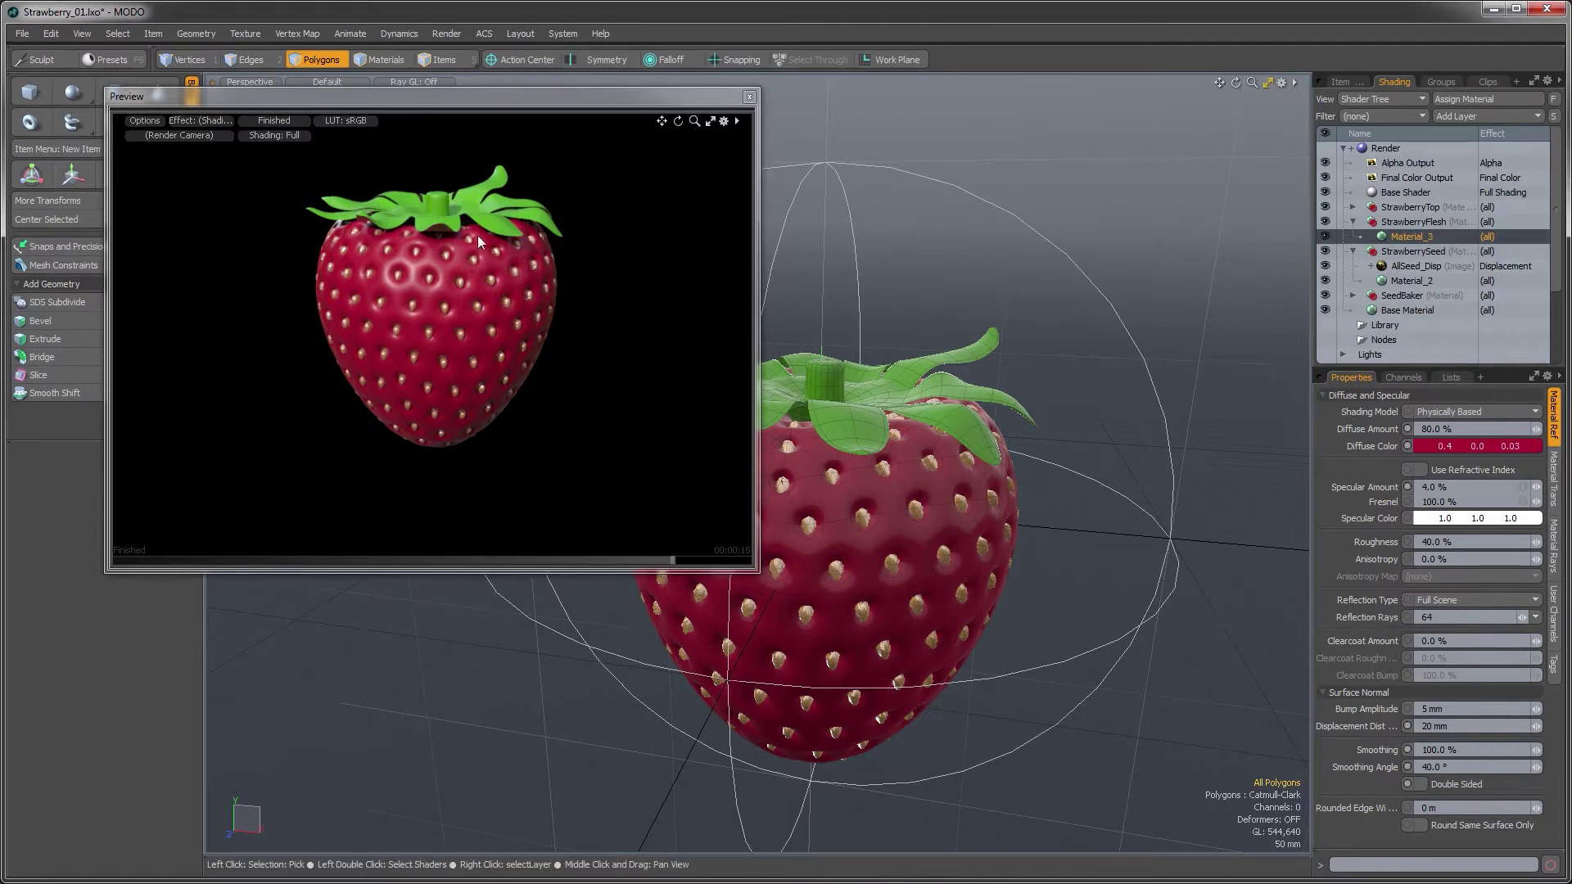
pyautogui.hotkey('alt', 'Tab')
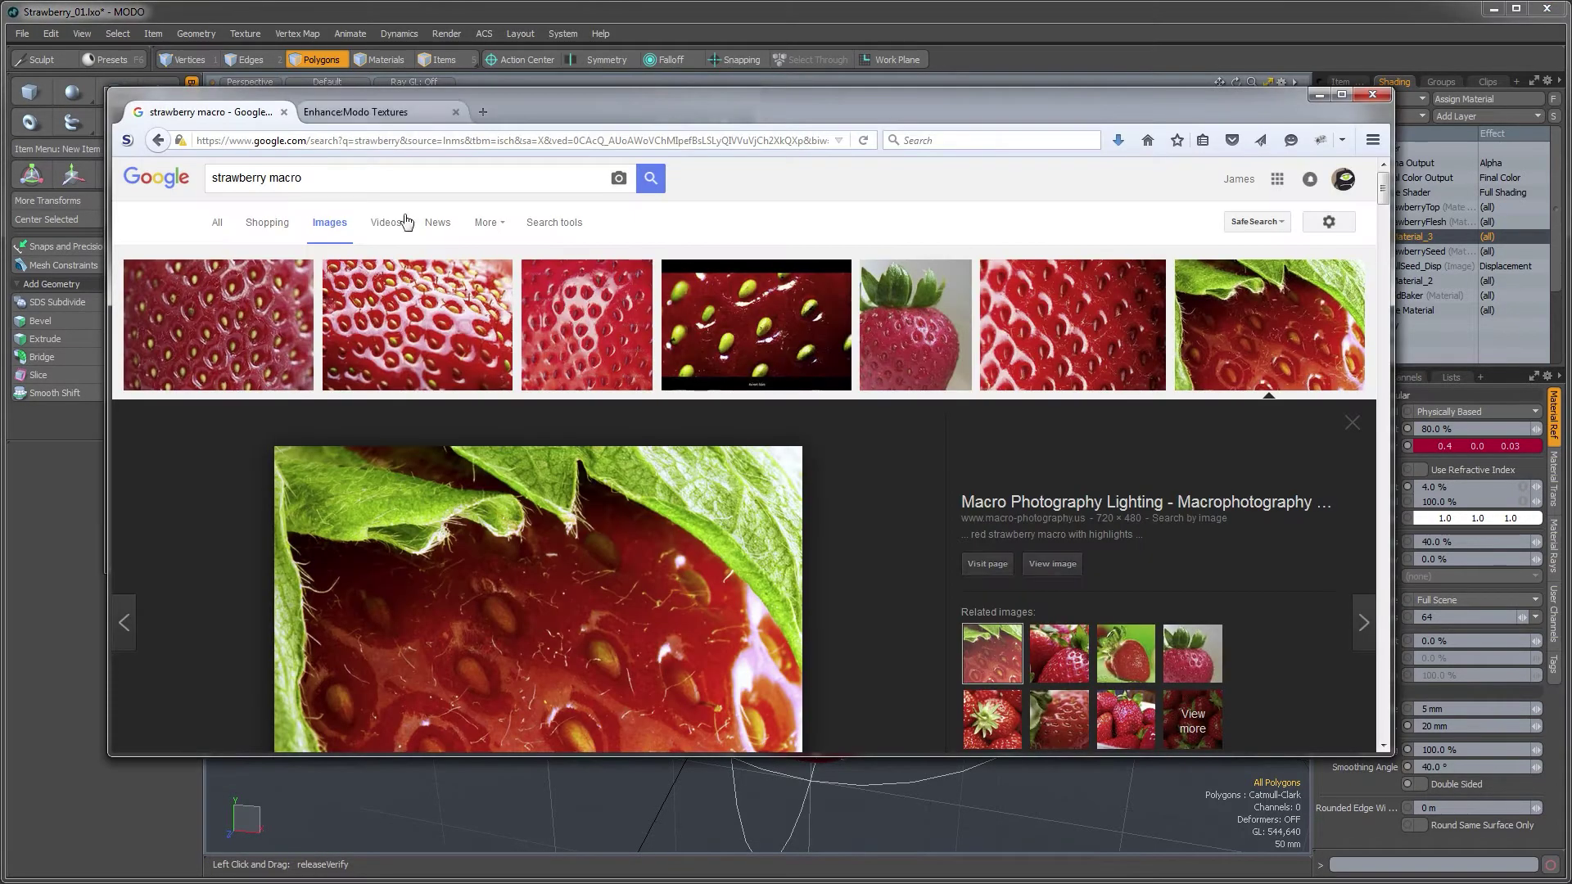
pyautogui.scroll(-2, 643, 651)
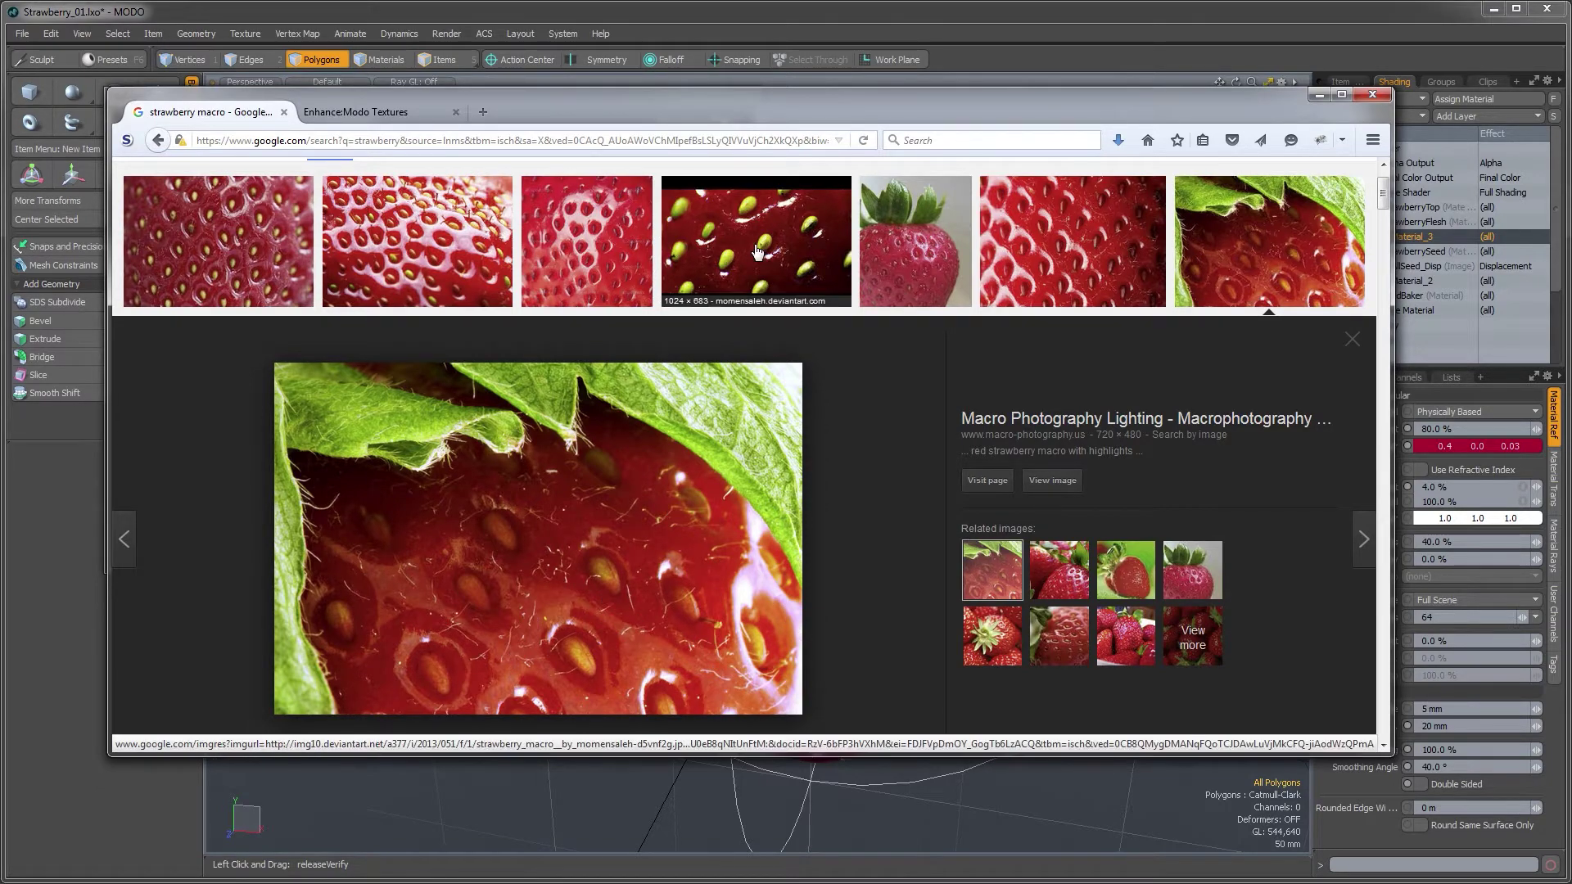
pyautogui.click(828, 31)
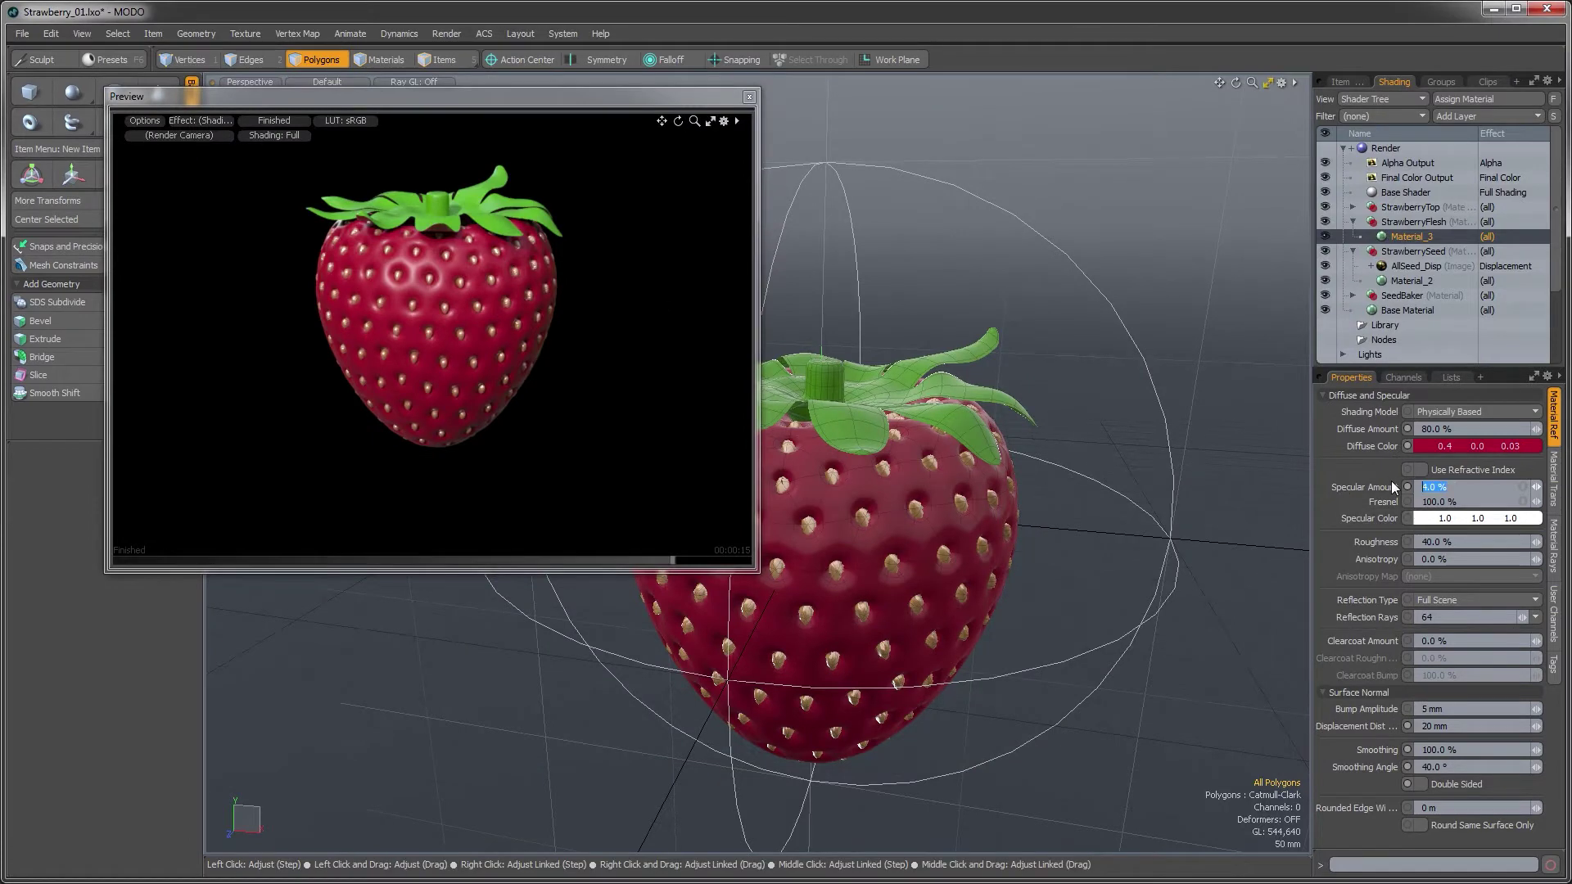
# Set the flesh material's specular amount to 15% and its roughness to 22.5%
pyautogui.write('15')
pyautogui.press('Return')
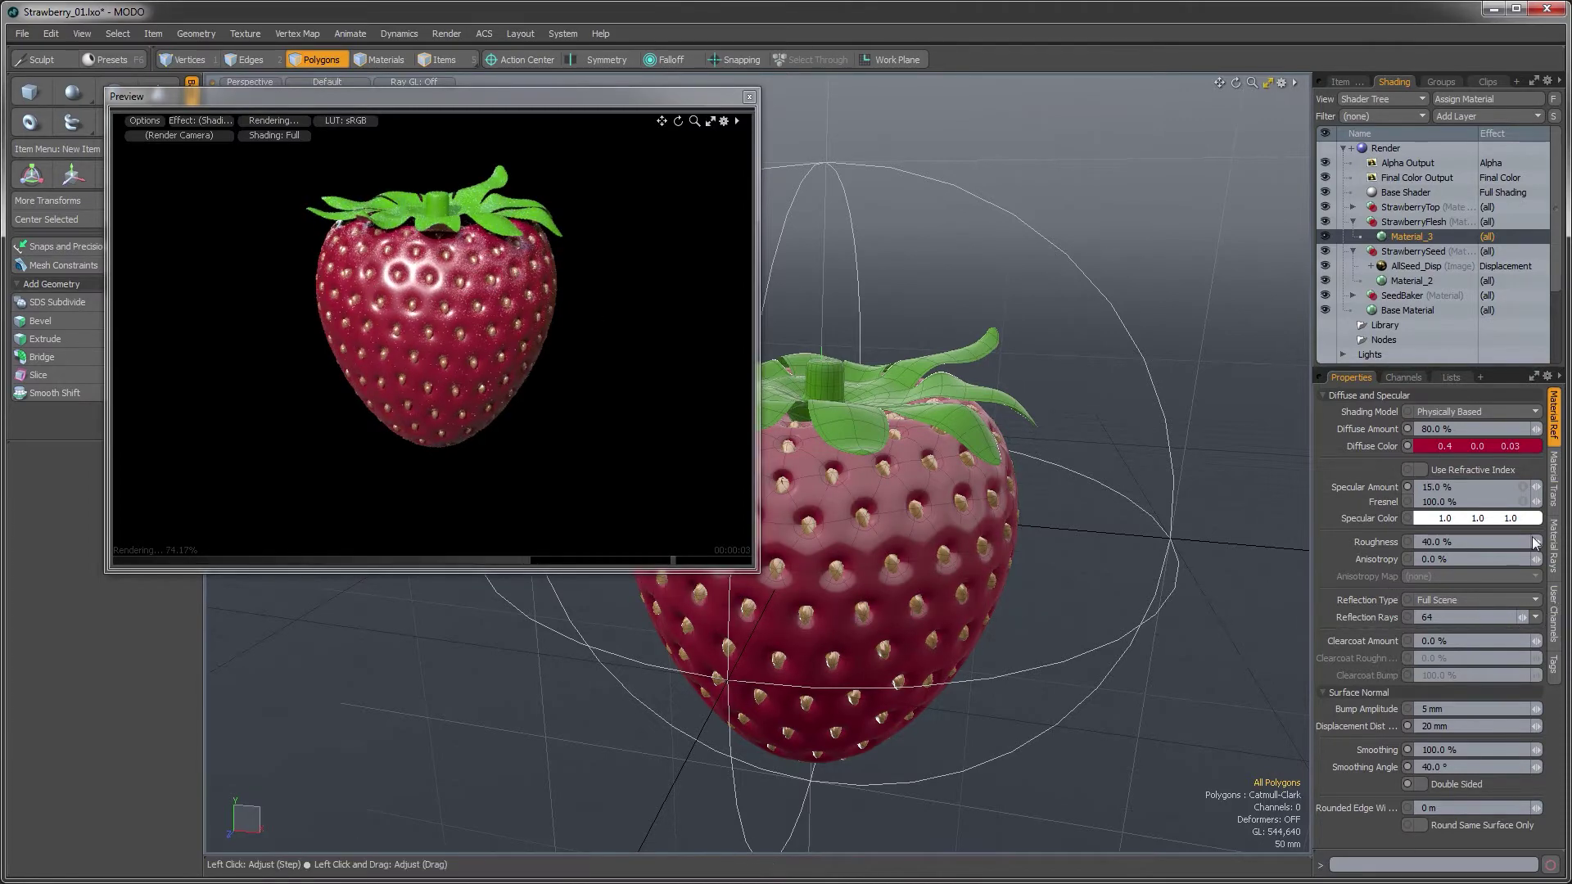
pyautogui.moveTo(1533, 542); pyautogui.dragTo(1506, 544)
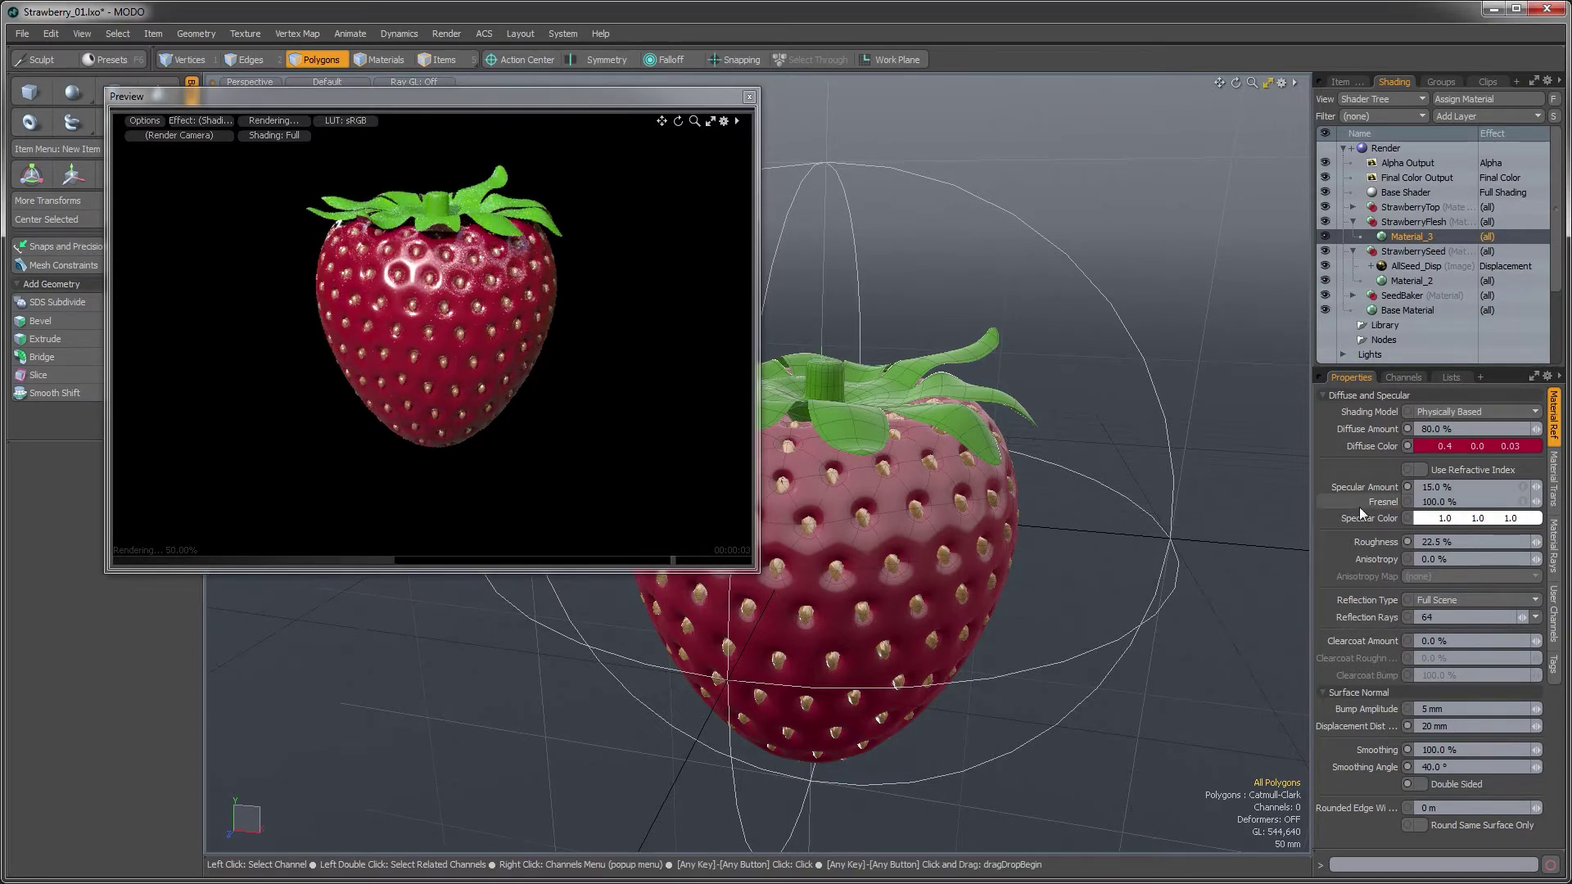
# Tint the flesh material's specular color red with 1.0, 0.2, 0.18
pyautogui.doubleClick(1424, 518)
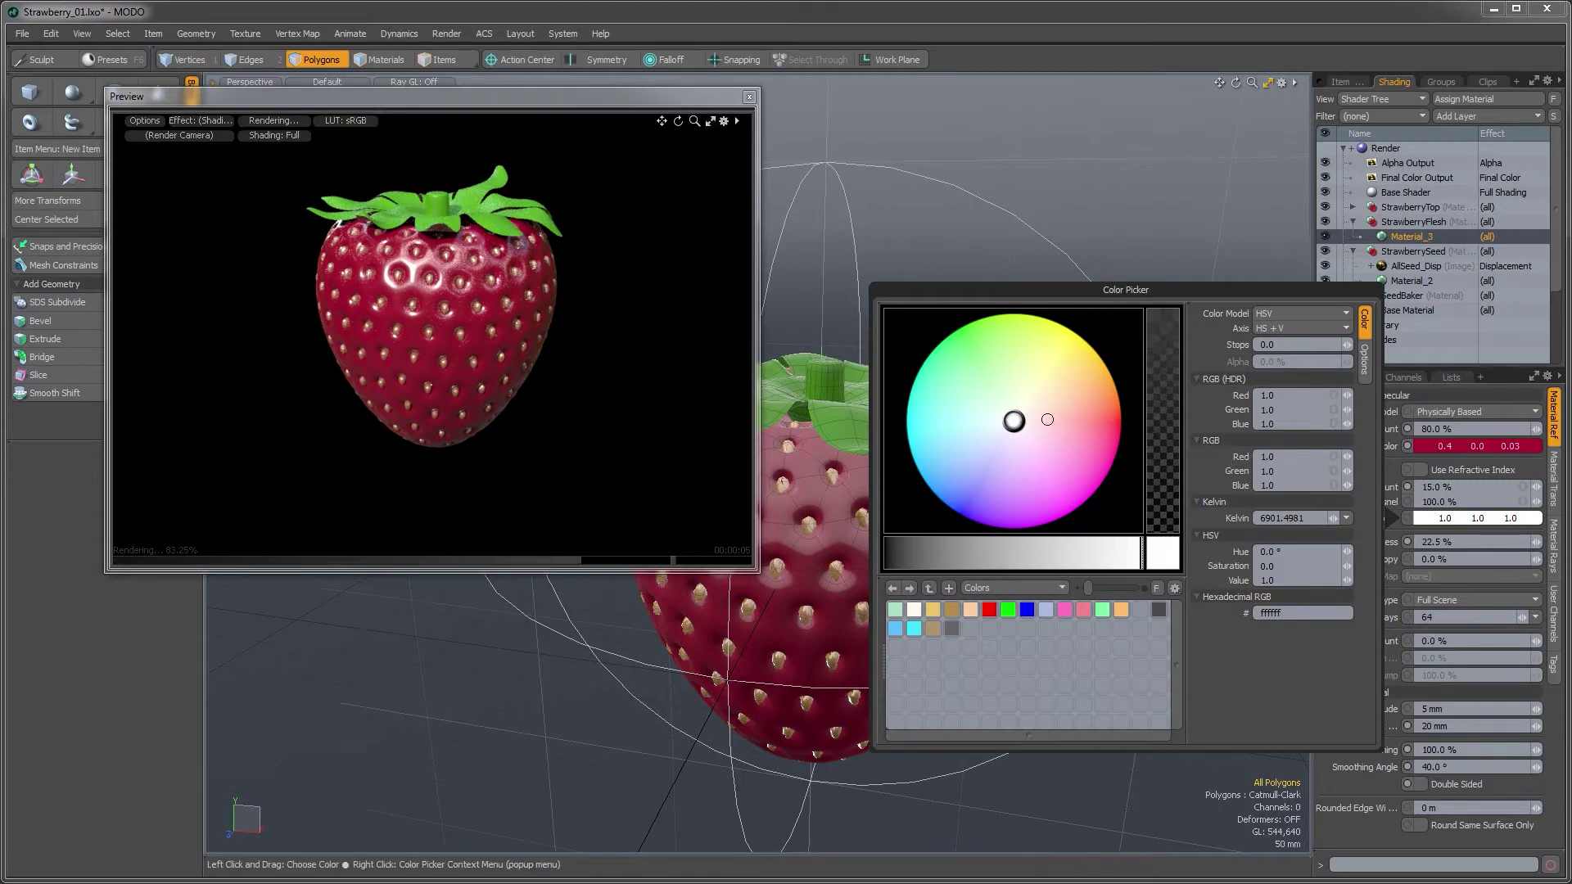
pyautogui.moveTo(1047, 419); pyautogui.dragTo(1071, 423)
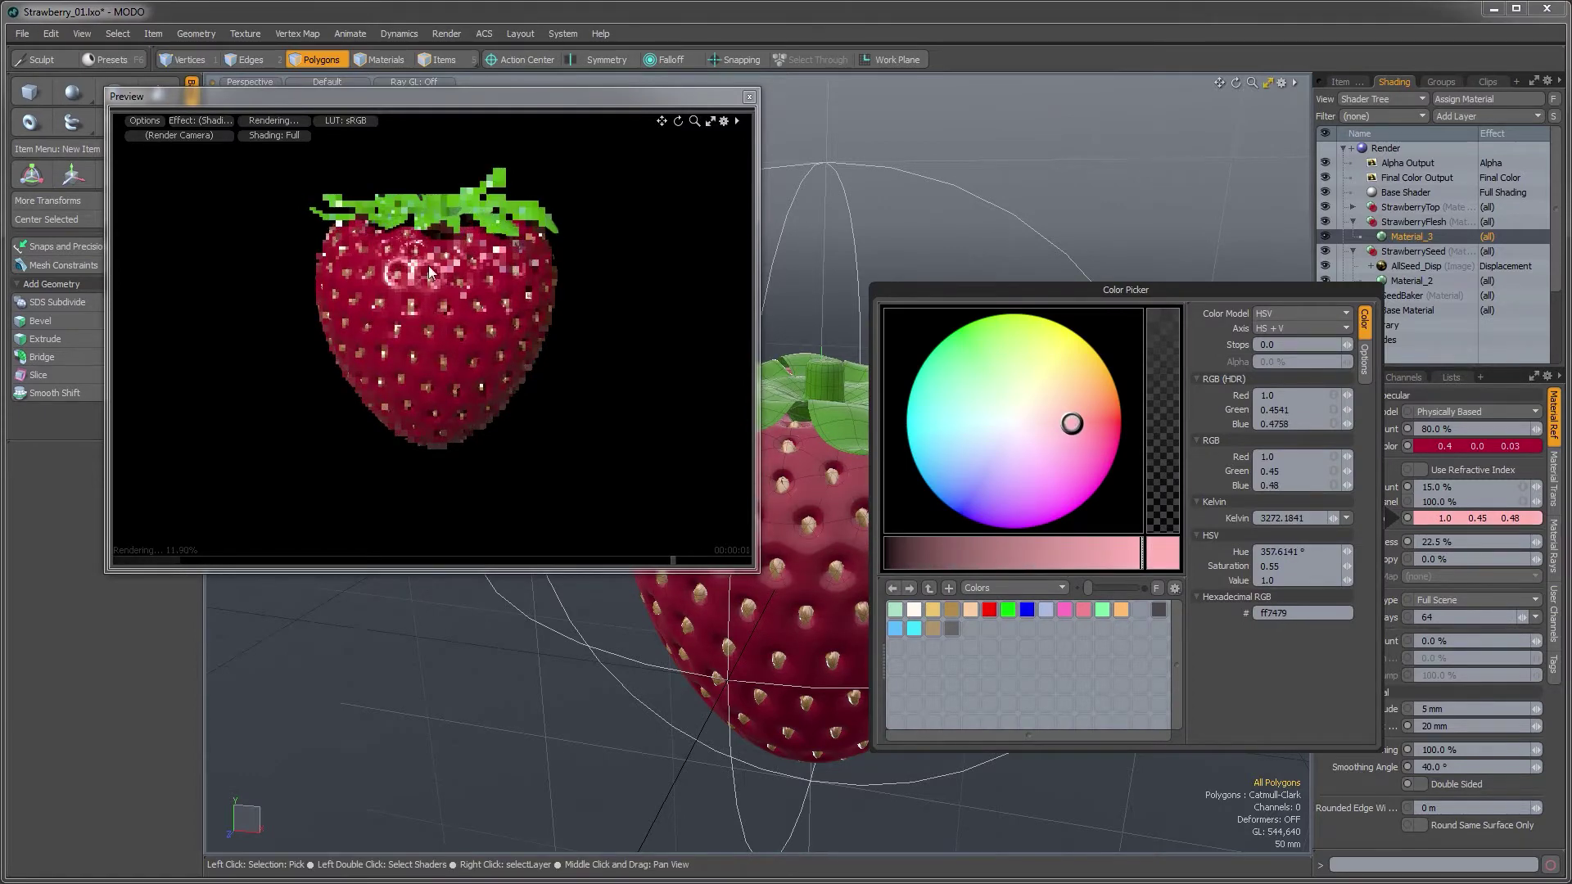
pyautogui.moveTo(1068, 420); pyautogui.dragTo(1102, 419)
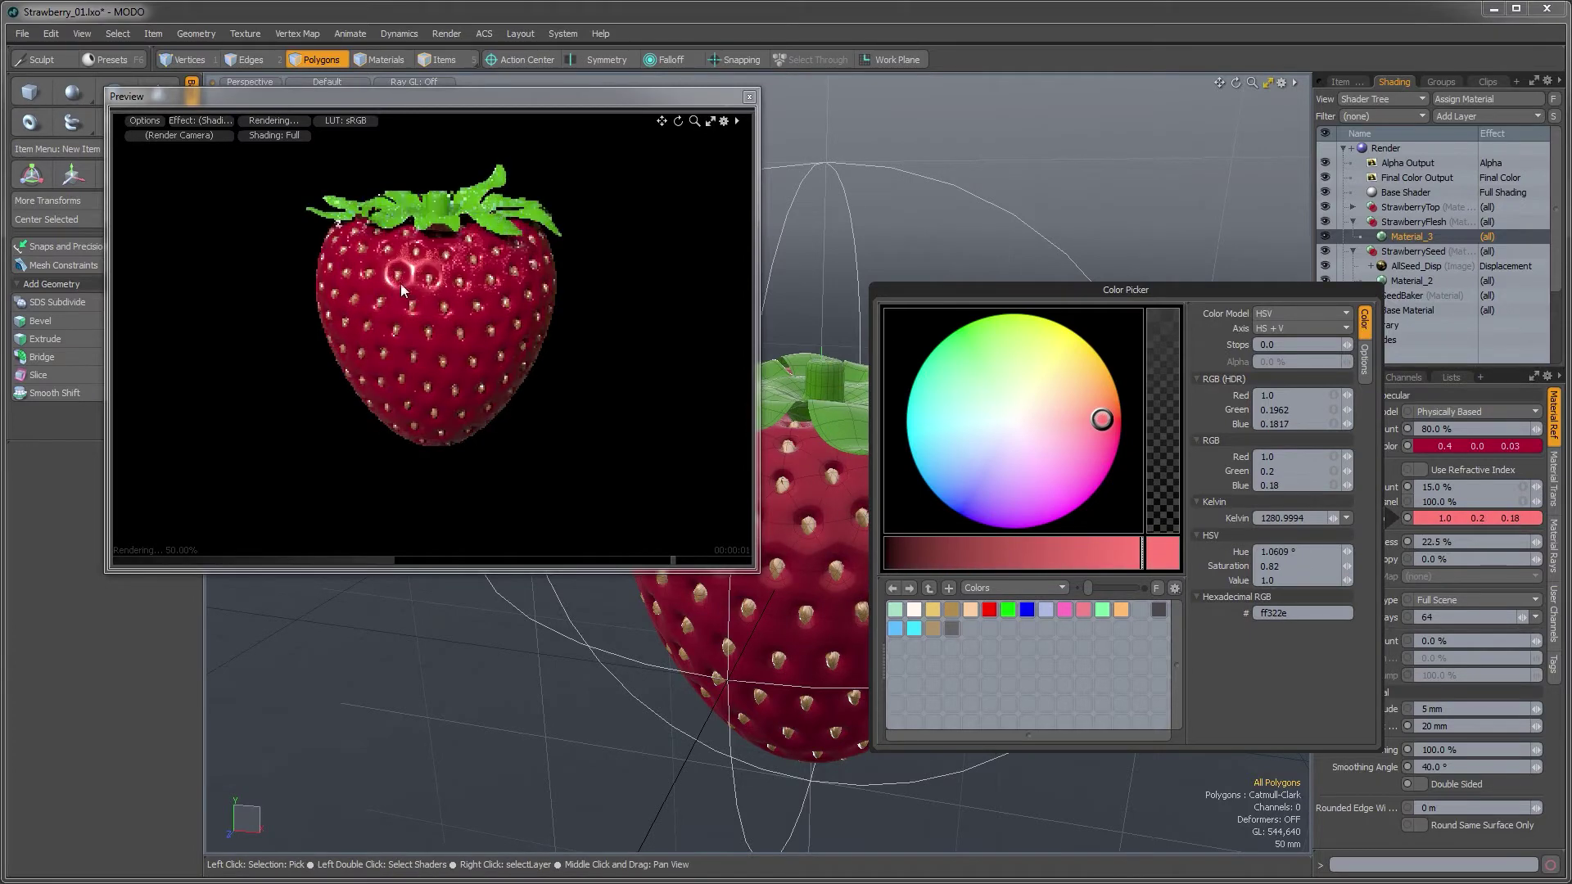
pyautogui.click(1413, 842)
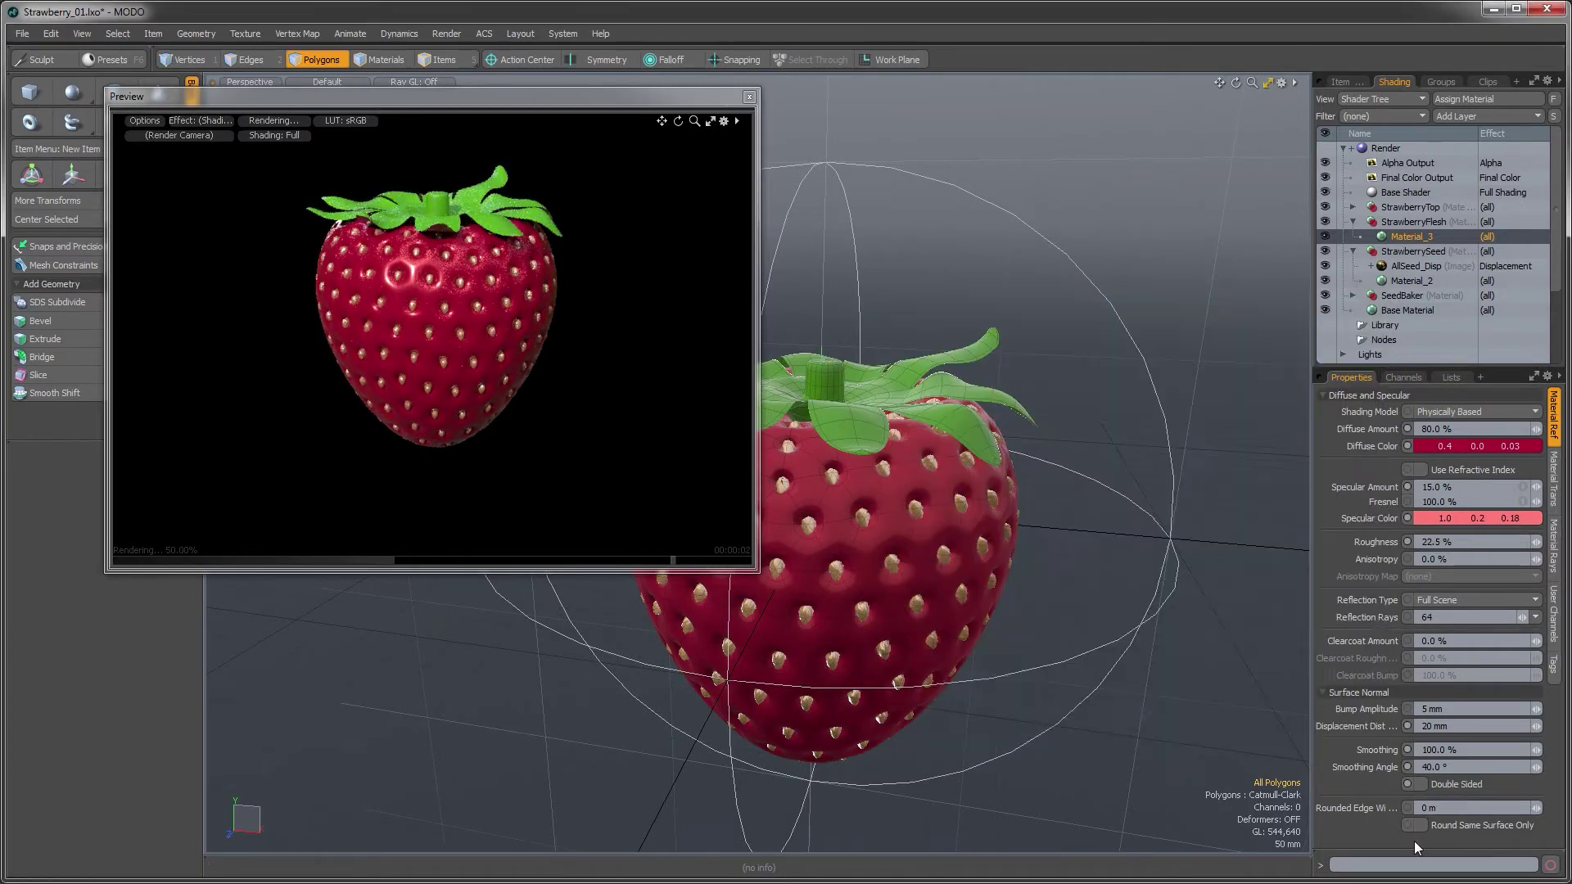
# Give the flesh material a clearcoat amount of 50% with a clearcoat roughness of 8%
pyautogui.click(1449, 642)
pyautogui.write('50')
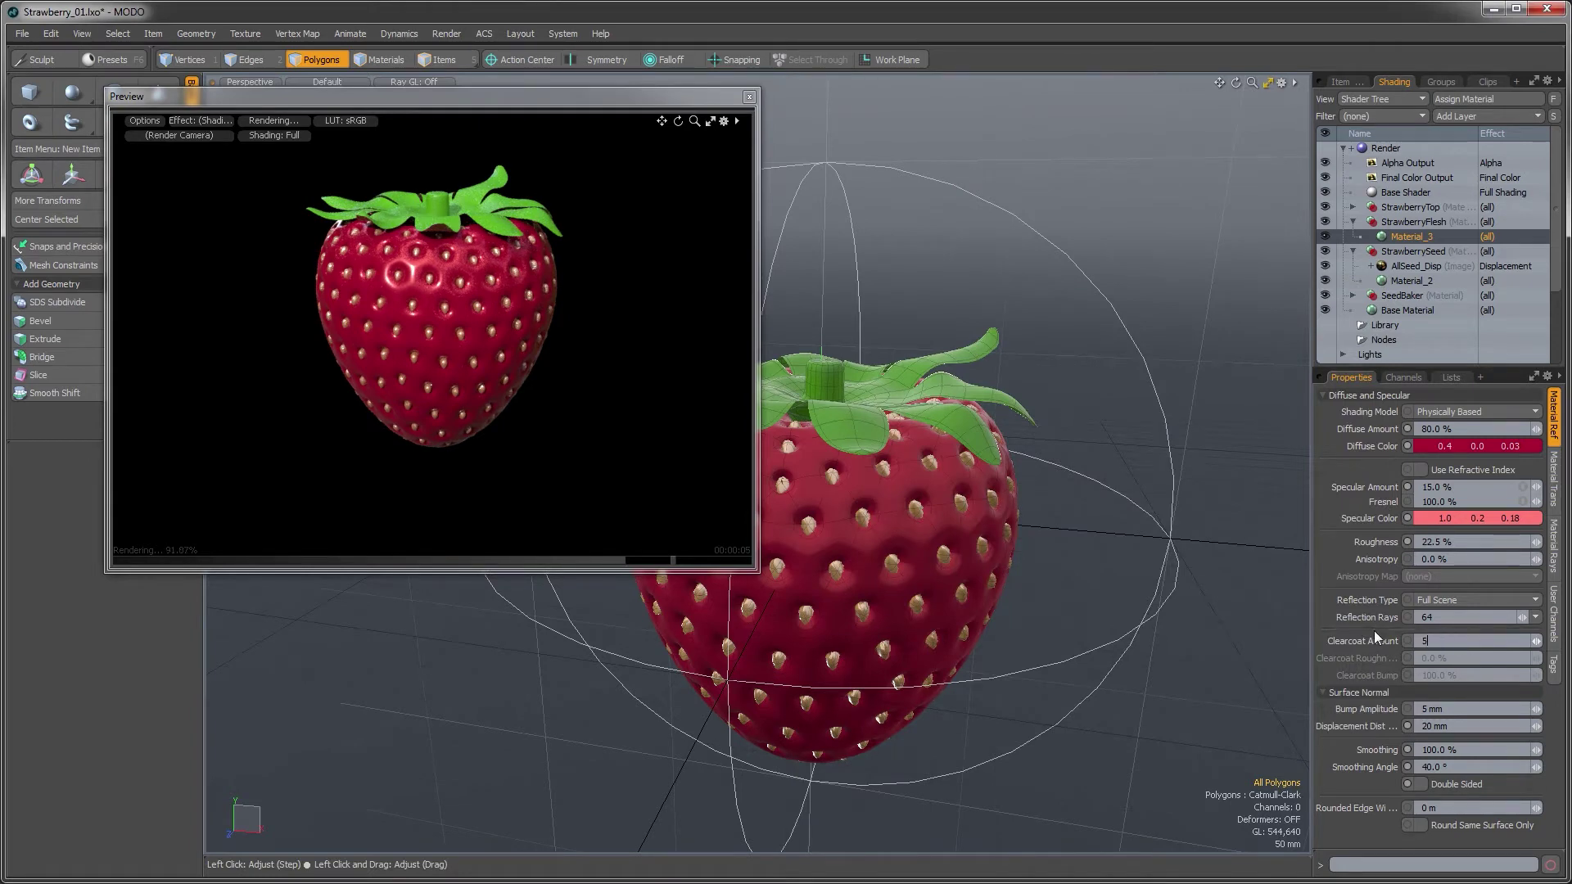
pyautogui.press('Return')
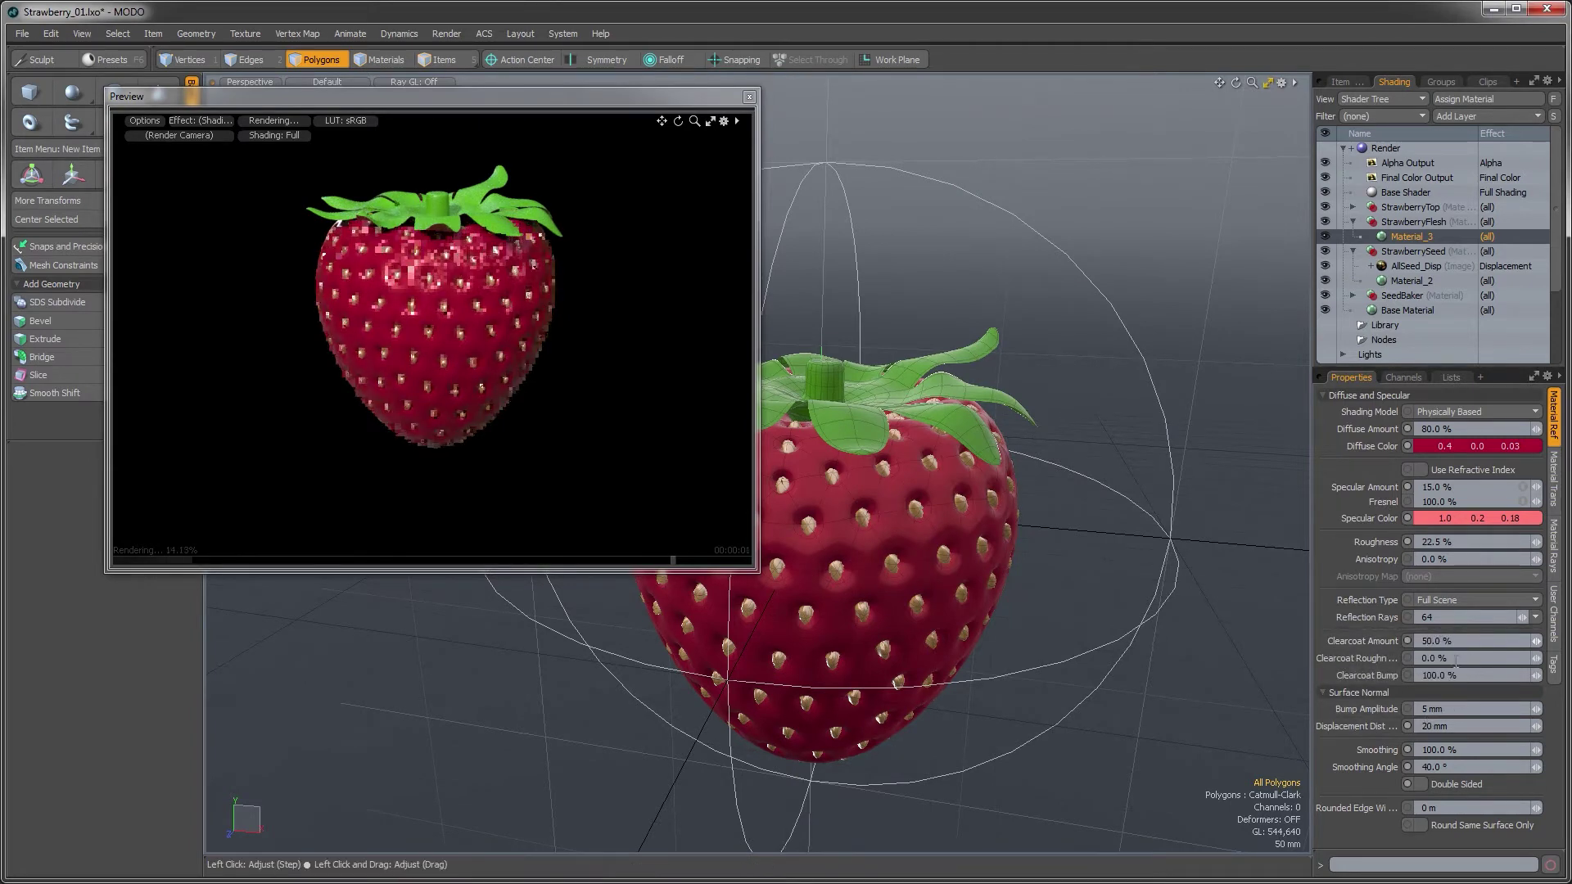
pyautogui.click(1358, 659)
pyautogui.write('8')
pyautogui.press('Return')
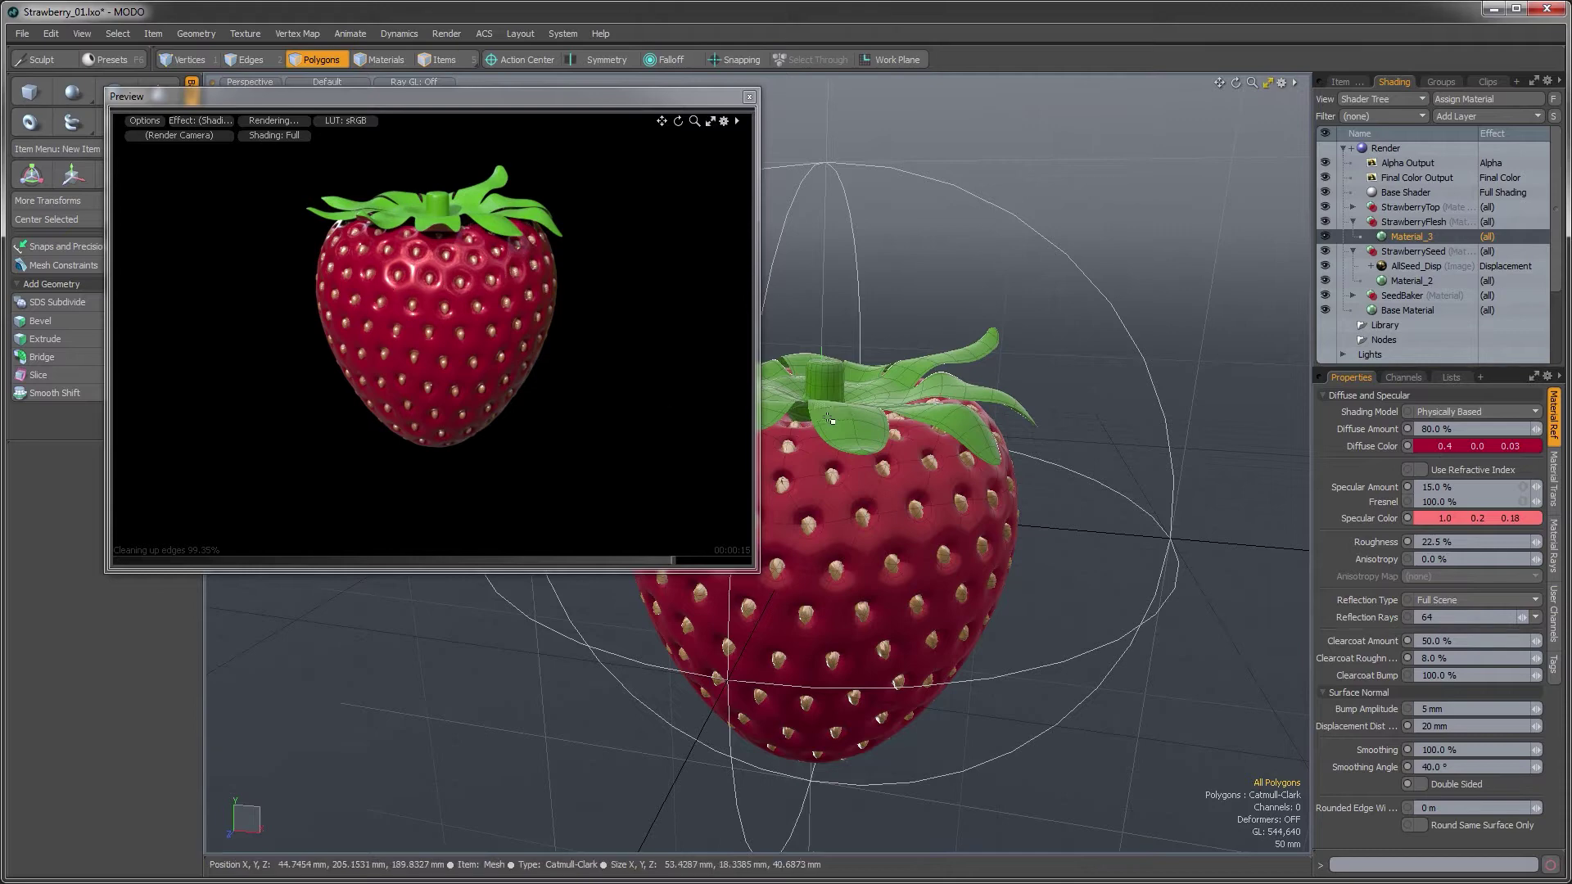
# Give the flesh material a subsurface amount of 50% with a saturated red subsurface color of 0.8, 0.0, 0.08
pyautogui.click(1553, 495)
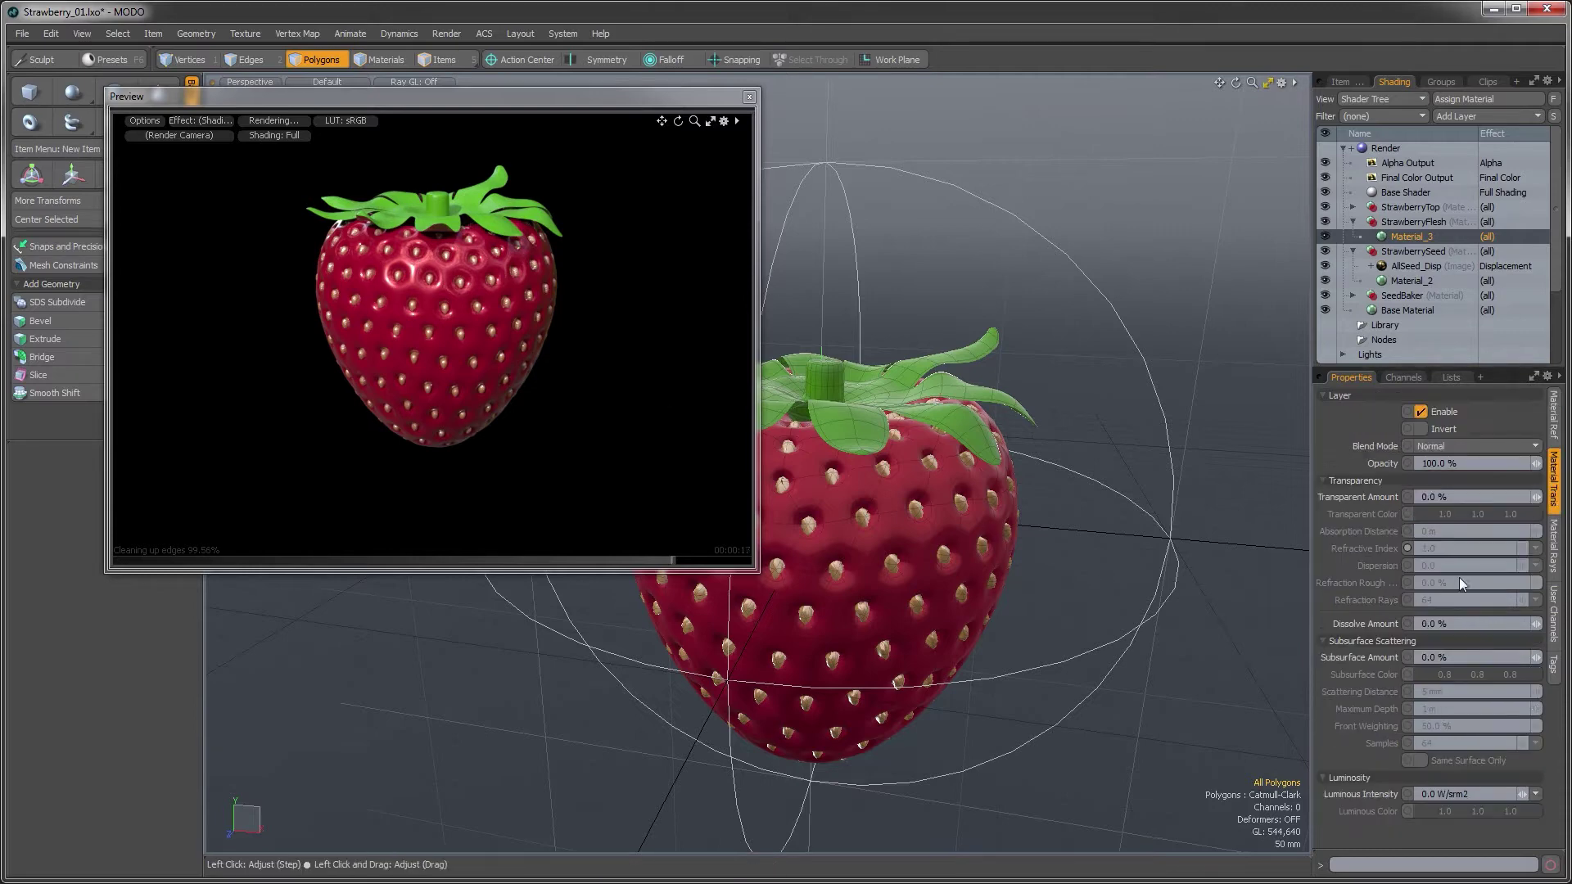
pyautogui.click(1465, 665)
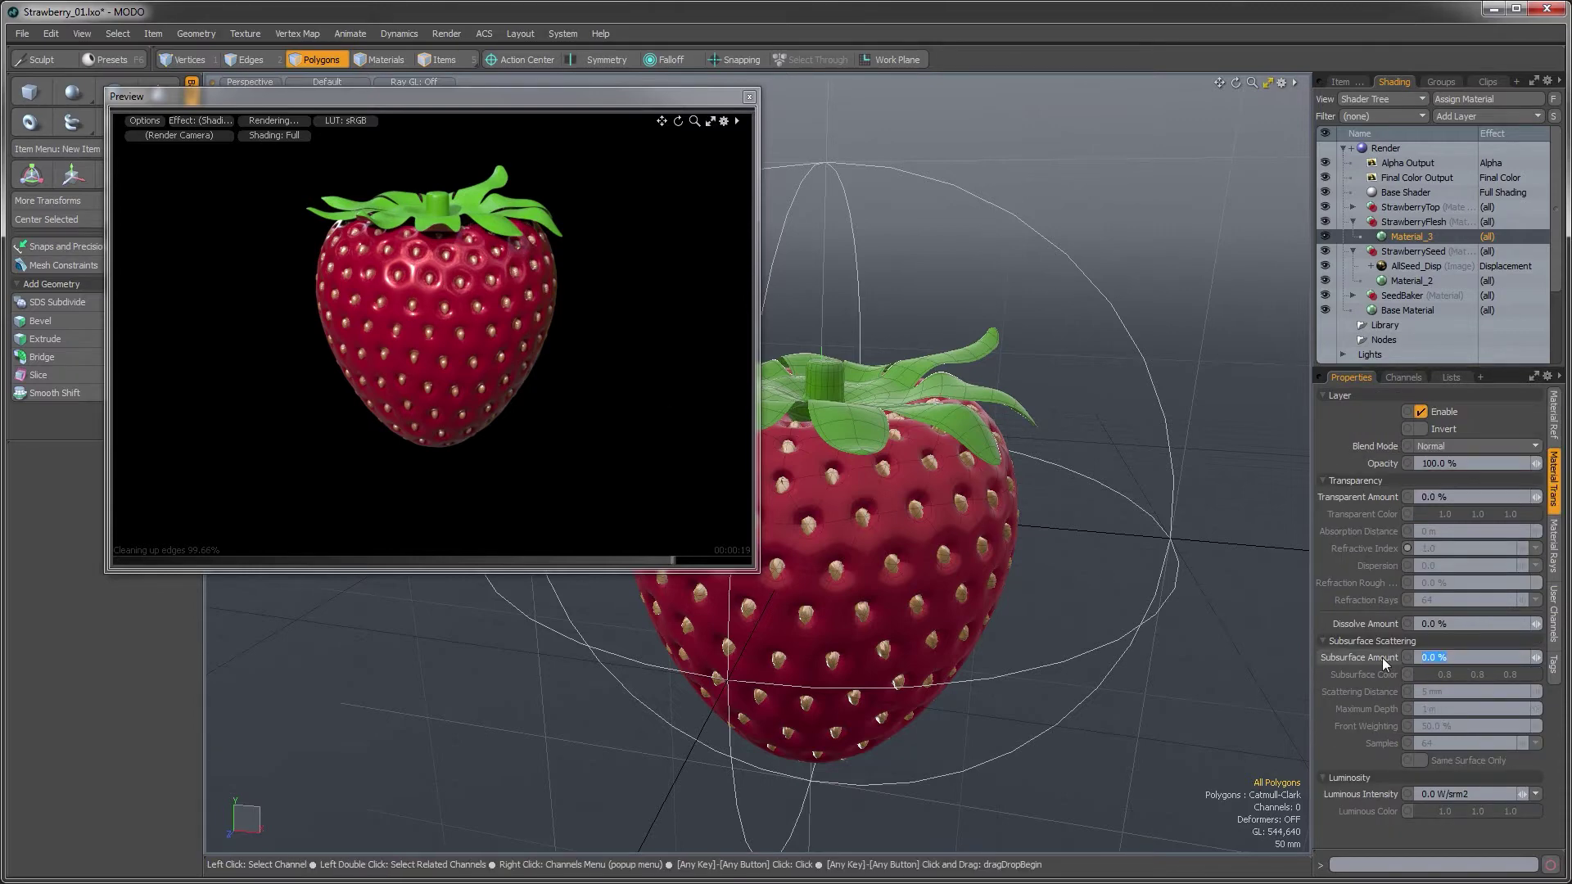
pyautogui.write('50')
pyautogui.press('Return')
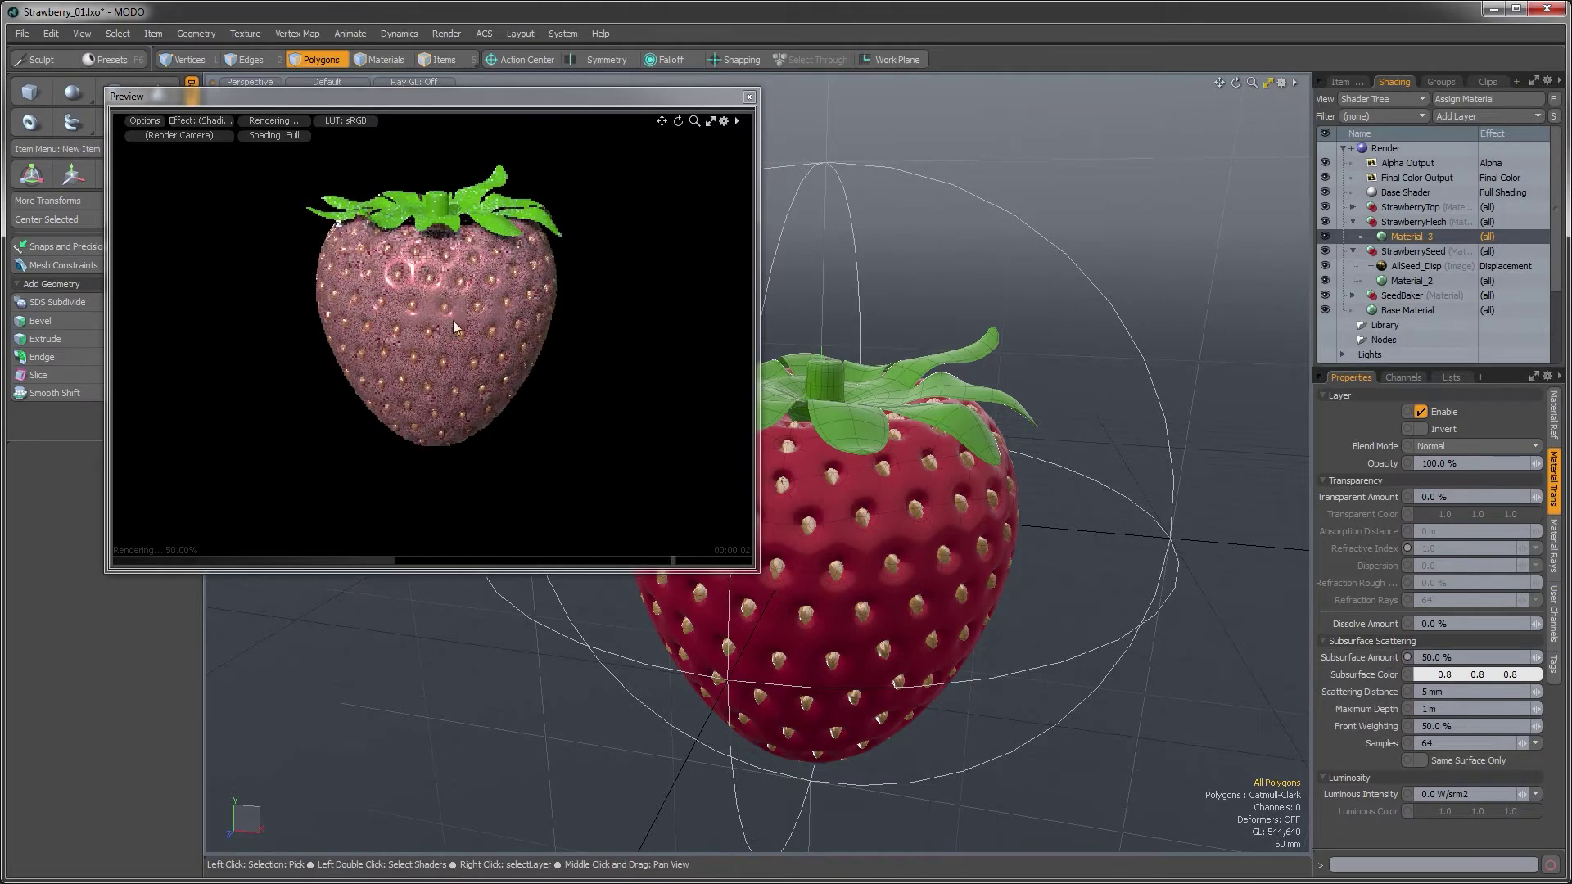
pyautogui.click(1428, 686)
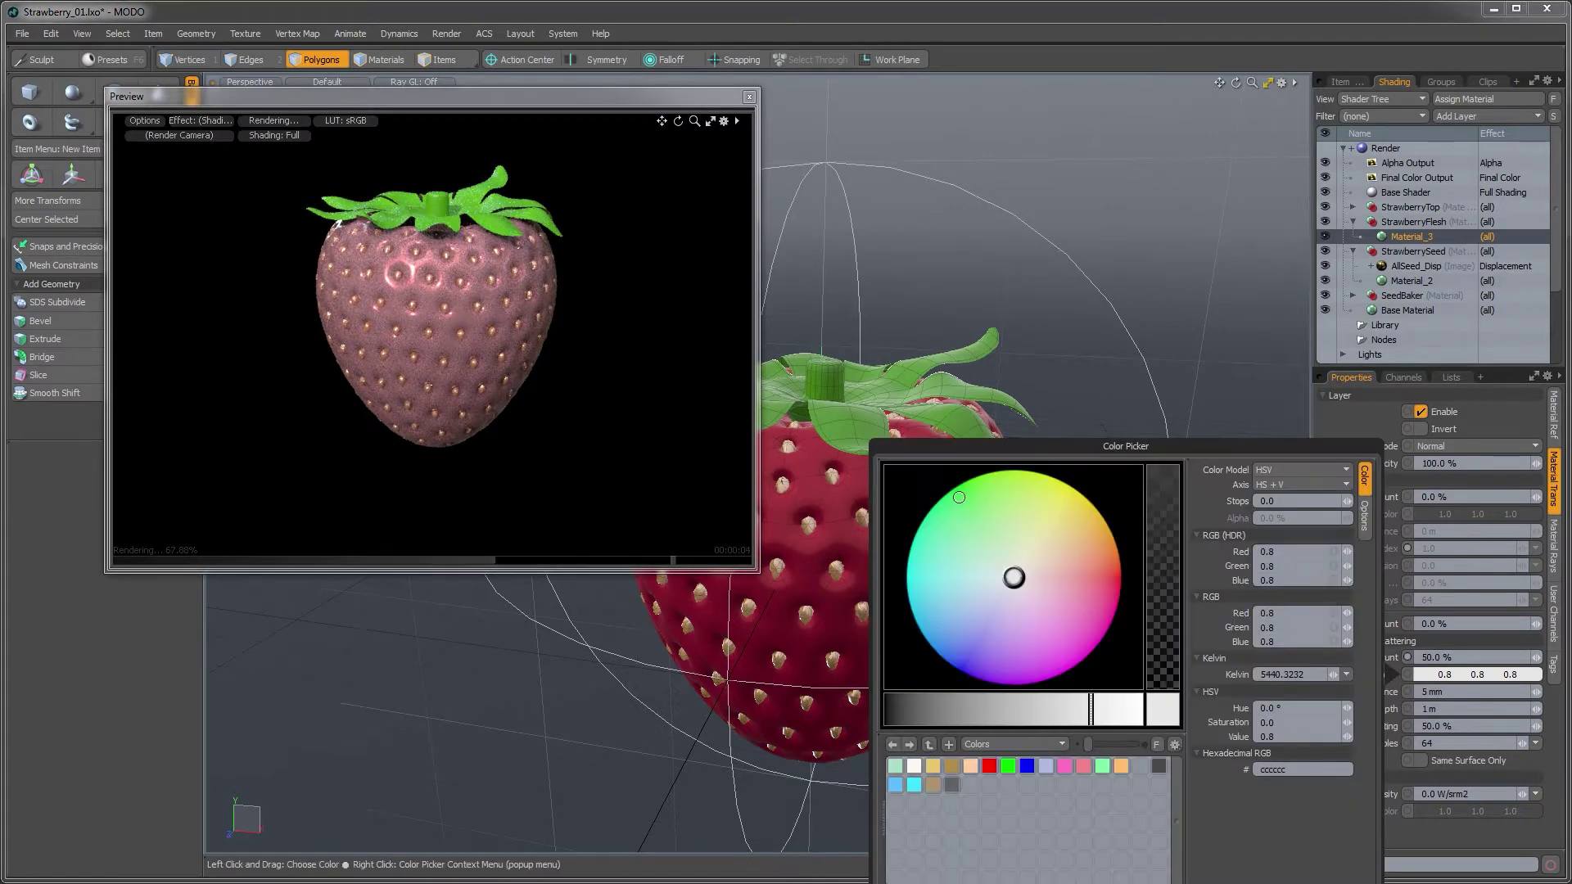
pyautogui.click(1099, 582)
pyautogui.moveTo(1099, 582); pyautogui.dragTo(1103, 581)
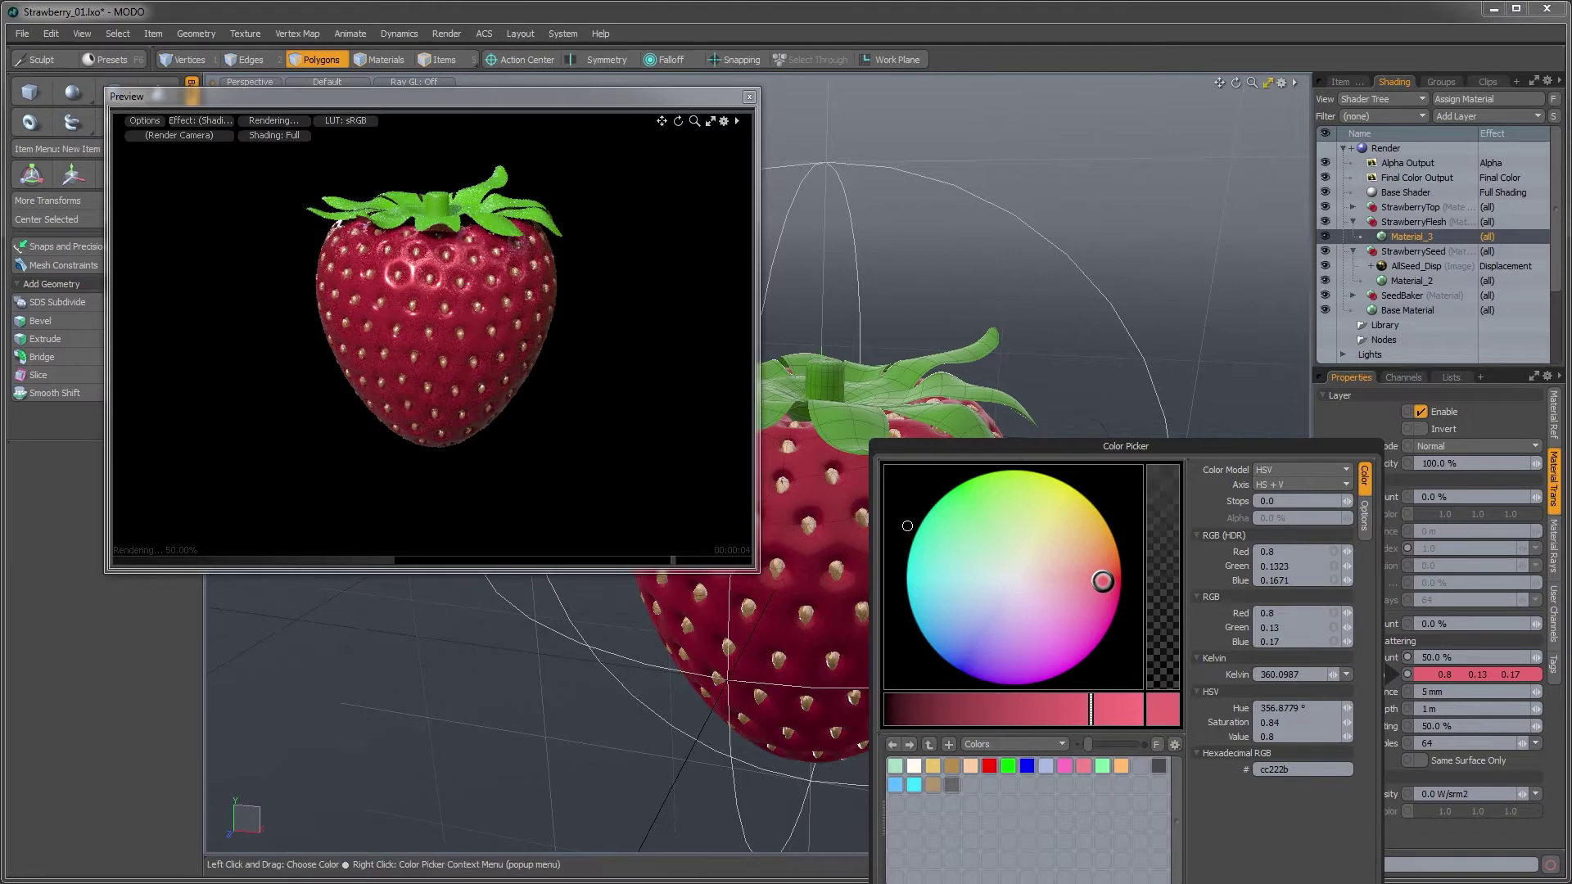
pyautogui.moveTo(1066, 580); pyautogui.dragTo(1119, 587)
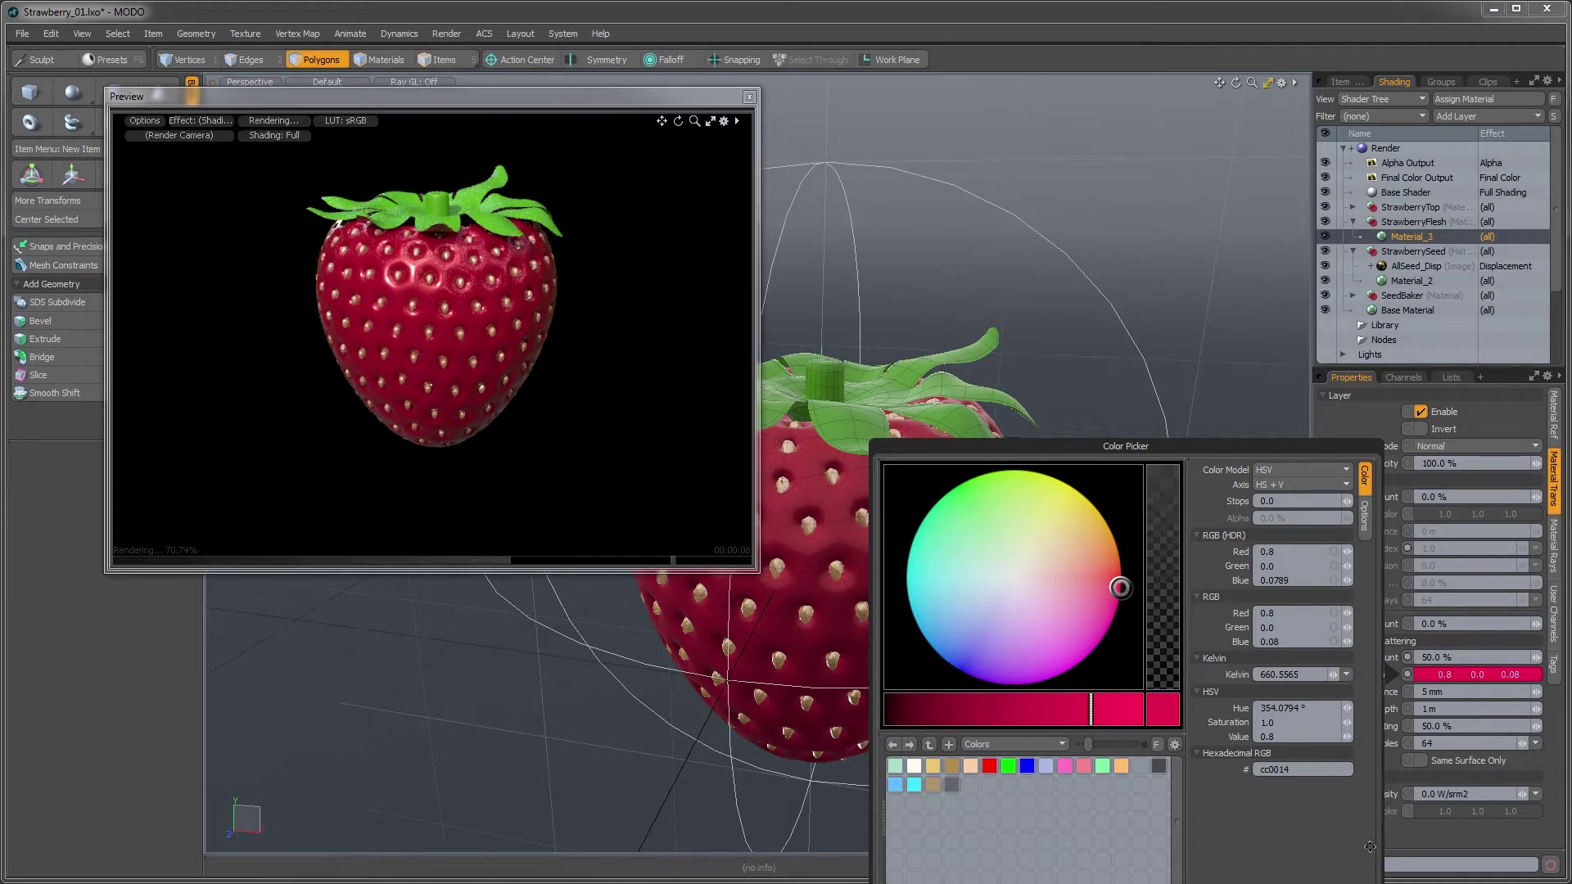
pyautogui.click(1482, 838)
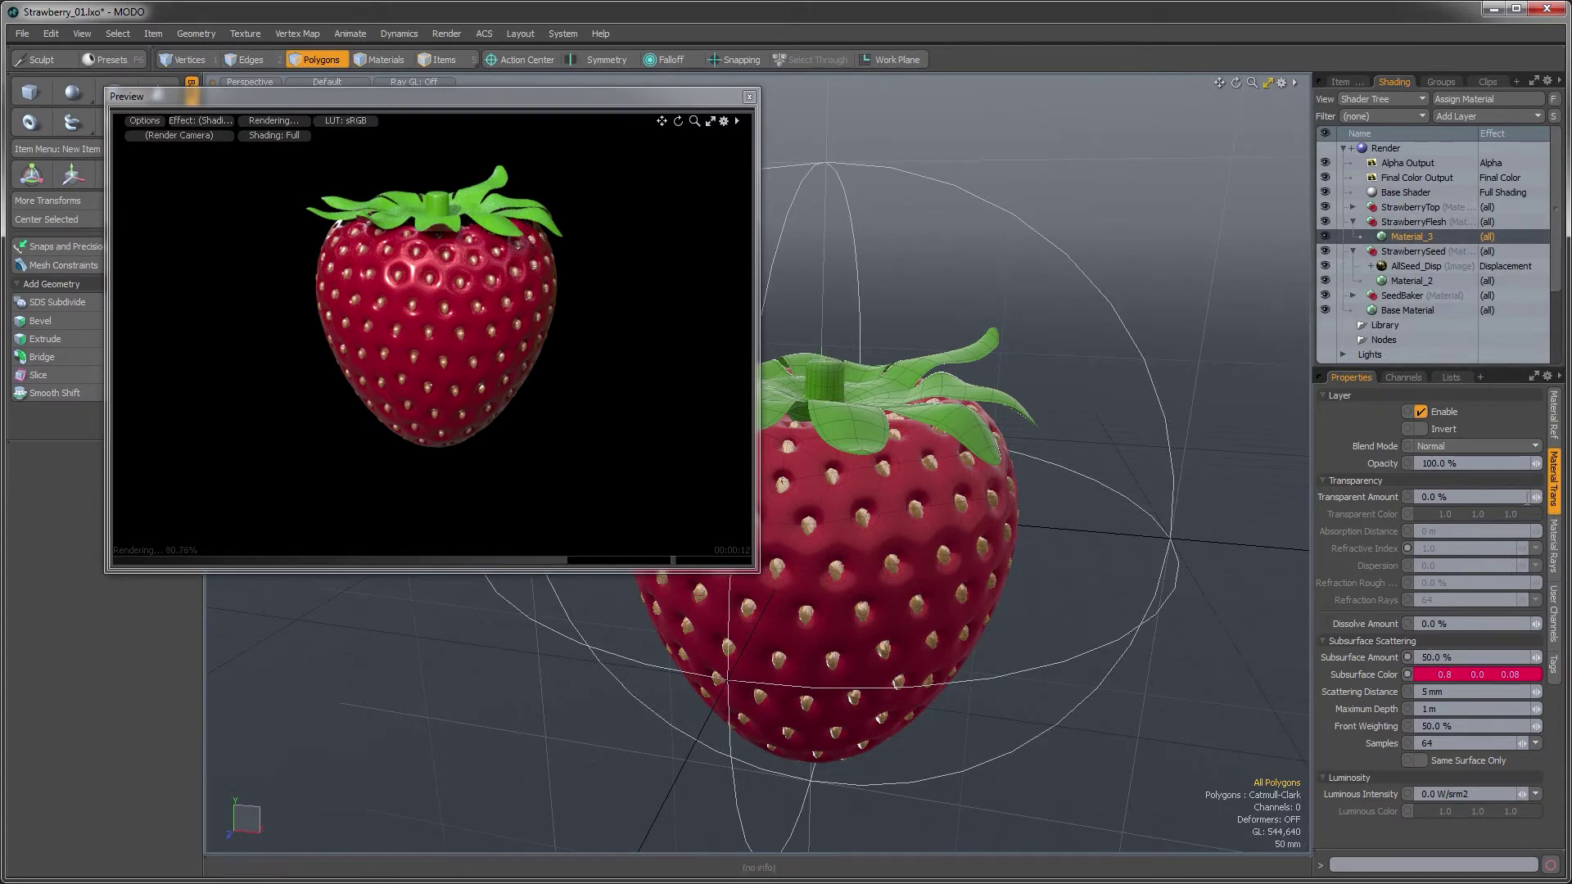
# Raise the flesh material's clearcoat amount to 90%
pyautogui.click(1552, 426)
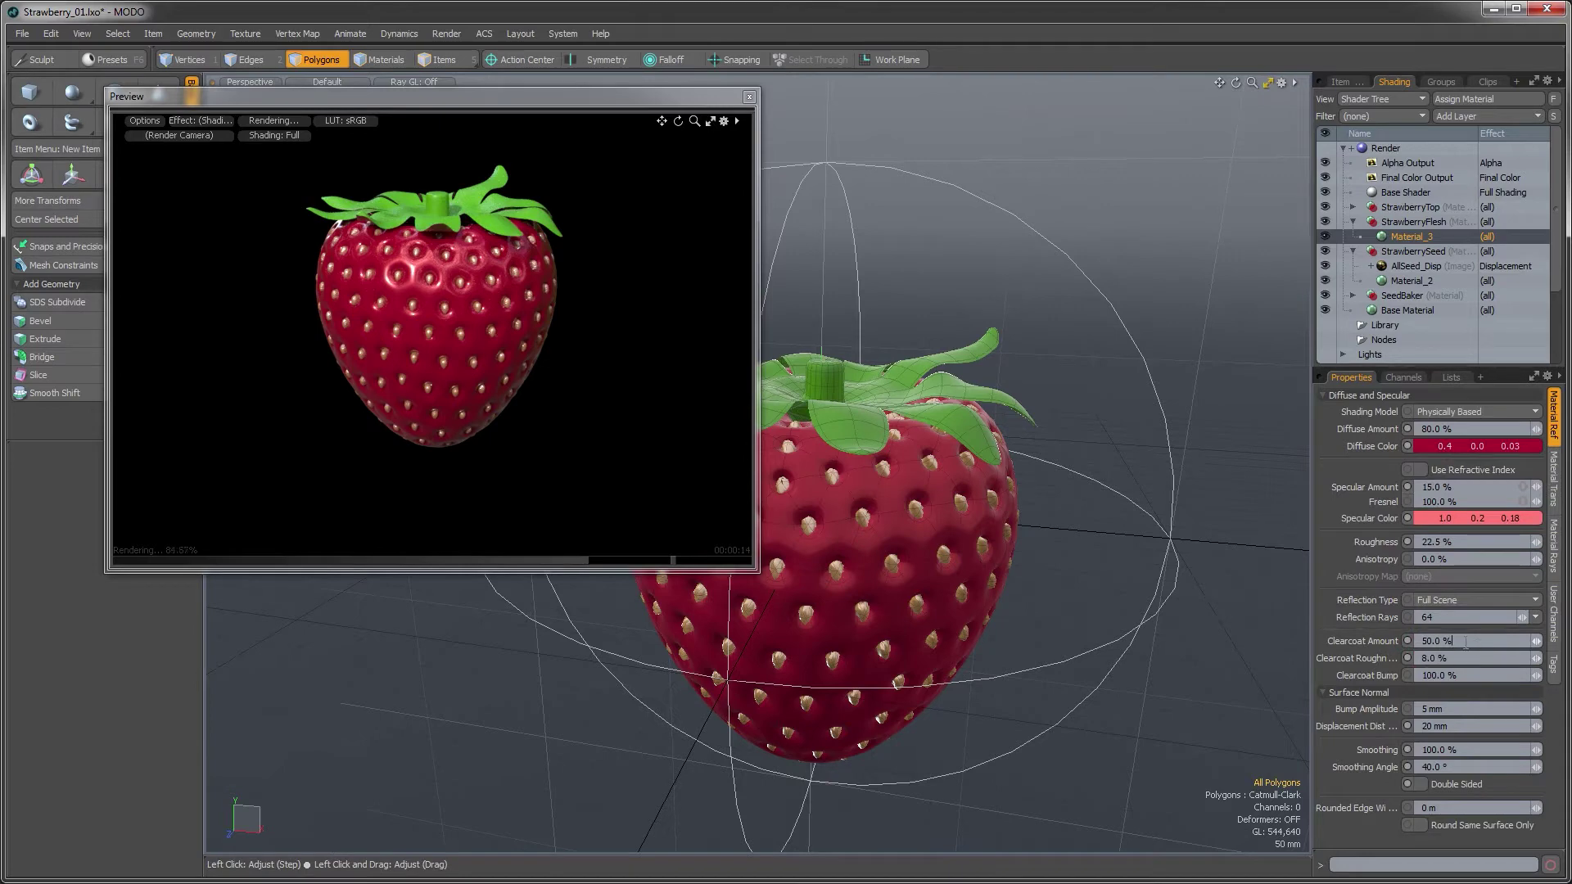
pyautogui.click(1402, 640)
pyautogui.write('90')
pyautogui.press('Return')
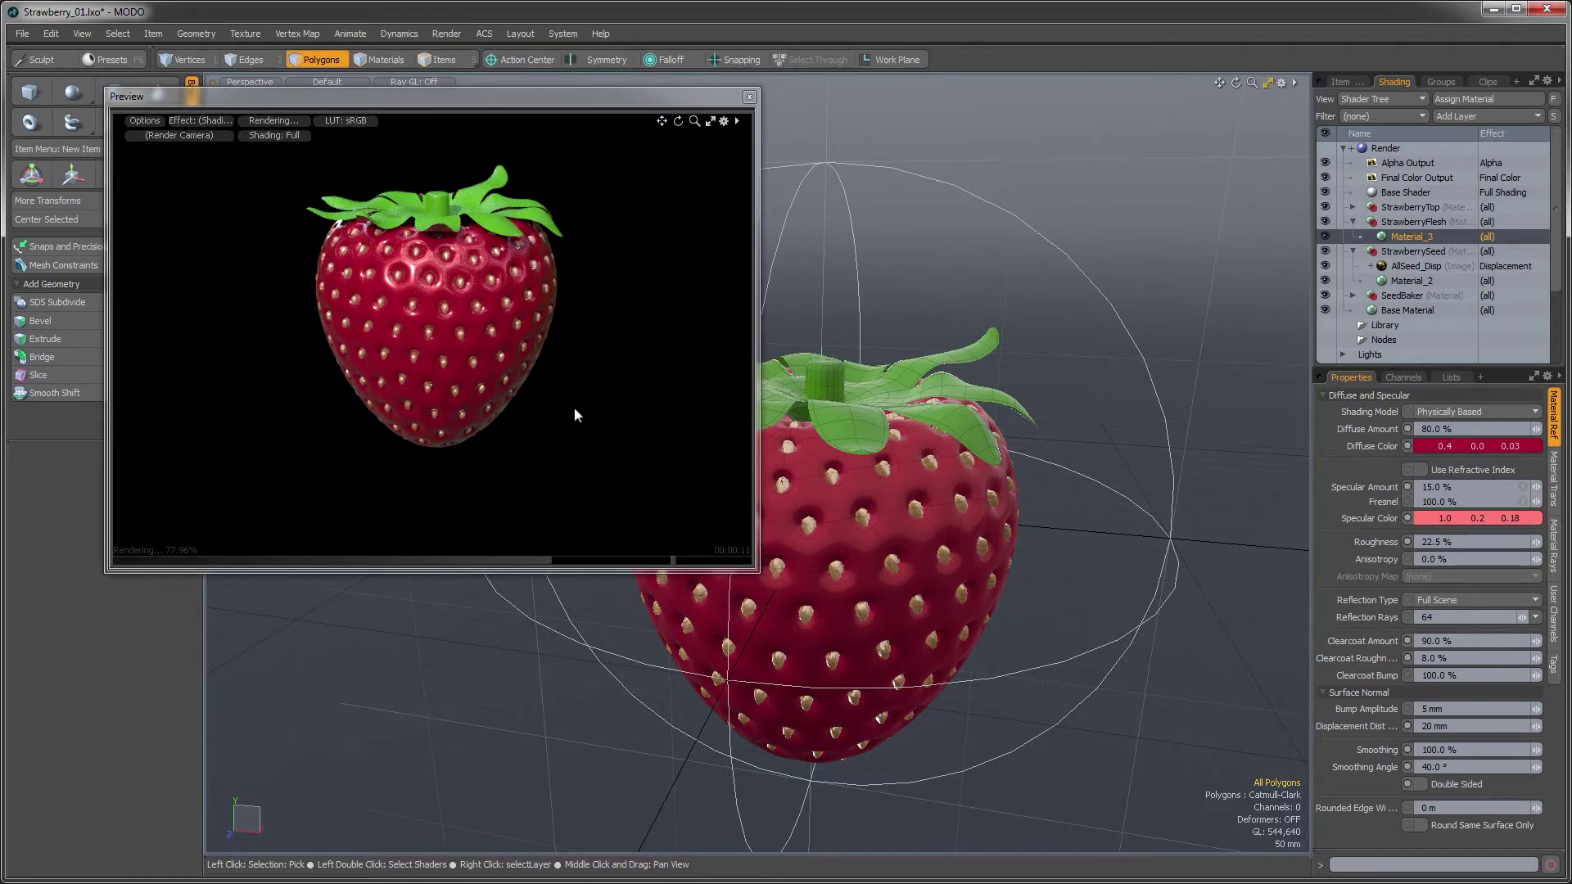
# Set the StrawberrySeed material's diffuse color to reddish 0.77, 0.19, 0.1 and its specular color to 1.0, 0.79, 0.68
pyautogui.click(1412, 278)
pyautogui.click(1422, 444)
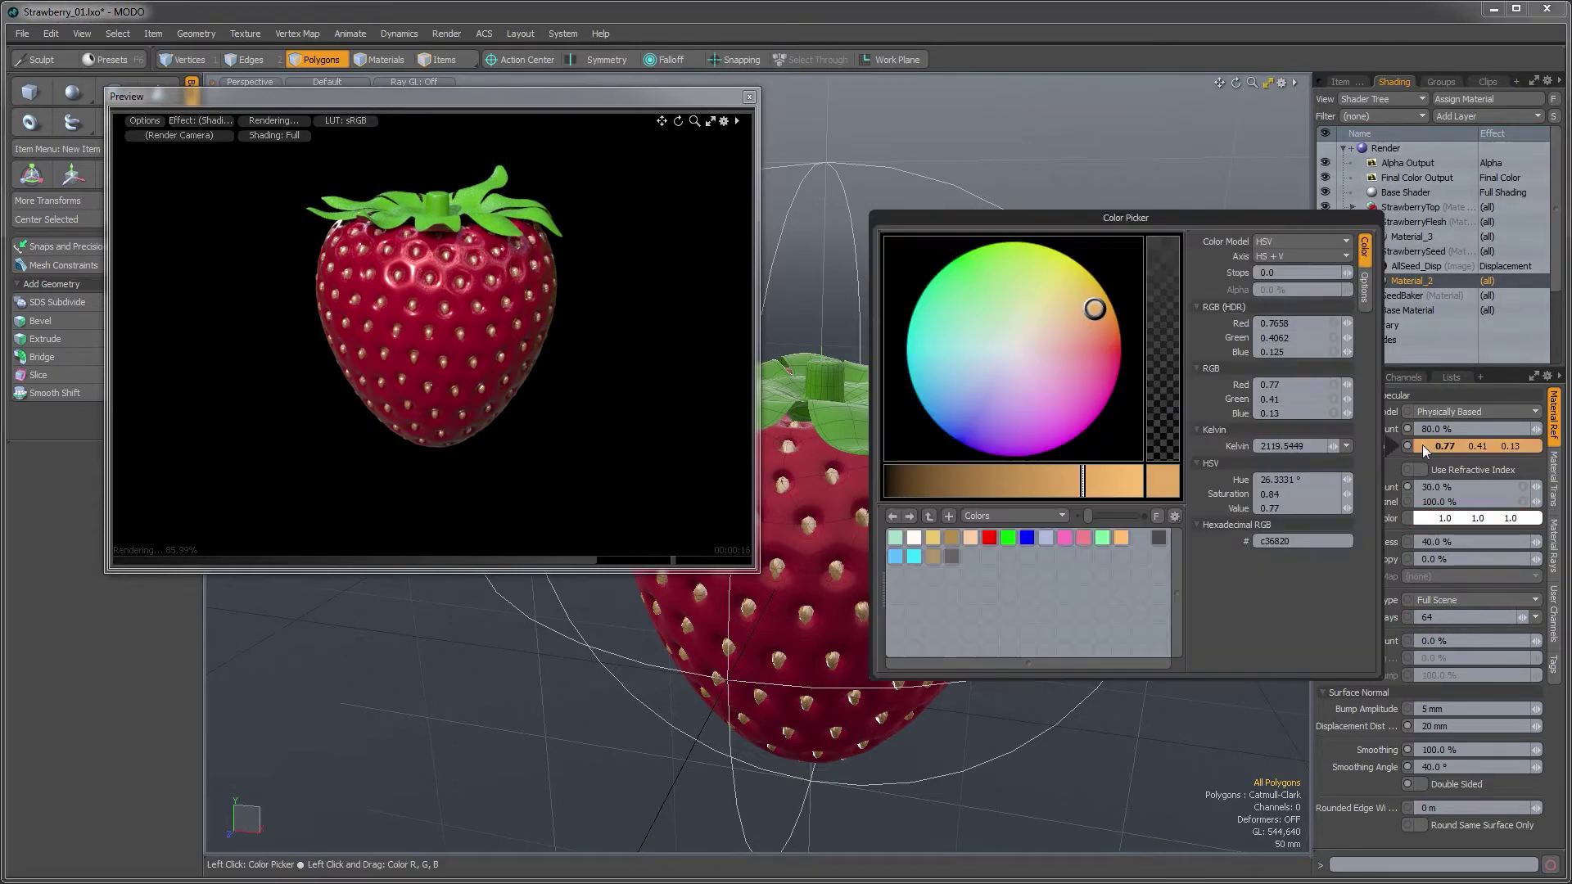
pyautogui.moveTo(1094, 308); pyautogui.dragTo(1106, 335)
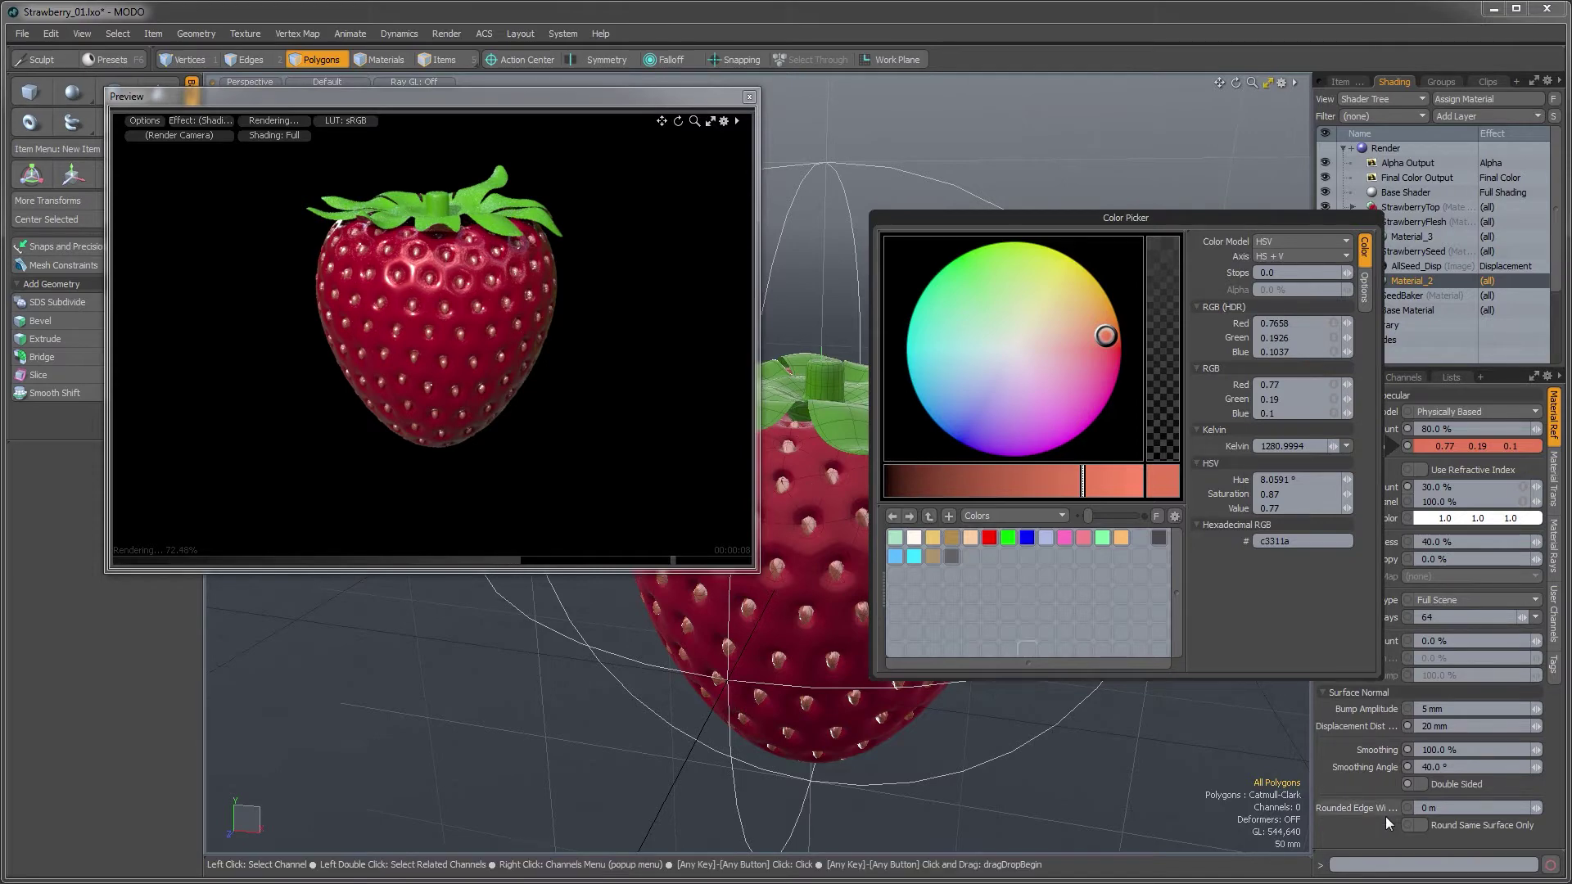
pyautogui.click(1449, 518)
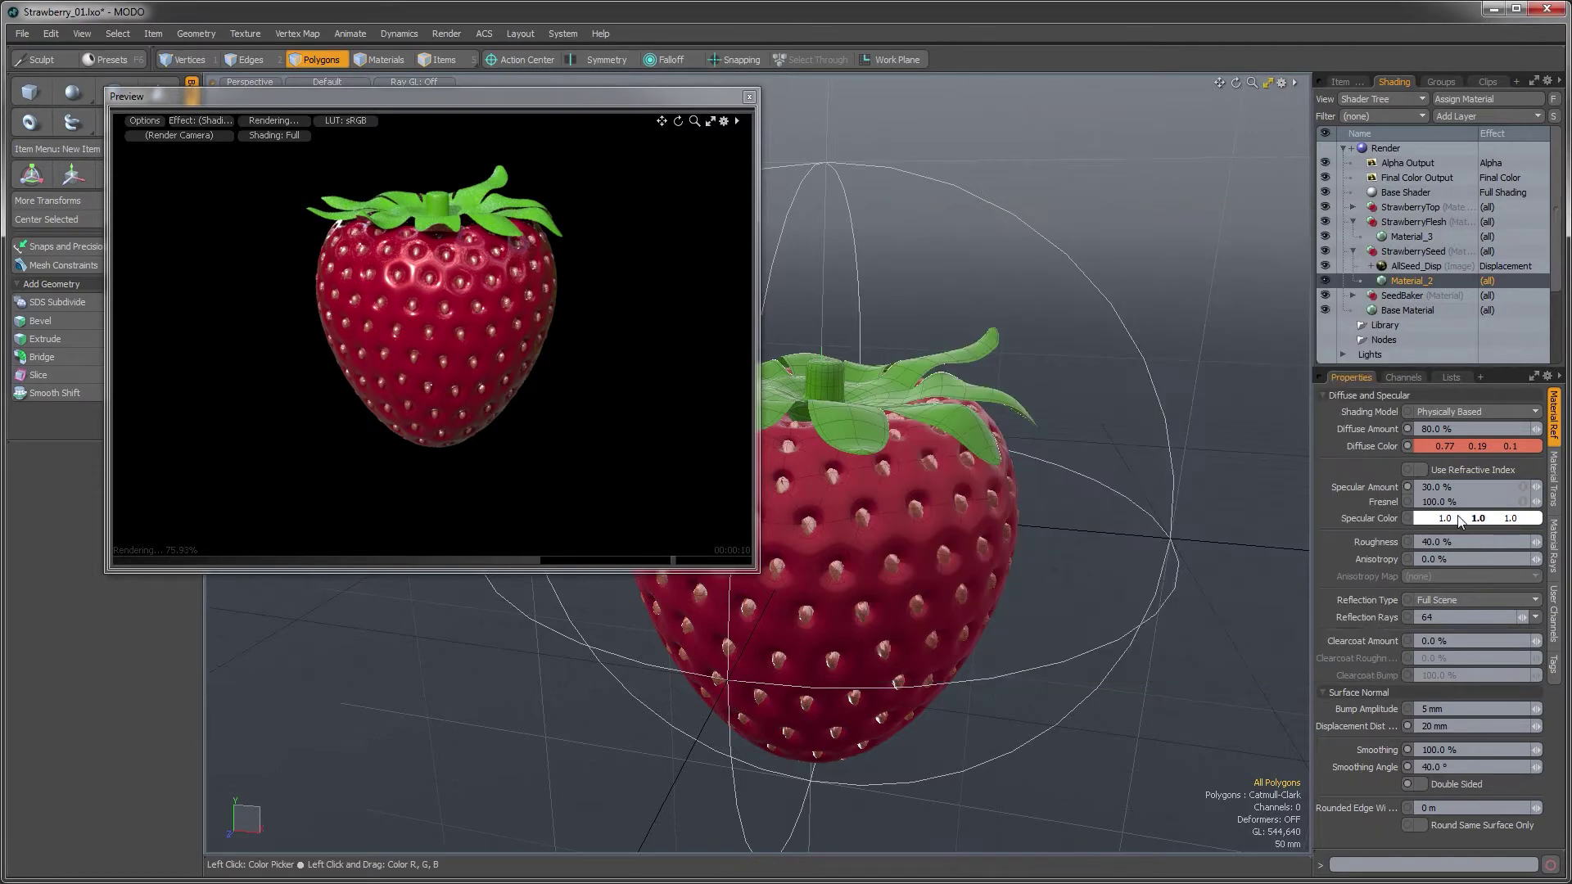
pyautogui.click(1448, 518)
pyautogui.moveTo(1031, 417); pyautogui.dragTo(1043, 408)
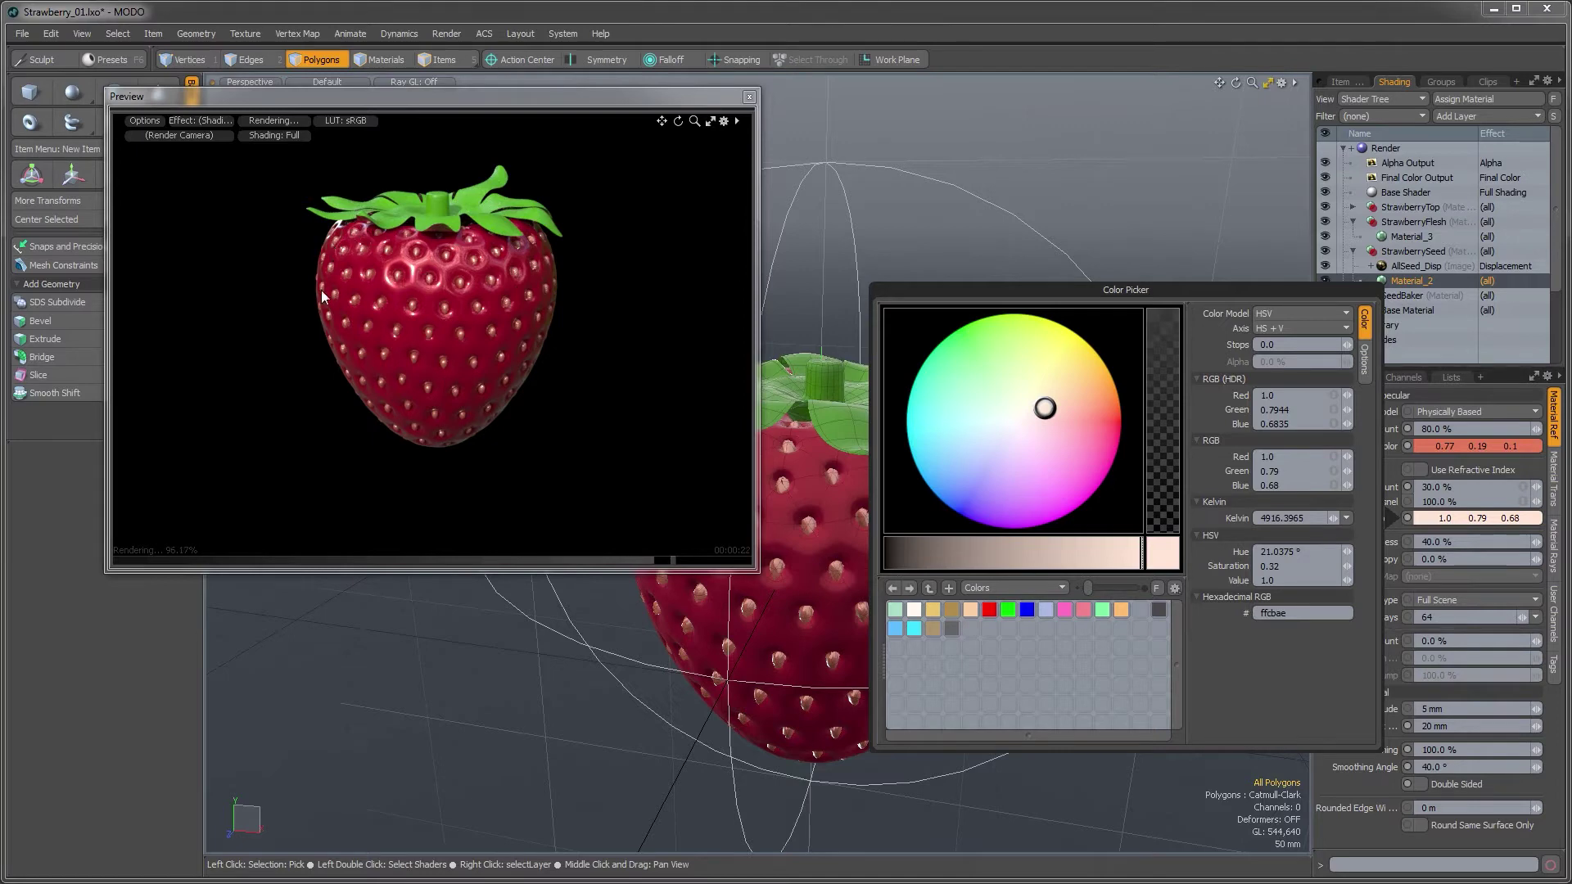
# Restrict the flesh material's subsurface scattering to the same surface only and set its scattering distance to 20 mm
pyautogui.keyDown('alt'); pyautogui.click(466, 345); pyautogui.keyUp('alt')
pyautogui.keyDown('alt'); pyautogui.moveTo(481, 334); pyautogui.dragTo(409, 353); pyautogui.keyUp('alt')
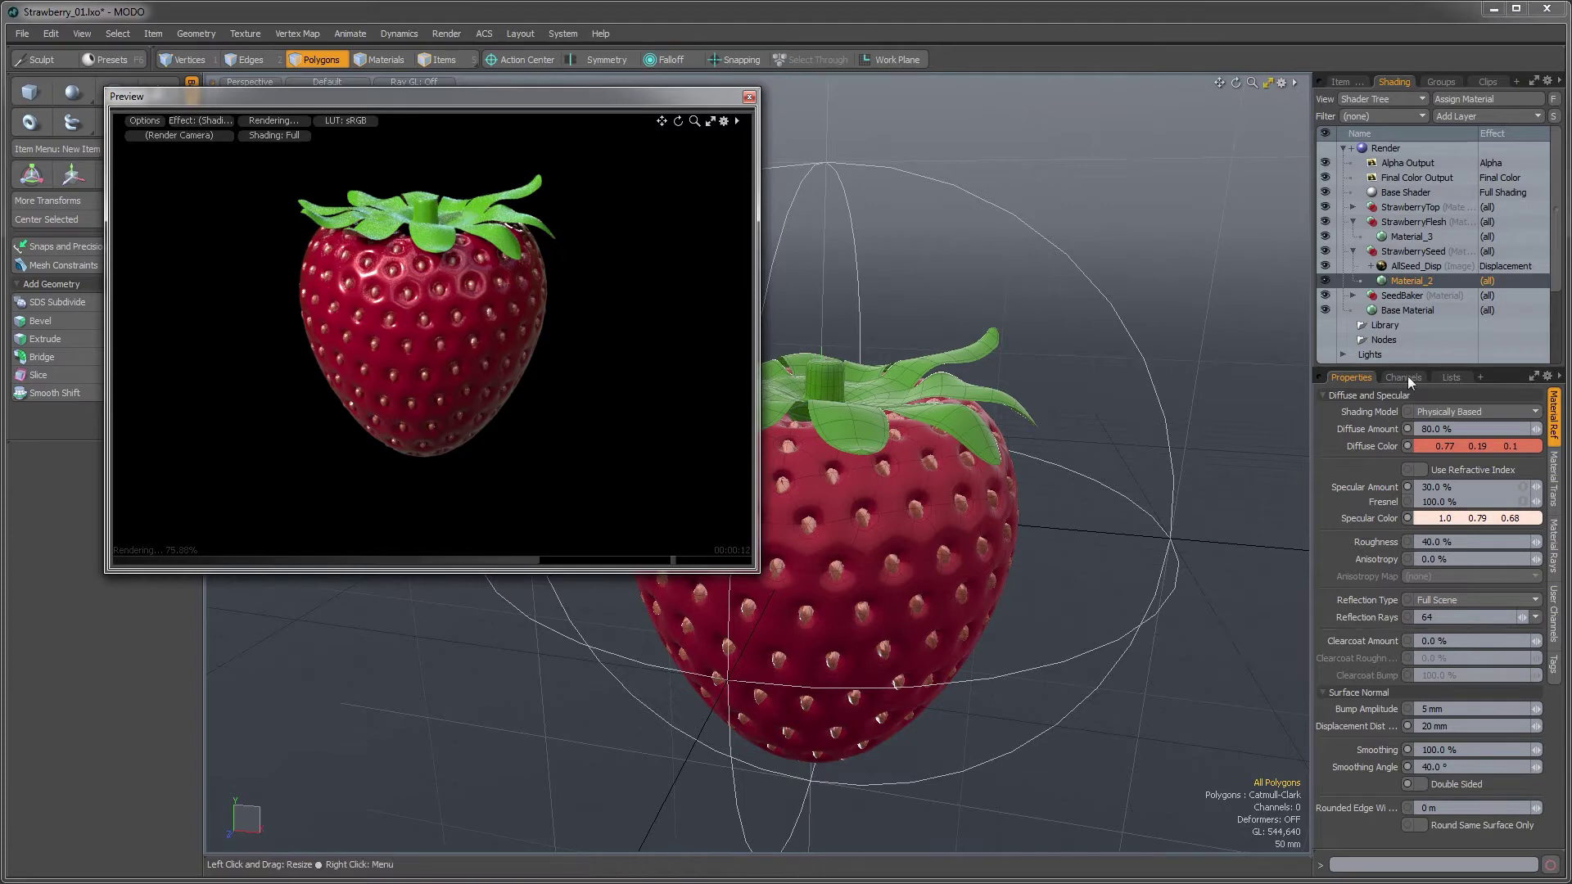
pyautogui.click(1403, 237)
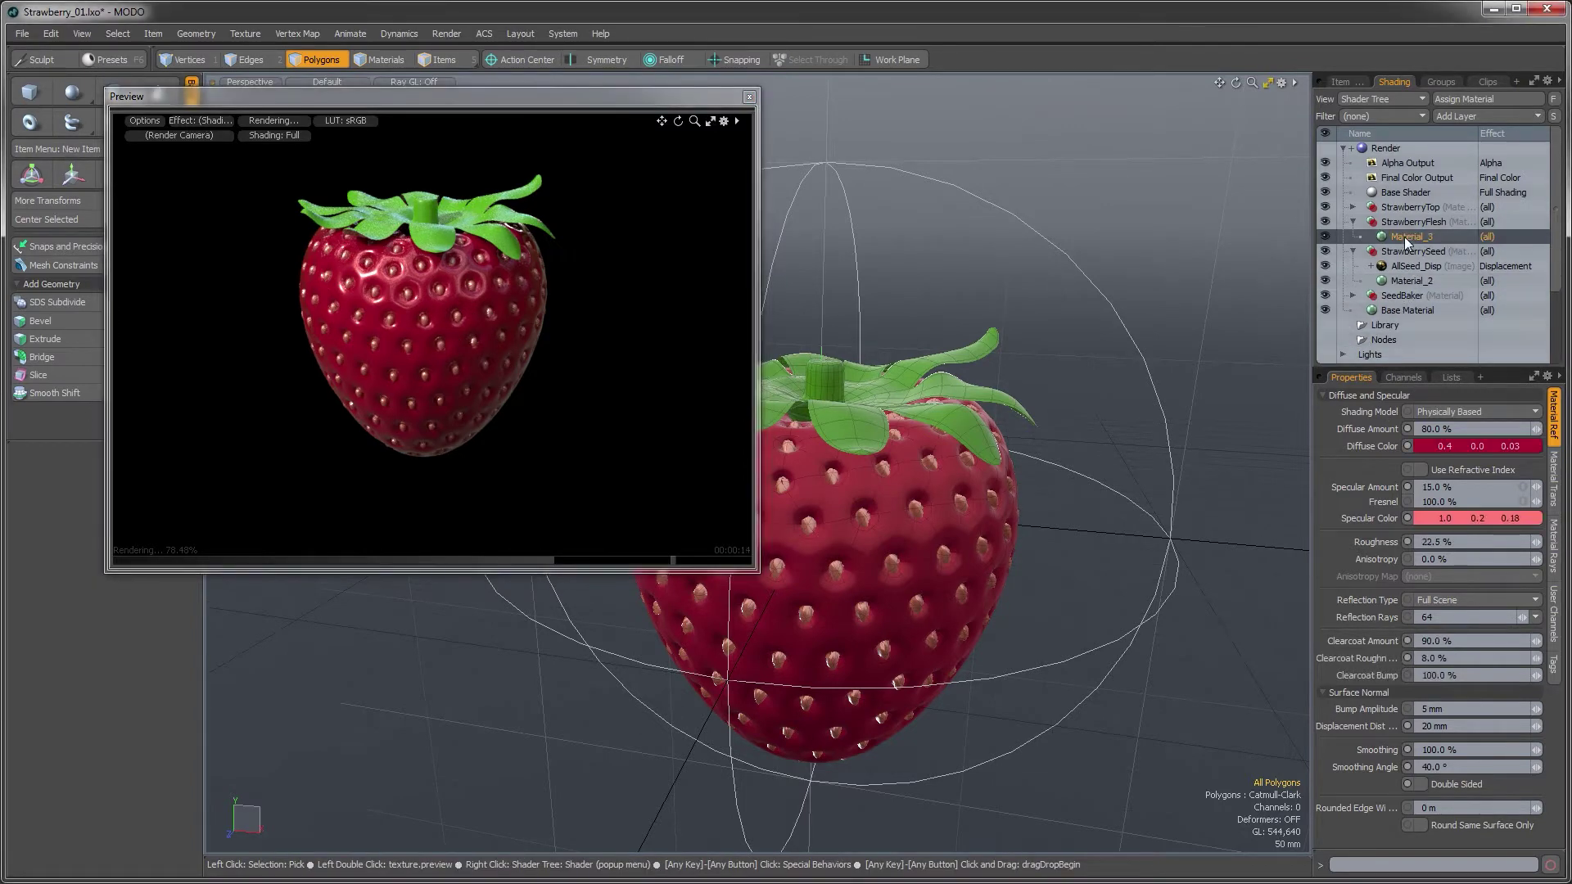
pyautogui.click(1553, 482)
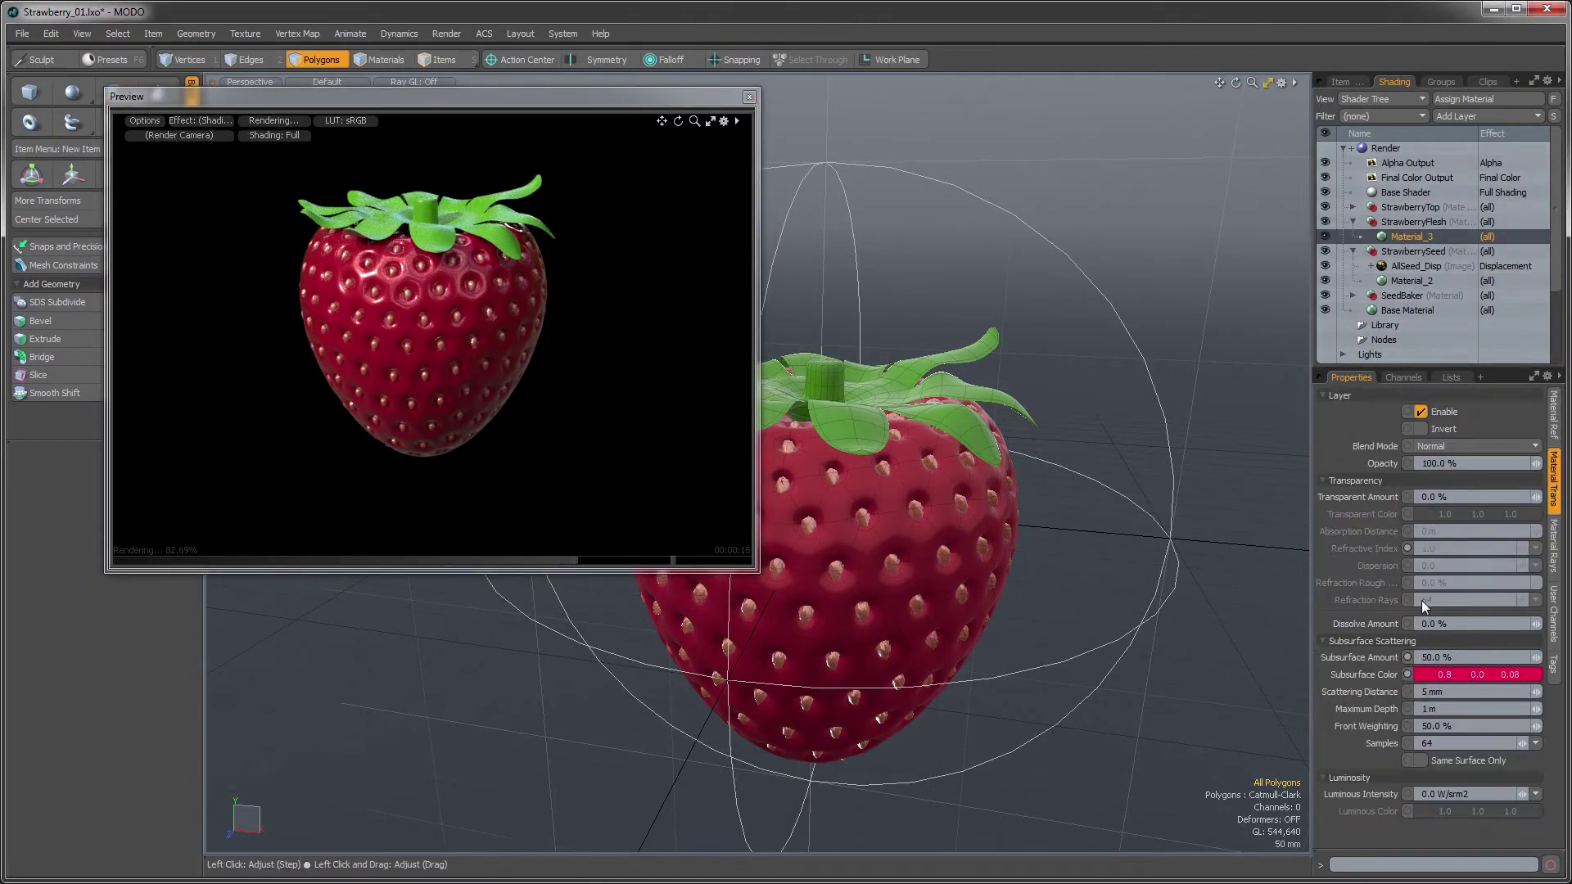
pyautogui.click(1421, 760)
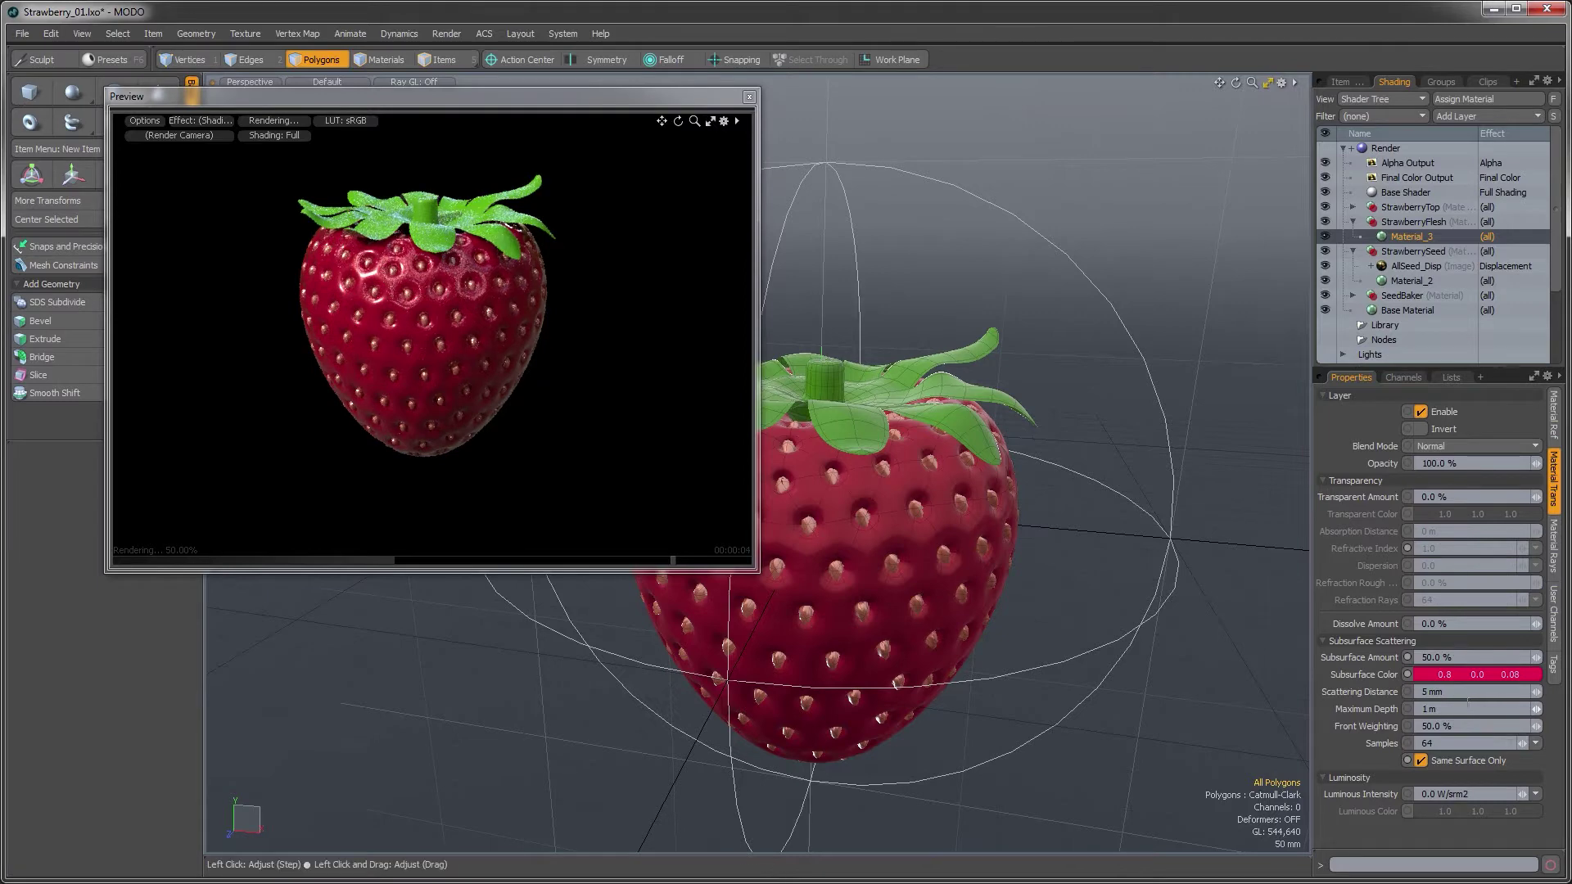
pyautogui.click(1421, 690)
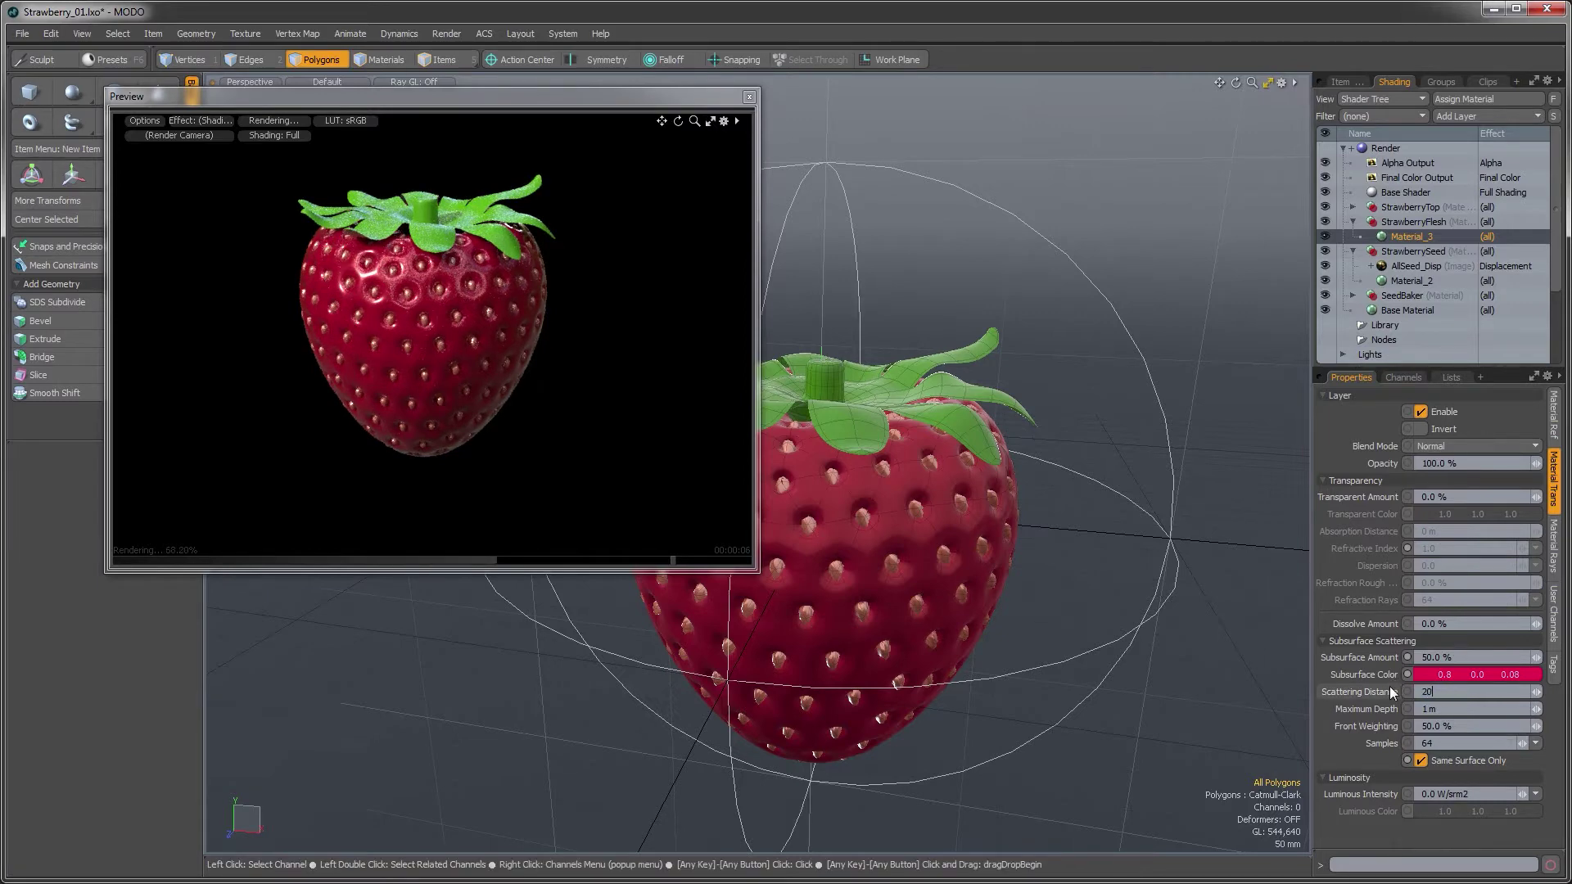
pyautogui.press('Return')
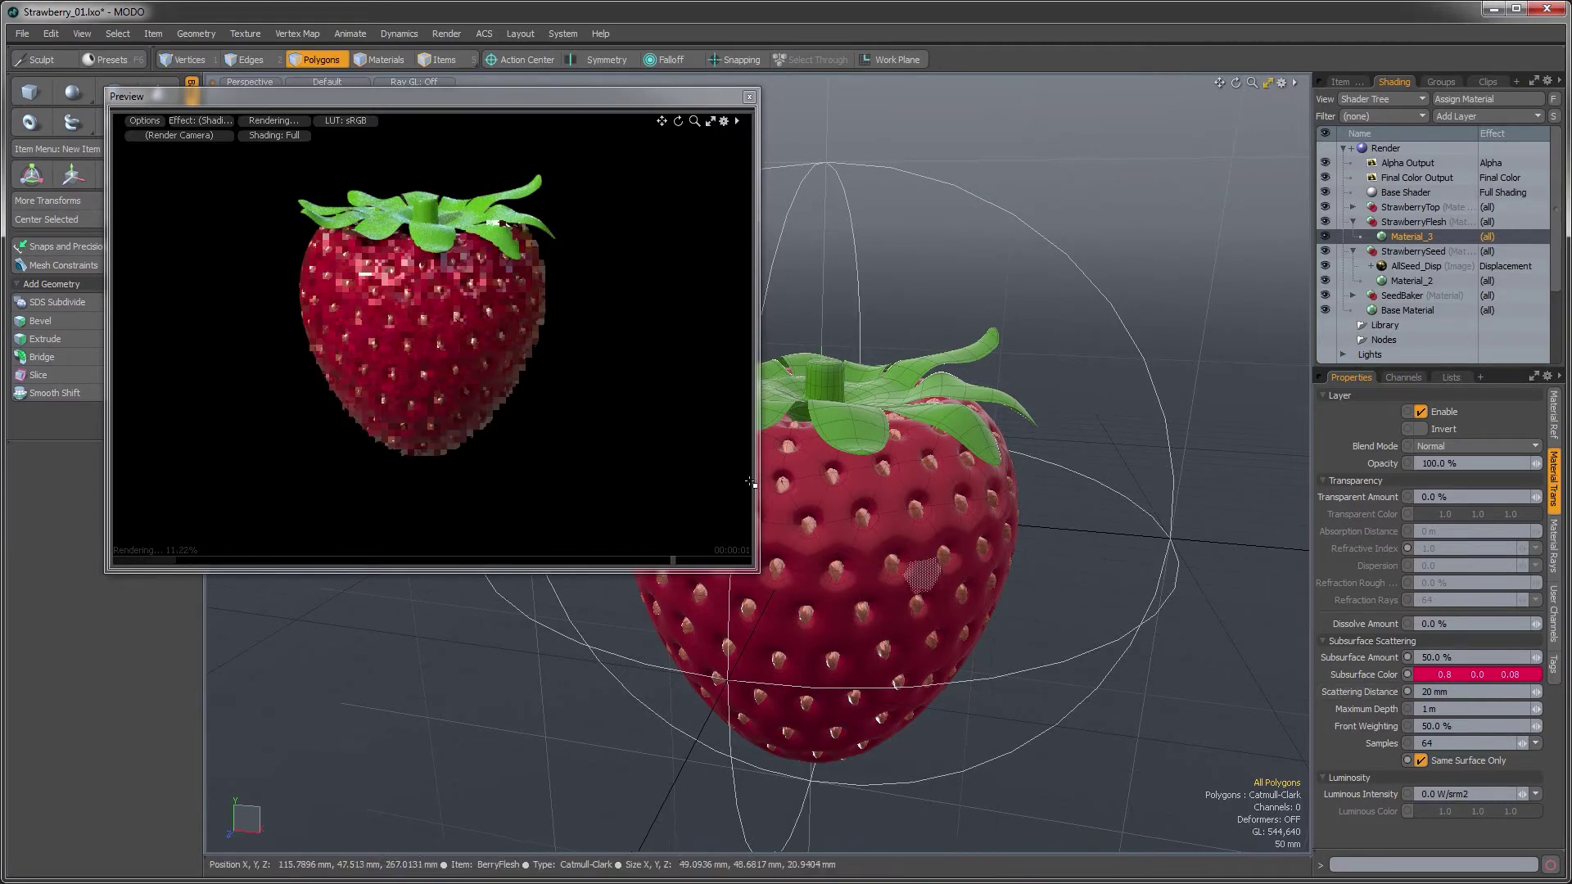
# Raise the flesh material's subsurface amount to 80% and check the strawberry in the render preview
pyautogui.click(1434, 657)
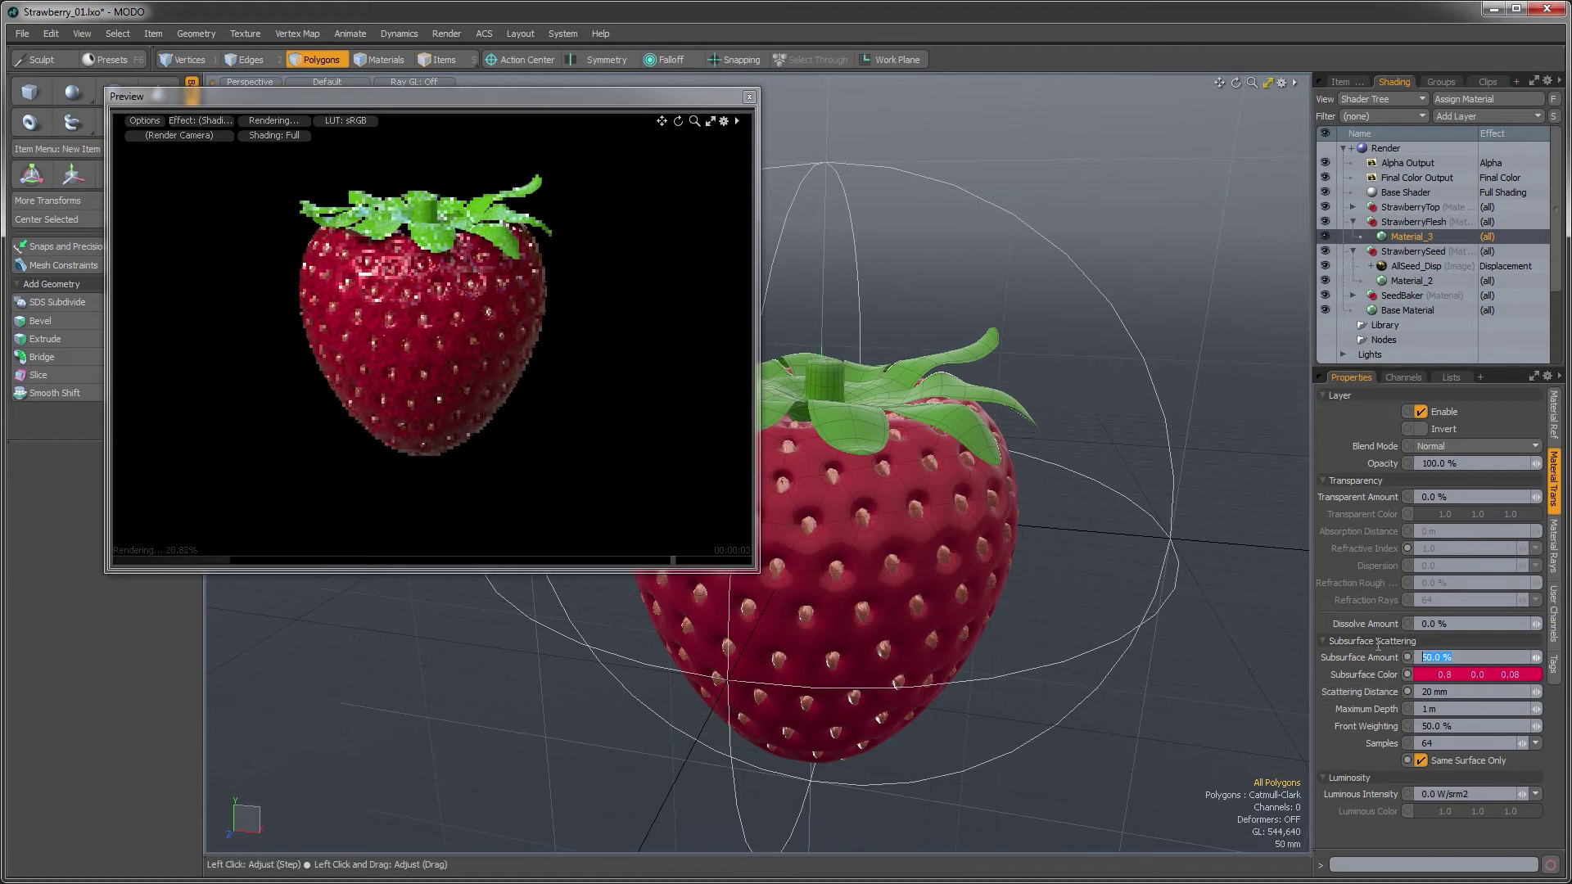
pyautogui.write('80')
pyautogui.press('Return')
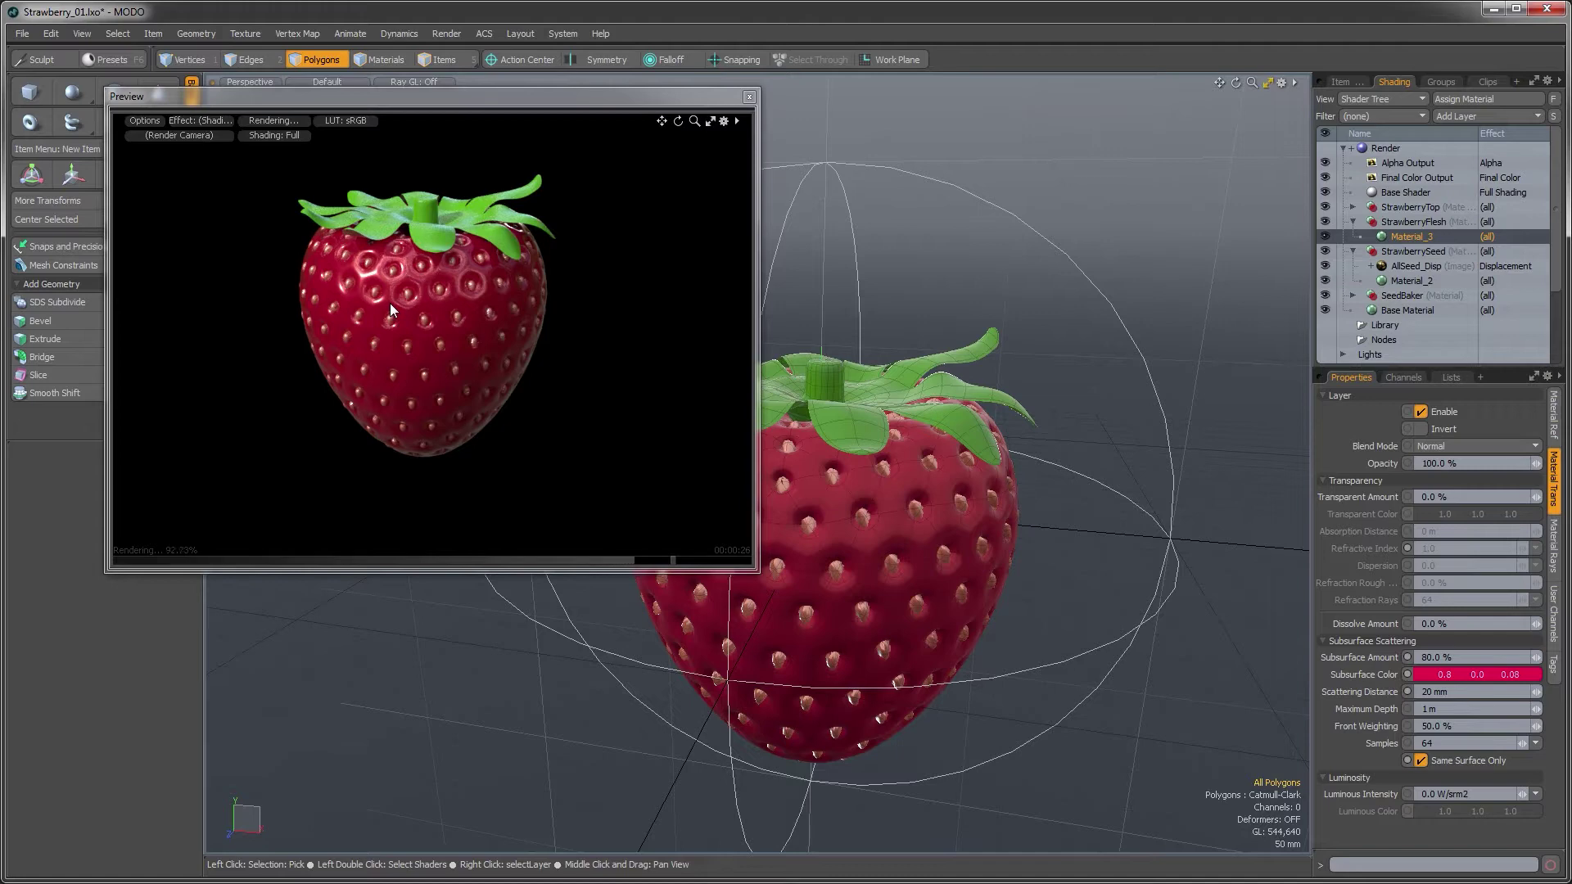
pyautogui.keyDown('alt'); pyautogui.keyDown('shift'); pyautogui.moveTo(390, 303); pyautogui.dragTo(444, 272); pyautogui.keyUp('shift'); pyautogui.keyUp('alt')
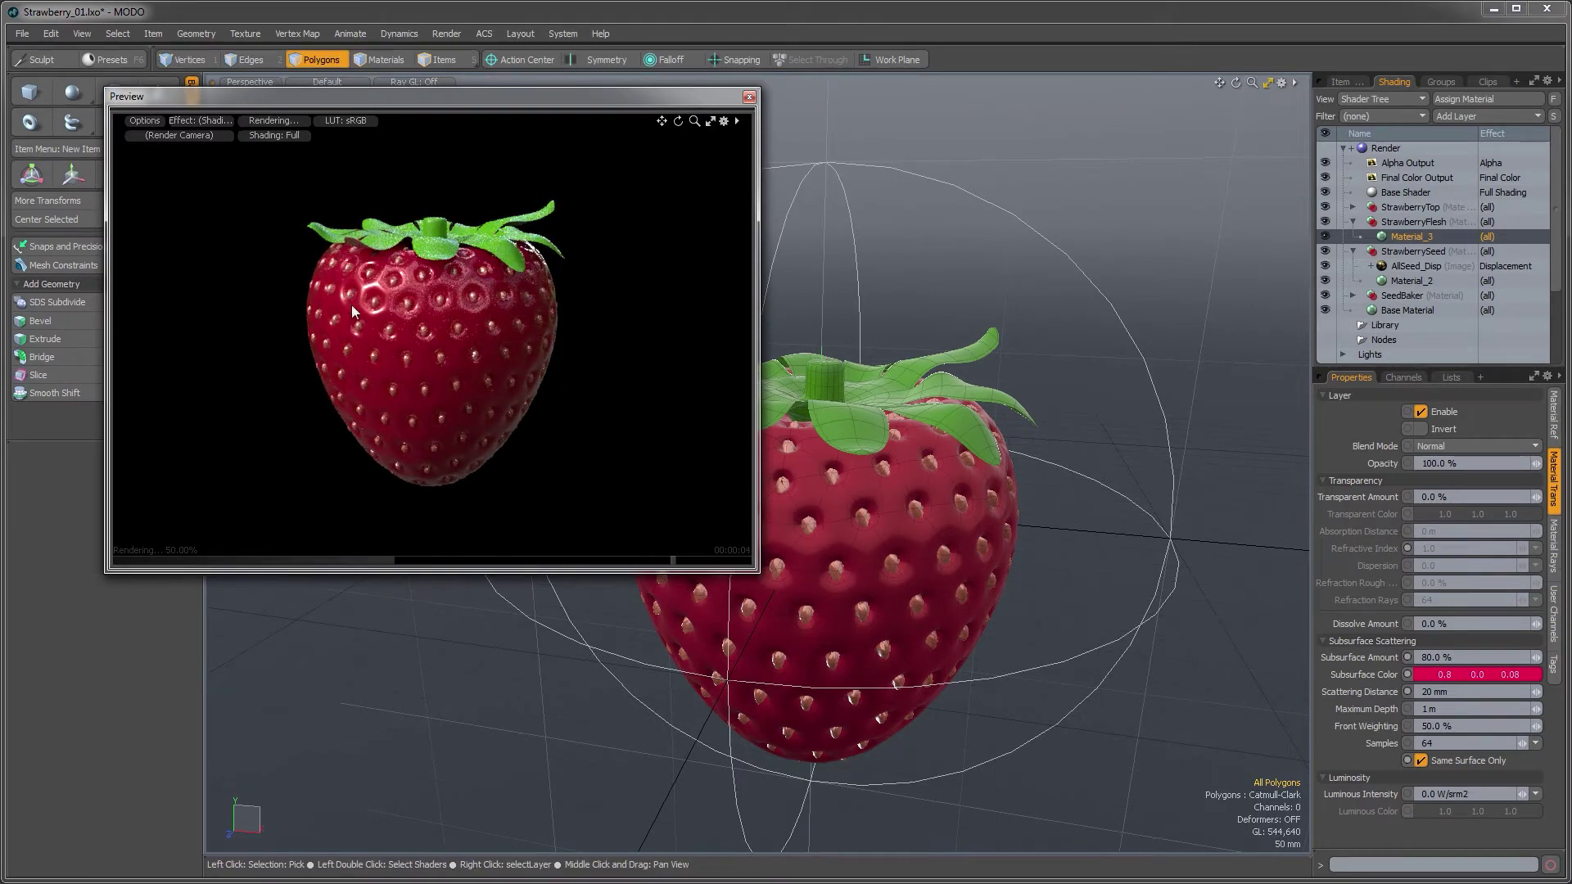
pyautogui.moveTo(423, 326)
pyautogui.keyDown('alt'); pyautogui.mouseDown()
pyautogui.moveTo(447, 326)
pyautogui.moveTo(411, 306)
pyautogui.mouseUp(); pyautogui.keyUp('alt')
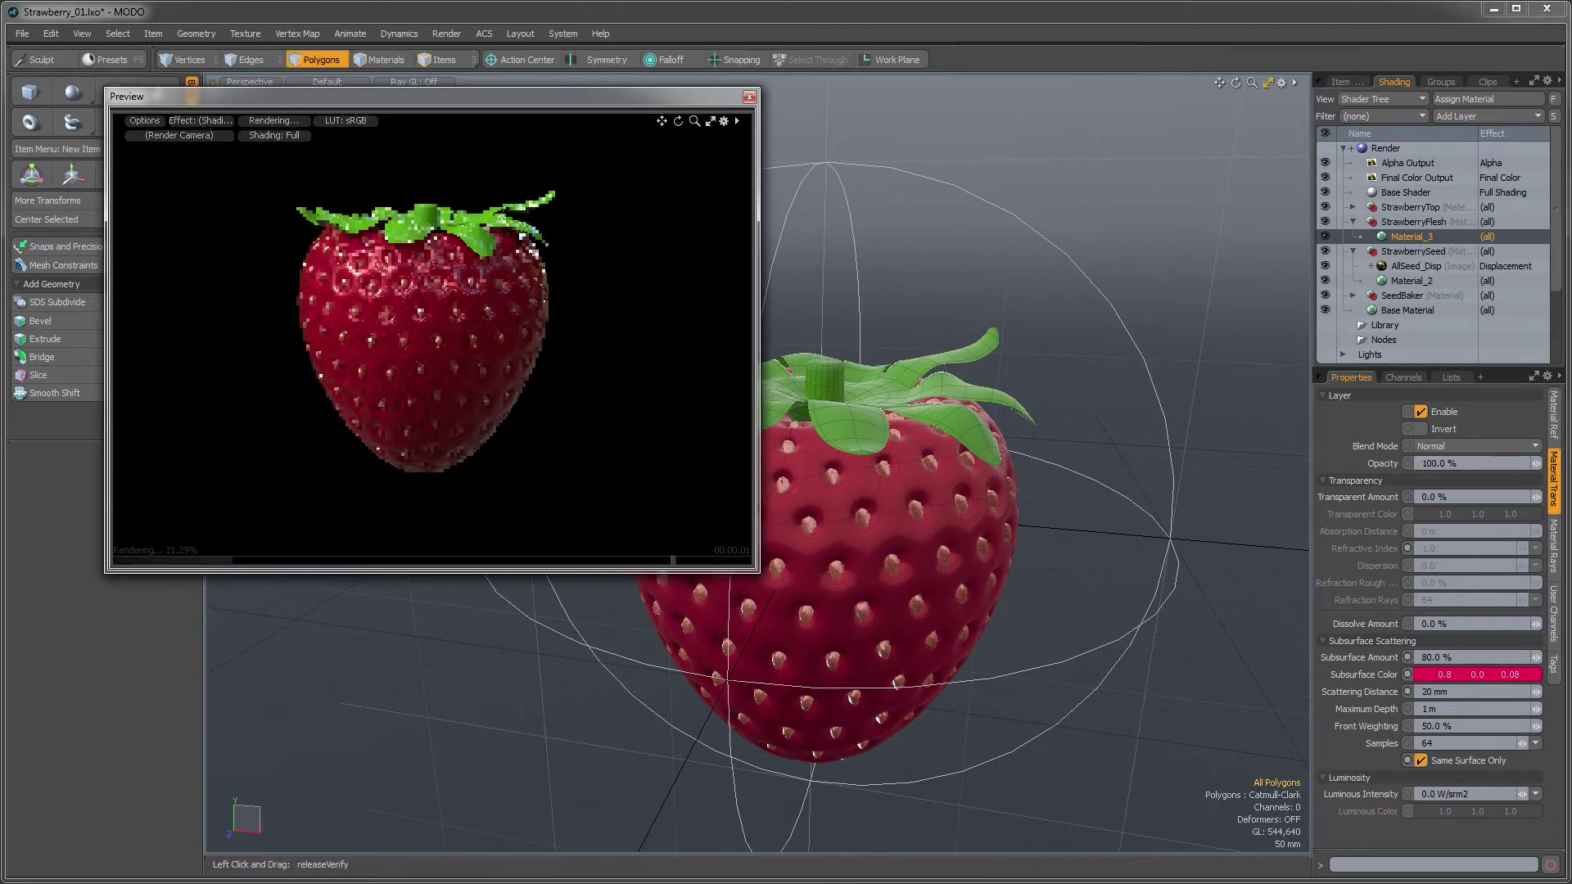
# Consult the strawberry macro photo in the browser, and add a Noise texture above the flesh material in MODO
pyautogui.hotkey('alt', 'Tab')
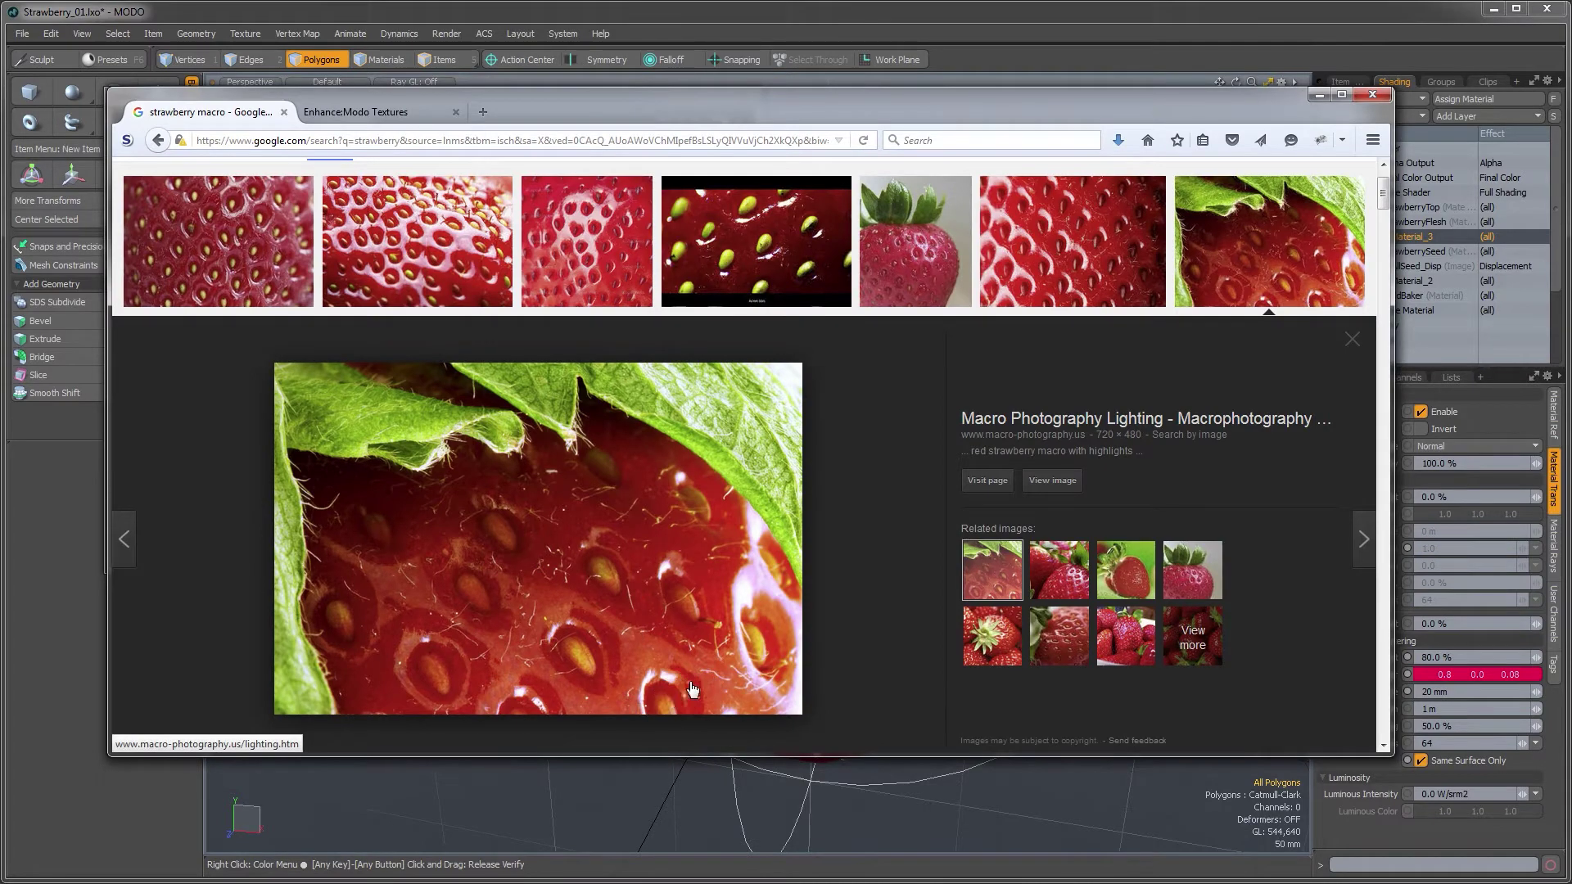
pyautogui.click(584, 12)
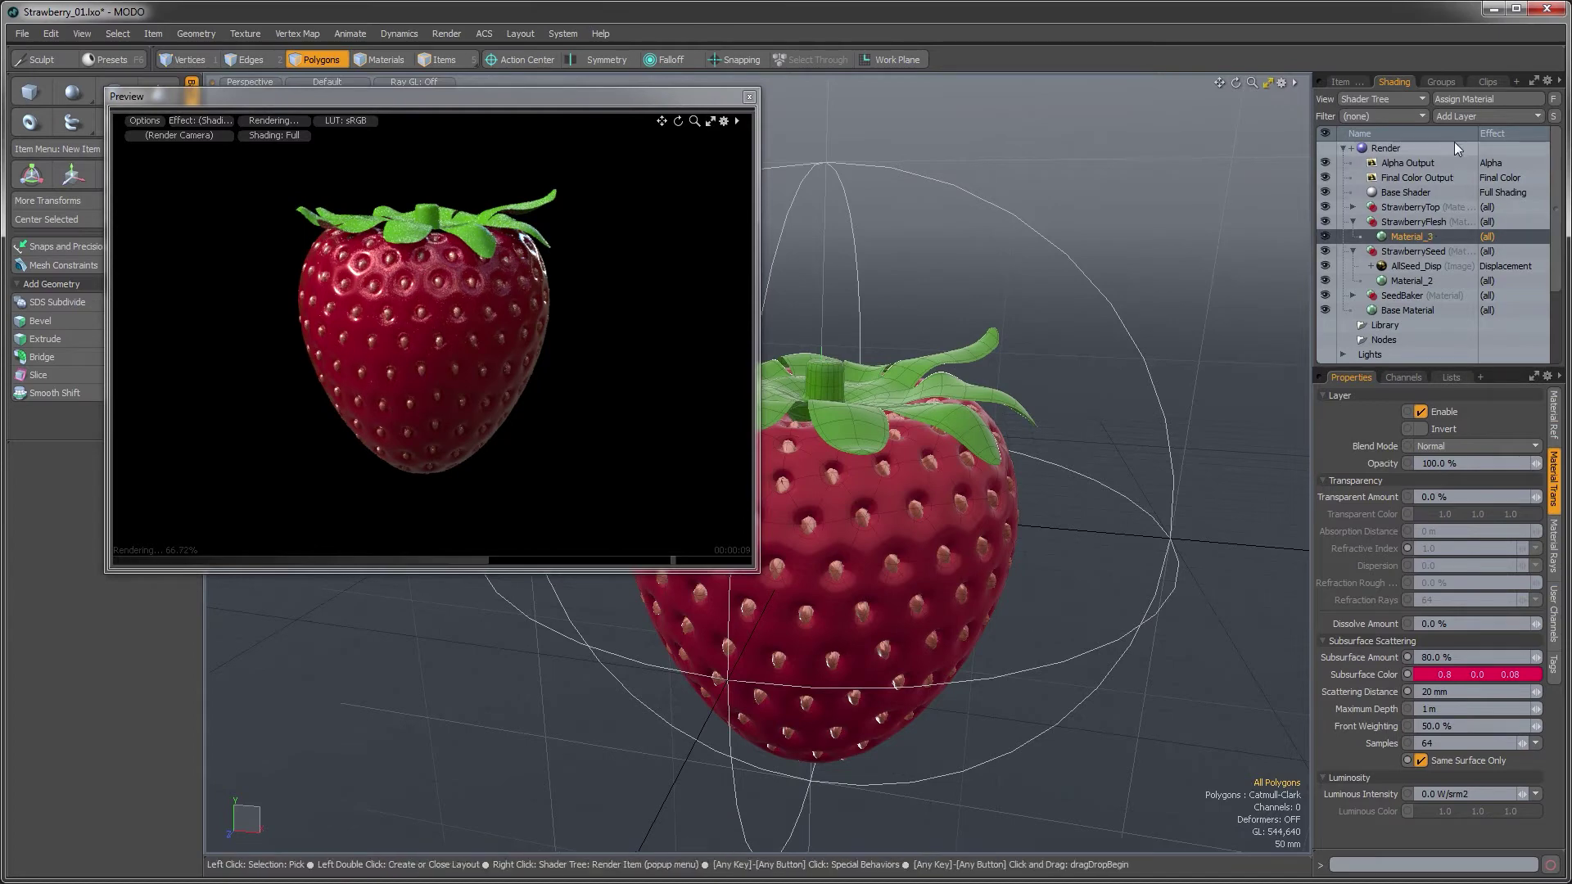
pyautogui.click(1461, 114)
pyautogui.moveTo(1434, 268)
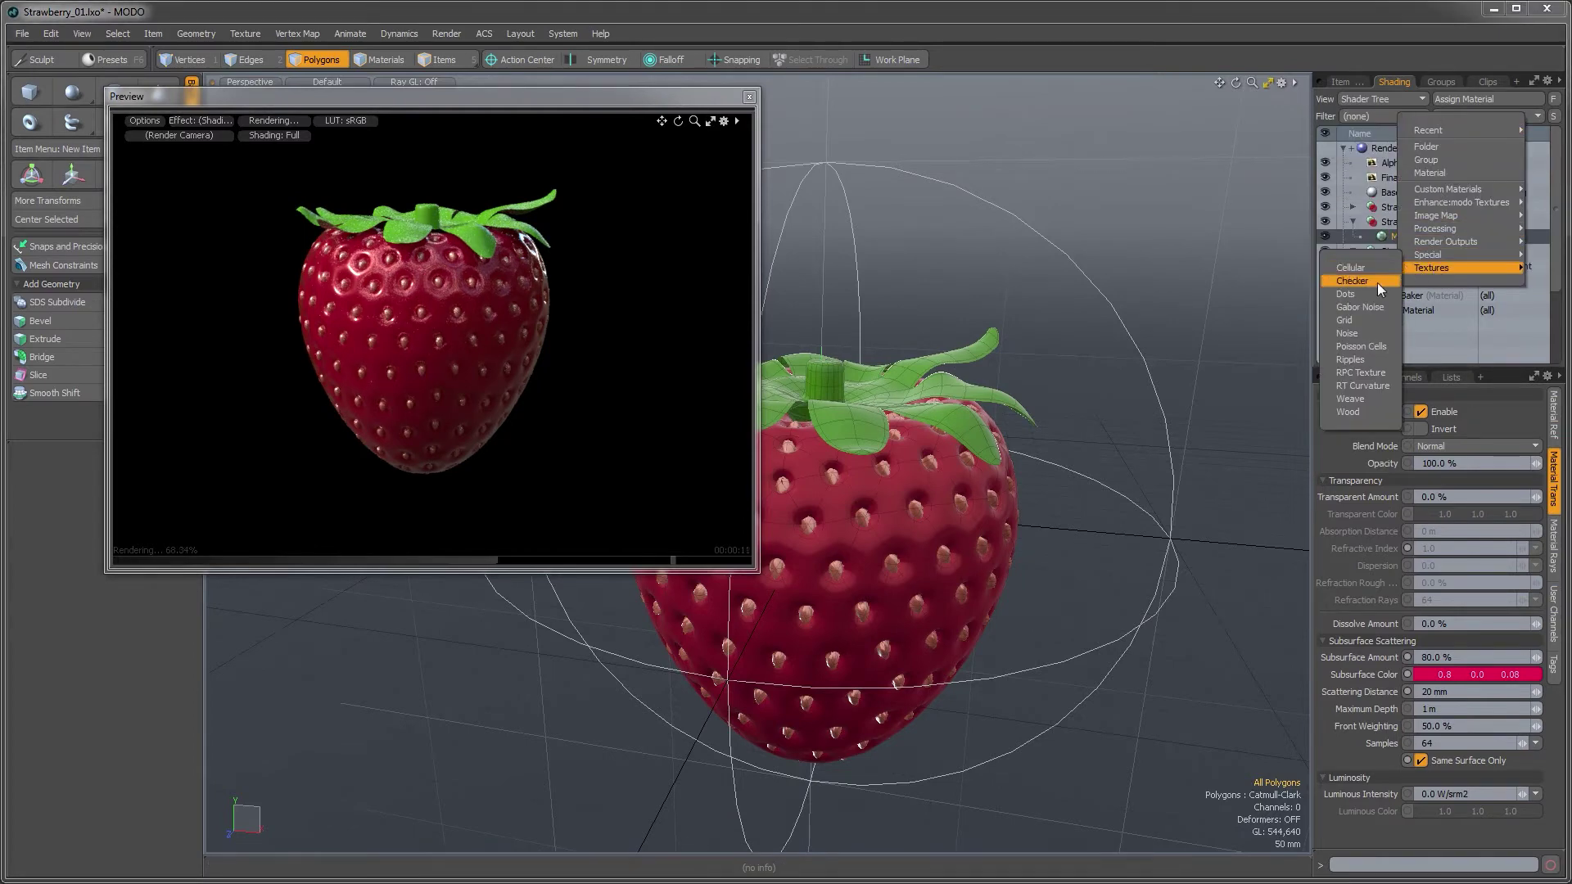
pyautogui.click(1349, 332)
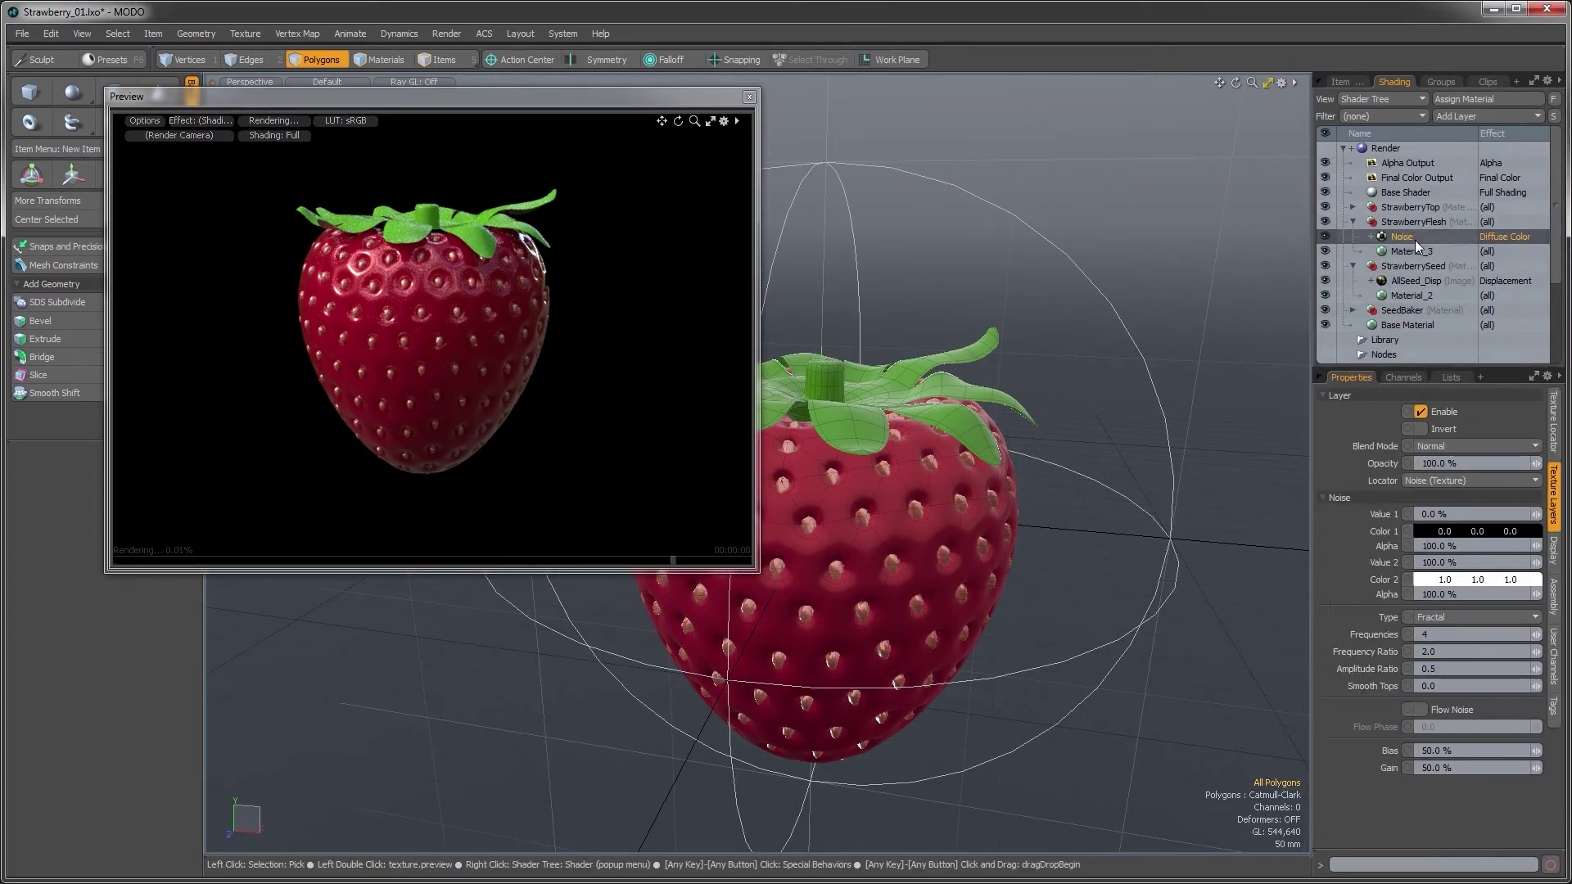
# Set the Noise texture's size to 5 mm on all three axes and its gain to 65%
pyautogui.click(1553, 436)
pyautogui.click(1520, 517)
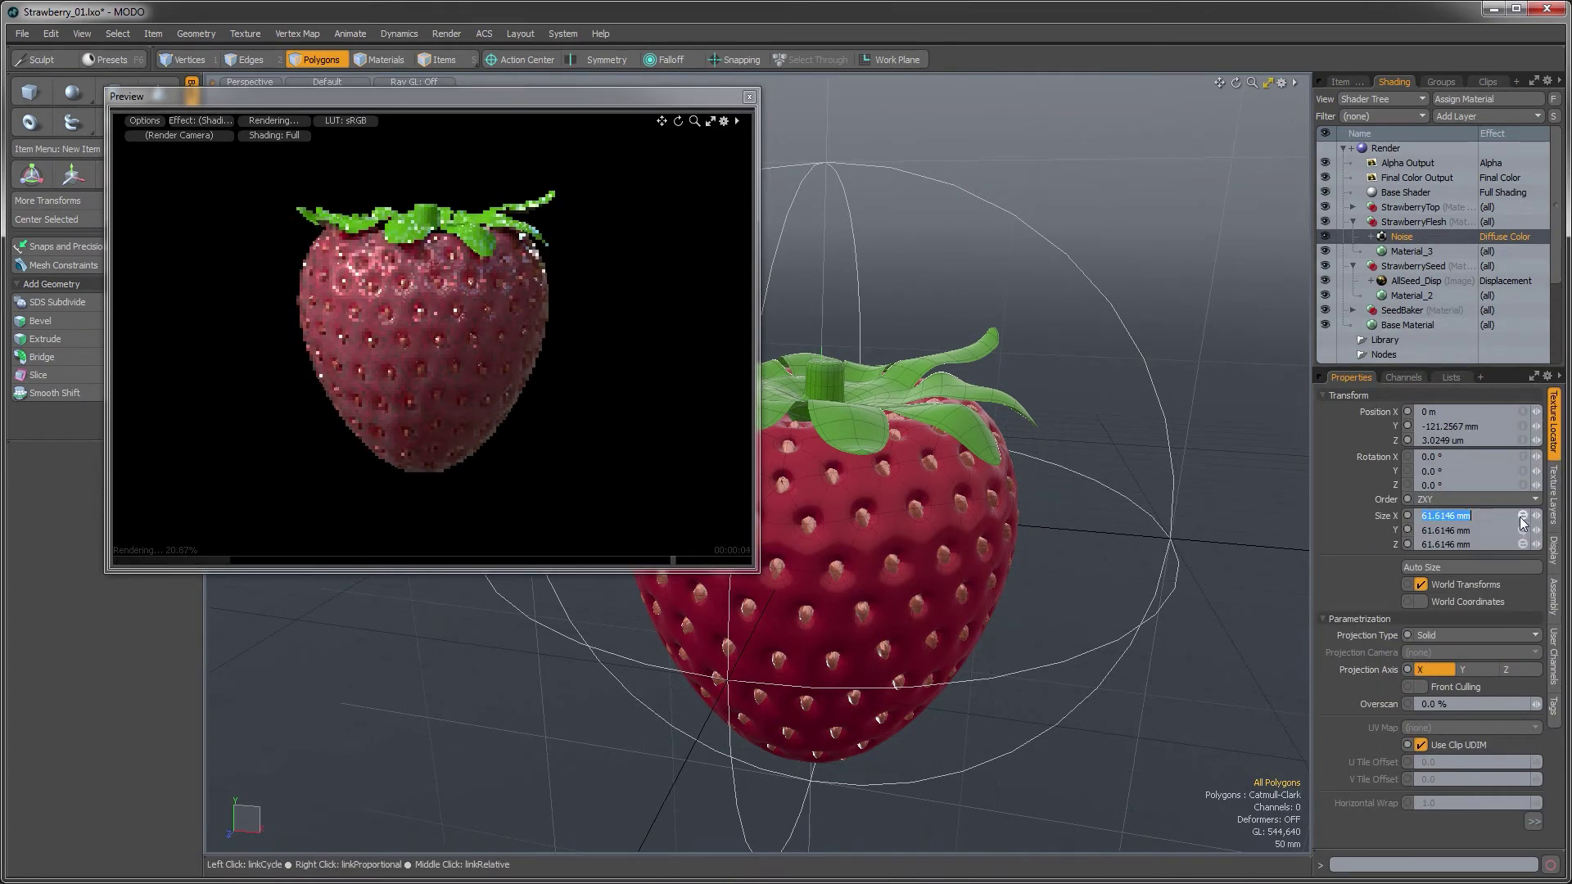
pyautogui.write('5')
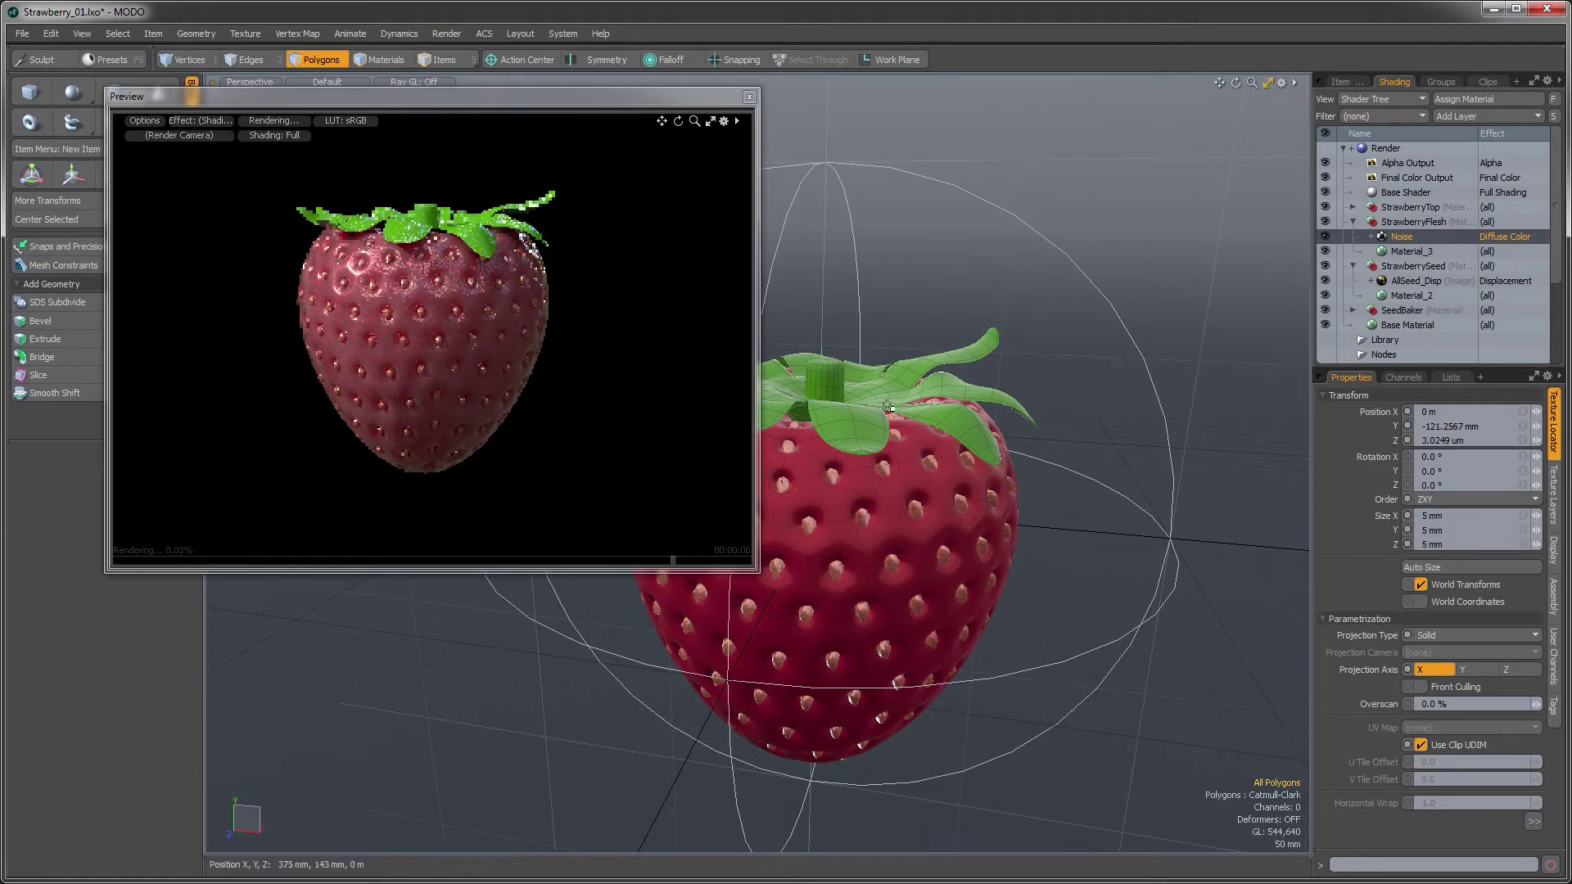
pyautogui.write('m')
pyautogui.press('Return')
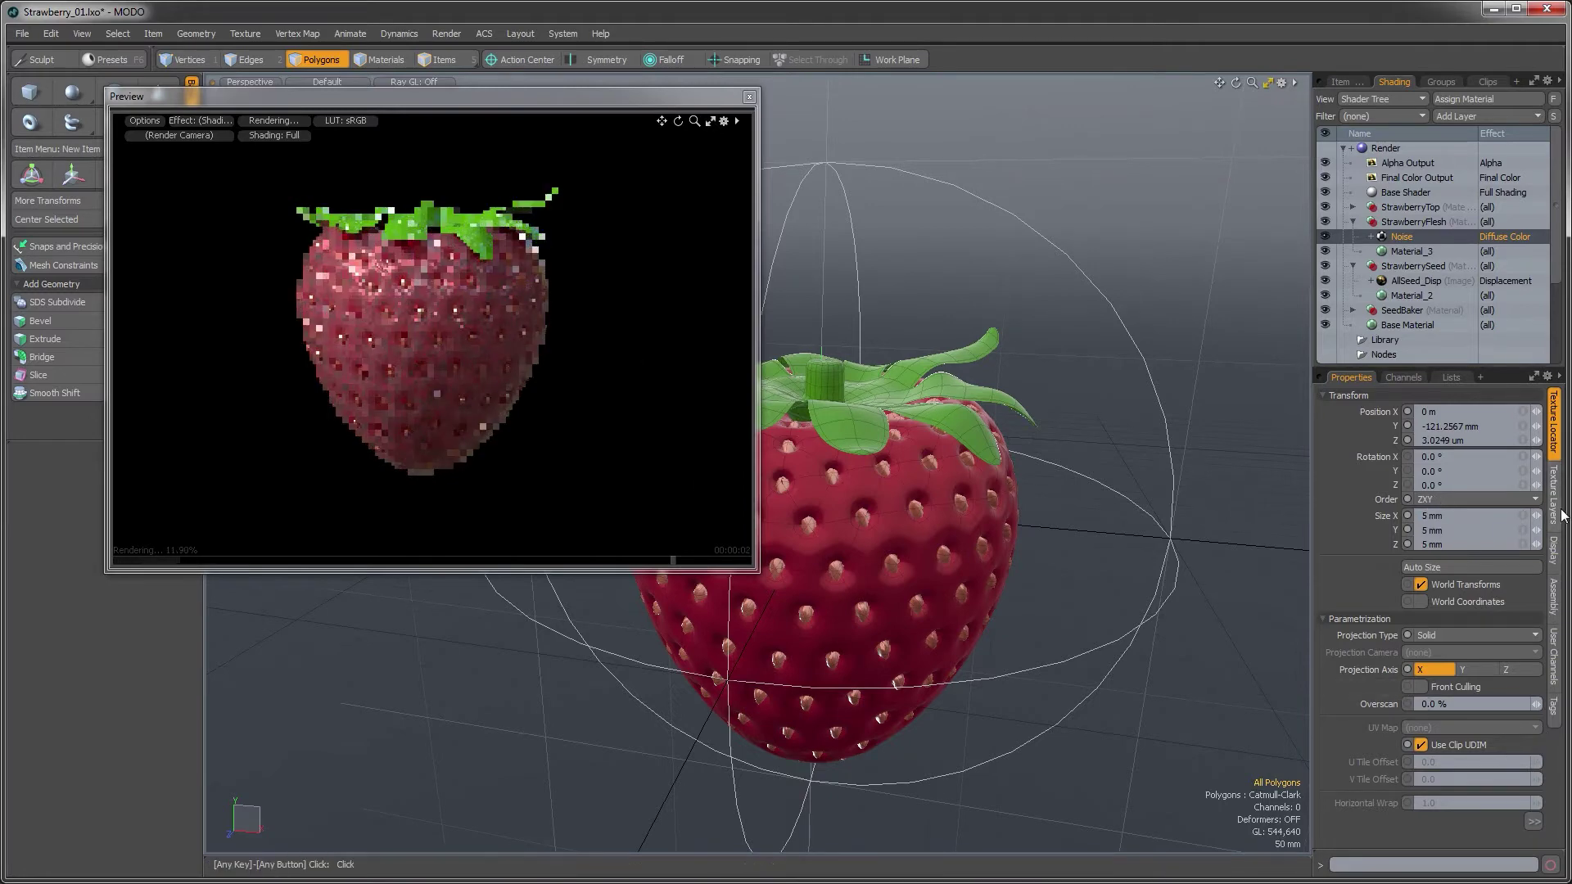
pyautogui.click(1559, 511)
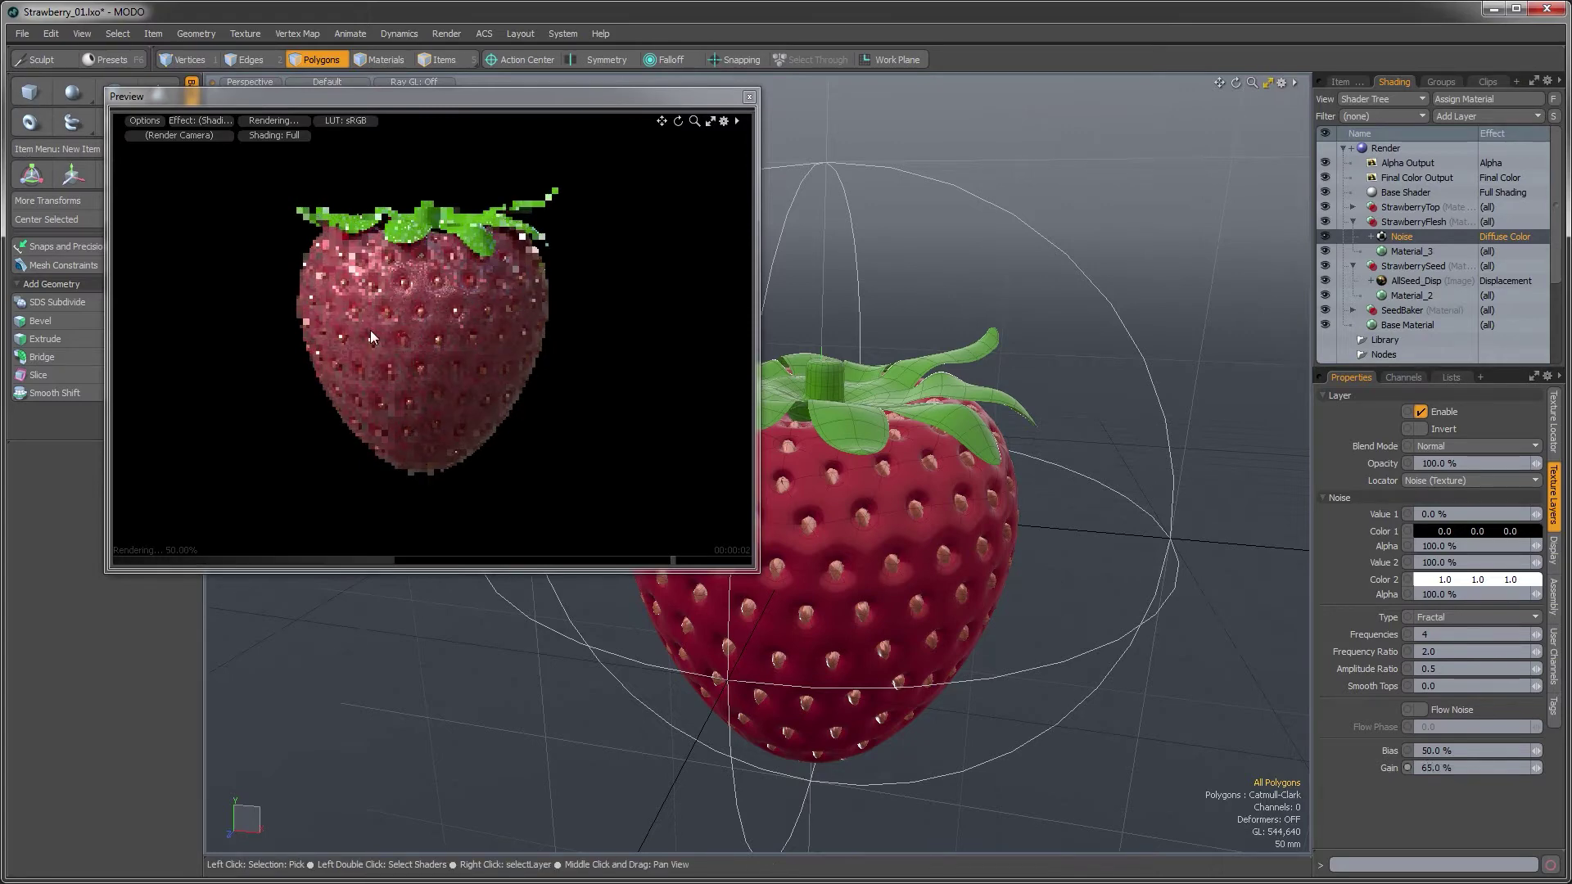
# Change the Noise texture's effect to Bump and inspect the flesh surface up close in the render preview
pyautogui.click(1486, 236)
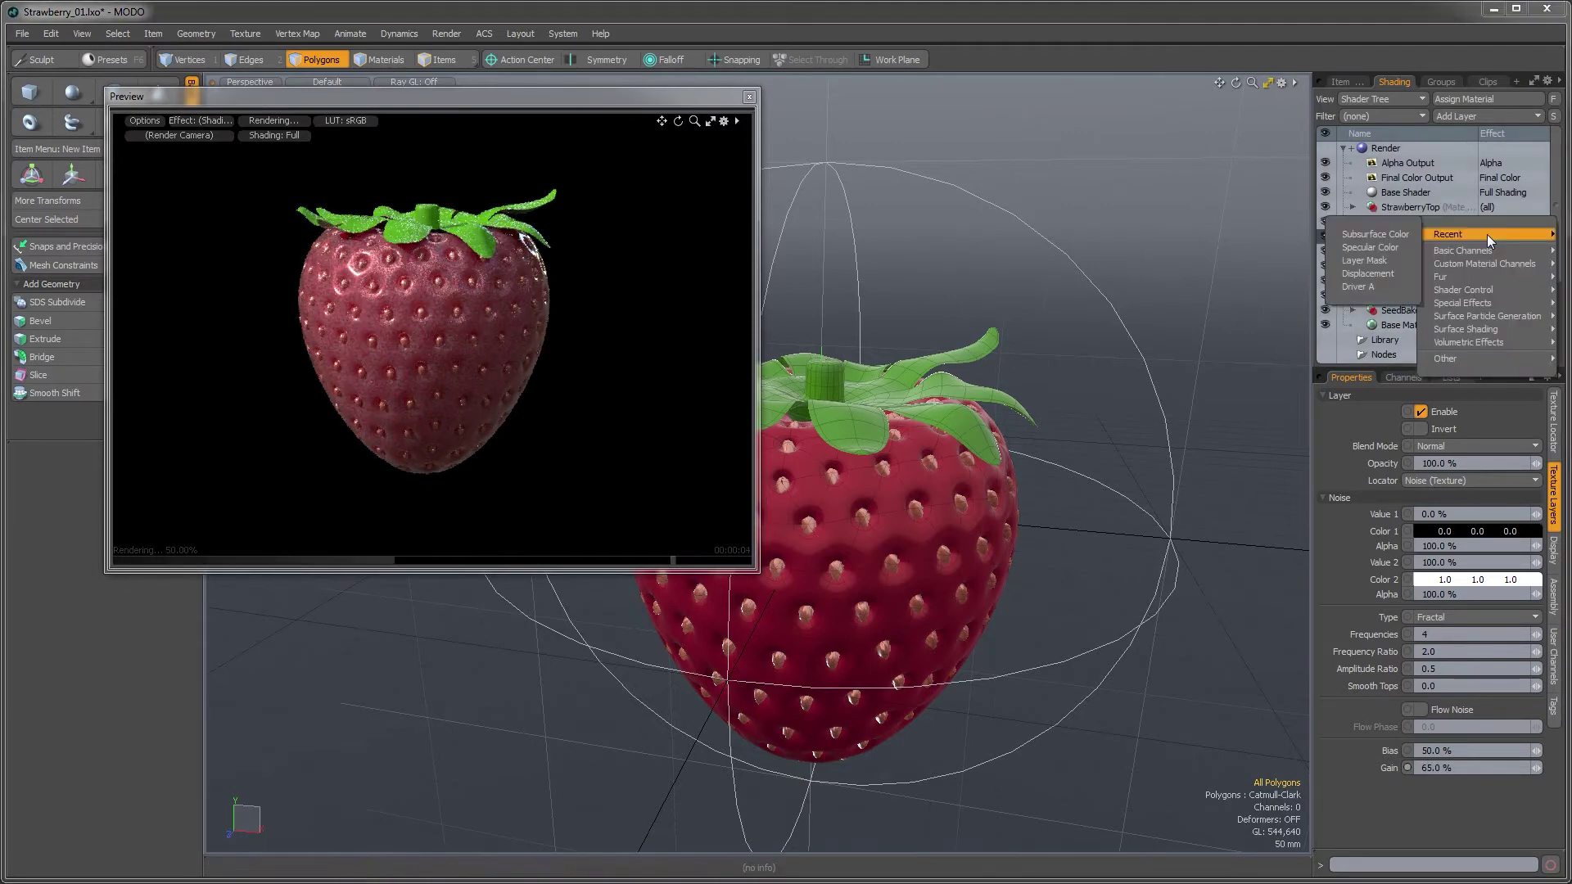
pyautogui.moveTo(1477, 295)
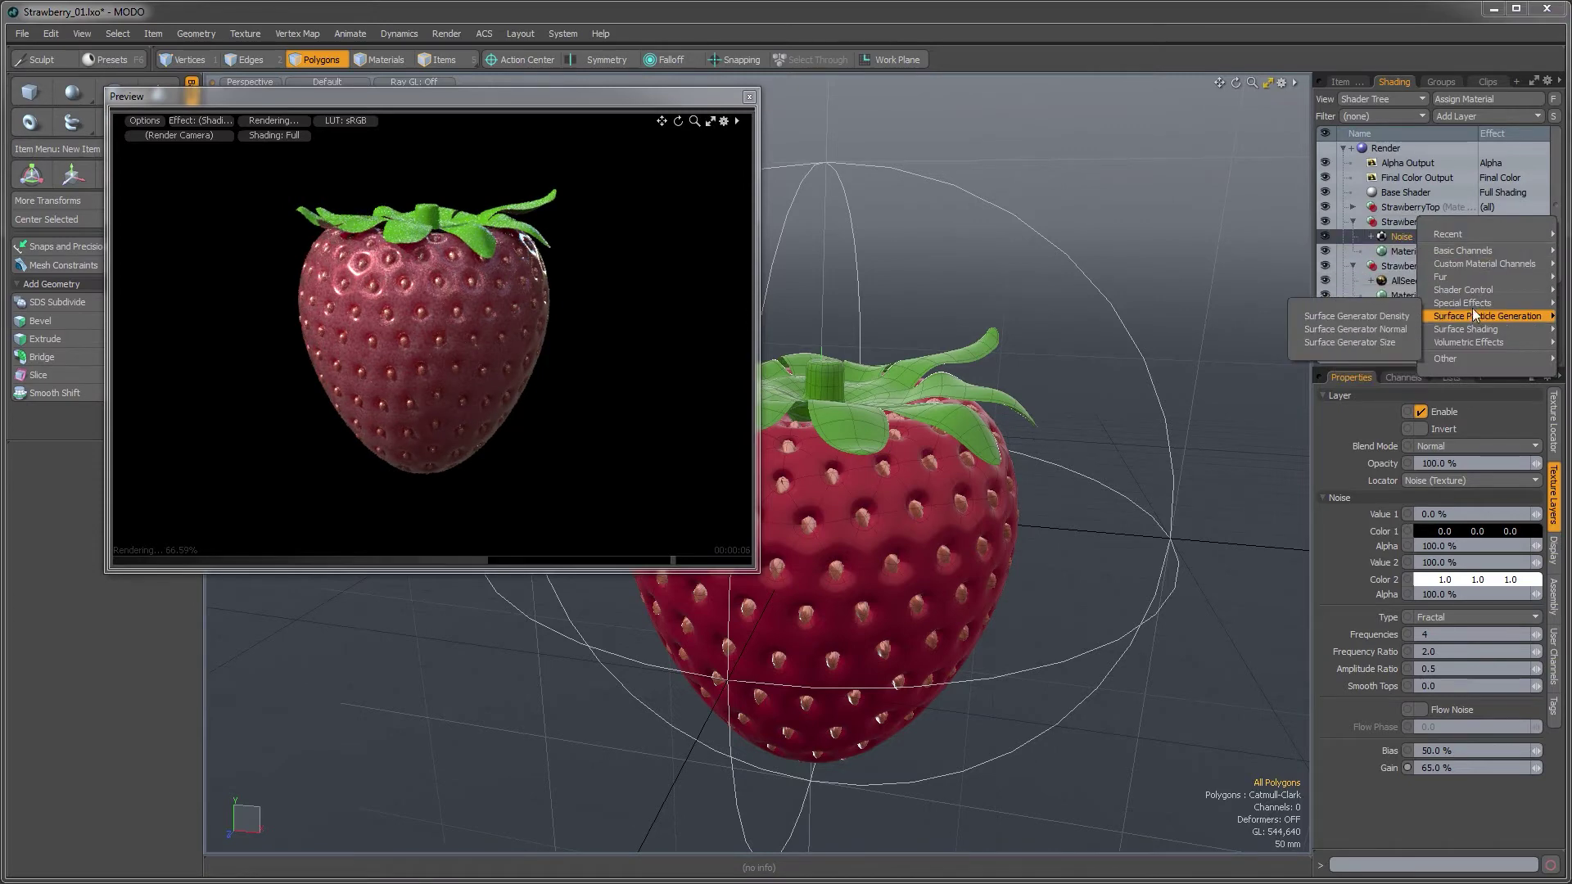
pyautogui.moveTo(1466, 329)
pyautogui.click(1410, 331)
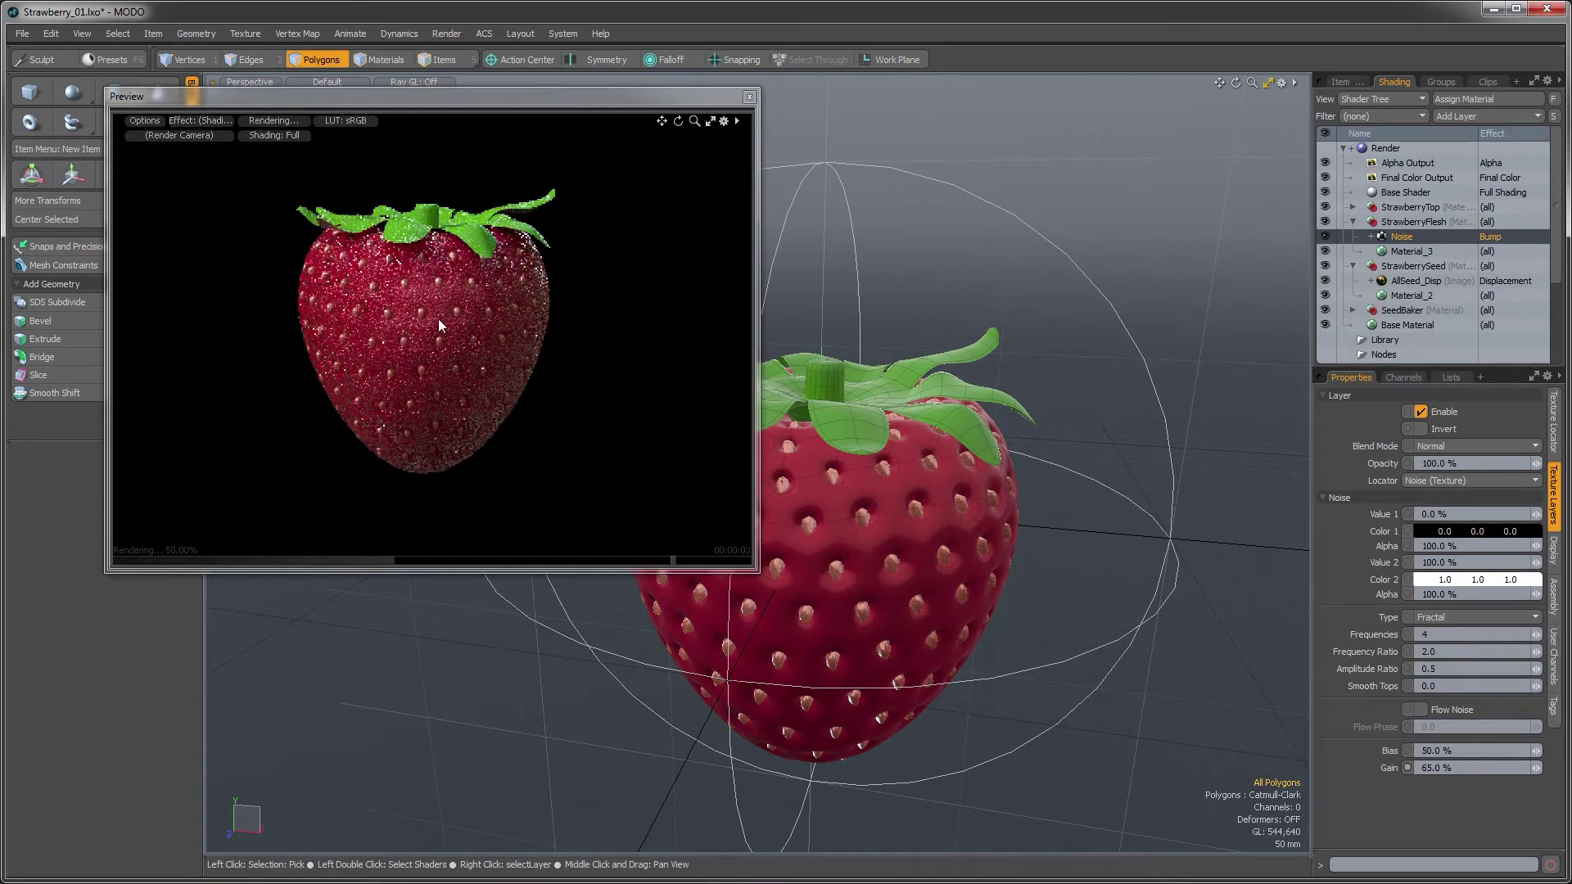
pyautogui.keyDown('shift'); pyautogui.scroll(4, 431, 320); pyautogui.keyUp('shift')
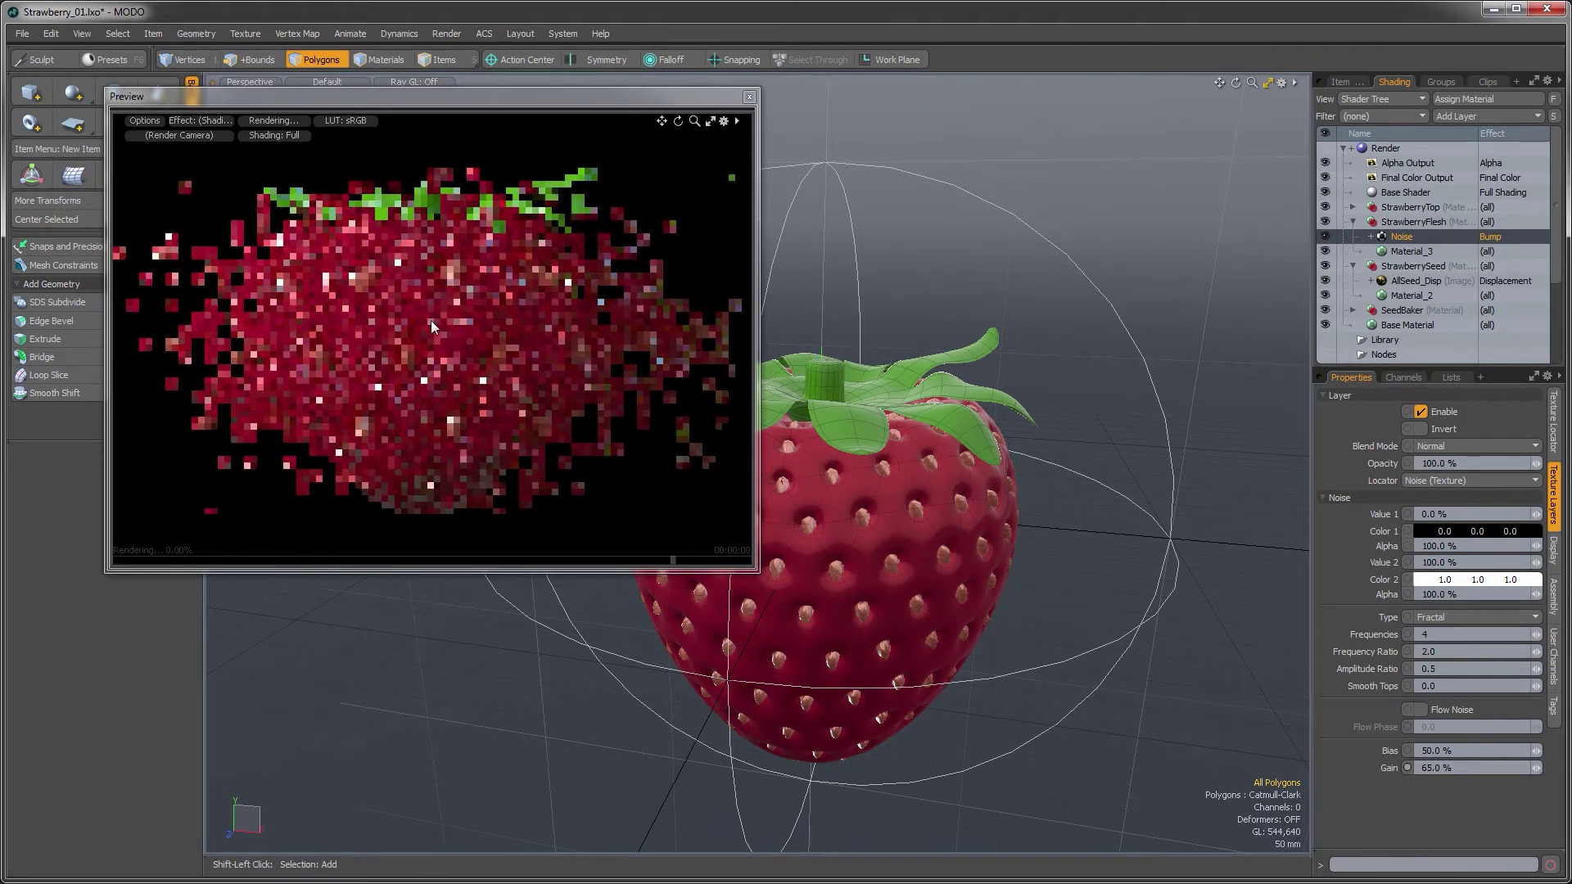
pyautogui.keyDown('shift'); pyautogui.scroll(3, 431, 321); pyautogui.keyUp('shift')
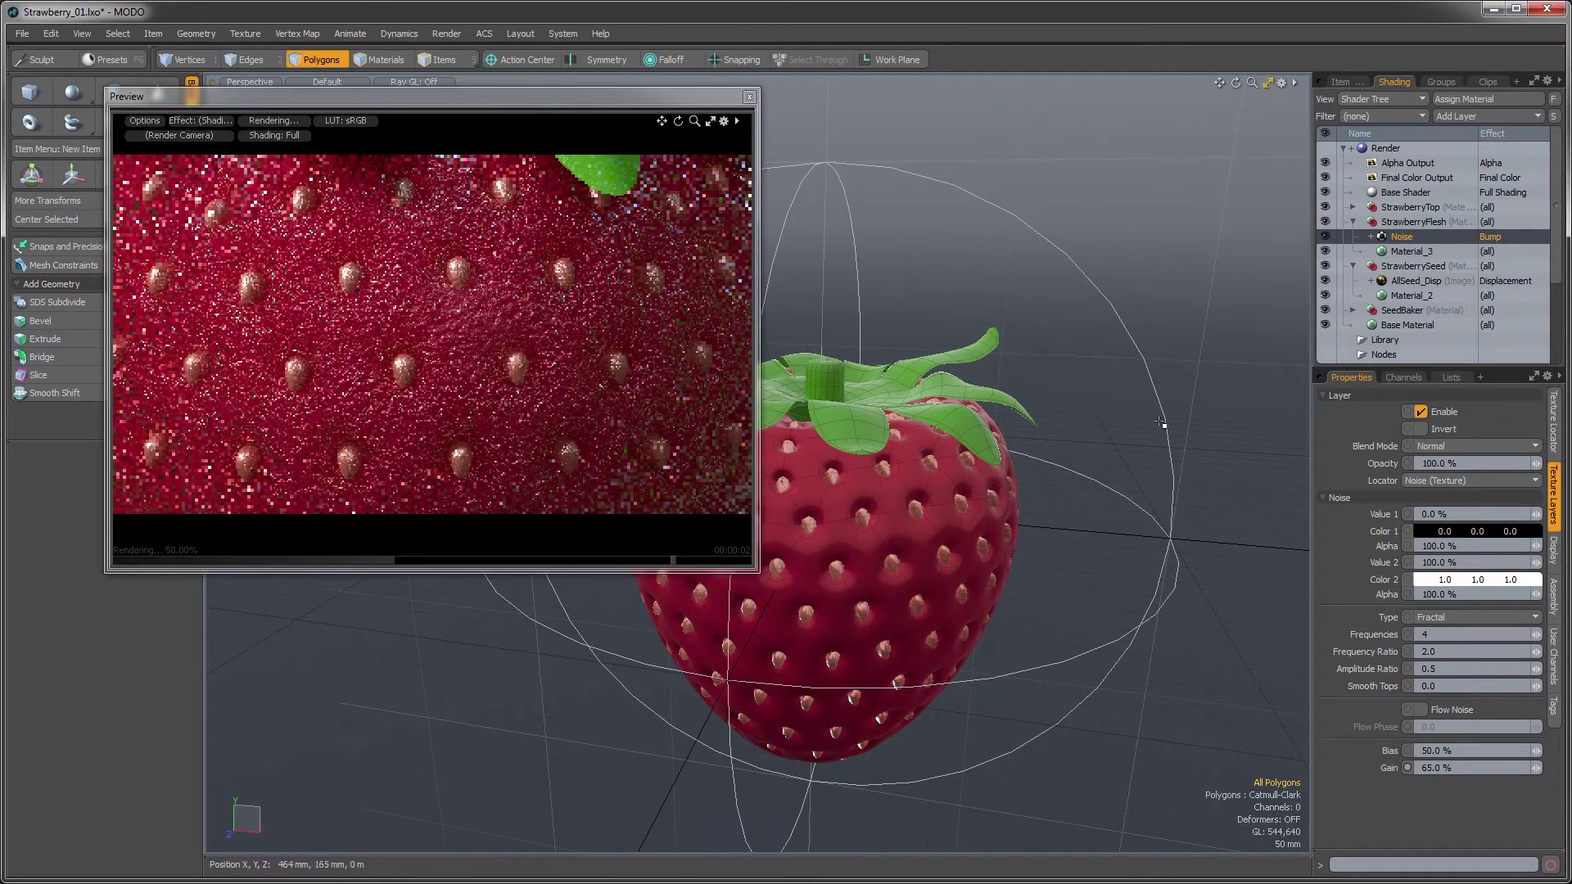
# Try bump amplitudes of 100 um and 200 um on the flesh material and settle on 150 um
pyautogui.click(1406, 252)
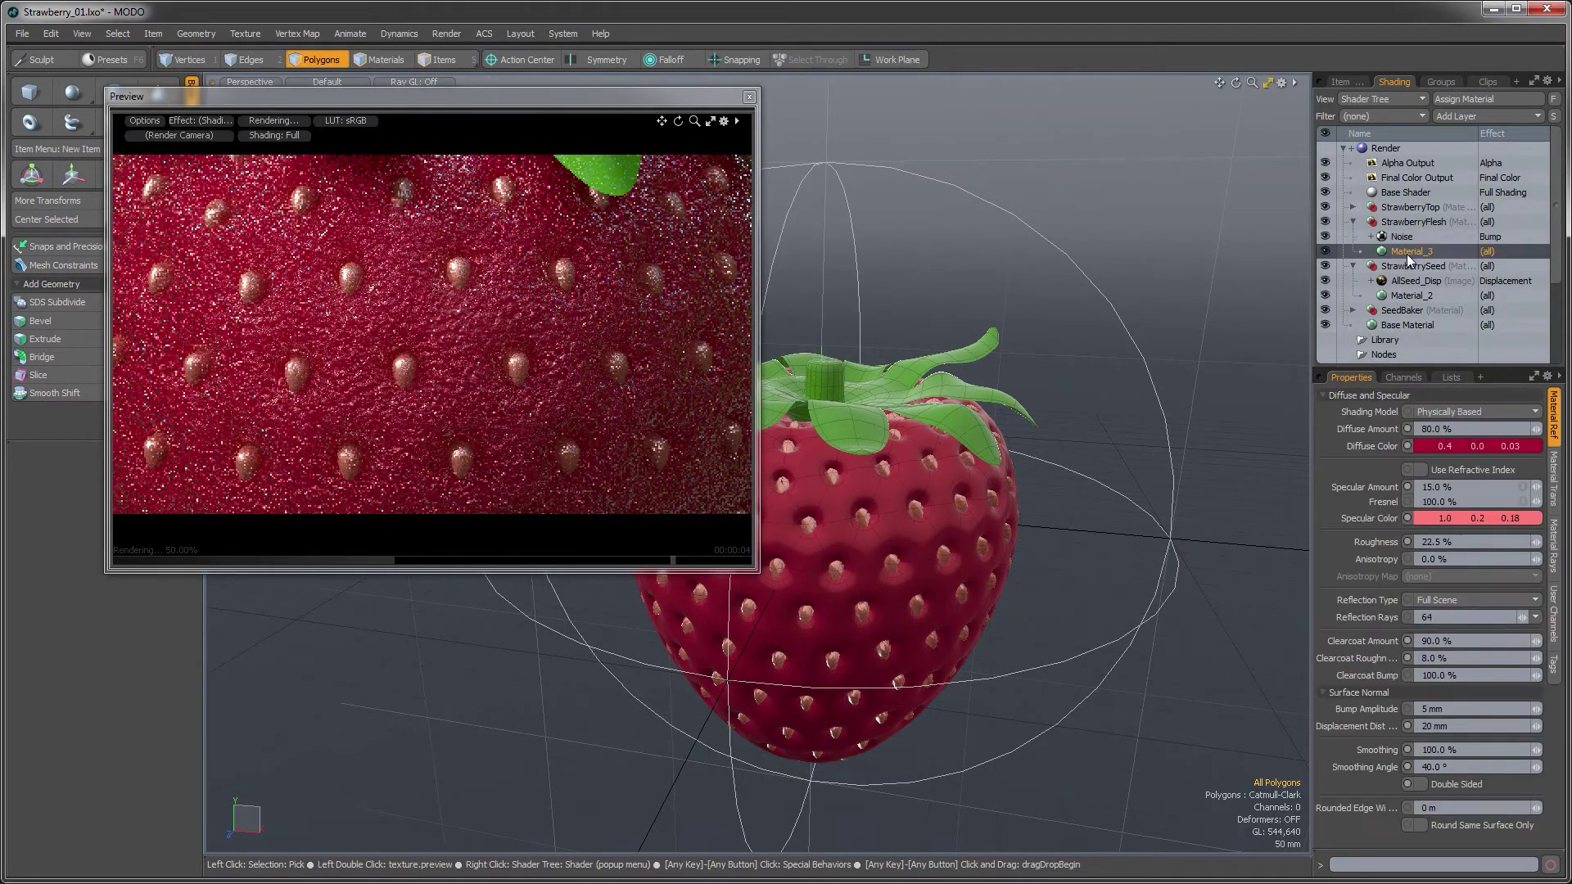
pyautogui.click(1367, 710)
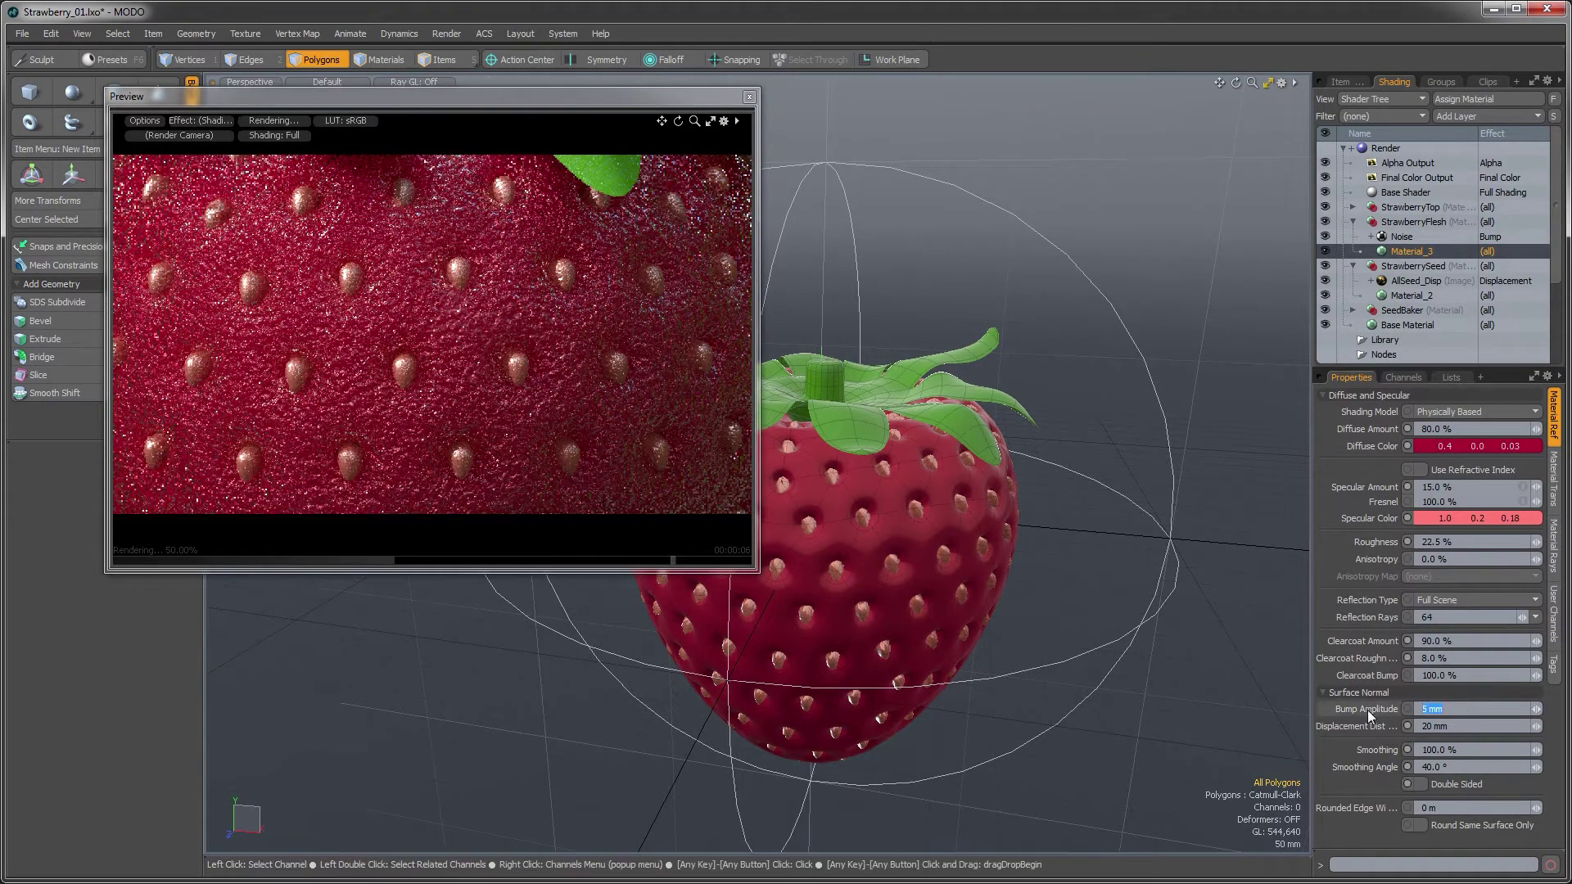
pyautogui.write('1')
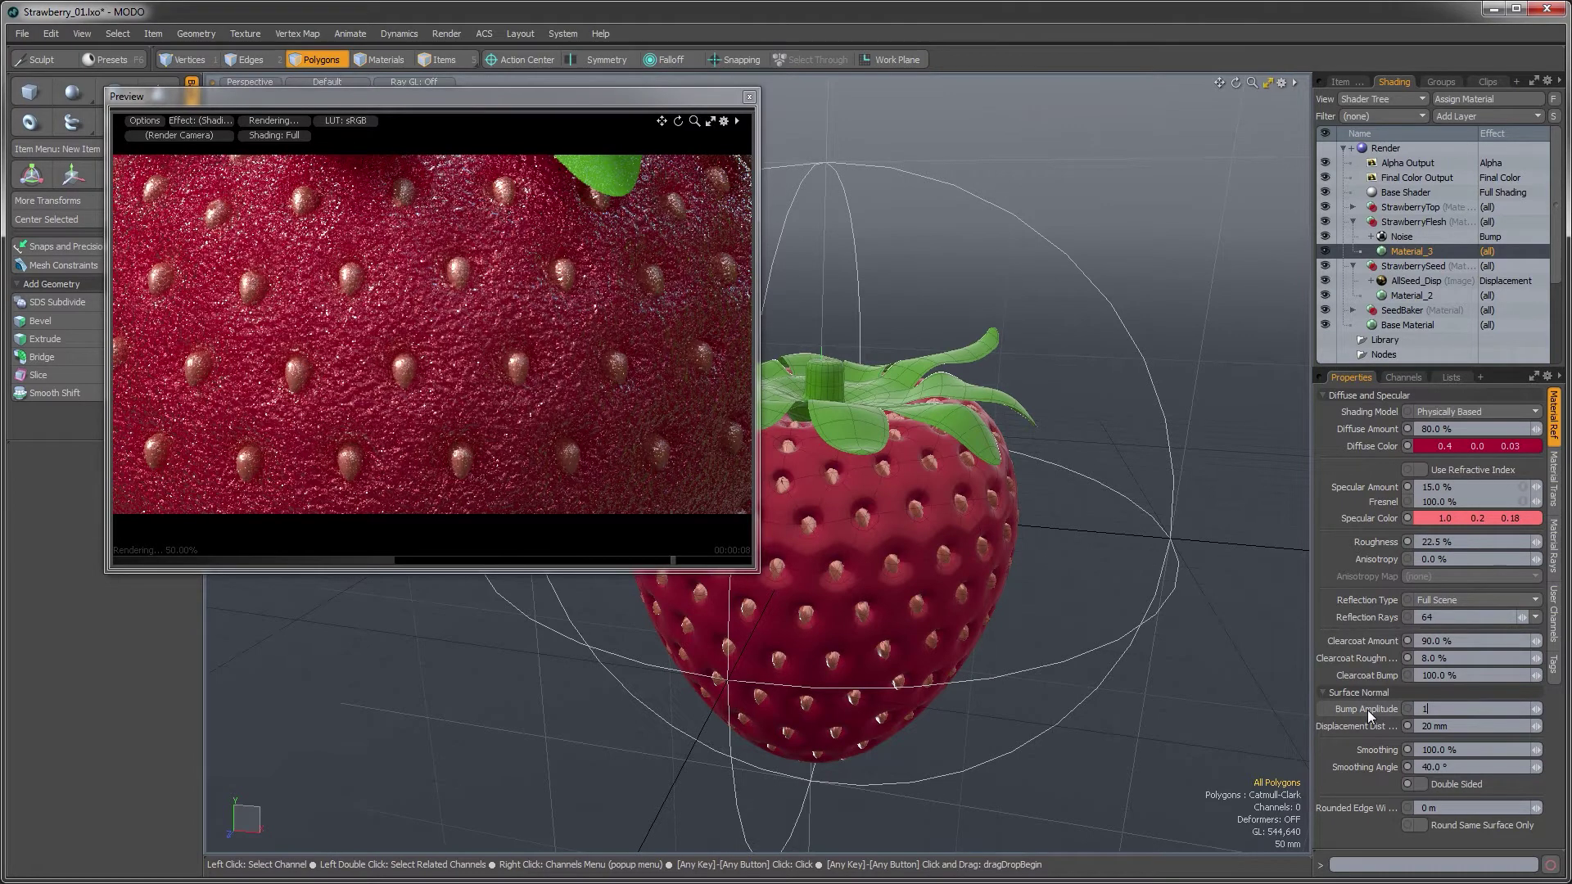
pyautogui.write('00 um')
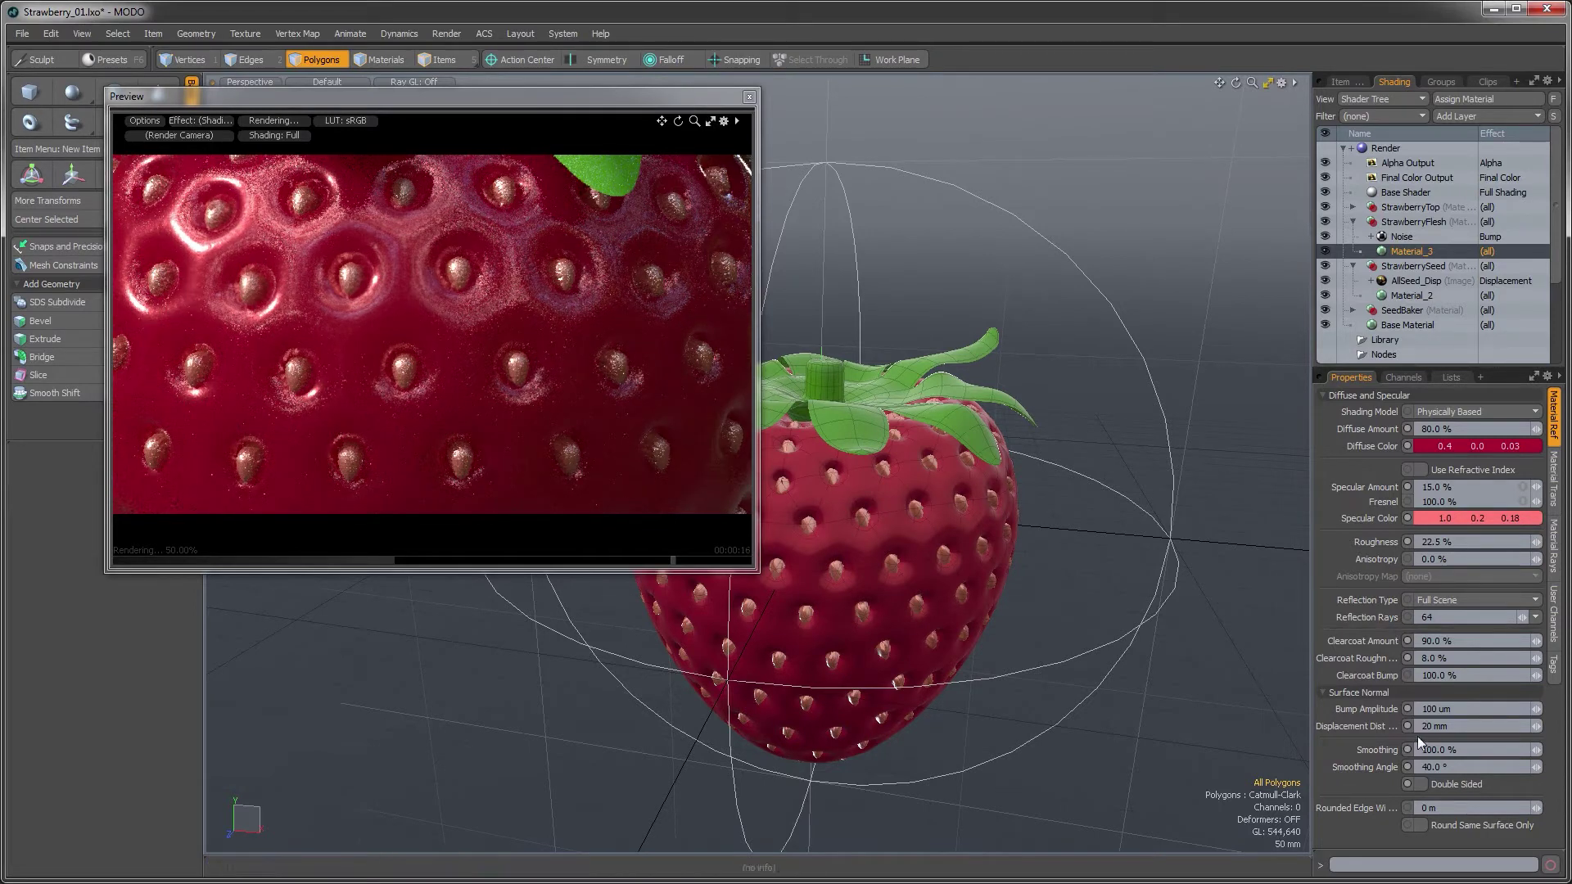
pyautogui.press('Return')
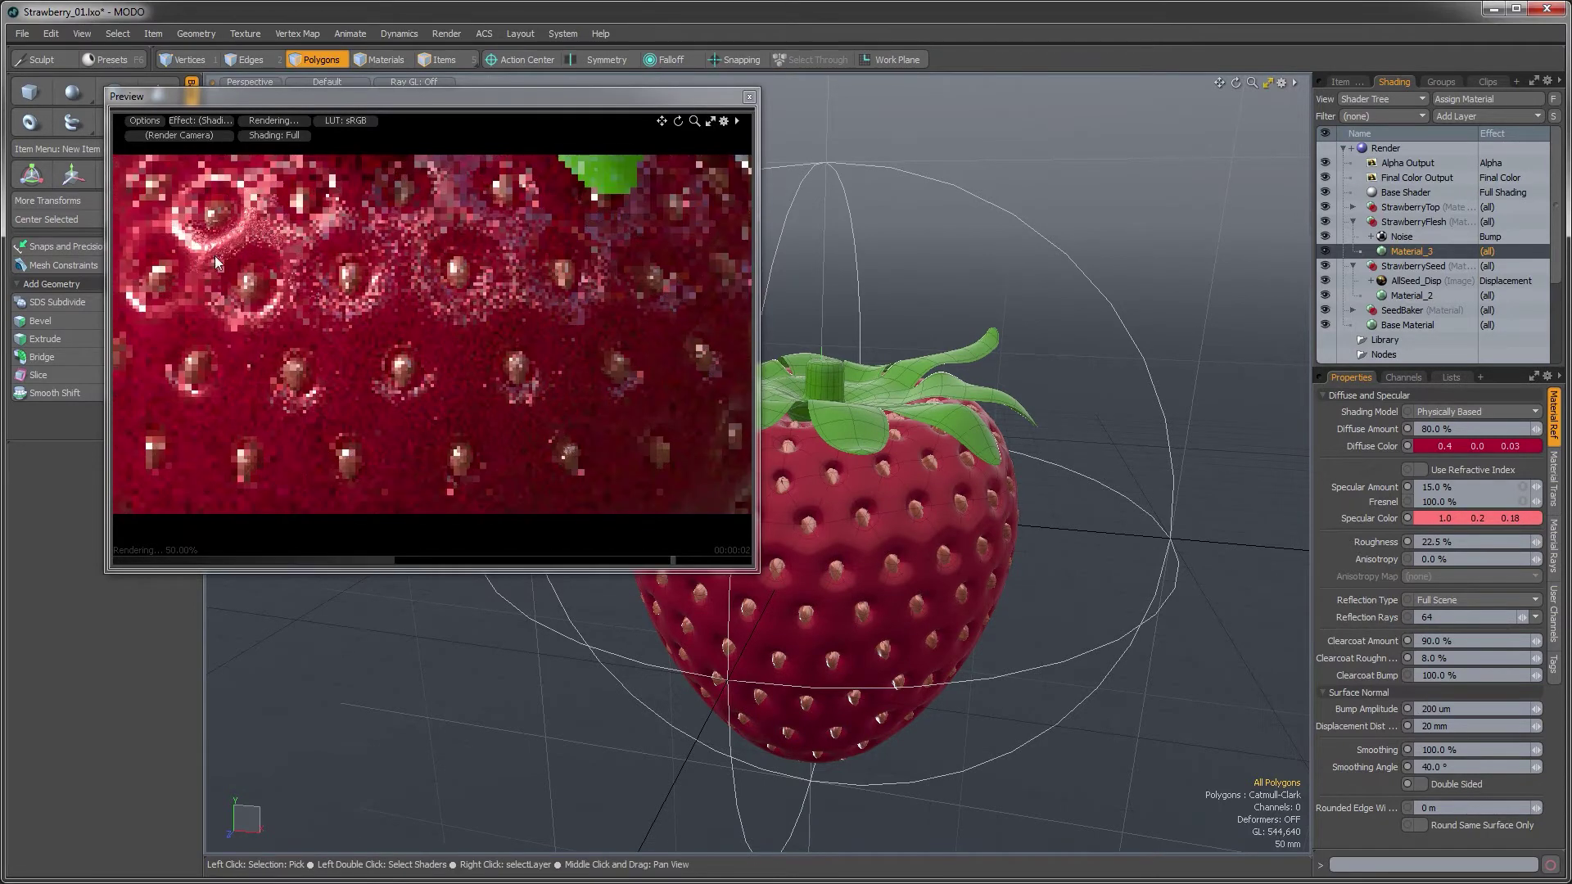
pyautogui.moveTo(1437, 711); pyautogui.dragTo(1398, 710)
pyautogui.write('150')
pyautogui.press('Return')
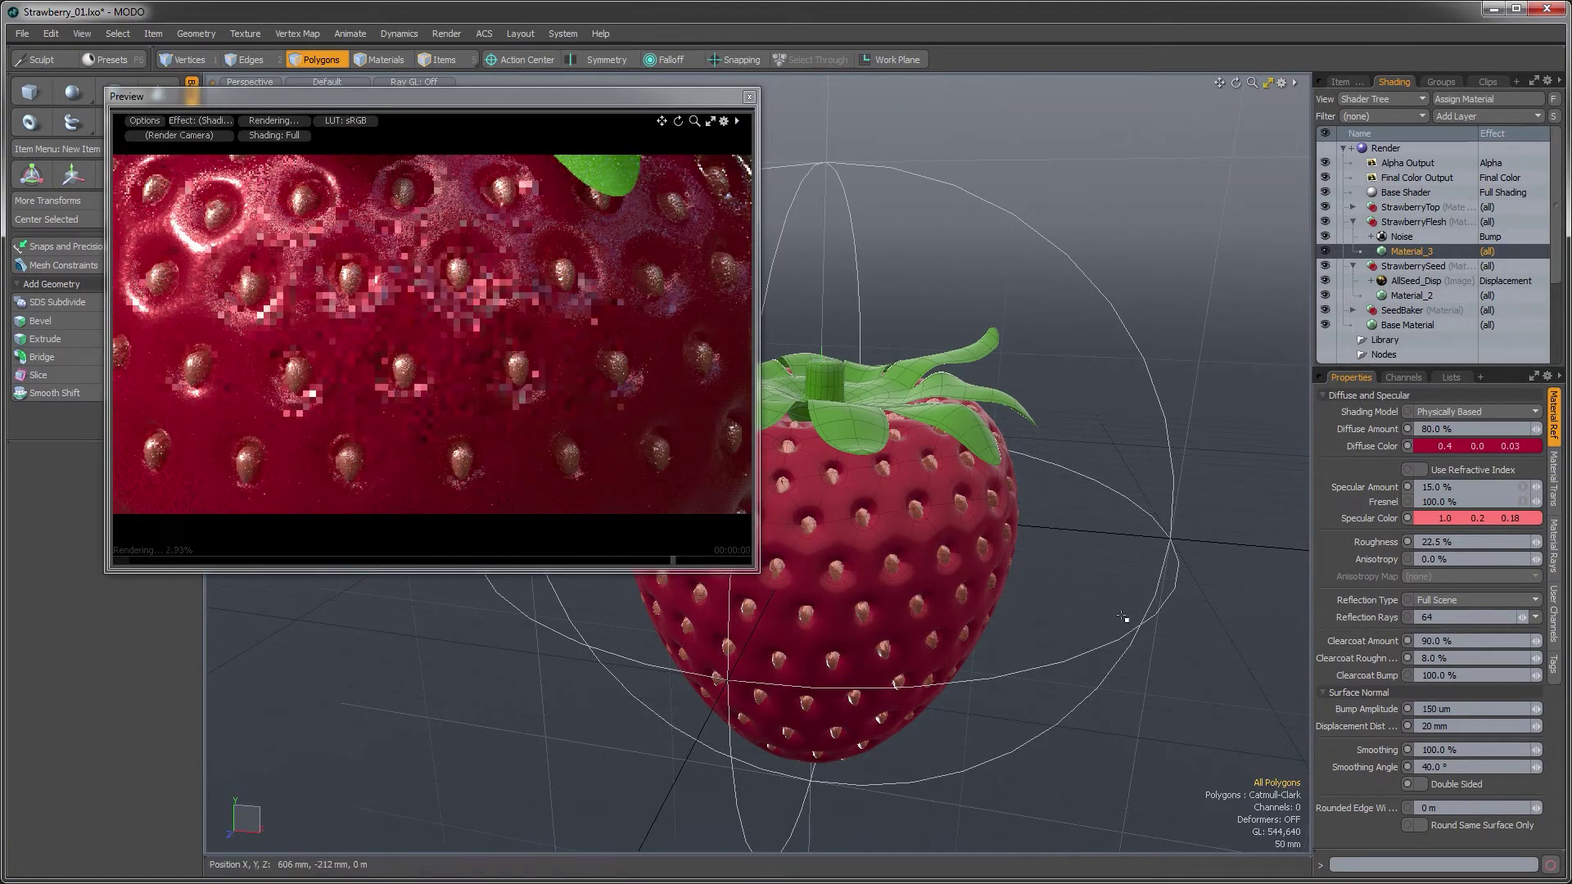
pyautogui.keyDown('ctrl'); pyautogui.keyDown('alt'); pyautogui.moveTo(573, 377); pyautogui.dragTo(479, 346); pyautogui.keyUp('alt'); pyautogui.keyUp('ctrl')
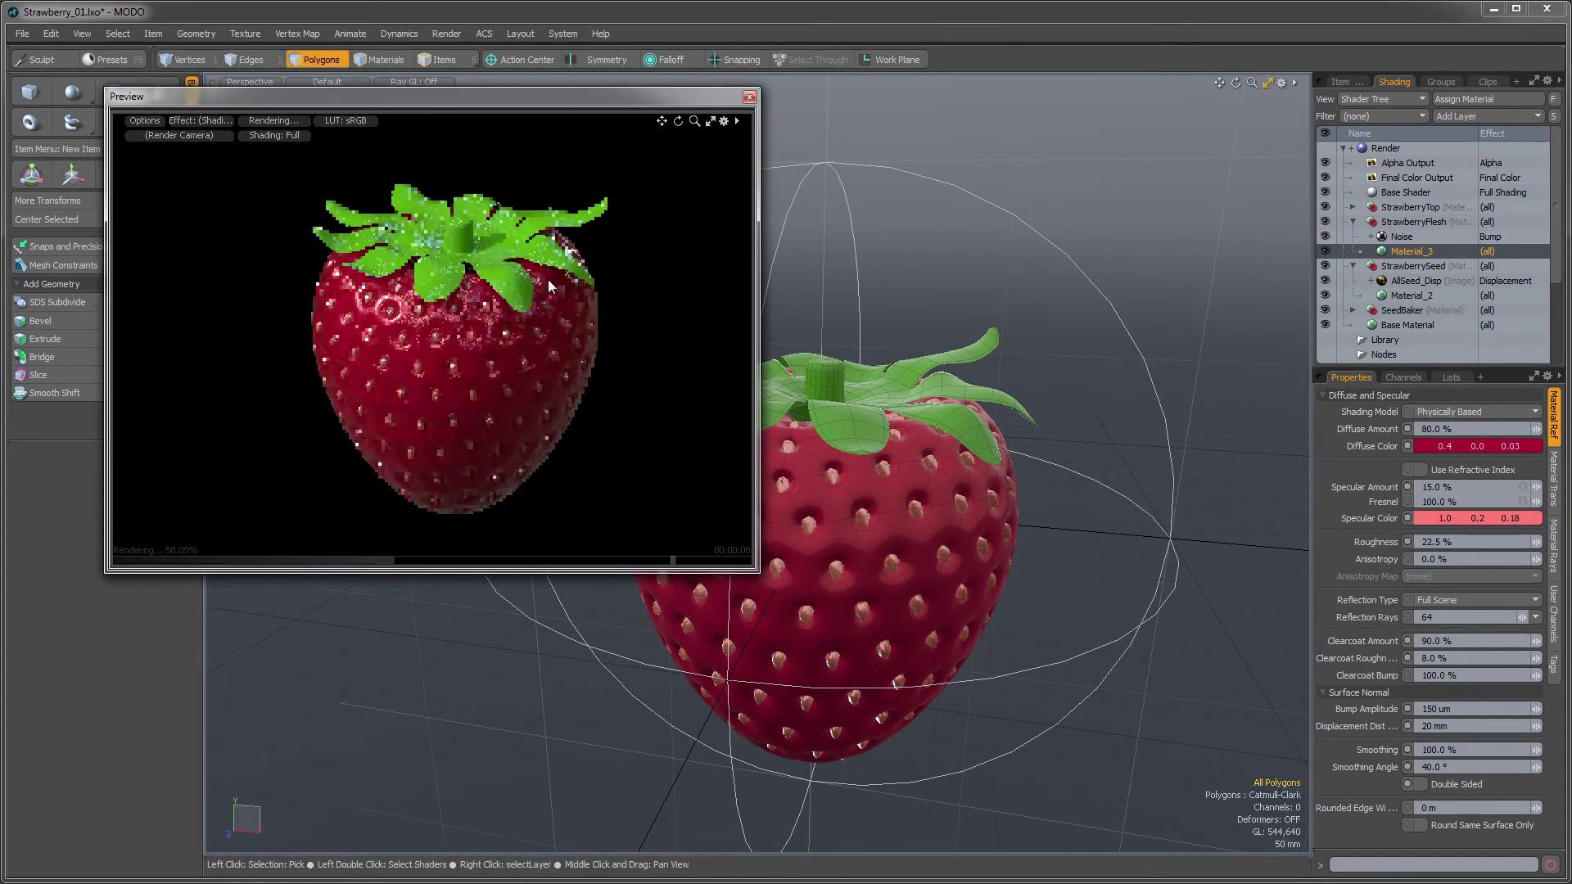
# Hide the BerryFlesh and SeedBody meshes and frame the leafy top from above in the render preview
pyautogui.click(1342, 81)
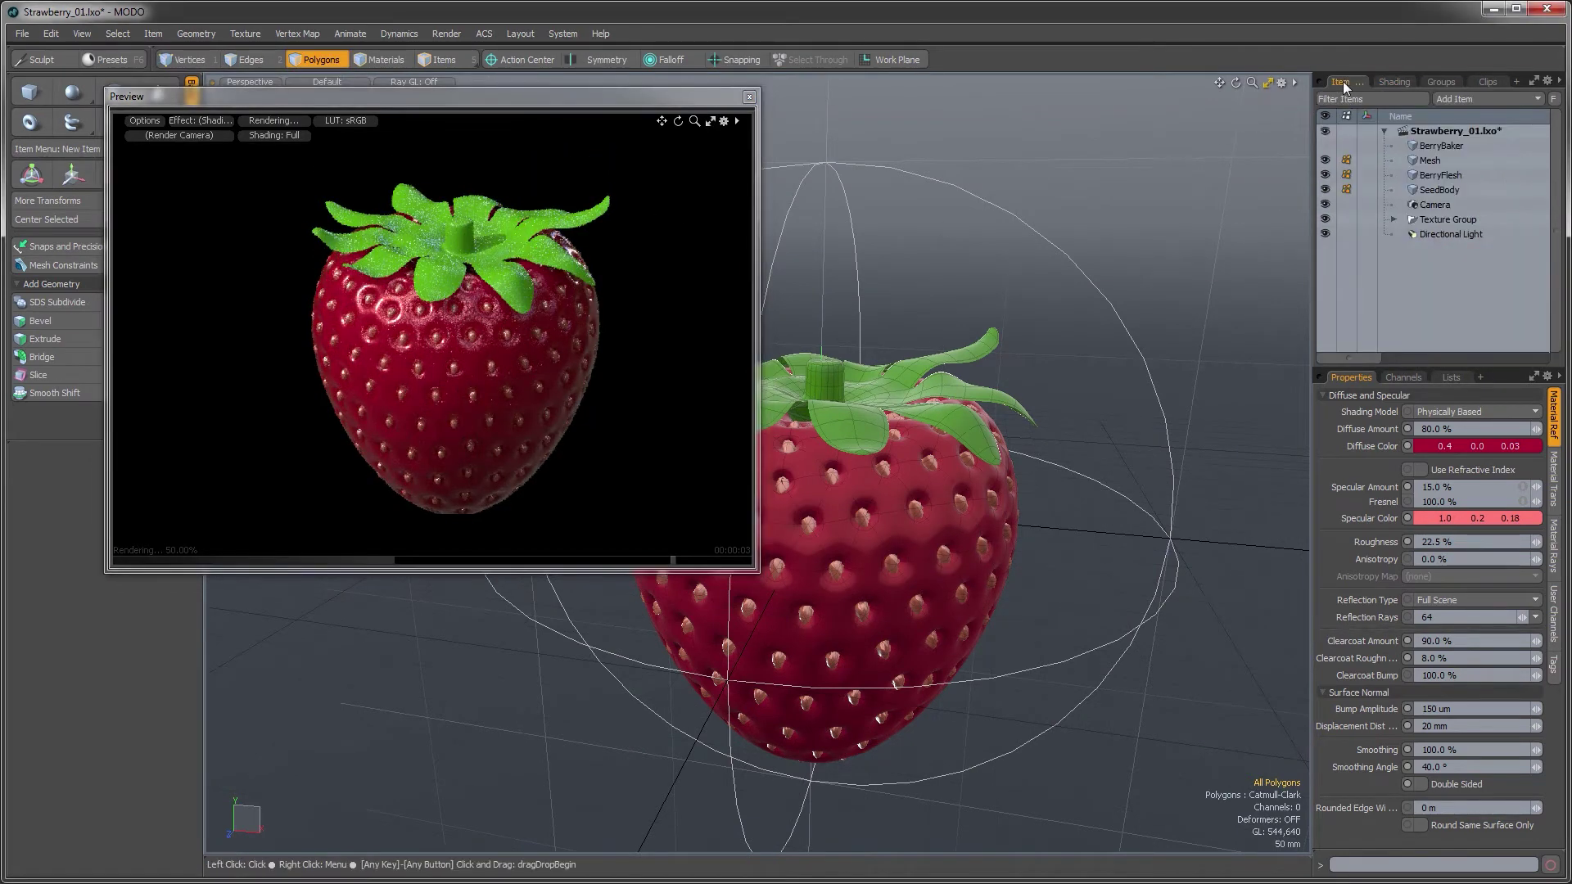
pyautogui.click(1325, 174)
pyautogui.click(1325, 190)
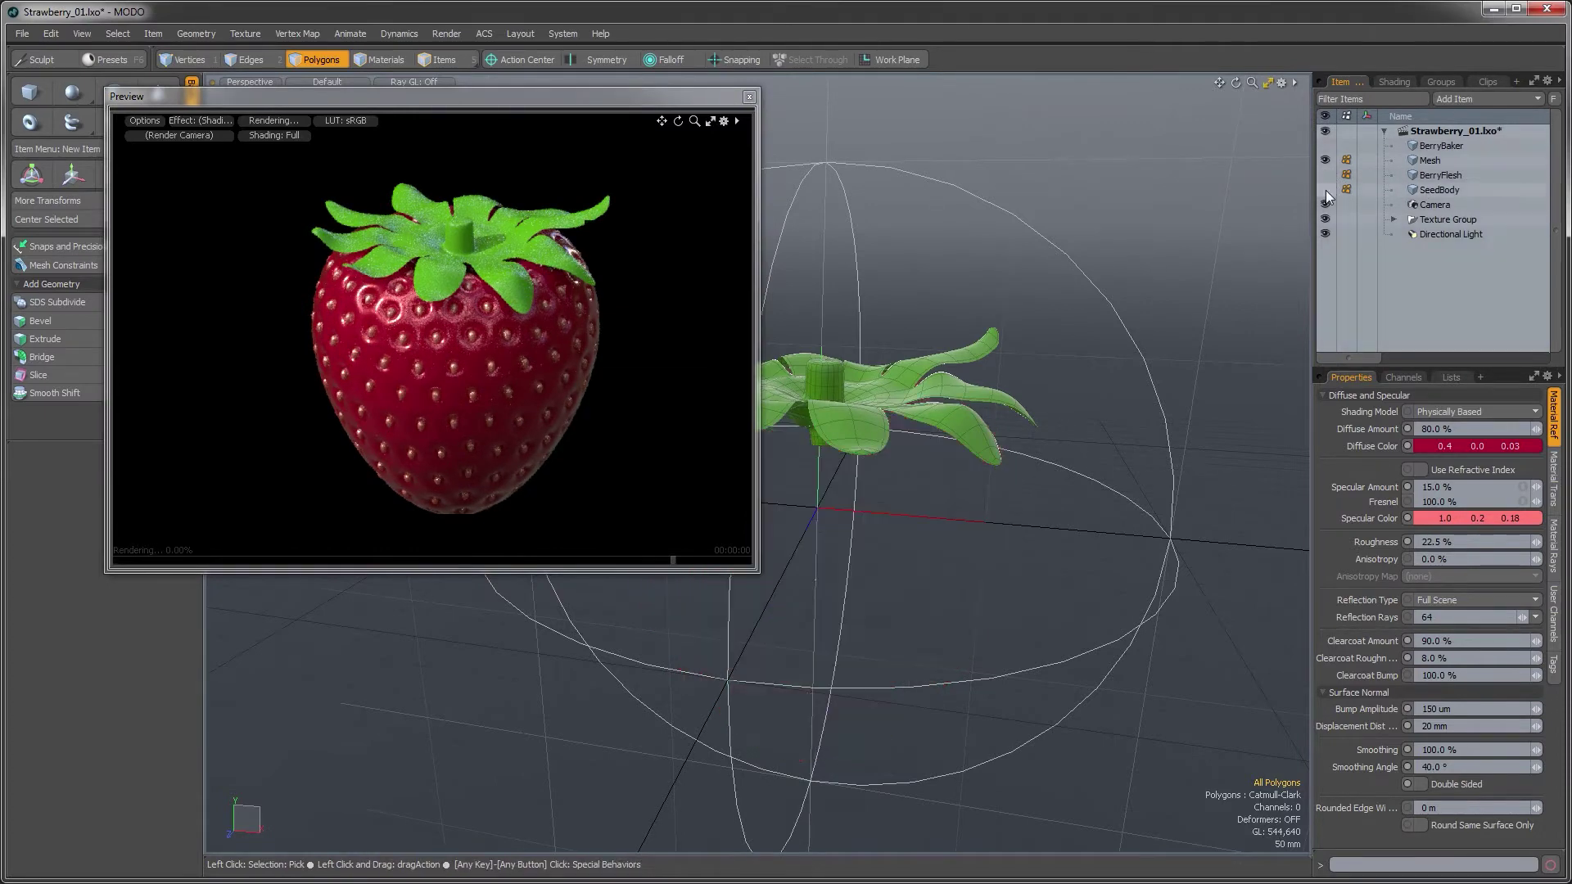
pyautogui.keyDown('alt'); pyautogui.moveTo(448, 196); pyautogui.dragTo(409, 401); pyautogui.keyUp('alt')
pyautogui.keyDown('alt'); pyautogui.keyDown('shift'); pyautogui.moveTo(409, 348); pyautogui.dragTo(462, 261); pyautogui.keyUp('shift'); pyautogui.keyUp('alt')
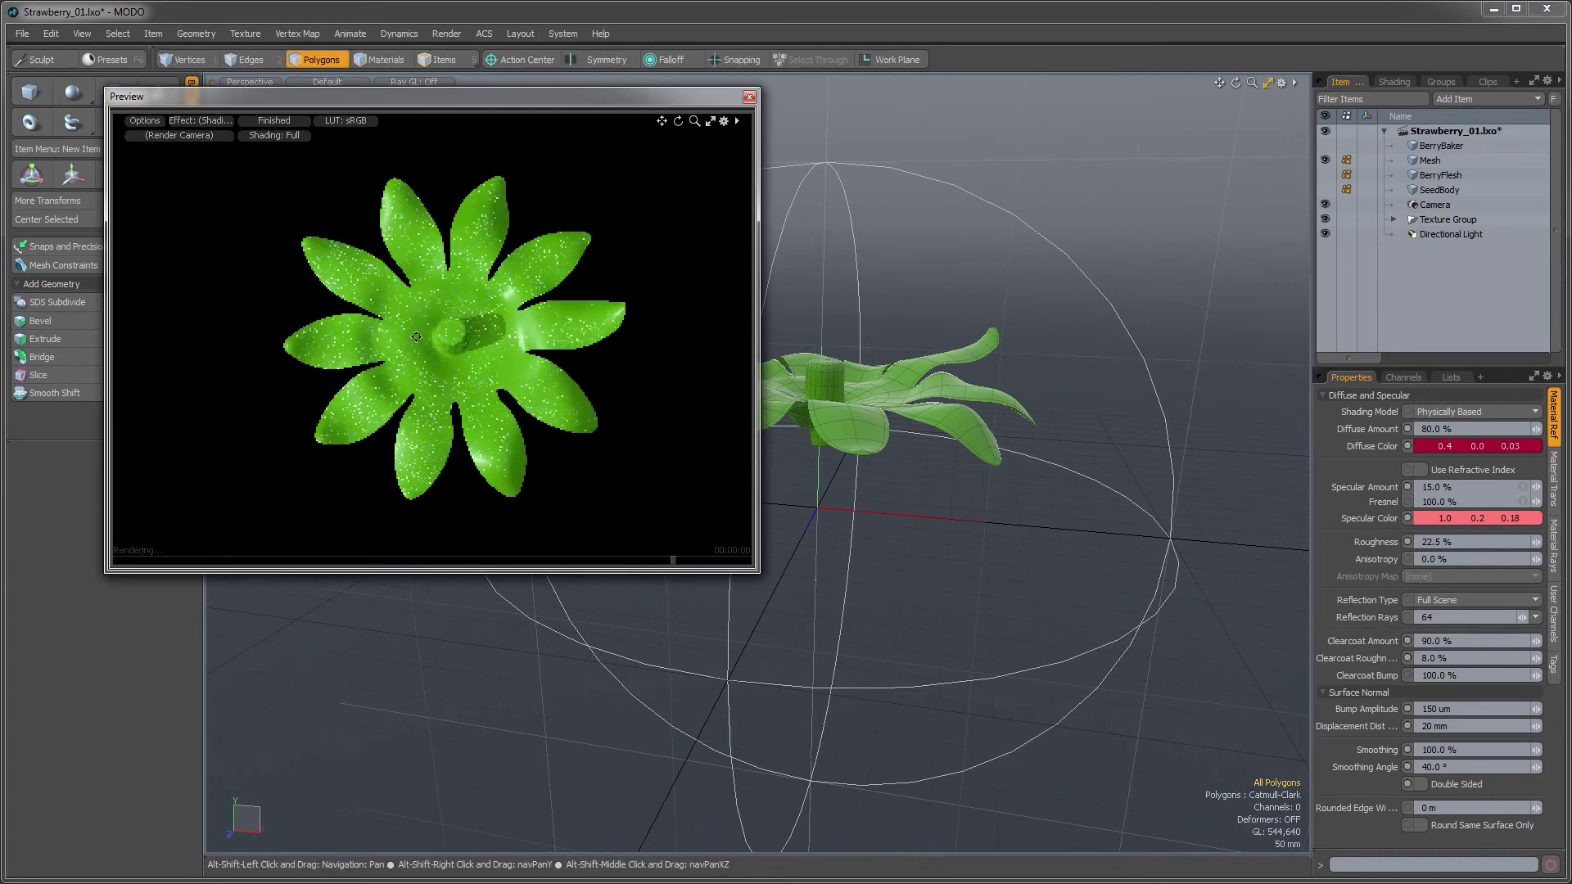
# Move the render preview clear of the leafy top in the viewport and hide the Texture Group
pyautogui.moveTo(522, 100); pyautogui.dragTo(484, 278)
pyautogui.keyDown('alt'); pyautogui.moveTo(800, 336); pyautogui.dragTo(865, 505); pyautogui.keyUp('alt')
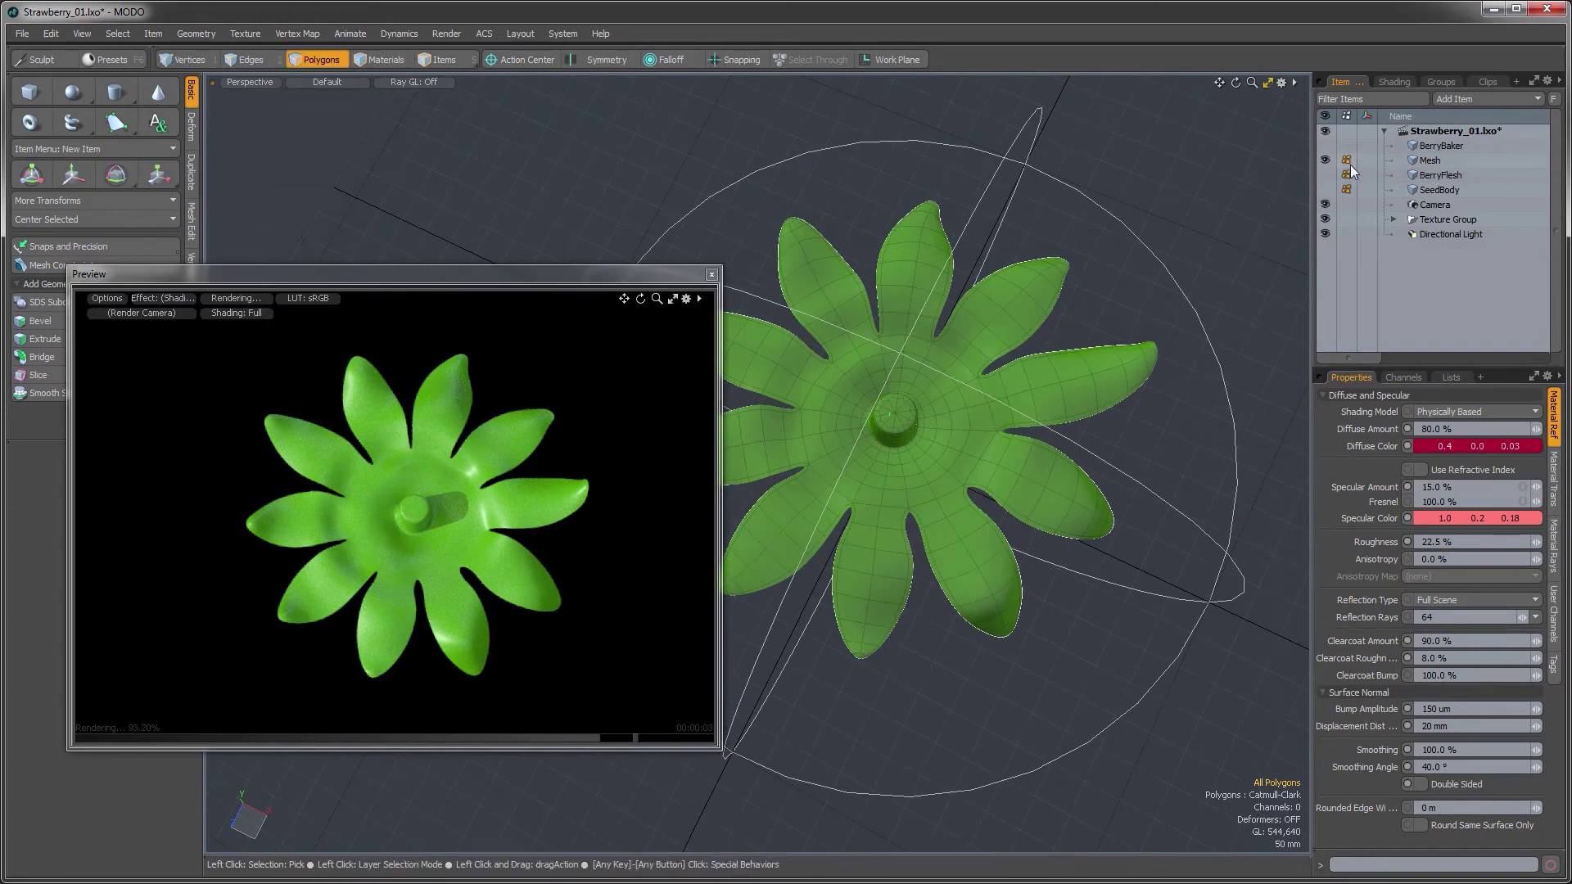
pyautogui.click(1324, 218)
pyautogui.keyDown('alt'); pyautogui.moveTo(956, 317); pyautogui.dragTo(938, 321); pyautogui.keyUp('alt')
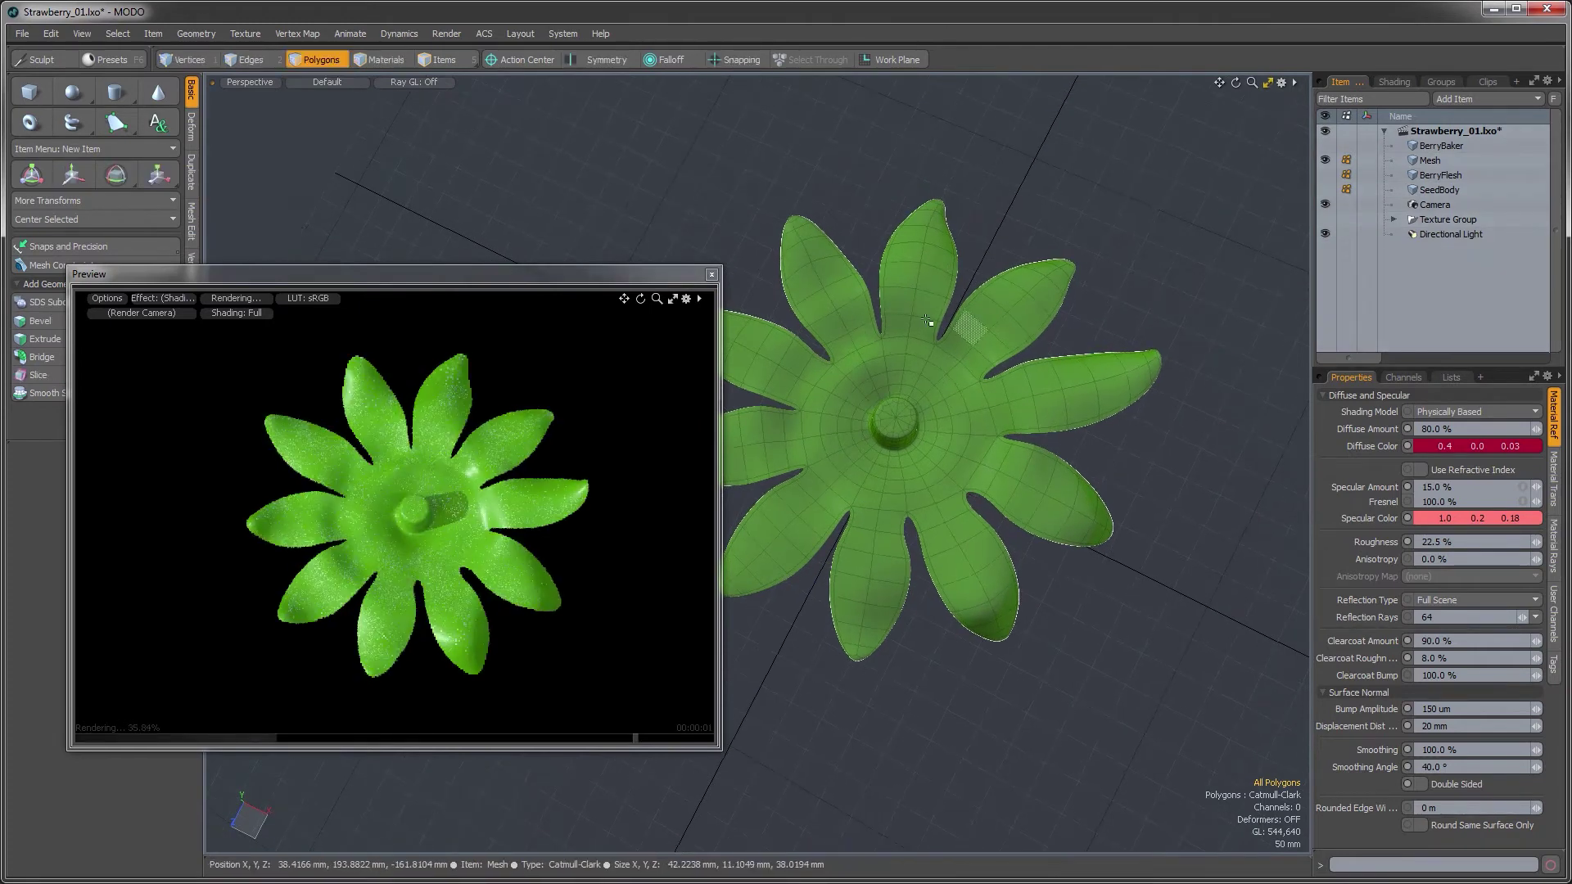
# Add a Gradient texture layer above Material_4 in the StrawberryTop material group
pyautogui.click(1399, 83)
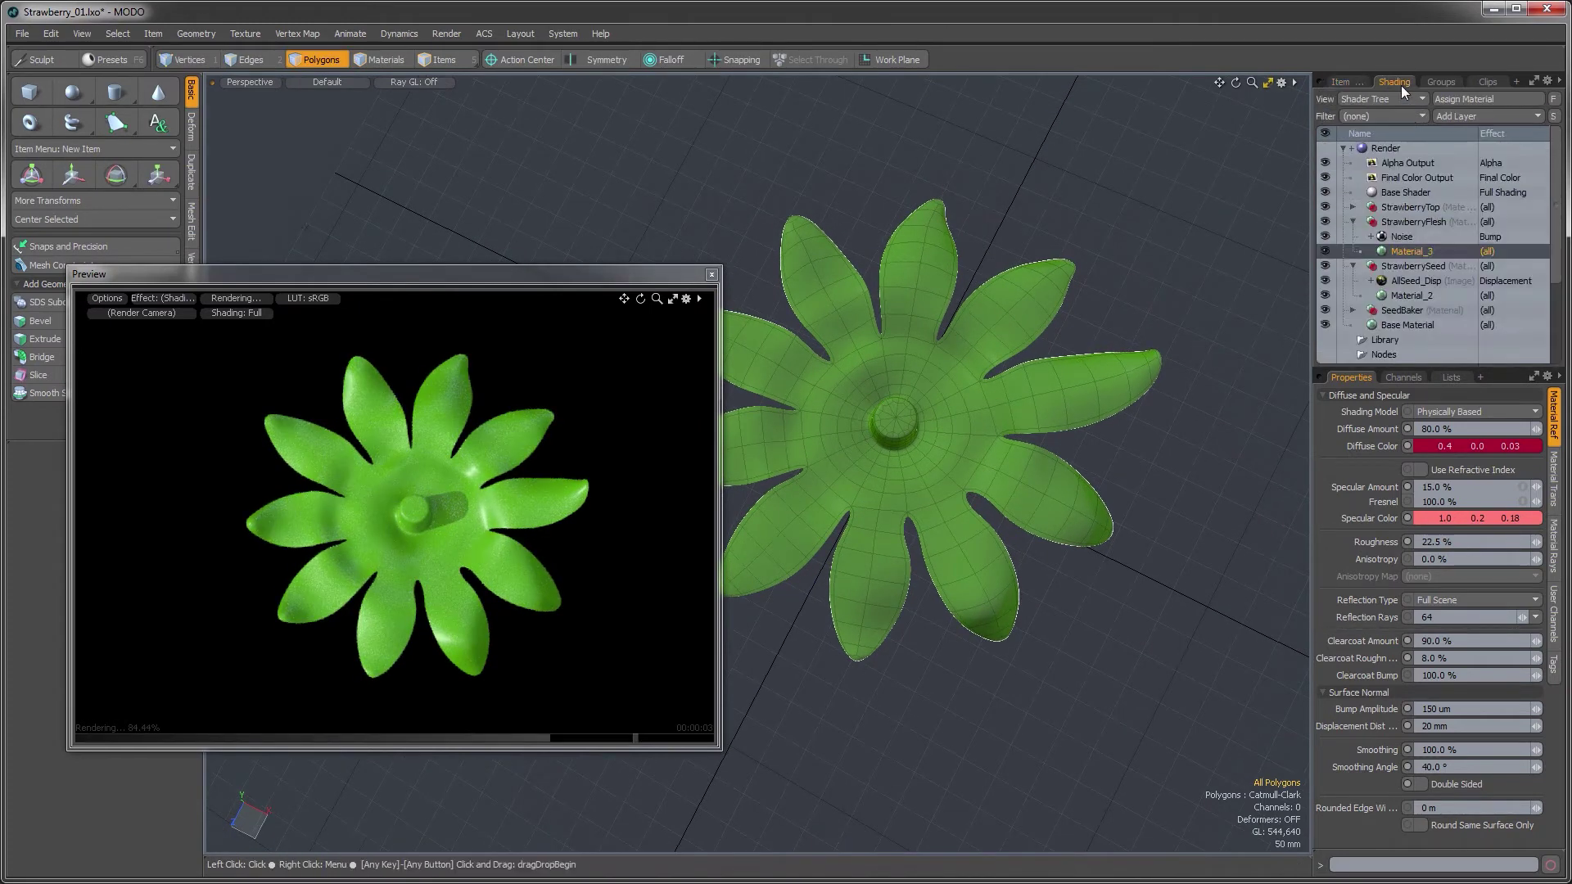
pyautogui.click(1352, 208)
pyautogui.click(1408, 221)
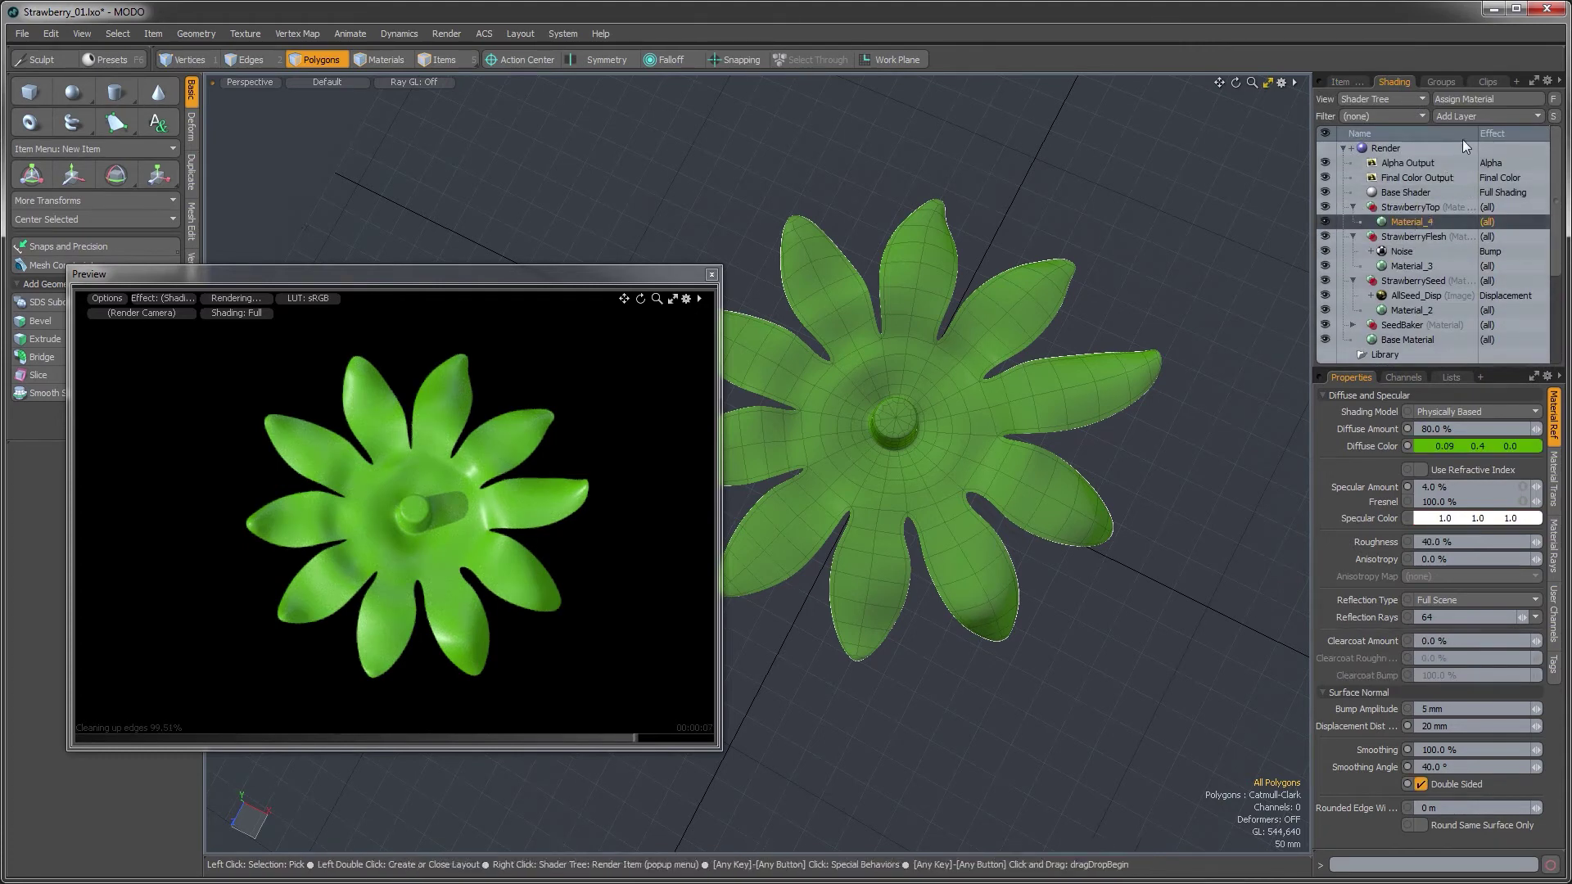
pyautogui.click(1465, 118)
pyautogui.moveTo(1437, 216)
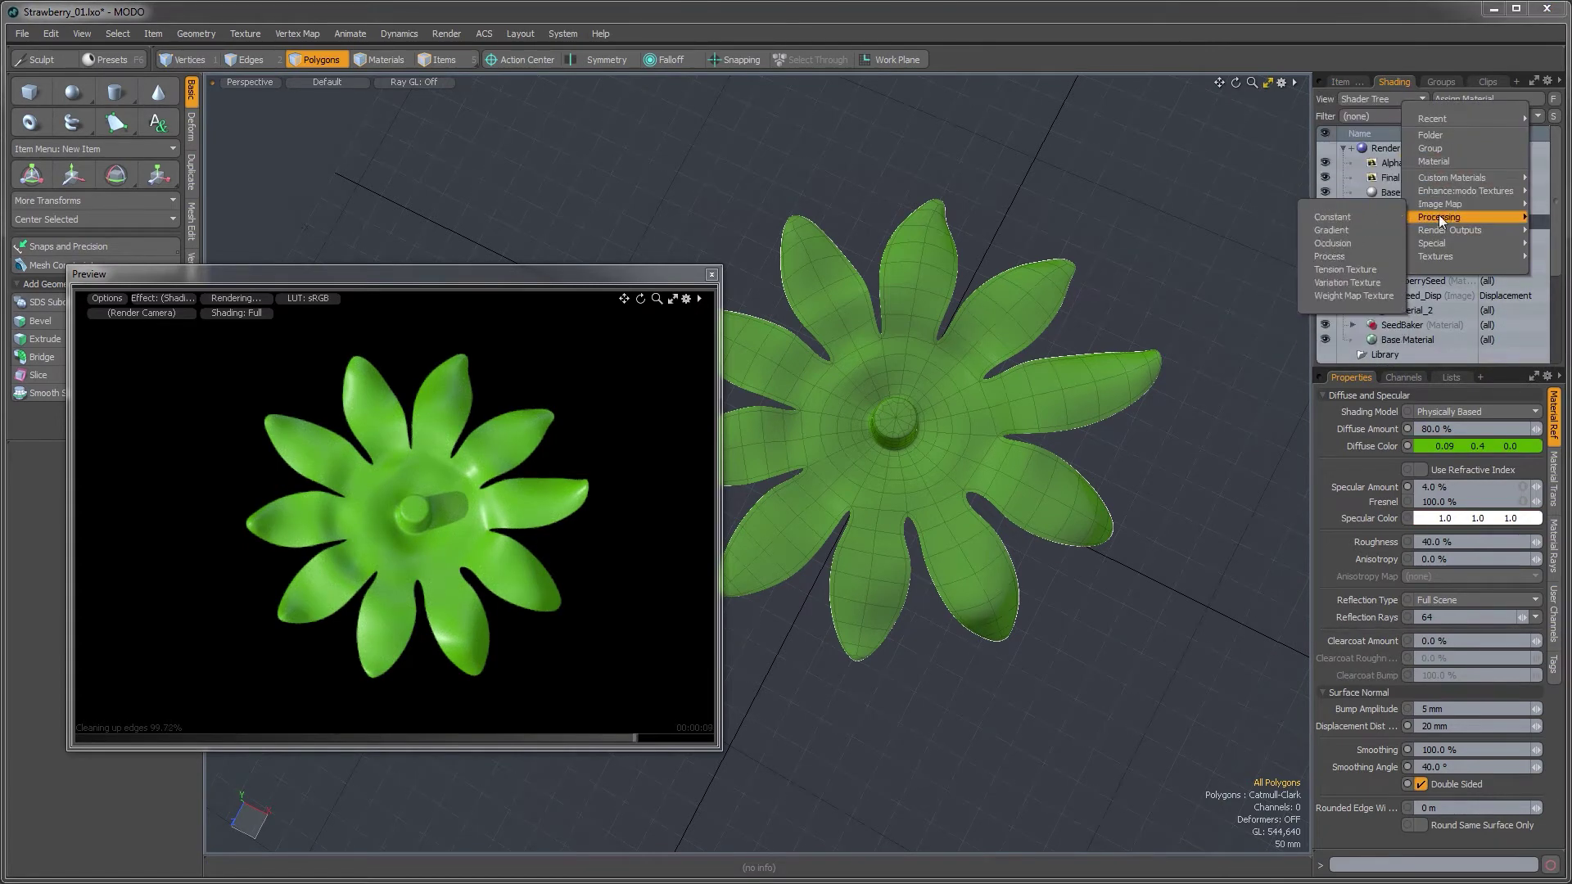
pyautogui.click(1352, 231)
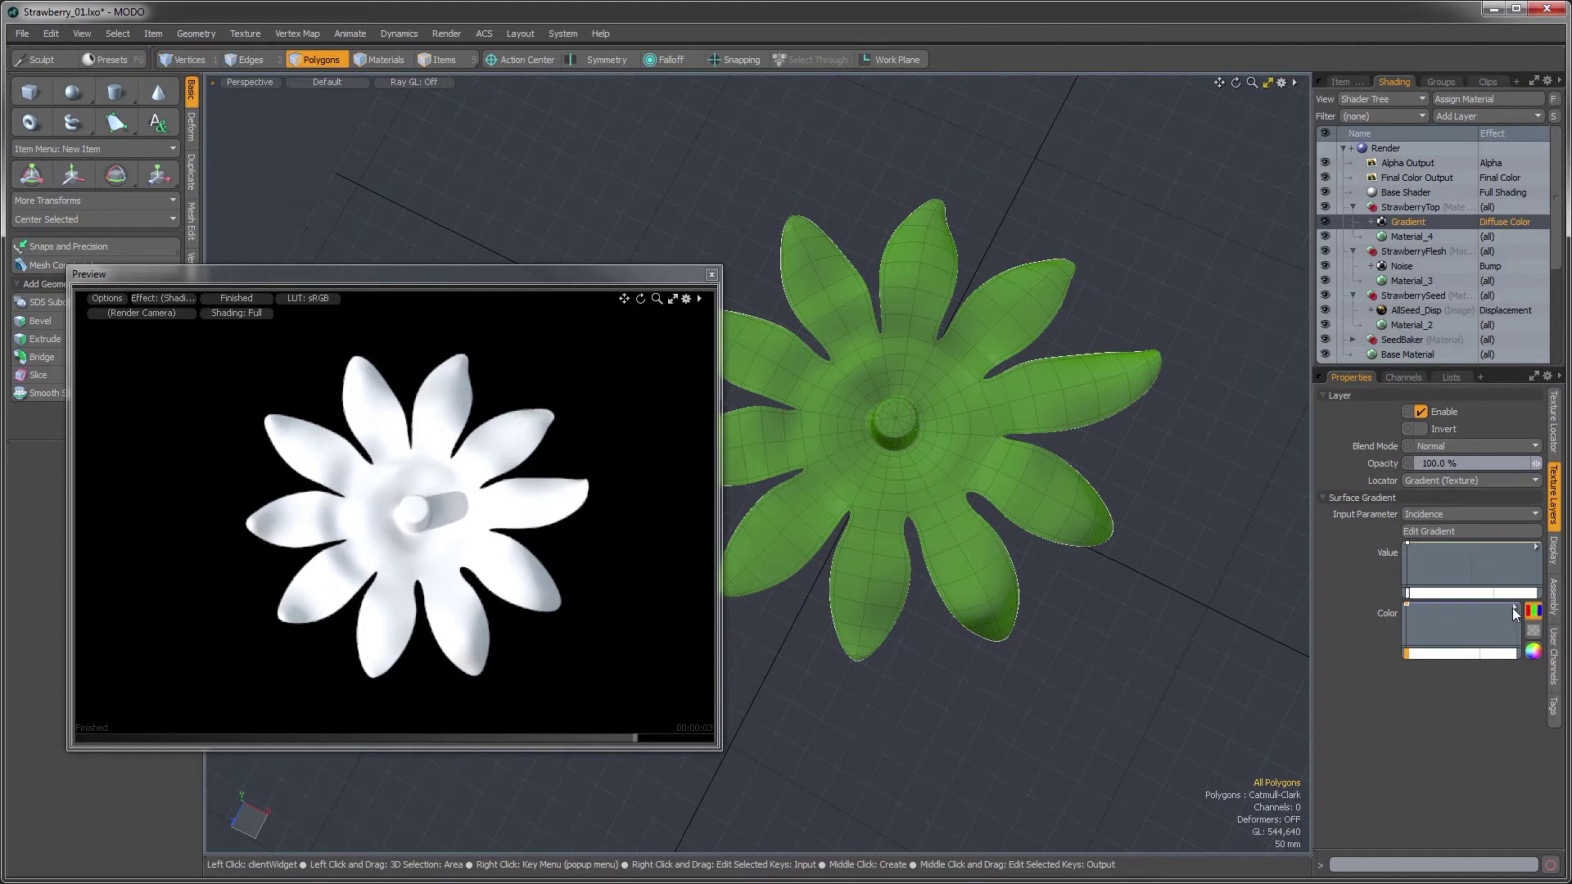
# Color the gradient's key yellow-green, about RGB 0.31, 0.63, 0.06, checking the macro strawberry photo in the browser for reference
pyautogui.click(1531, 650)
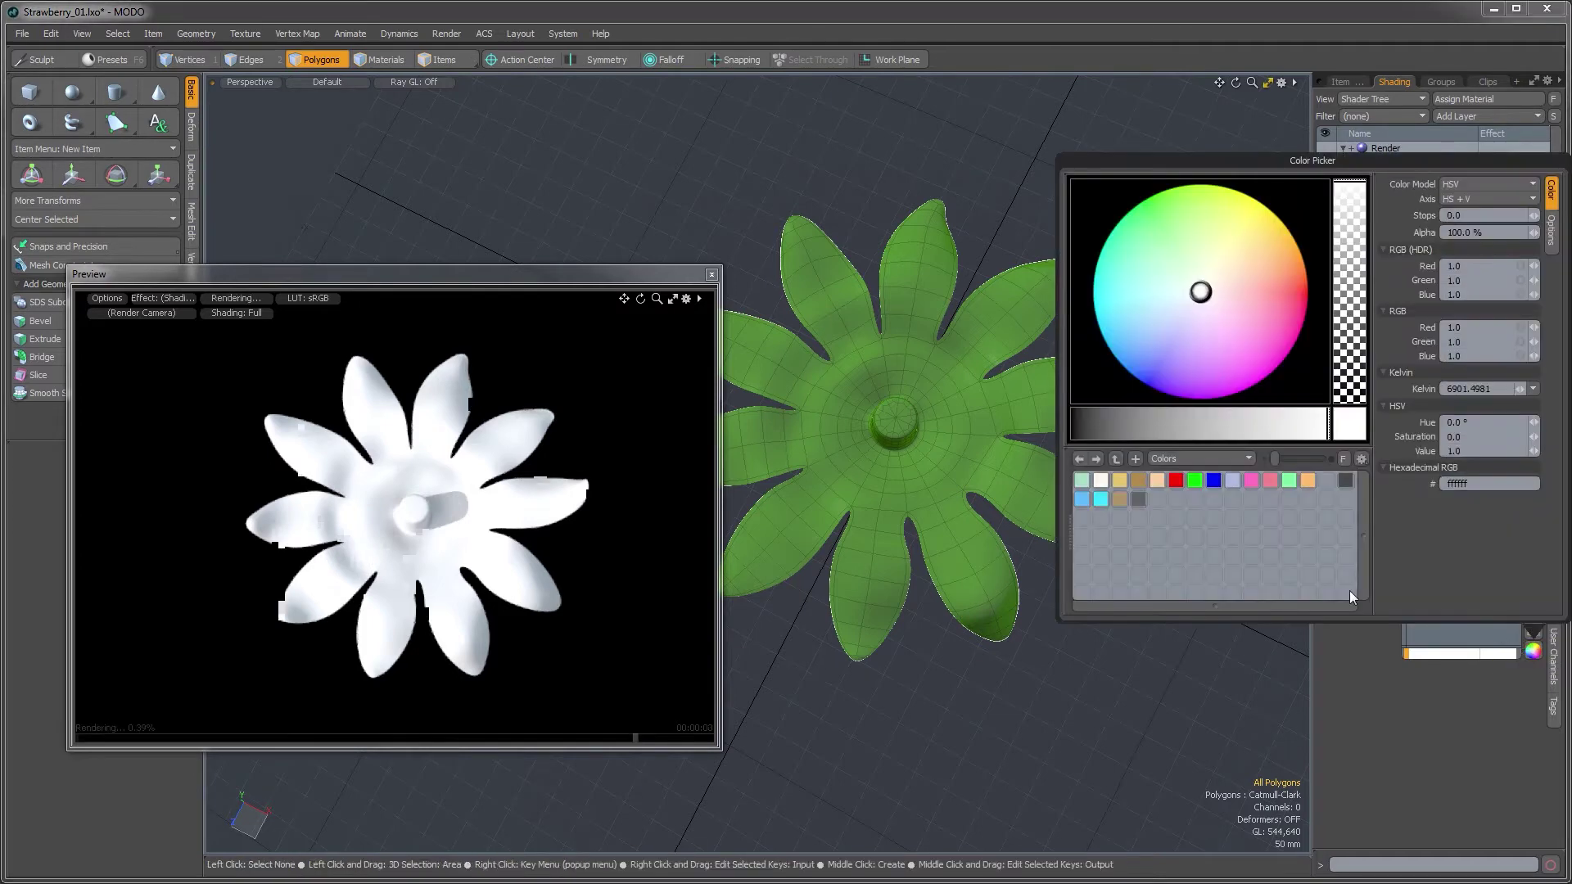
pyautogui.click(1176, 195)
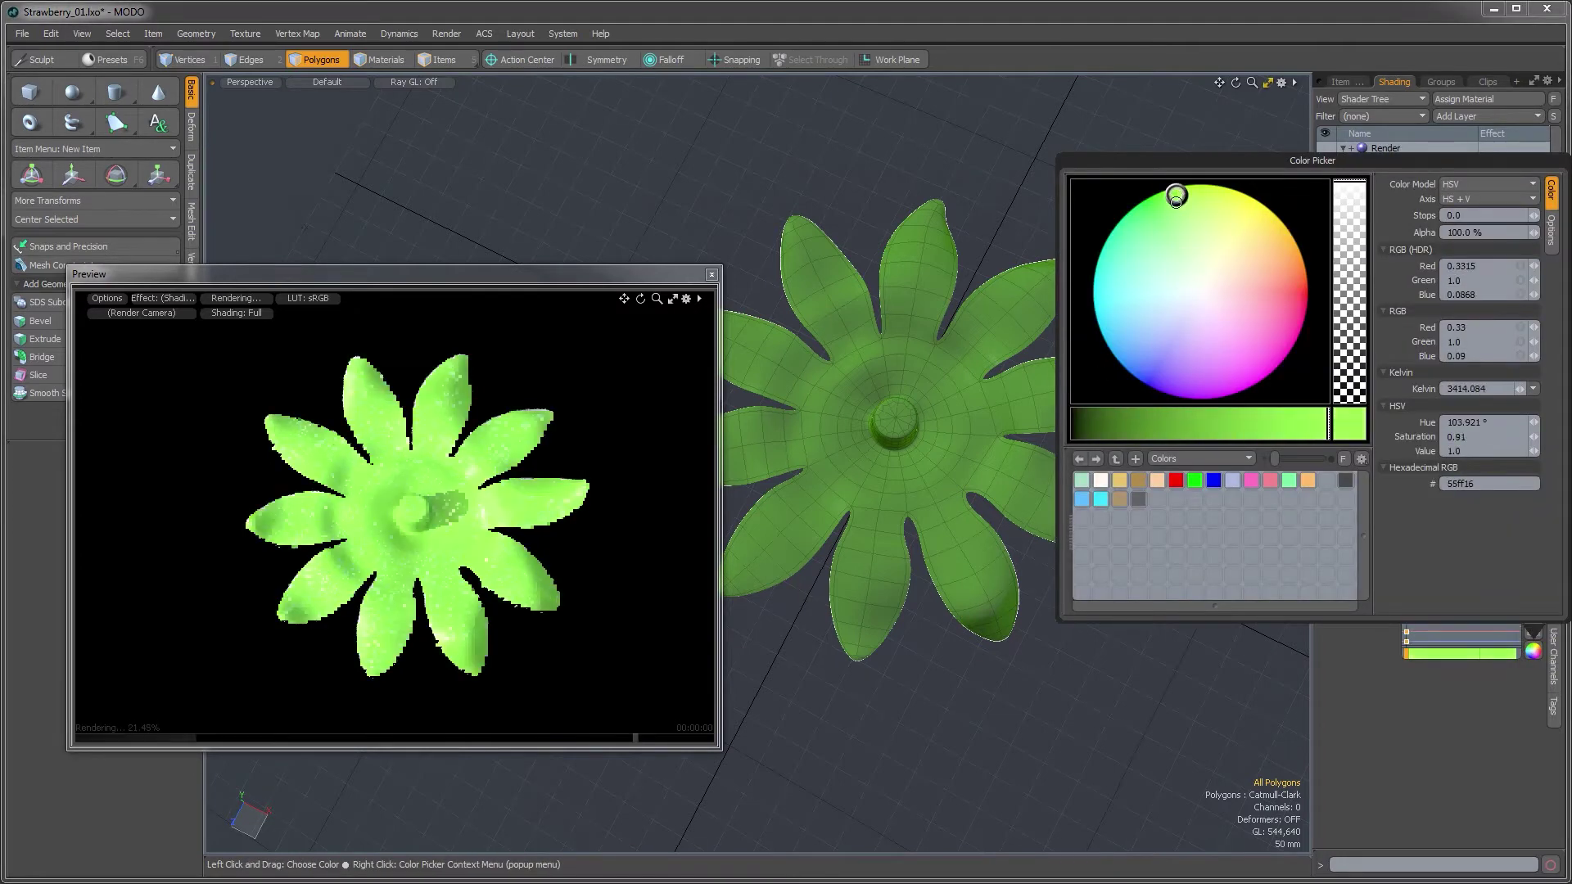
pyautogui.moveTo(1176, 202); pyautogui.dragTo(1175, 235)
pyautogui.hotkey('alt', 'Tab')
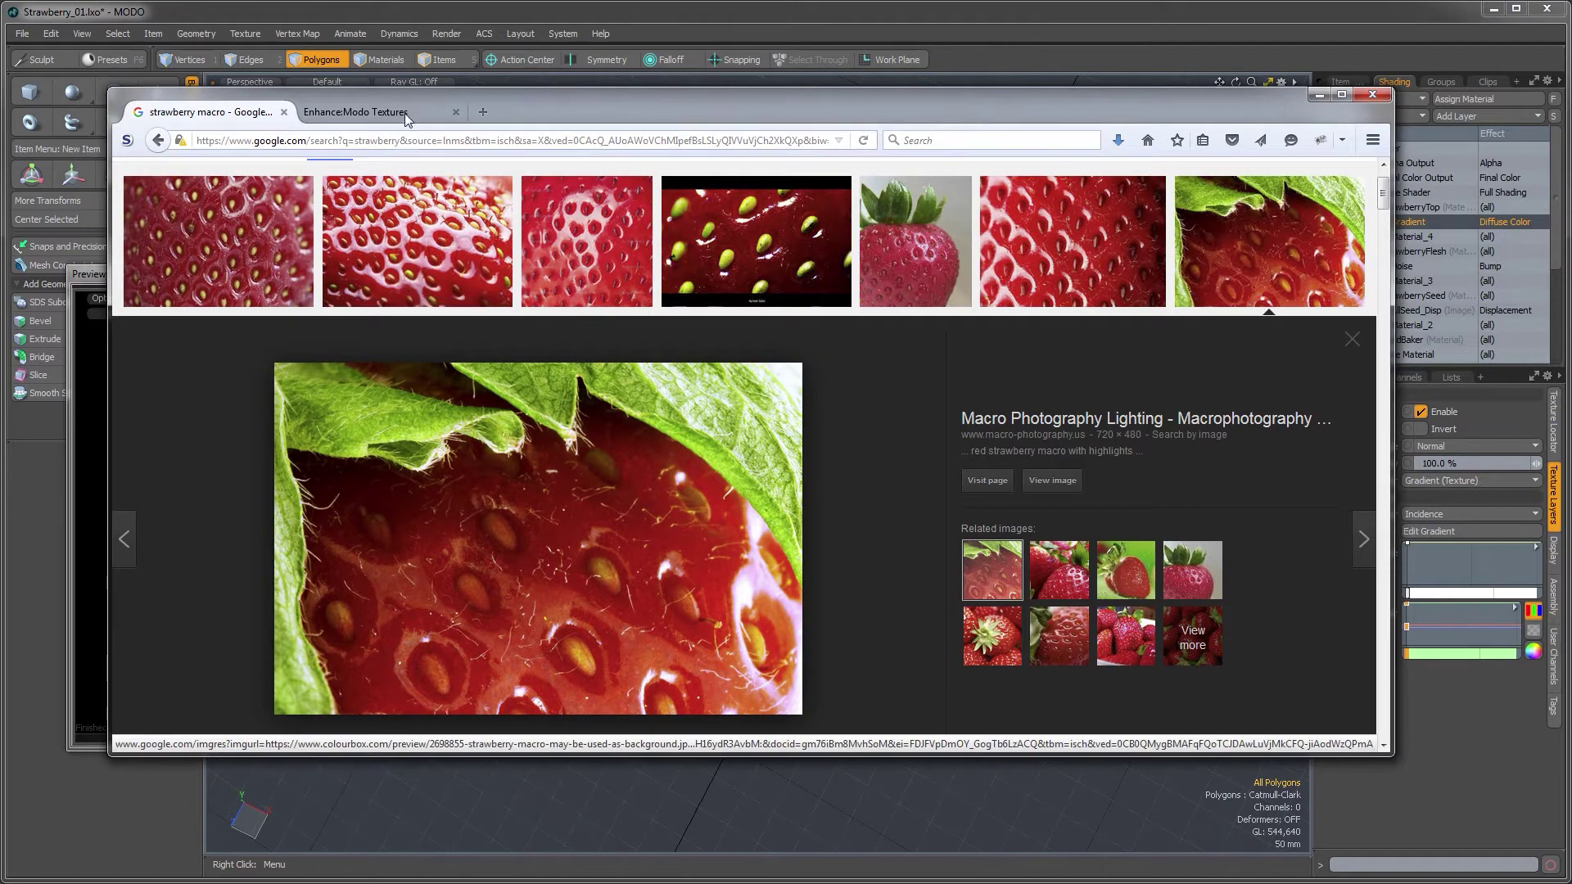
pyautogui.click(419, 21)
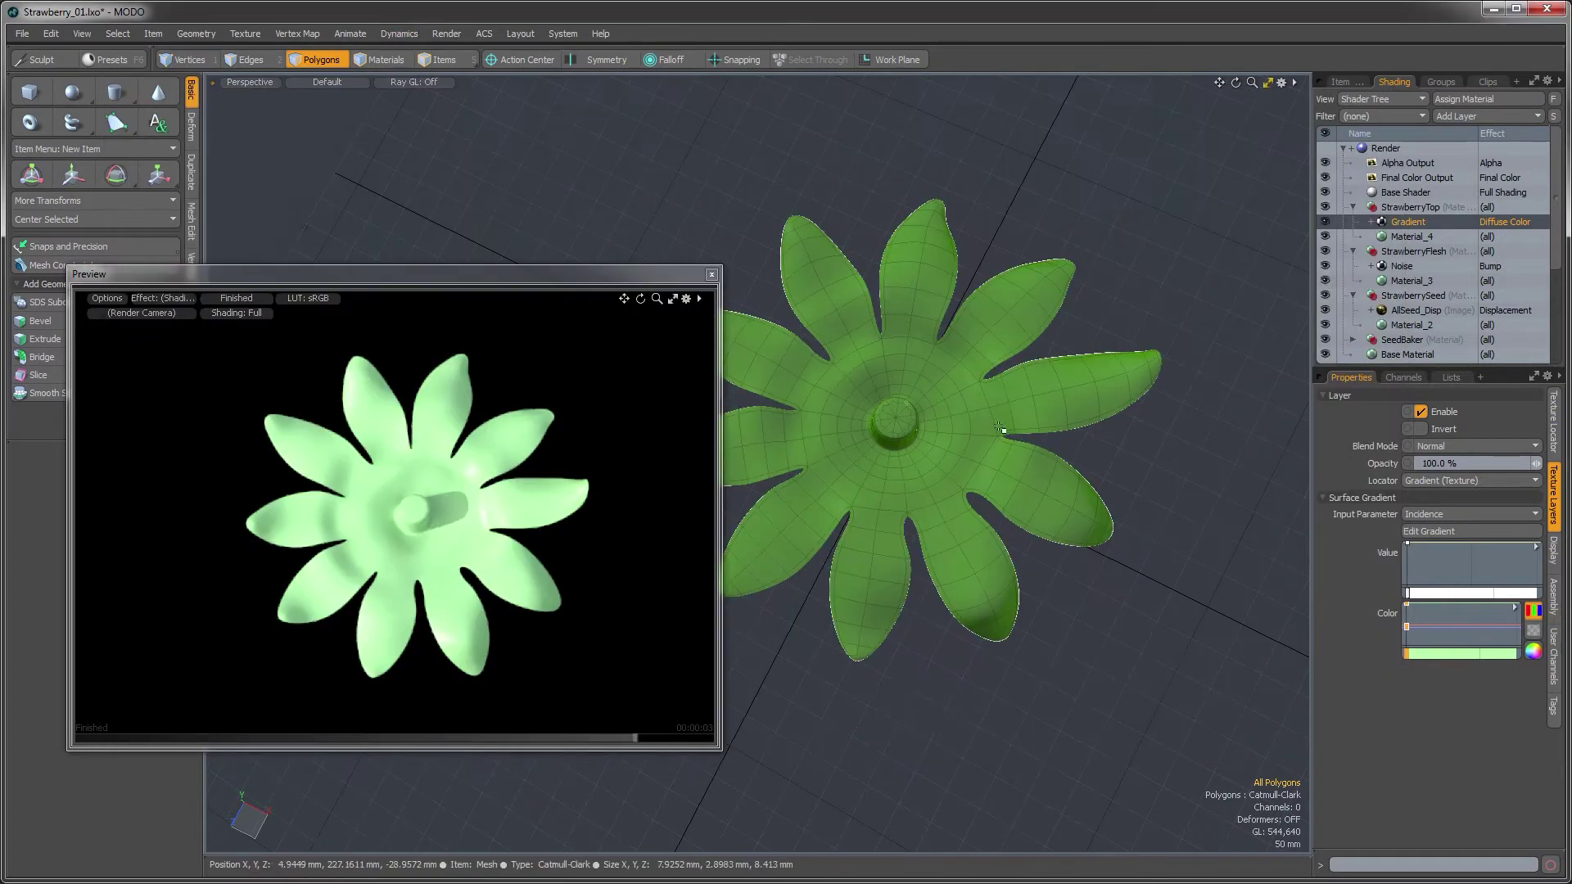
pyautogui.click(1532, 652)
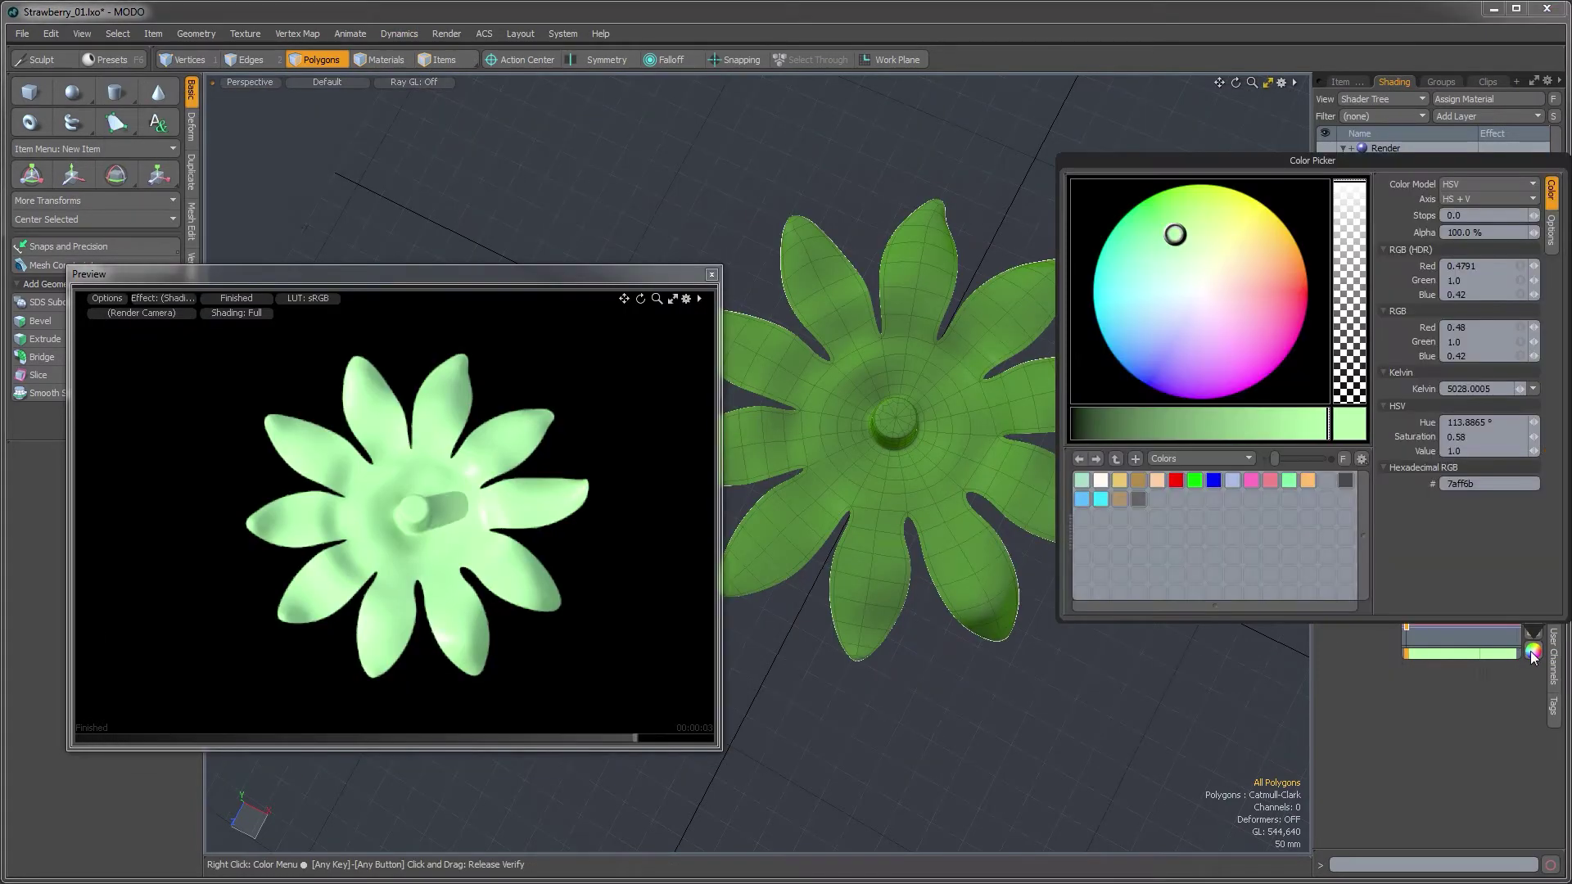
pyautogui.moveTo(1191, 222); pyautogui.dragTo(1191, 206)
pyautogui.moveTo(1220, 418); pyautogui.dragTo(1233, 424)
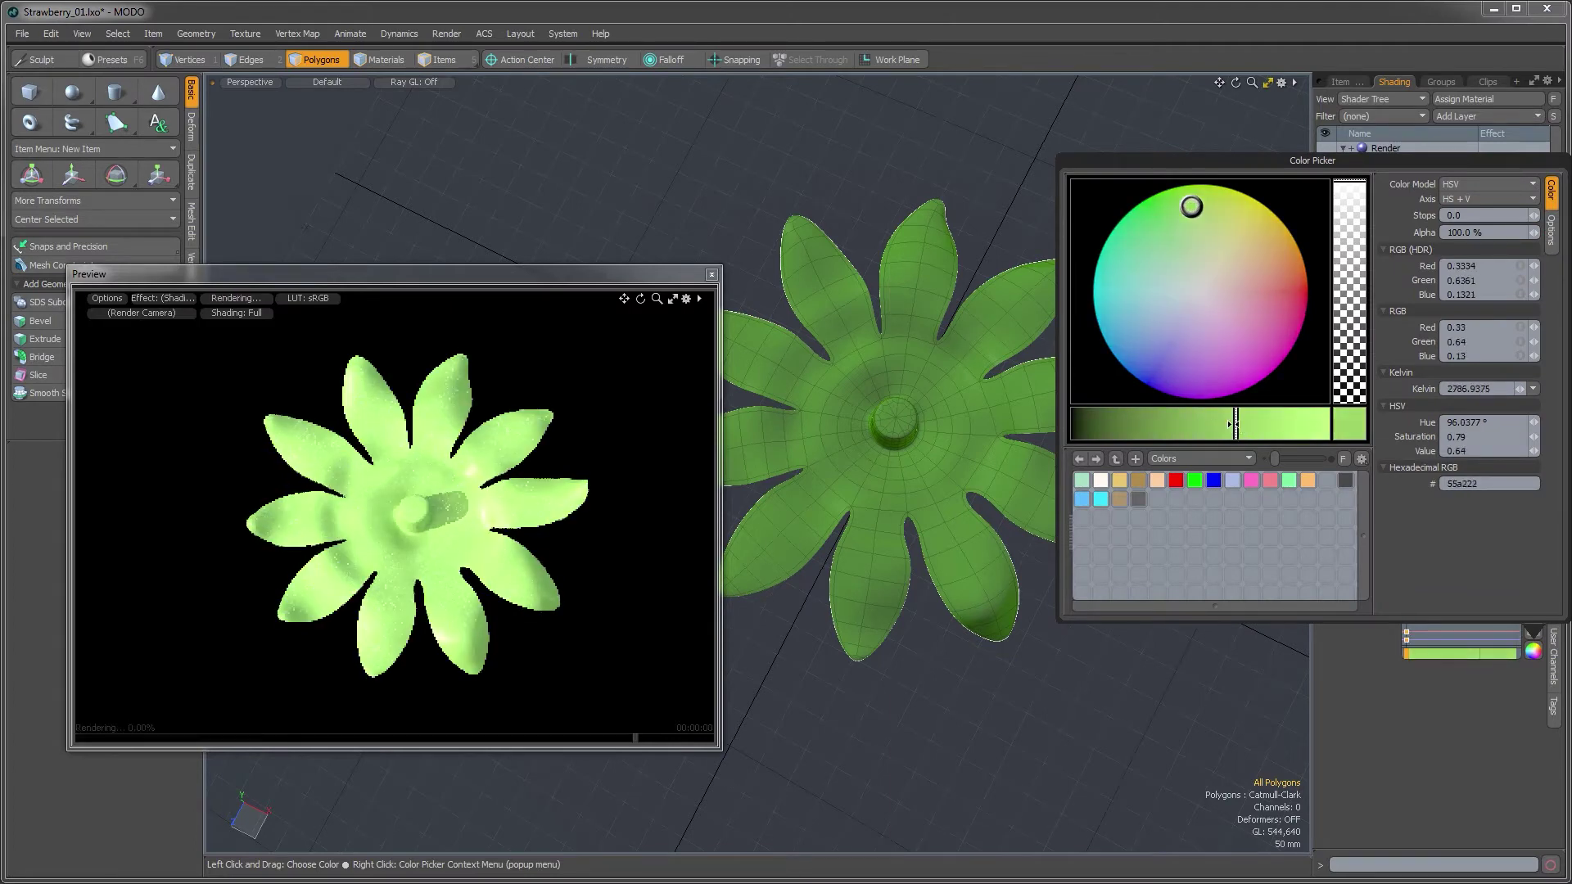
pyautogui.moveTo(1191, 206); pyautogui.dragTo(1194, 194)
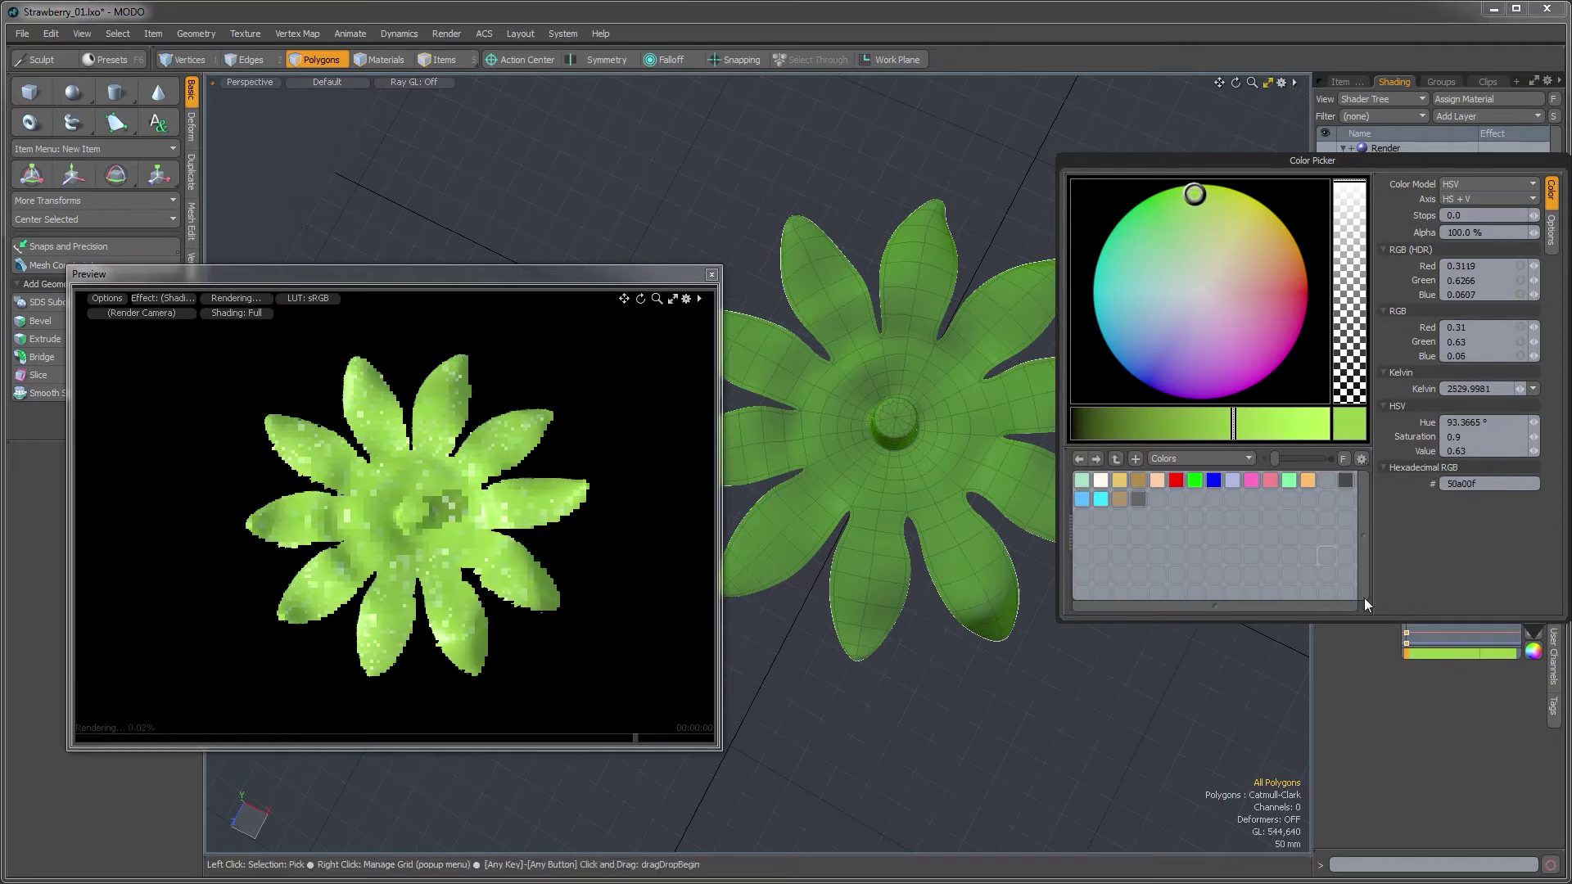
pyautogui.click(1407, 681)
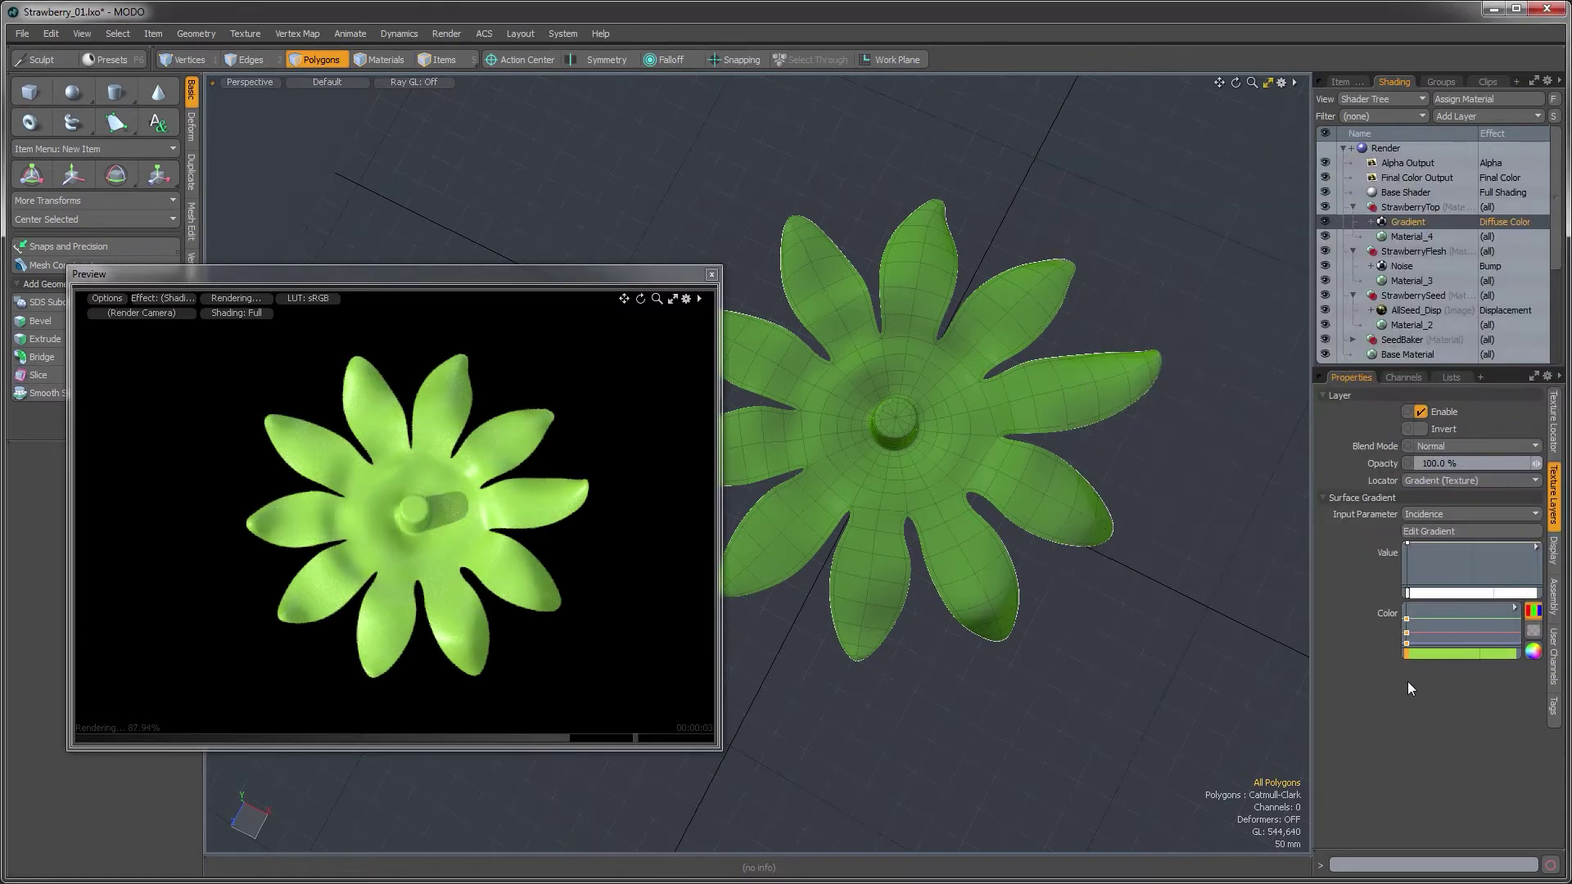
# Open the gradient in the Gradient Editor and set its input parameter to Distance to Locator, keeping the leafy top in view
pyautogui.rightClick(1516, 604)
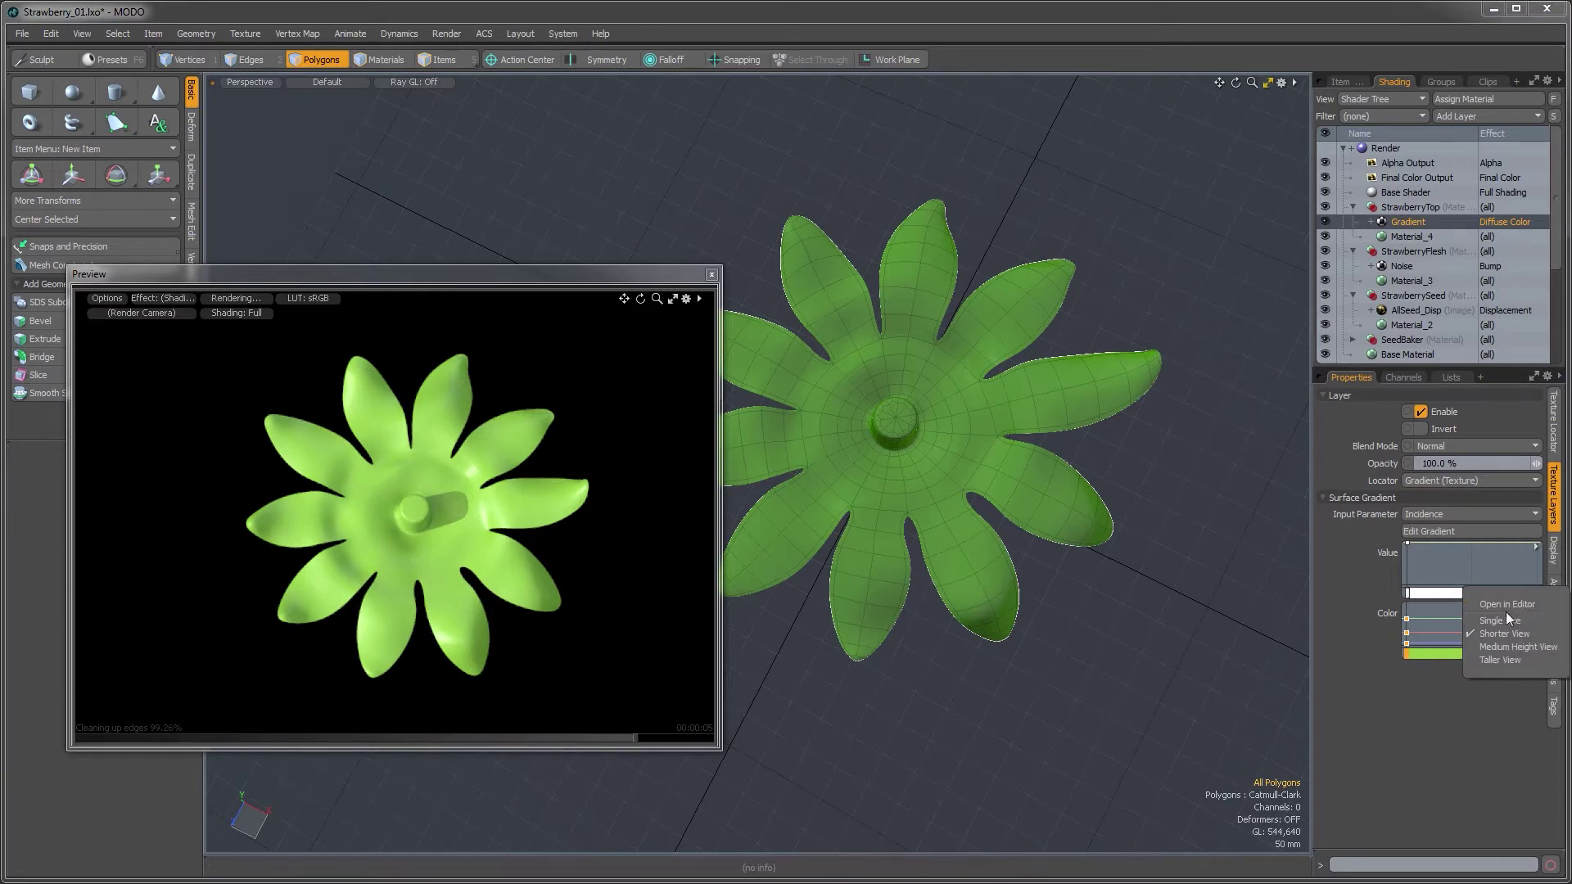
pyautogui.click(1512, 605)
pyautogui.click(1424, 519)
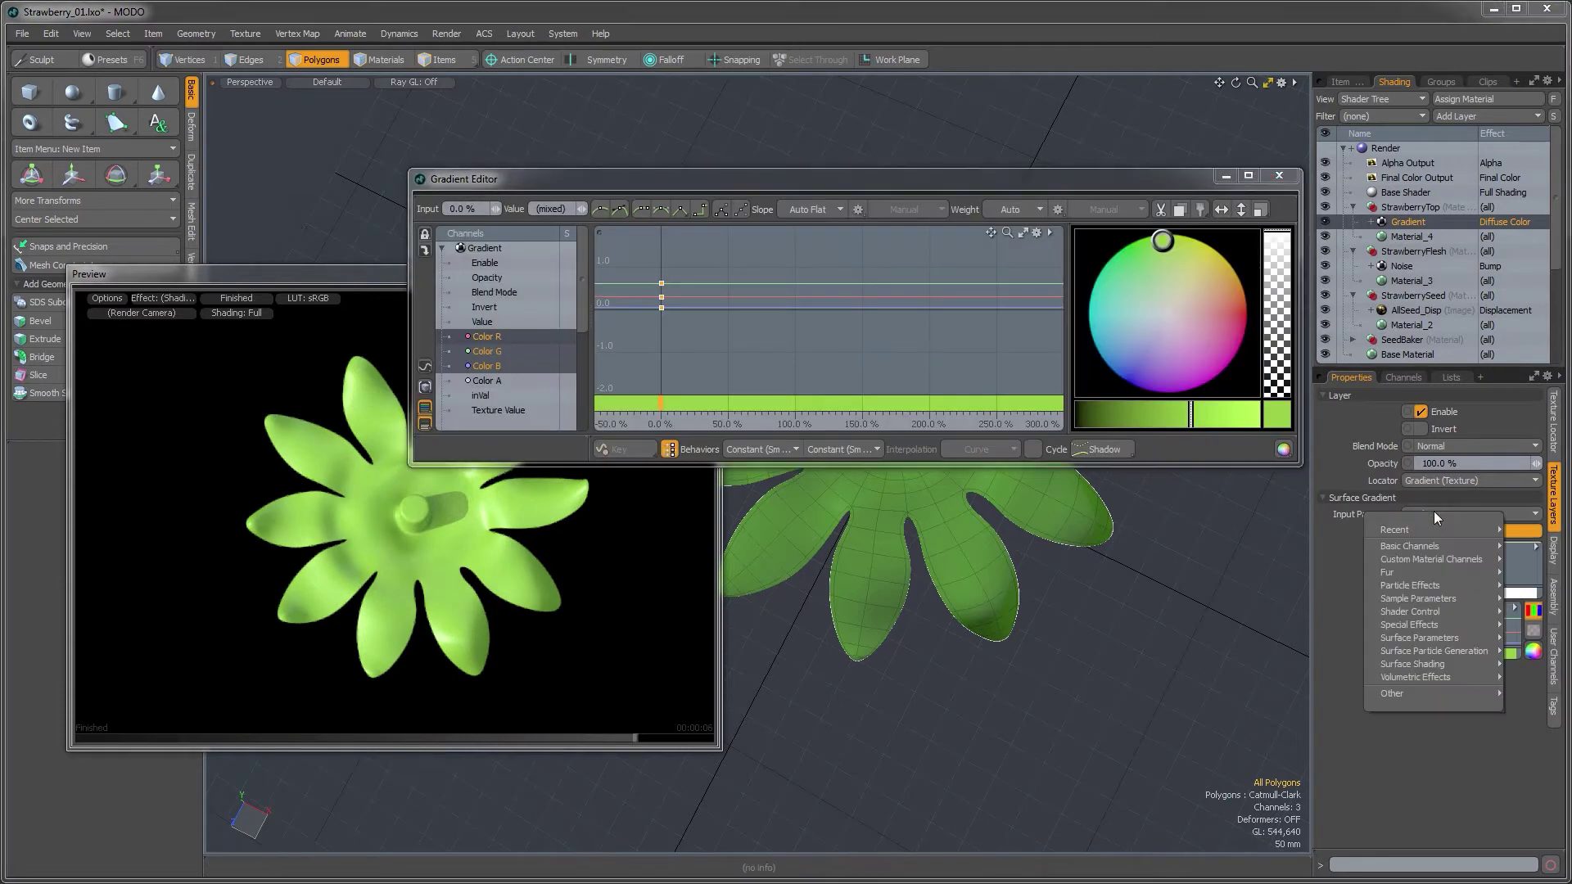
pyautogui.moveTo(1421, 602)
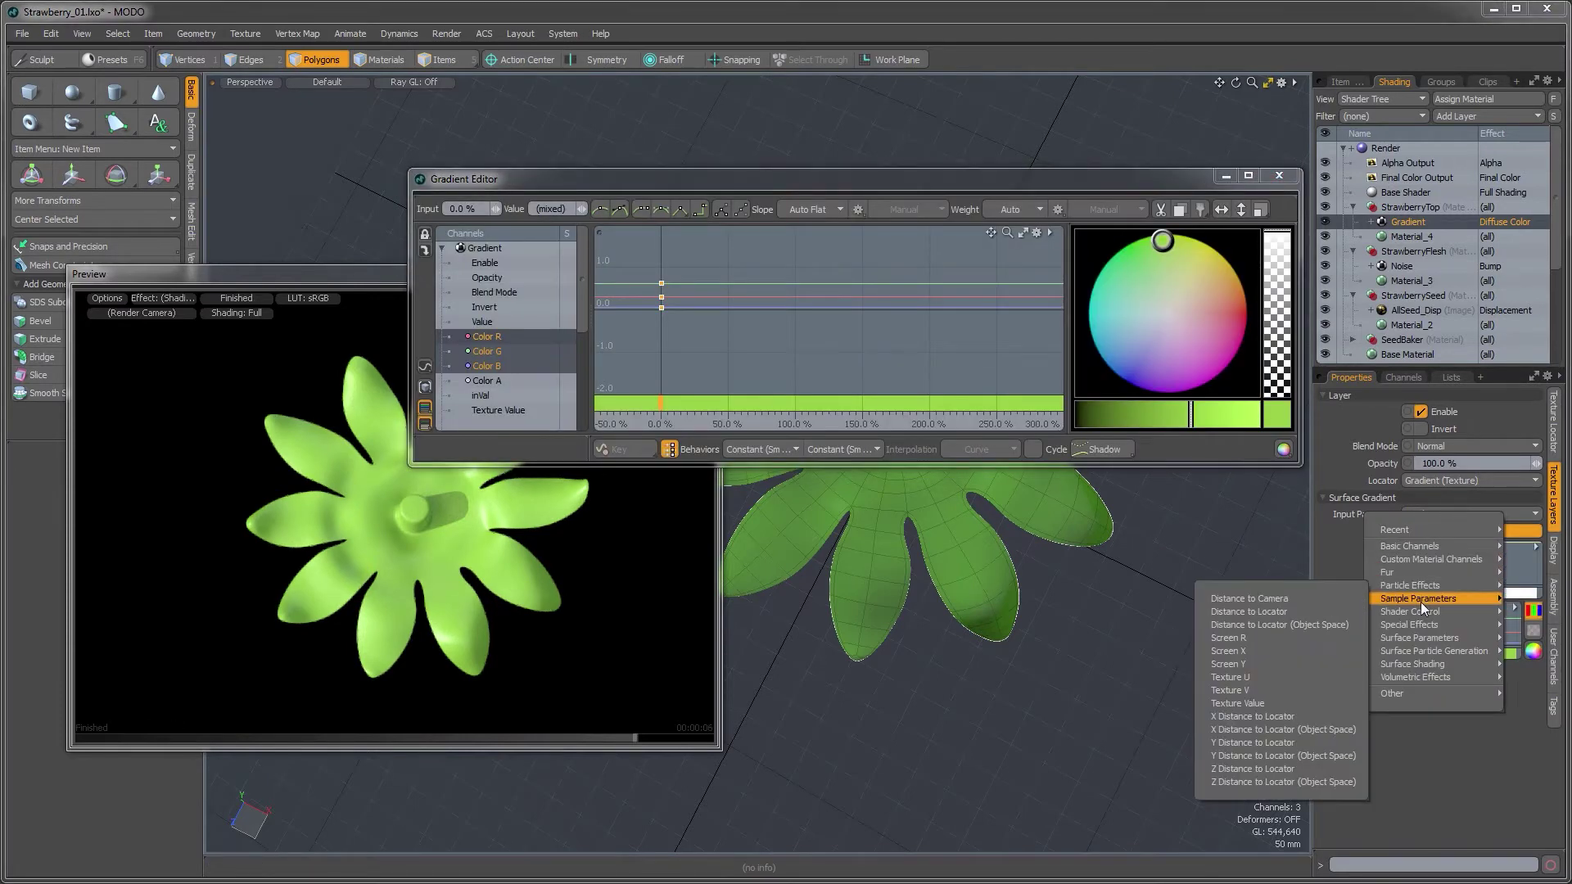
pyautogui.click(1267, 613)
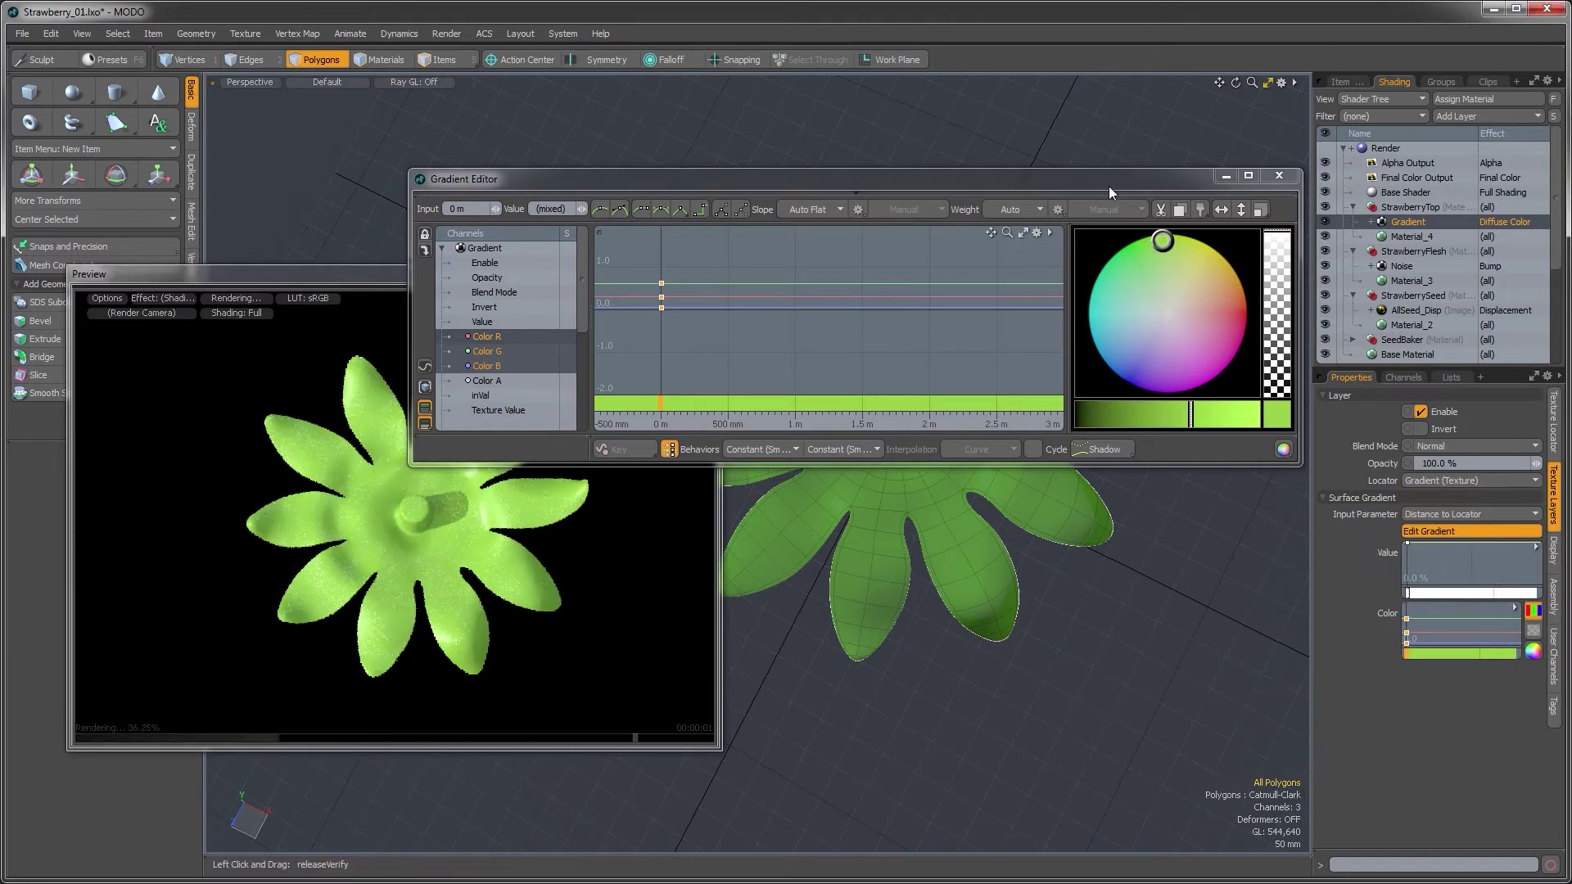
pyautogui.moveTo(1108, 185); pyautogui.dragTo(1132, 528)
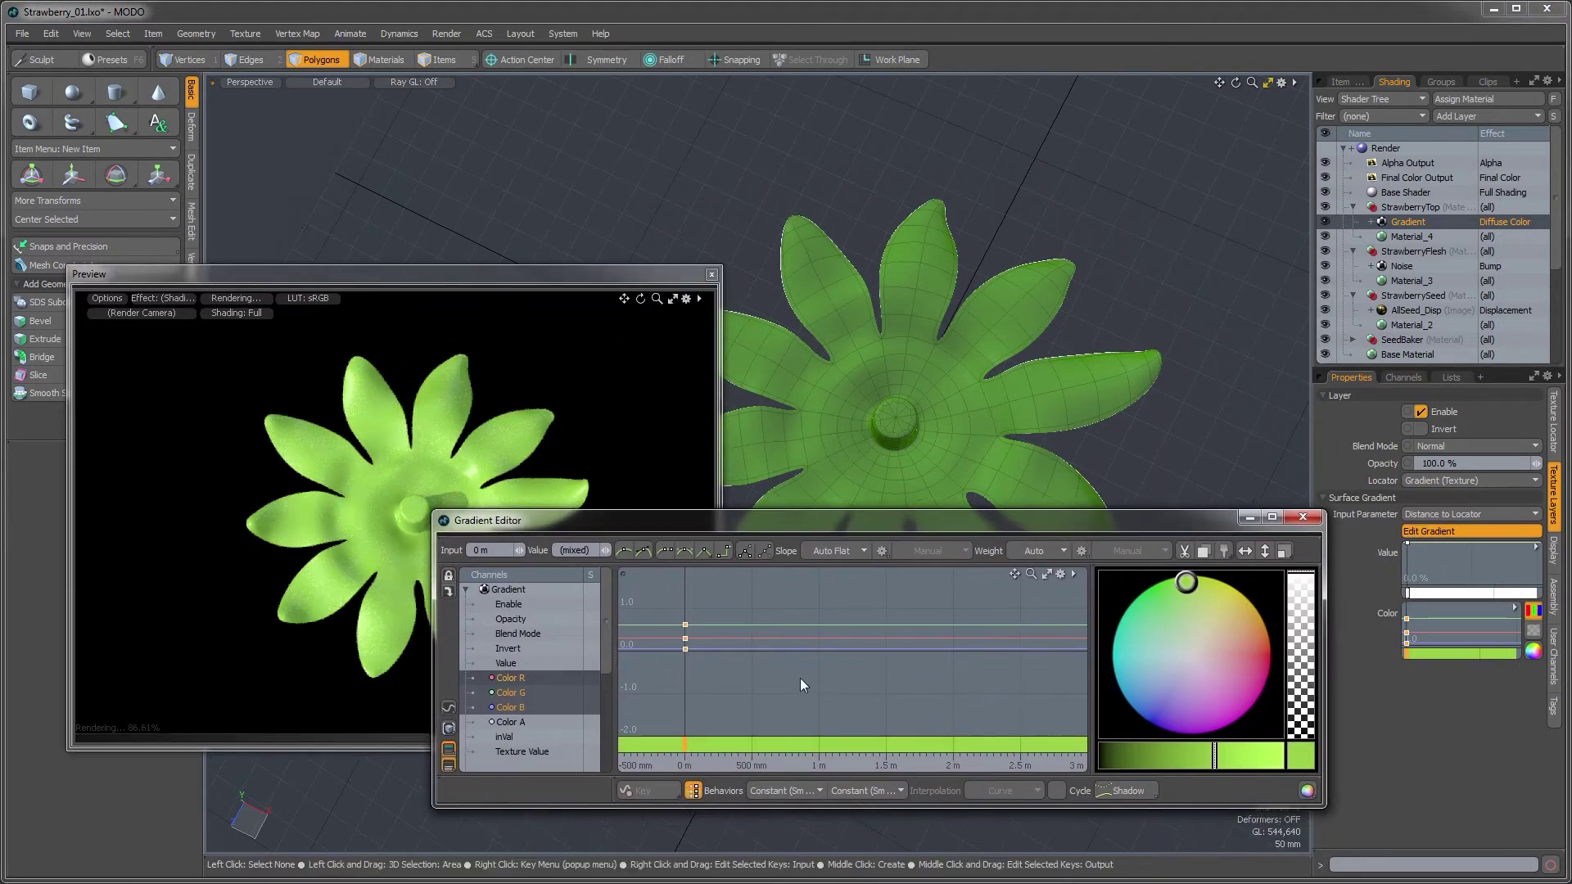
# Add a second key to the gradient's color channels at about 376 mm and fit the curves in the editor
pyautogui.middleClick(735, 656)
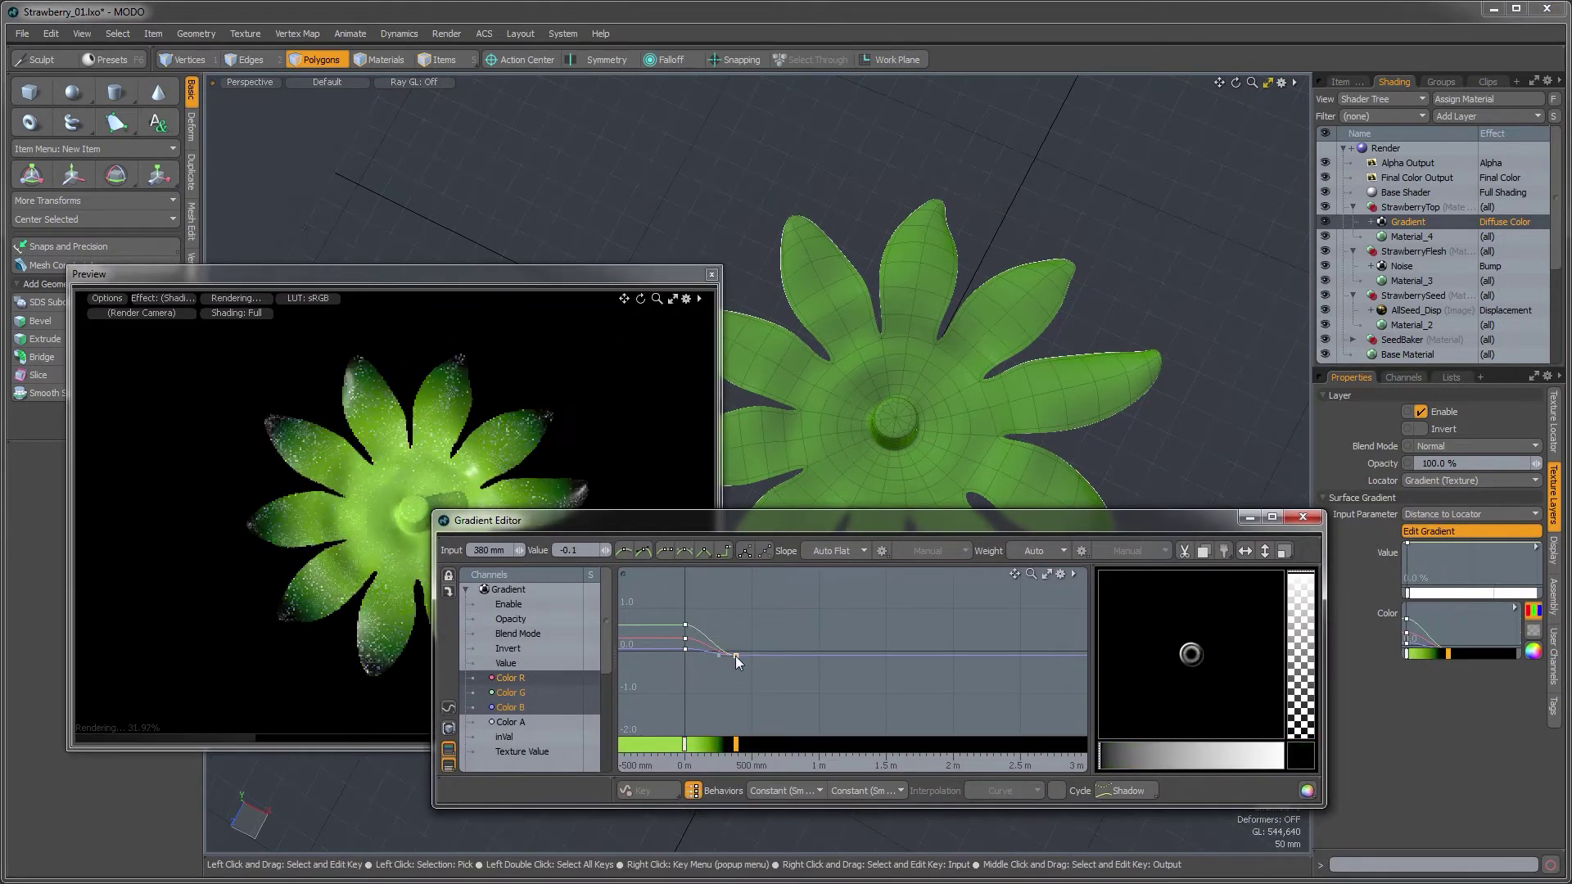
pyautogui.moveTo(744, 532); pyautogui.dragTo(882, 457)
pyautogui.press('a')
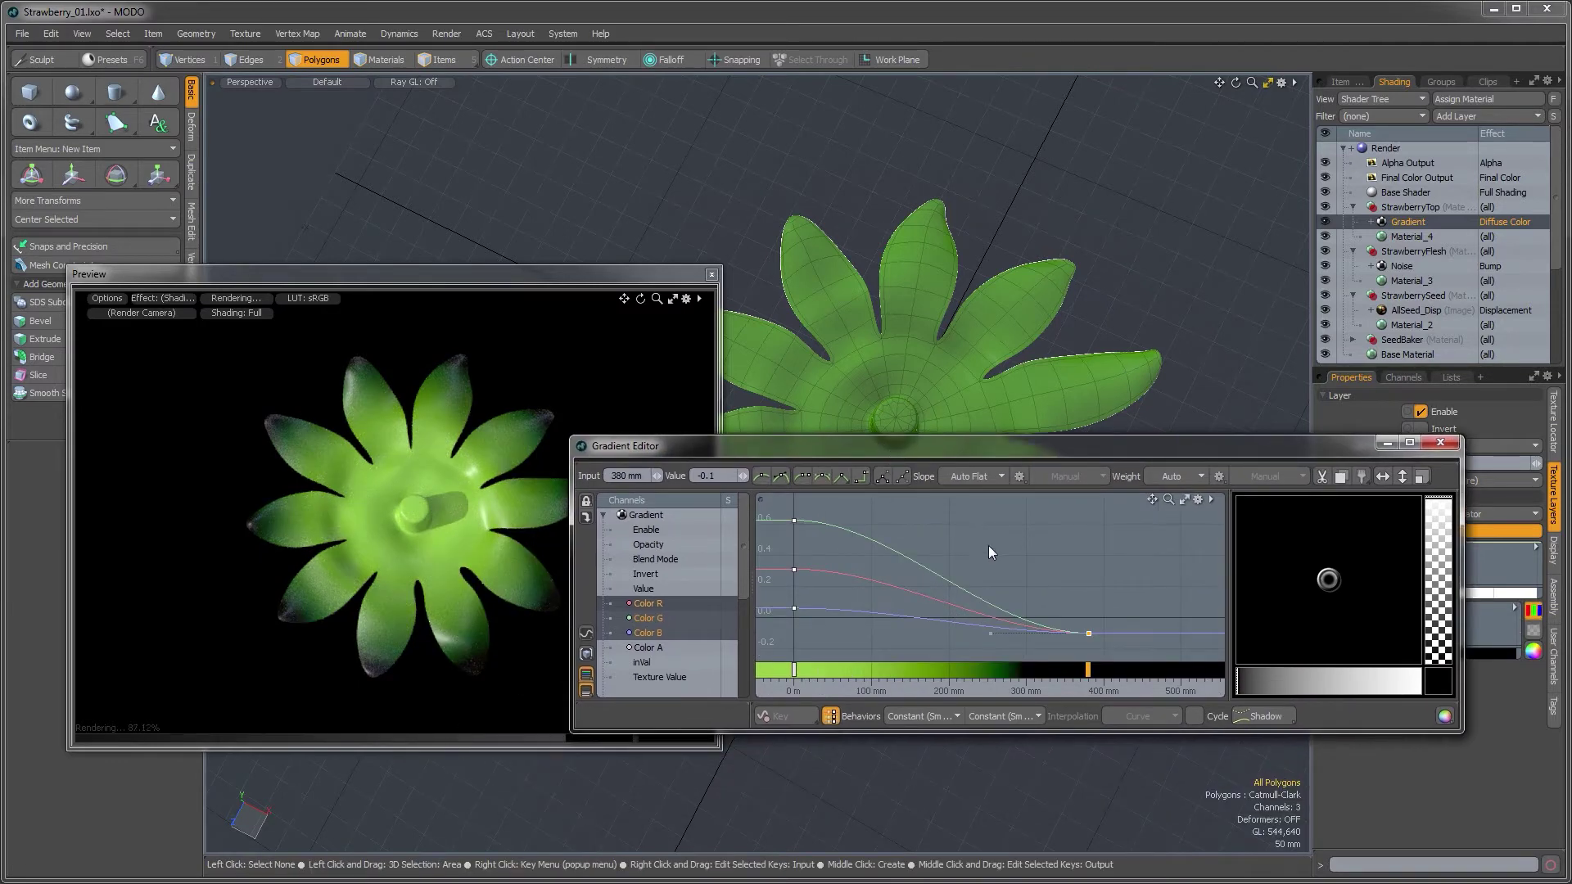
pyautogui.moveTo(1087, 670); pyautogui.dragTo(1085, 670)
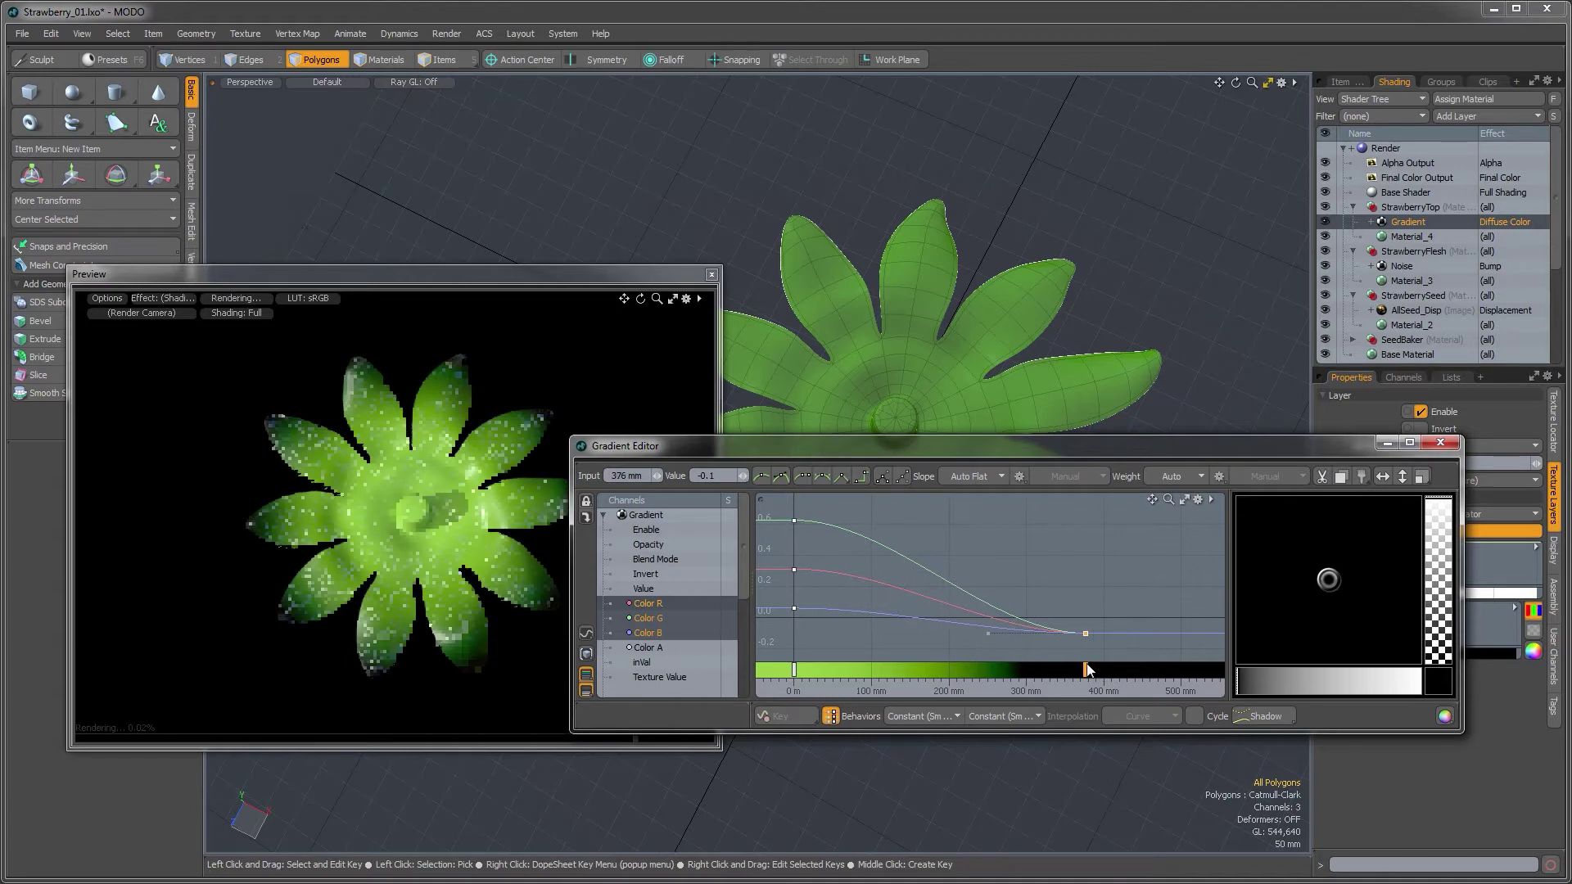
# Add a middle gradient key at about 180 mm, color the 376 mm key dark bluish green, and darken the middle key
pyautogui.middleClick(936, 599)
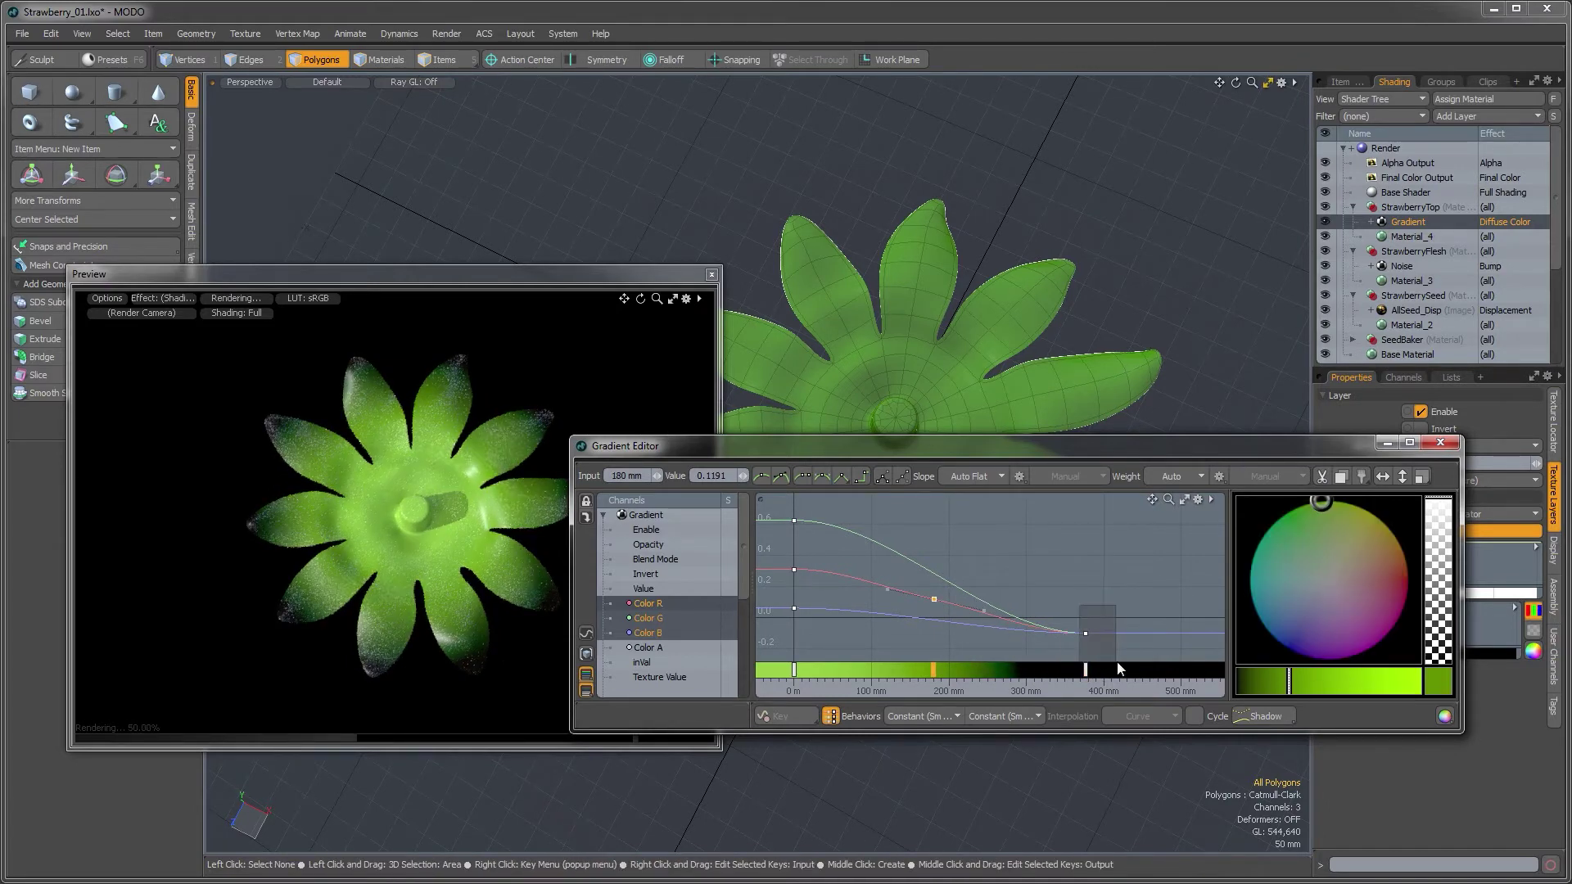
pyautogui.moveTo(1080, 606); pyautogui.dragTo(1116, 662)
pyautogui.moveTo(1310, 613)
pyautogui.mouseDown()
pyautogui.moveTo(1328, 579)
pyautogui.moveTo(1299, 569)
pyautogui.moveTo(1285, 526)
pyautogui.mouseUp()
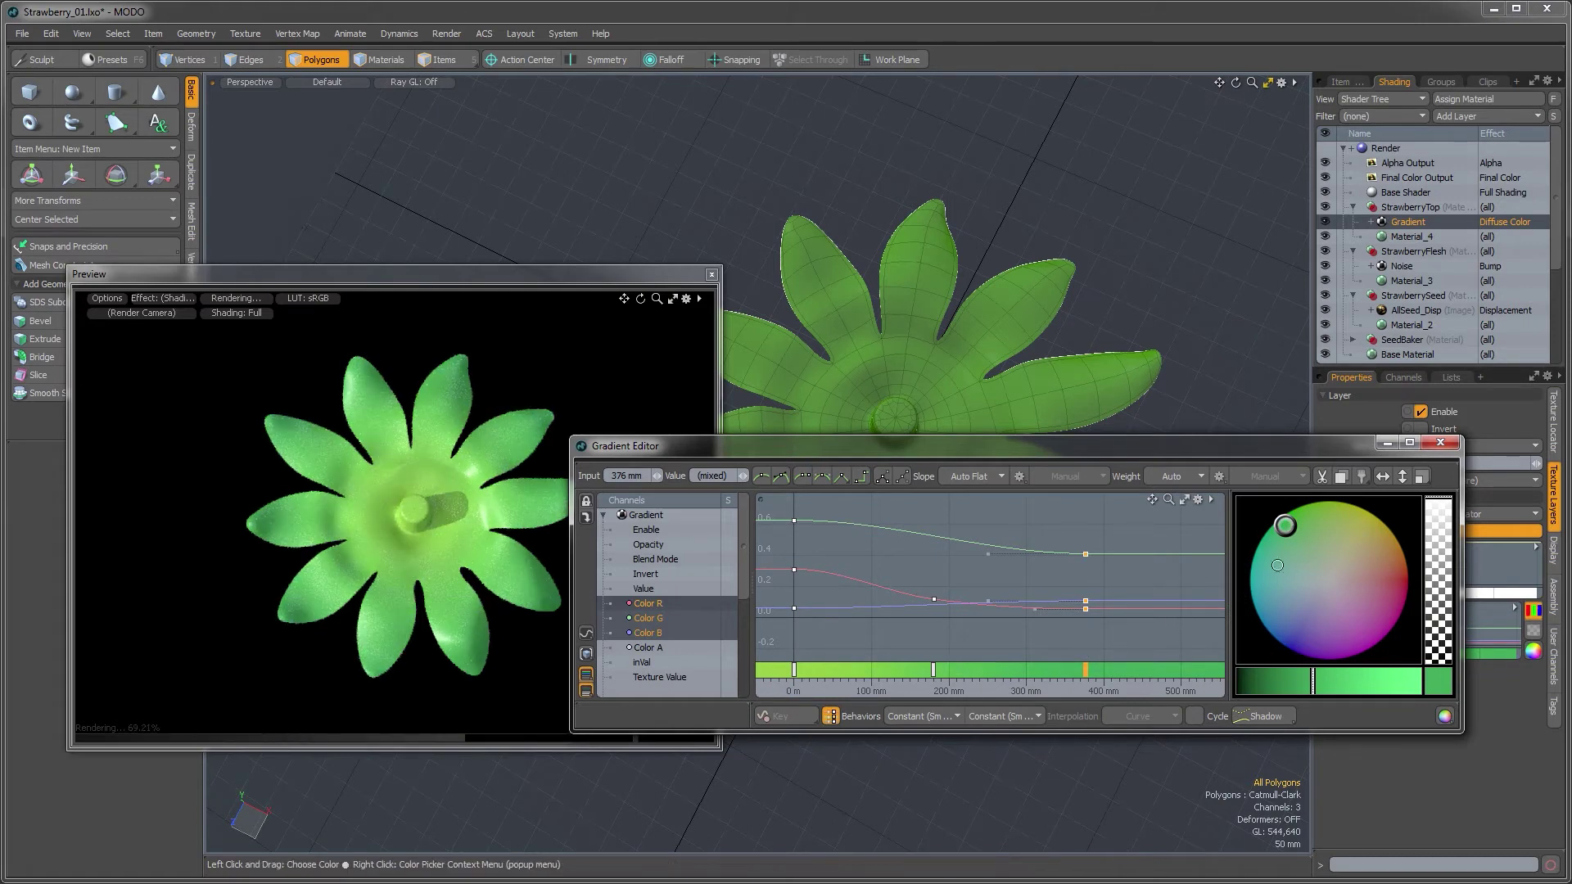
pyautogui.moveTo(1291, 678); pyautogui.dragTo(1271, 672)
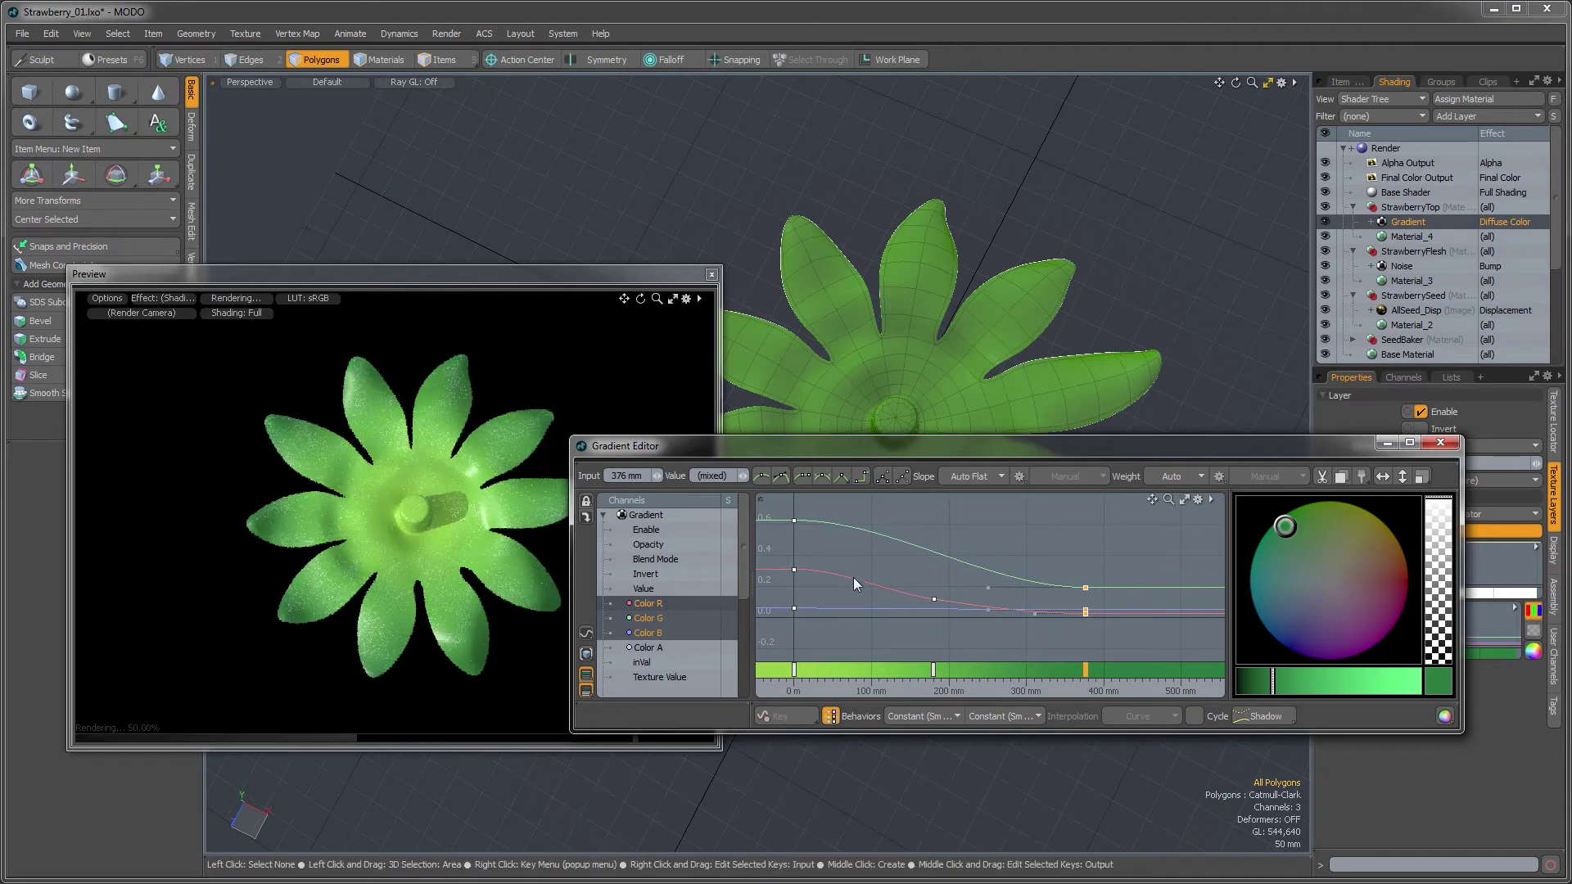
pyautogui.click(936, 600)
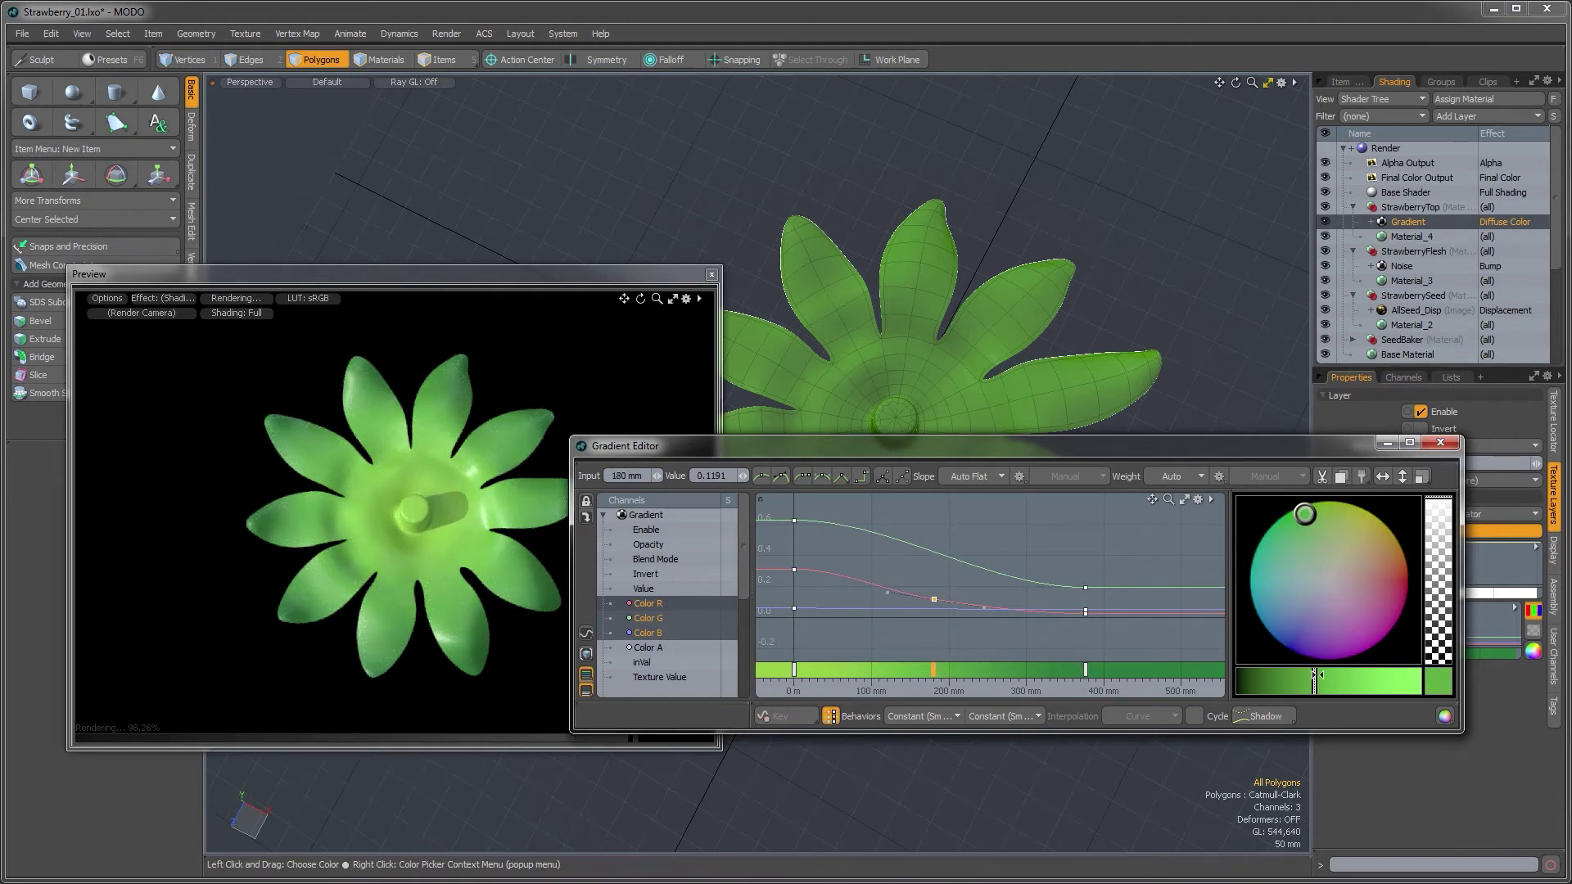
pyautogui.moveTo(1313, 679)
pyautogui.mouseDown()
pyautogui.moveTo(1335, 679)
pyautogui.moveTo(1301, 678)
pyautogui.mouseUp()
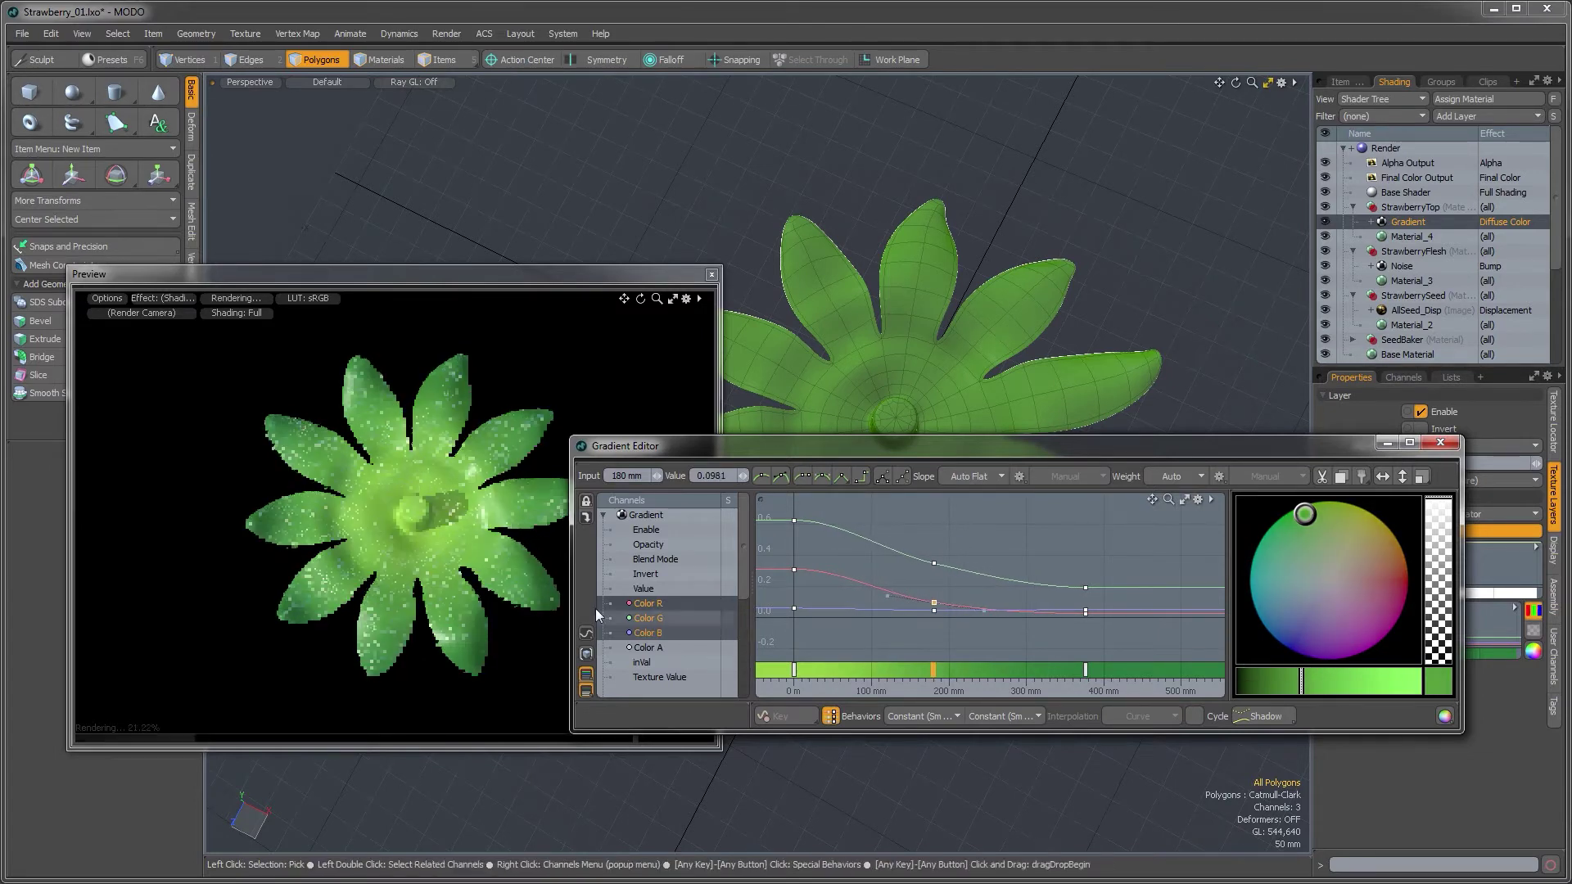
# Turn the gradient key at 0 m light grey and place an extra yellow-green key beside it at about 46 mm
pyautogui.middleClick(803, 673)
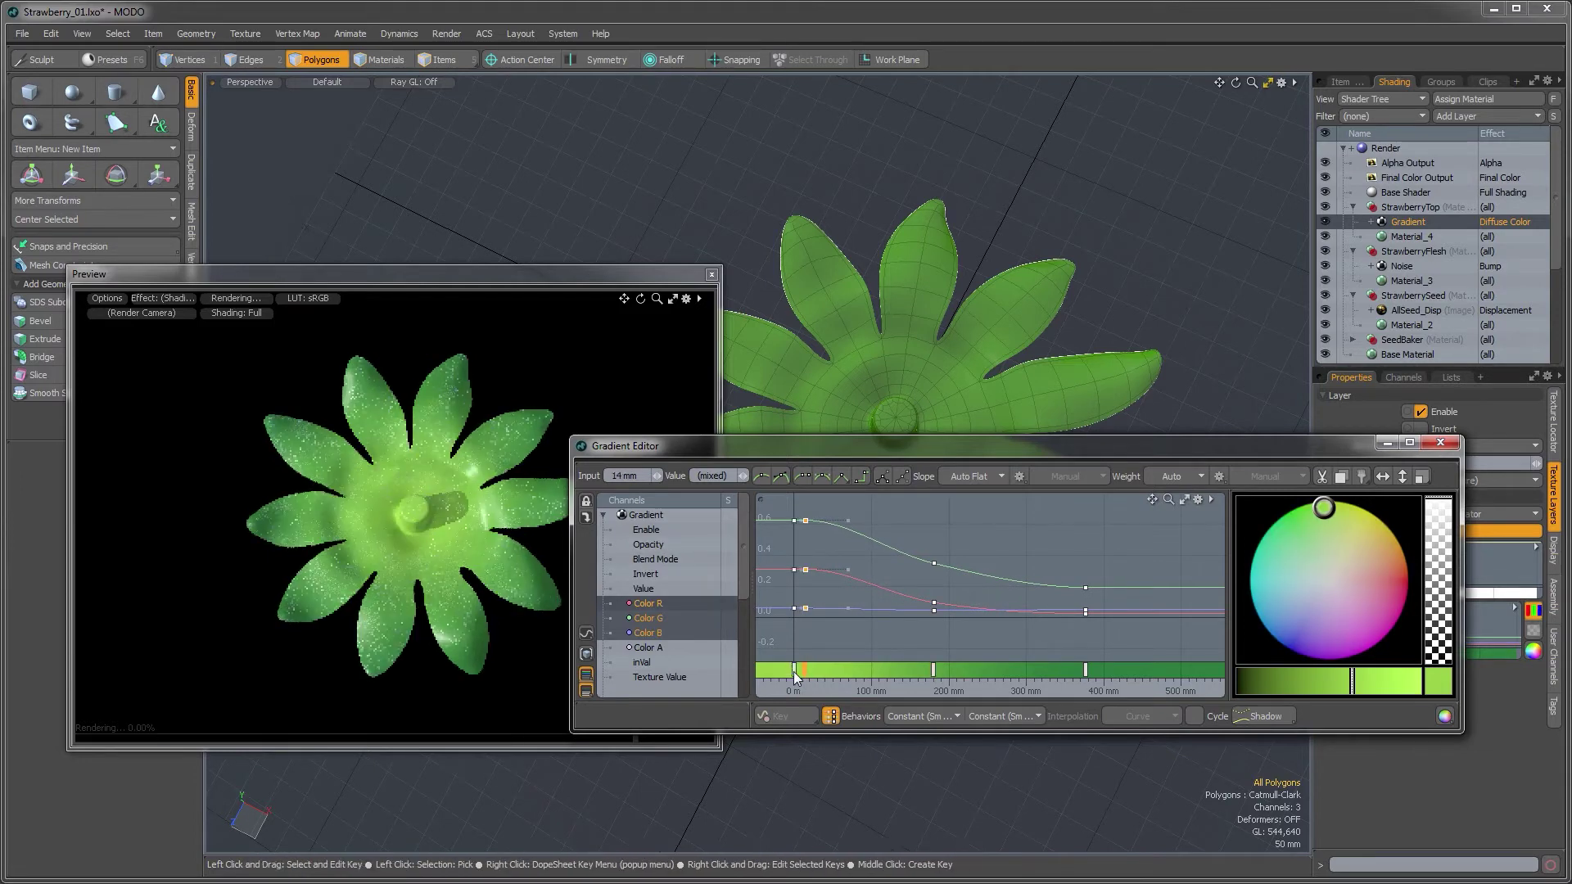
pyautogui.click(794, 673)
pyautogui.click(1327, 581)
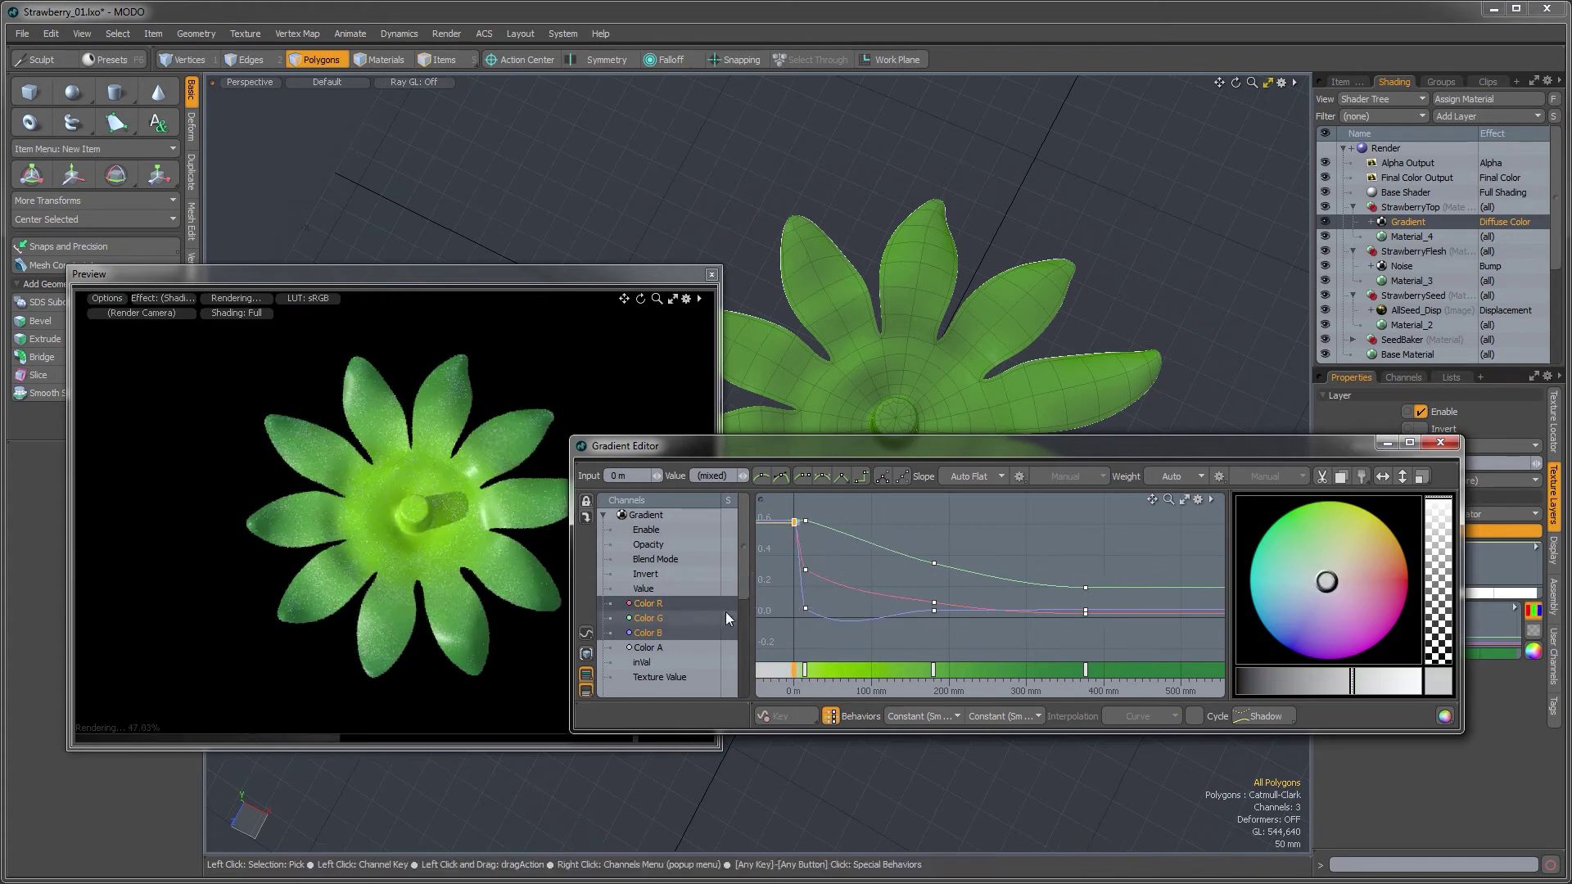
pyautogui.click(804, 671)
pyautogui.moveTo(803, 669); pyautogui.dragTo(829, 669)
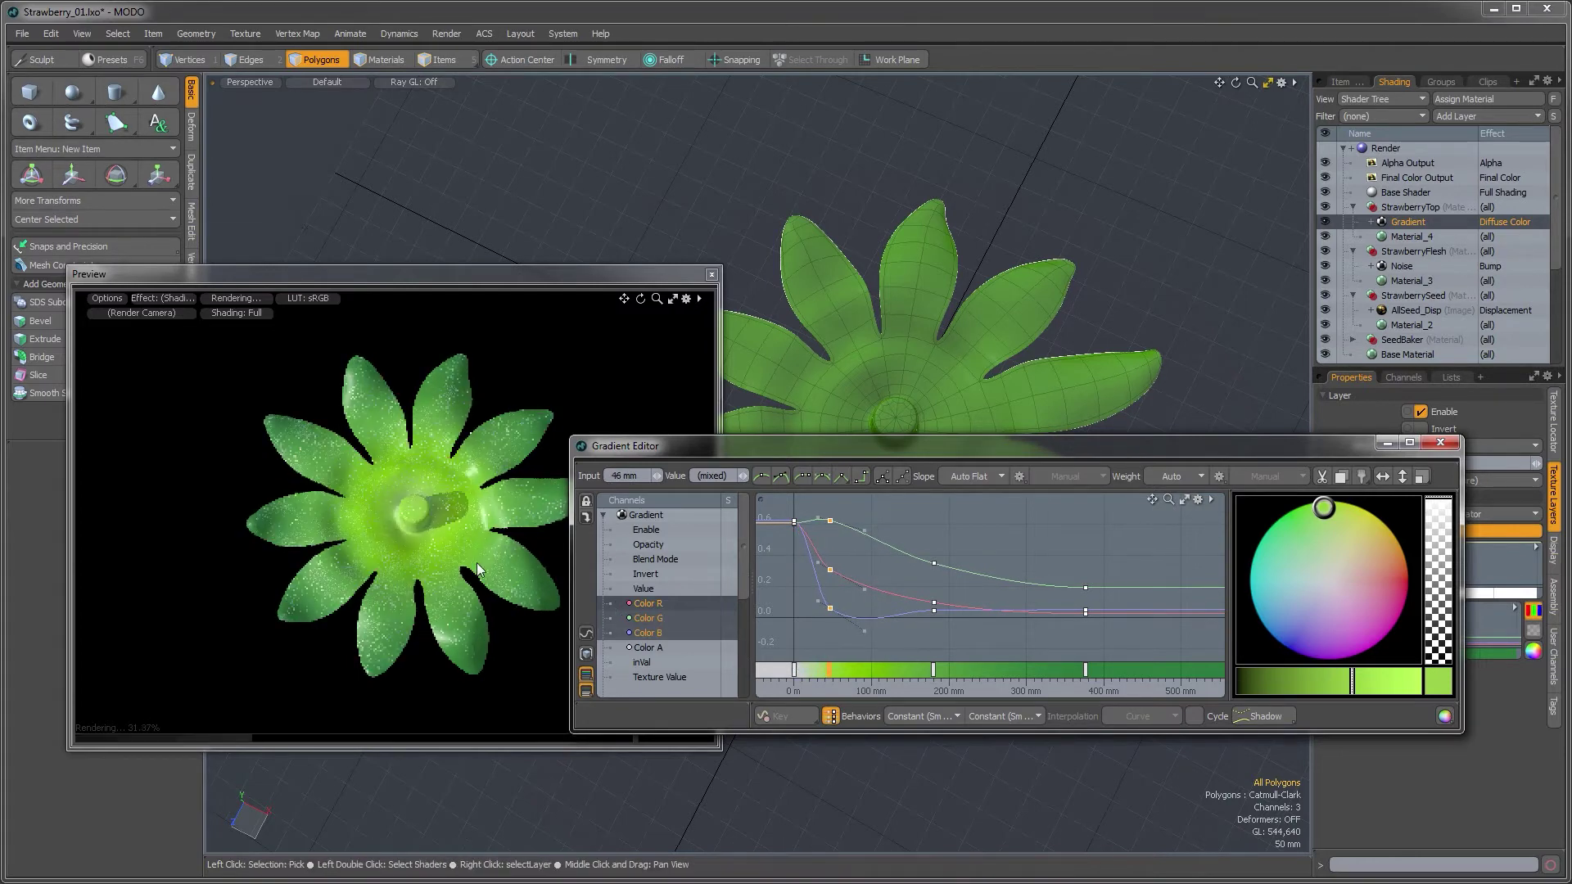
# Move the Gradient texture out of the Texture Group in the item list so its locator shows on the leafy top
pyautogui.moveTo(851, 452); pyautogui.dragTo(895, 552)
pyautogui.keyDown('alt'); pyautogui.moveTo(1130, 204); pyautogui.dragTo(1186, 112); pyautogui.keyUp('alt')
pyautogui.click(1343, 81)
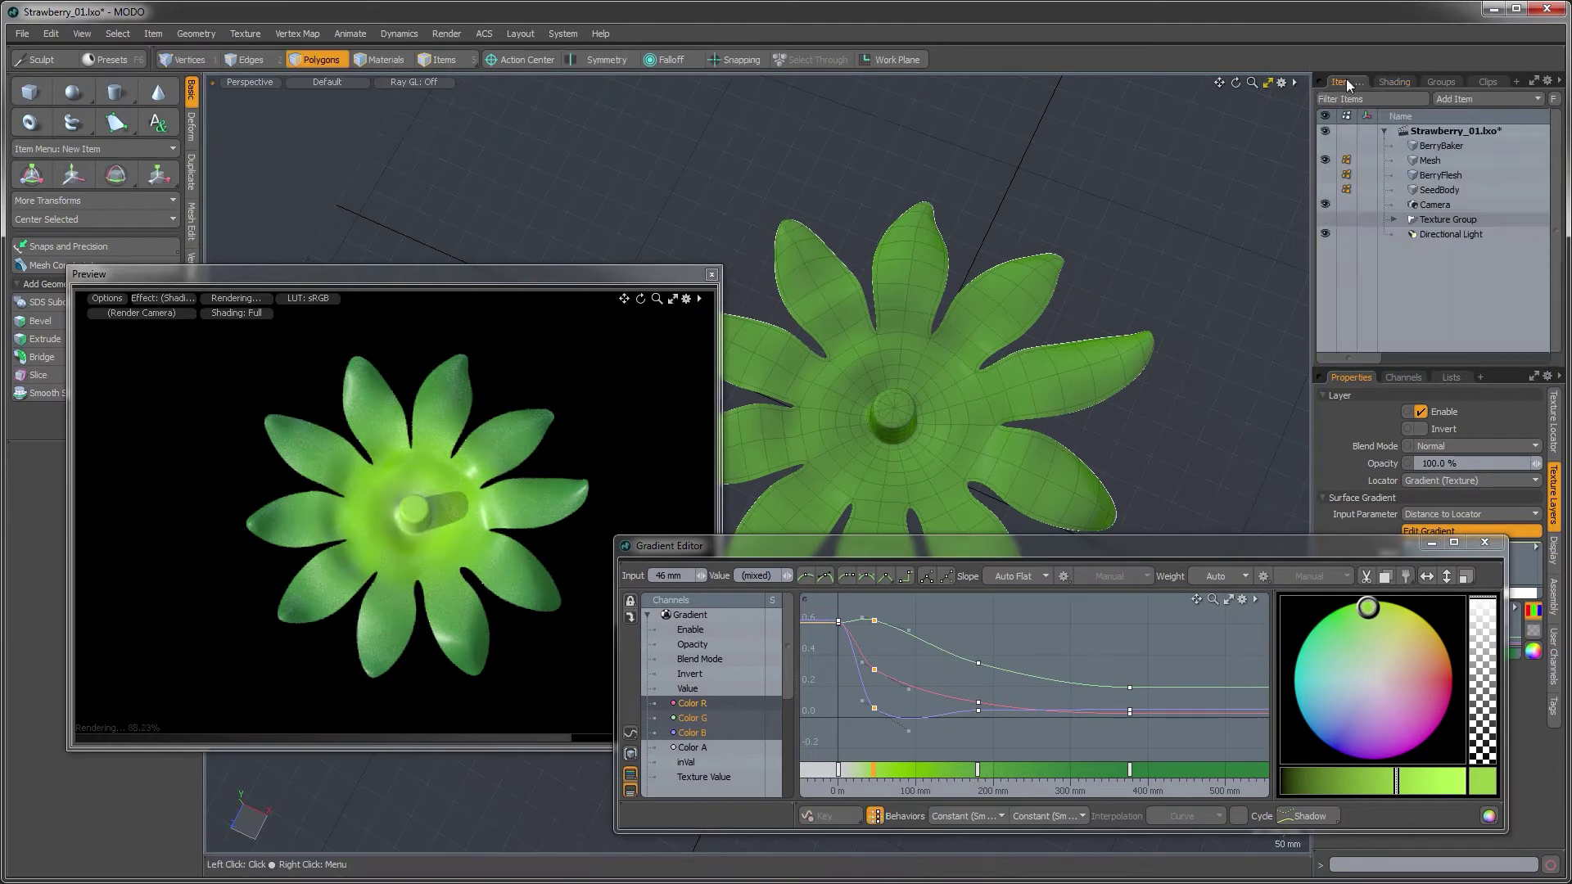
pyautogui.click(1395, 220)
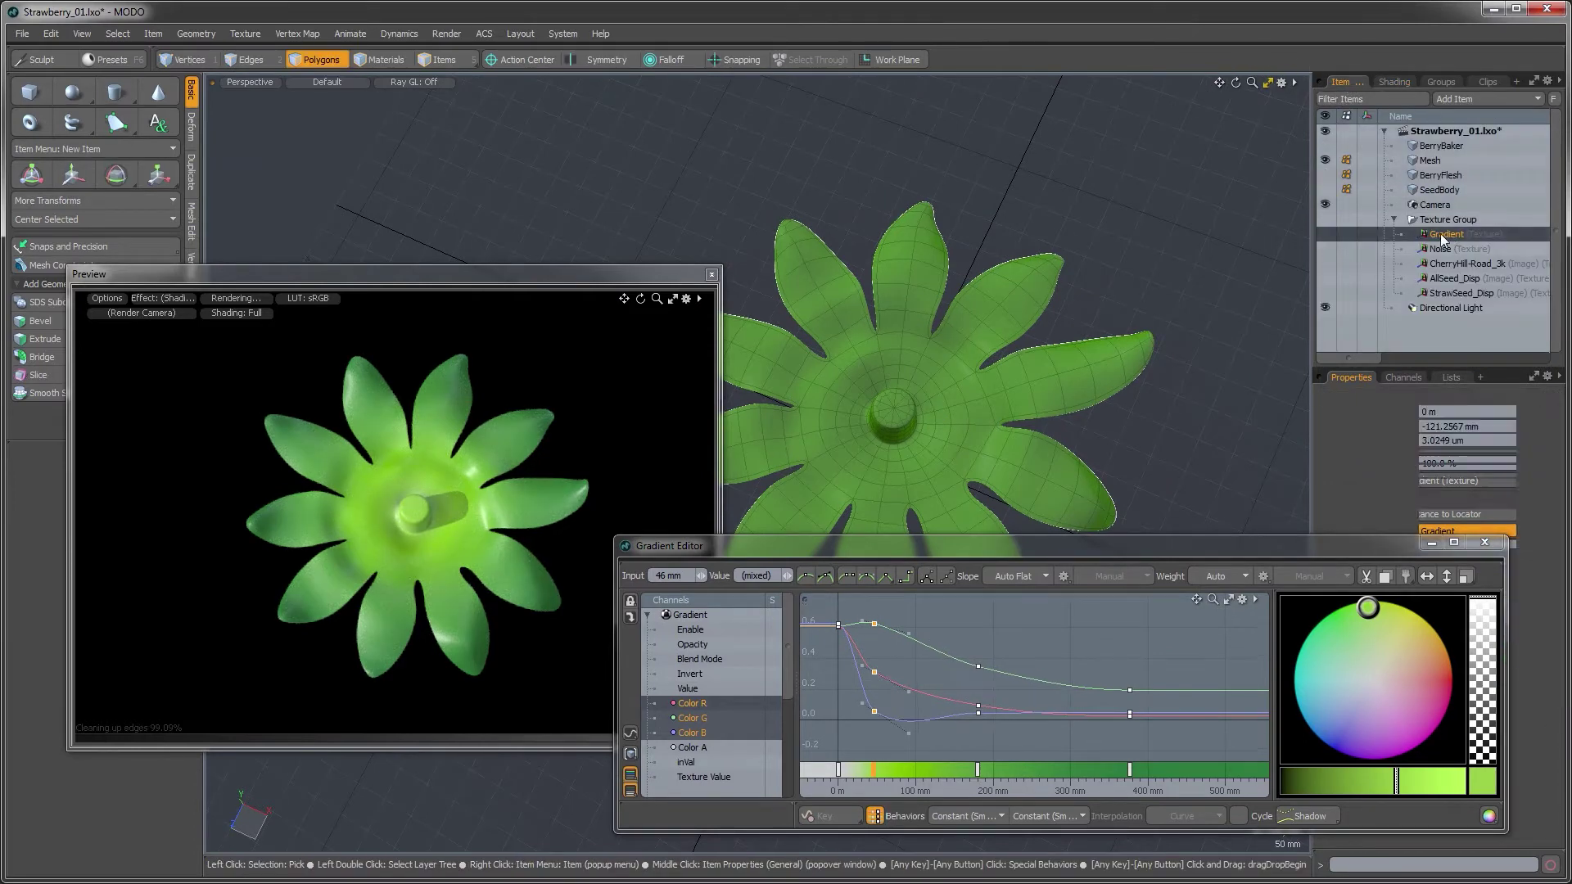
pyautogui.moveTo(1440, 233); pyautogui.dragTo(1440, 217)
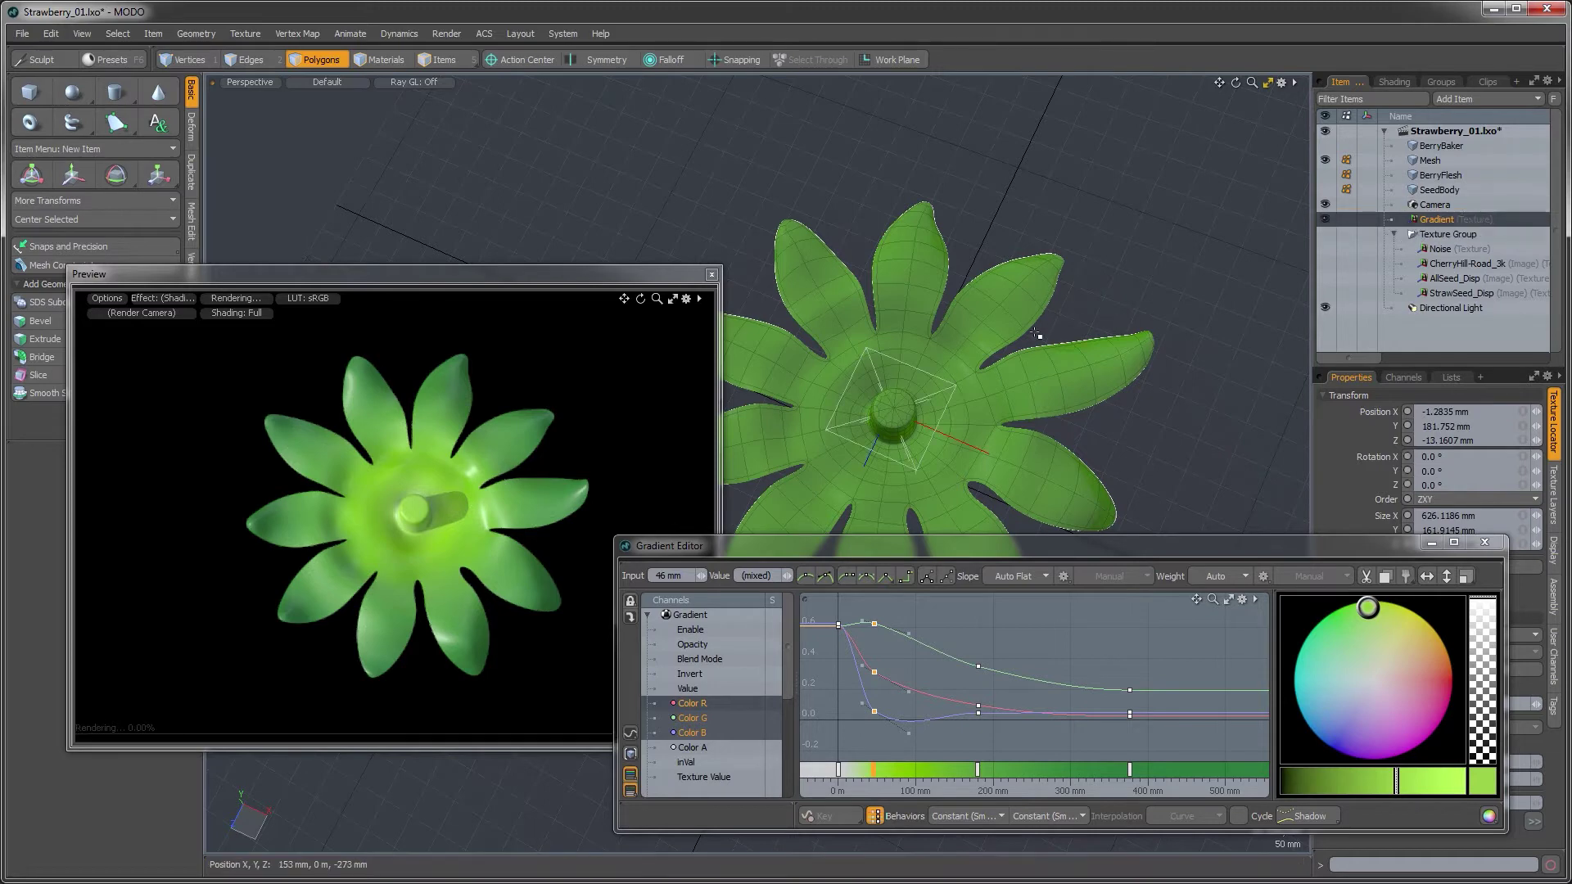
pyautogui.keyDown('alt'); pyautogui.moveTo(950, 385); pyautogui.dragTo(917, 400); pyautogui.keyUp('alt')
pyautogui.press('w')
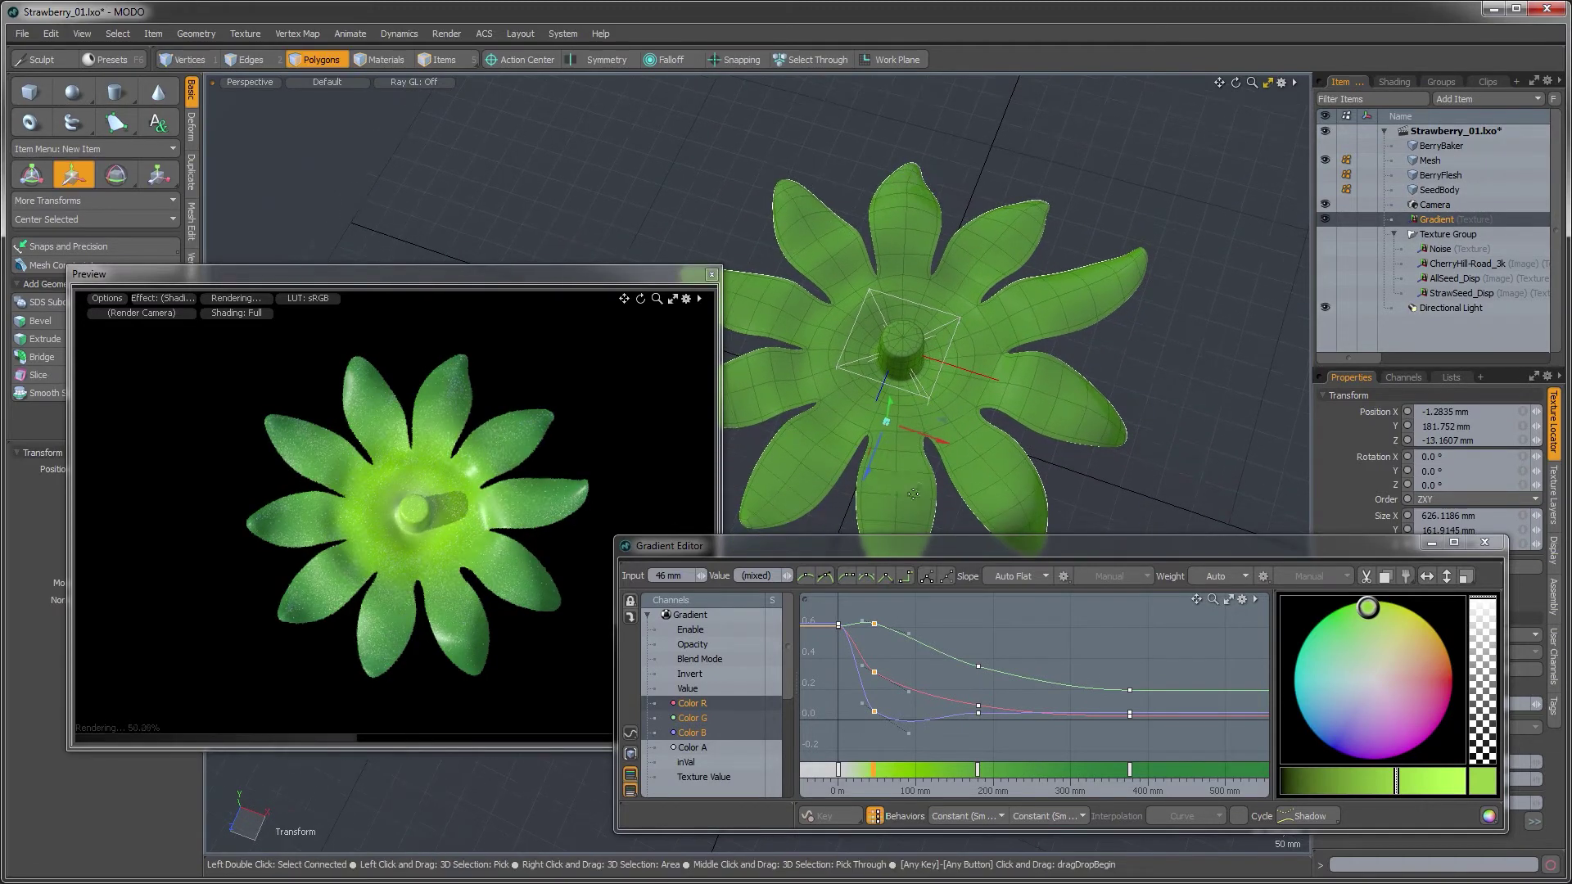
pyautogui.moveTo(919, 487); pyautogui.dragTo(928, 501)
pyautogui.hotkey('ctrl', 'z')
pyautogui.press('q')
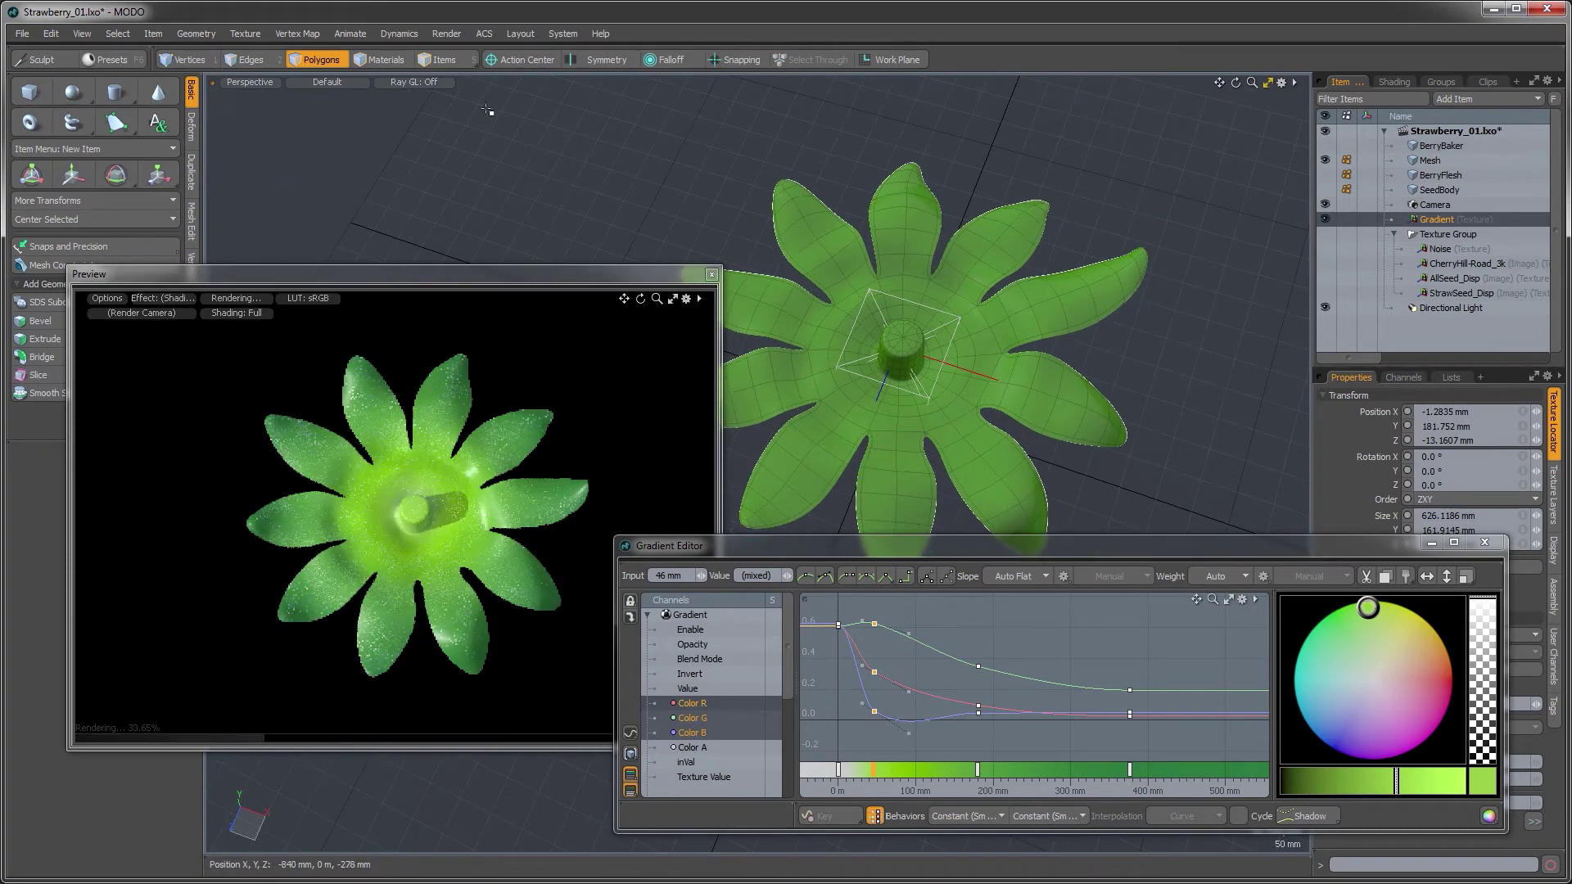
# Move the Gradient texture's locator horizontally to the stem's center, at X 5 mm and Z -6 mm
pyautogui.click(443, 61)
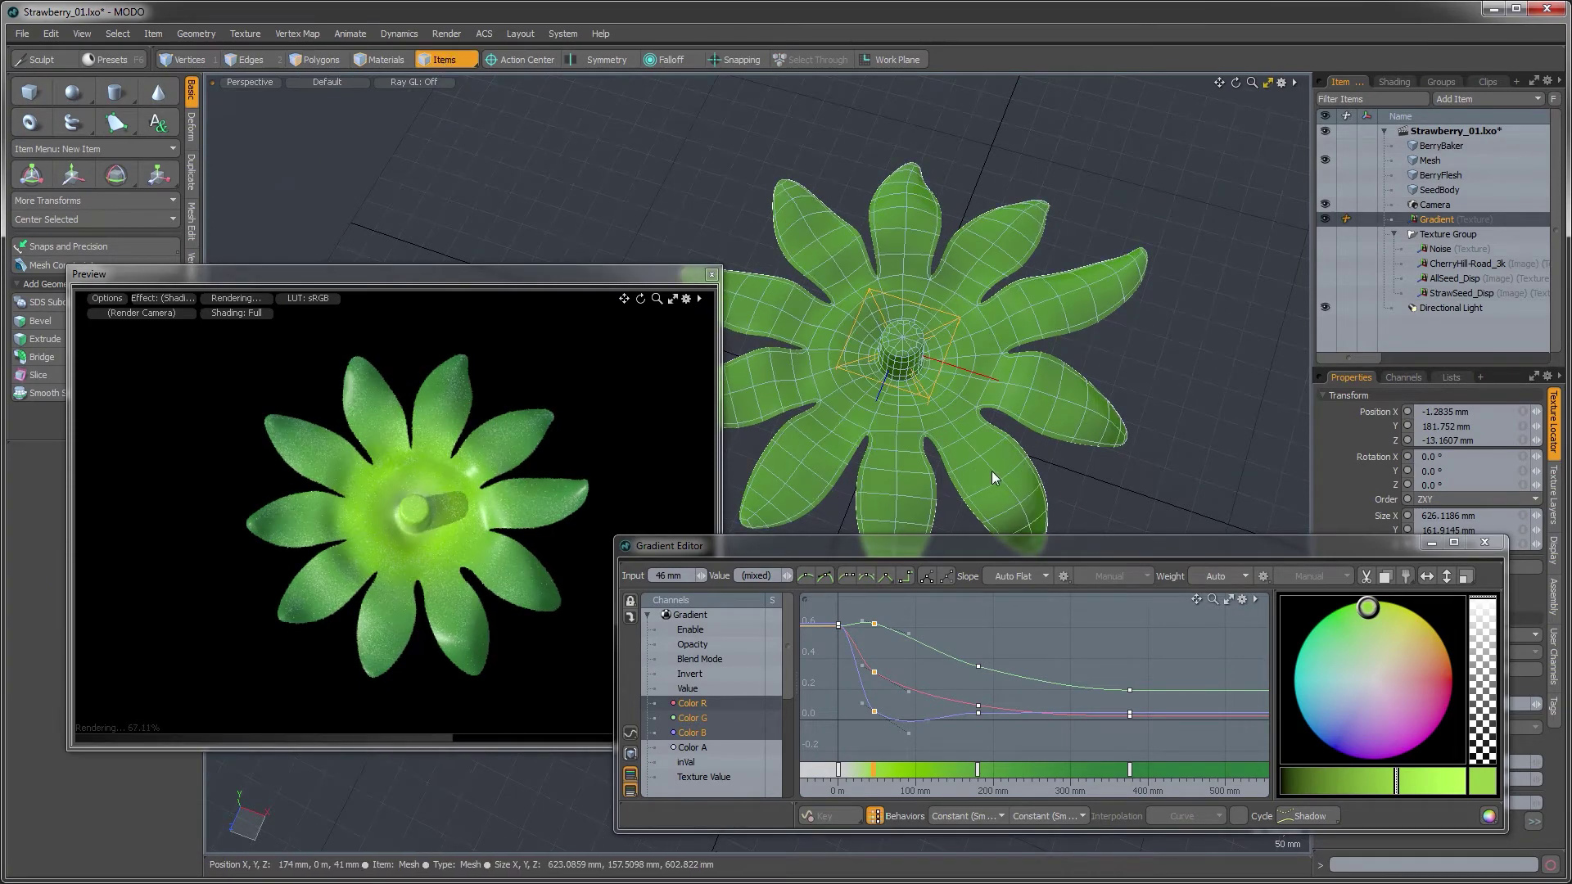
pyautogui.click(970, 454)
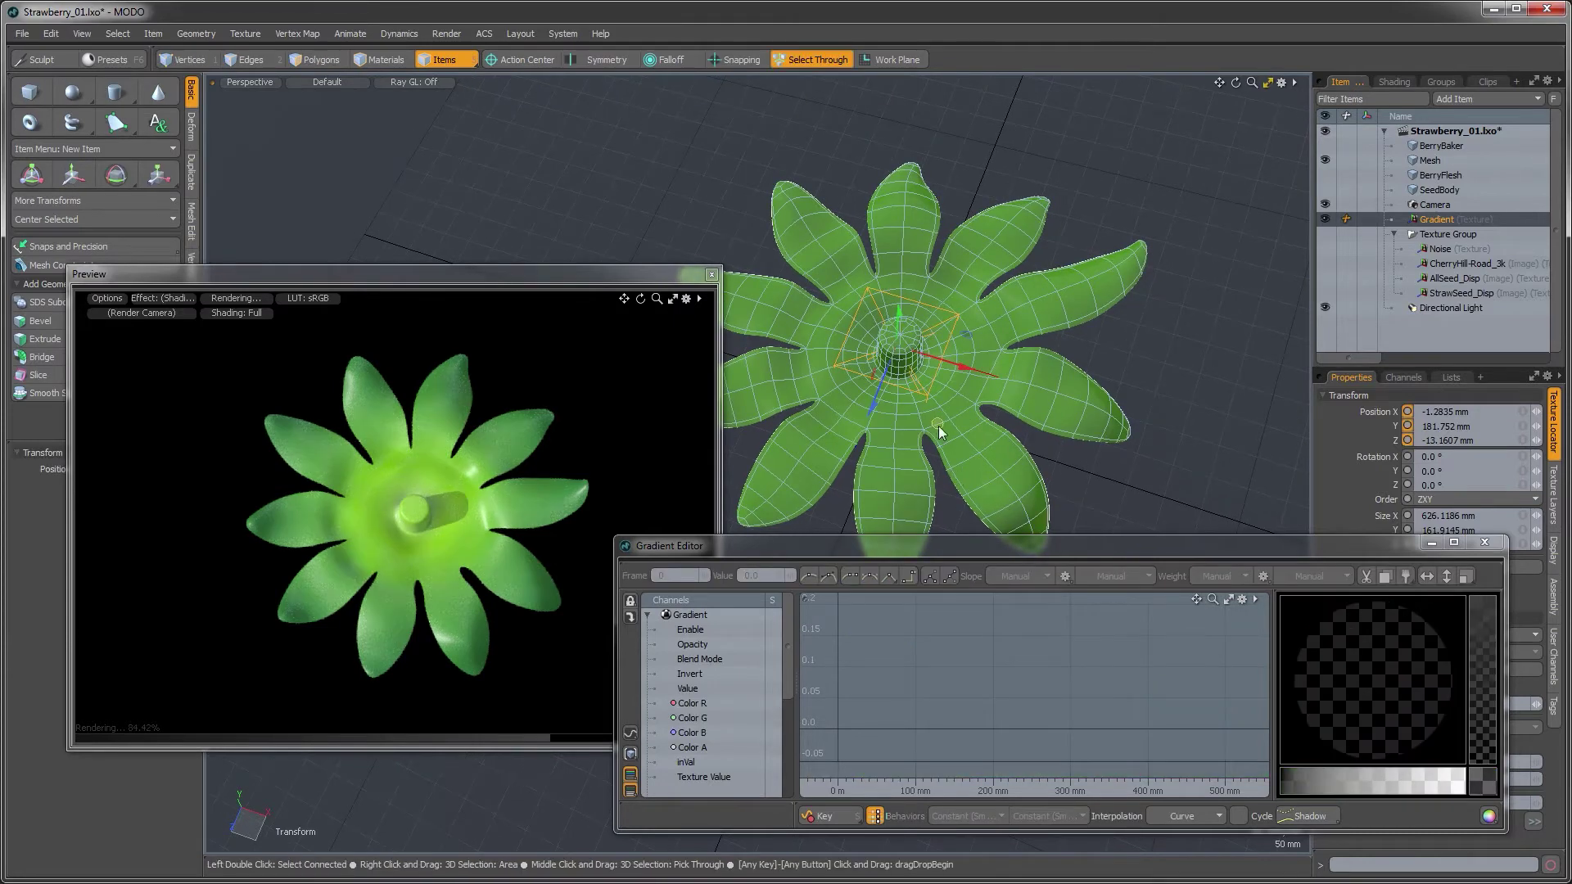
pyautogui.moveTo(937, 424); pyautogui.dragTo(941, 430)
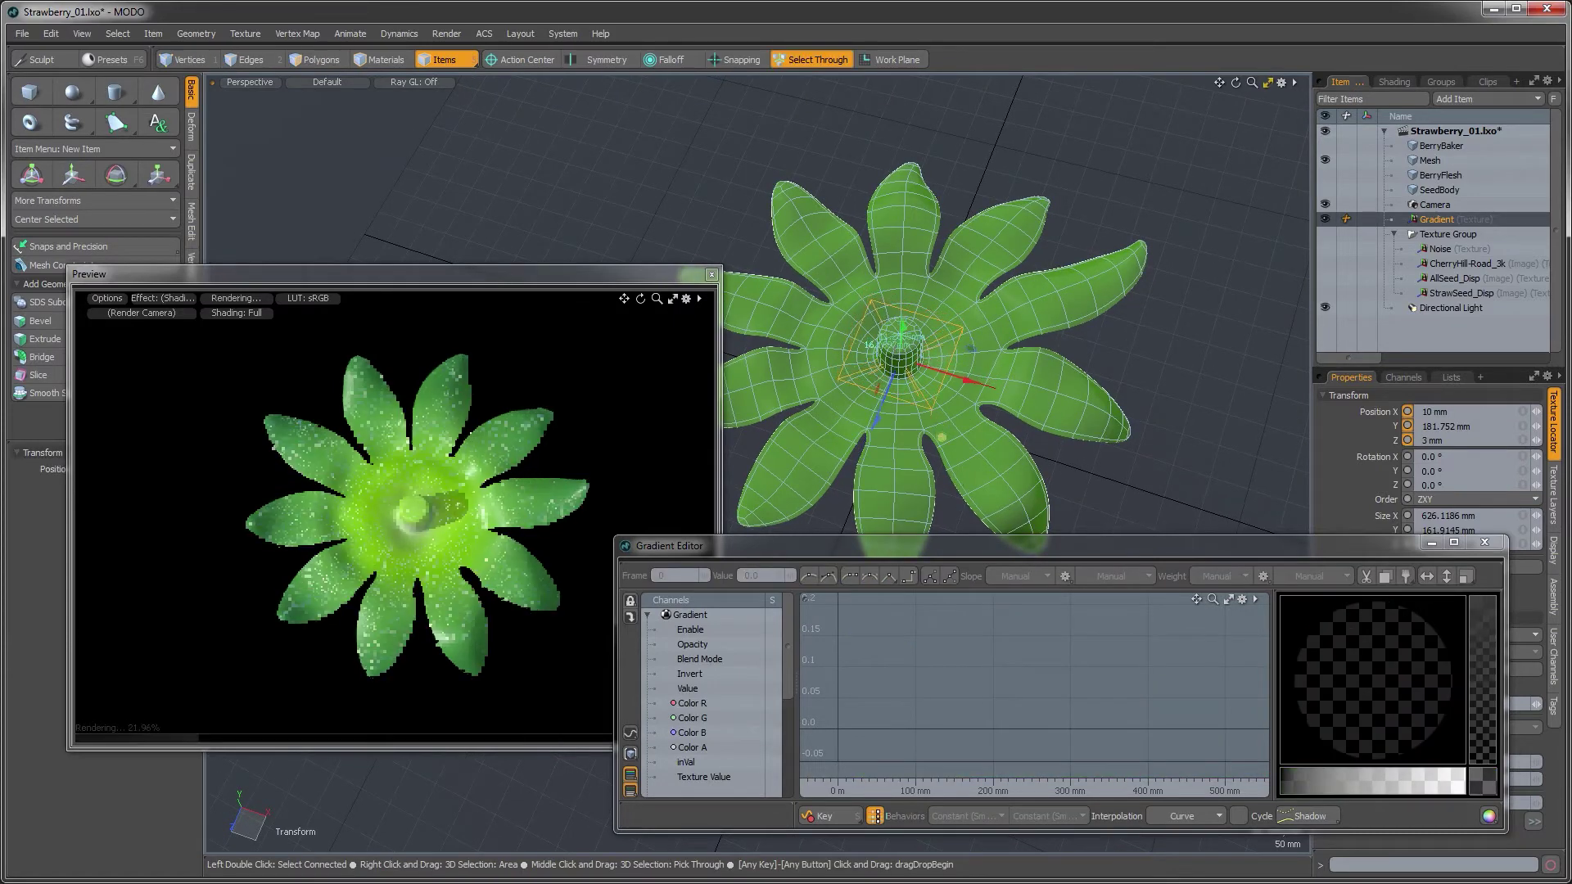
pyautogui.moveTo(900, 349)
pyautogui.keyDown('alt'); pyautogui.mouseDown()
pyautogui.moveTo(897, 426)
pyautogui.moveTo(913, 433)
pyautogui.moveTo(1164, 399)
pyautogui.moveTo(989, 298)
pyautogui.moveTo(958, 369)
pyautogui.mouseUp(); pyautogui.keyUp('alt')
pyautogui.moveTo(940, 514); pyautogui.dragTo(942, 507)
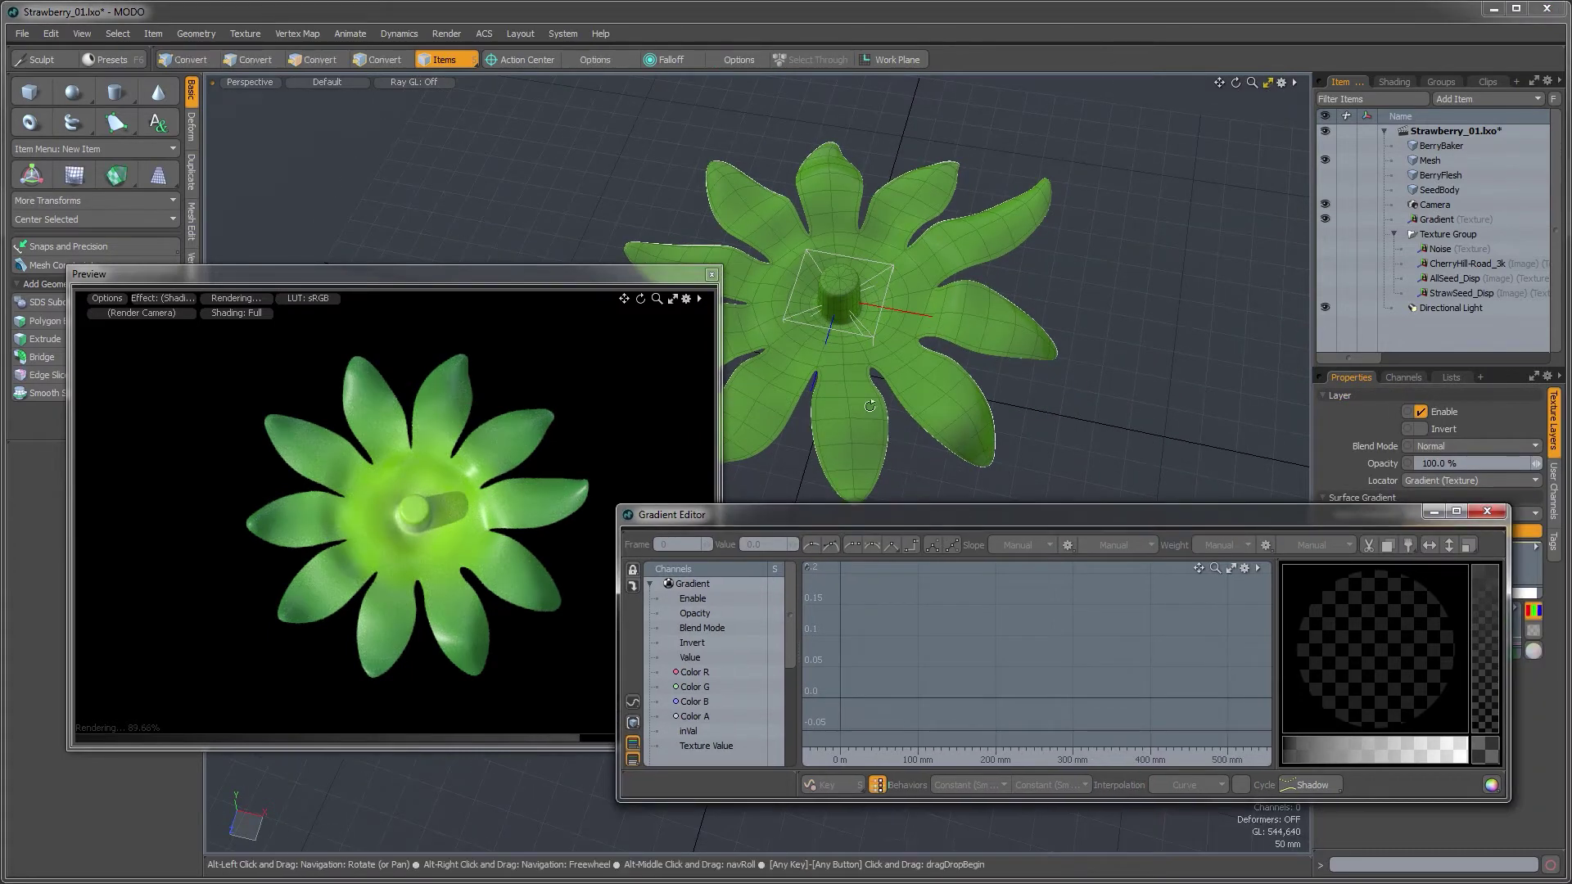
# Raise the Gradient locator along Y to the tip of the stem, at about 229 mm
pyautogui.keyDown('alt'); pyautogui.moveTo(916, 385); pyautogui.dragTo(885, 312); pyautogui.keyUp('alt')
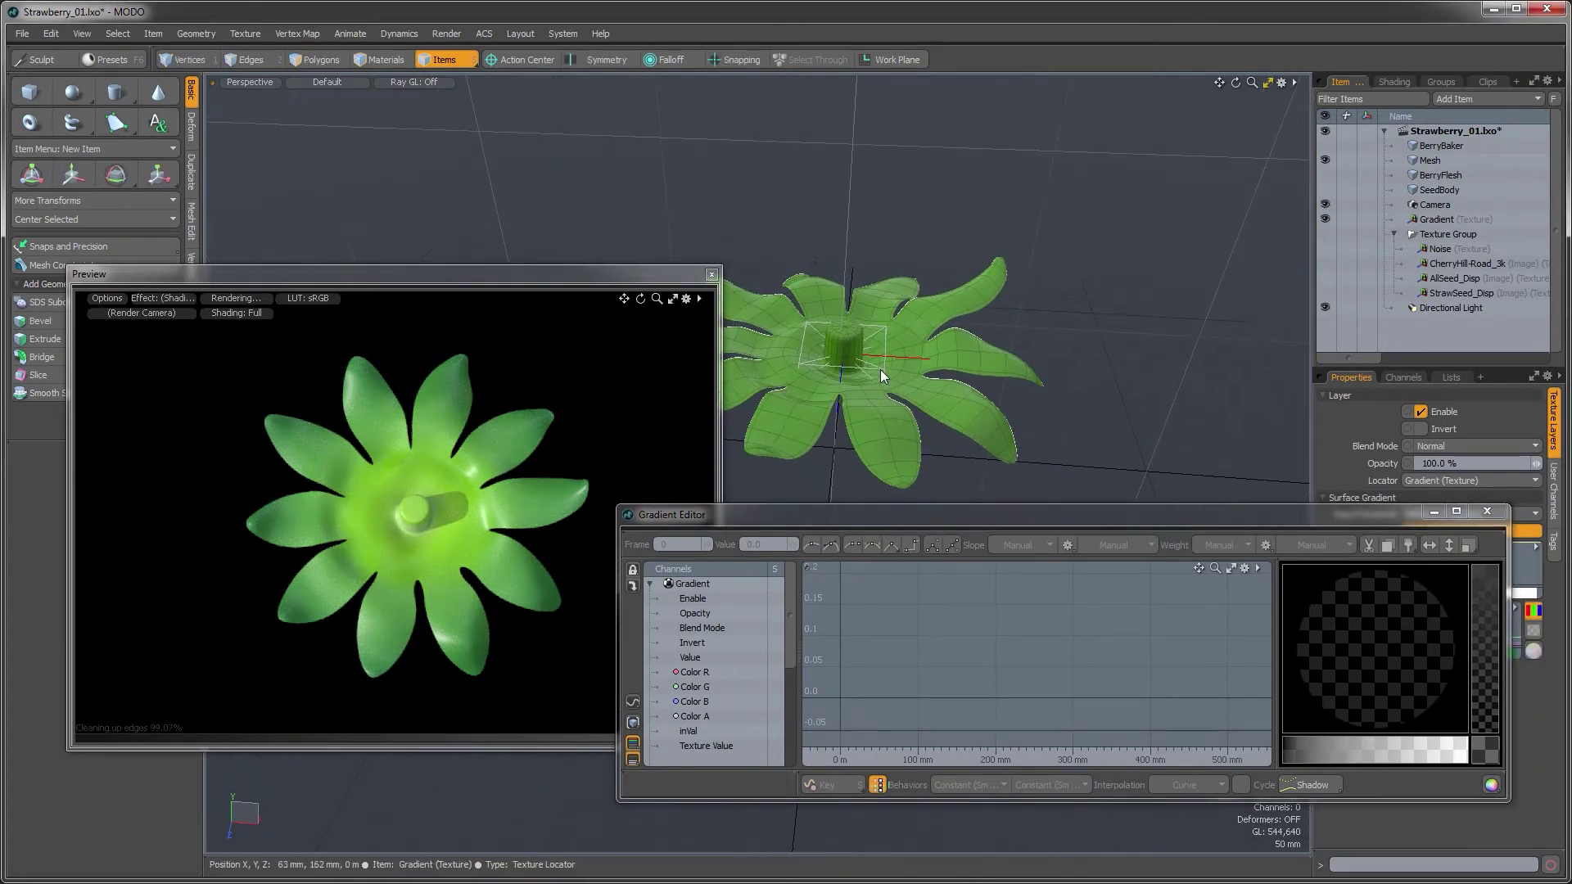
pyautogui.click(853, 342)
pyautogui.press('w')
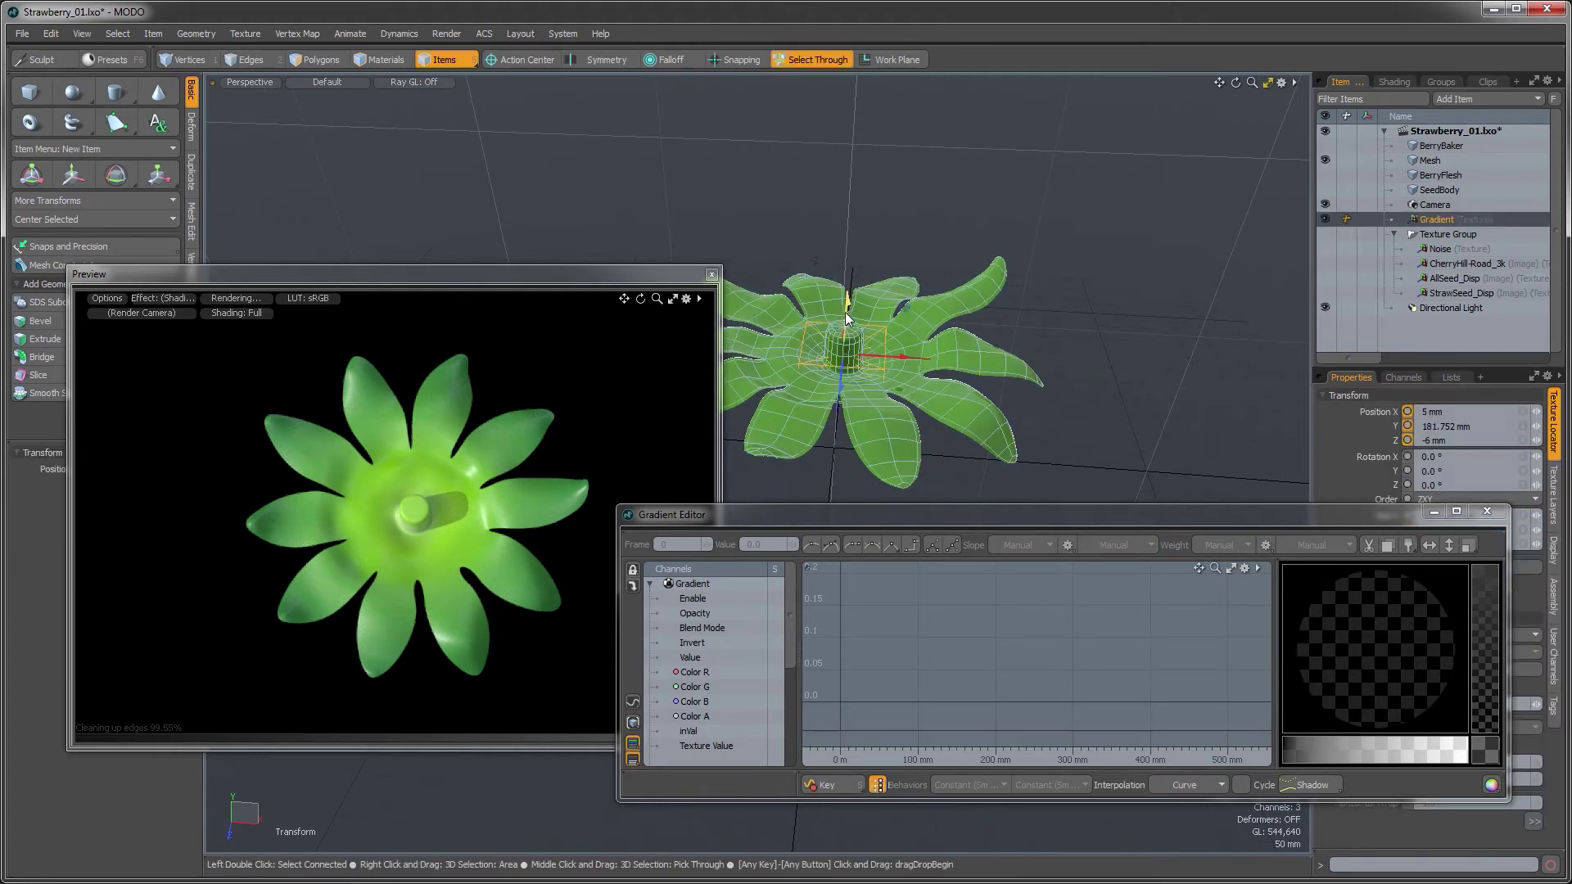
pyautogui.moveTo(848, 295); pyautogui.dragTo(850, 277)
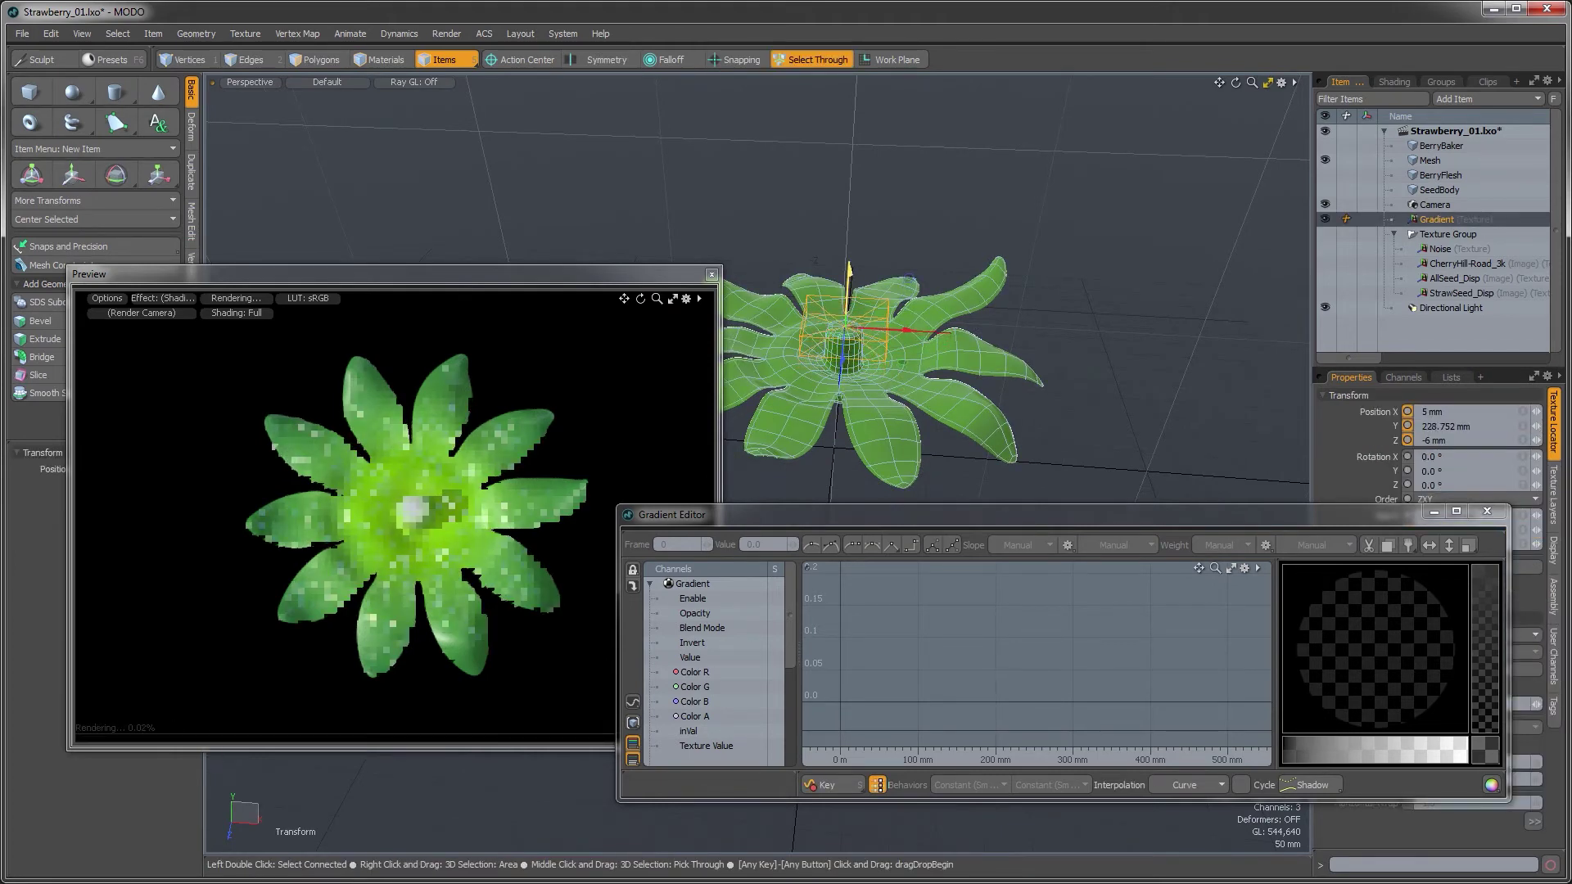
pyautogui.press('q')
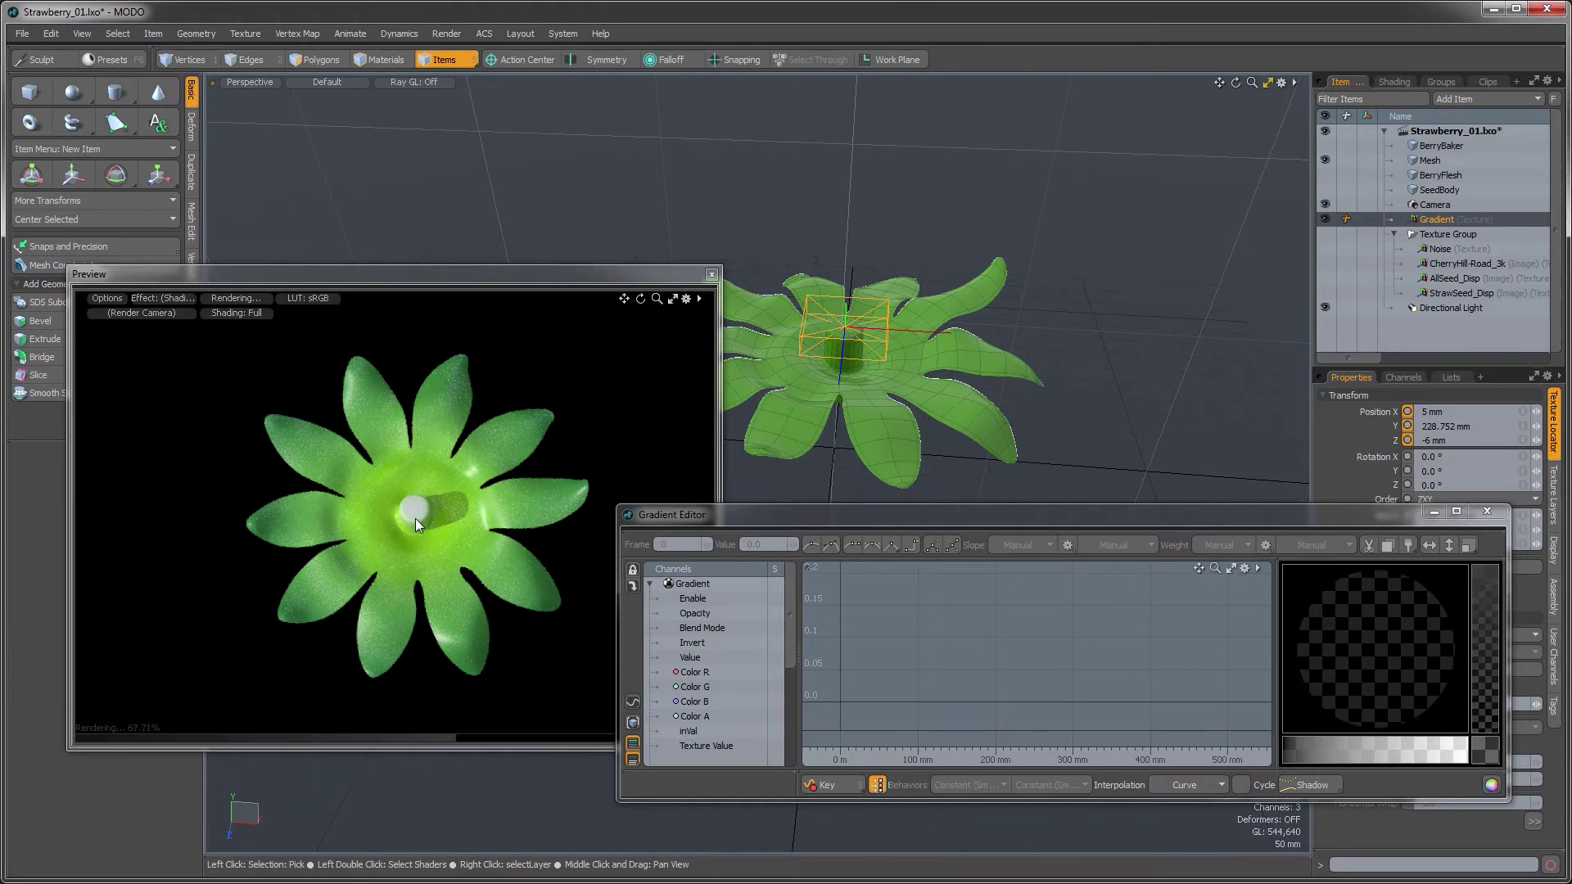
pyautogui.moveTo(782, 522); pyautogui.dragTo(774, 505)
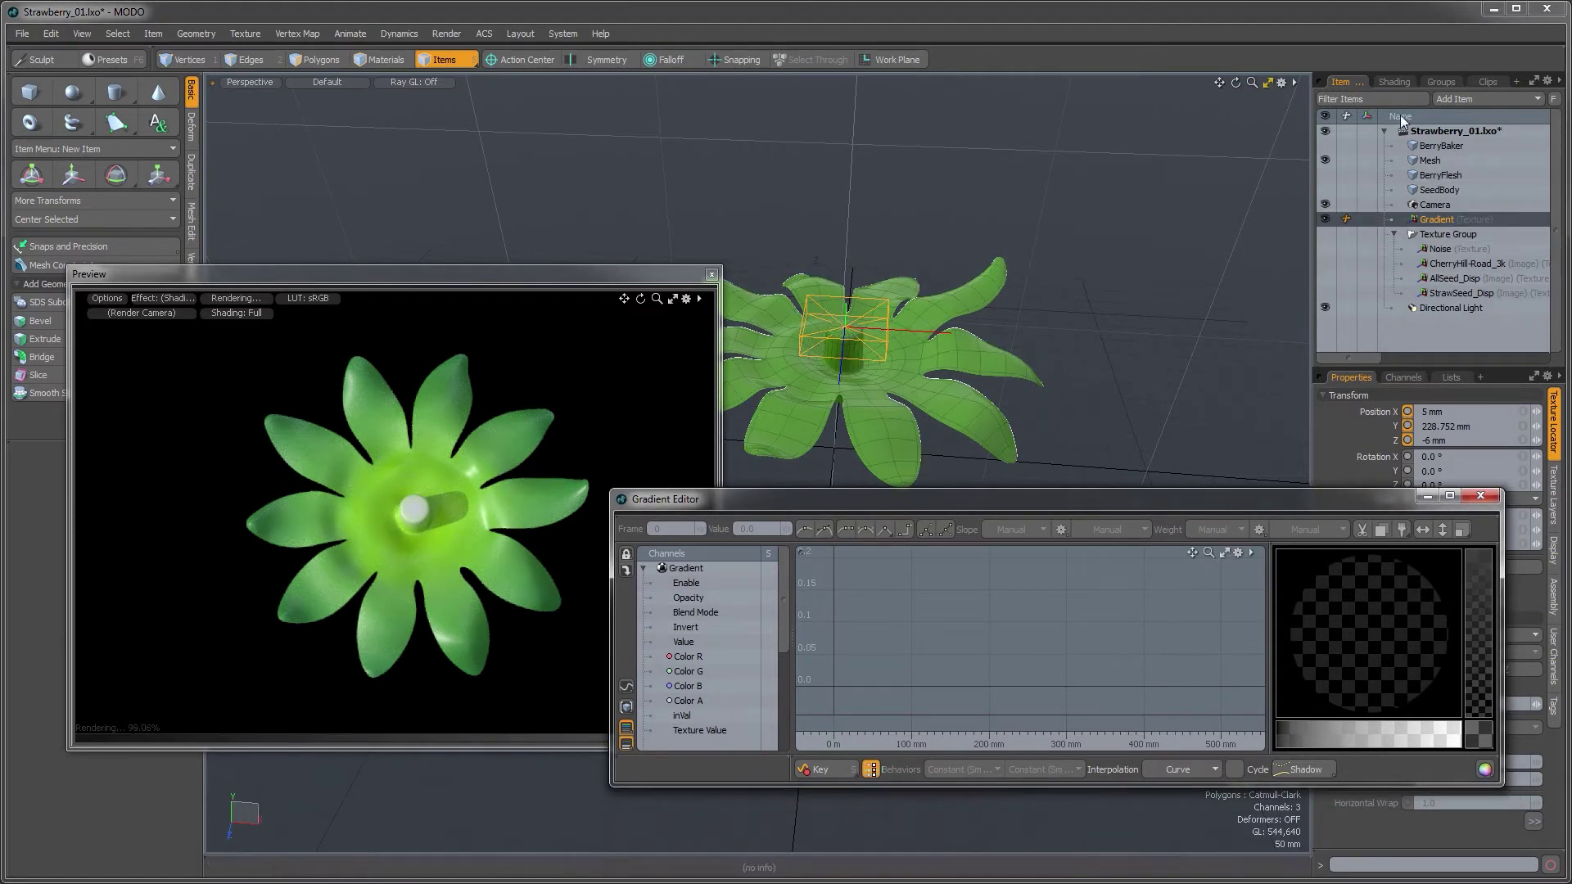
# Put the Gradient texture back into the Texture Group and select the StrawberryTop Gradient layer in the Shader Tree
pyautogui.moveTo(1436, 219); pyautogui.dragTo(1447, 243)
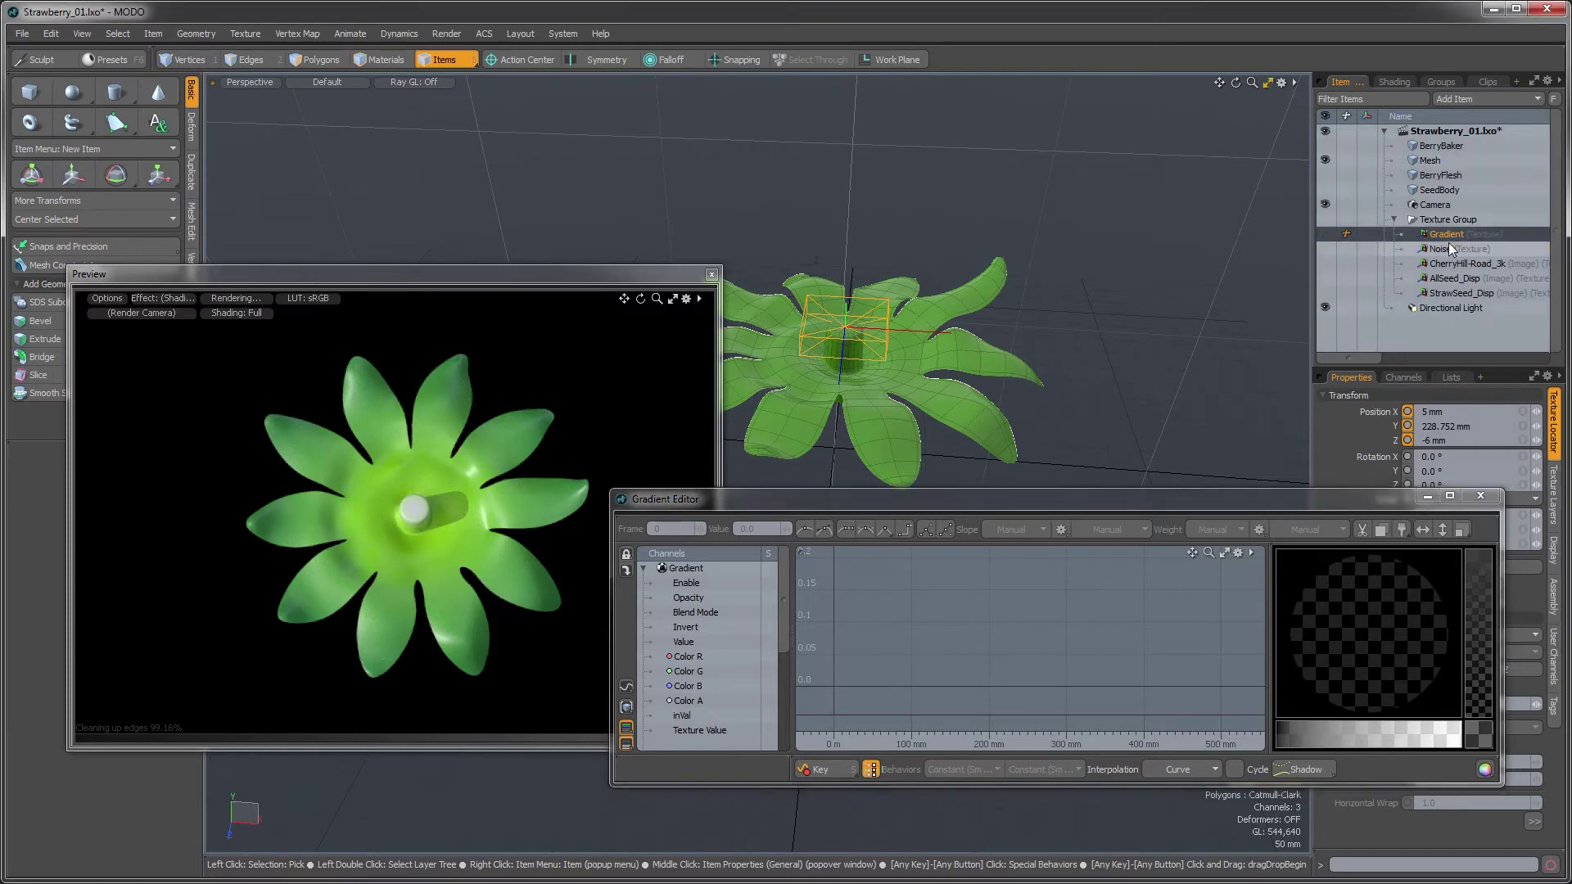
pyautogui.click(1391, 82)
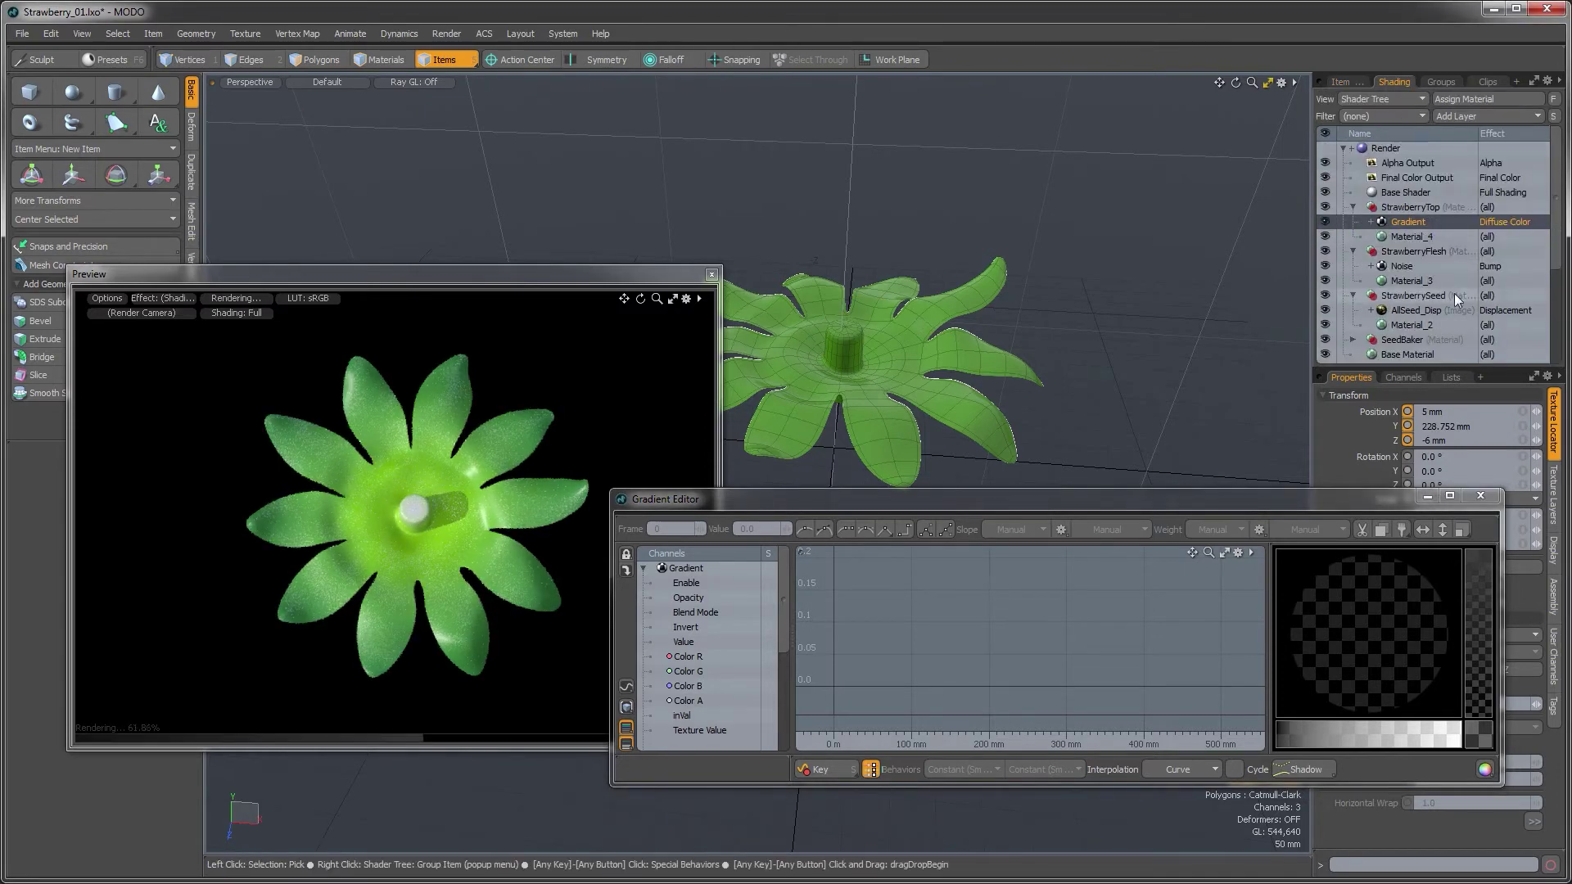
pyautogui.click(1408, 235)
pyautogui.click(1407, 220)
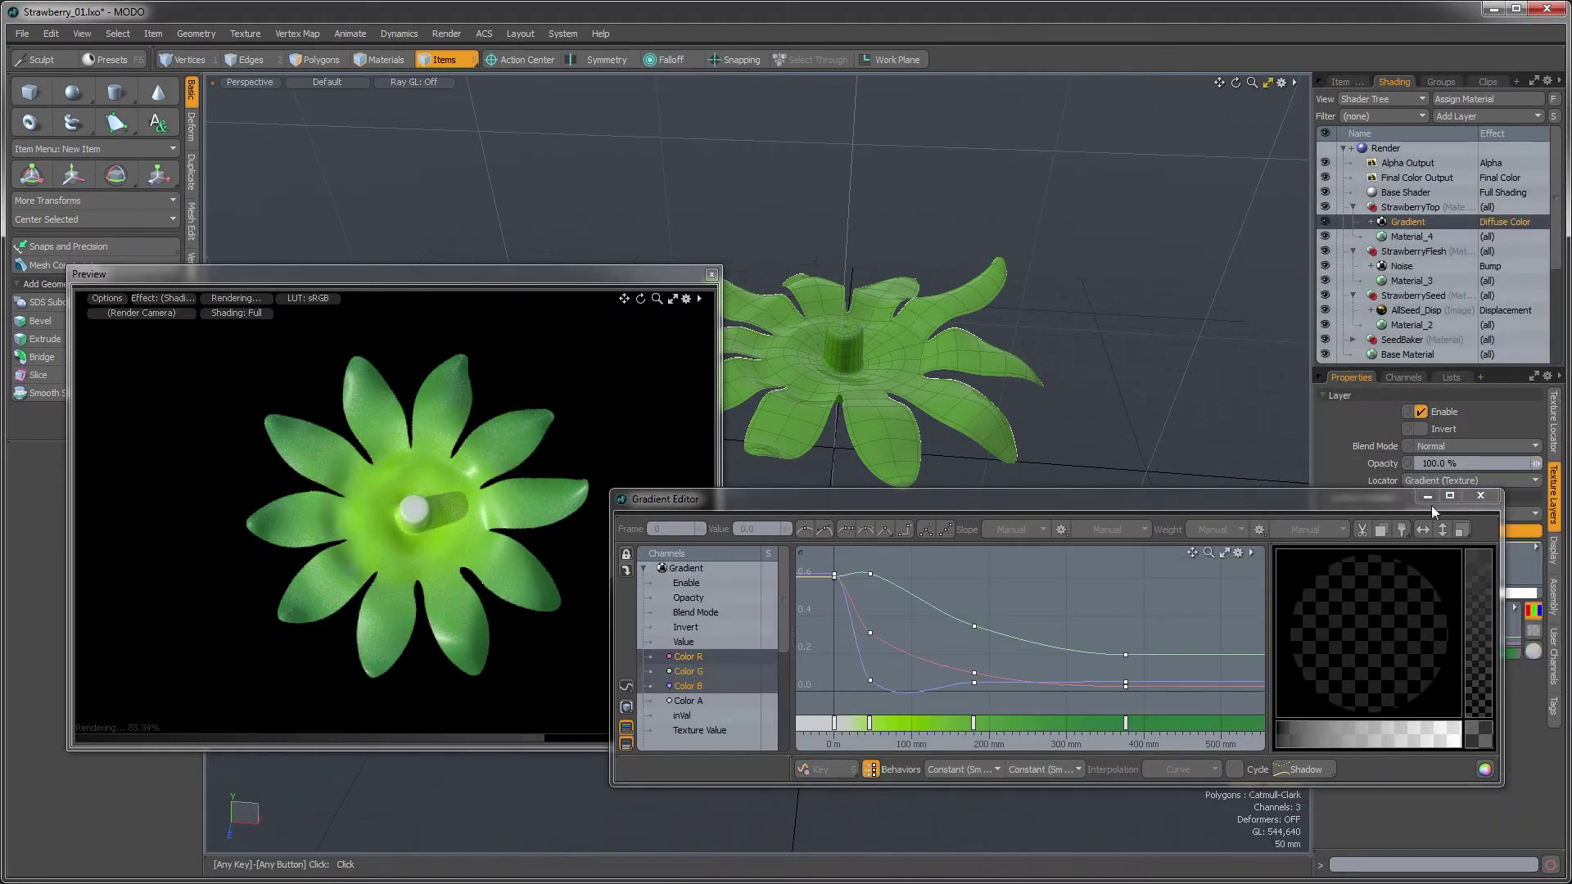
# Color the gradient key at 0 m pale beige-yellow
pyautogui.moveTo(1358, 503); pyautogui.dragTo(1381, 482)
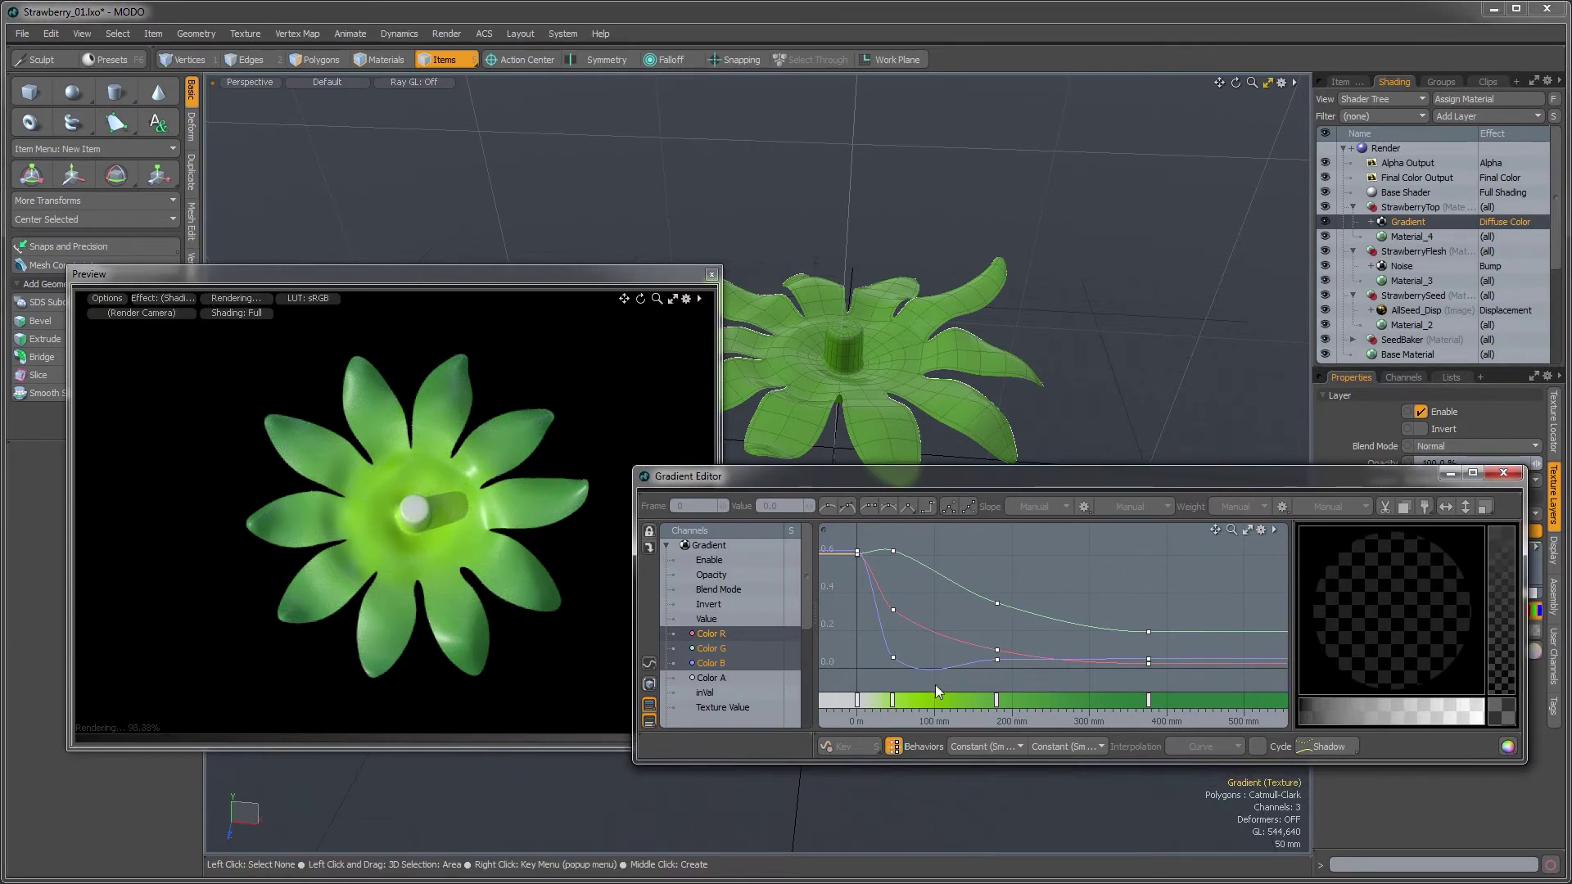
pyautogui.click(857, 700)
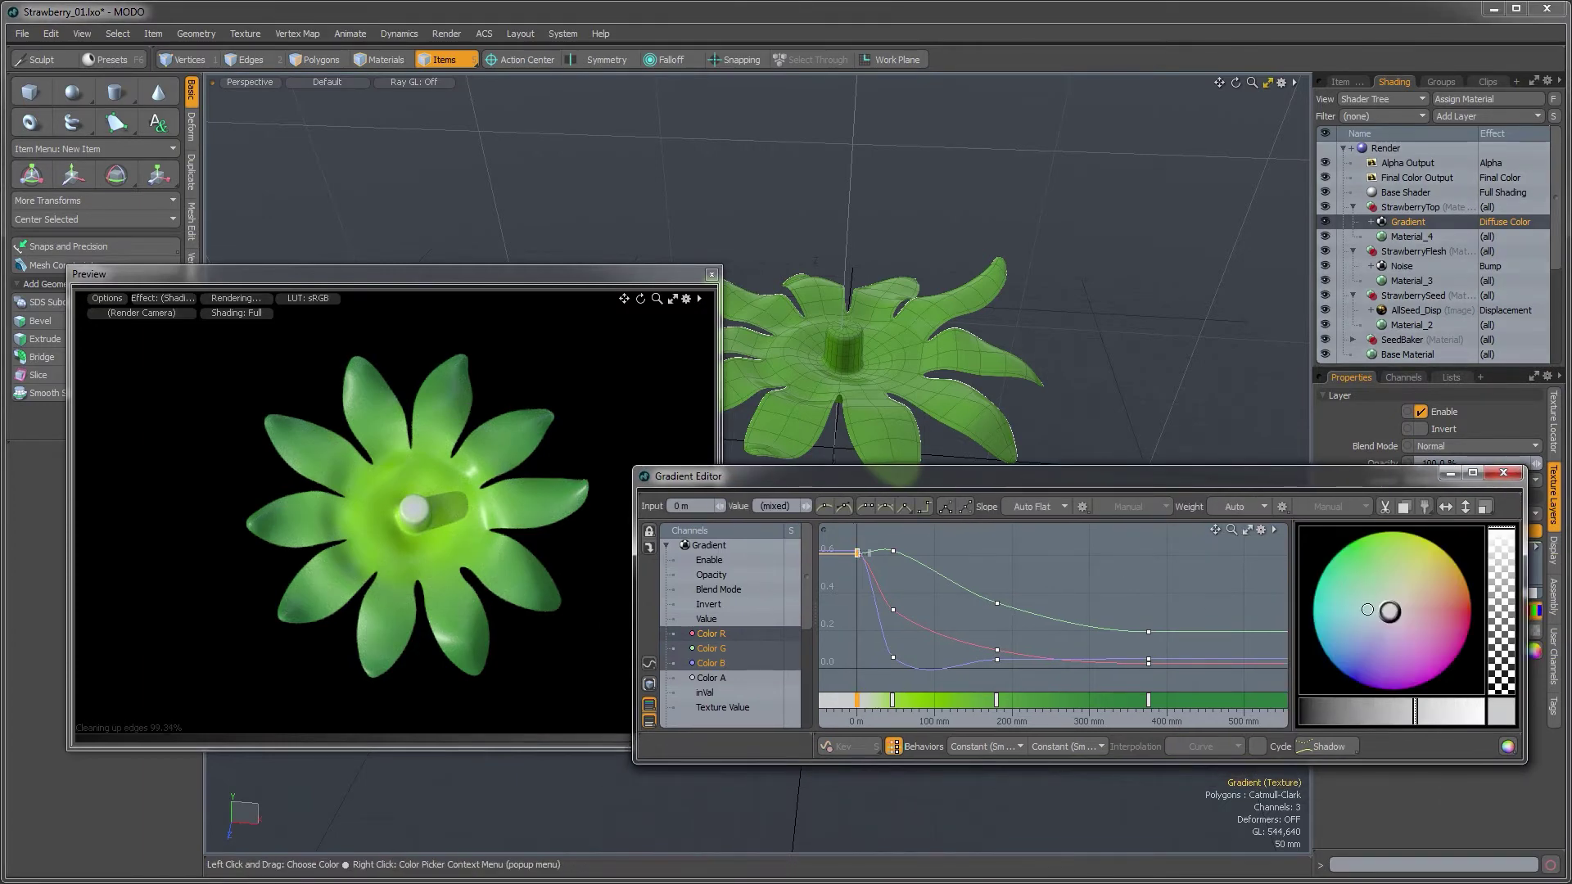
pyautogui.moveTo(1406, 585); pyautogui.dragTo(1415, 575)
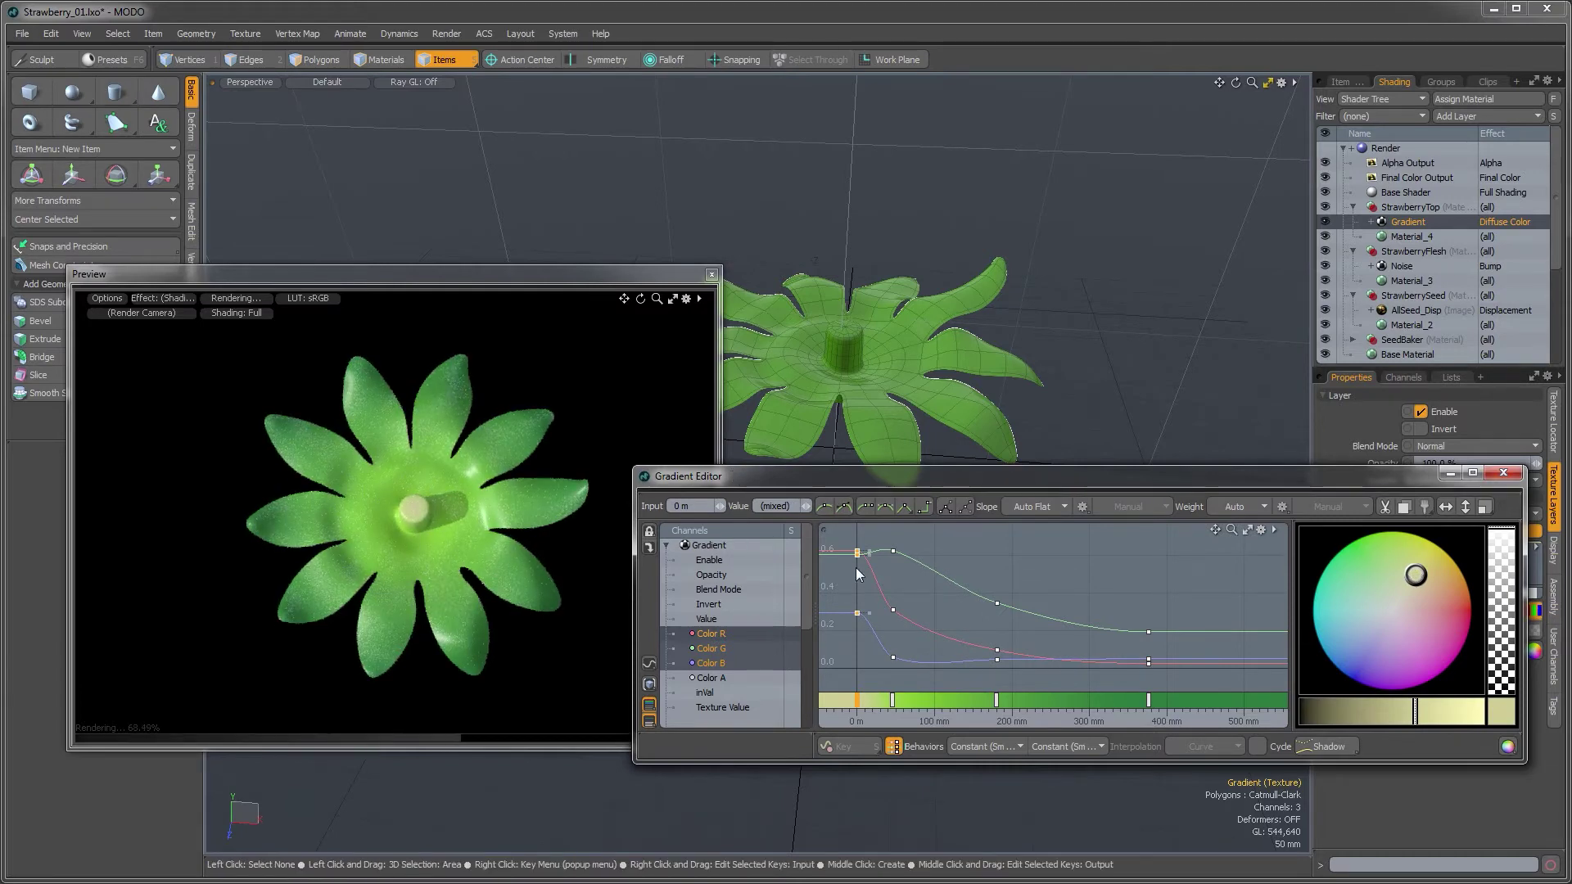
# Darken the 376 mm gradient key to a deep green, checking the leaf tips from a lower angle in the preview
pyautogui.moveTo(1175, 688); pyautogui.dragTo(1176, 689)
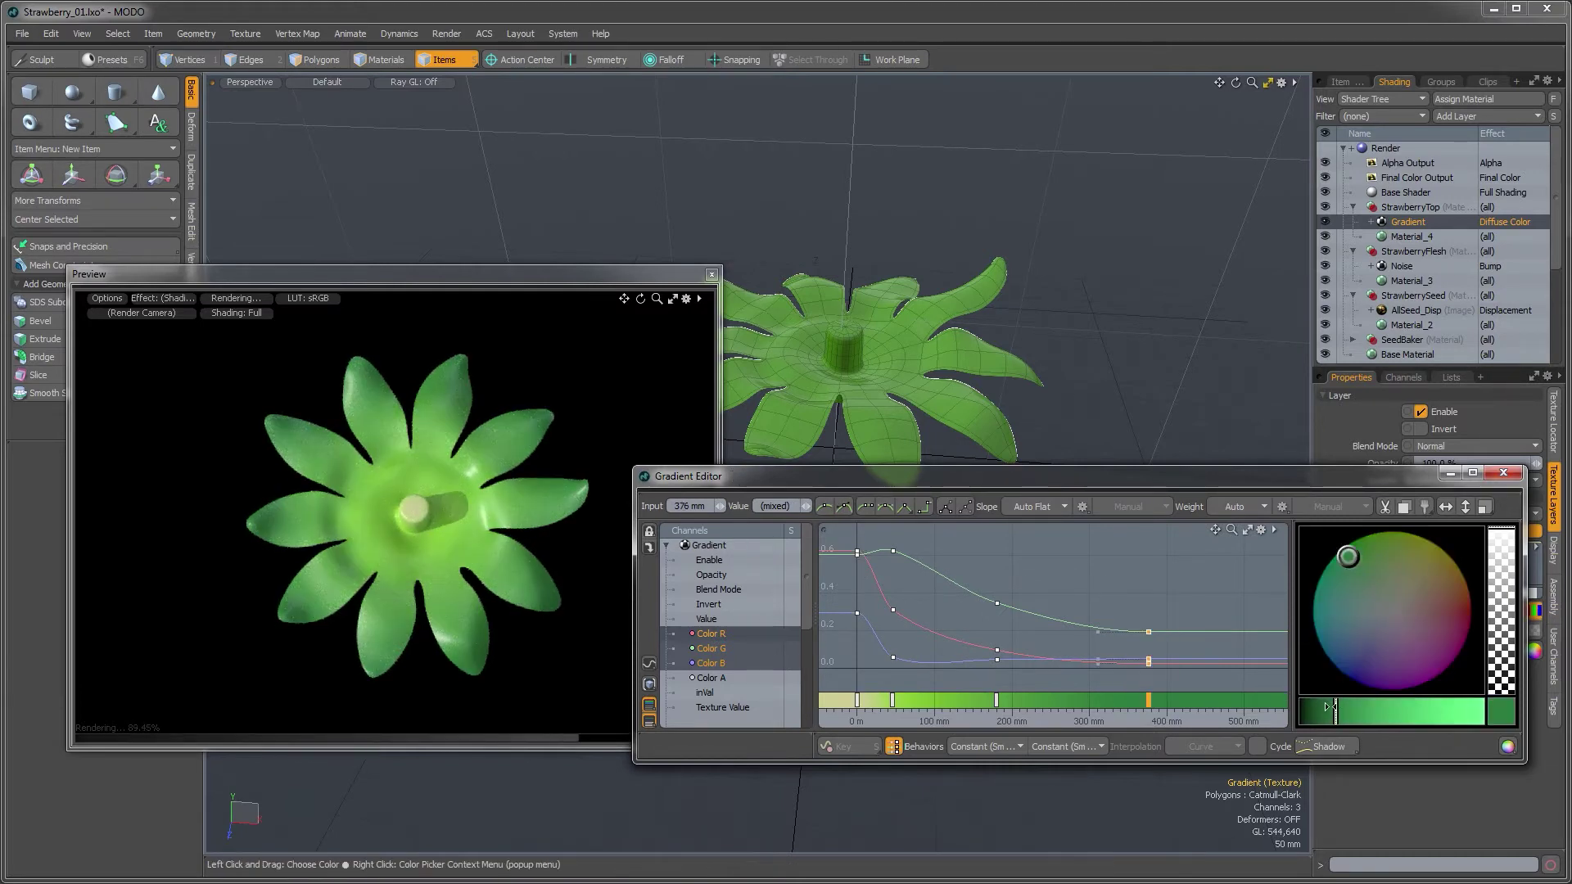
pyautogui.moveTo(1328, 705); pyautogui.dragTo(1327, 706)
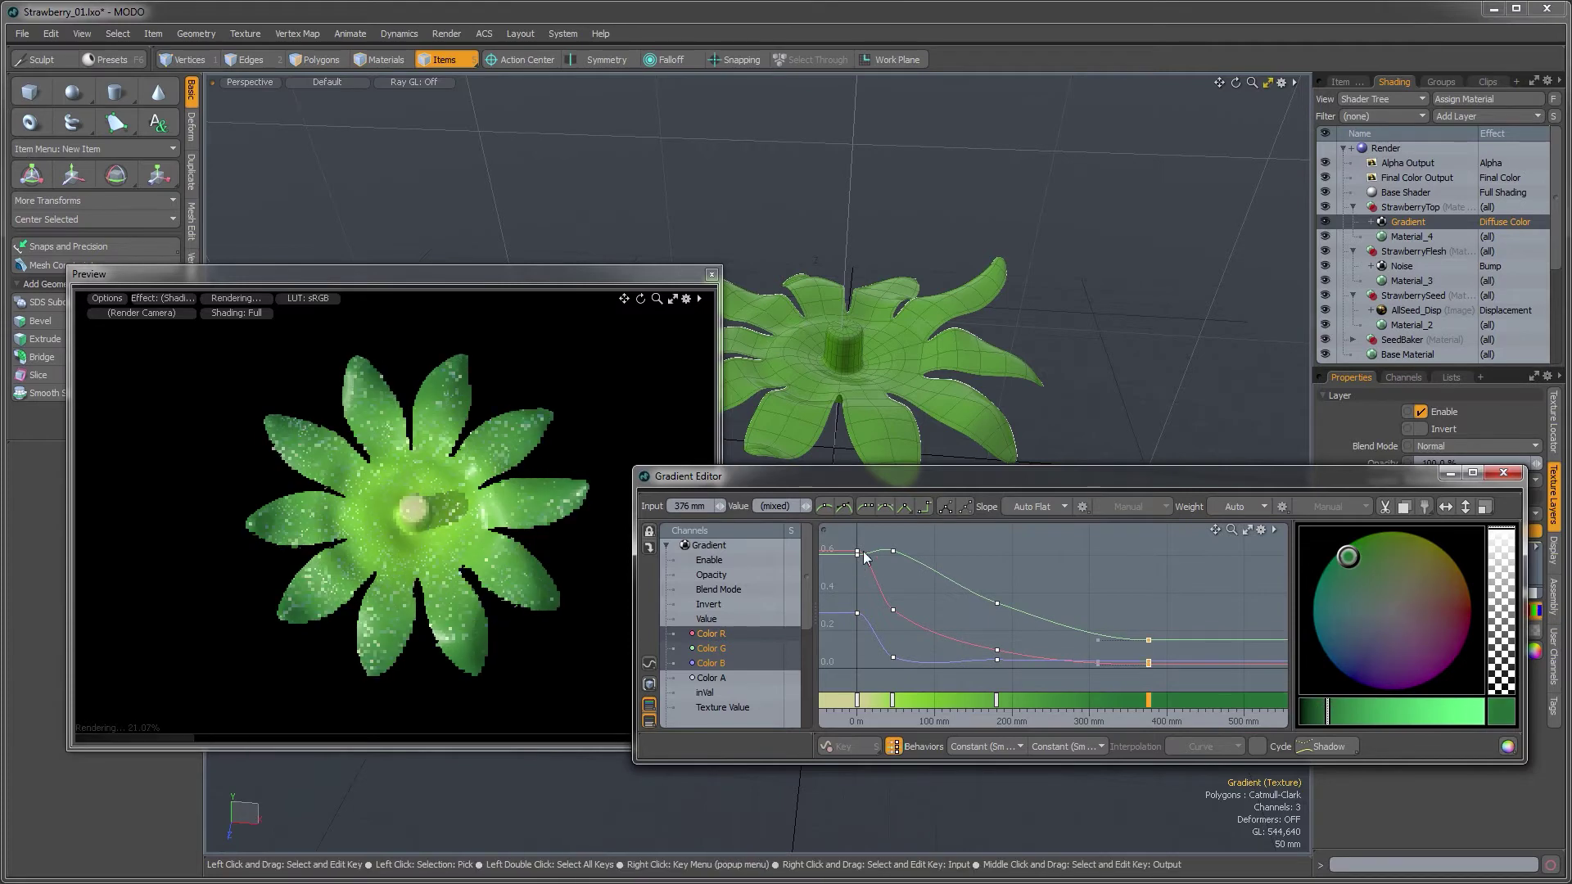
pyautogui.click(996, 545)
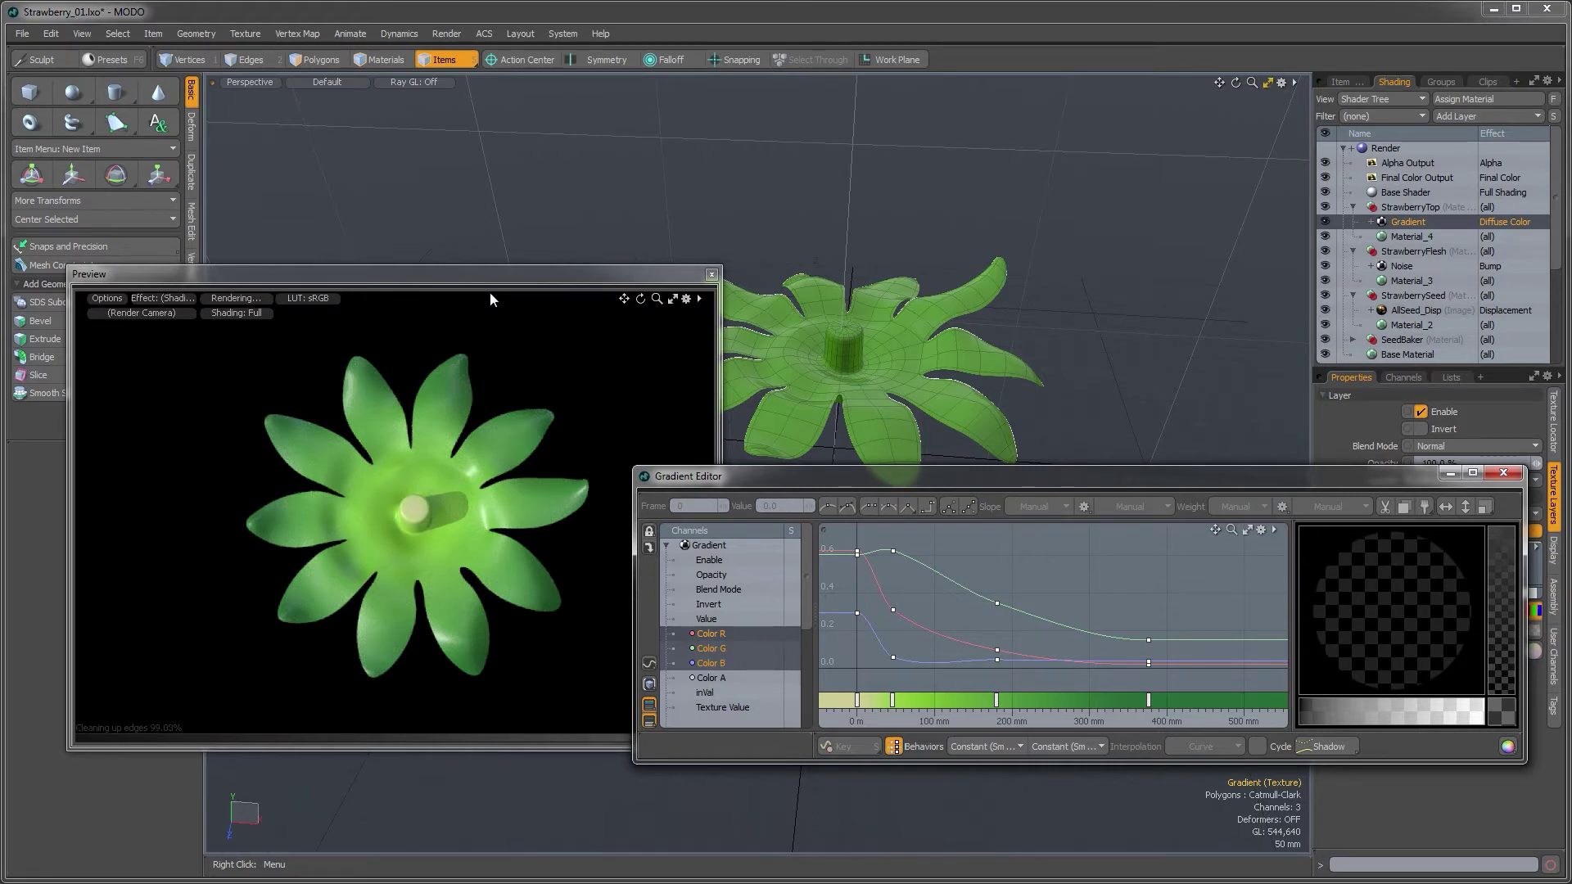
pyautogui.keyDown('alt'); pyautogui.moveTo(455, 429); pyautogui.dragTo(366, 575); pyautogui.keyUp('alt')
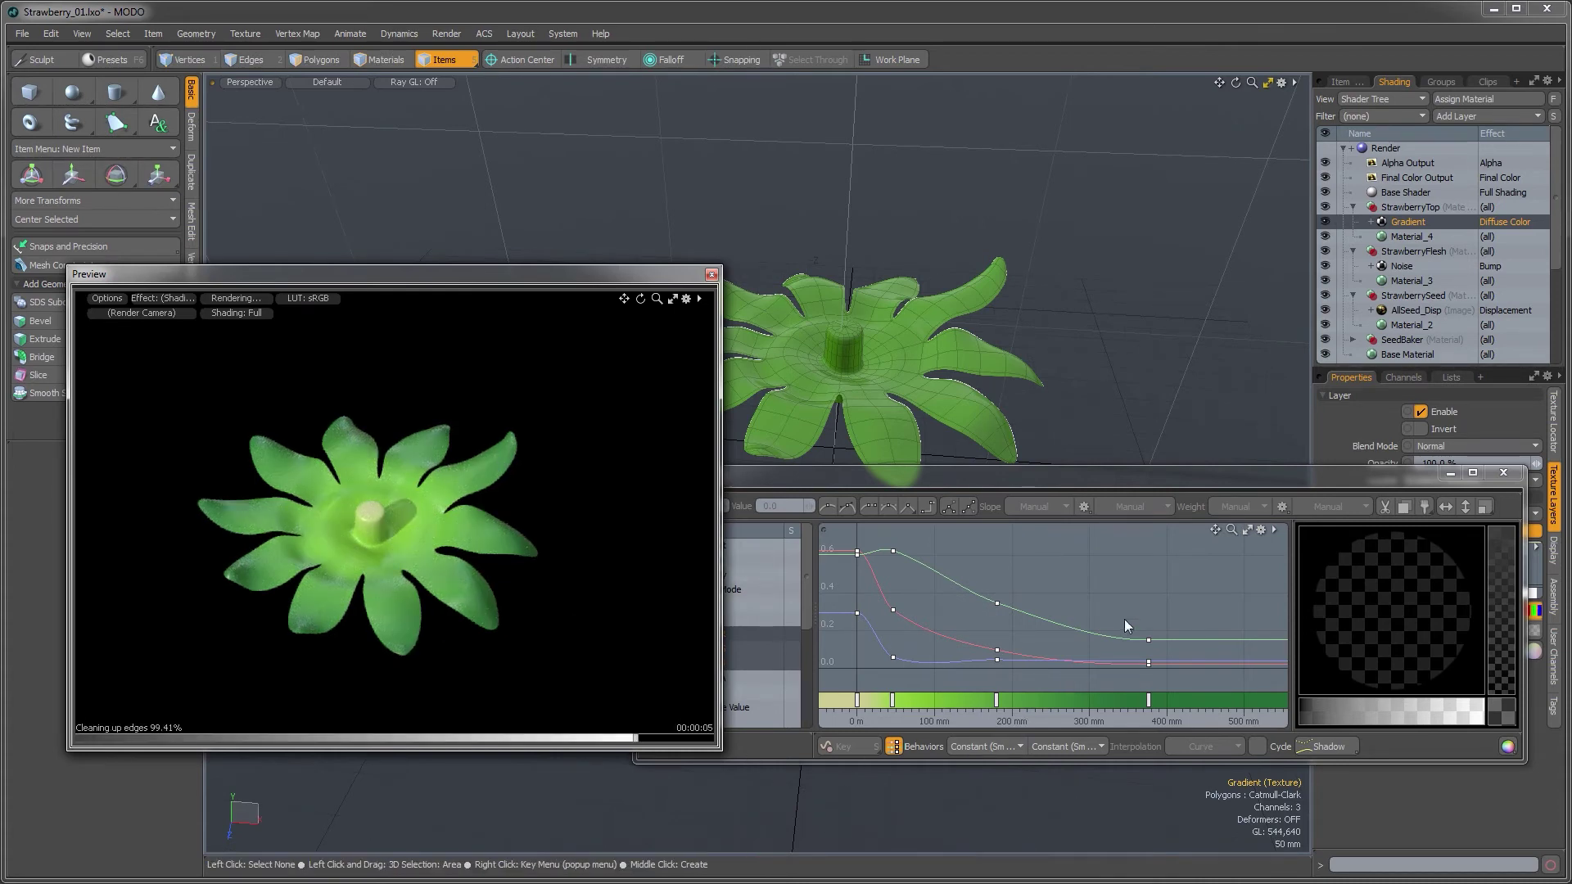
pyautogui.moveTo(1123, 619); pyautogui.dragTo(1182, 702)
pyautogui.moveTo(1325, 707); pyautogui.dragTo(1315, 707)
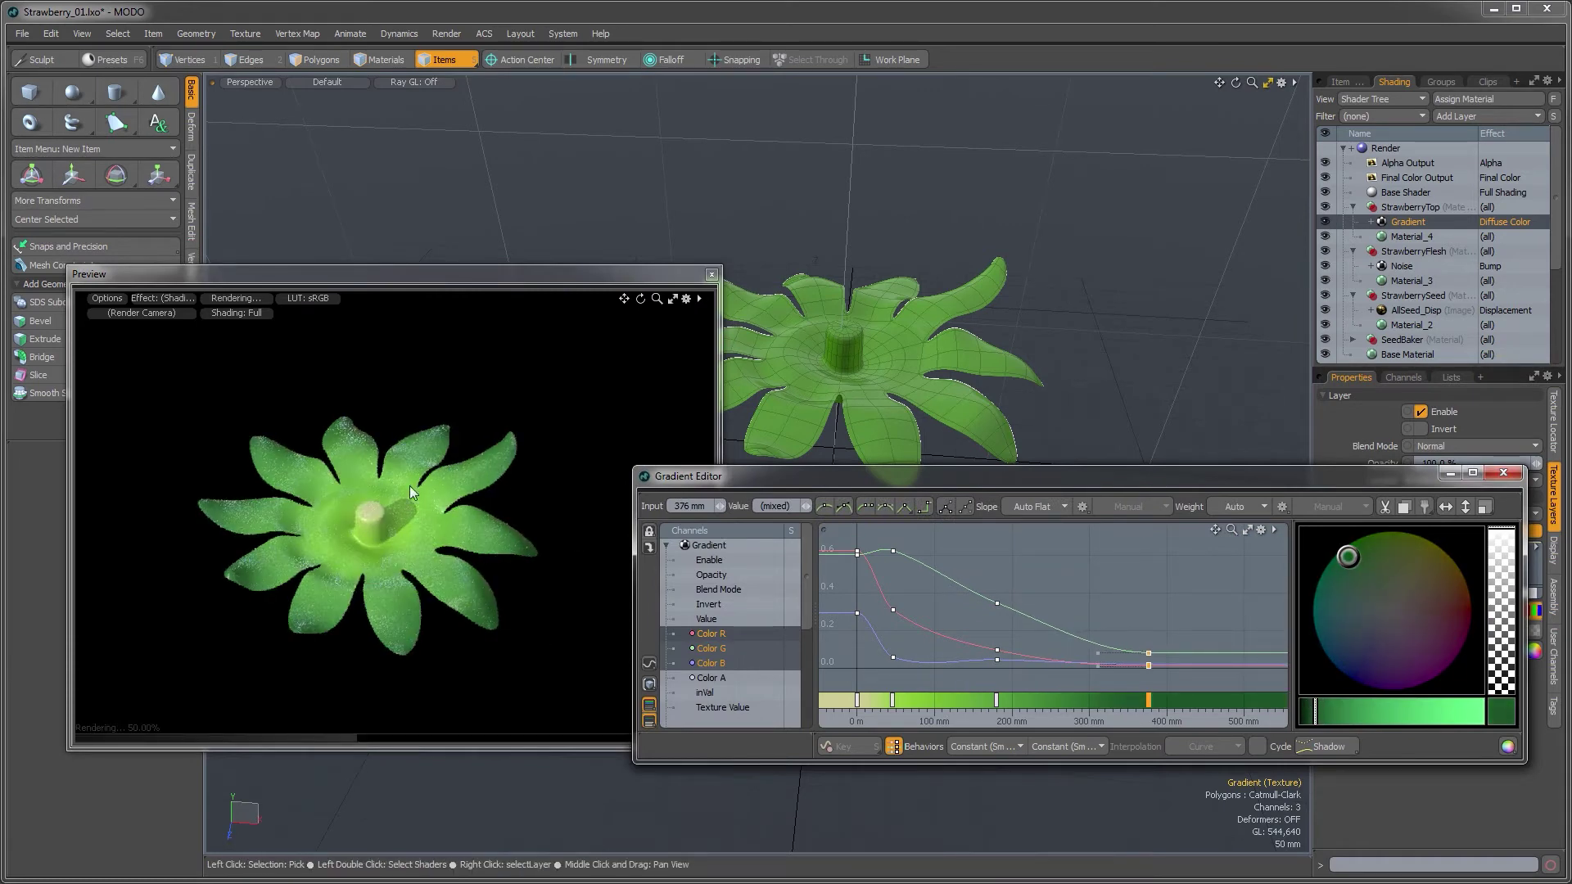
pyautogui.click(462, 534)
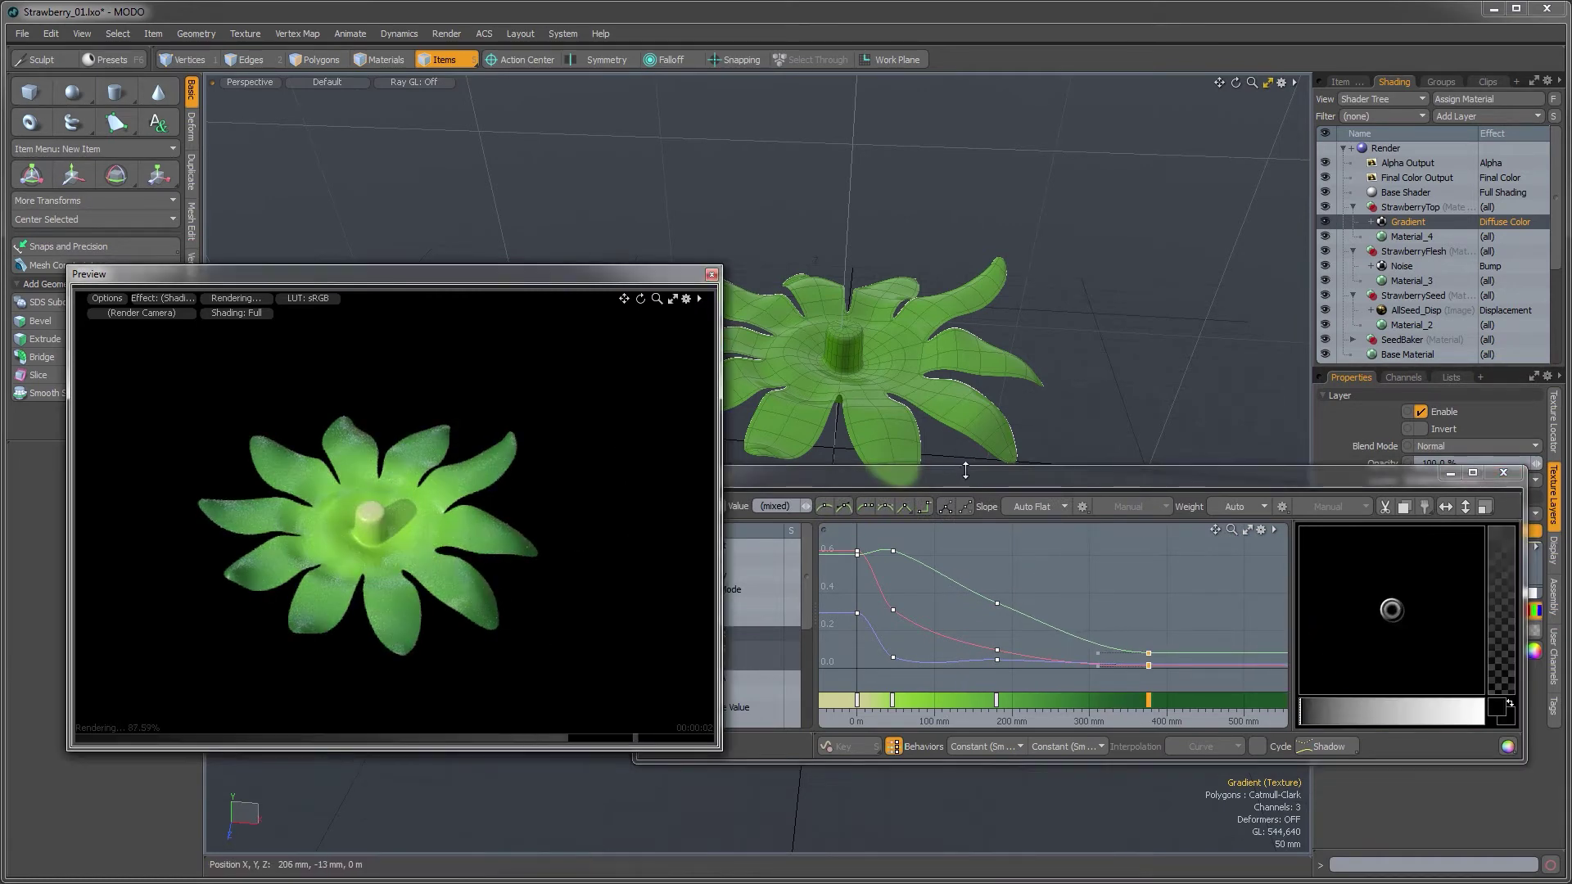
# Close the Gradient Editor and move the Preview window clear of the leafy top in the viewport
pyautogui.moveTo(965, 469); pyautogui.dragTo(891, 546)
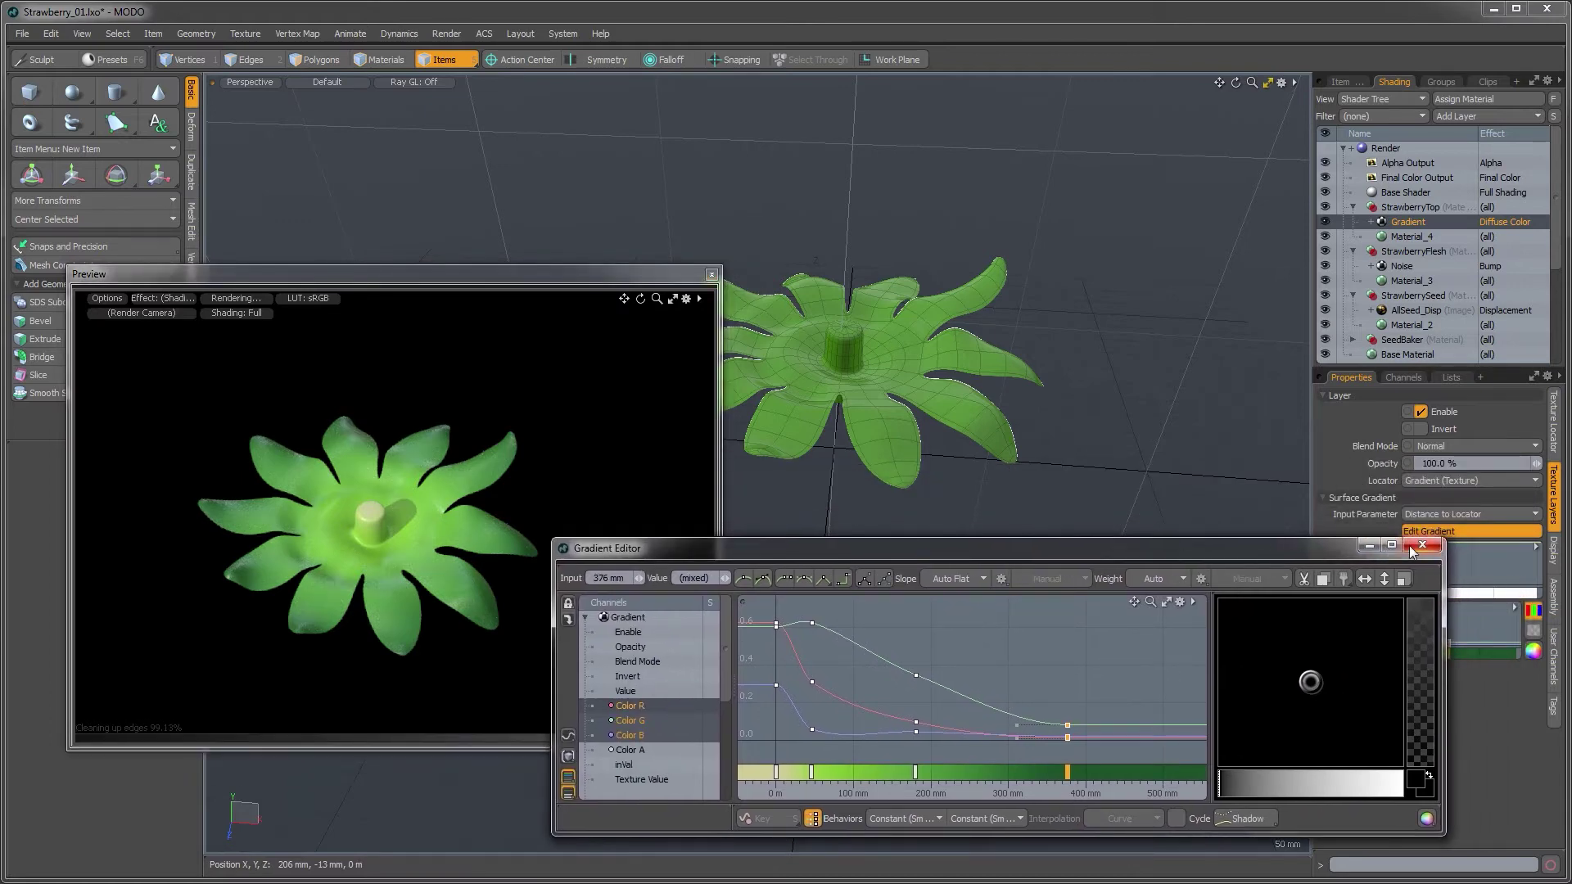
pyautogui.click(1422, 545)
pyautogui.moveTo(655, 275); pyautogui.dragTo(613, 319)
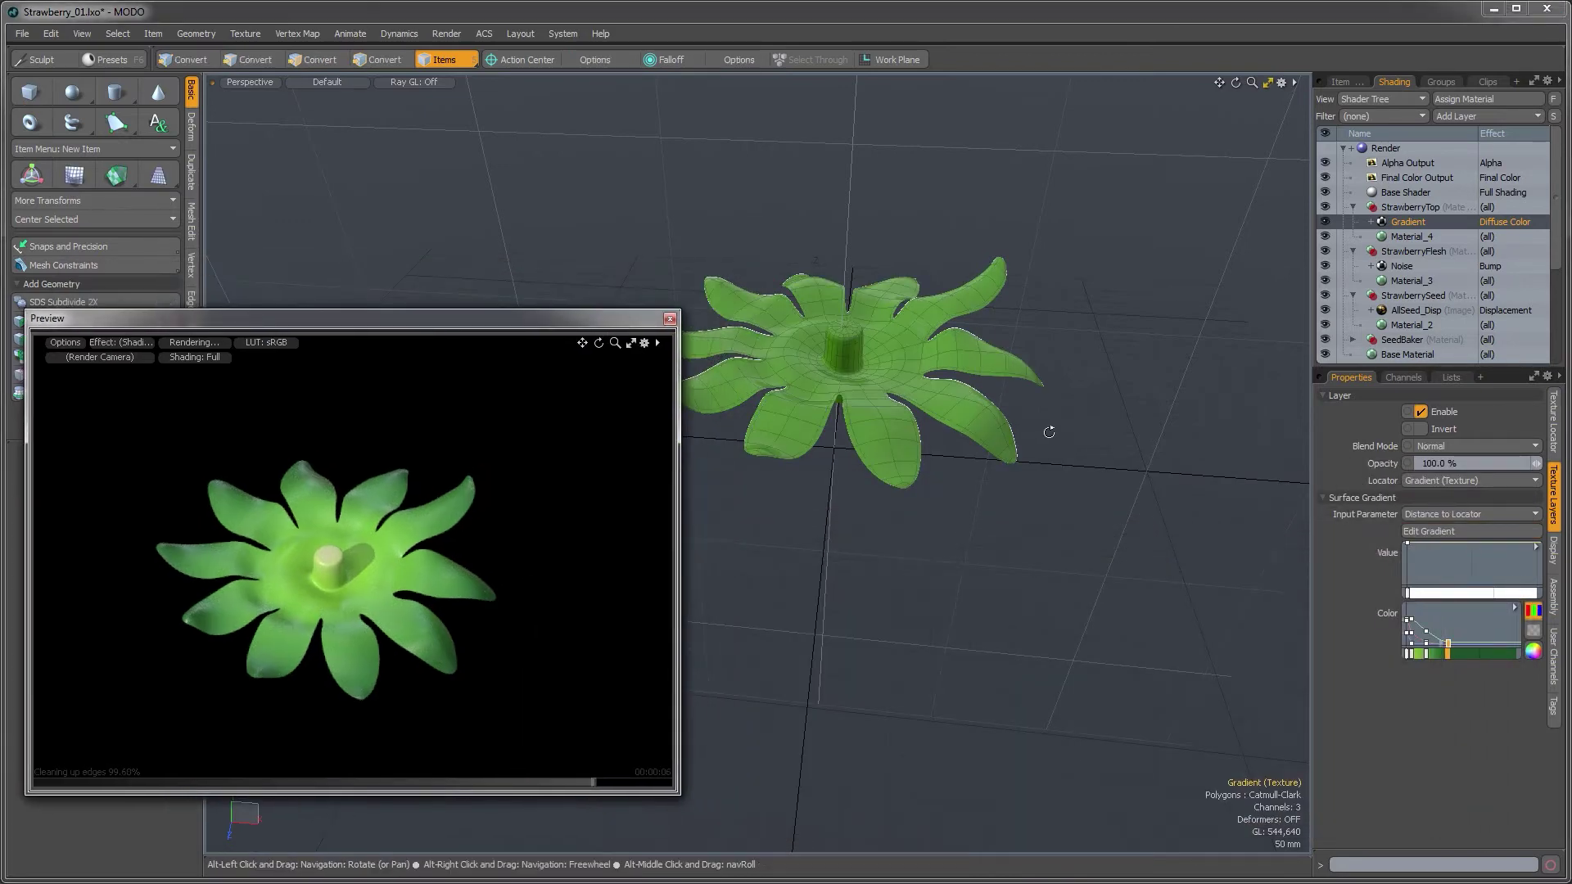
pyautogui.keyDown('alt'); pyautogui.moveTo(1048, 431); pyautogui.dragTo(917, 422); pyautogui.keyUp('alt')
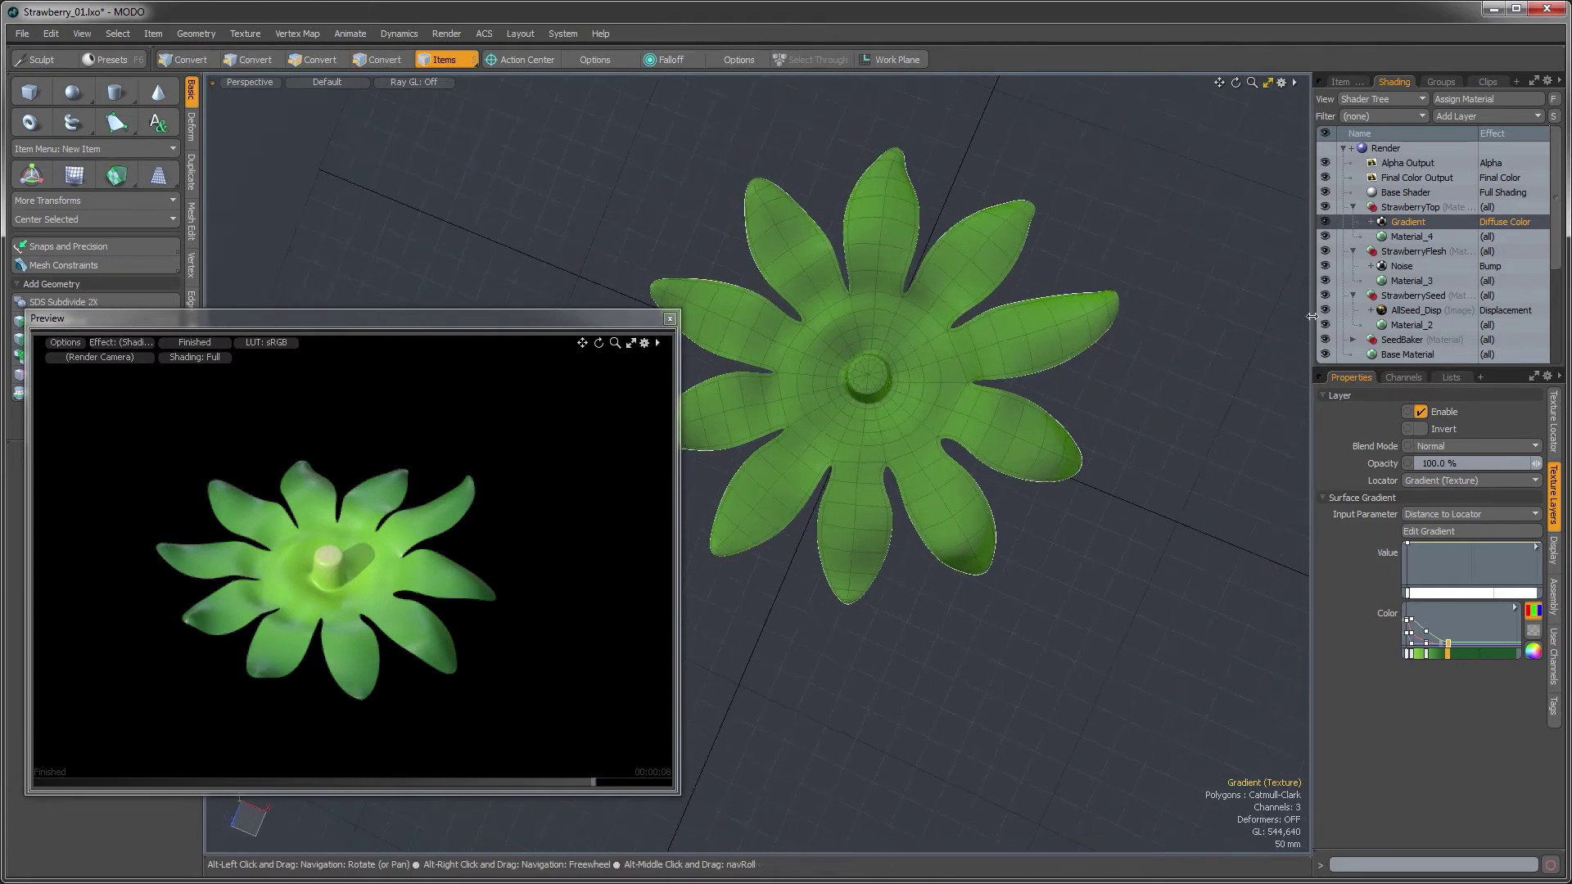
# Add the Glint texture from the Enhance:modo Space textures to the StrawberryTop material group
pyautogui.click(1408, 206)
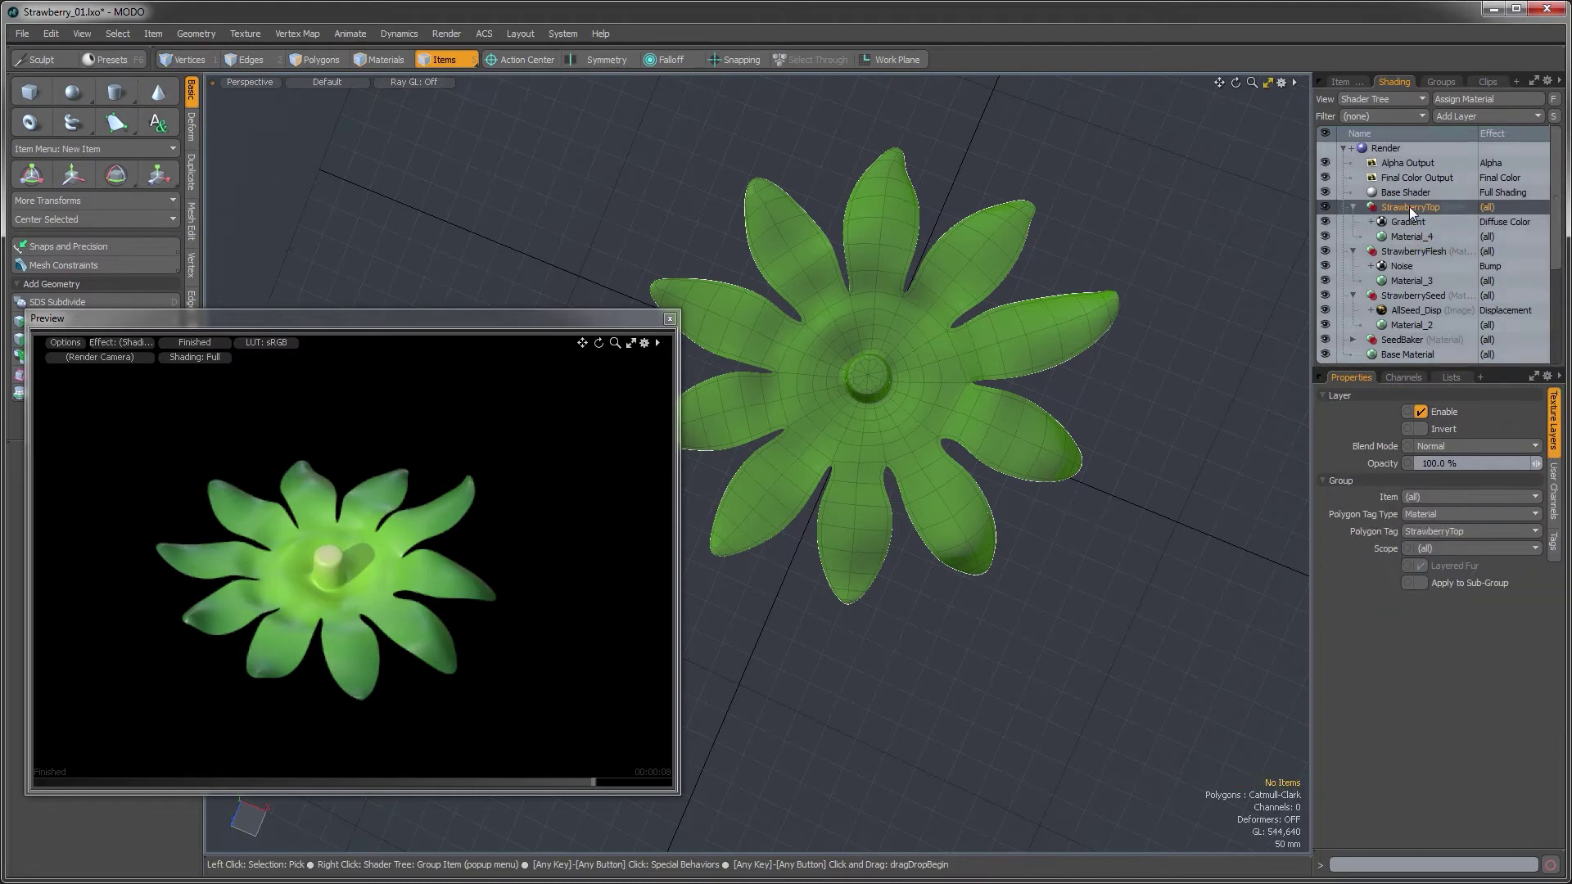
pyautogui.click(1457, 115)
pyautogui.moveTo(1439, 180)
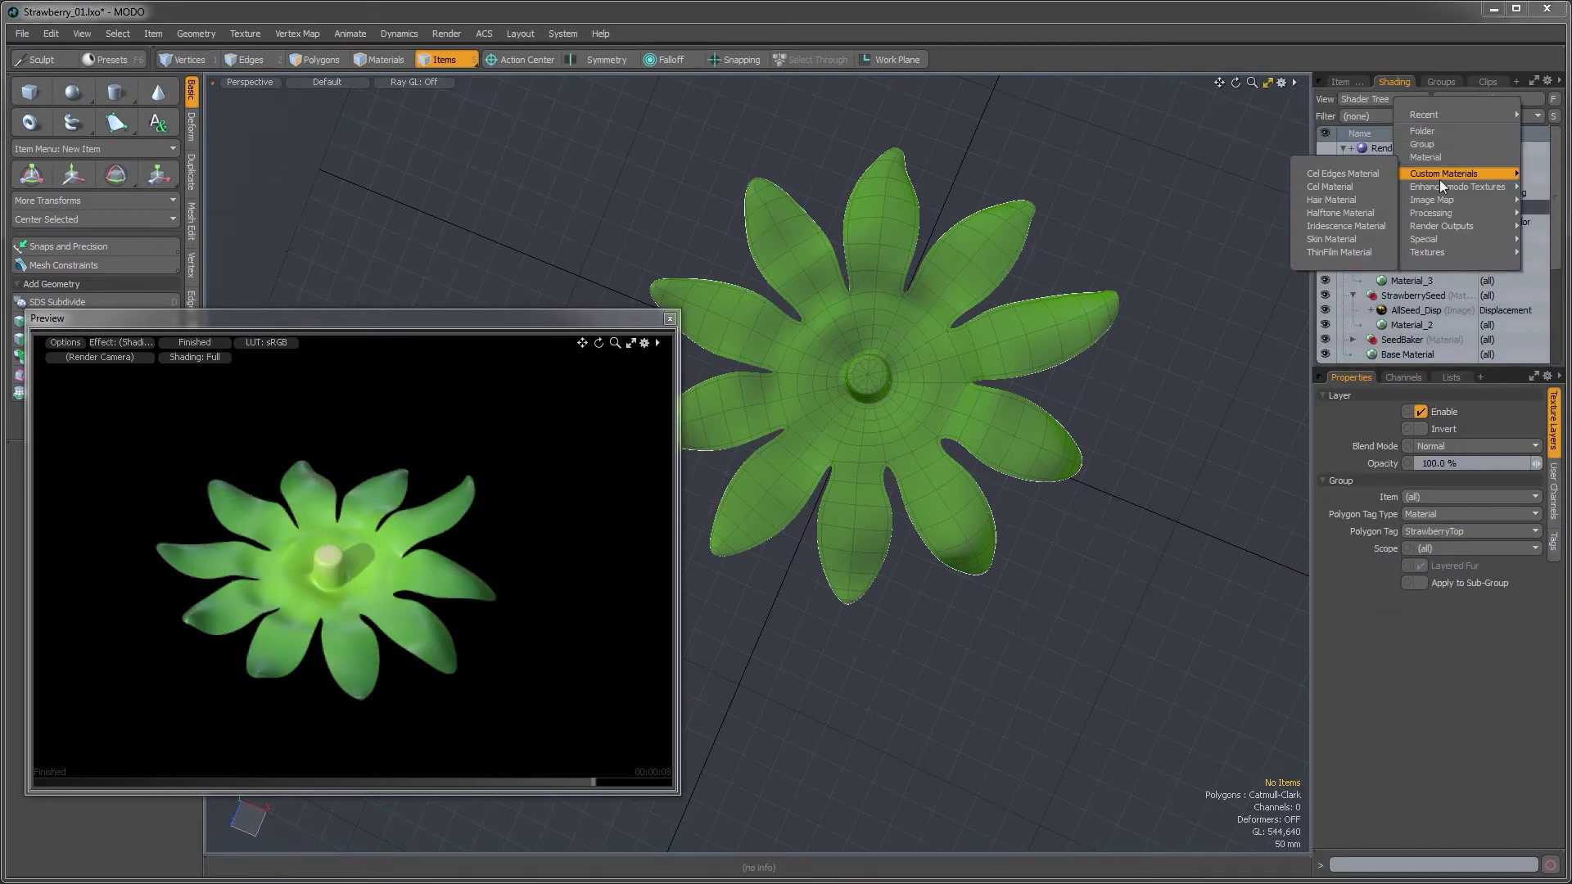
pyautogui.moveTo(1344, 279)
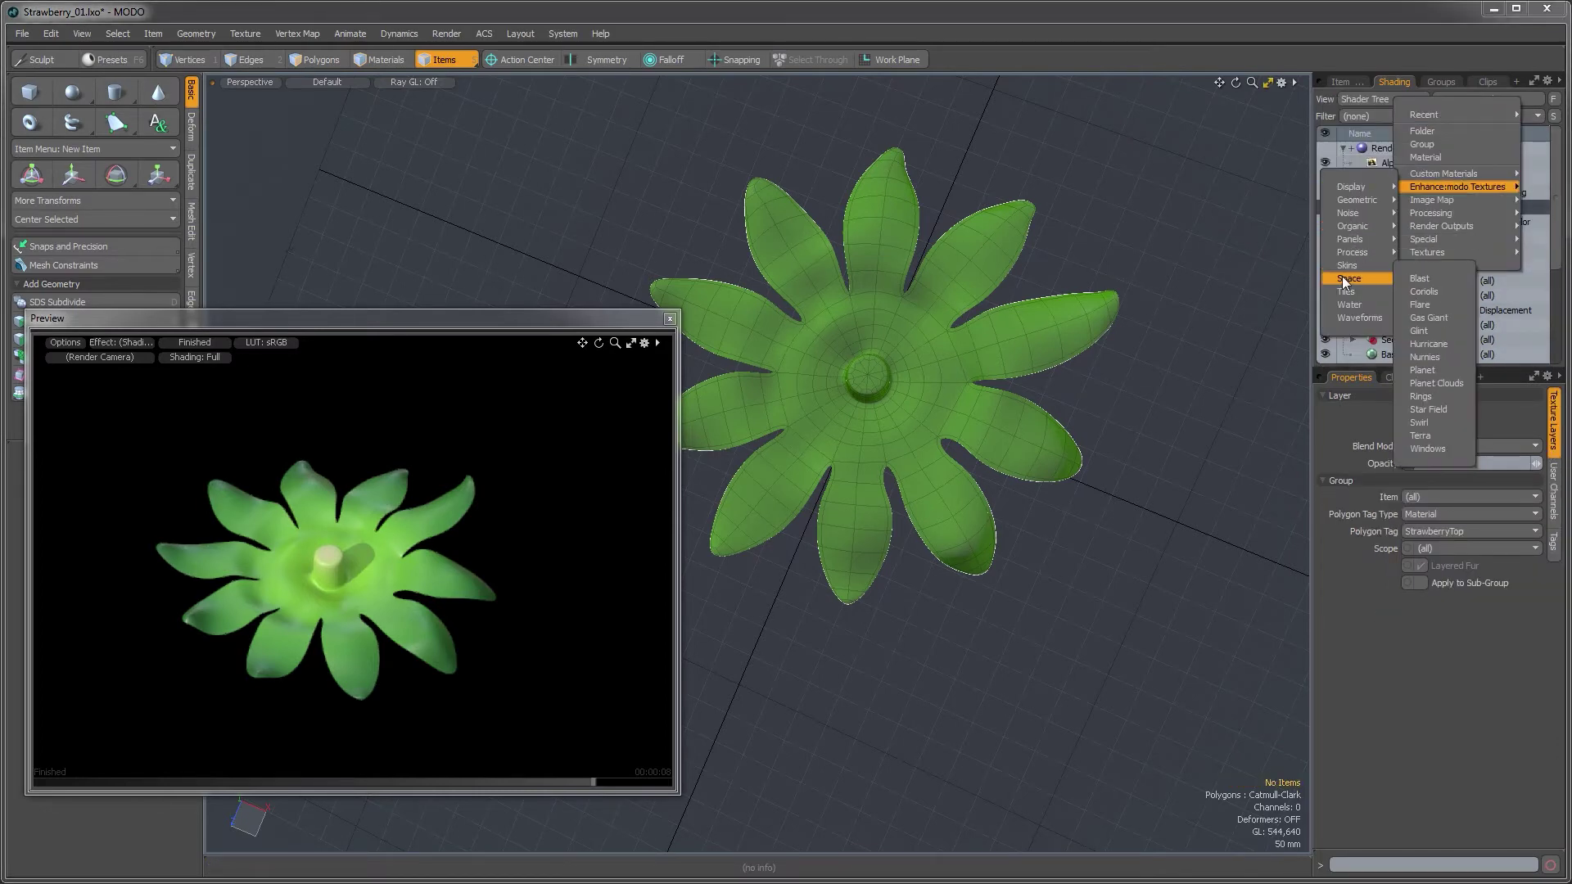
pyautogui.click(1436, 330)
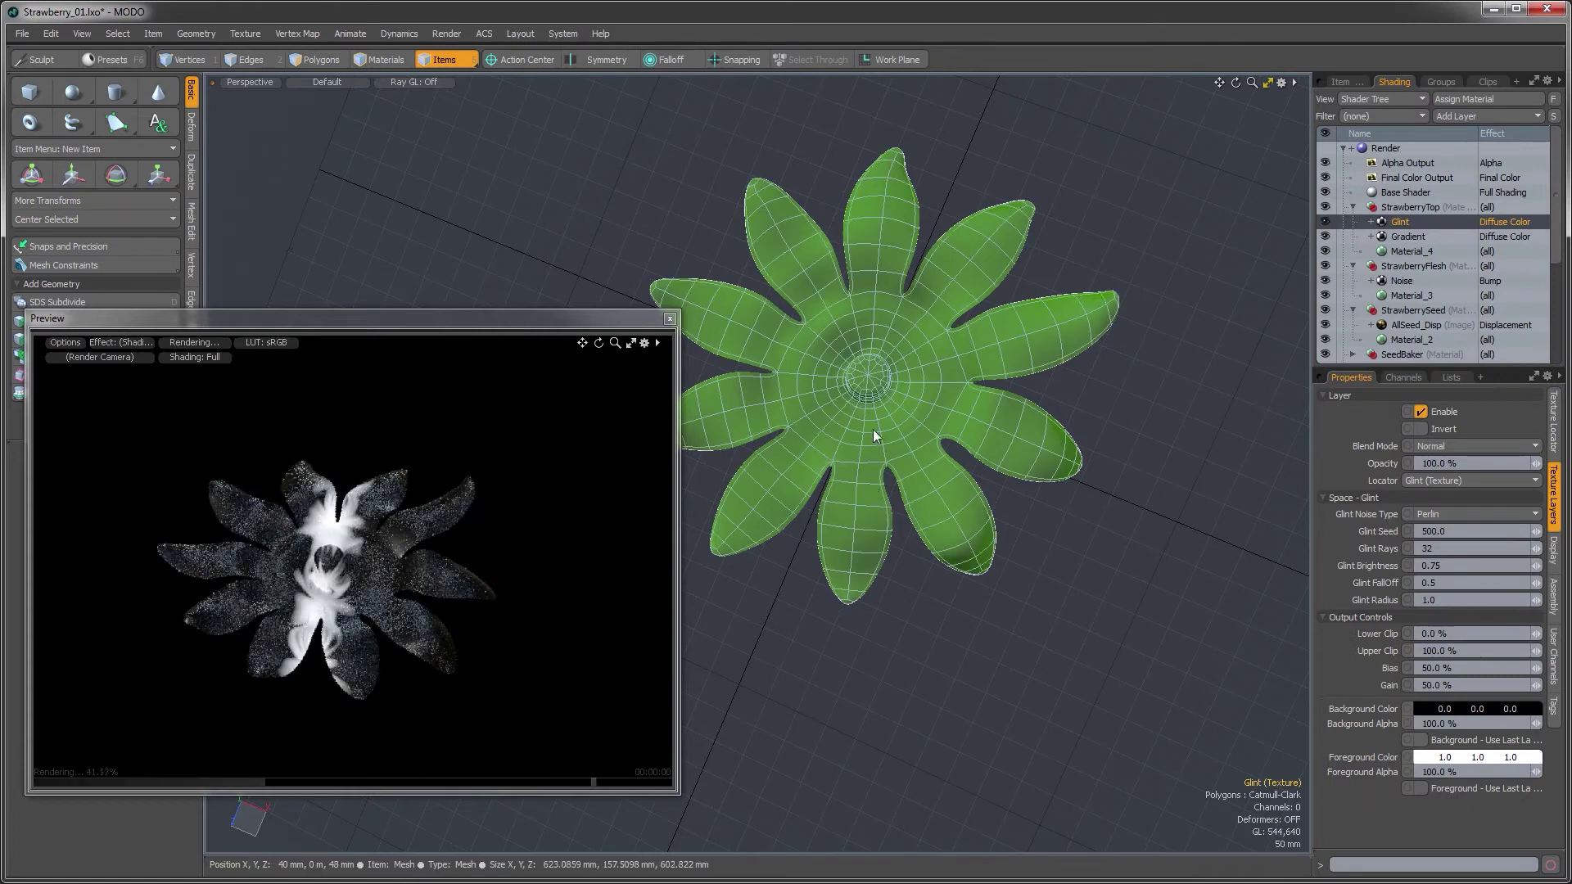
# Move the Glint texture out of the Texture Group in the item list so its locator can be displayed
pyautogui.click(1342, 81)
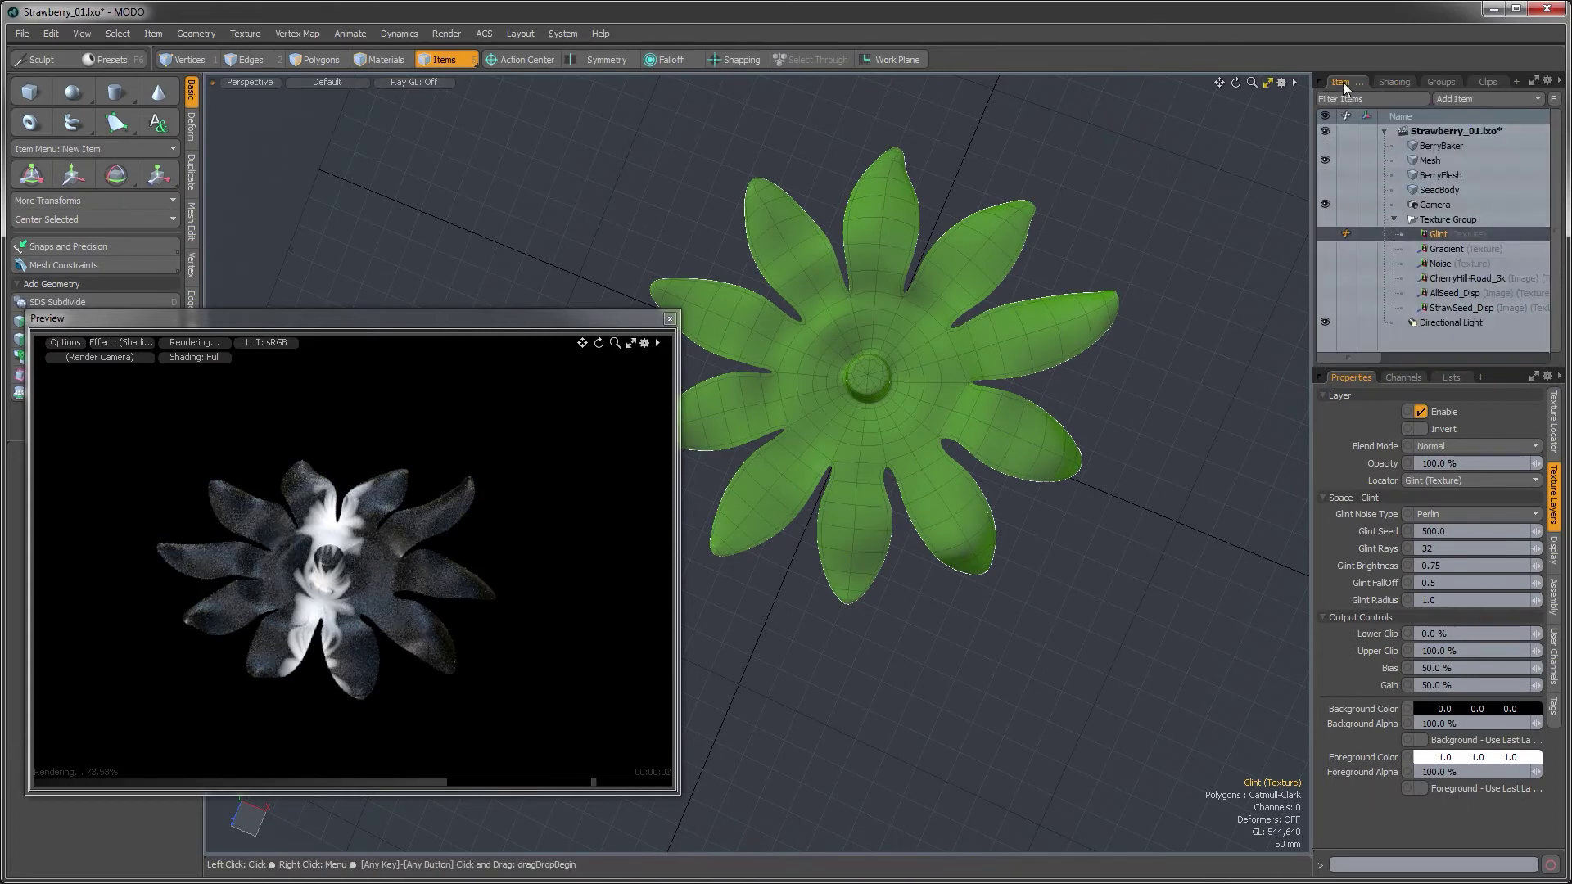
pyautogui.moveTo(1435, 235); pyautogui.dragTo(1433, 214)
pyautogui.keyDown('alt'); pyautogui.moveTo(867, 415); pyautogui.dragTo(865, 487); pyautogui.keyUp('alt')
pyautogui.keyDown('alt'); pyautogui.keyDown('shift'); pyautogui.moveTo(820, 323); pyautogui.dragTo(893, 339); pyautogui.keyUp('shift'); pyautogui.keyUp('alt')
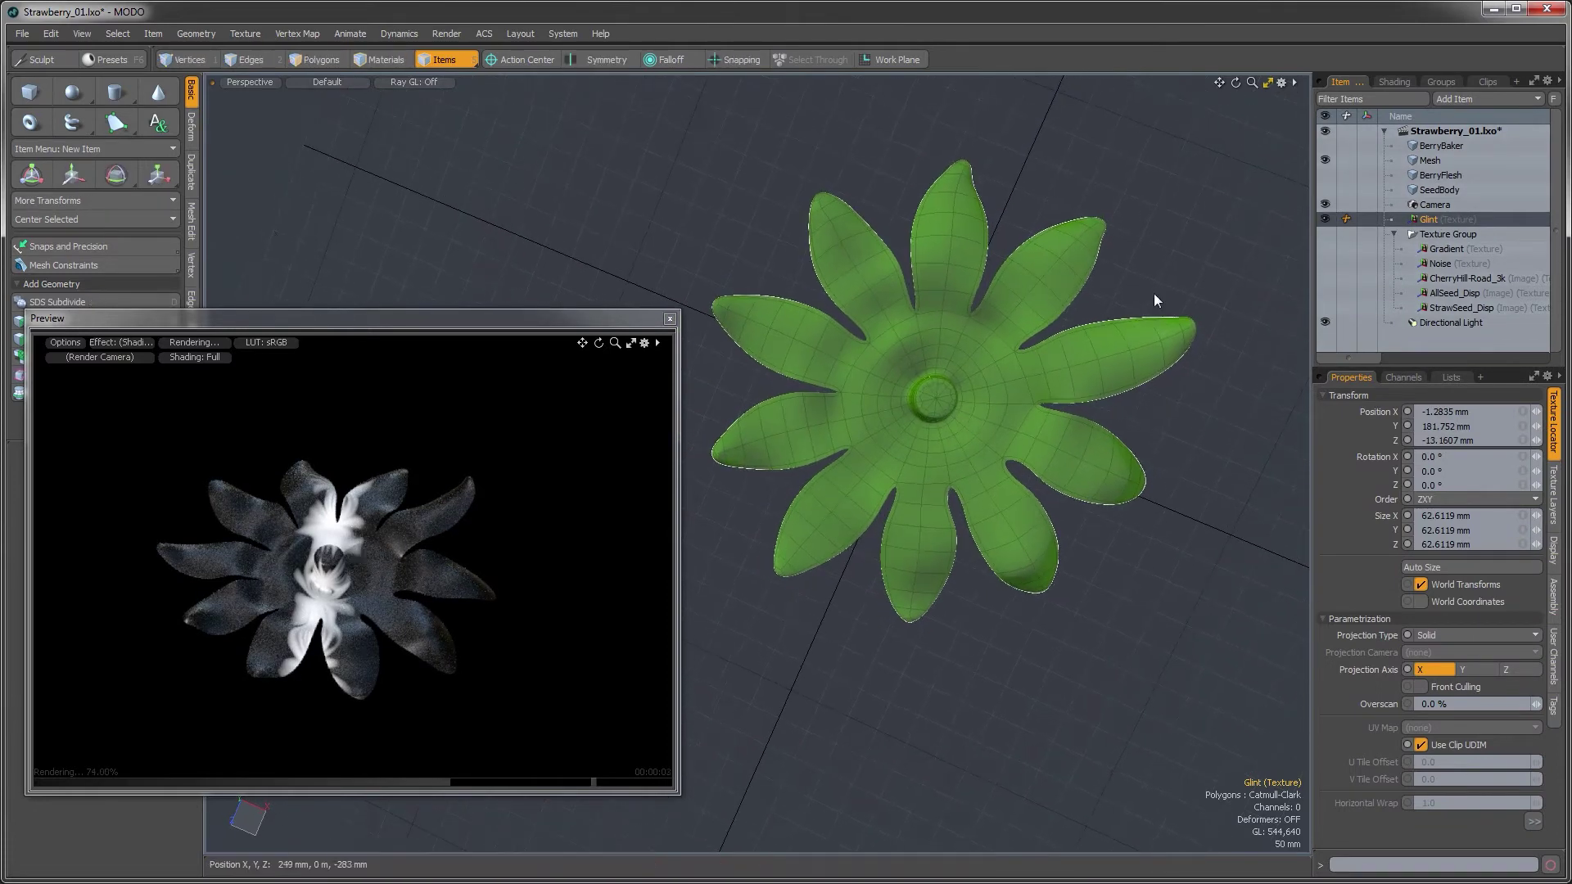
pyautogui.keyDown('alt'); pyautogui.moveTo(988, 430); pyautogui.dragTo(1155, 413); pyautogui.keyUp('alt')
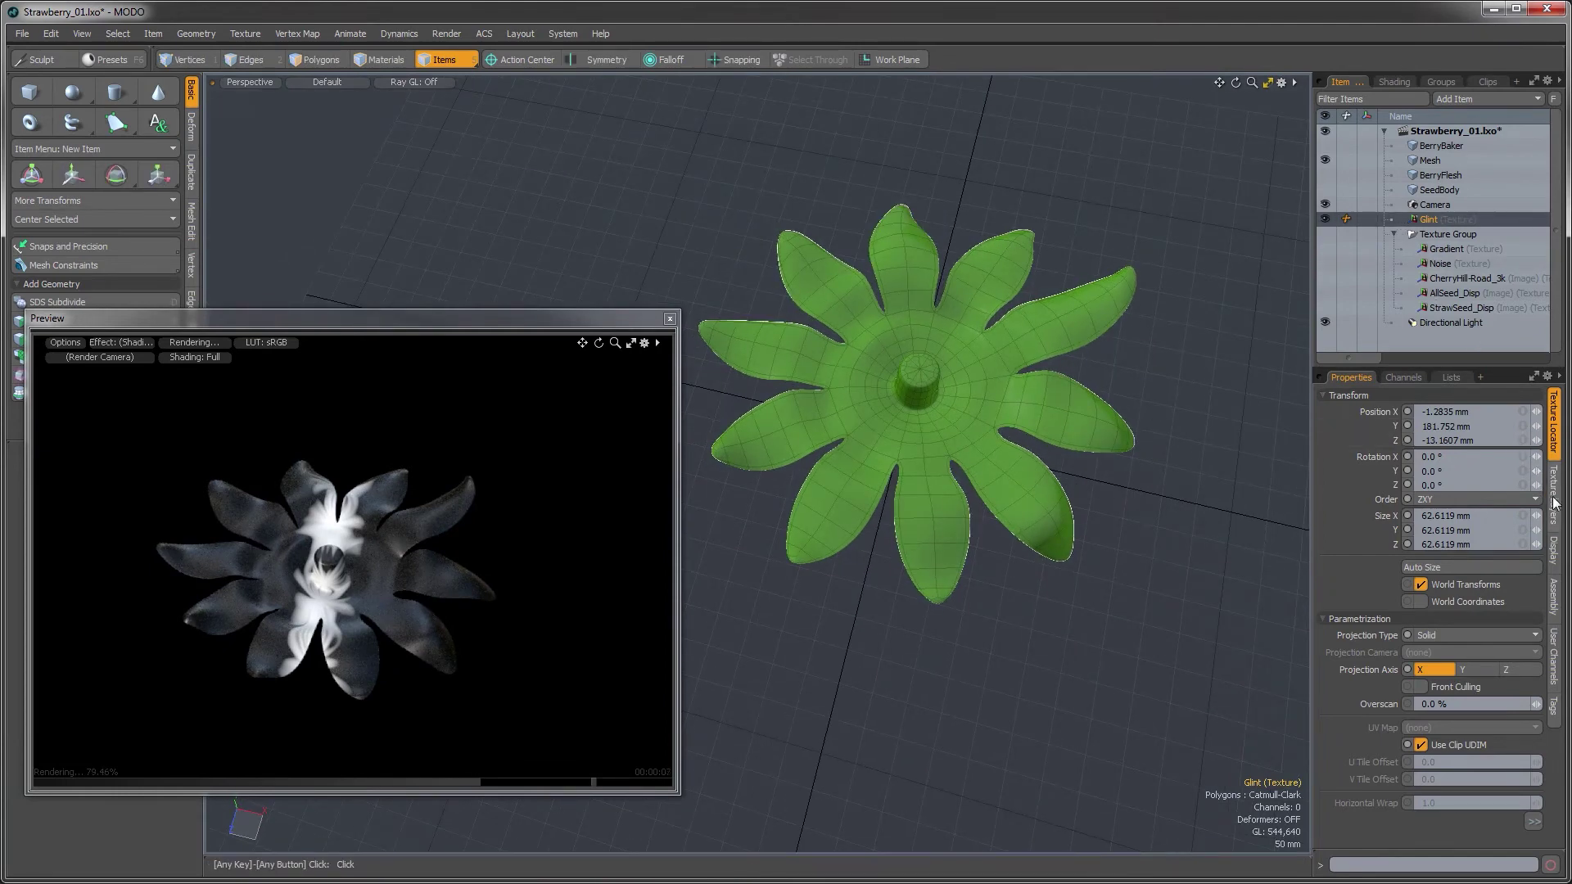
# Set the Glint texture's projection to Planar along the Y axis and its size to 232 mm on all axes
pyautogui.click(1445, 636)
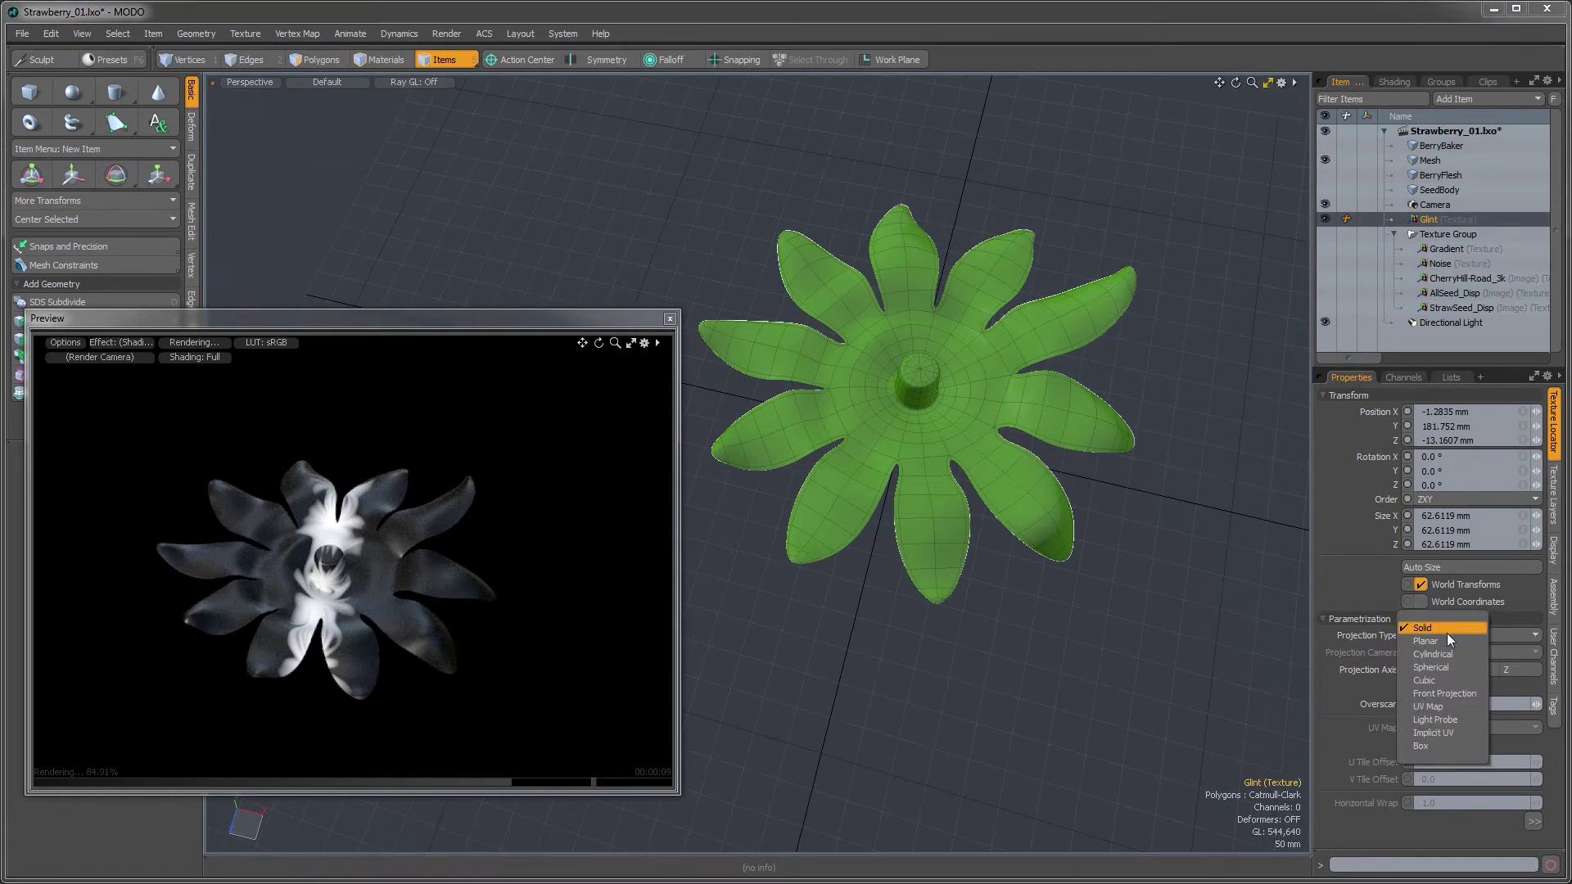
pyautogui.click(1447, 641)
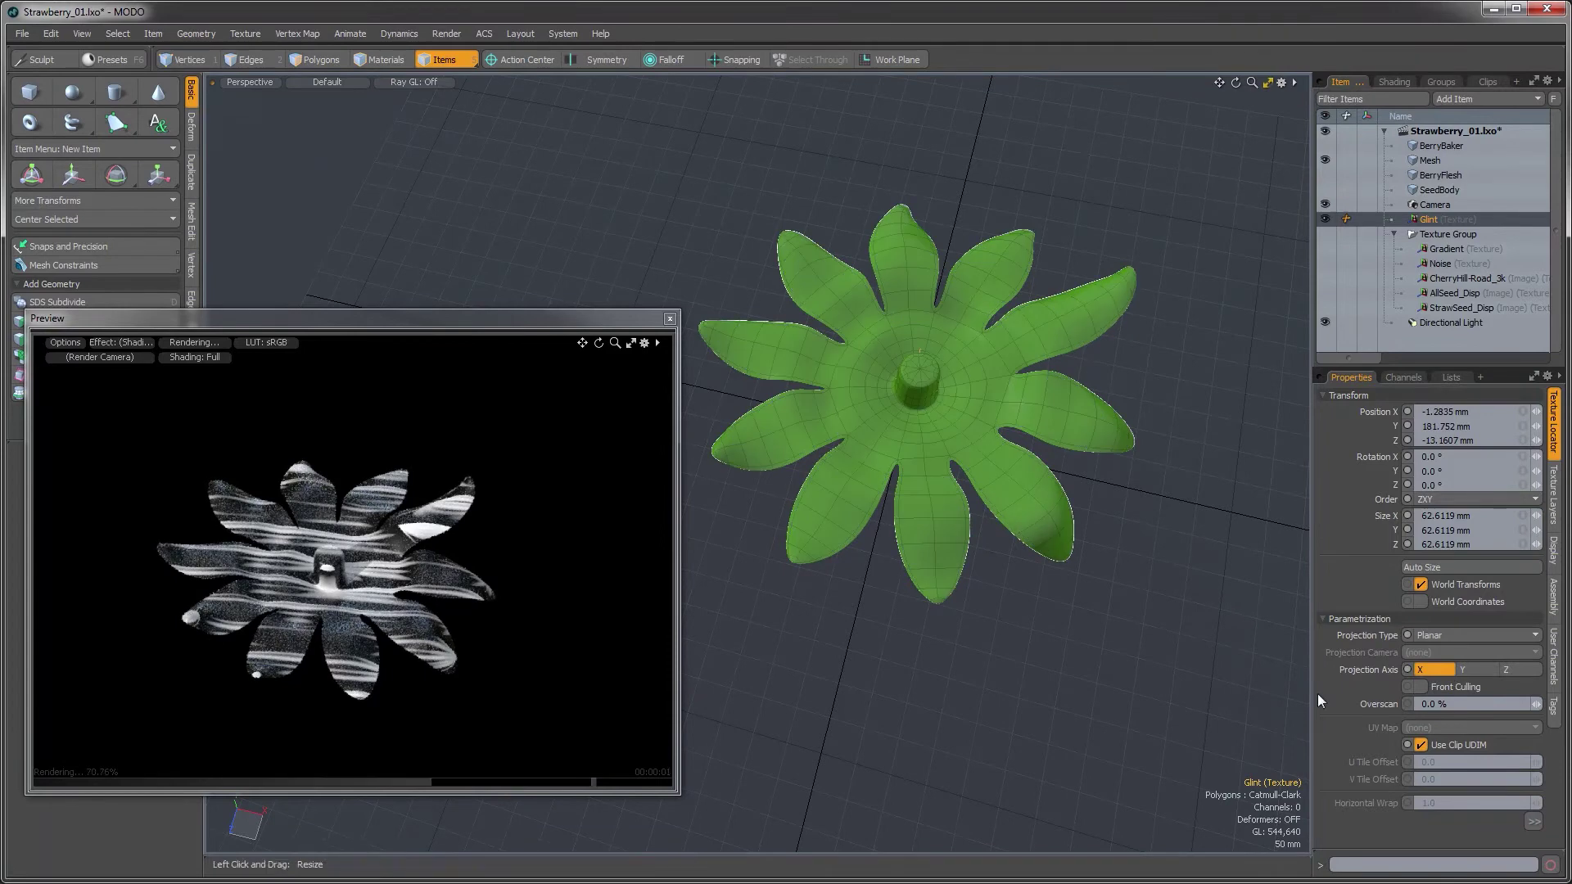
pyautogui.click(1483, 668)
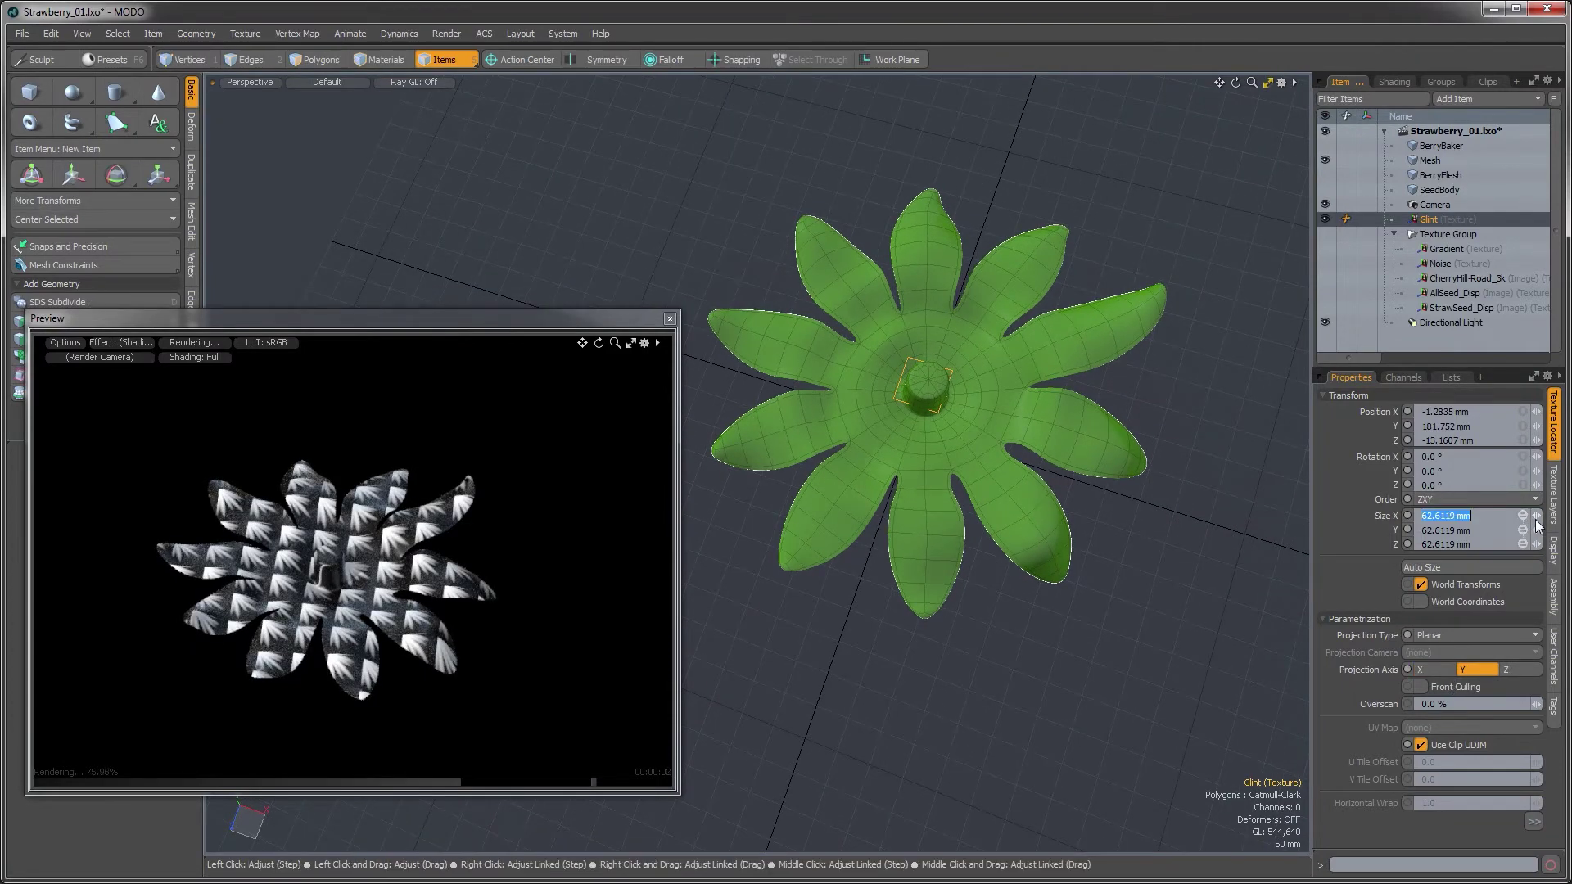
pyautogui.moveTo(1535, 518); pyautogui.dragTo(1568, 518, button='right')
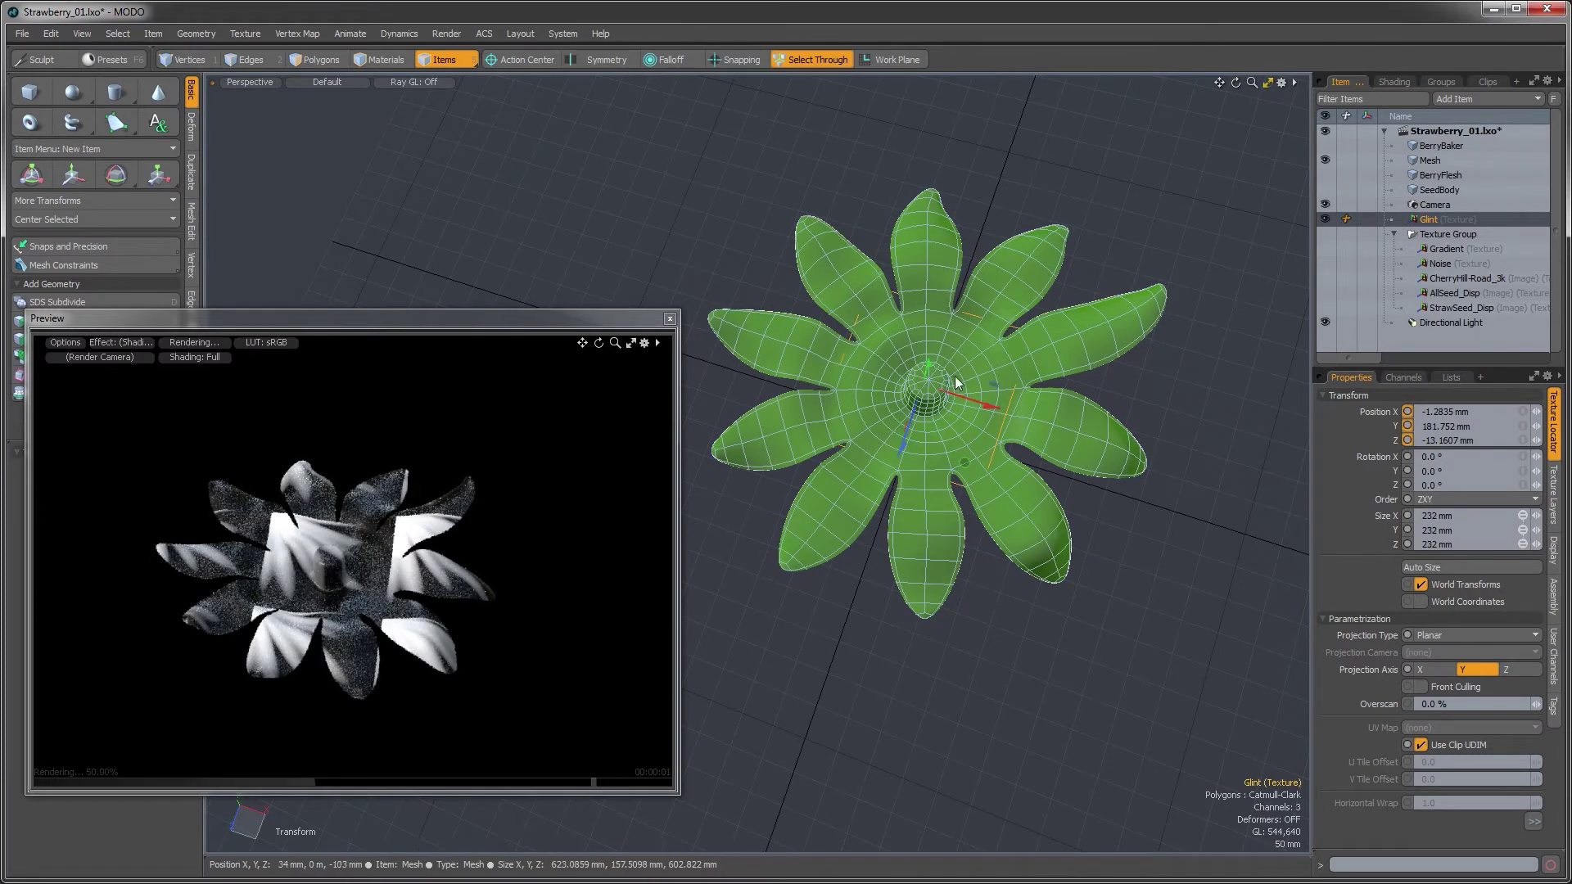
# Move the Glint texture locator to X 117 mm, Z 108 mm and set its horizontal and vertical repeat to Mirror
pyautogui.press('y')
pyautogui.moveTo(961, 456); pyautogui.dragTo(1026, 580)
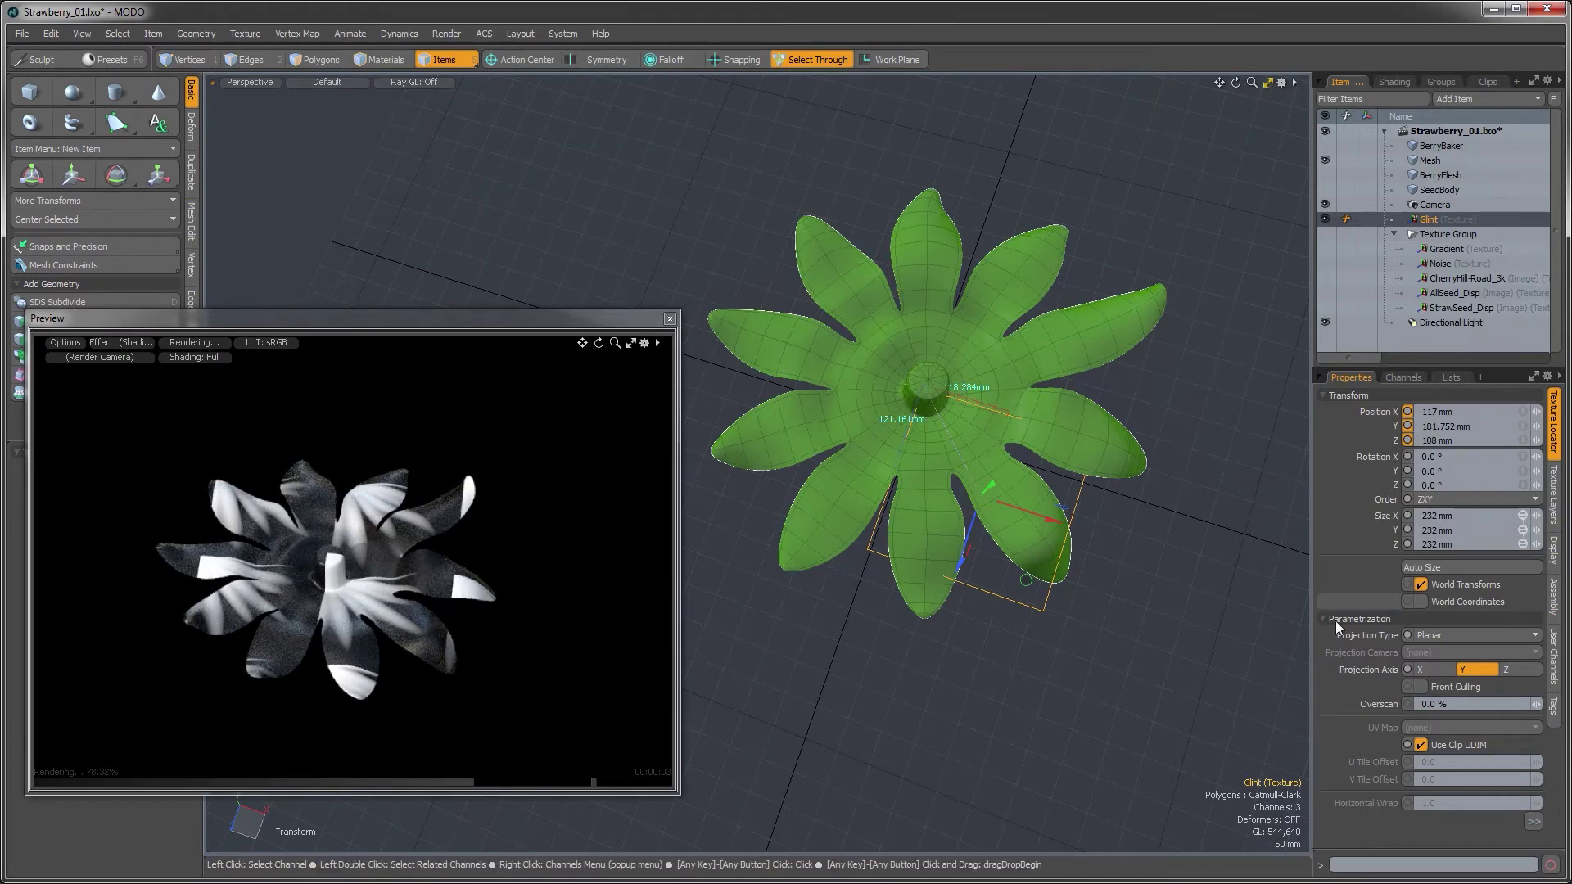
pyautogui.click(1324, 394)
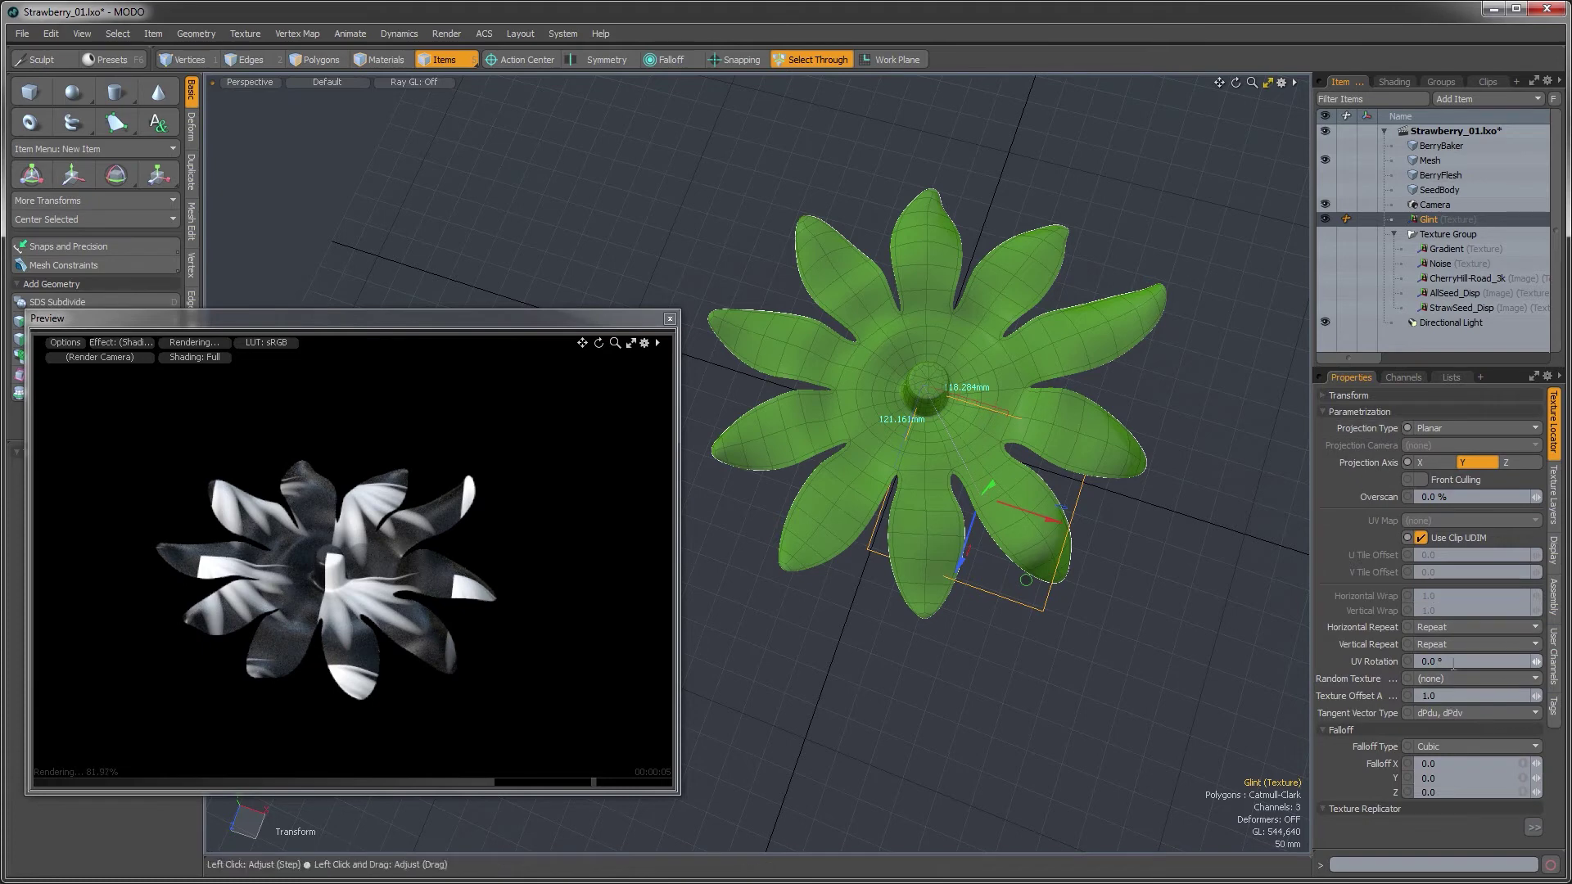
pyautogui.click(1452, 627)
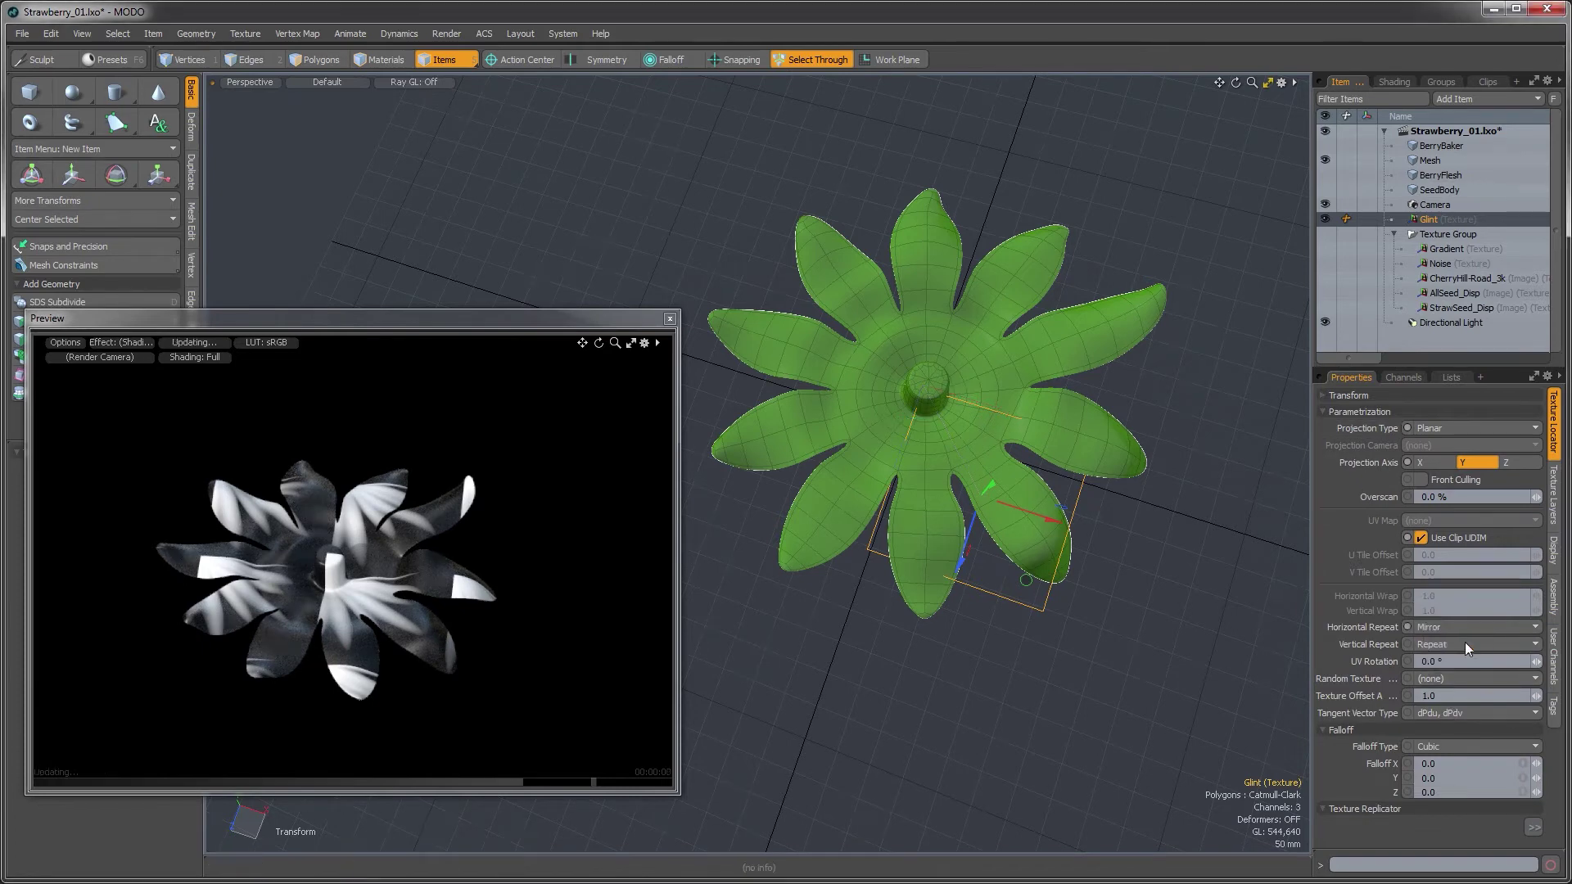
pyautogui.click(1465, 641)
pyautogui.click(1449, 644)
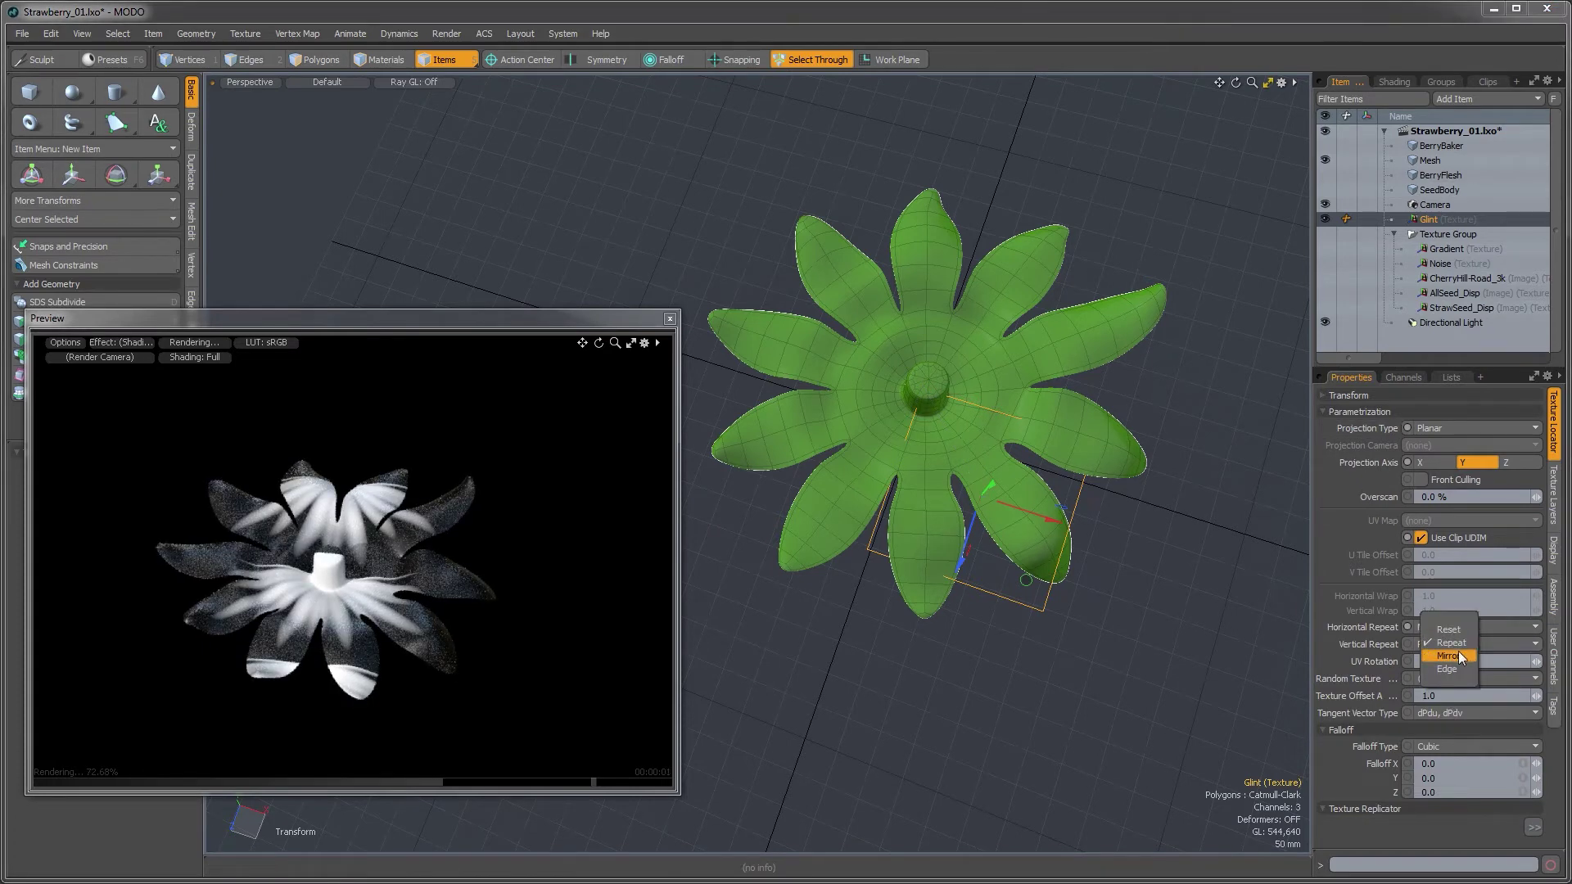
pyautogui.click(1461, 657)
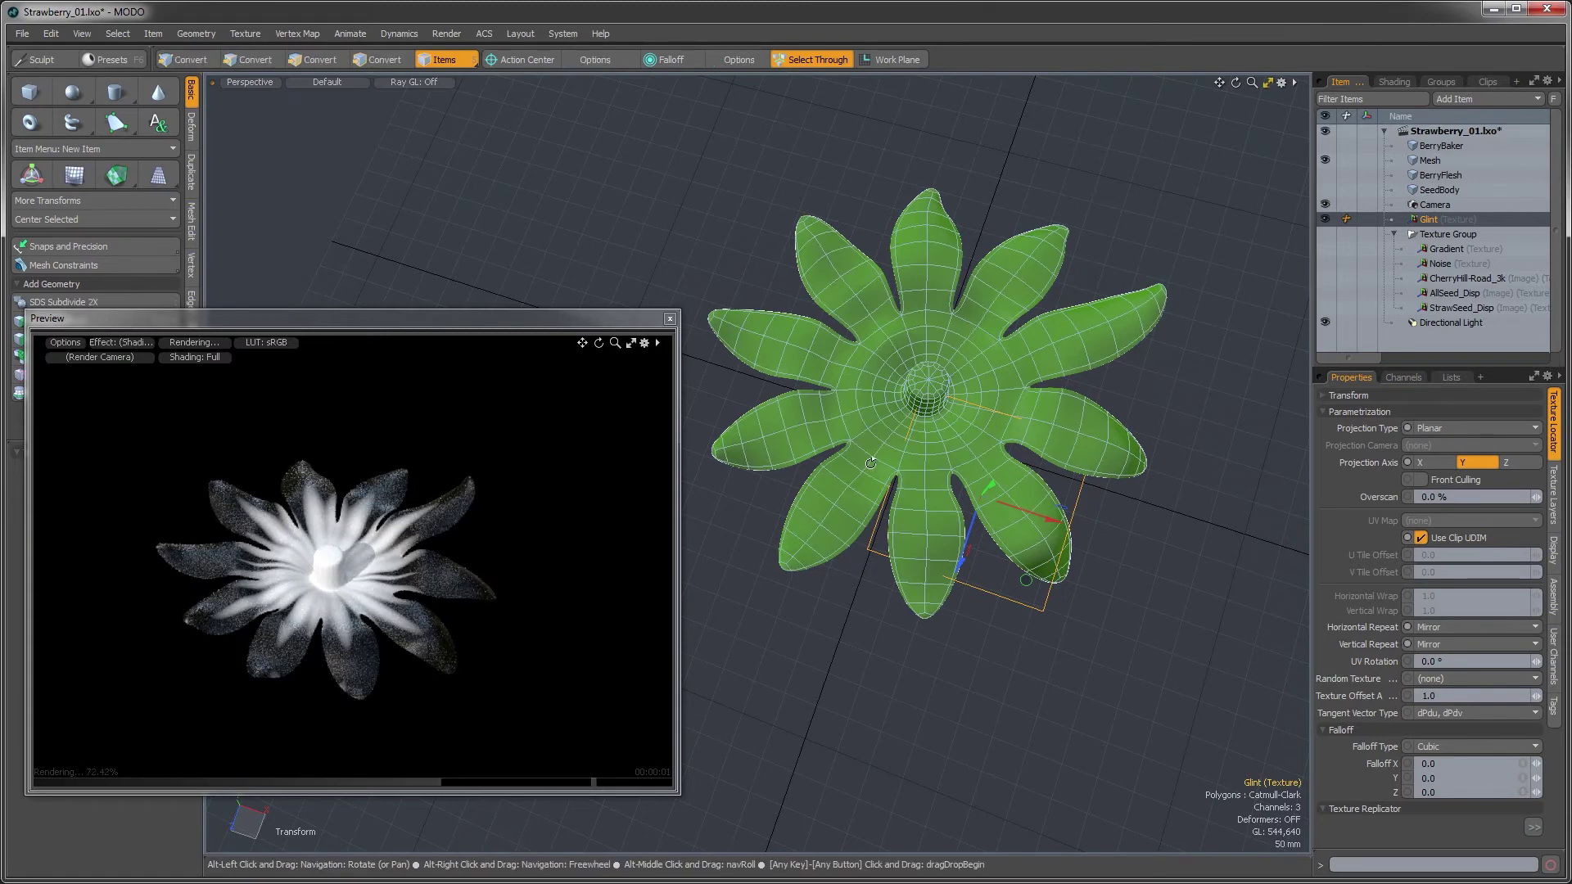
# Enlarge the Glint locator to span the leaves and align its corner with the stem's center in Top view
pyautogui.keyDown('alt'); pyautogui.moveTo(870, 463); pyautogui.dragTo(1045, 648); pyautogui.keyUp('alt')
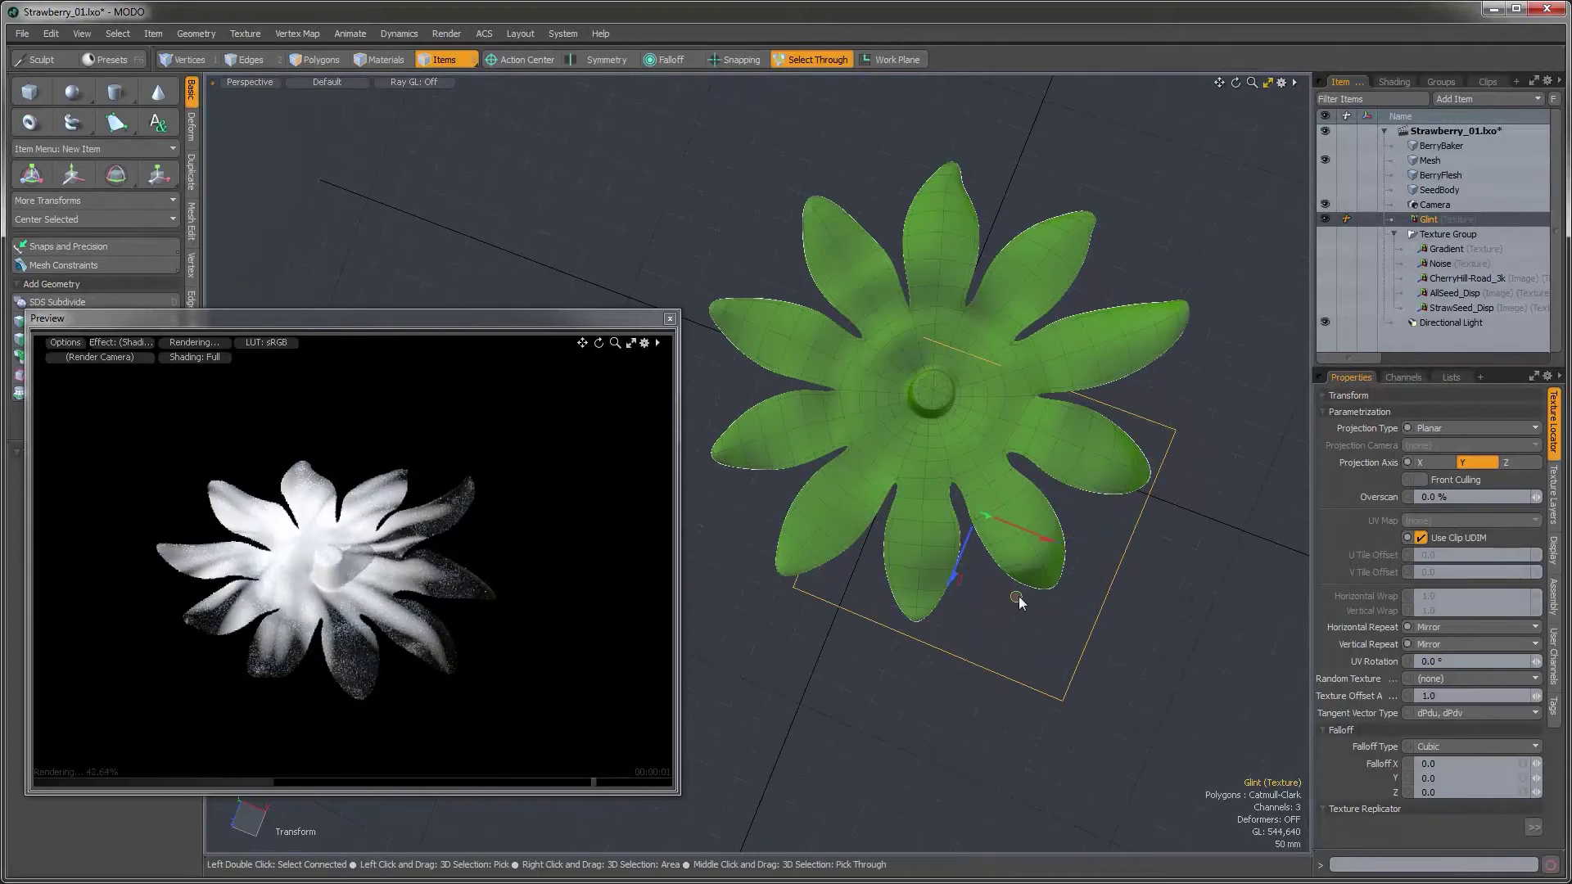
pyautogui.hotkey('ctrl', 'space')
pyautogui.click(1028, 551)
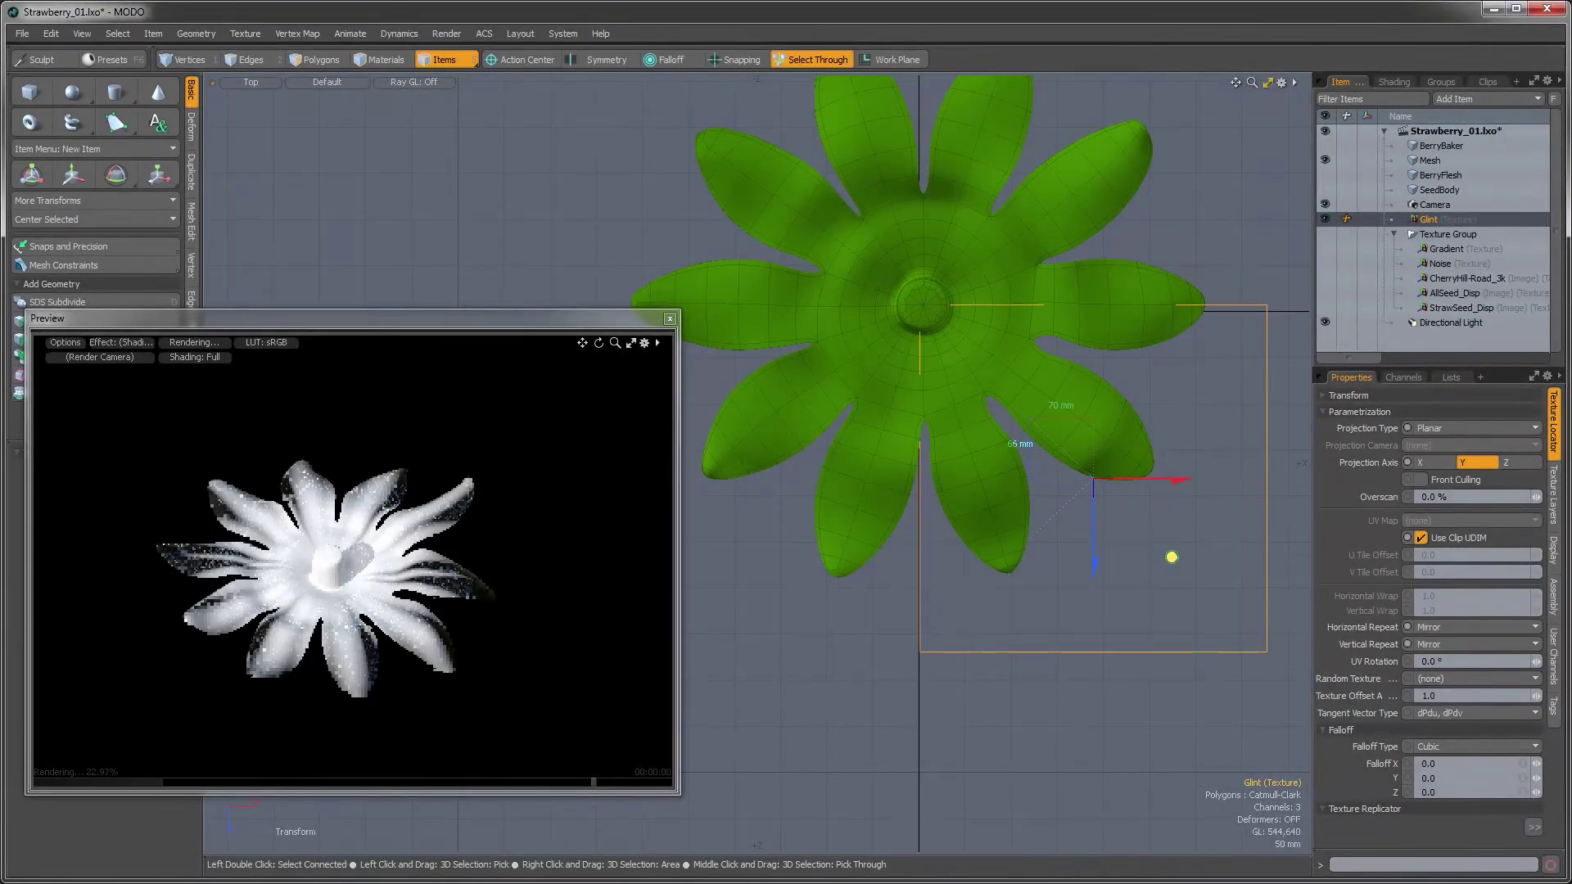
pyautogui.keyDown('alt'); pyautogui.moveTo(1007, 527); pyautogui.dragTo(911, 422); pyautogui.keyUp('alt')
# Return the Glint texture to the Texture Group and set its Glint Rays to 100
pyautogui.moveTo(1427, 220); pyautogui.dragTo(1438, 241)
pyautogui.keyDown('alt'); pyautogui.moveTo(1089, 434); pyautogui.dragTo(1120, 479); pyautogui.keyUp('alt')
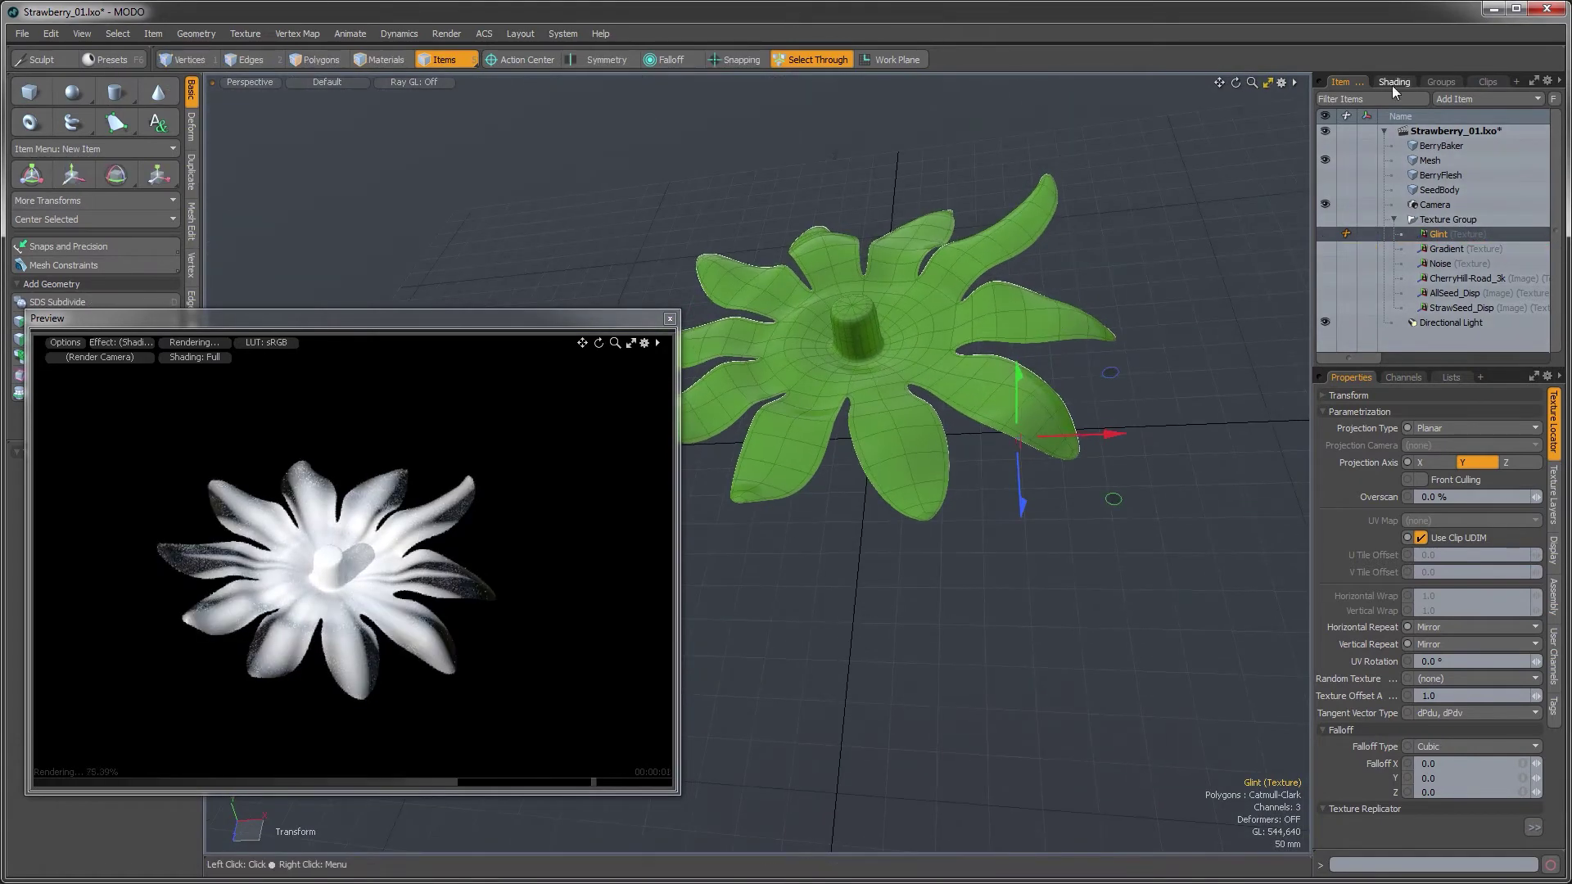
pyautogui.click(1392, 85)
pyautogui.click(1552, 499)
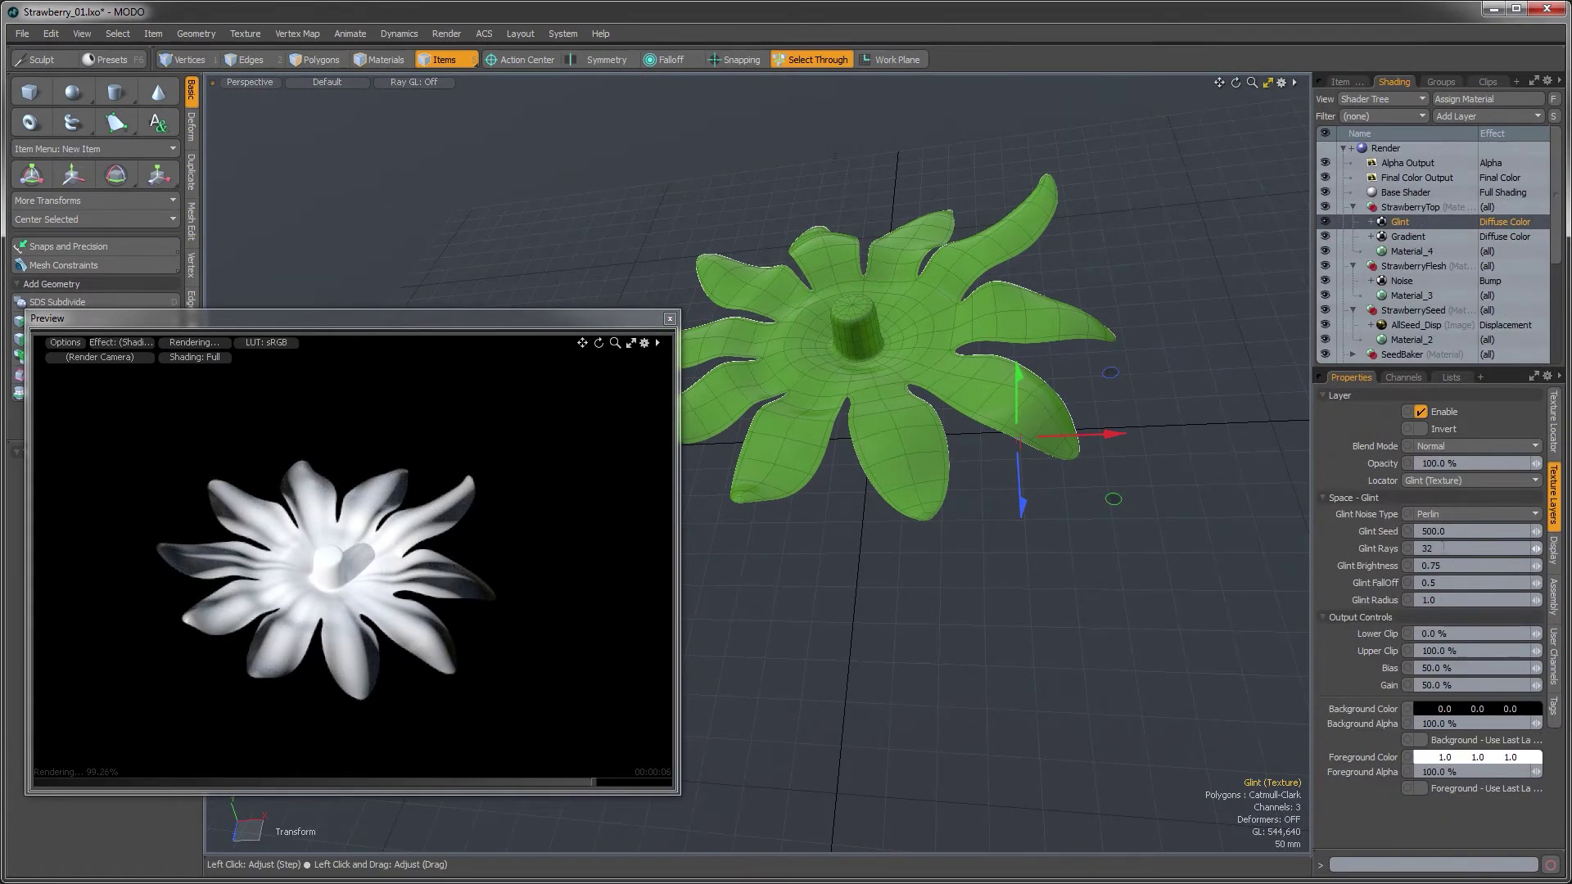
pyautogui.moveTo(1443, 548); pyautogui.dragTo(1388, 548)
pyautogui.write('100')
pyautogui.press('Return')
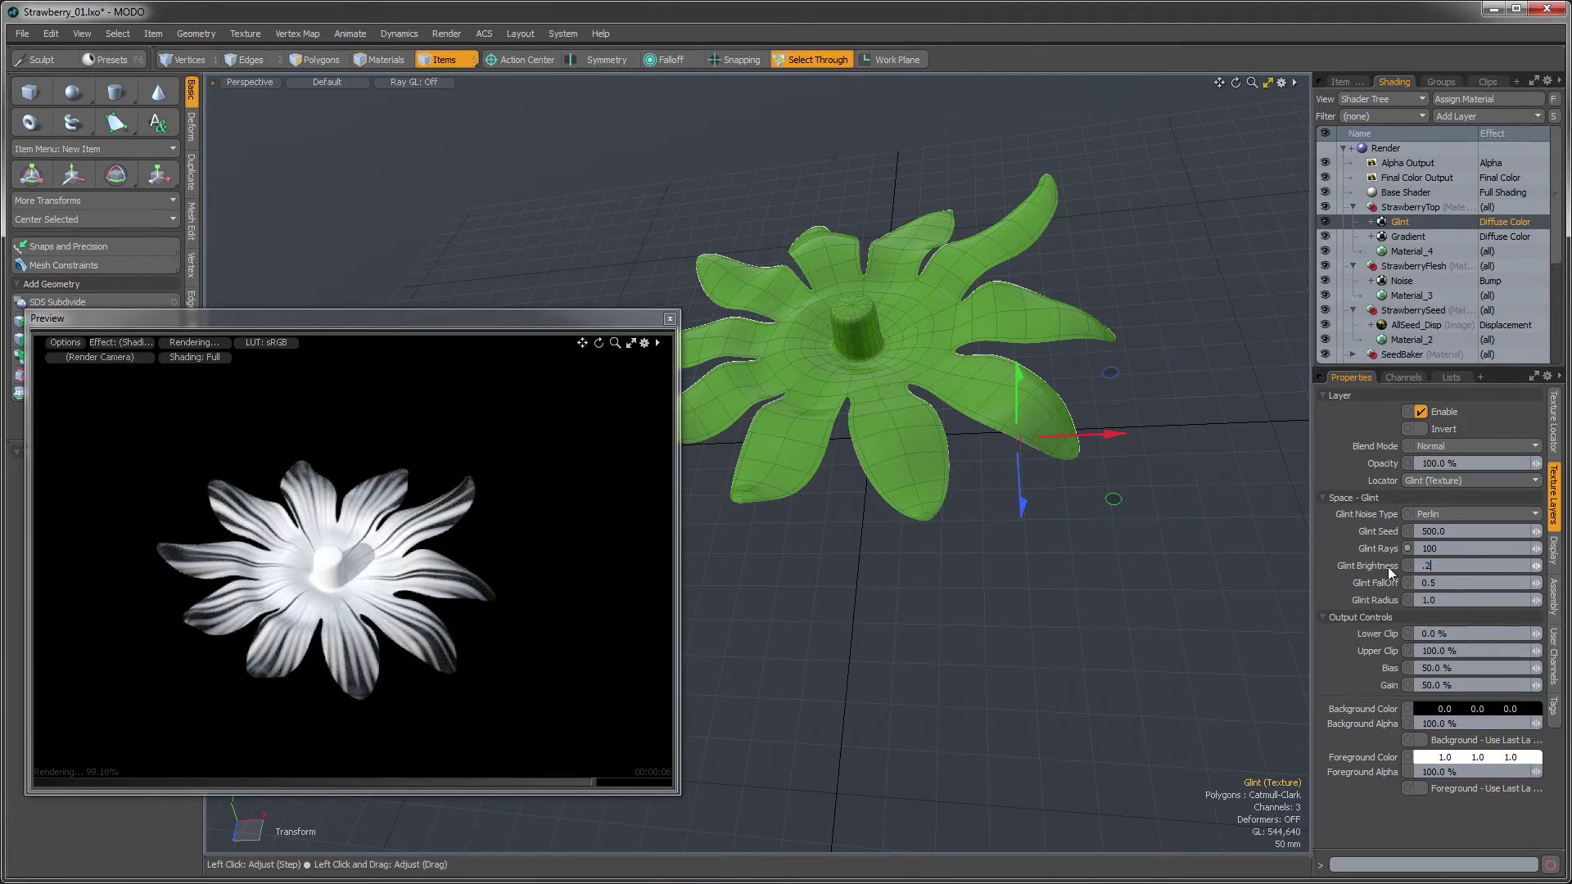
# Set the Glint texture's Glint Brightness to 0.721 and Glint FallOff to 0.908
pyautogui.write('.2')
pyautogui.press('Return')
pyautogui.moveTo(1535, 571); pyautogui.dragTo(1563, 571)
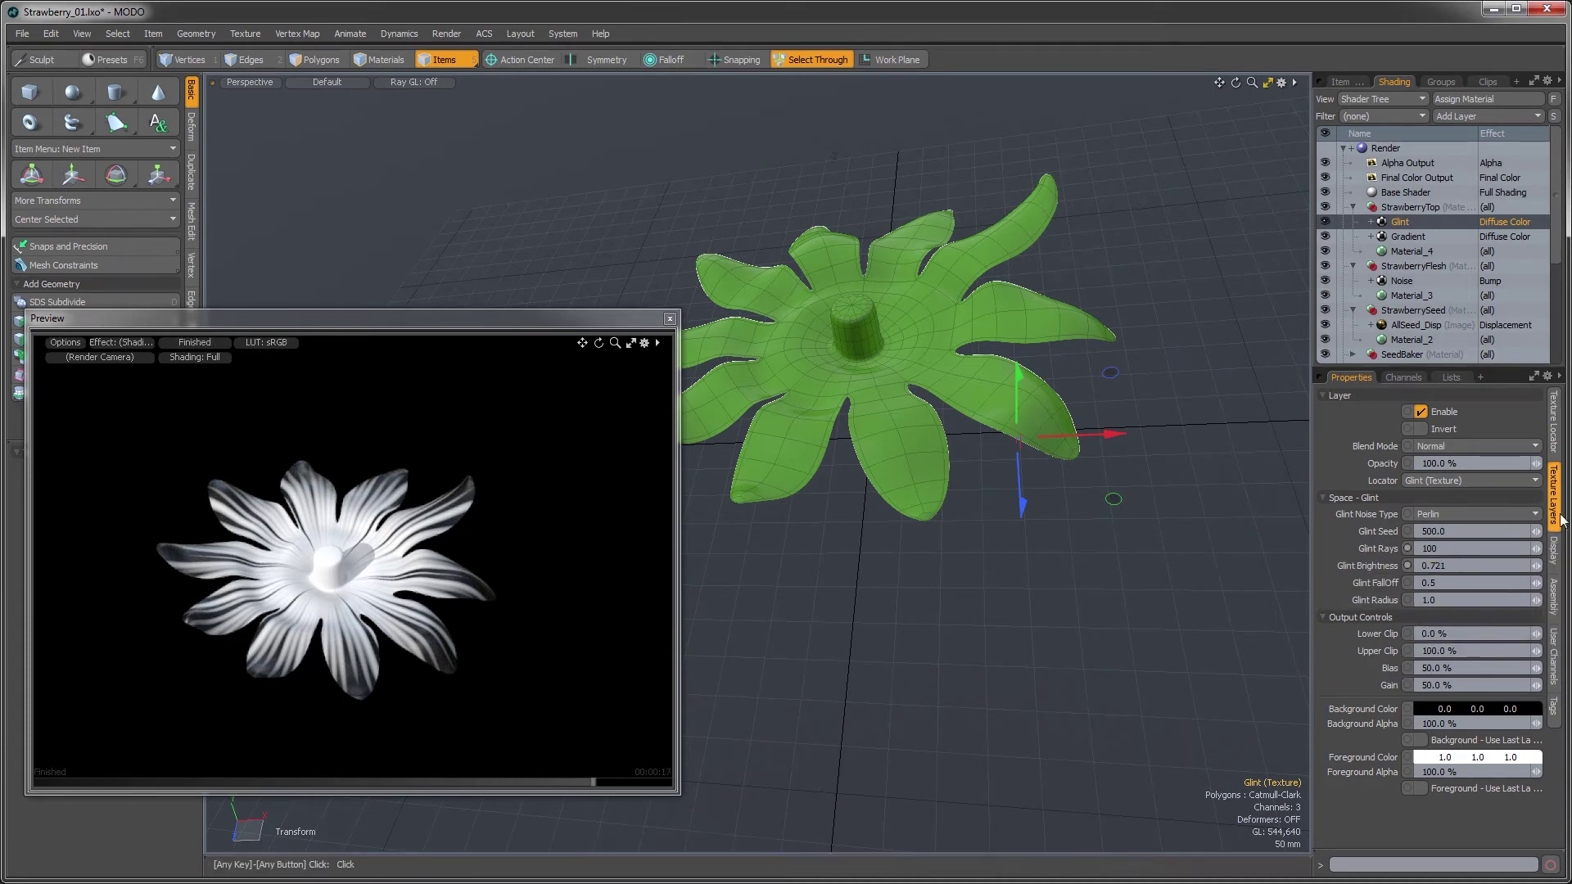
pyautogui.click(1553, 422)
pyautogui.click(1553, 495)
pyautogui.moveTo(1536, 583)
pyautogui.mouseDown()
pyautogui.moveTo(1562, 583)
pyautogui.moveTo(1457, 567)
pyautogui.mouseUp()
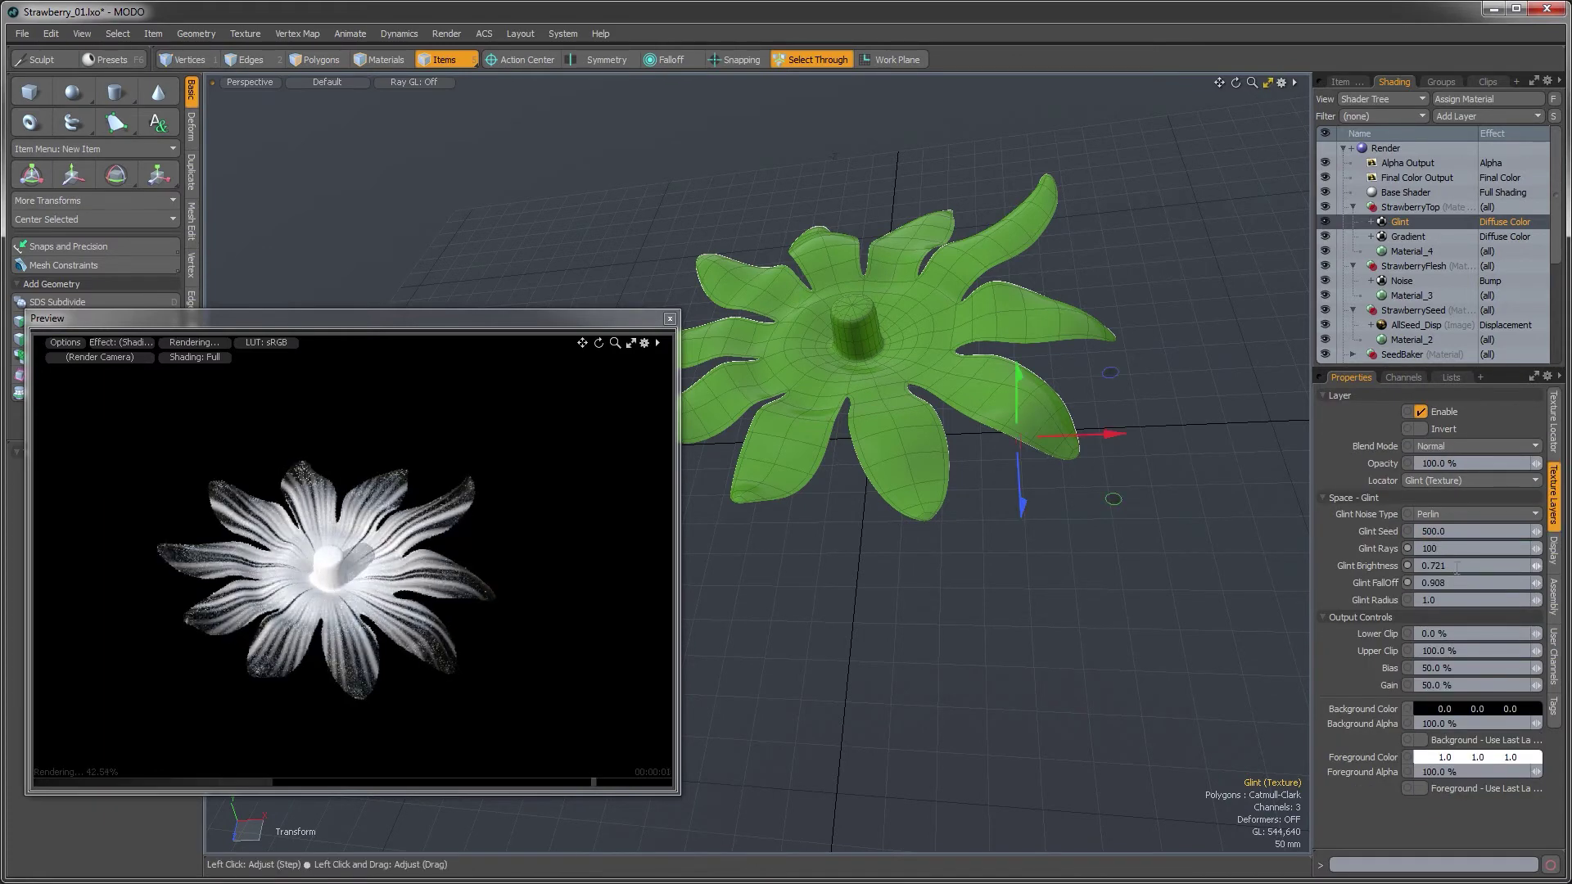
pyautogui.press('Return')
pyautogui.hotkey('ctrl', 'z')
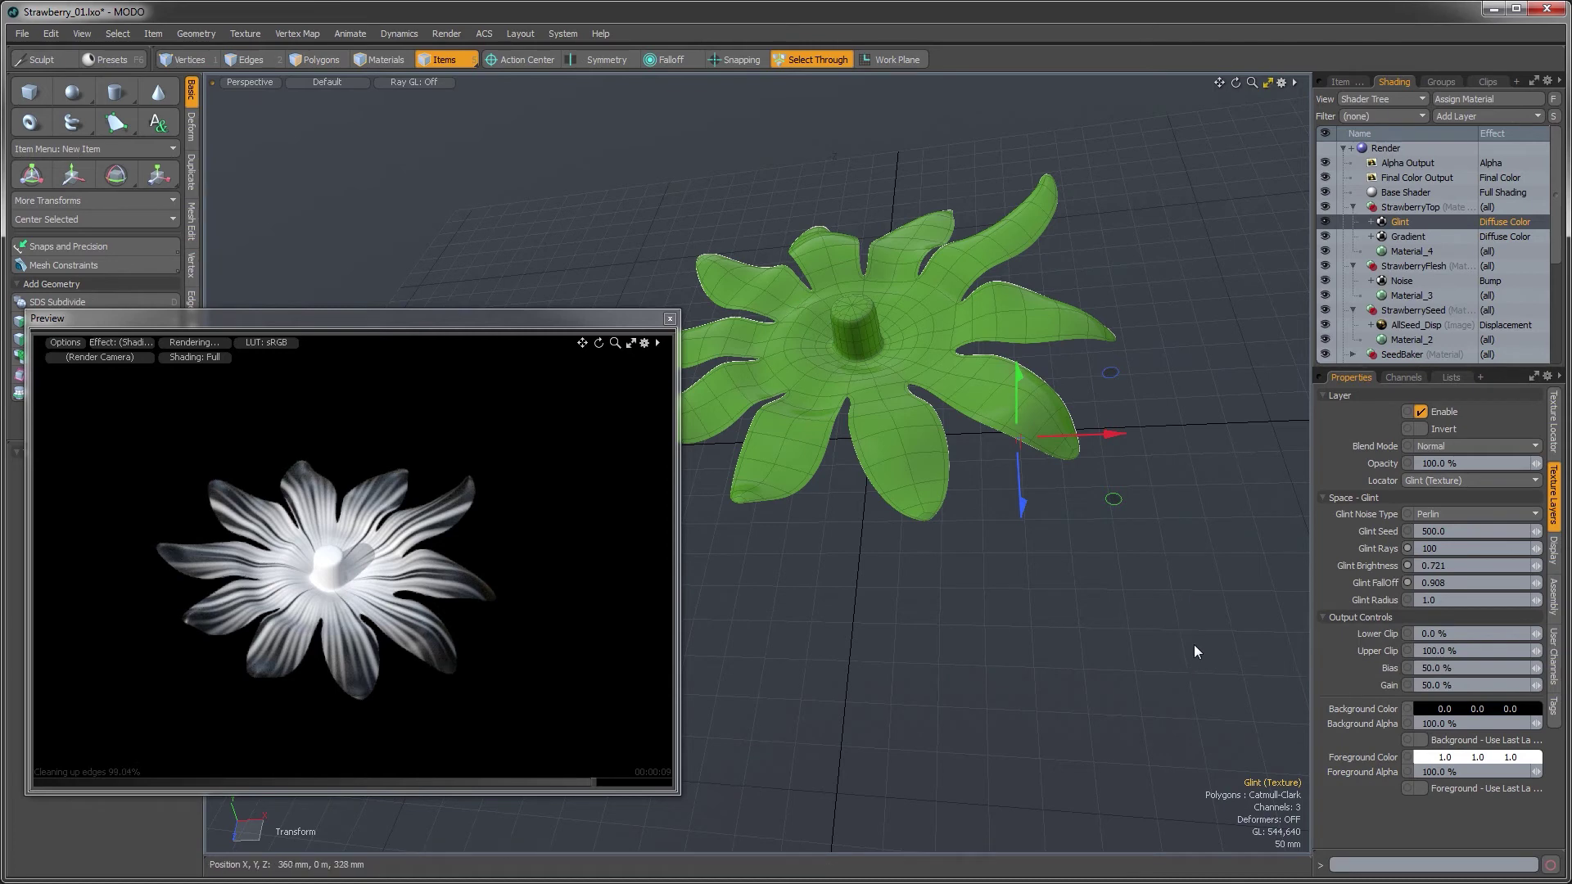
# Set the Glint background color to dark green (0.01, 0.05, 0.01) and the foreground color to yellow-green (0.68, 1.0, 0.29)
pyautogui.click(1426, 707)
pyautogui.moveTo(1010, 597)
pyautogui.mouseDown()
pyautogui.moveTo(989, 526)
pyautogui.moveTo(970, 528)
pyautogui.mouseUp()
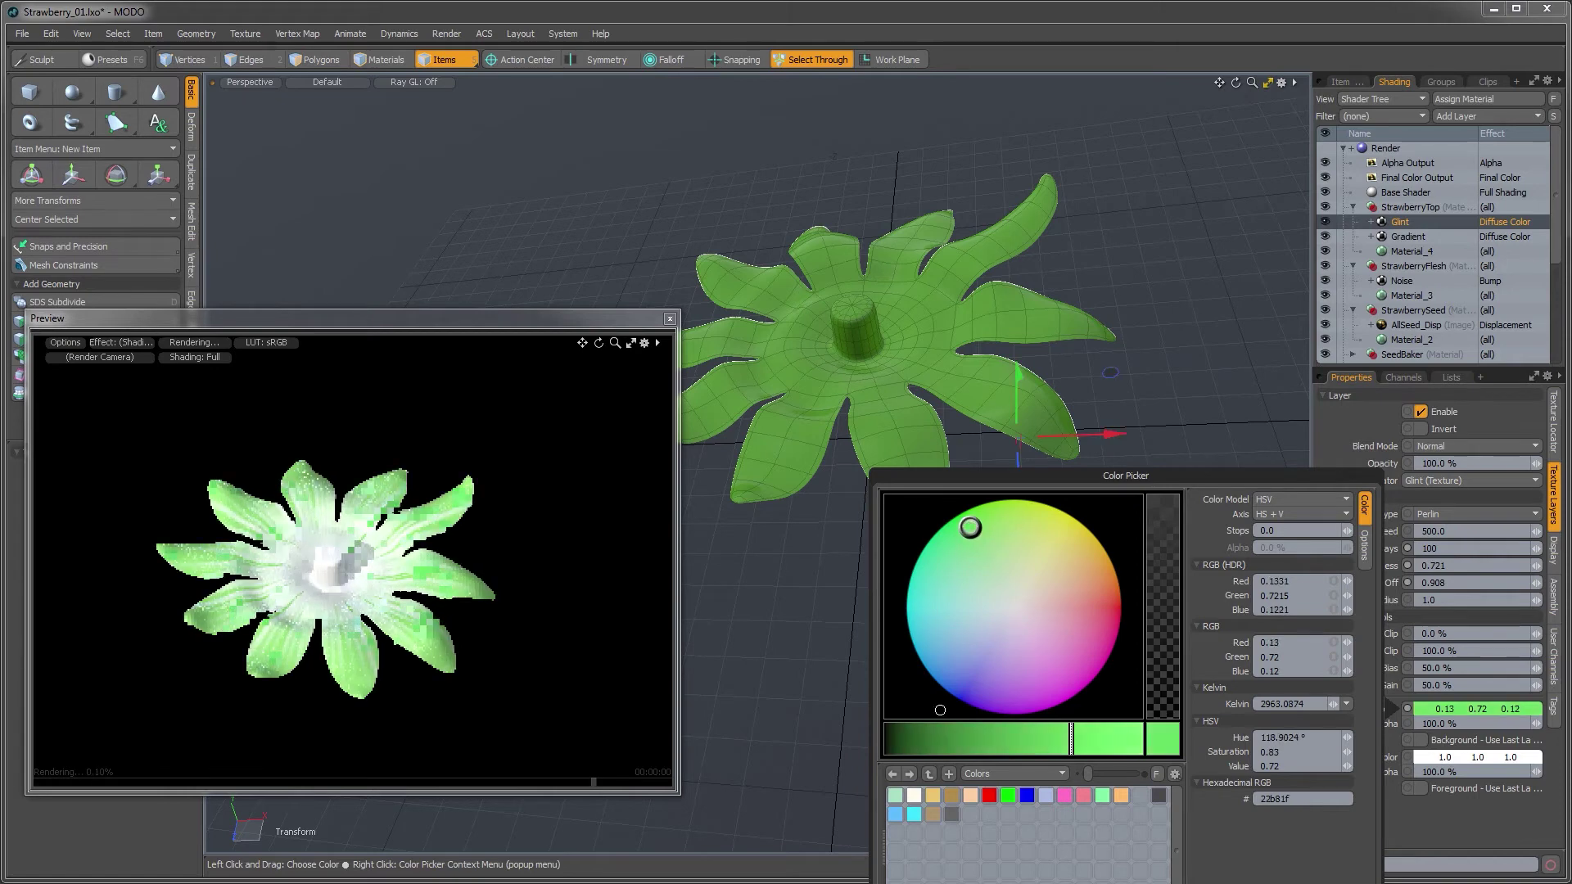
pyautogui.click(897, 738)
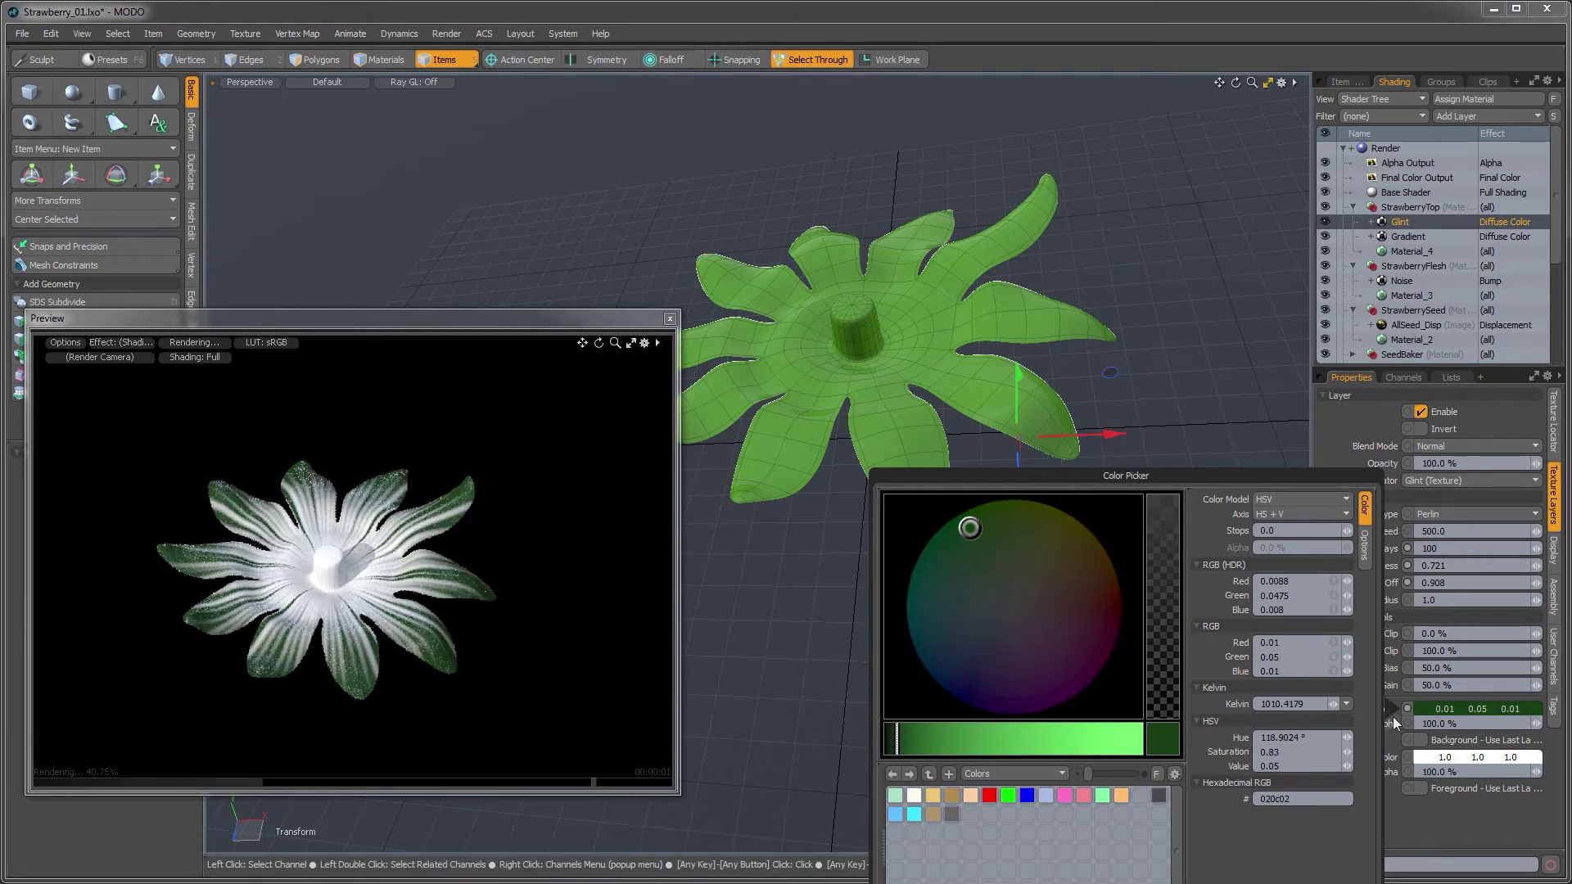
pyautogui.click(1416, 757)
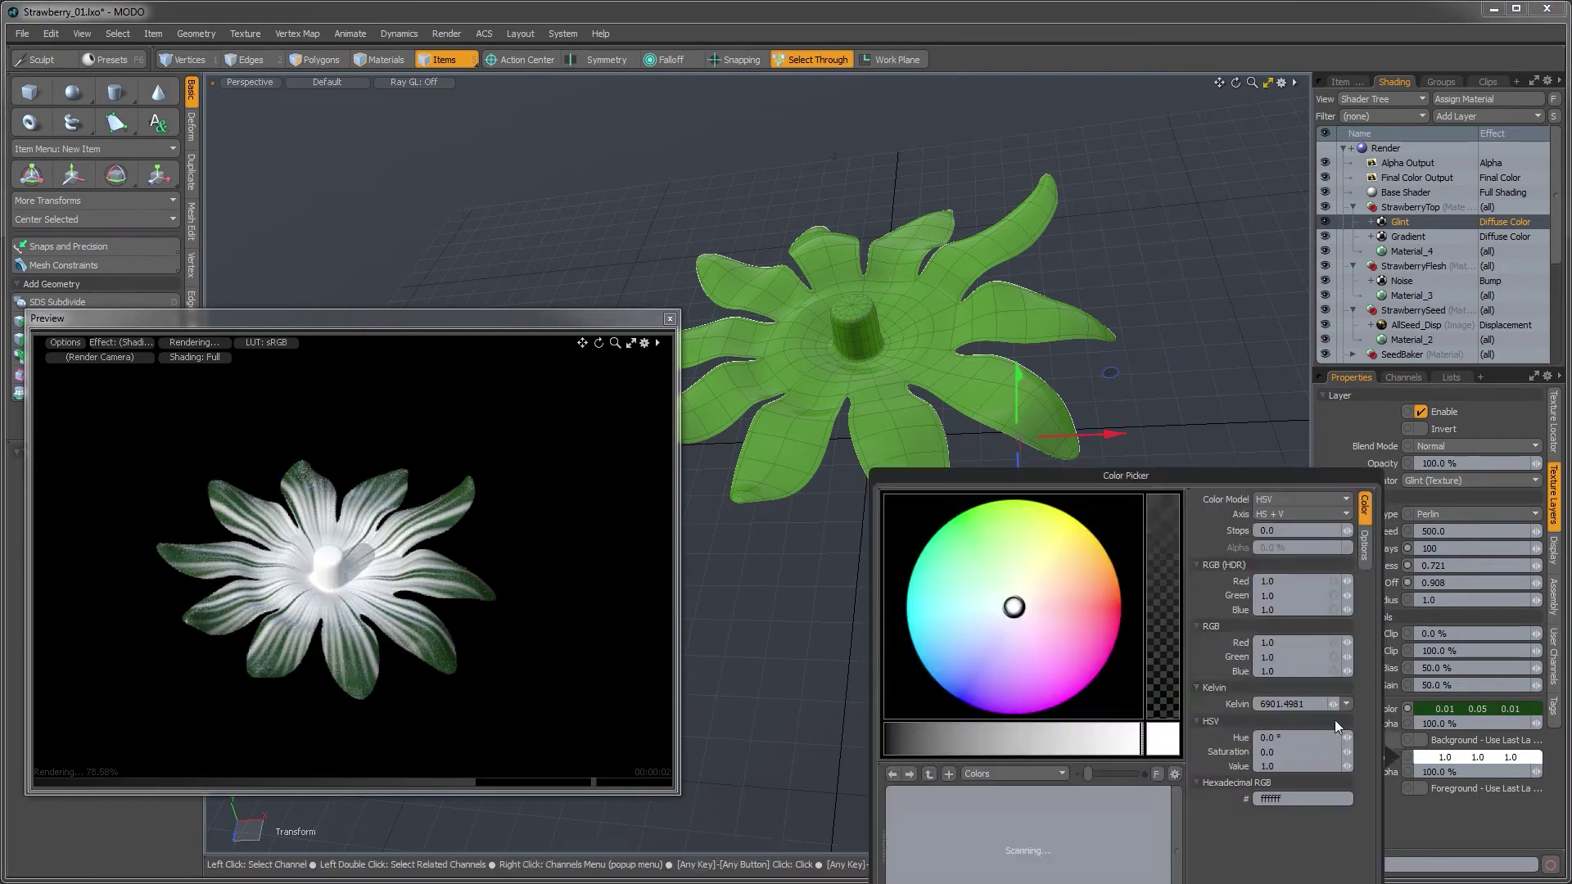
pyautogui.moveTo(1014, 605); pyautogui.dragTo(1017, 530)
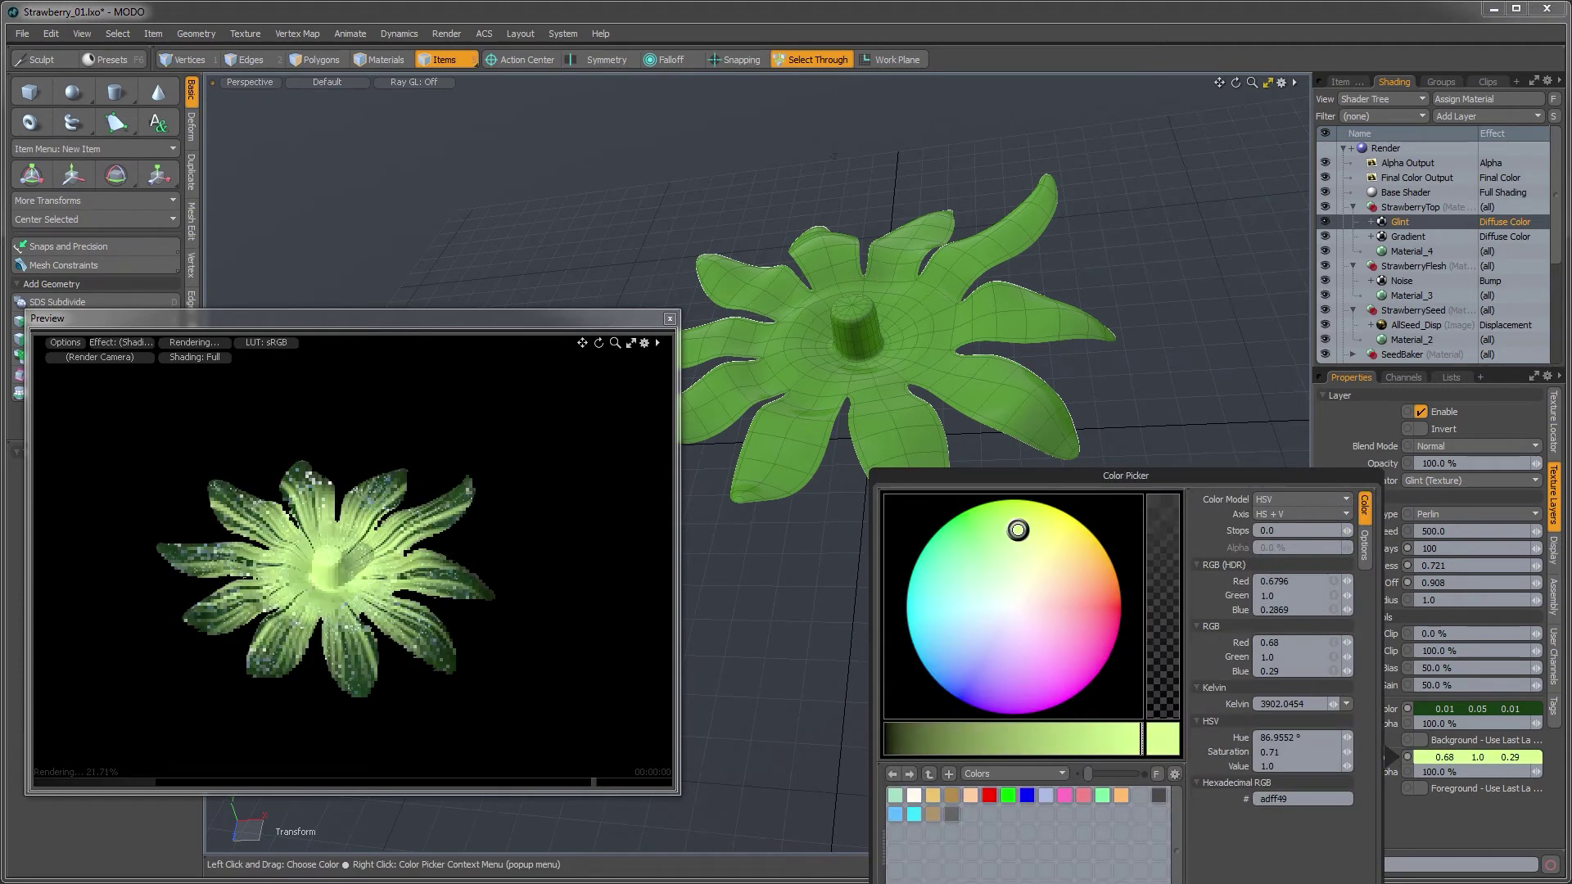
# Set the Glint layer's blend mode to Multiply and its opacity to 50%, checking the leafy top in the preview render
pyautogui.click(1434, 446)
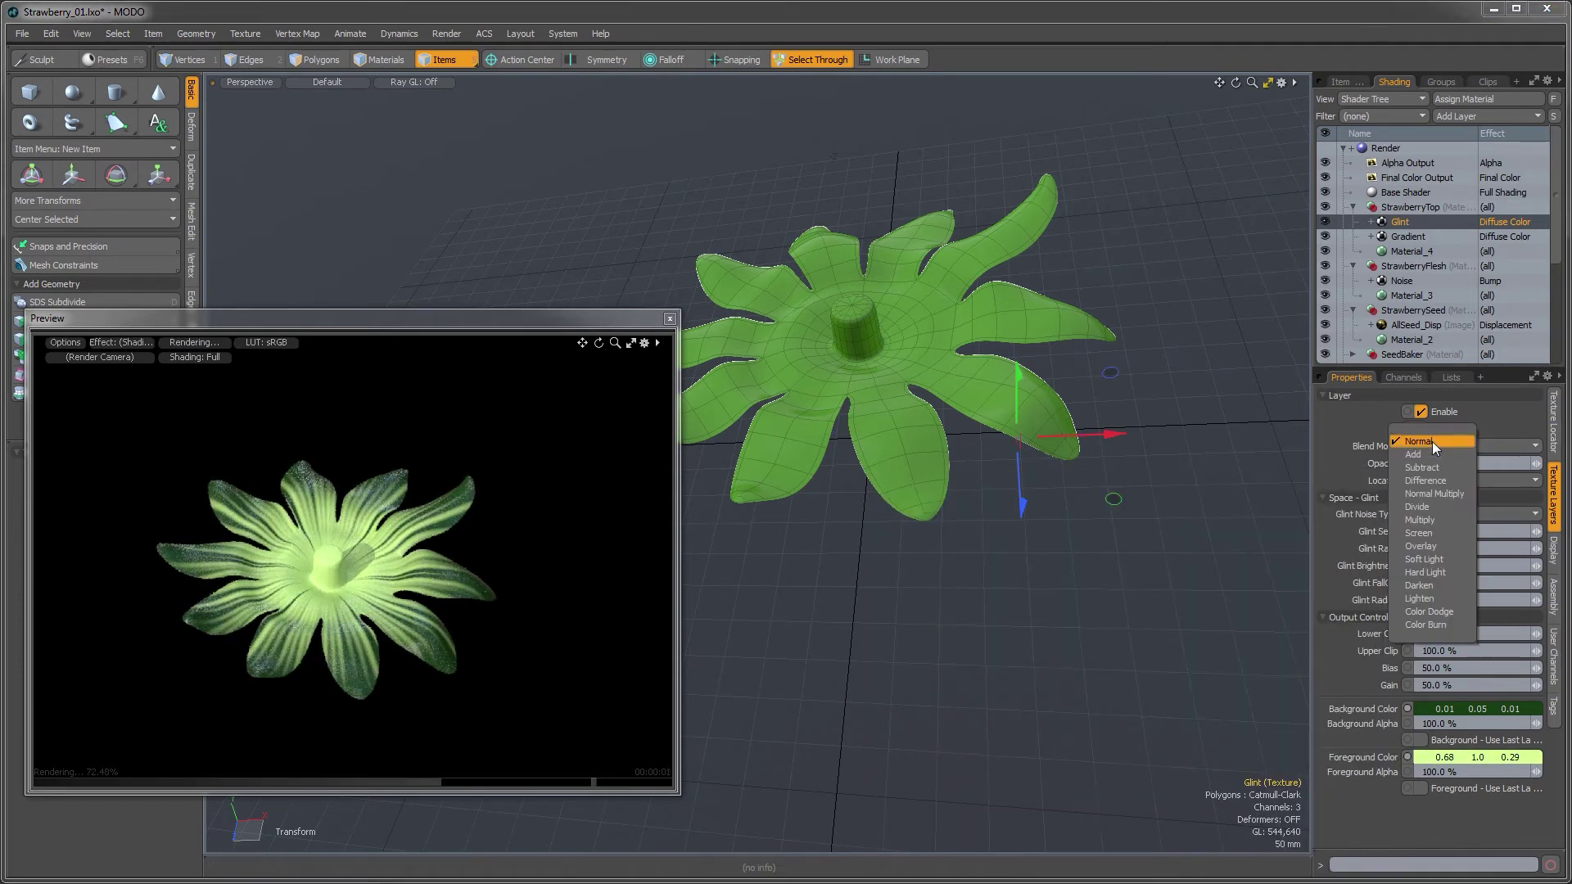
pyautogui.click(1425, 521)
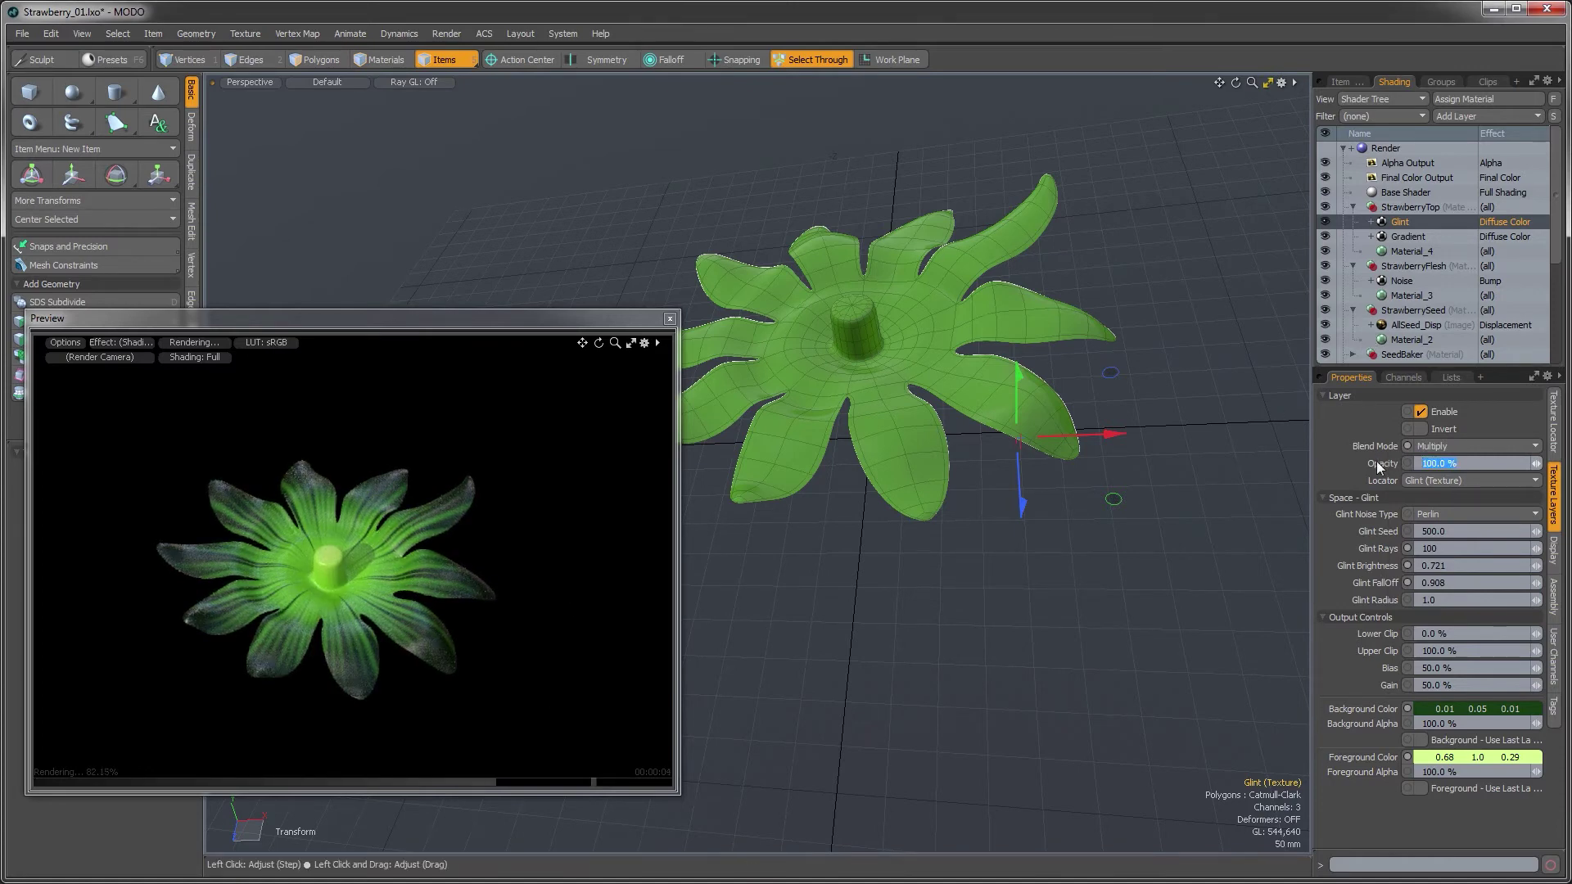
pyautogui.write('20')
pyautogui.press('Return')
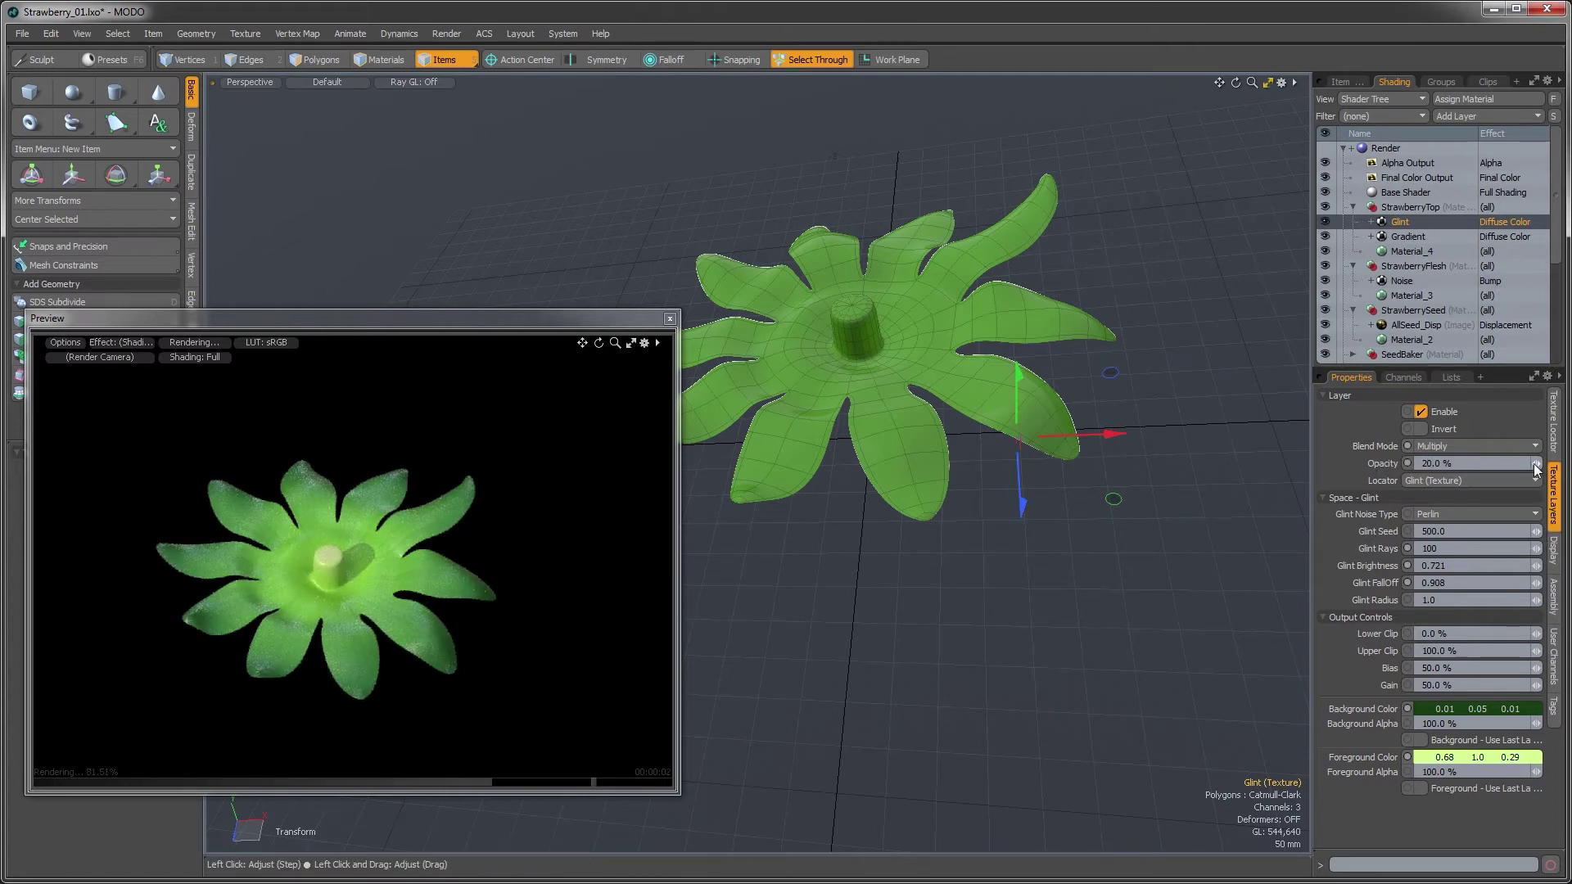
pyautogui.moveTo(1536, 466); pyautogui.dragTo(1545, 466)
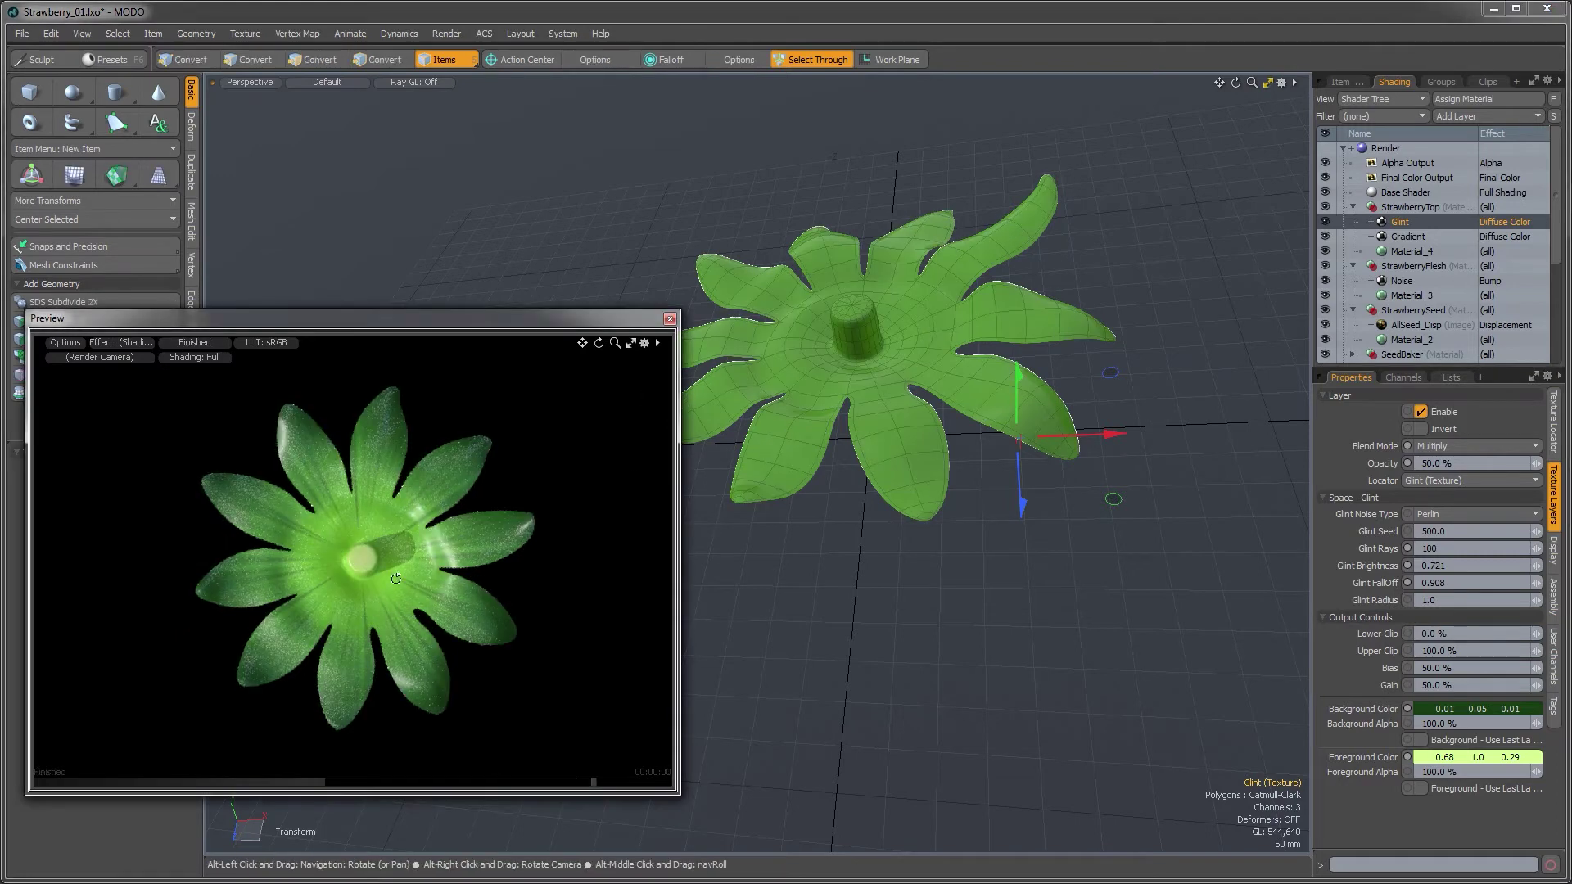
pyautogui.keyDown('alt'); pyautogui.moveTo(413, 599); pyautogui.dragTo(384, 627); pyautogui.keyUp('alt')
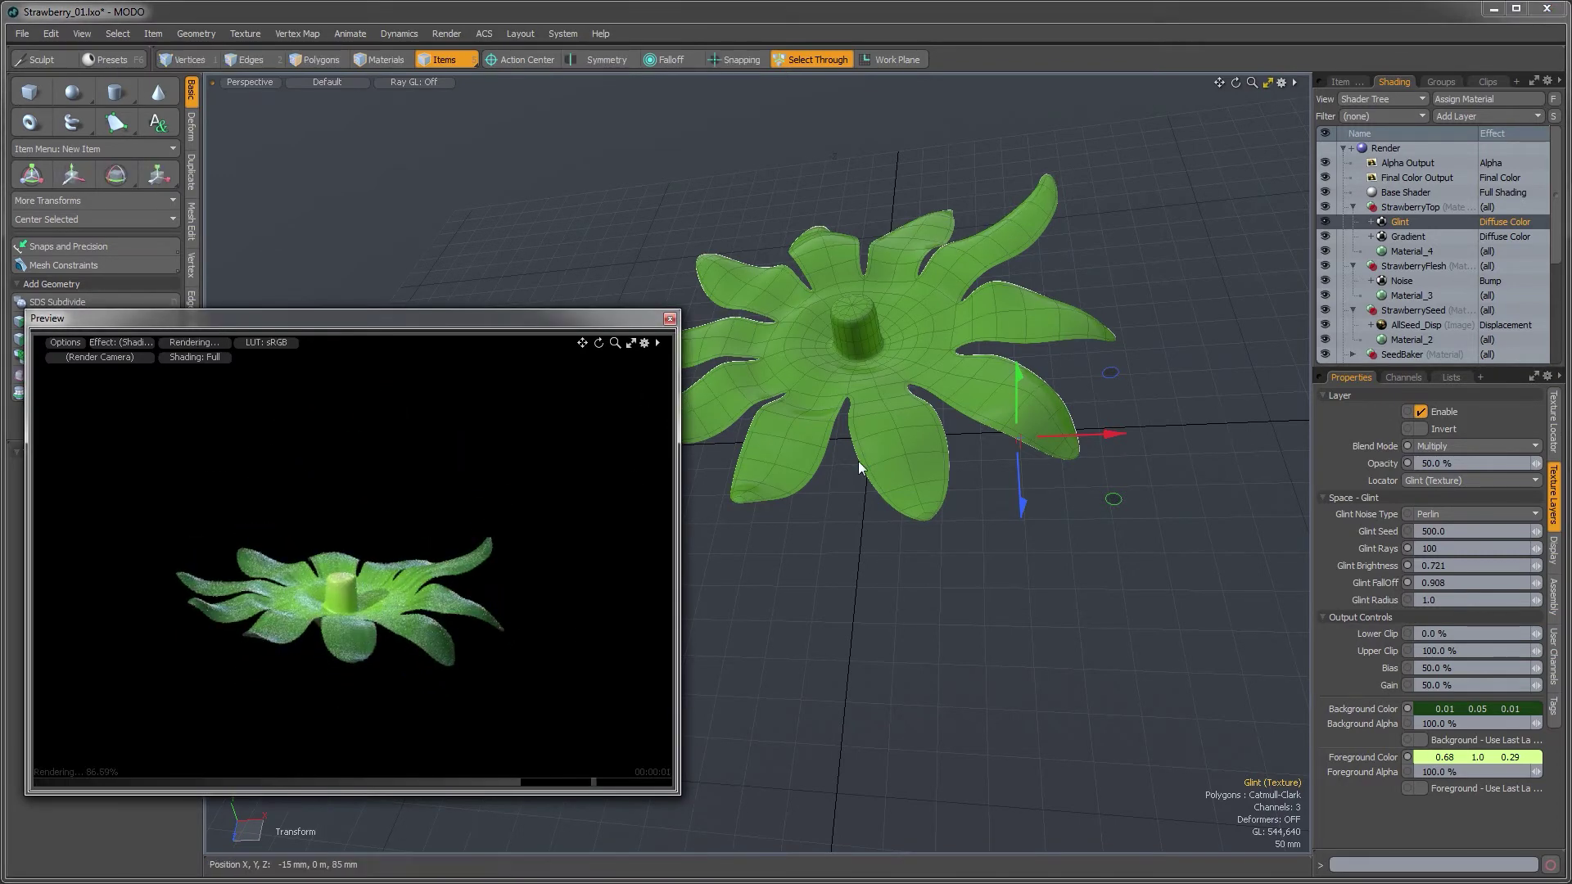
# Set the StrawberryTop material's Roughness to 30%, Specular Amount to 3% and Fresnel to 80%
pyautogui.click(1401, 253)
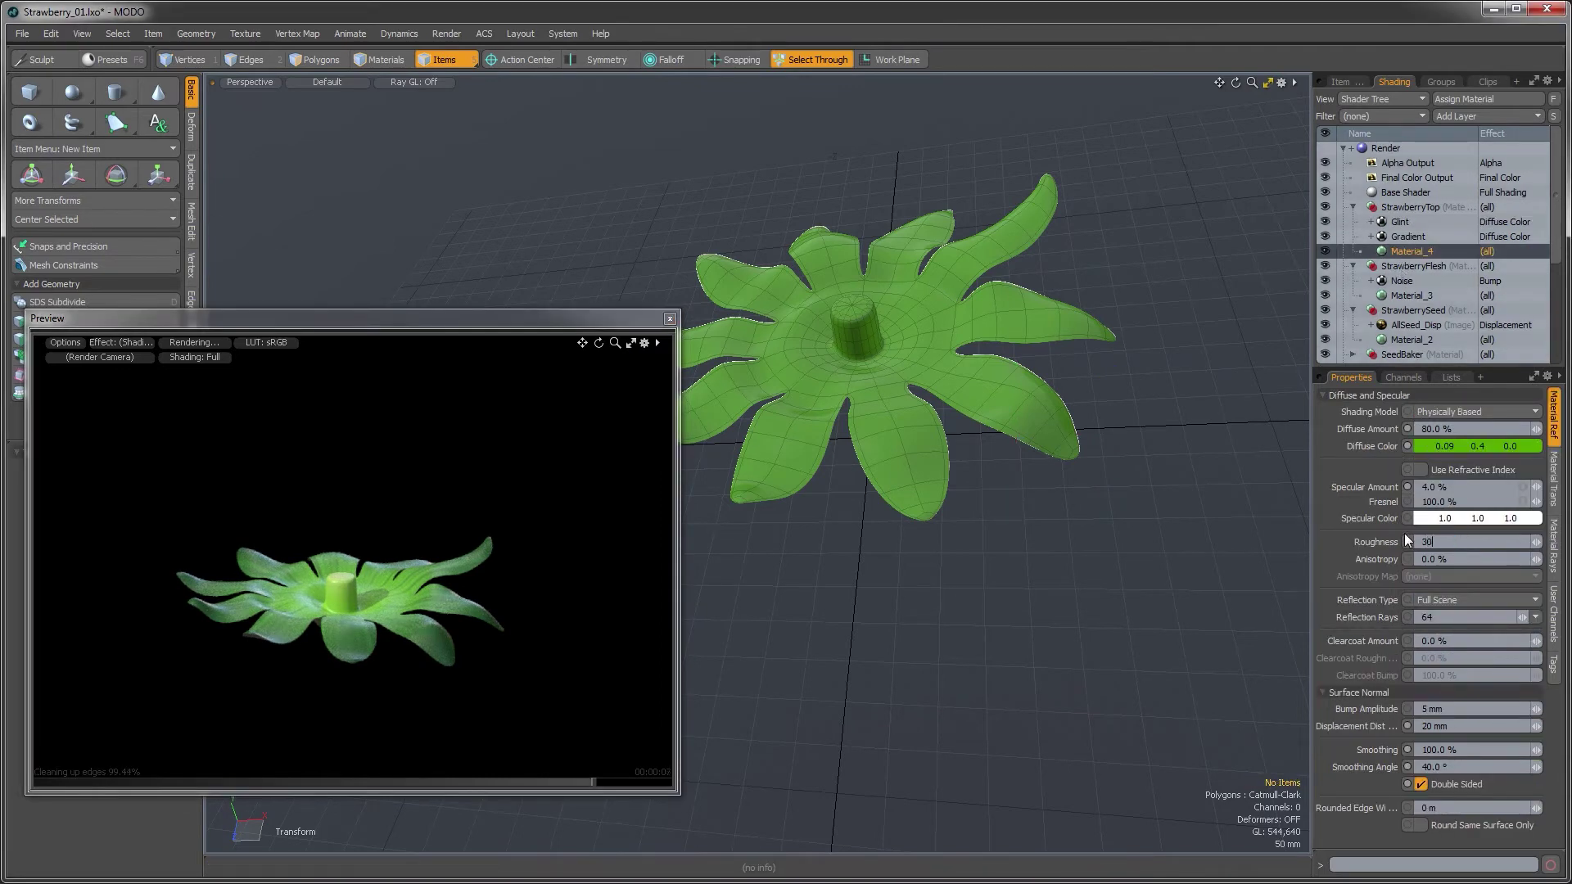
pyautogui.press('Return')
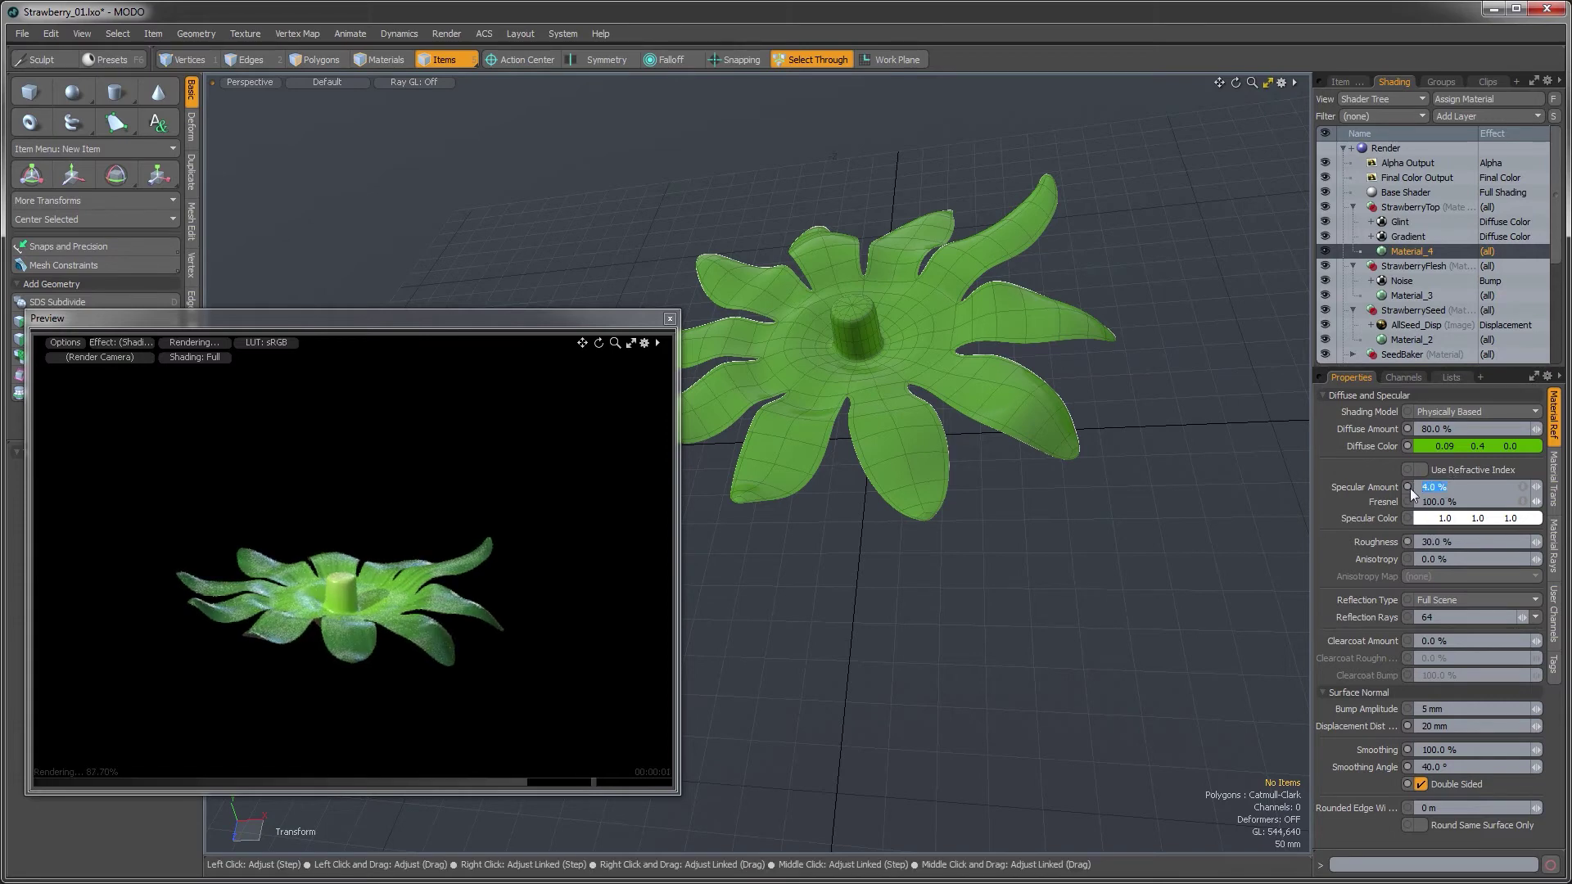
pyautogui.click(1409, 488)
pyautogui.write('3')
pyautogui.press('Return')
pyautogui.write('50')
pyautogui.press('Return')
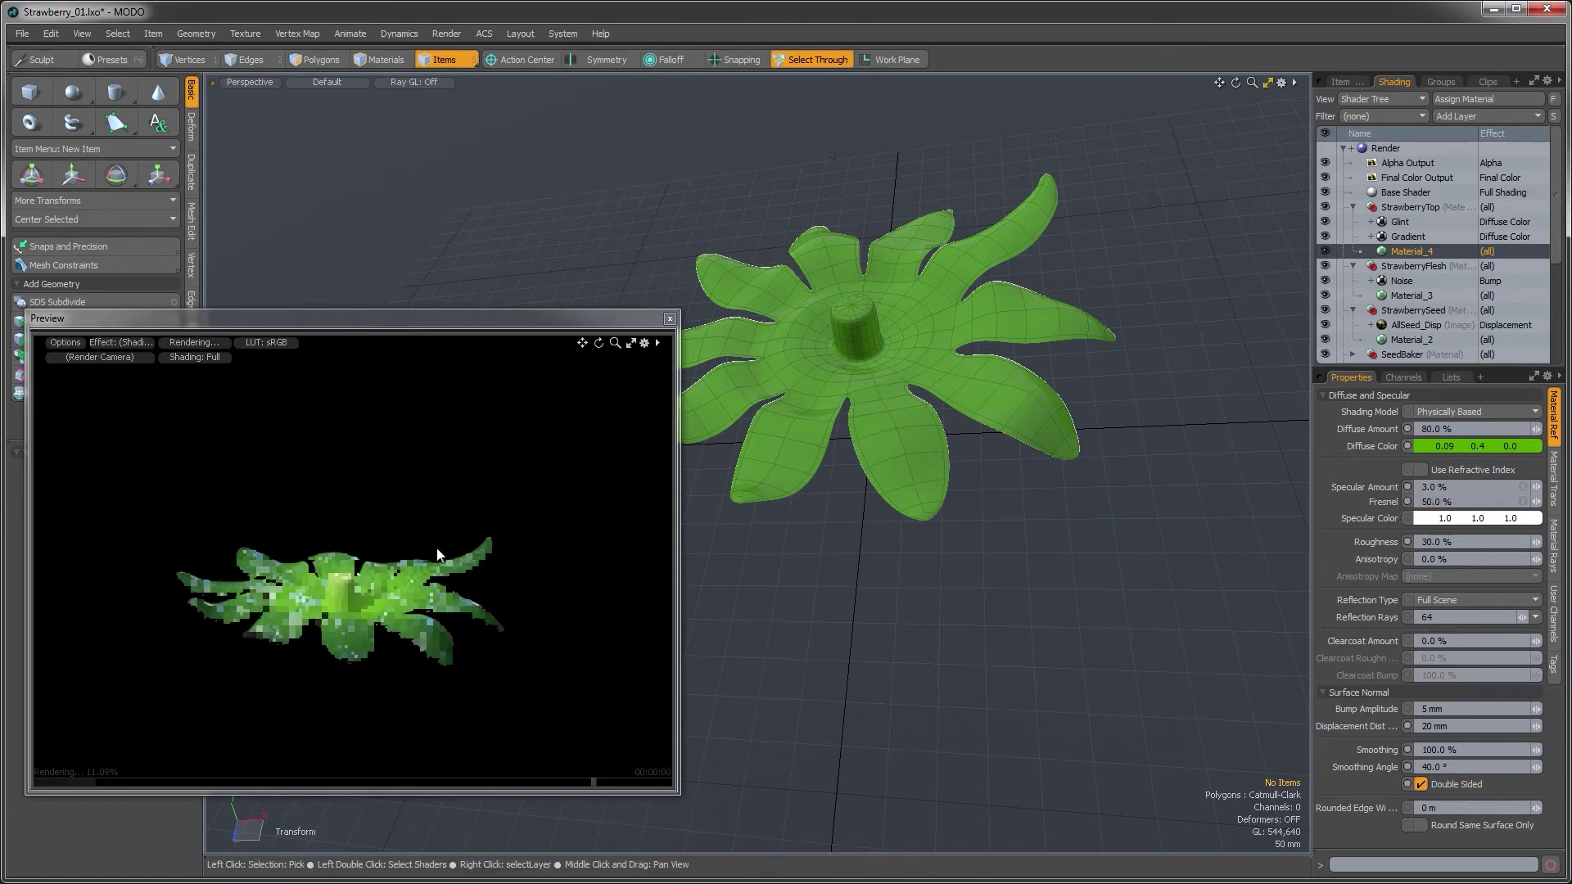
pyautogui.click(1455, 502)
pyautogui.write('80')
pyautogui.press('Return')
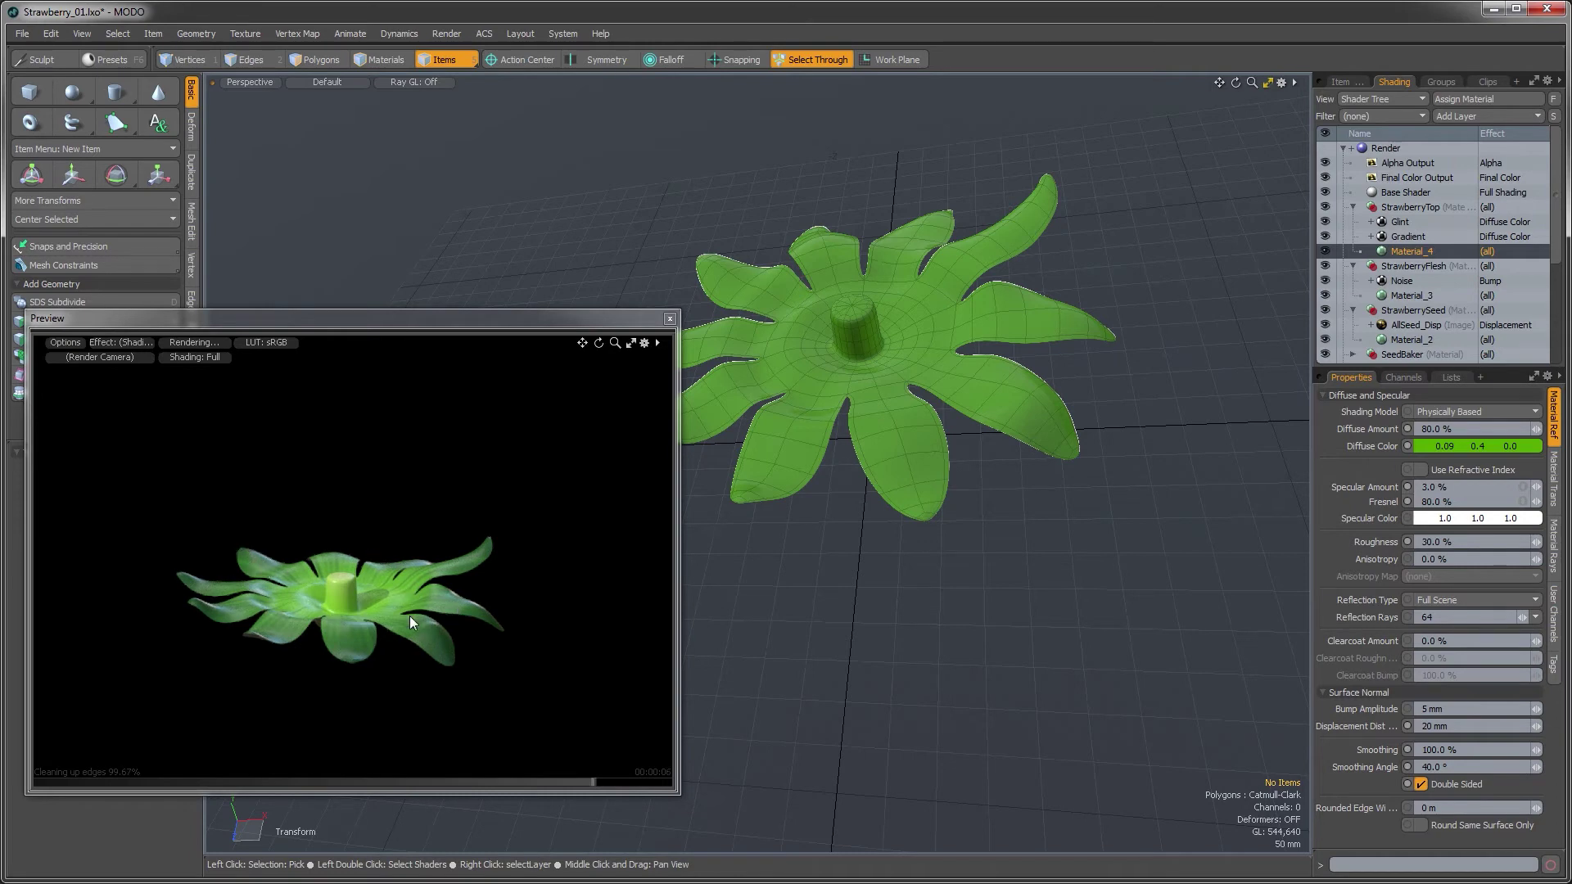
# Make the BerryFlesh and SeedBody items visible and frame the whole strawberry in the preview render
pyautogui.keyDown('alt'); pyautogui.keyDown('shift'); pyautogui.moveTo(410, 616); pyautogui.dragTo(410, 549); pyautogui.keyUp('shift'); pyautogui.keyUp('alt')
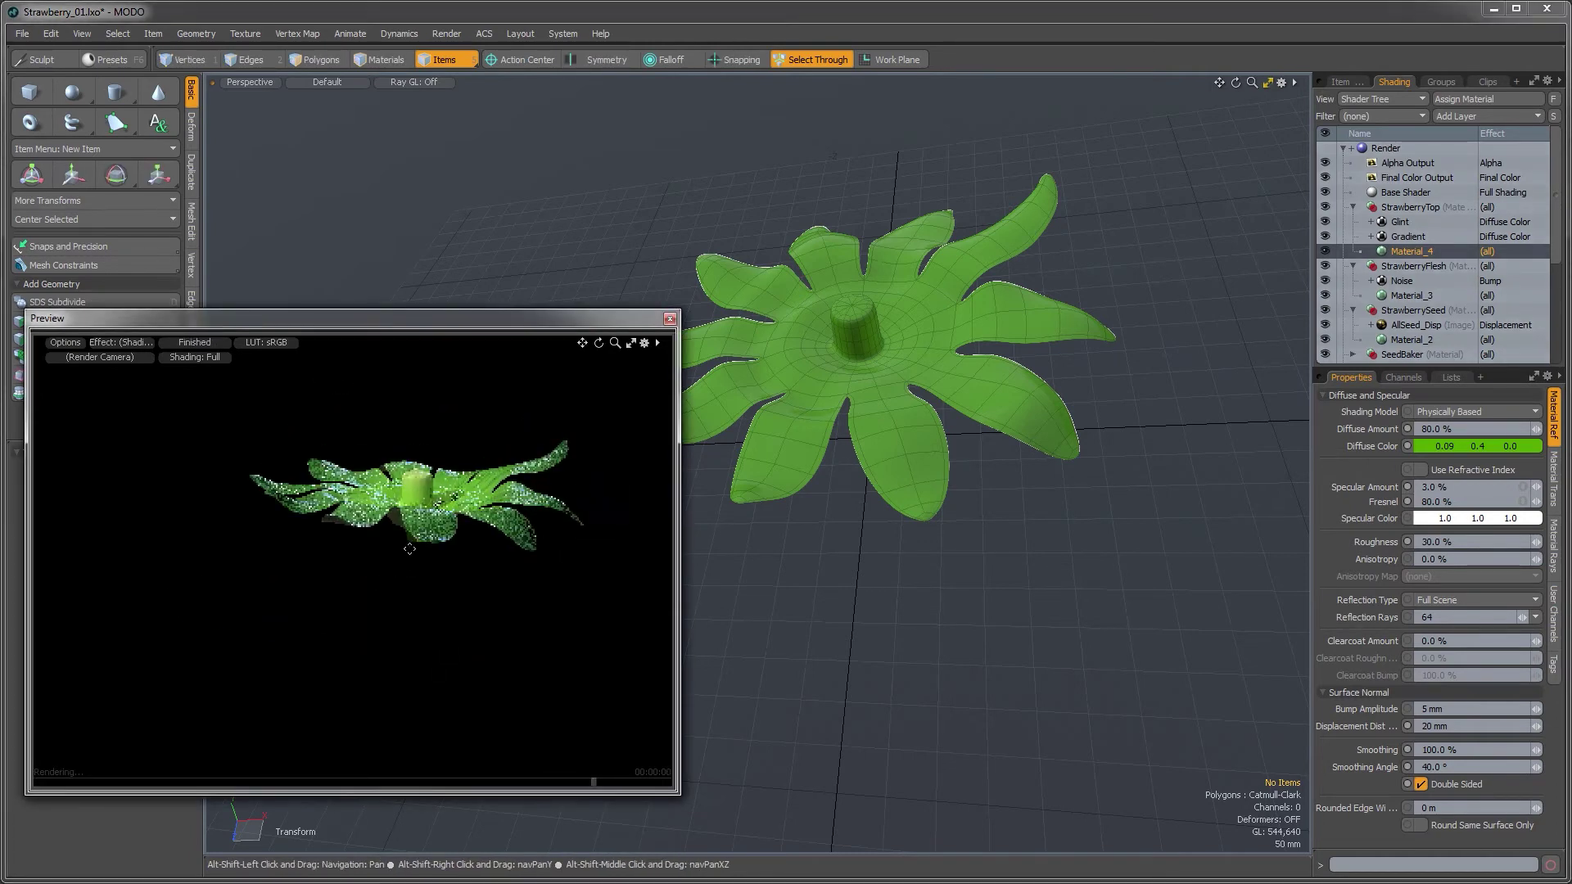
pyautogui.click(1339, 79)
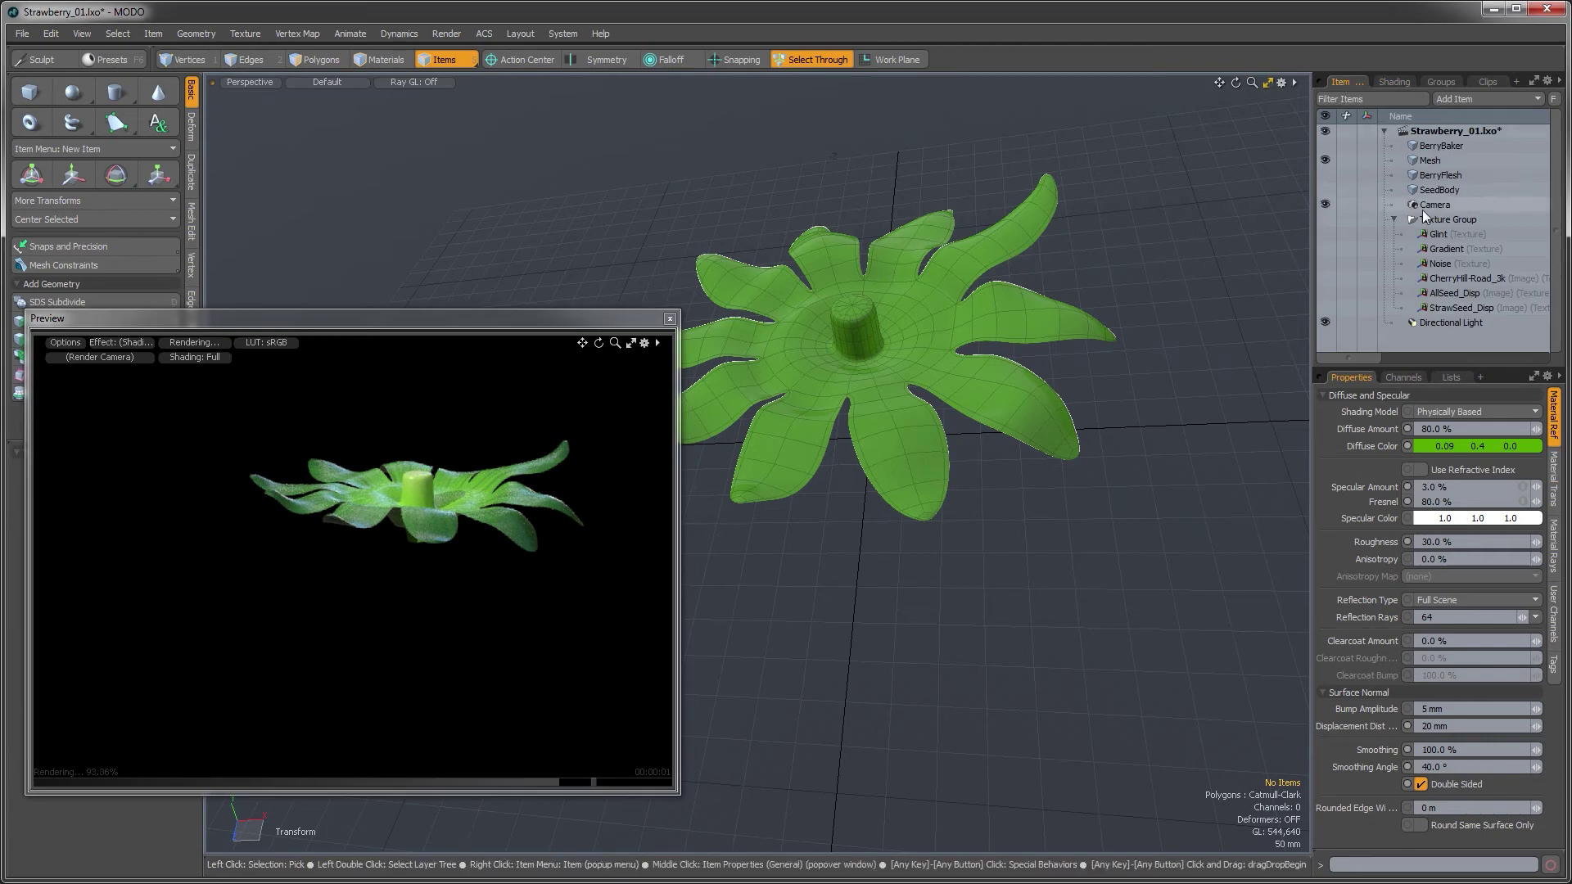
pyautogui.click(1325, 174)
pyautogui.click(1325, 189)
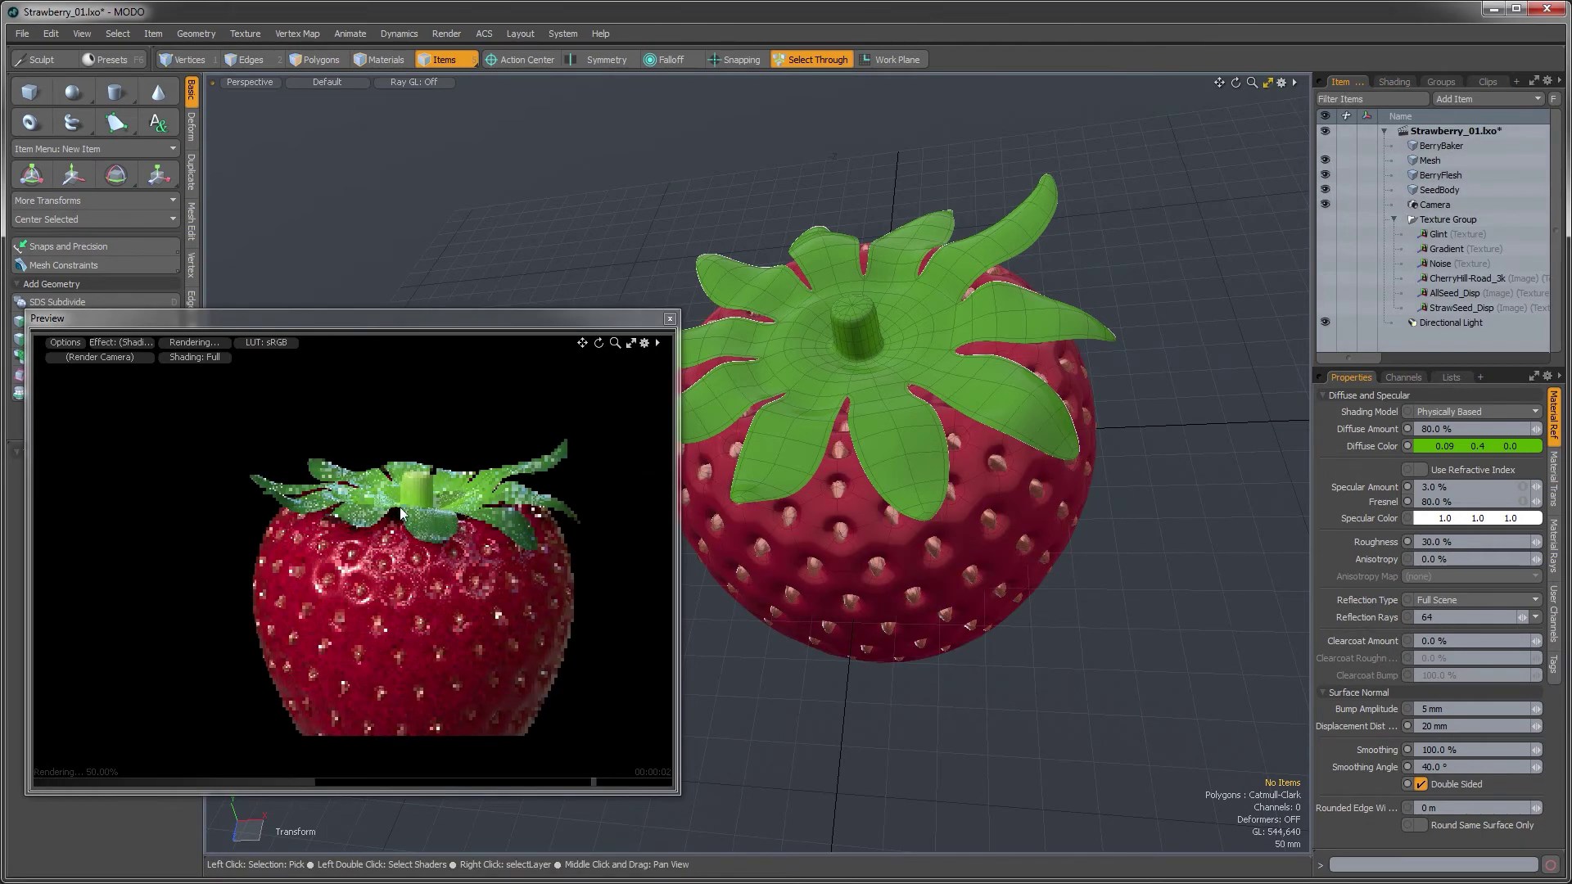
pyautogui.keyDown('alt'); pyautogui.keyDown('shift'); pyautogui.moveTo(459, 519); pyautogui.dragTo(379, 502); pyautogui.keyUp('shift'); pyautogui.keyUp('alt')
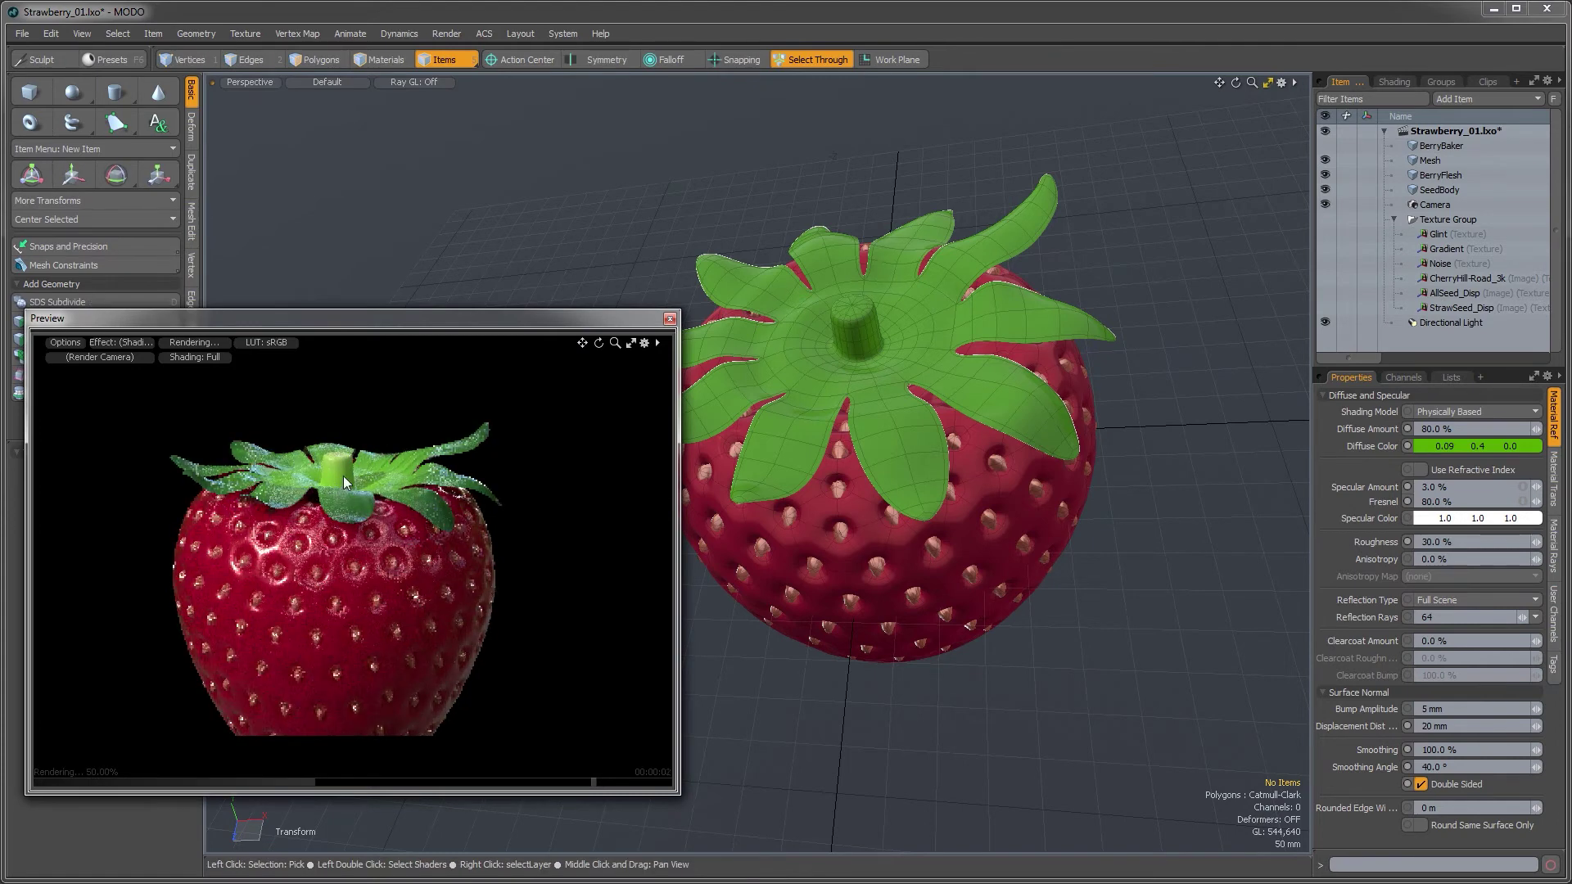
pyautogui.keyDown('alt'); pyautogui.keyDown('shift'); pyautogui.moveTo(297, 575); pyautogui.dragTo(344, 582); pyautogui.keyUp('shift'); pyautogui.keyUp('alt')
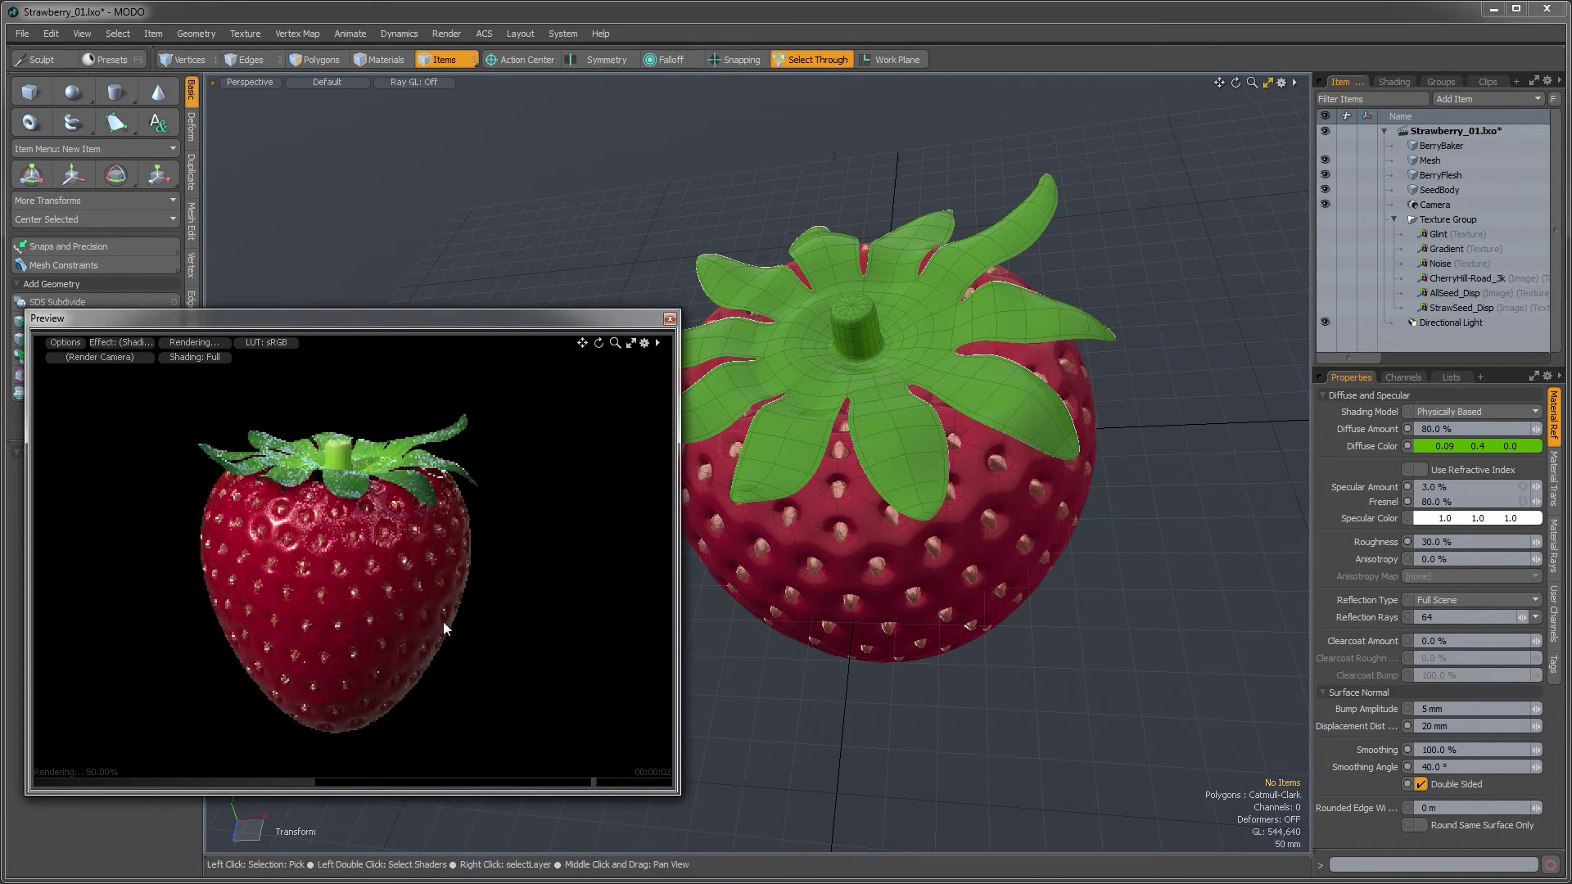
# Save the scene as Strawberry_02.lxo in the Video_09 folder, replacing the existing file
pyautogui.click(22, 33)
pyautogui.click(57, 205)
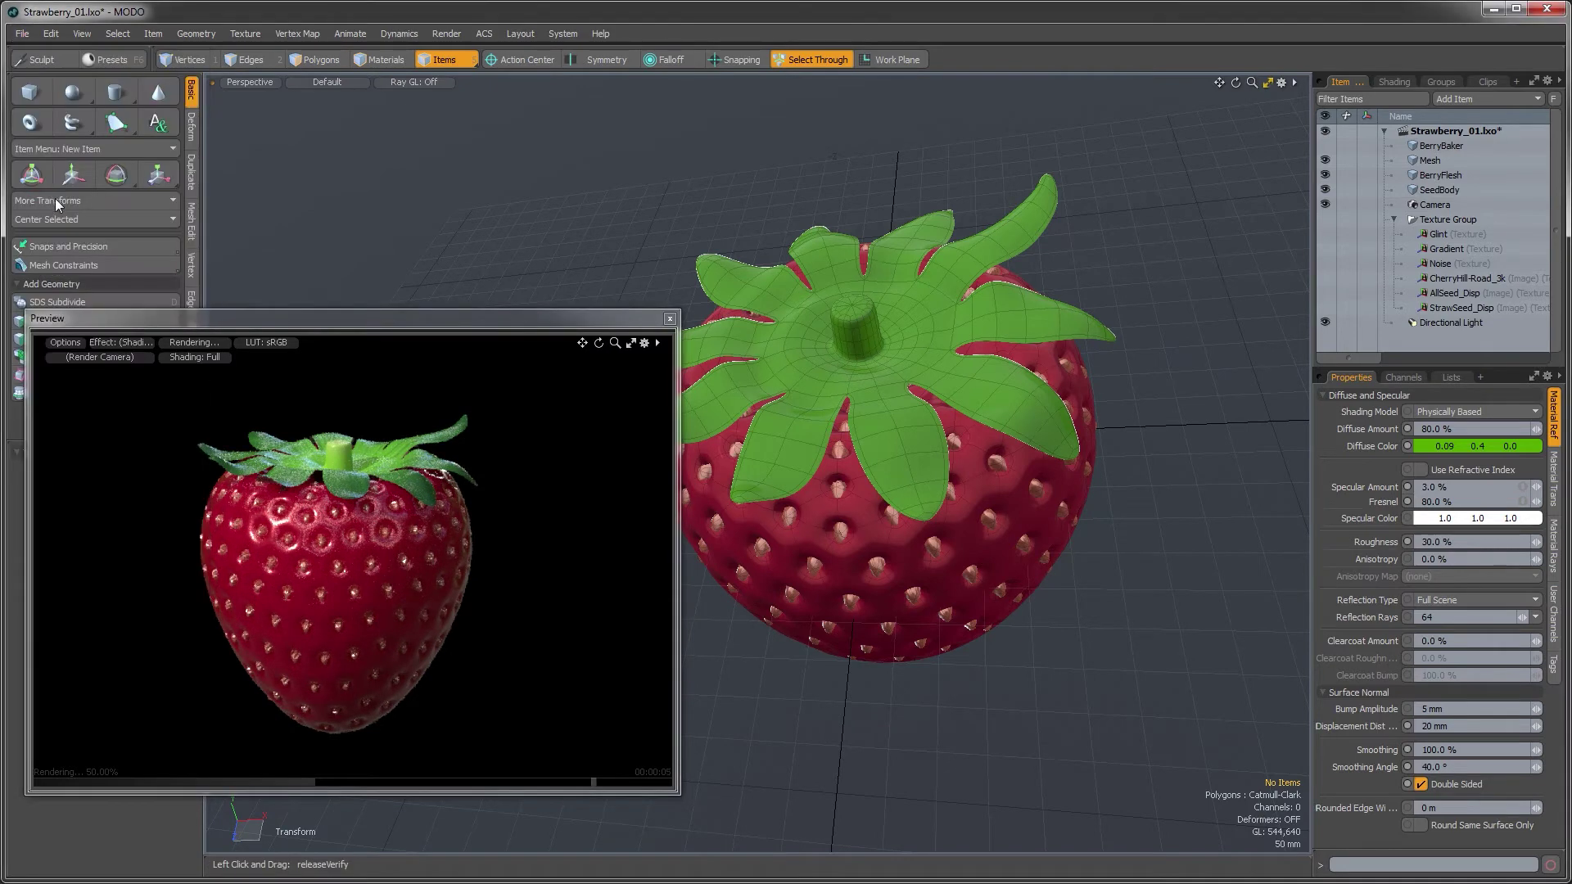
pyautogui.click(419, 62)
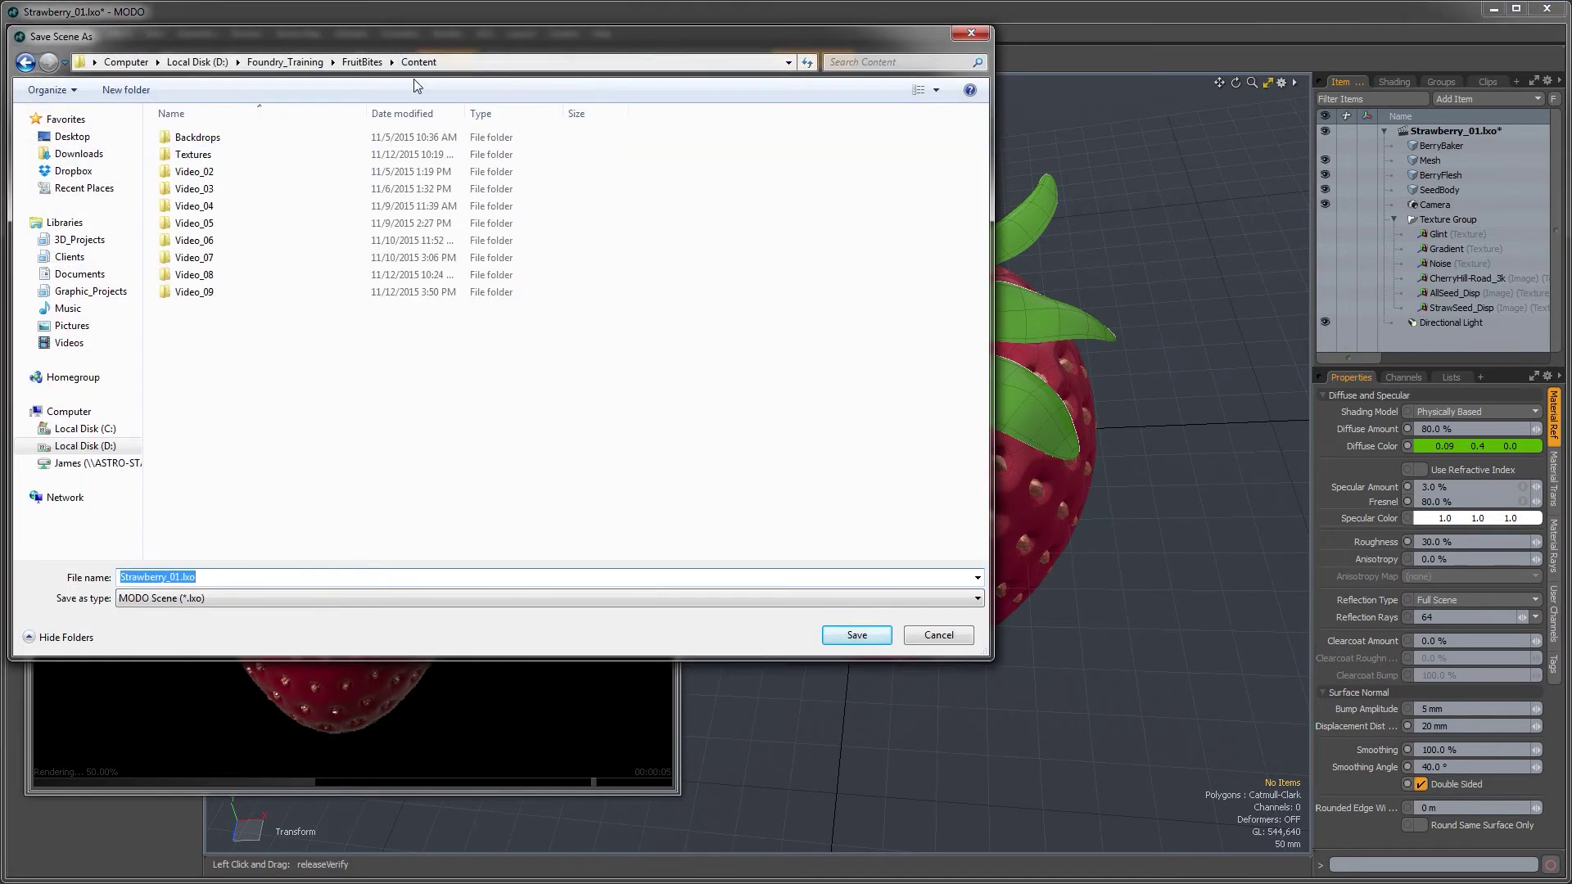
pyautogui.doubleClick(209, 293)
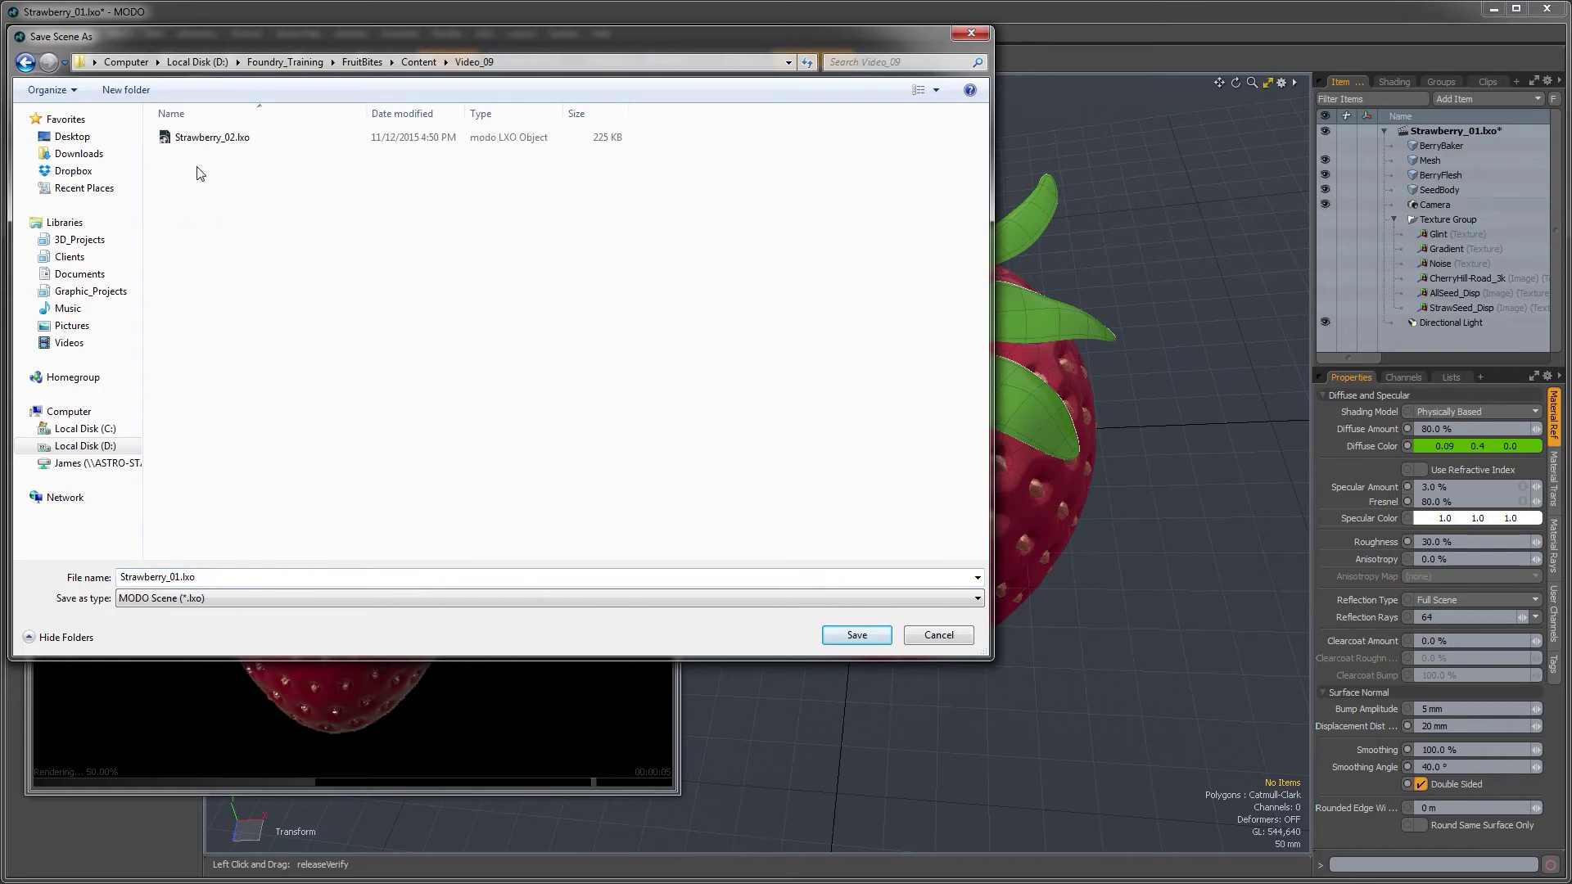
pyautogui.click(206, 139)
pyautogui.click(831, 635)
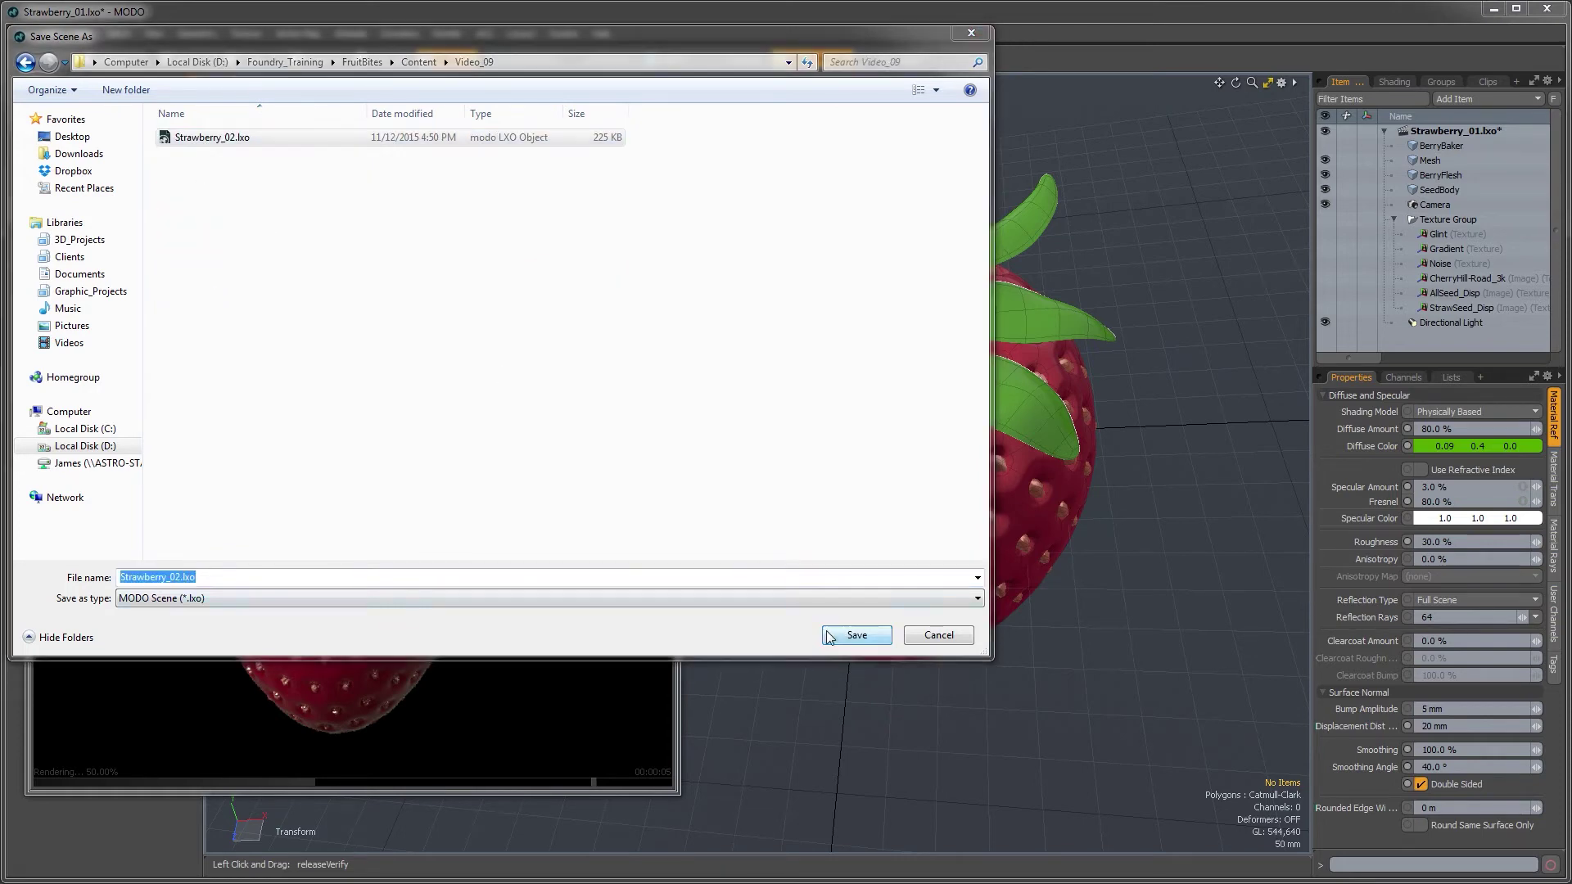
# Confirm overwriting Strawberry_02.lxo and compare the preview render with the macro strawberry reference photo in the browser
pyautogui.click(828, 474)
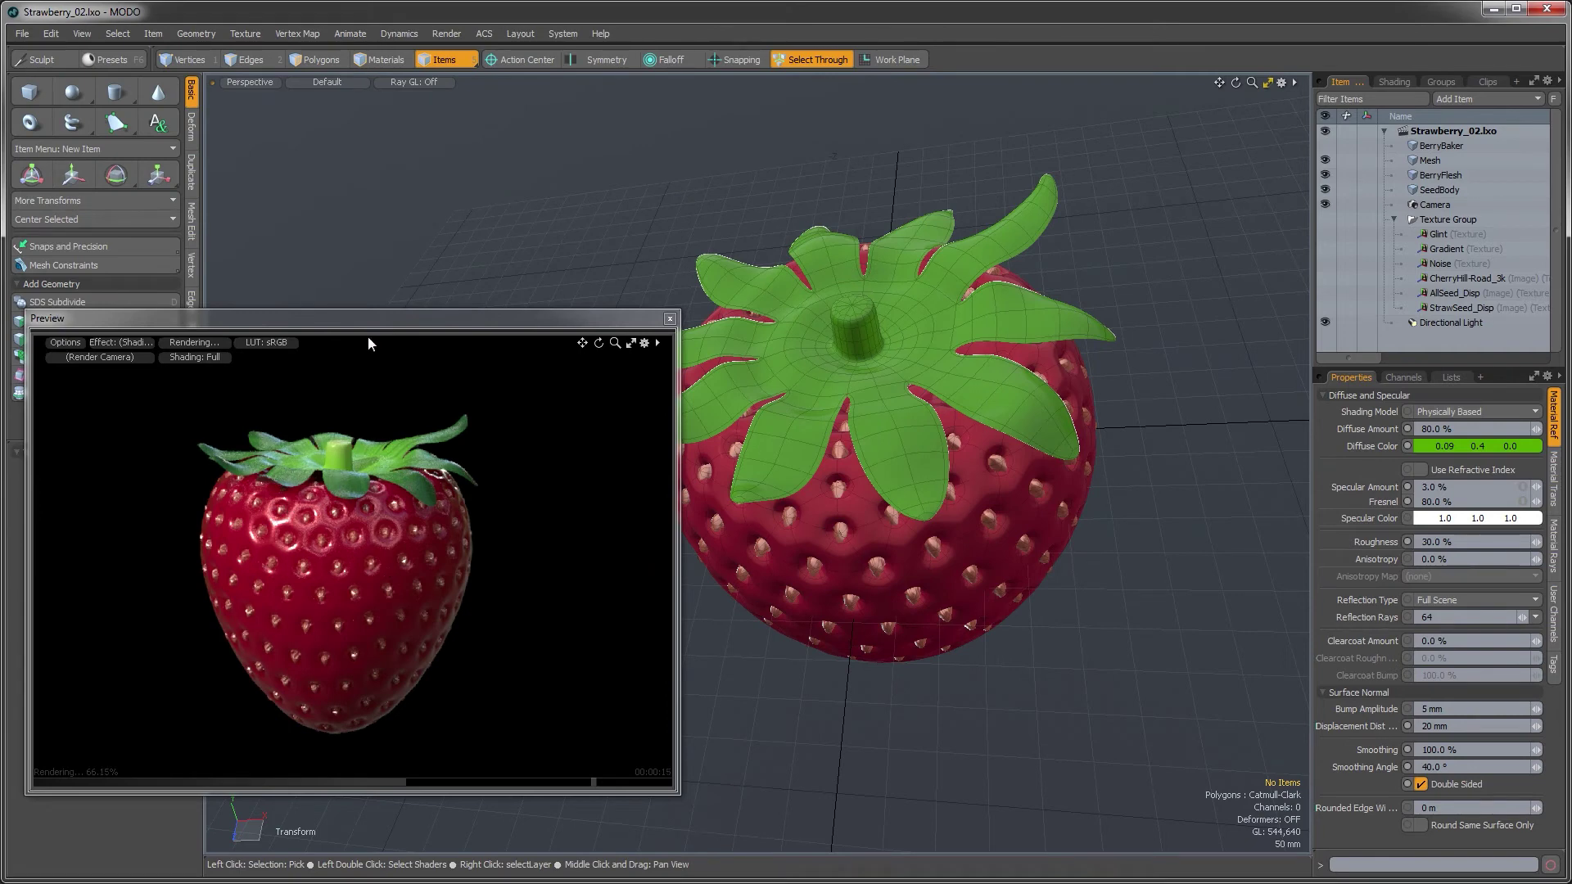
pyautogui.moveTo(384, 318); pyautogui.dragTo(431, 277)
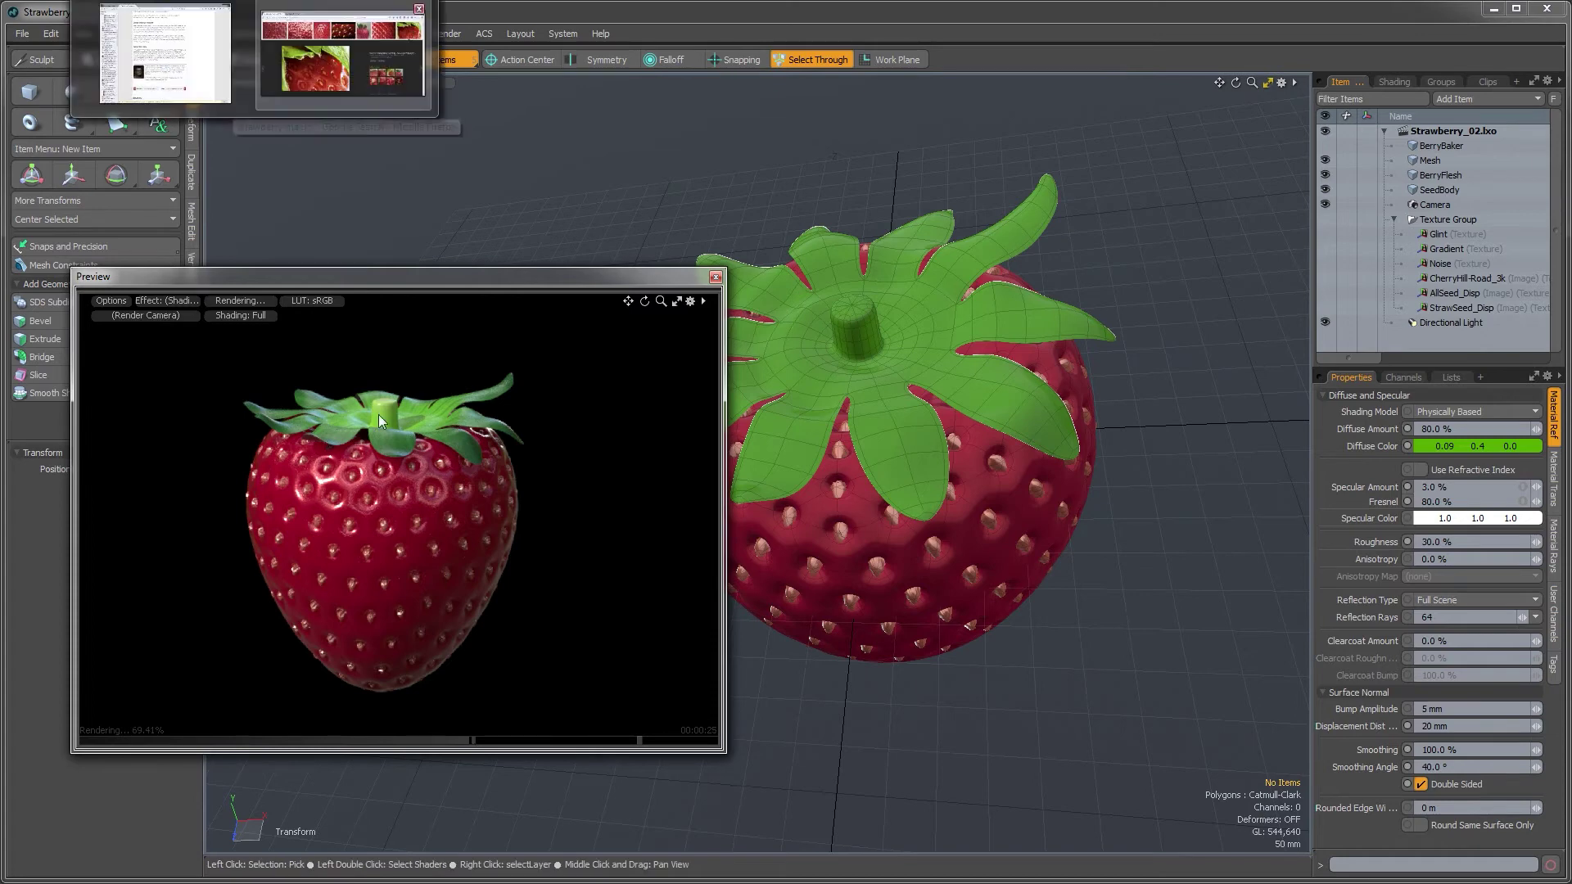
pyautogui.click(314, 37)
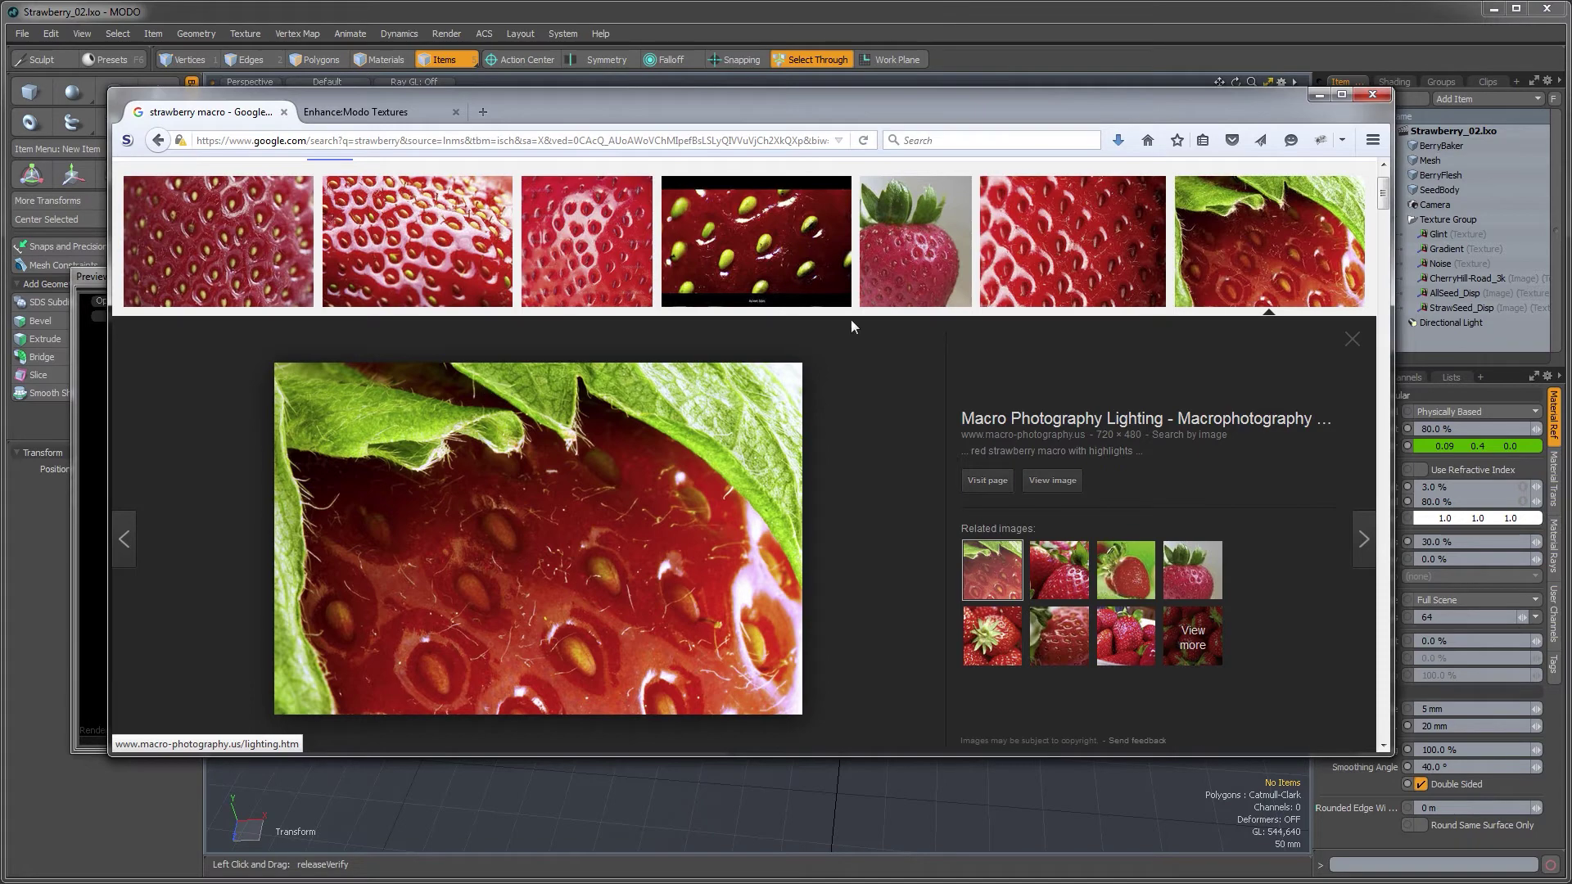
pyautogui.click(923, 20)
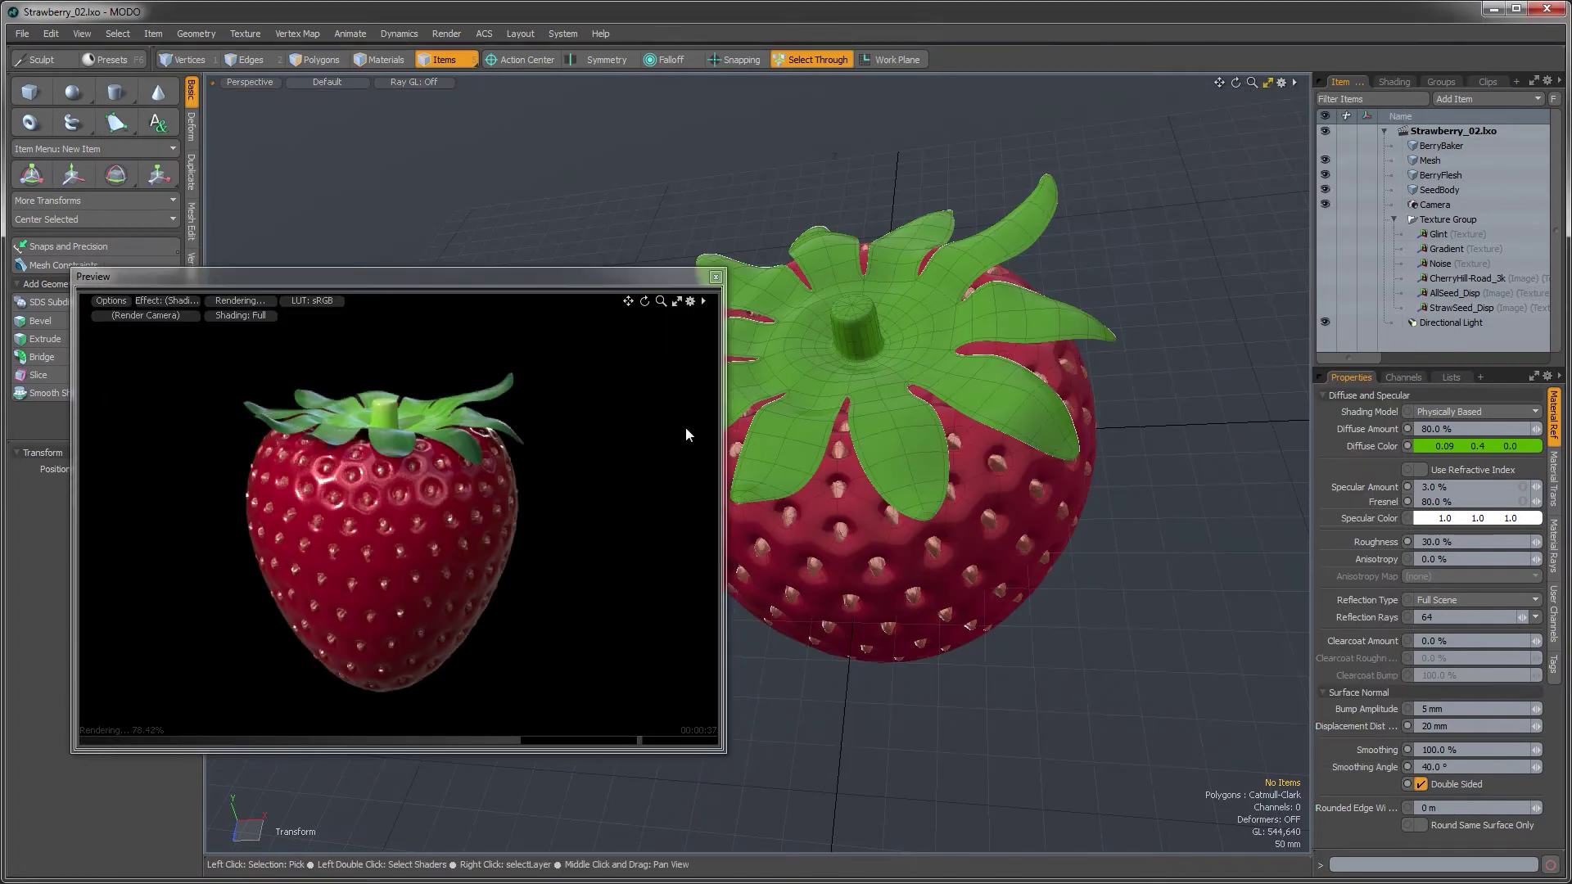
# Pause the preview render and select all connected polygons of the leafy top in the Mesh item
pyautogui.keyDown('alt'); pyautogui.moveTo(688, 432); pyautogui.dragTo(1015, 417); pyautogui.keyUp('alt')
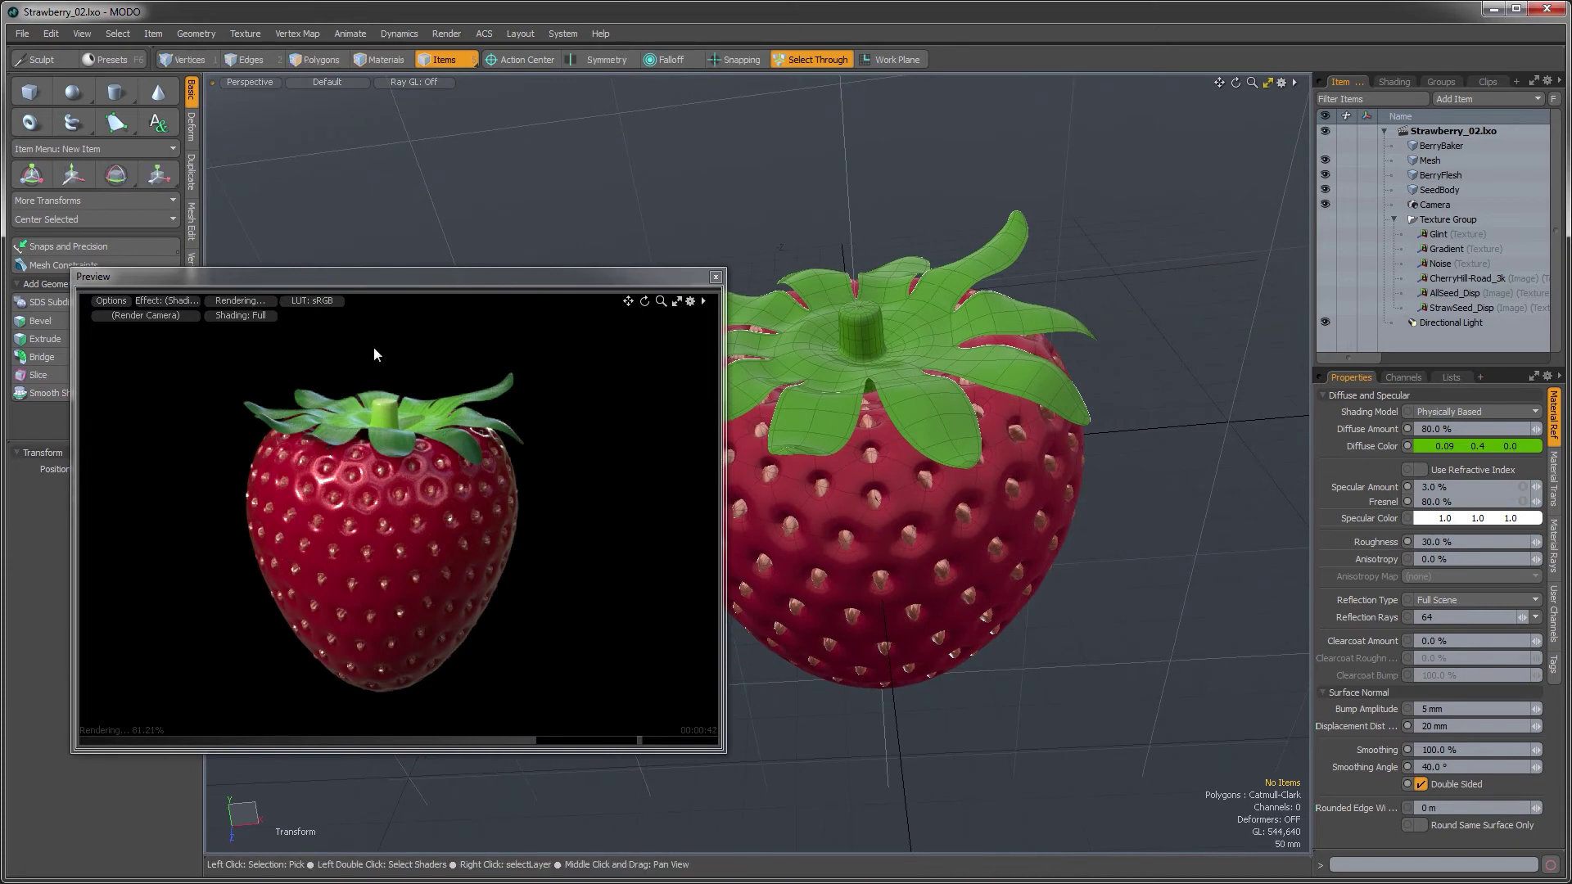
pyautogui.click(244, 302)
pyautogui.keyDown('alt'); pyautogui.moveTo(892, 452); pyautogui.dragTo(953, 432); pyautogui.keyUp('alt')
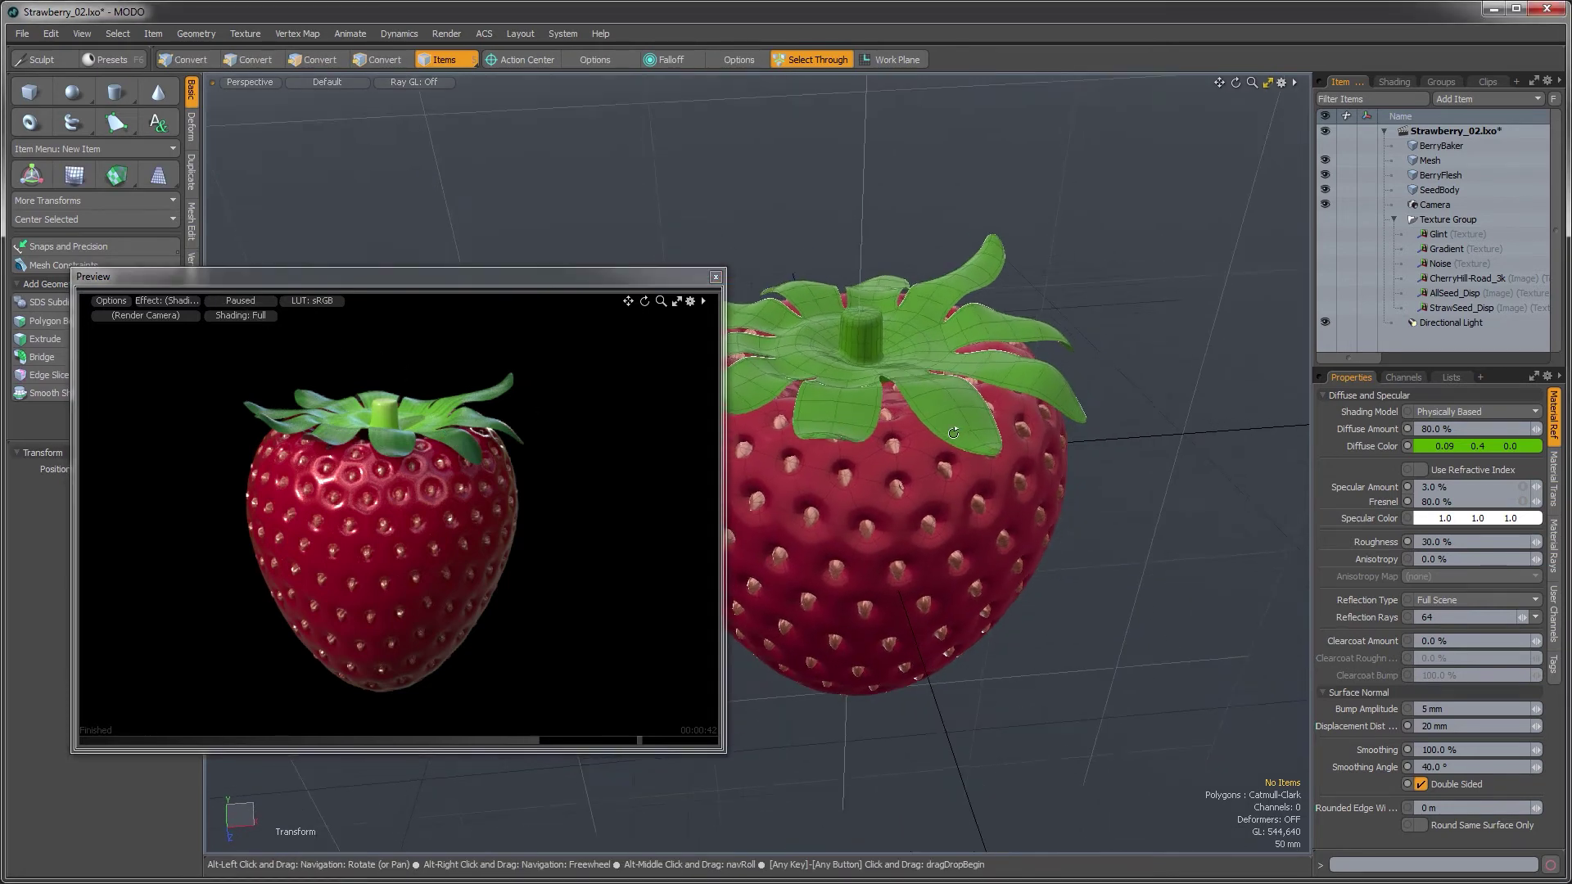
pyautogui.click(954, 426)
pyautogui.press('3')
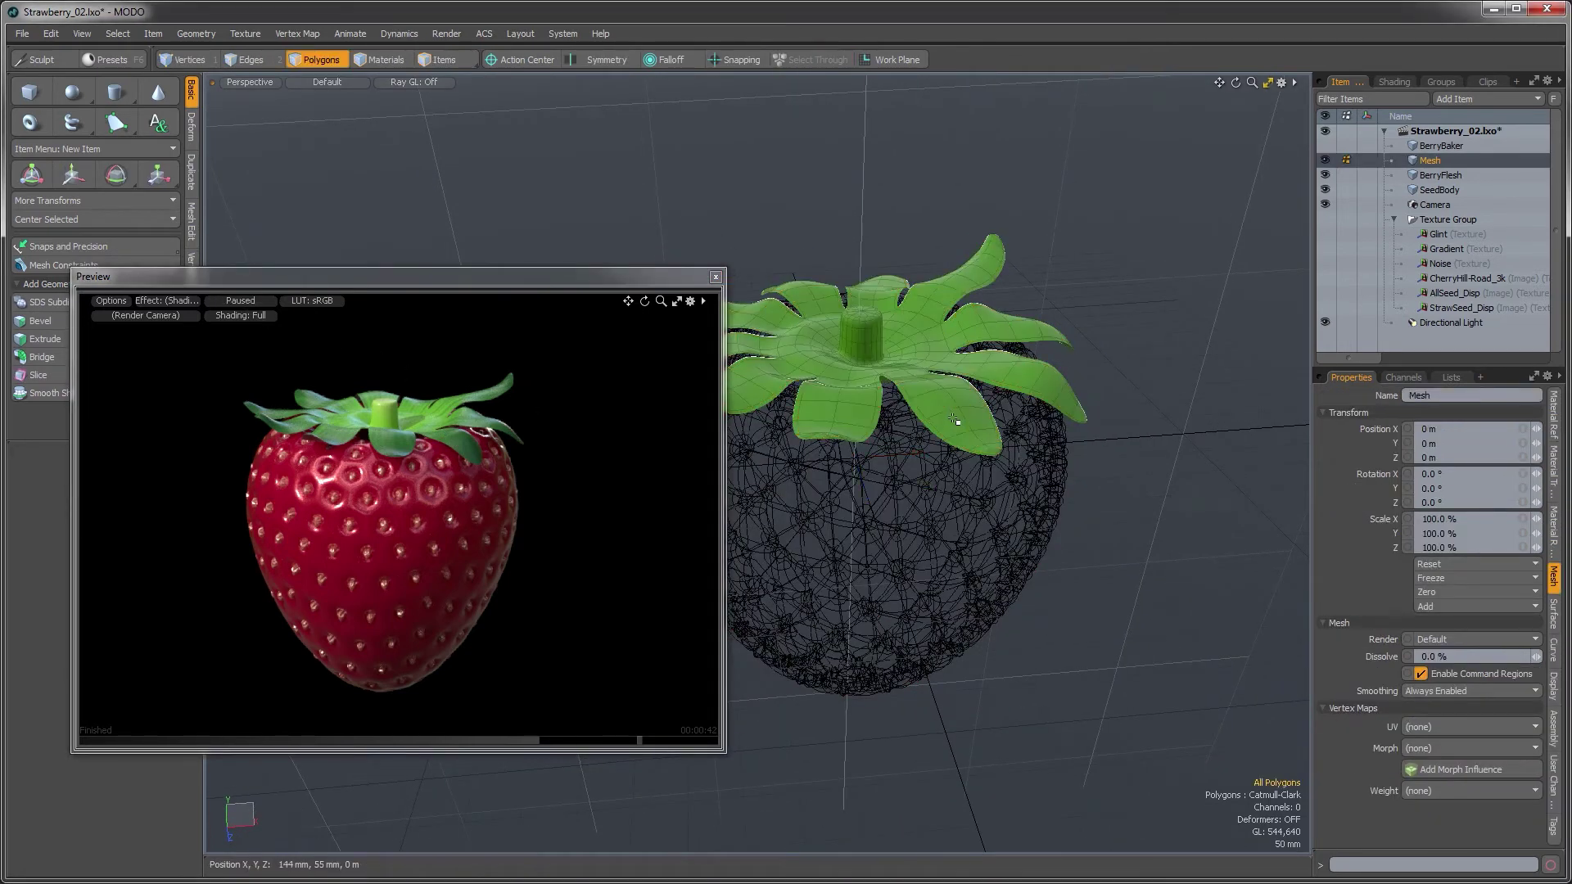
pyautogui.doubleClick(956, 423)
pyautogui.moveTo(956, 423)
pyautogui.keyDown('alt'); pyautogui.mouseDown()
pyautogui.moveTo(918, 421)
pyautogui.moveTo(940, 405)
pyautogui.mouseUp(); pyautogui.keyUp('alt')
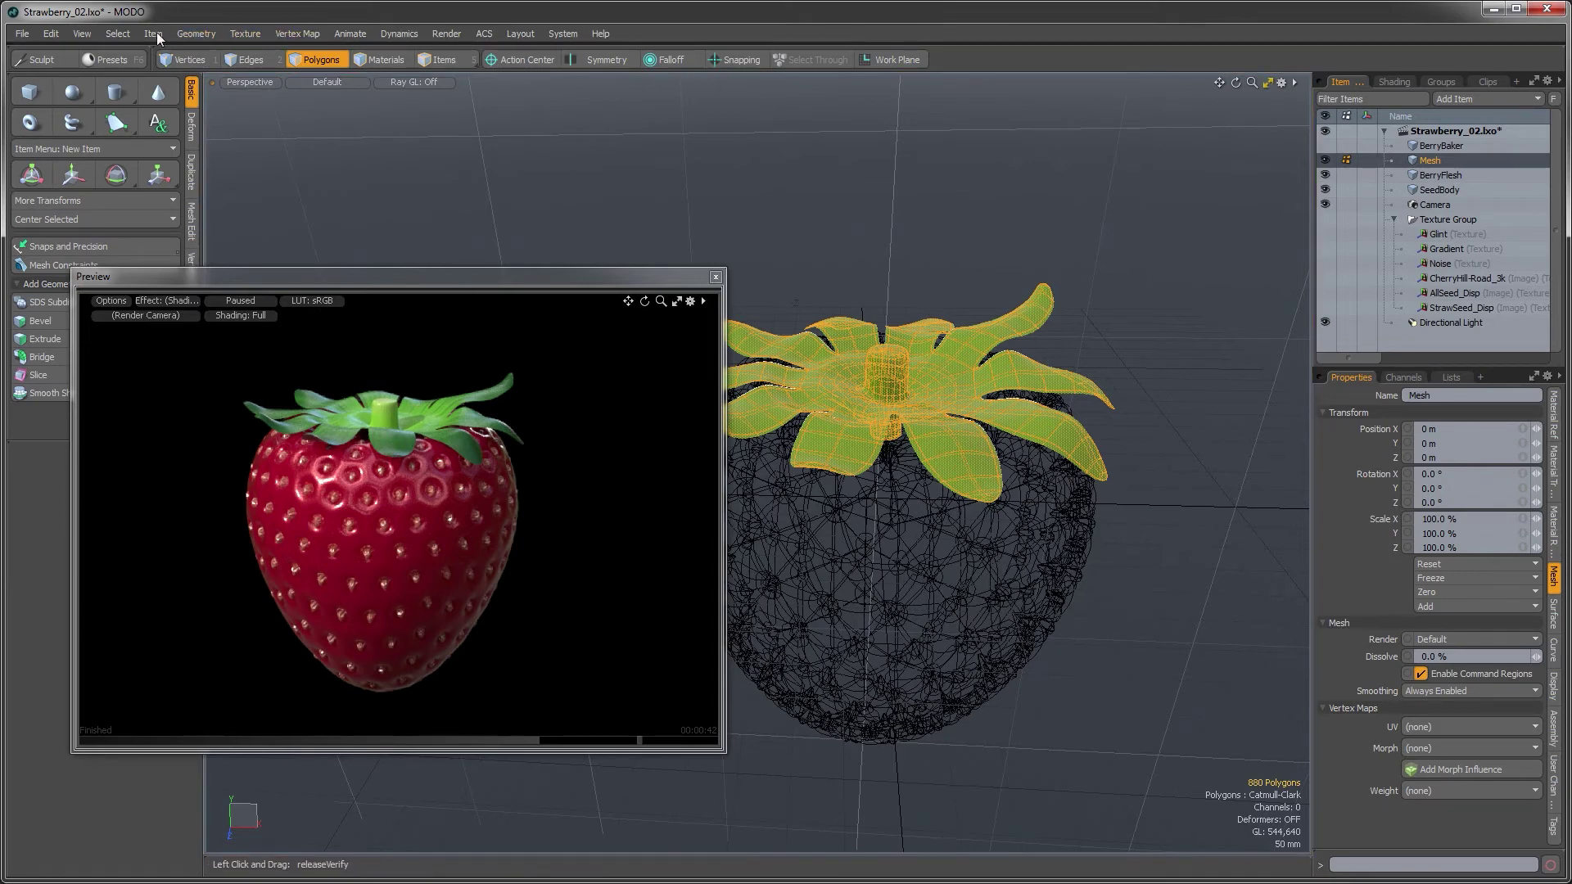
# Store the selected leafy top polygons in a selection set named BerryCap and clear the selection
pyautogui.click(123, 33)
pyautogui.click(144, 533)
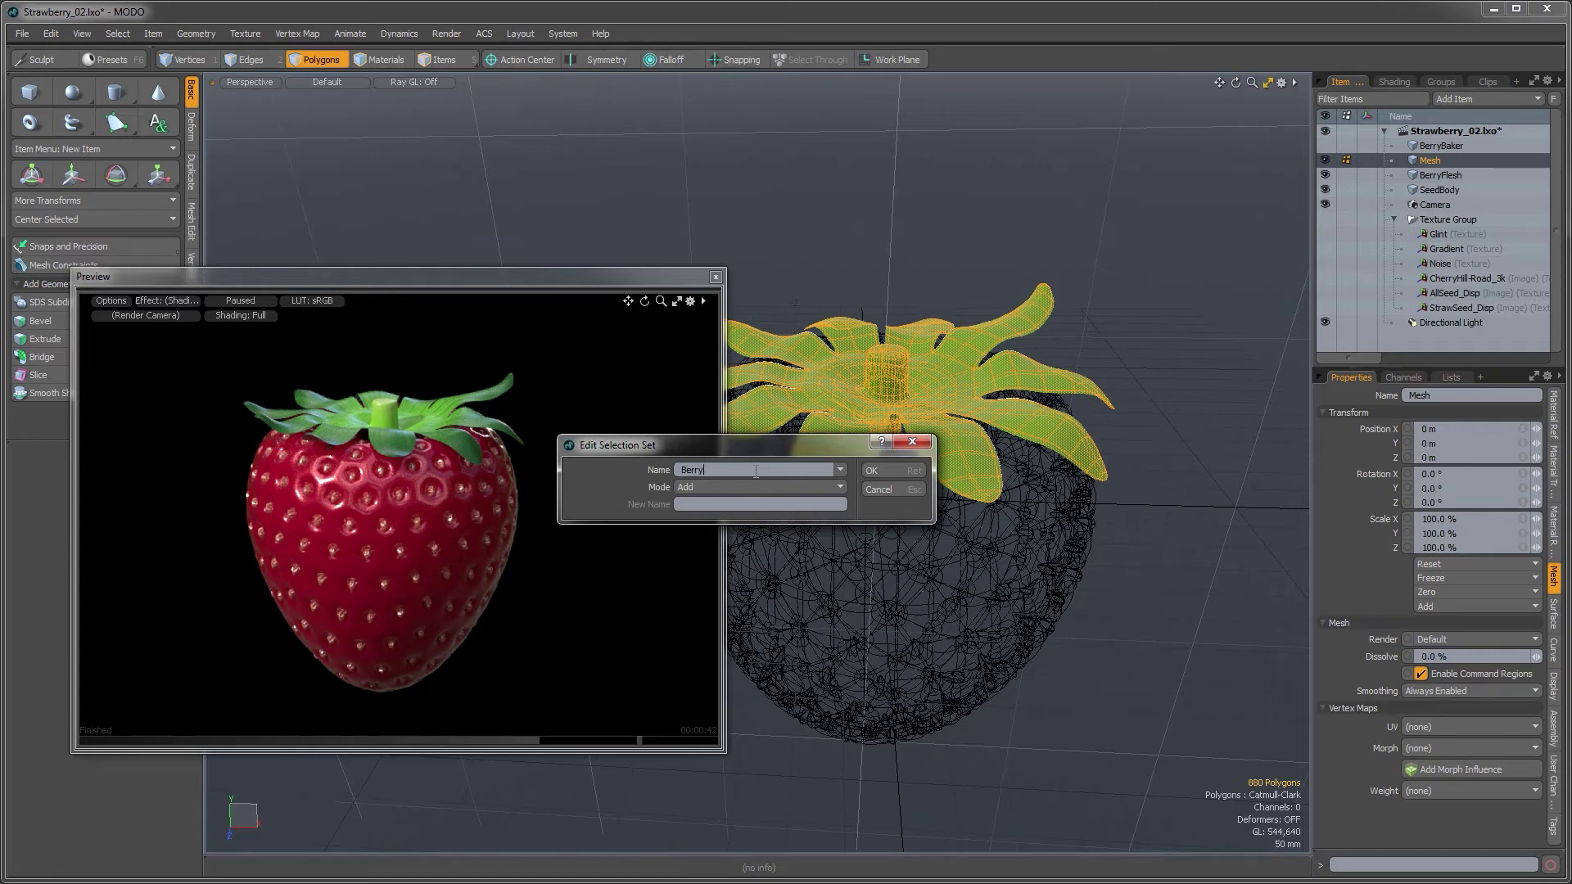
pyautogui.press('Return')
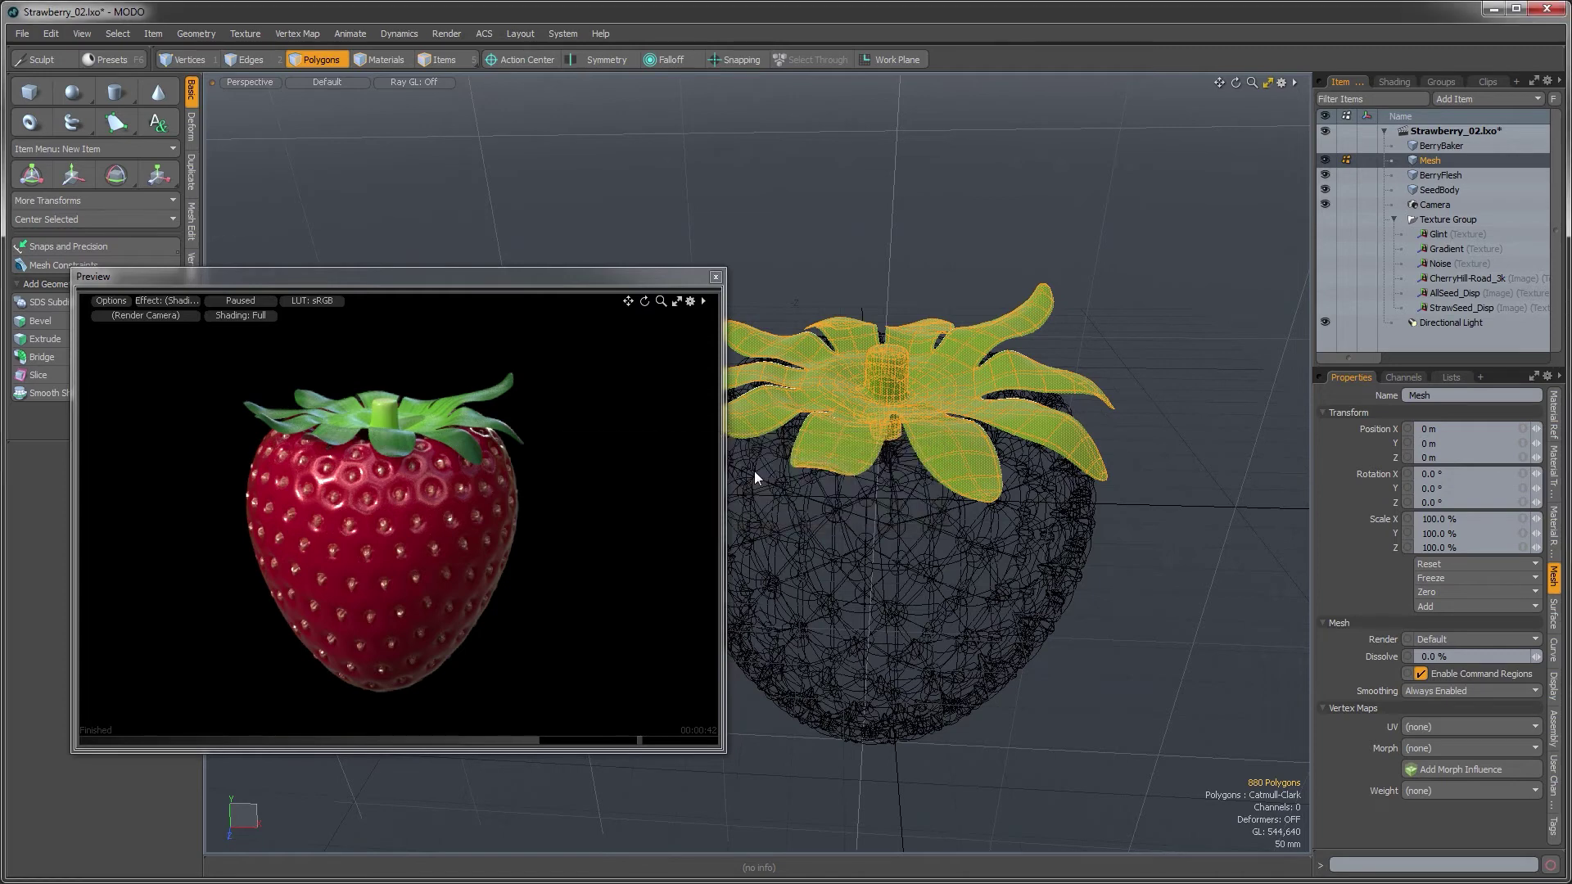
pyautogui.click(911, 277)
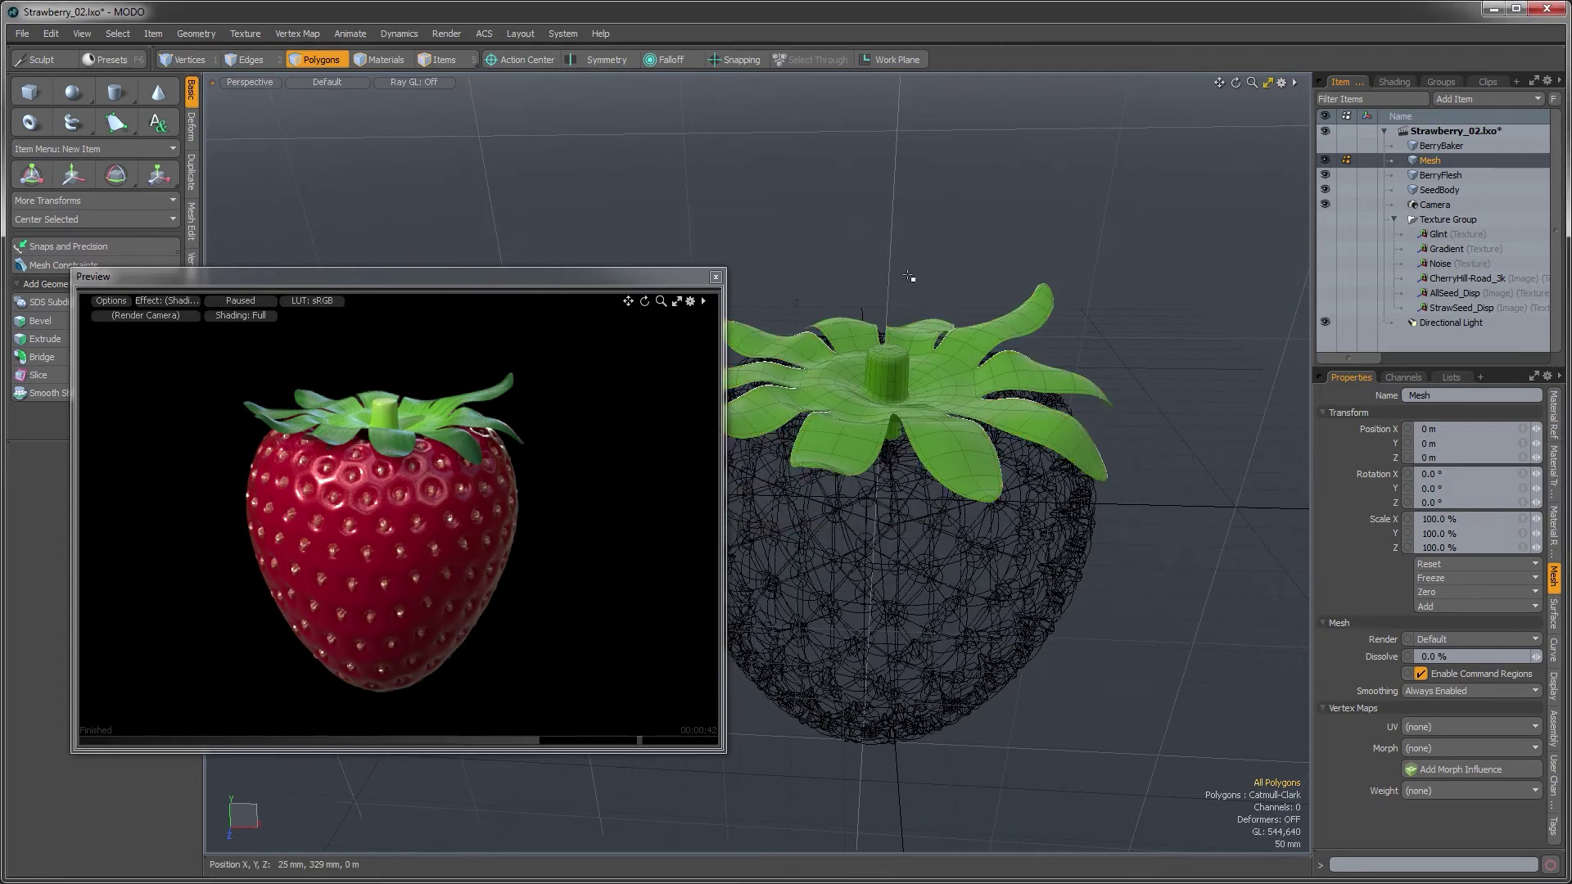
# Add a new group directly beneath the Base Shader in the Shader Tree
pyautogui.click(1392, 82)
pyautogui.click(1405, 192)
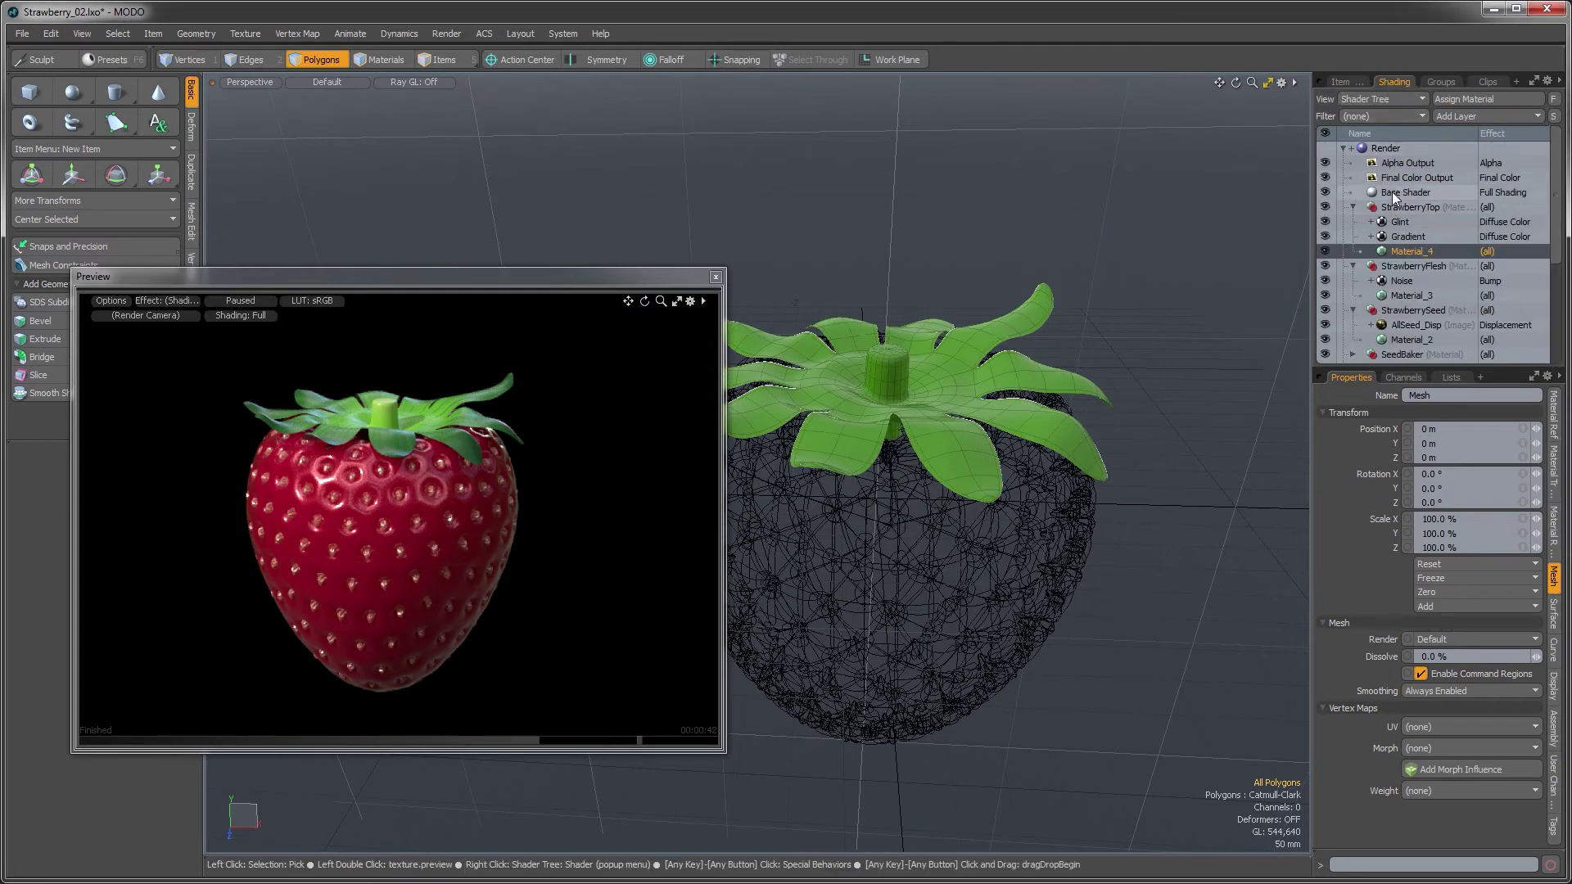
pyautogui.click(1443, 116)
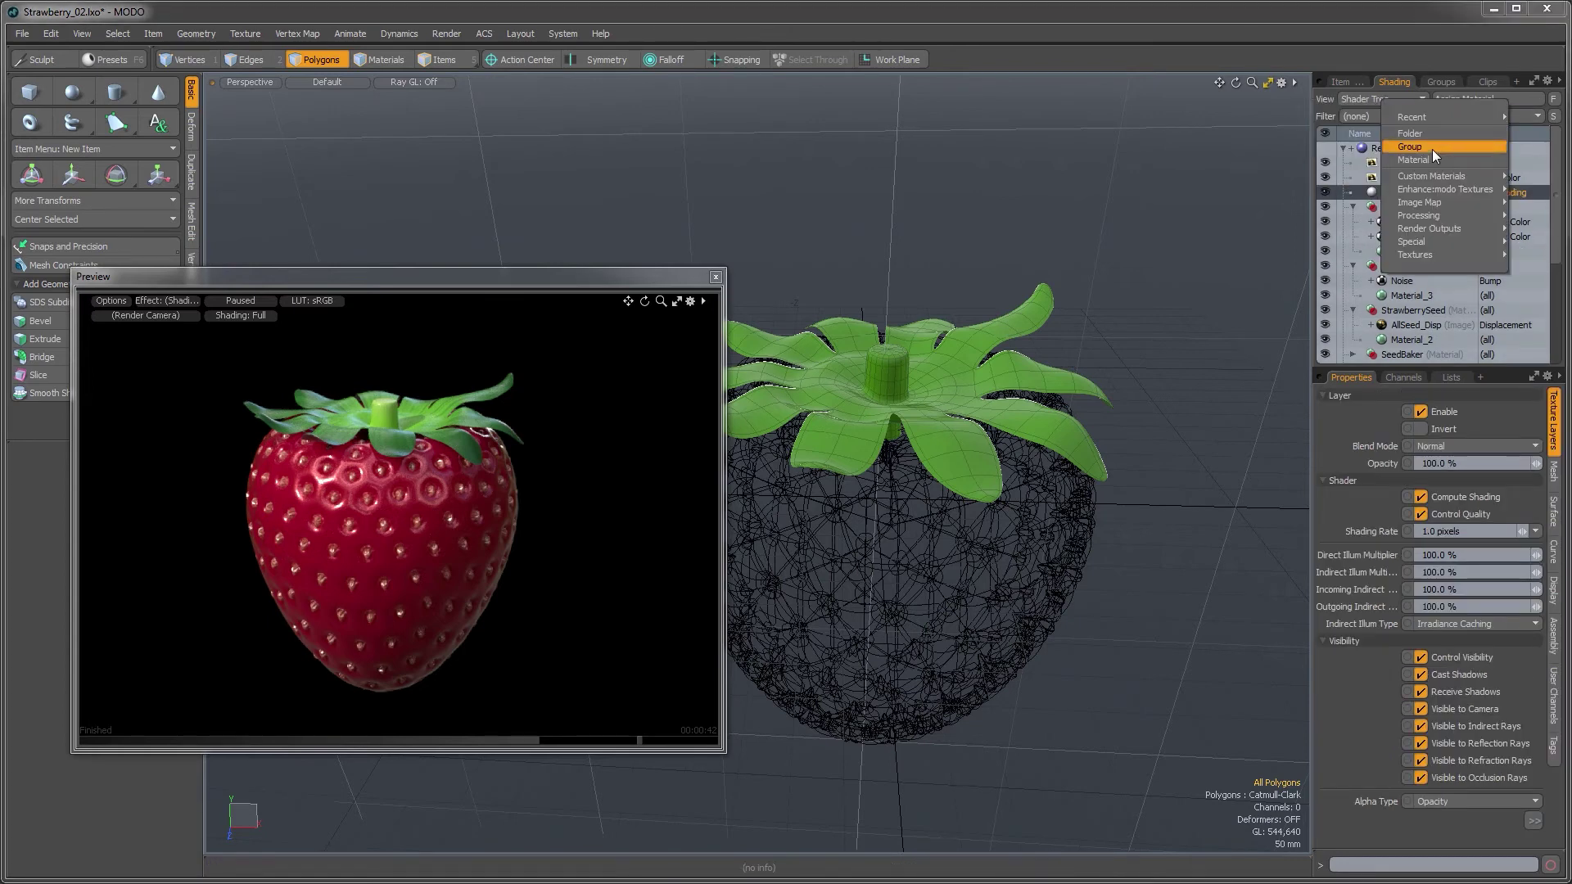
pyautogui.click(1432, 149)
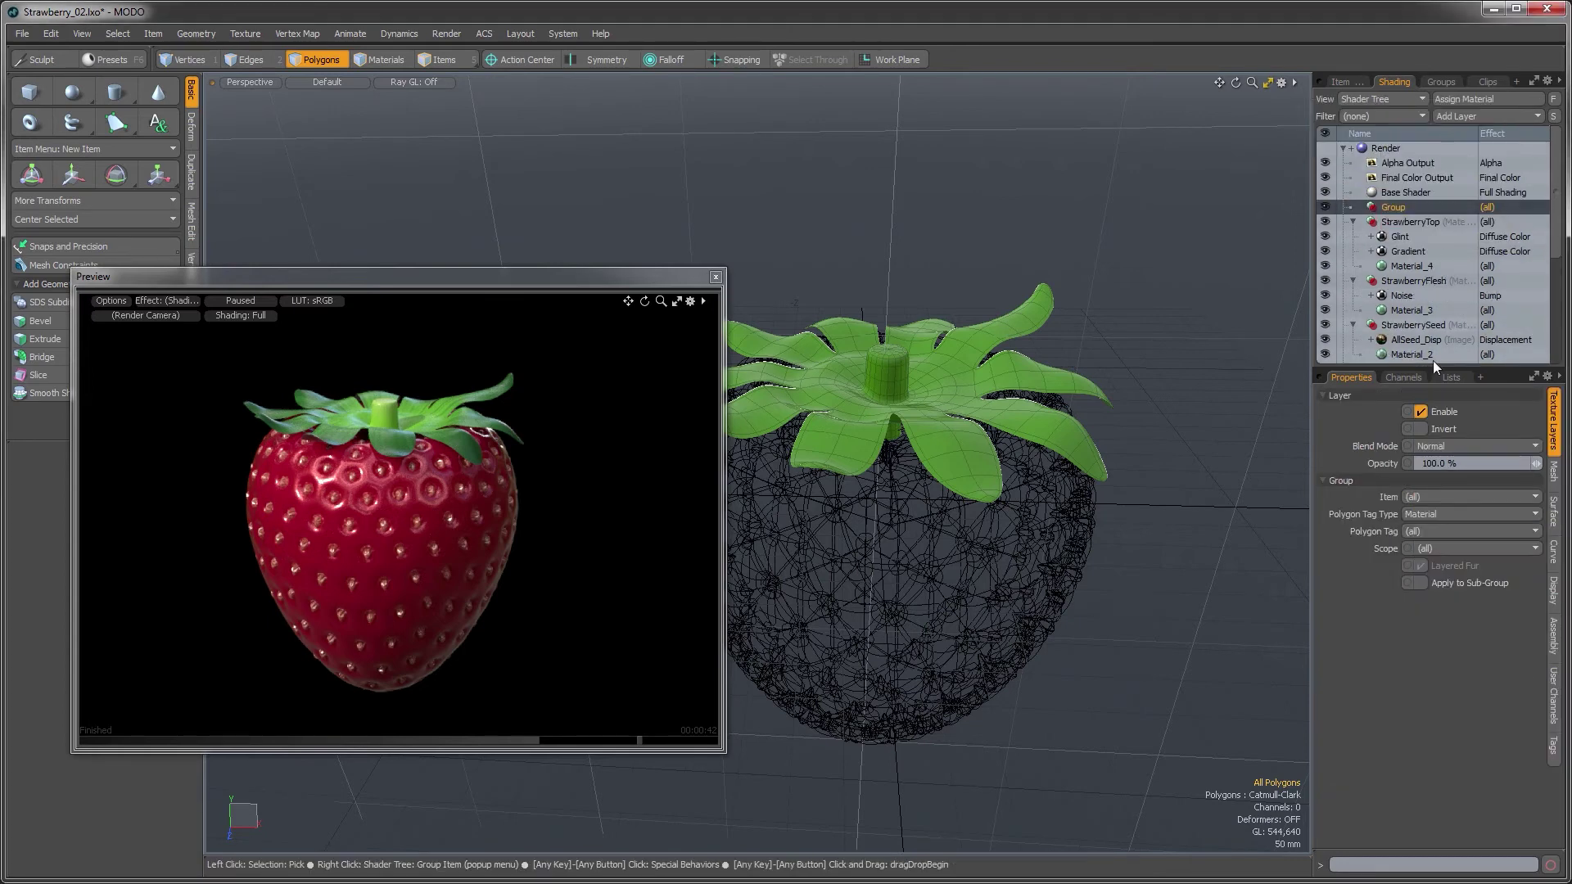
# Set the new group's Polygon Tag Type to Selection Set, its Polygon Tag to BerryCap and its Scope to Fur
pyautogui.click(1421, 514)
pyautogui.click(1421, 514)
pyautogui.click(1431, 535)
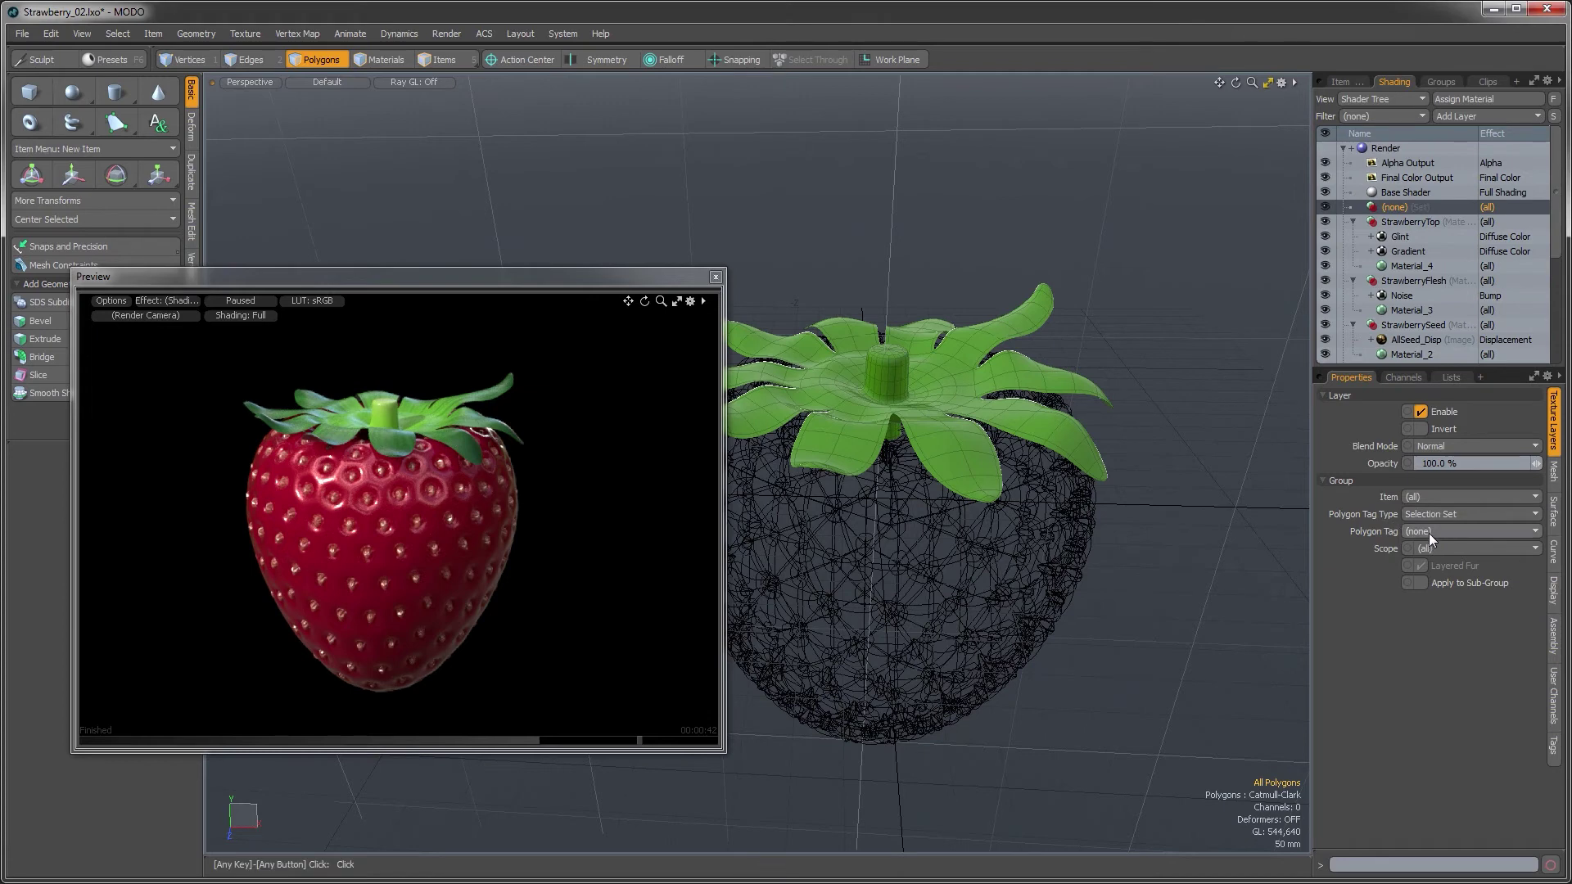
pyautogui.click(1434, 548)
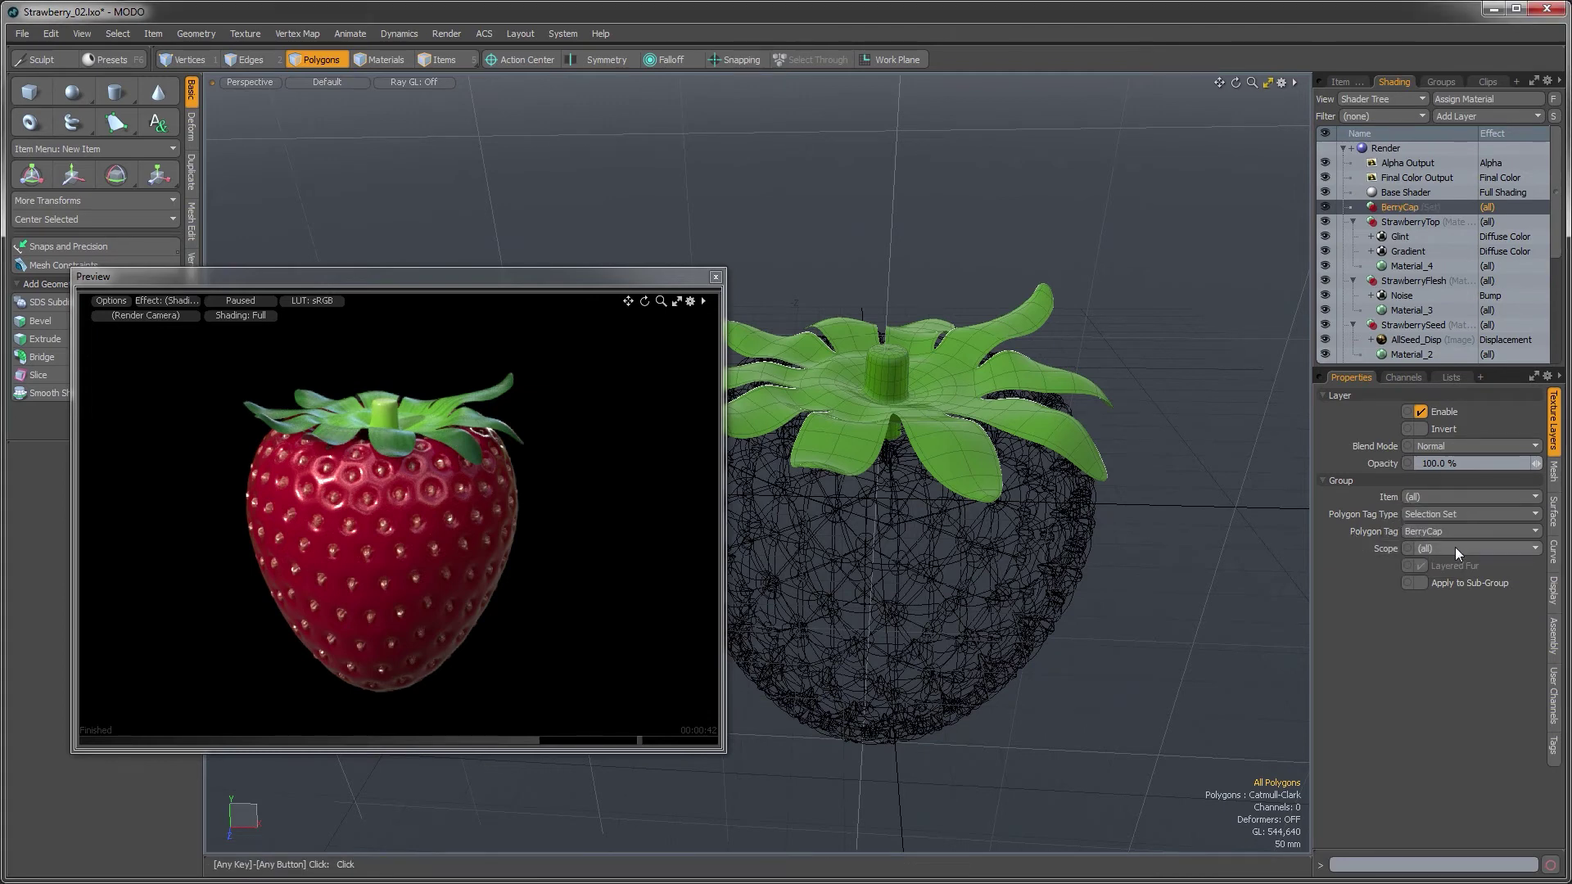
pyautogui.click(1455, 547)
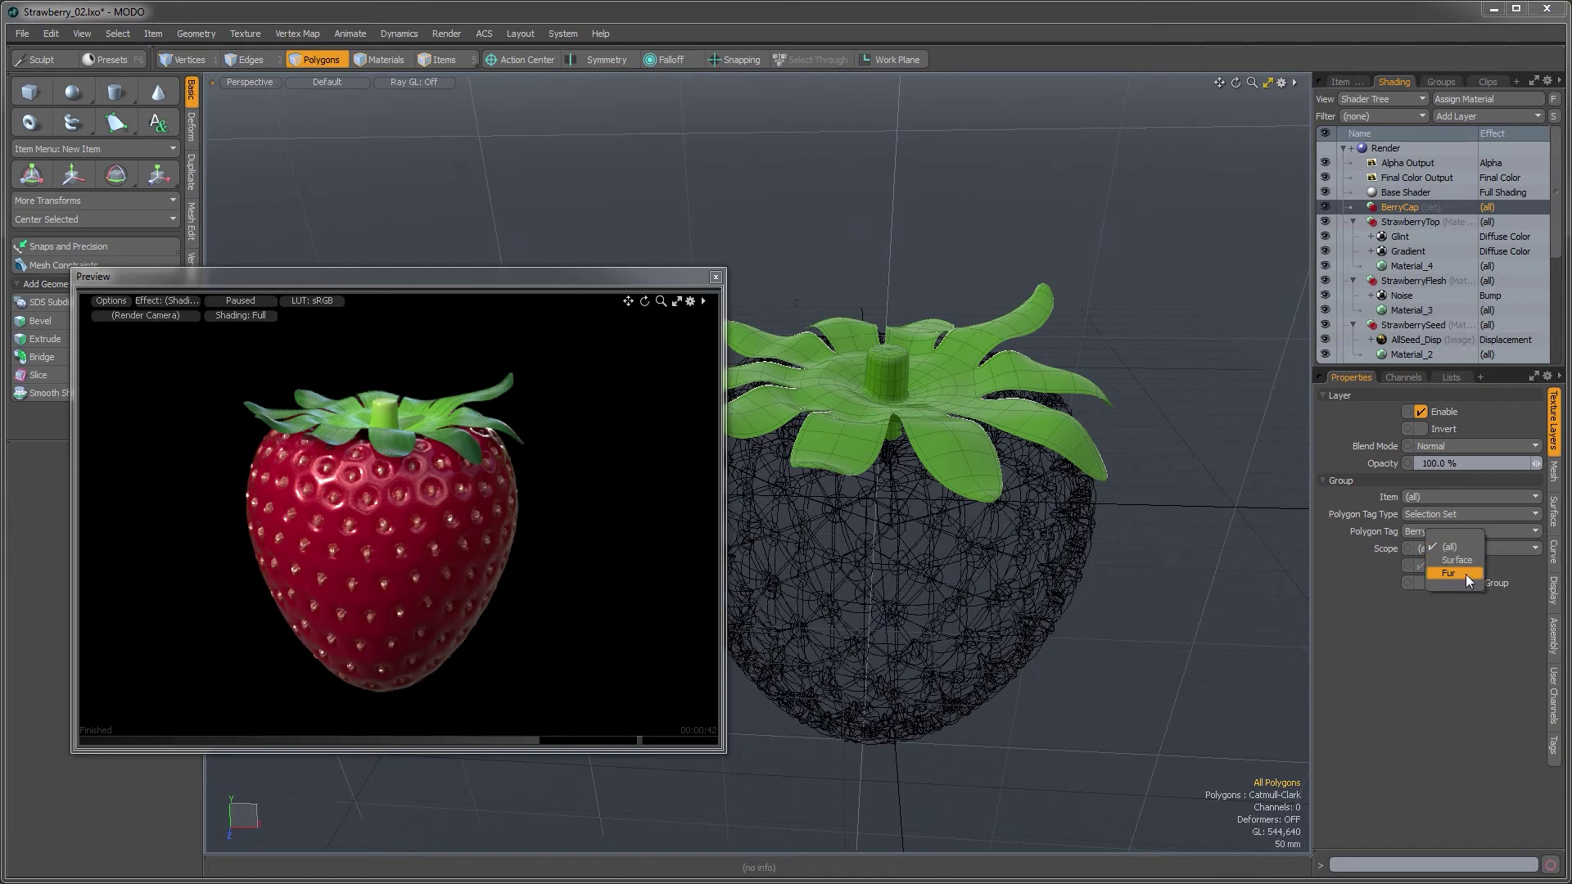
pyautogui.click(1465, 573)
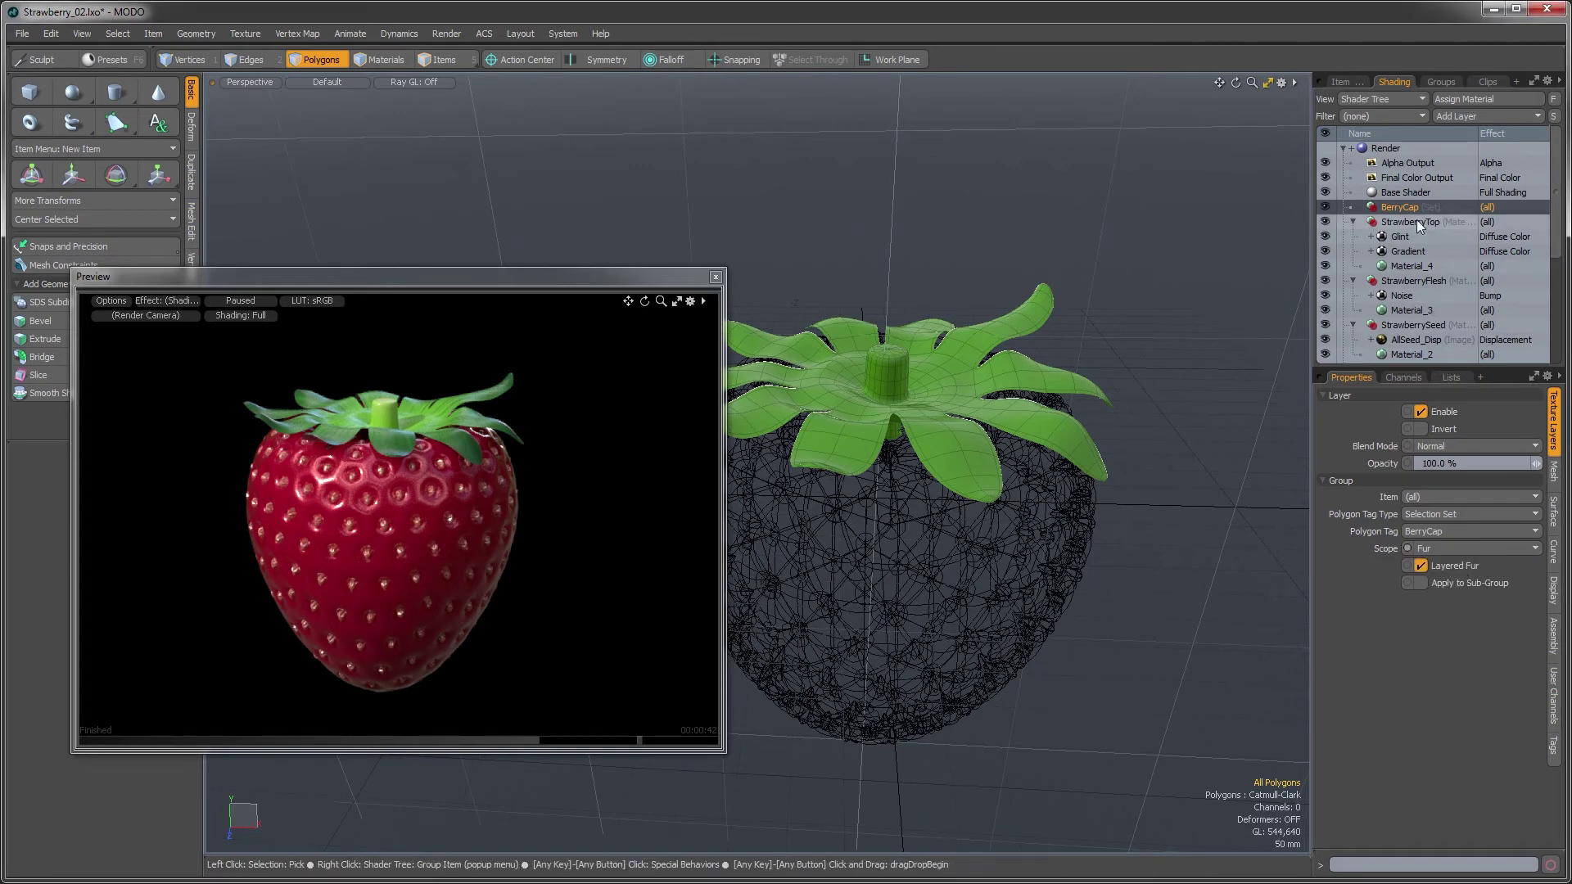
# Add a Fur Material and a standard material inside the BerryCap group, with the Fur Material on top
pyautogui.click(1449, 117)
pyautogui.moveTo(1426, 260)
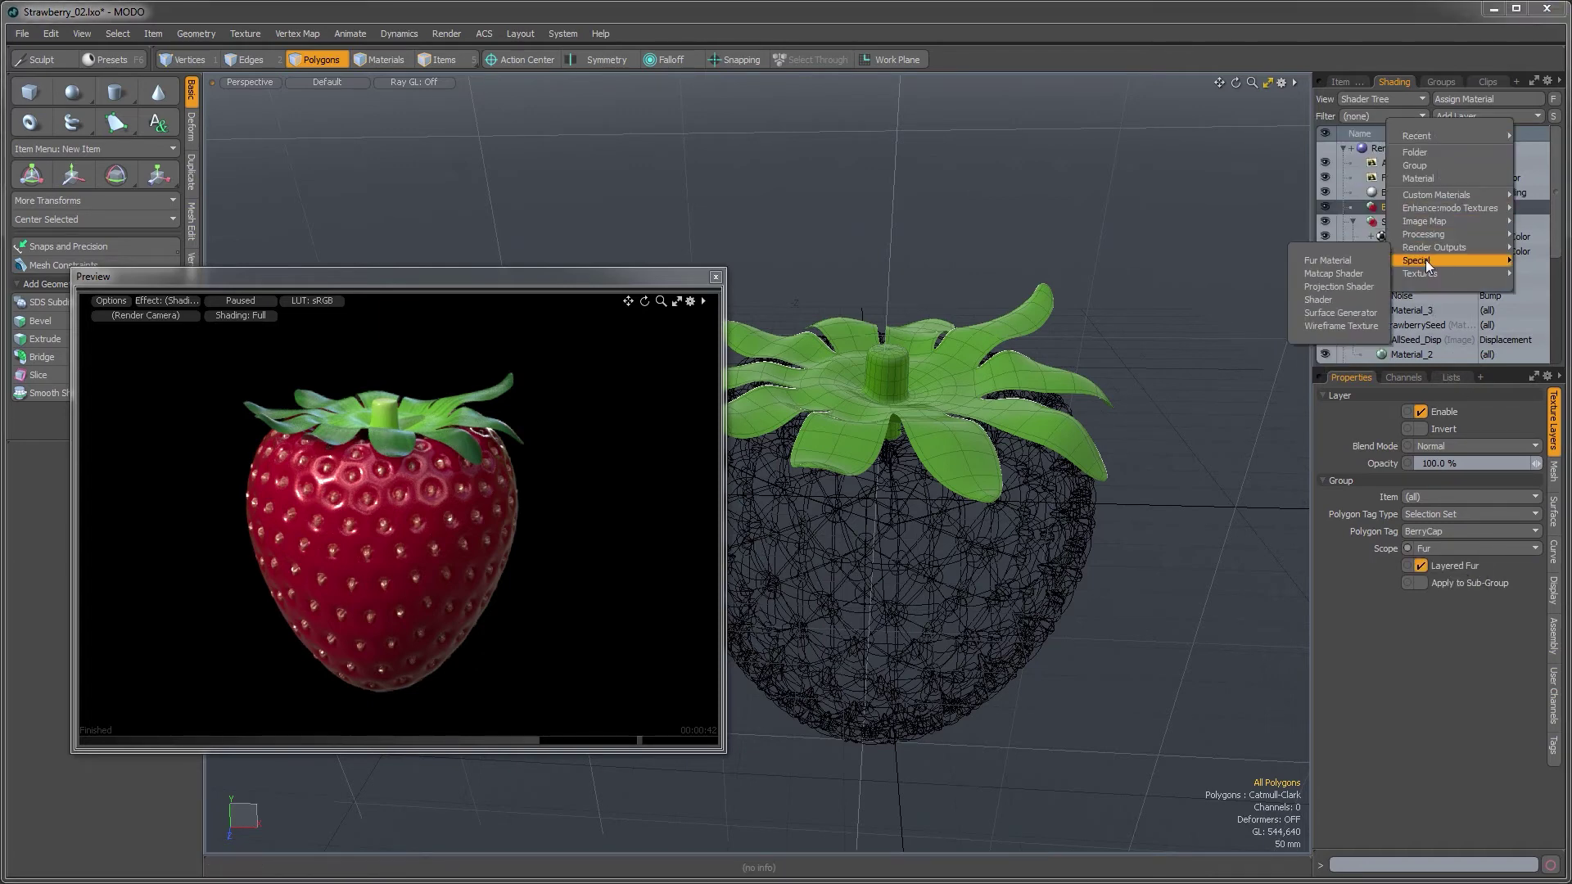
pyautogui.click(1342, 261)
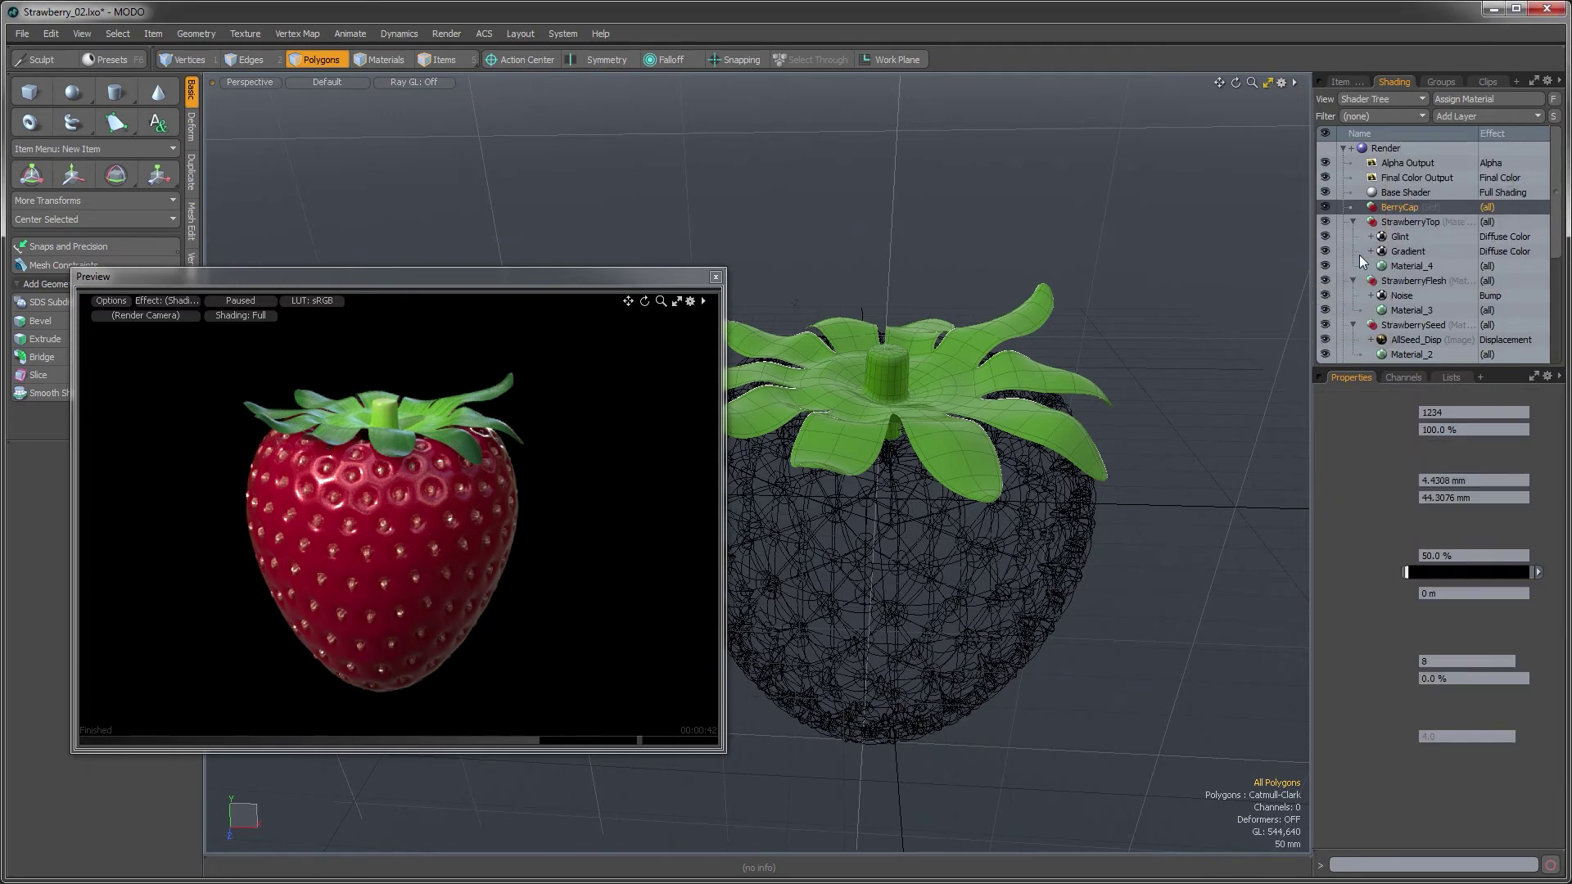
pyautogui.click(1473, 115)
pyautogui.click(1458, 168)
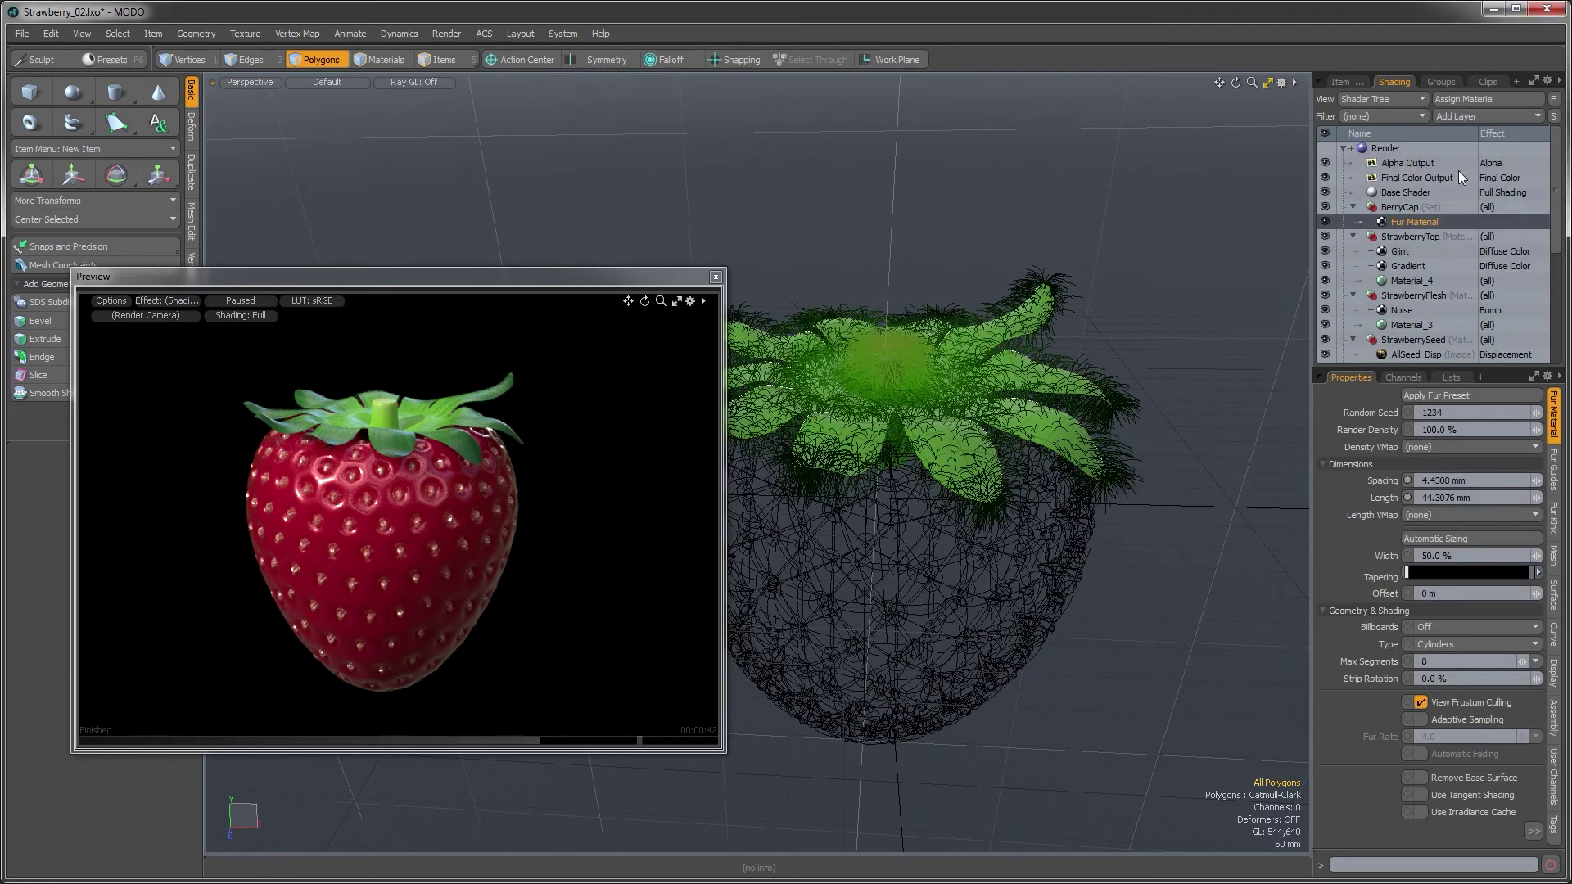
pyautogui.moveTo(1408, 237); pyautogui.dragTo(1418, 217)
pyautogui.click(1411, 230)
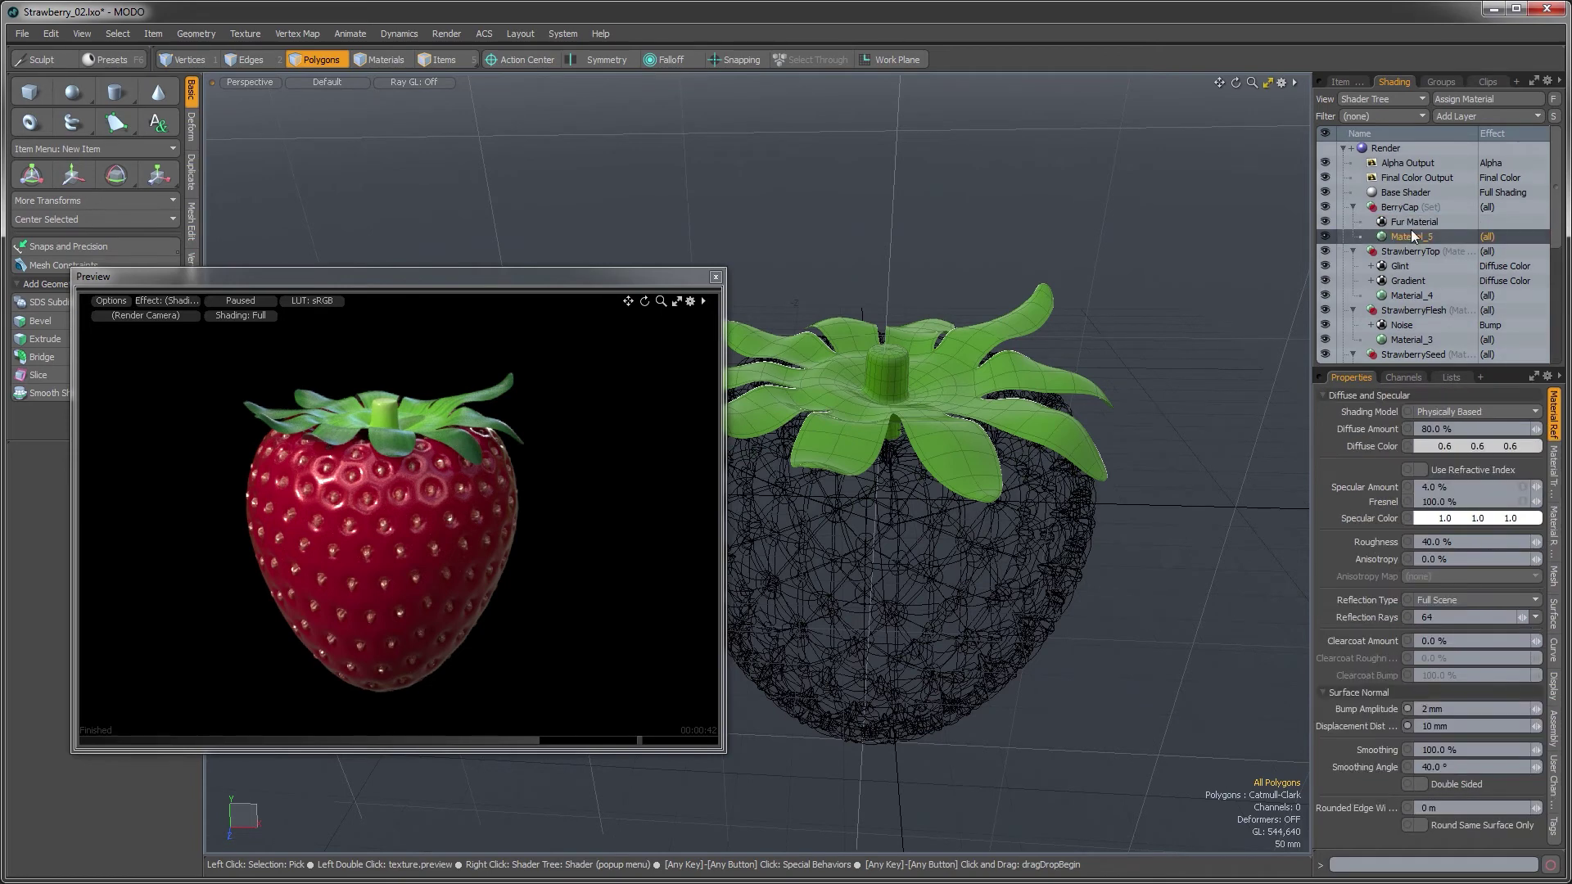
# Set the BerryCap material's Diffuse Color to a yellowish green of 0.53, 0.6, 0.24
pyautogui.click(1416, 446)
pyautogui.moveTo(1014, 347); pyautogui.dragTo(1033, 287)
pyautogui.click(1357, 821)
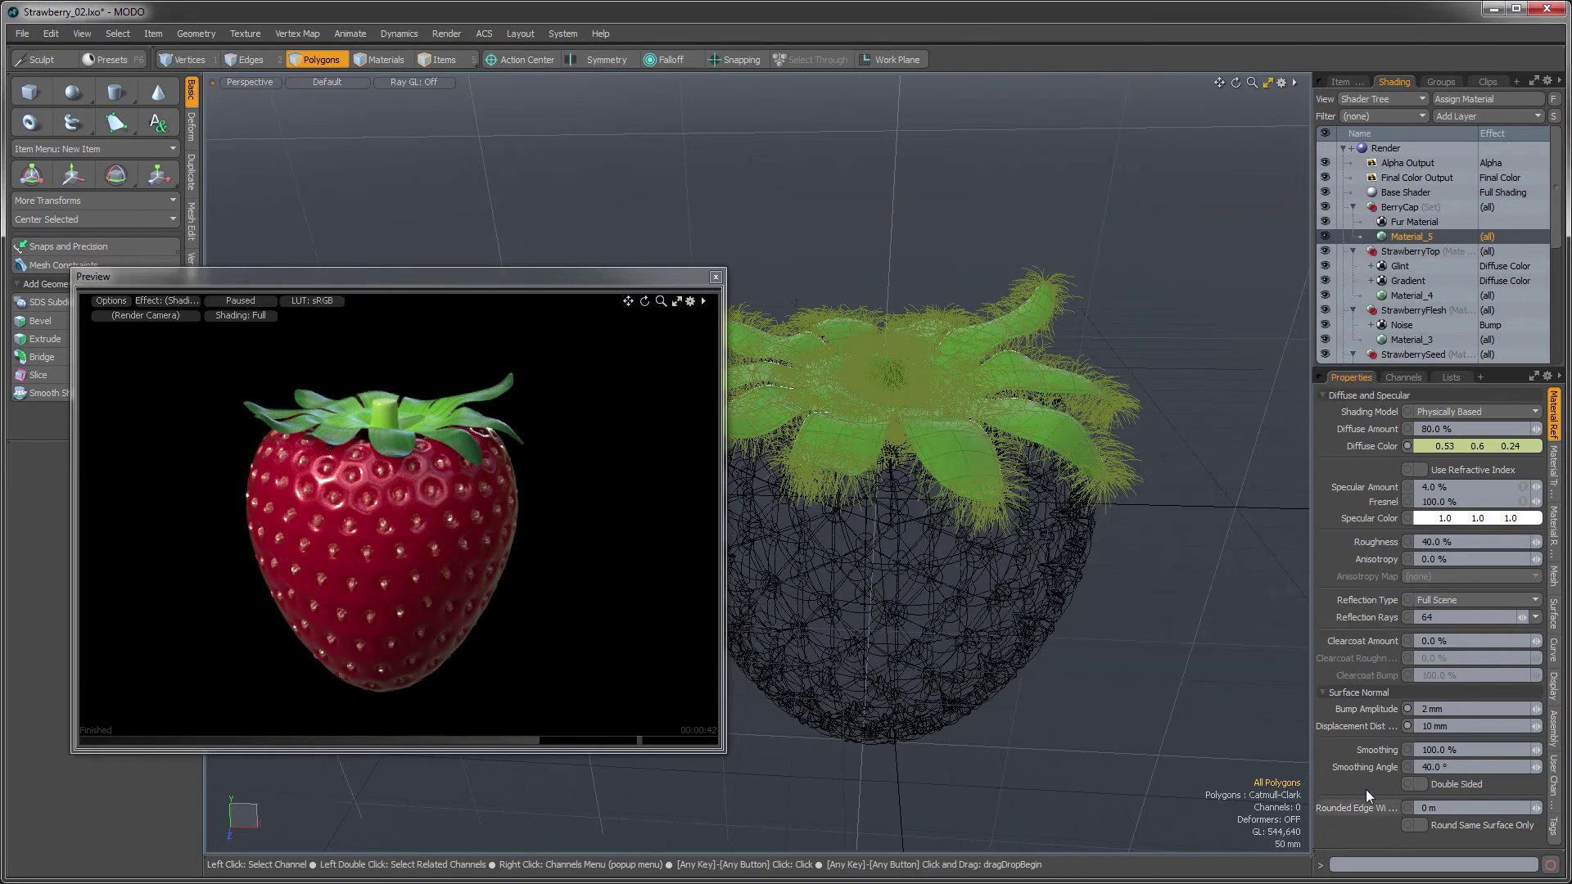
# Set the Fur Material's Spacing to 3 mm, Length to 7 mm and Width to 5%
pyautogui.click(1399, 223)
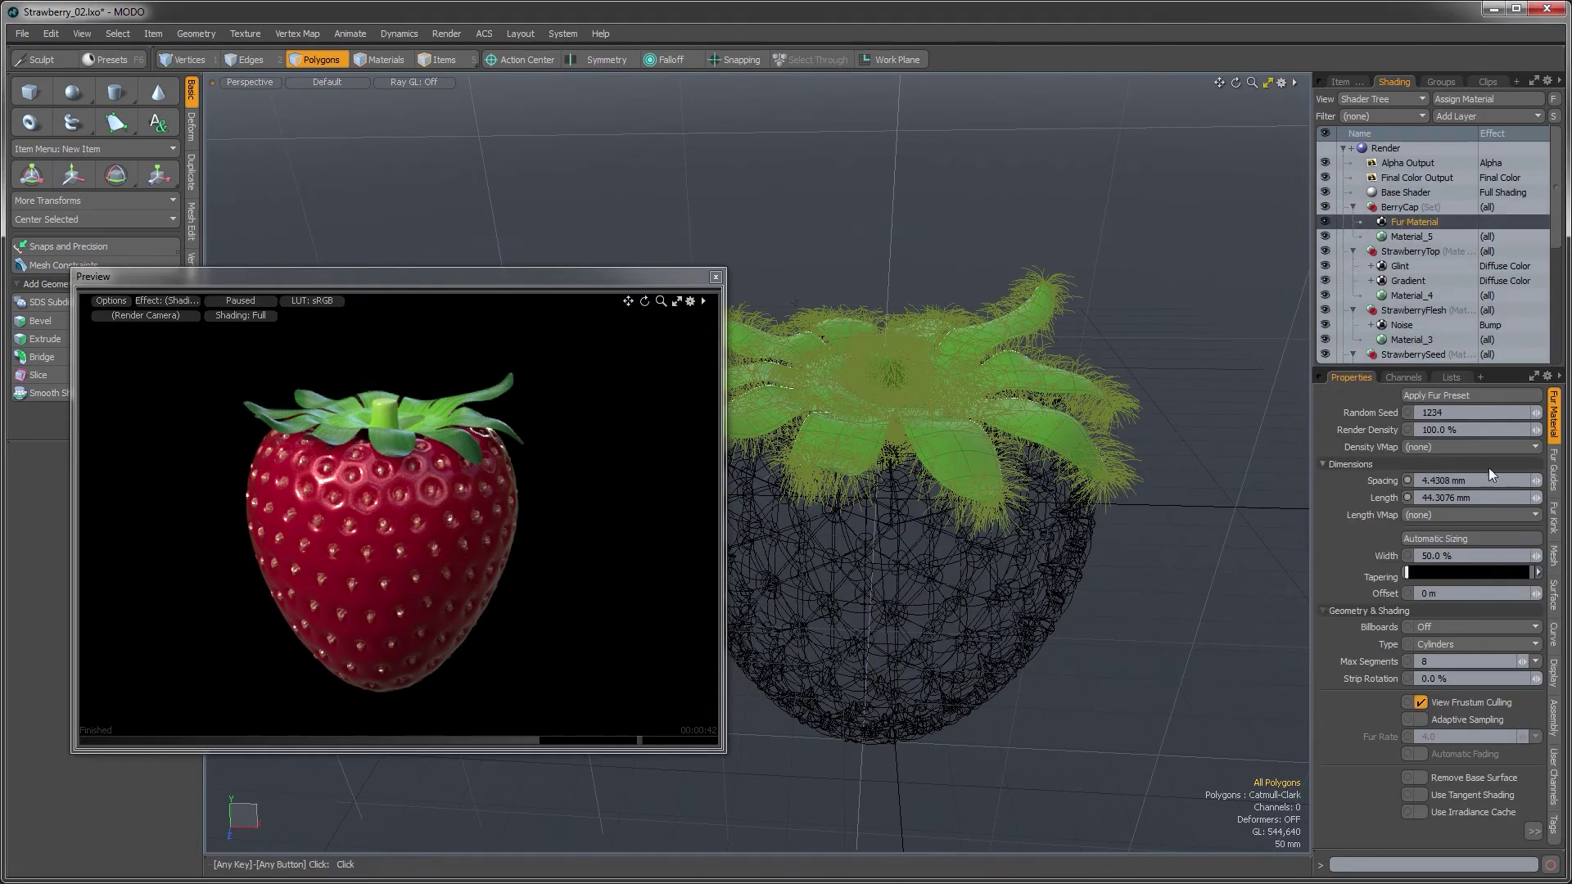
pyautogui.click(1466, 481)
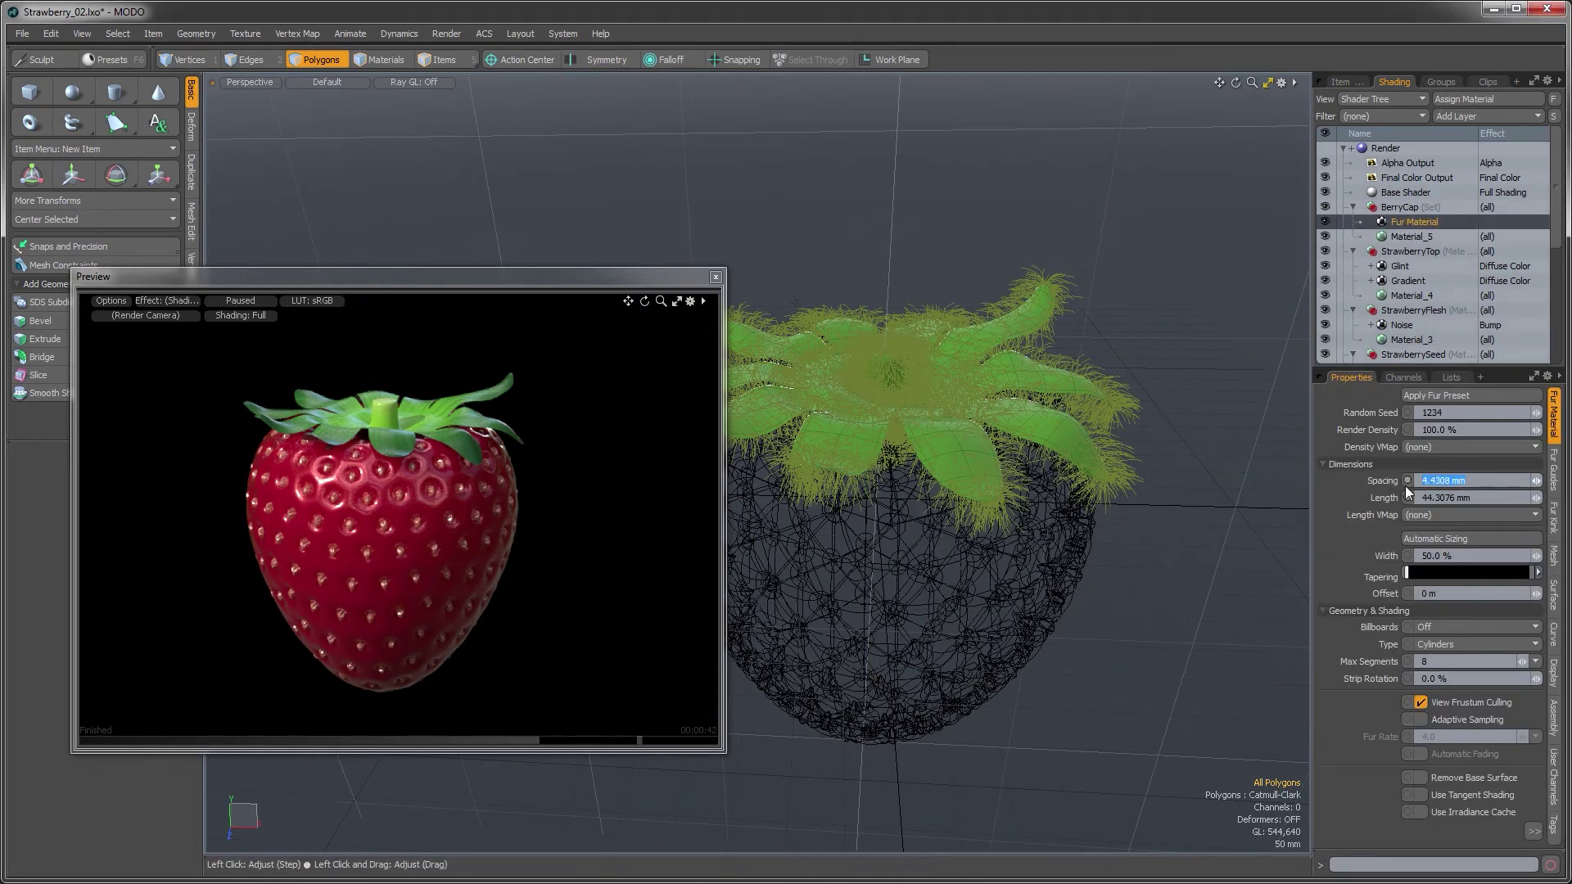
pyautogui.write('3')
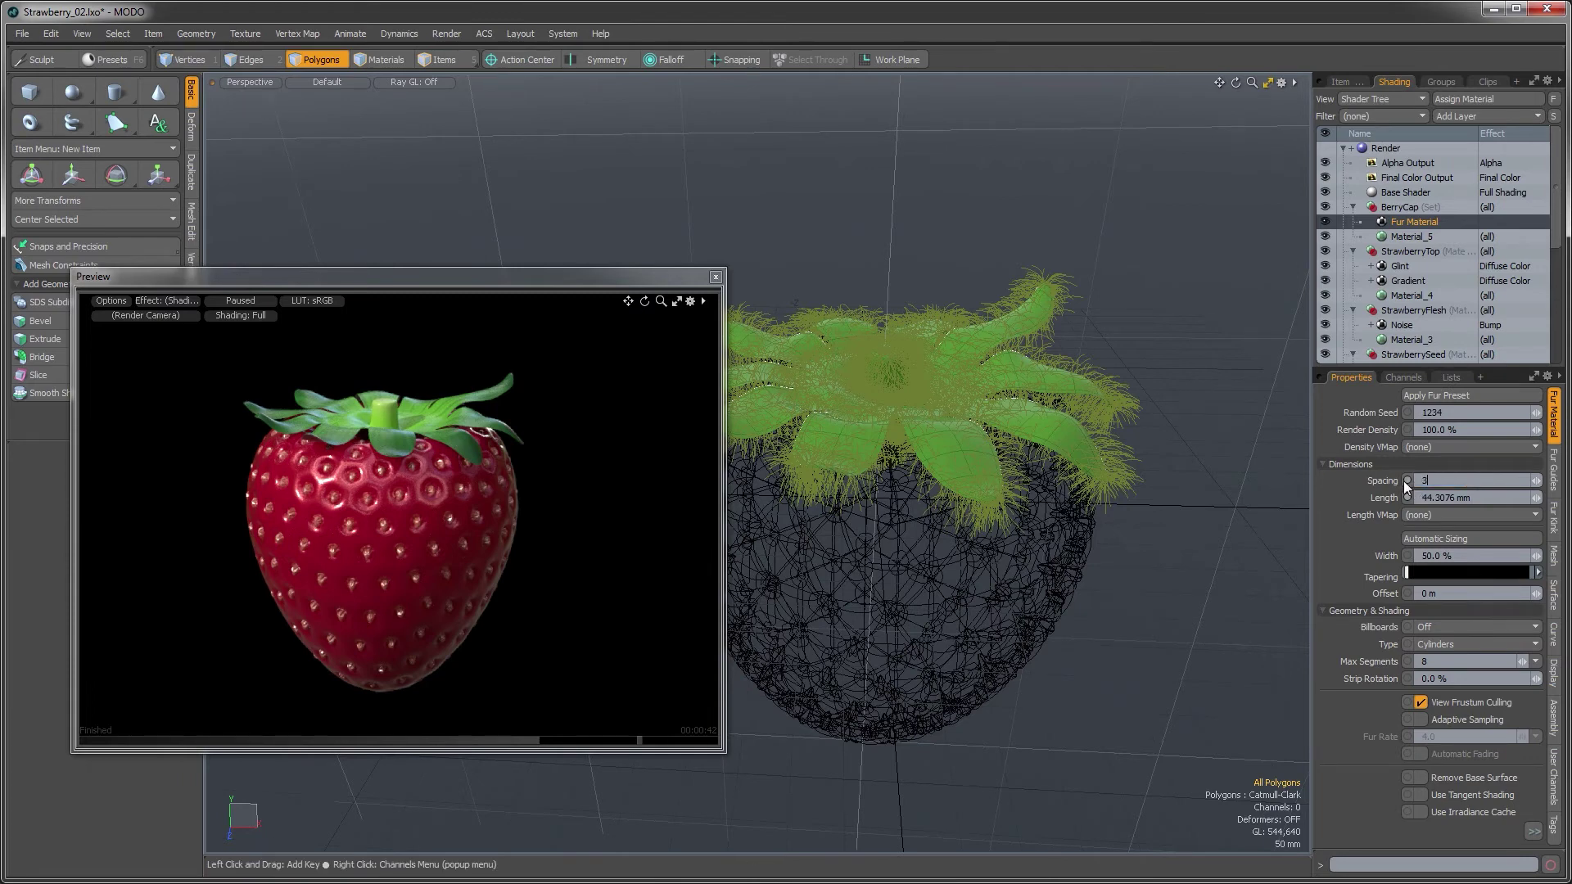
pyautogui.write(' mm')
pyautogui.press('Tab')
pyautogui.write('8')
pyautogui.press('Tab')
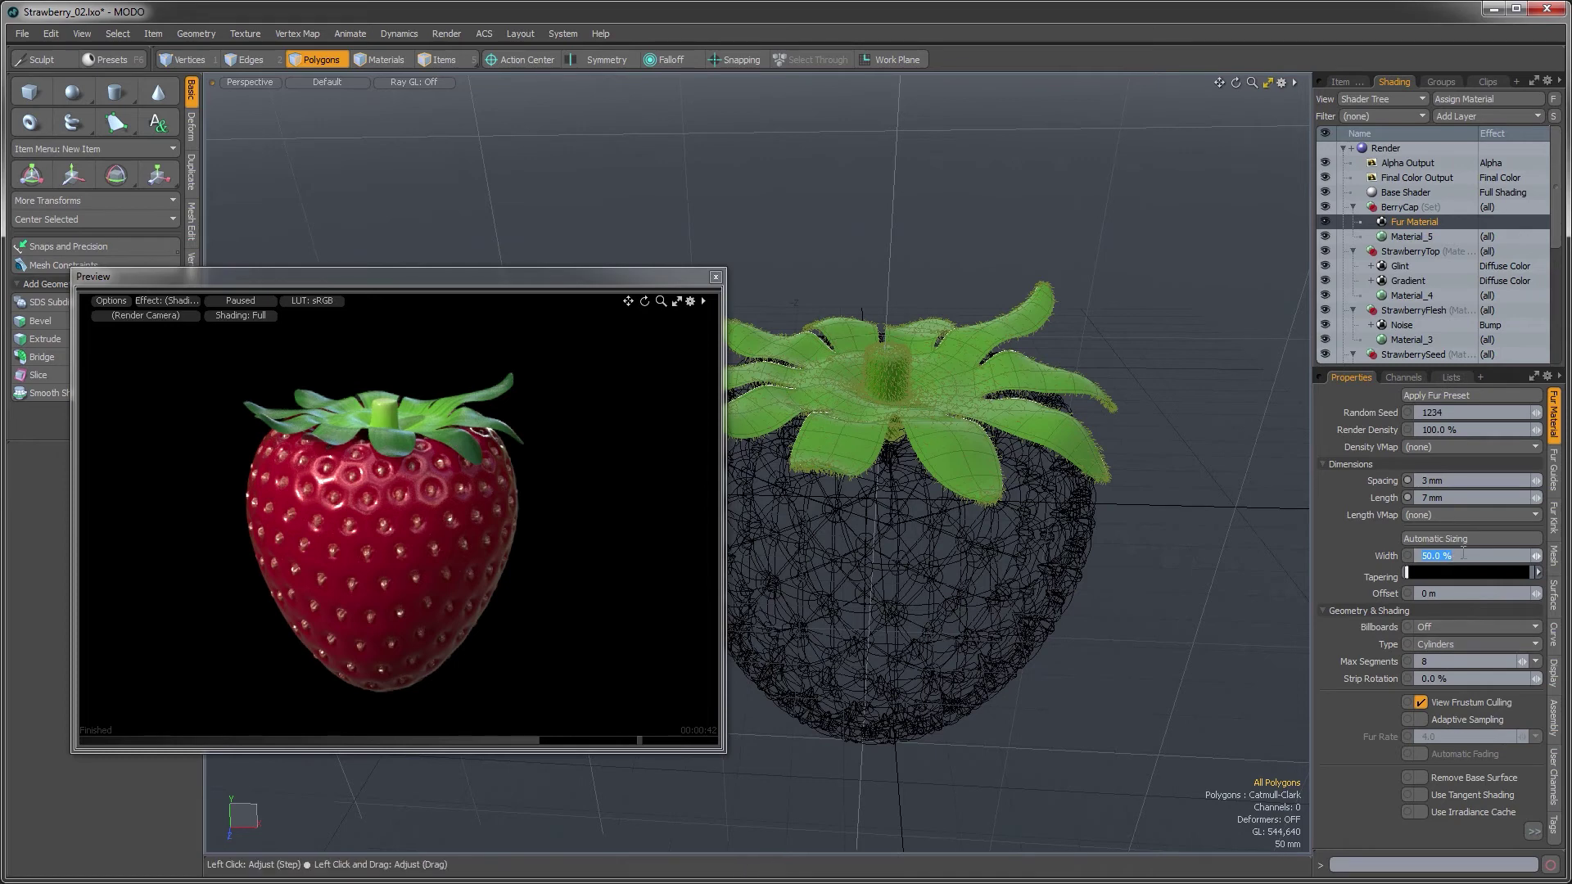
pyautogui.write('5')
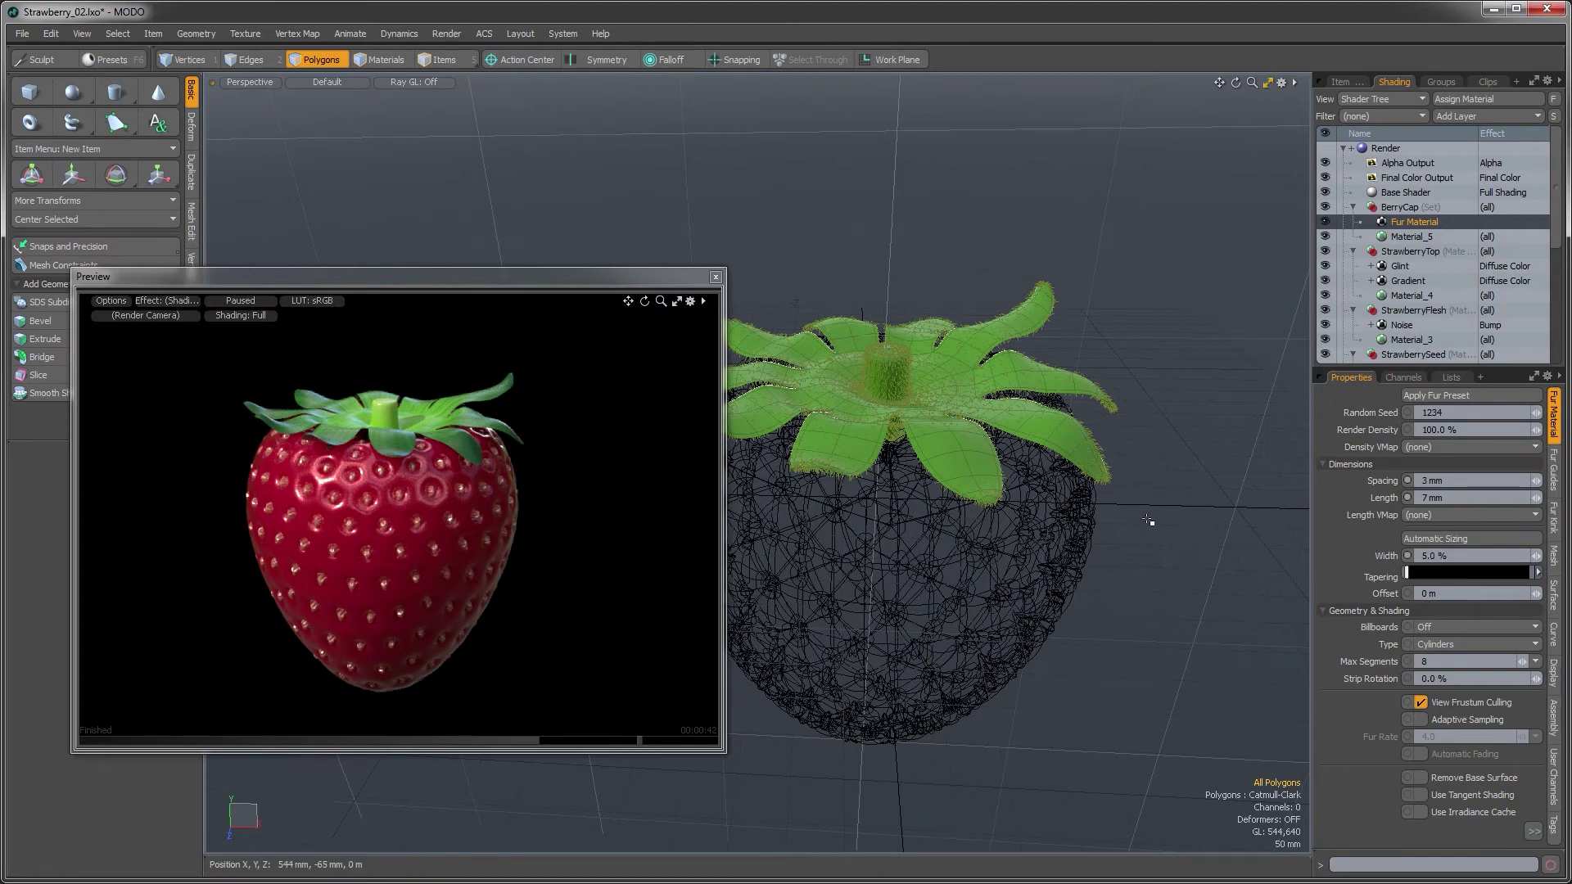
# Set the Fur Material's Render Density to 50%
pyautogui.keyDown('alt'); pyautogui.moveTo(950, 458); pyautogui.dragTo(964, 464); pyautogui.keyUp('alt')
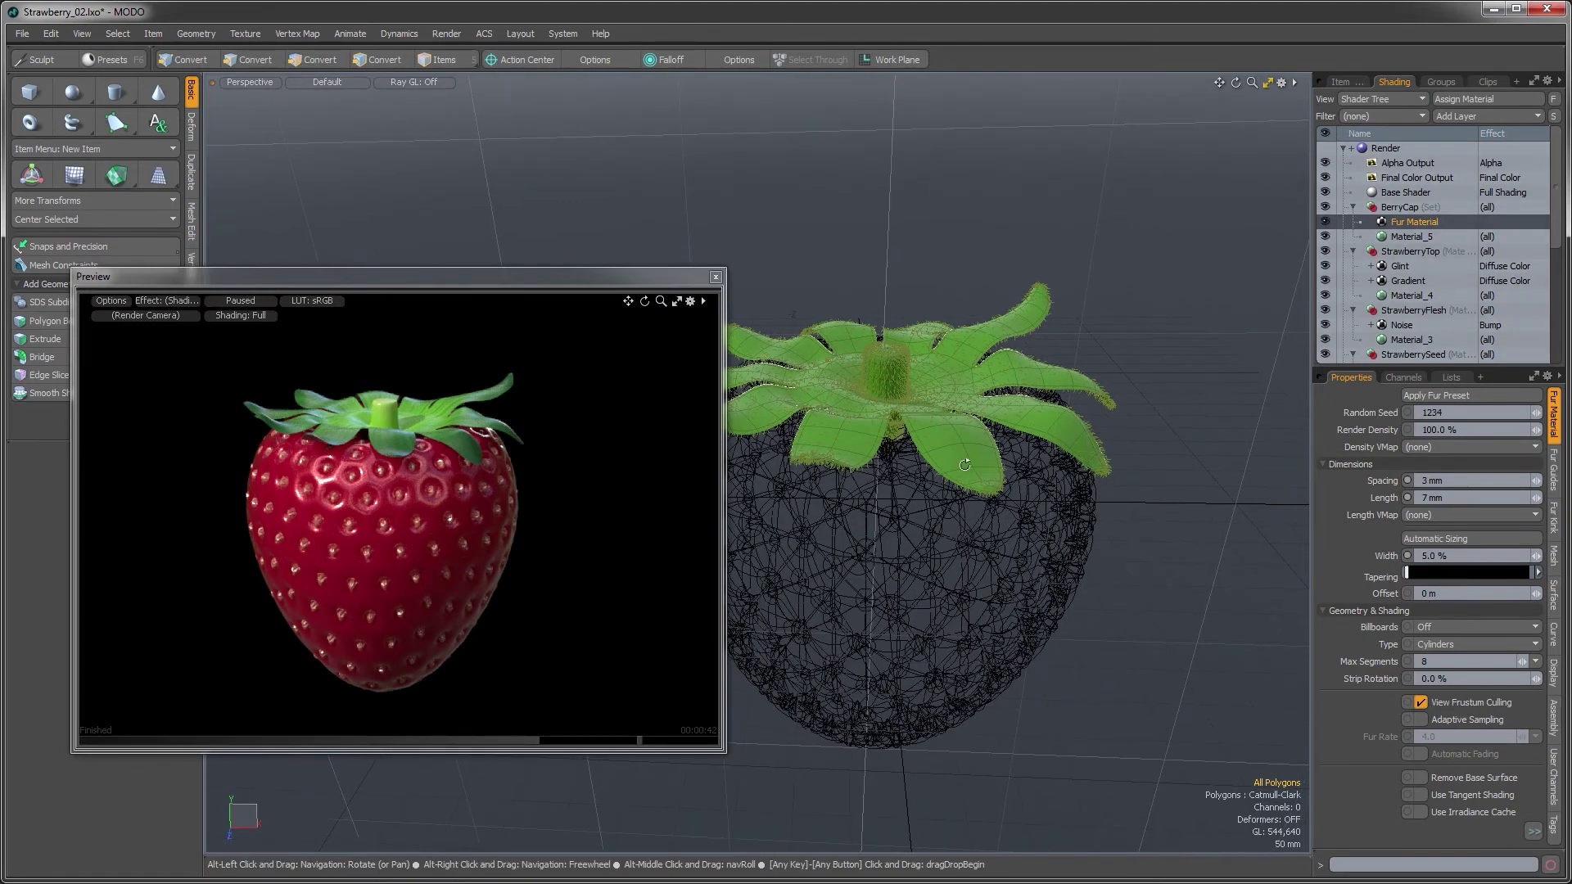
pyautogui.click(1462, 429)
pyautogui.write('50')
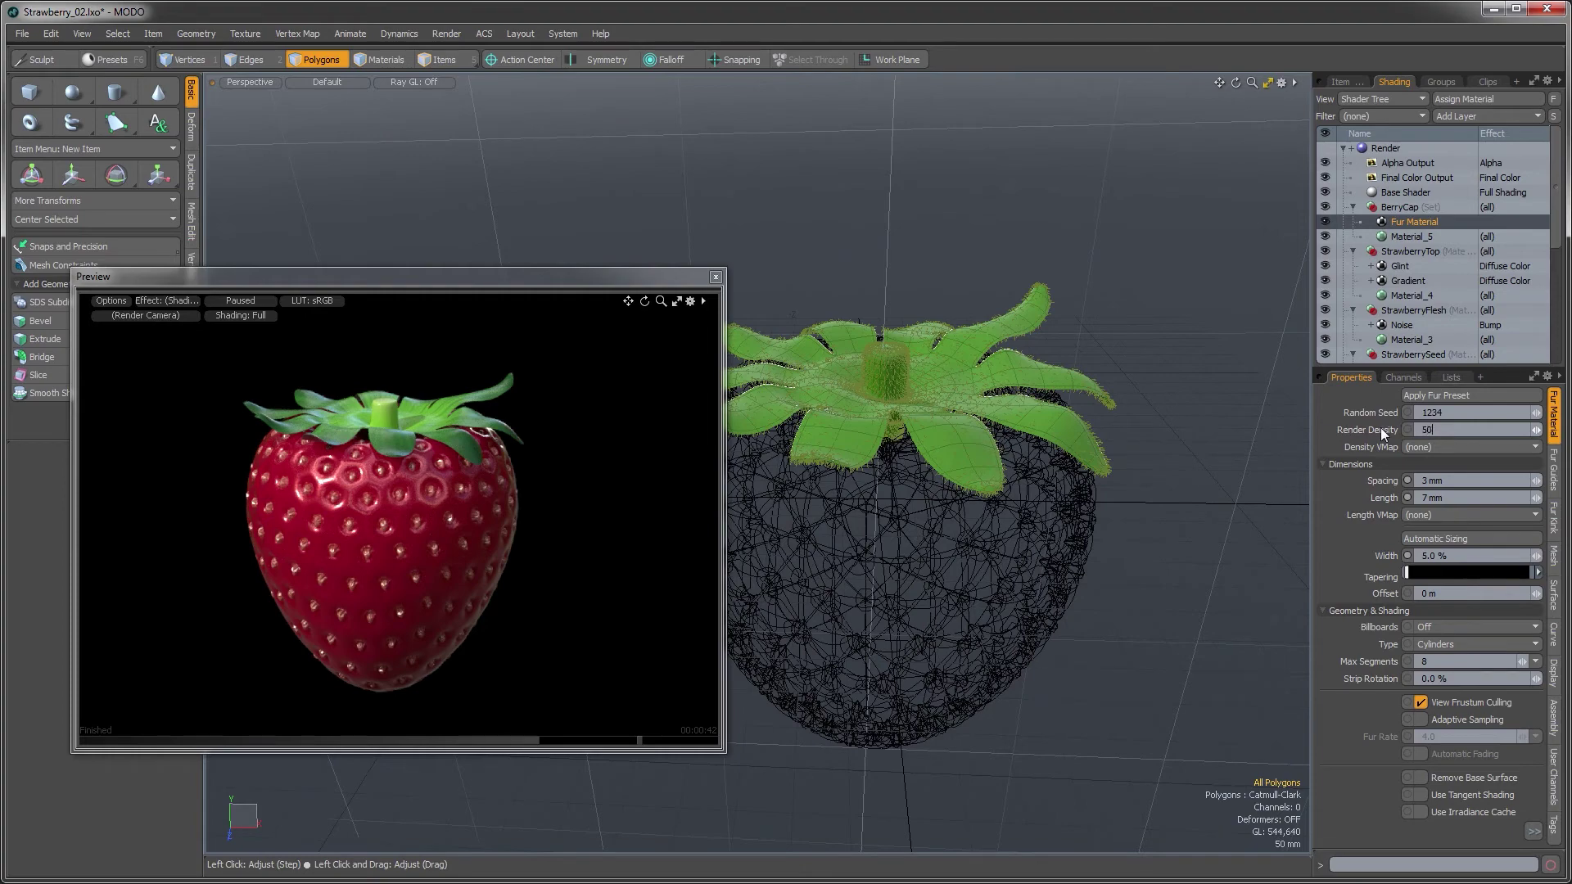
pyautogui.press('Return')
# Resume the preview render and examine the fur on the leafy top up close
pyautogui.keyDown('alt'); pyautogui.moveTo(915, 421); pyautogui.dragTo(931, 429); pyautogui.keyUp('alt')
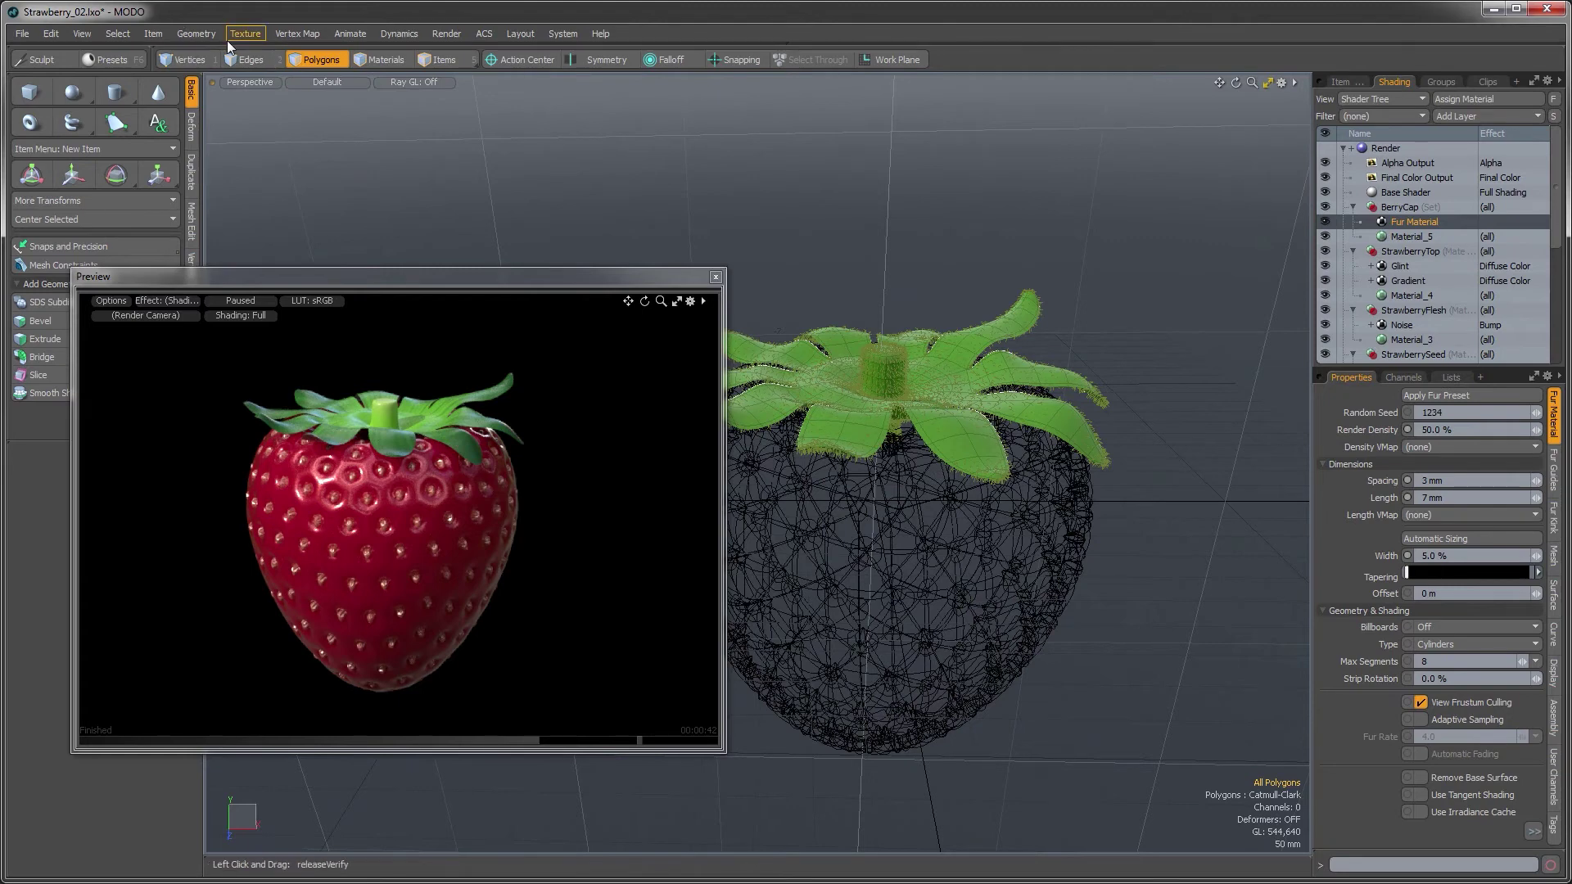
pyautogui.click(253, 301)
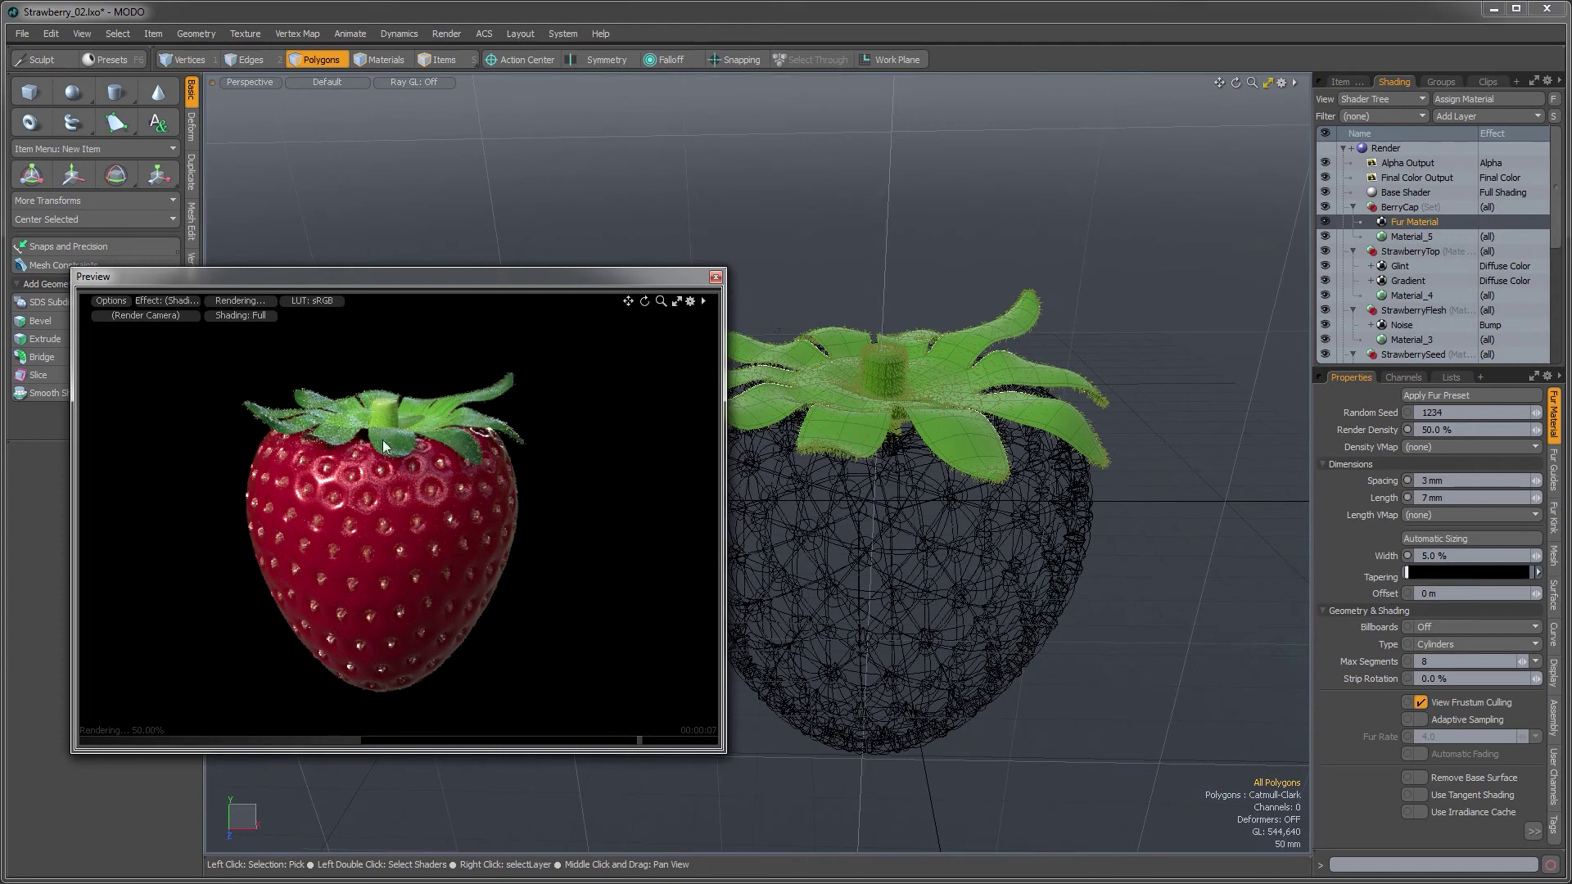
pyautogui.scroll(5, 381, 434)
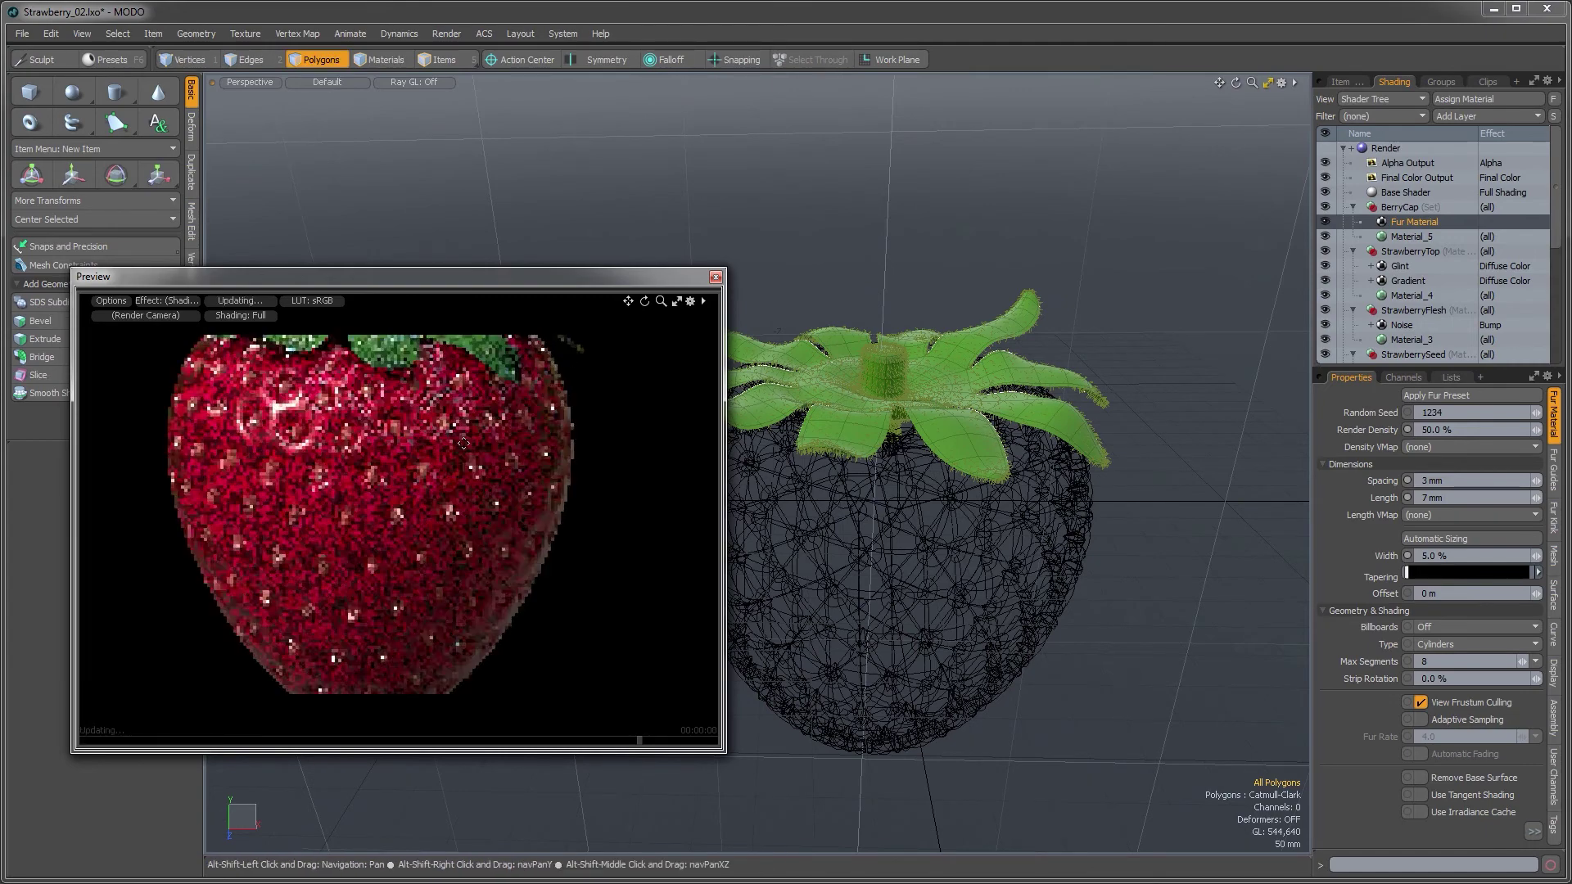
pyautogui.keyDown('alt'); pyautogui.keyDown('shift'); pyautogui.moveTo(463, 443); pyautogui.dragTo(483, 467); pyautogui.keyUp('shift'); pyautogui.keyUp('alt')
pyautogui.keyDown('alt'); pyautogui.keyDown('shift'); pyautogui.moveTo(376, 352); pyautogui.dragTo(428, 439); pyautogui.keyUp('shift'); pyautogui.keyUp('alt')
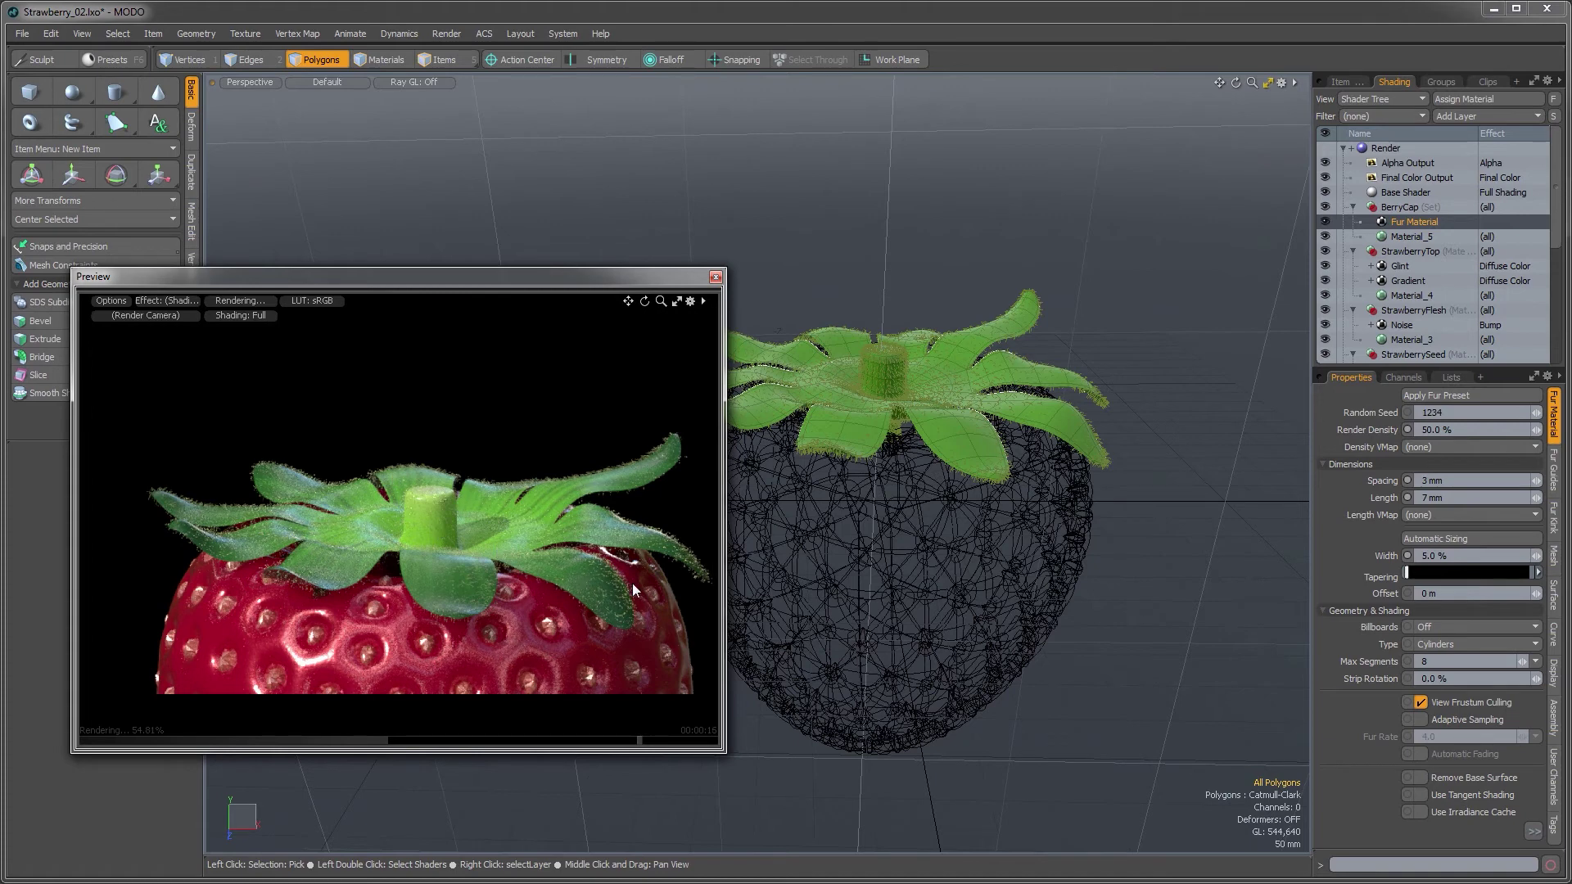
# Set the Fur Material's Render Density to 80% and its Length to 9 mm
pyautogui.click(1437, 430)
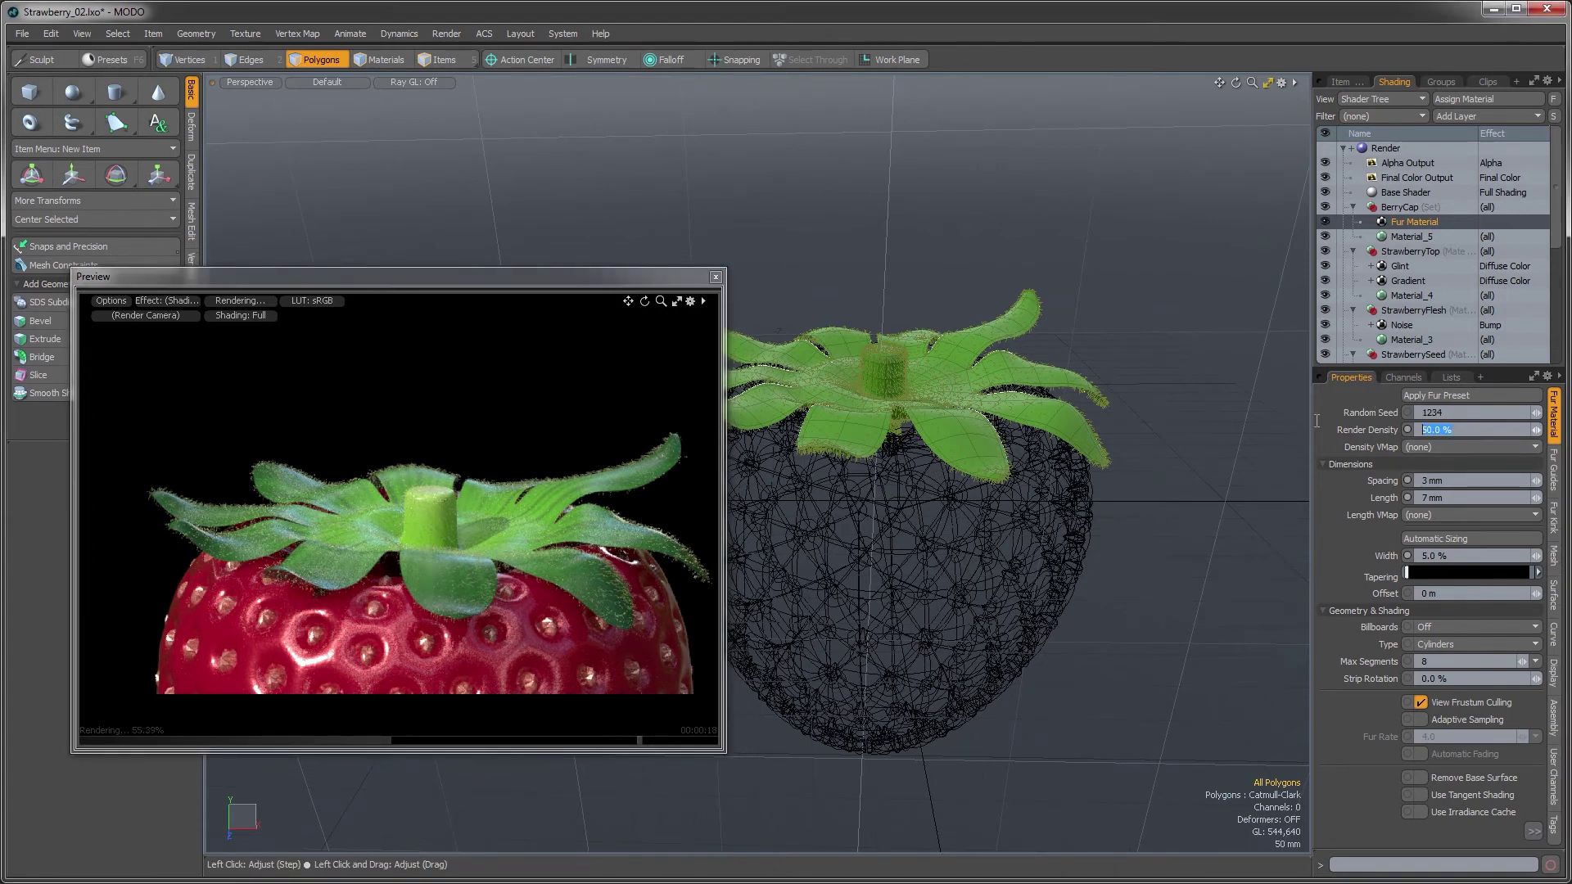
pyautogui.write('80')
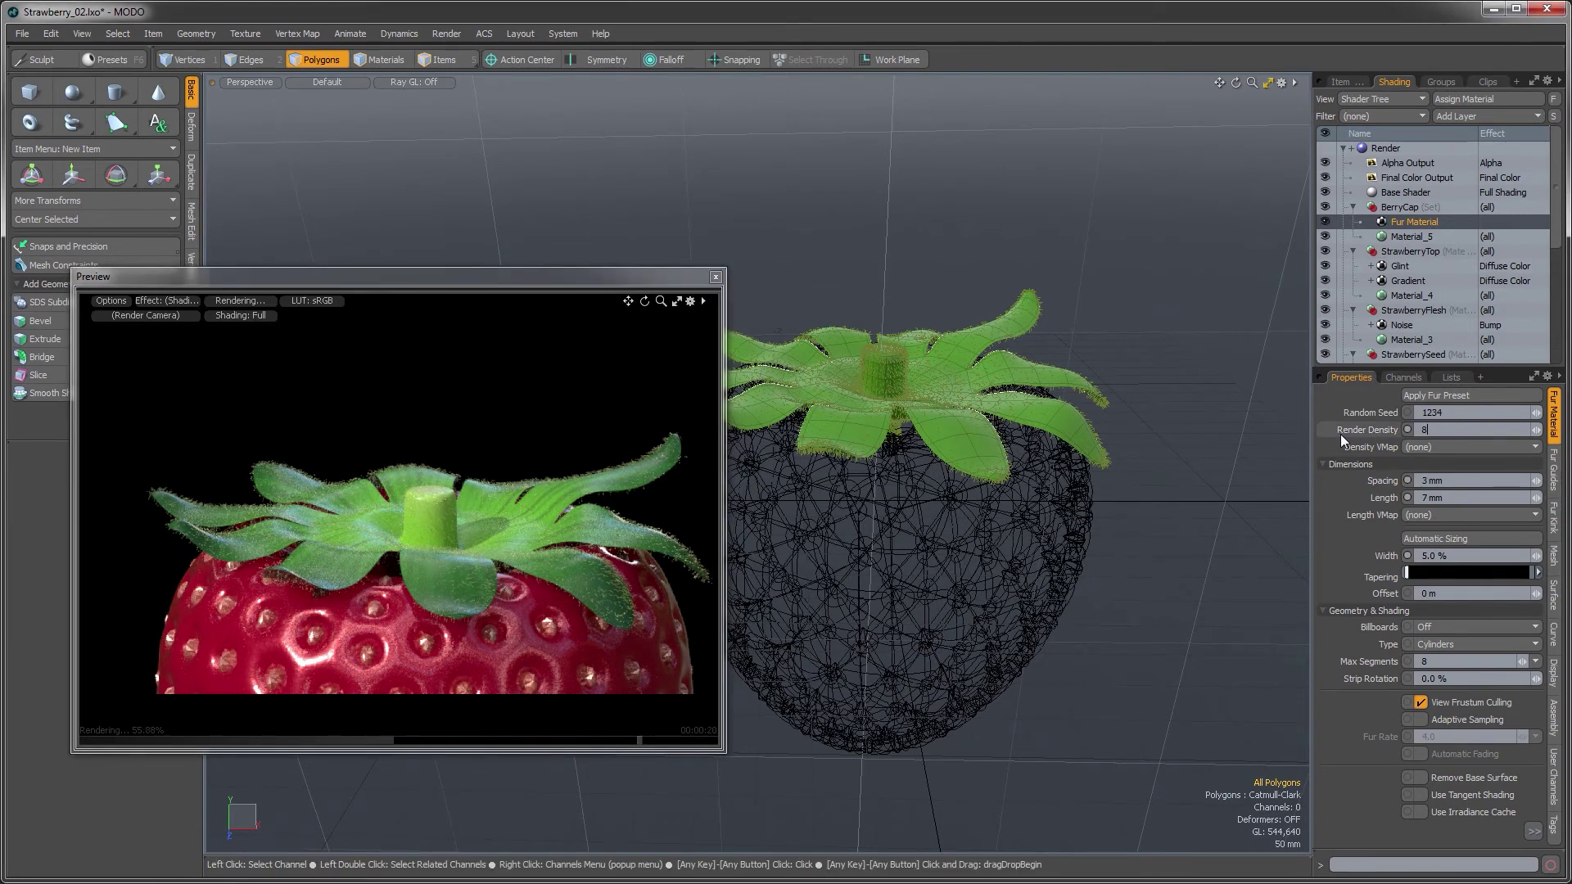
pyautogui.press('Return')
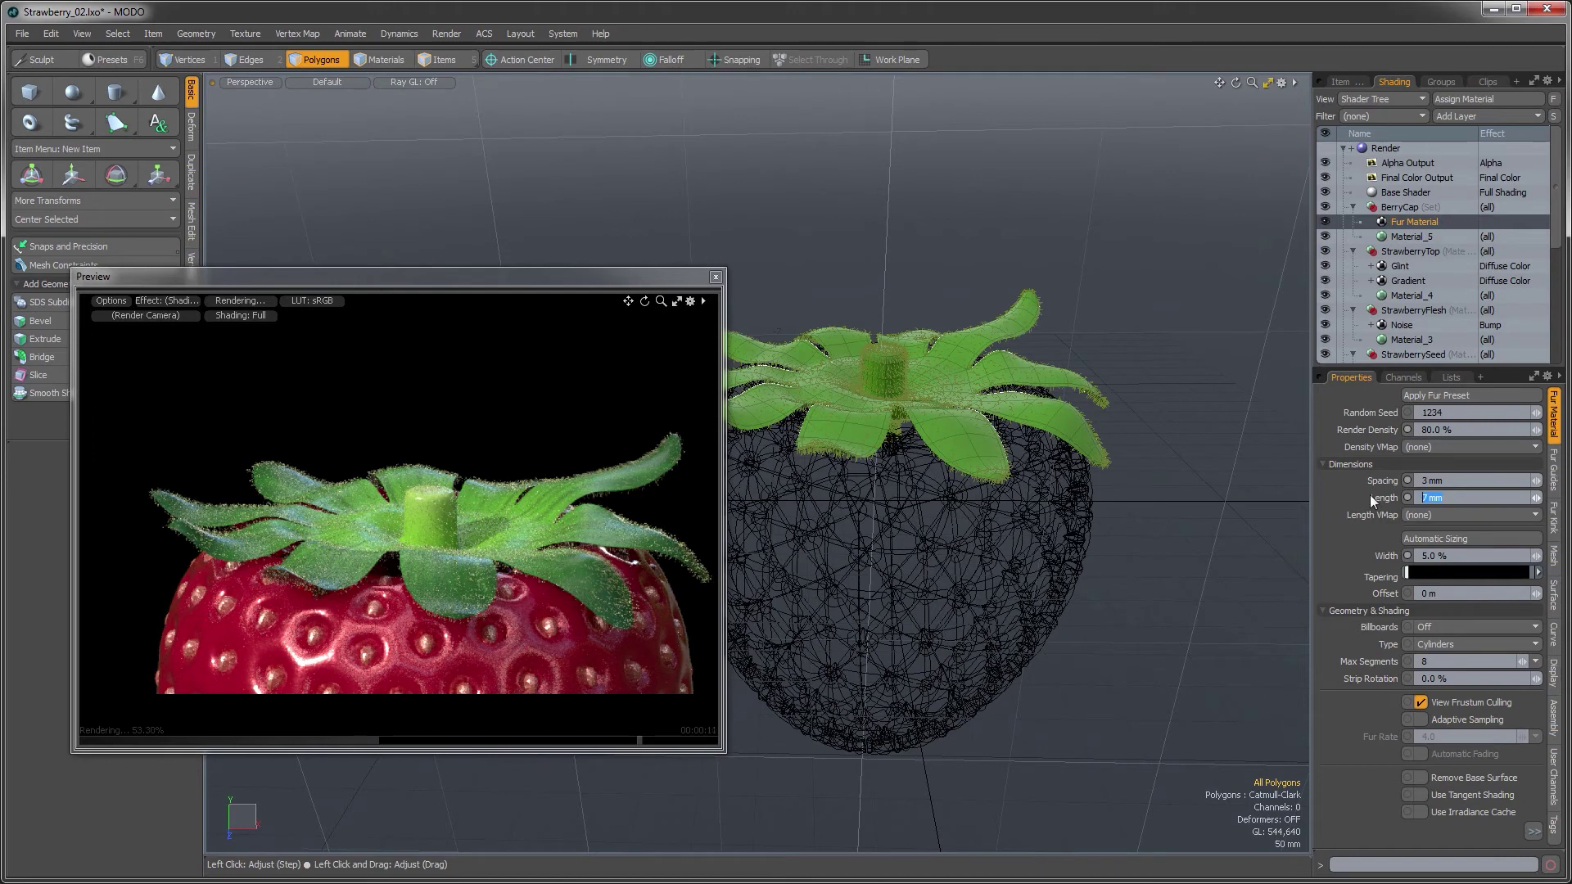
pyautogui.write('9')
pyautogui.press('Return')
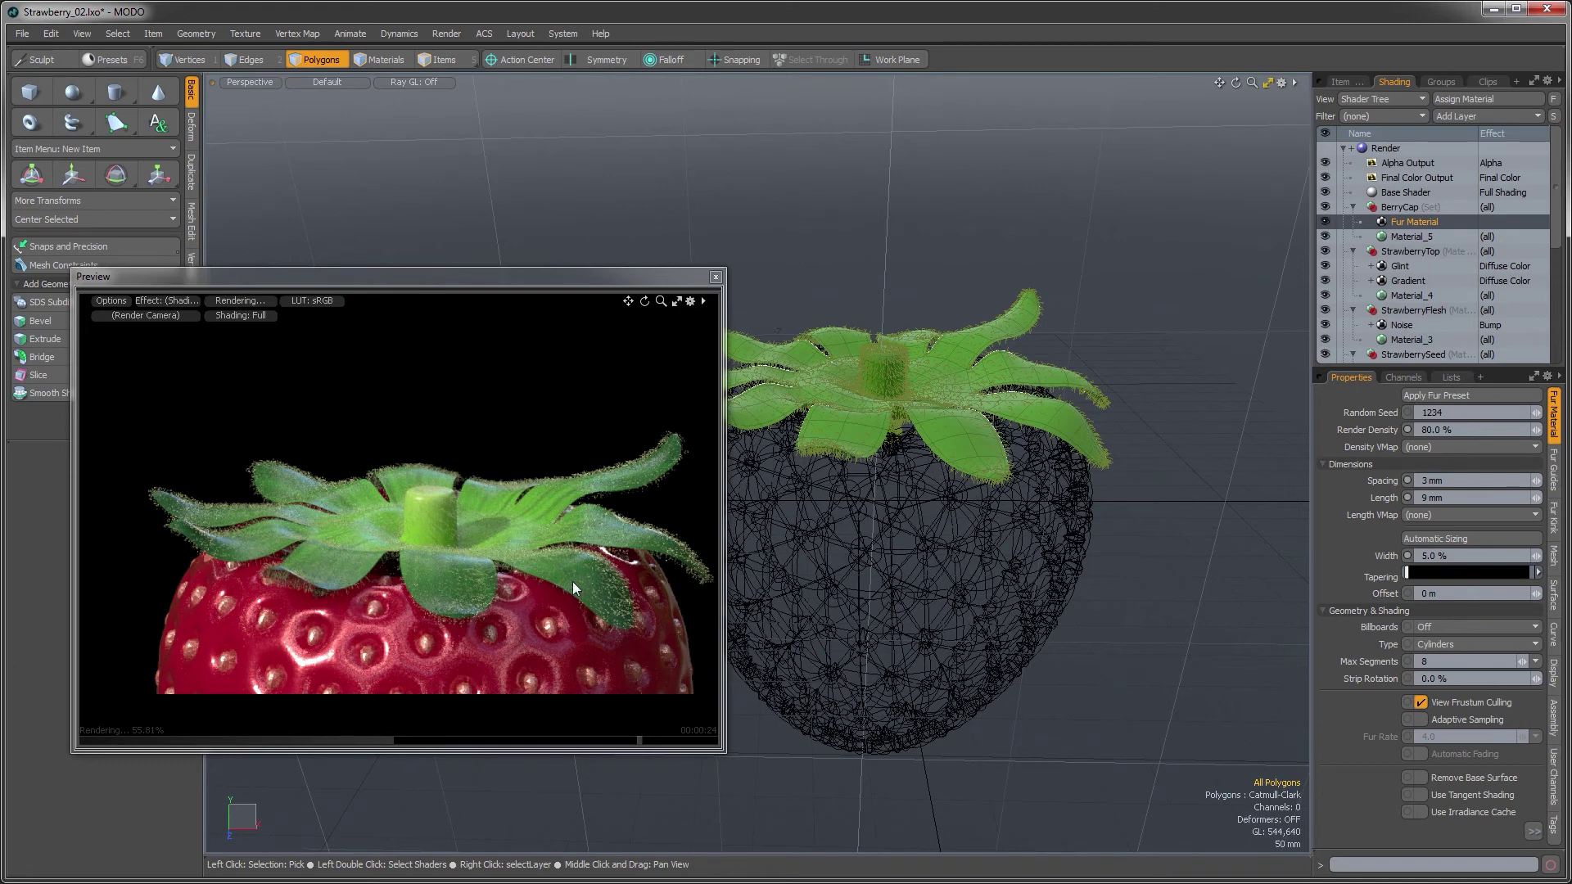
pyautogui.moveTo(660, 279); pyautogui.dragTo(673, 208)
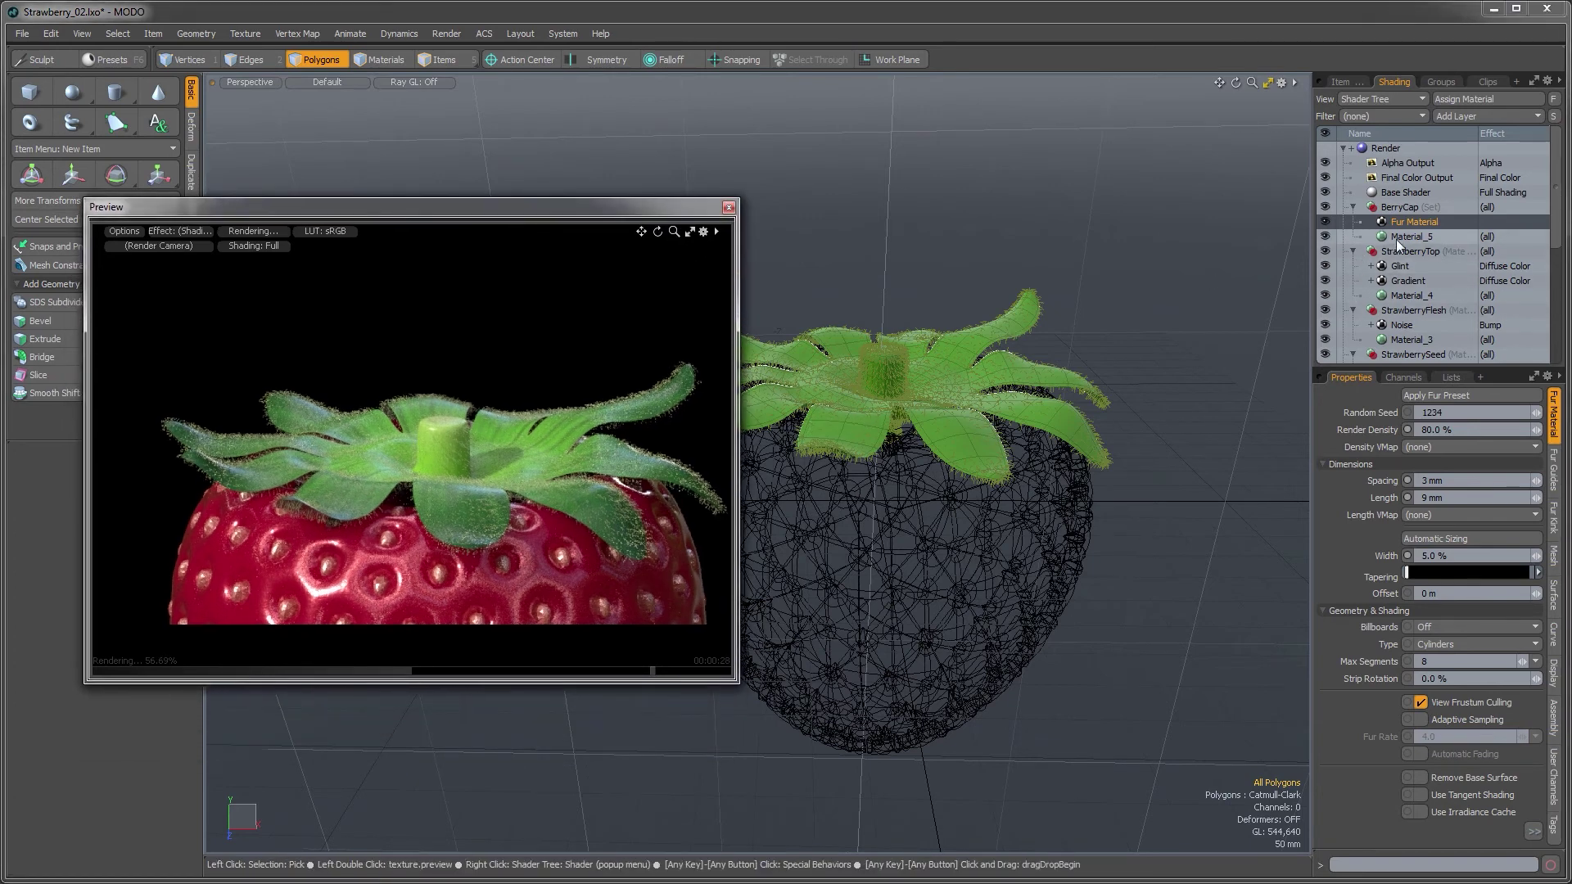
# Add a new image map to the StrawberryTop material group, saved as BerryTop_Diff.png in the Textures folder
pyautogui.click(1397, 293)
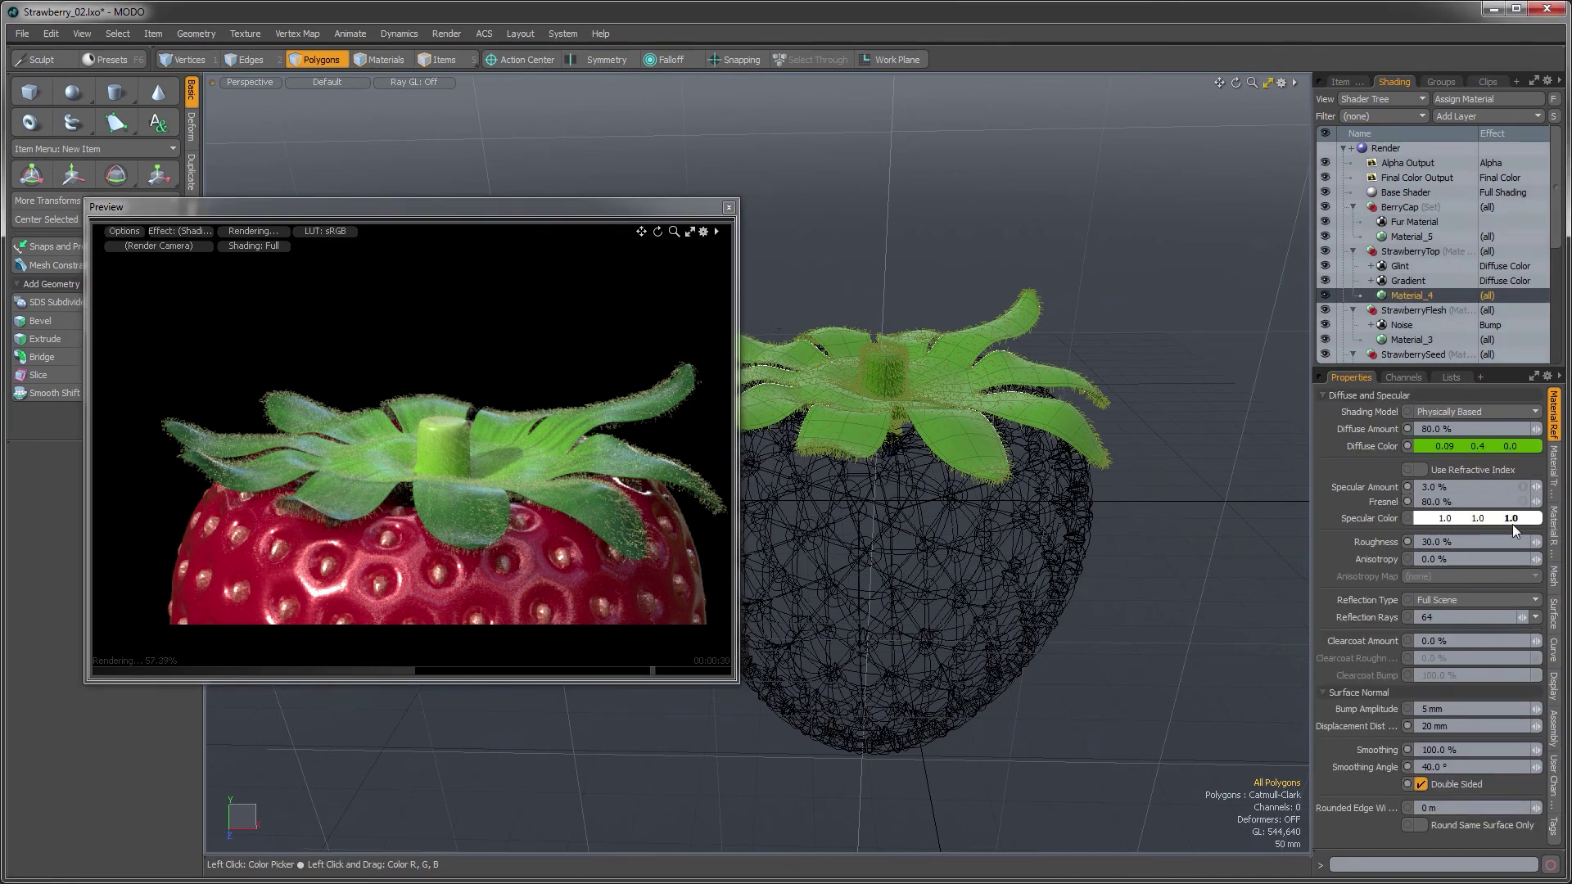
pyautogui.click(1553, 469)
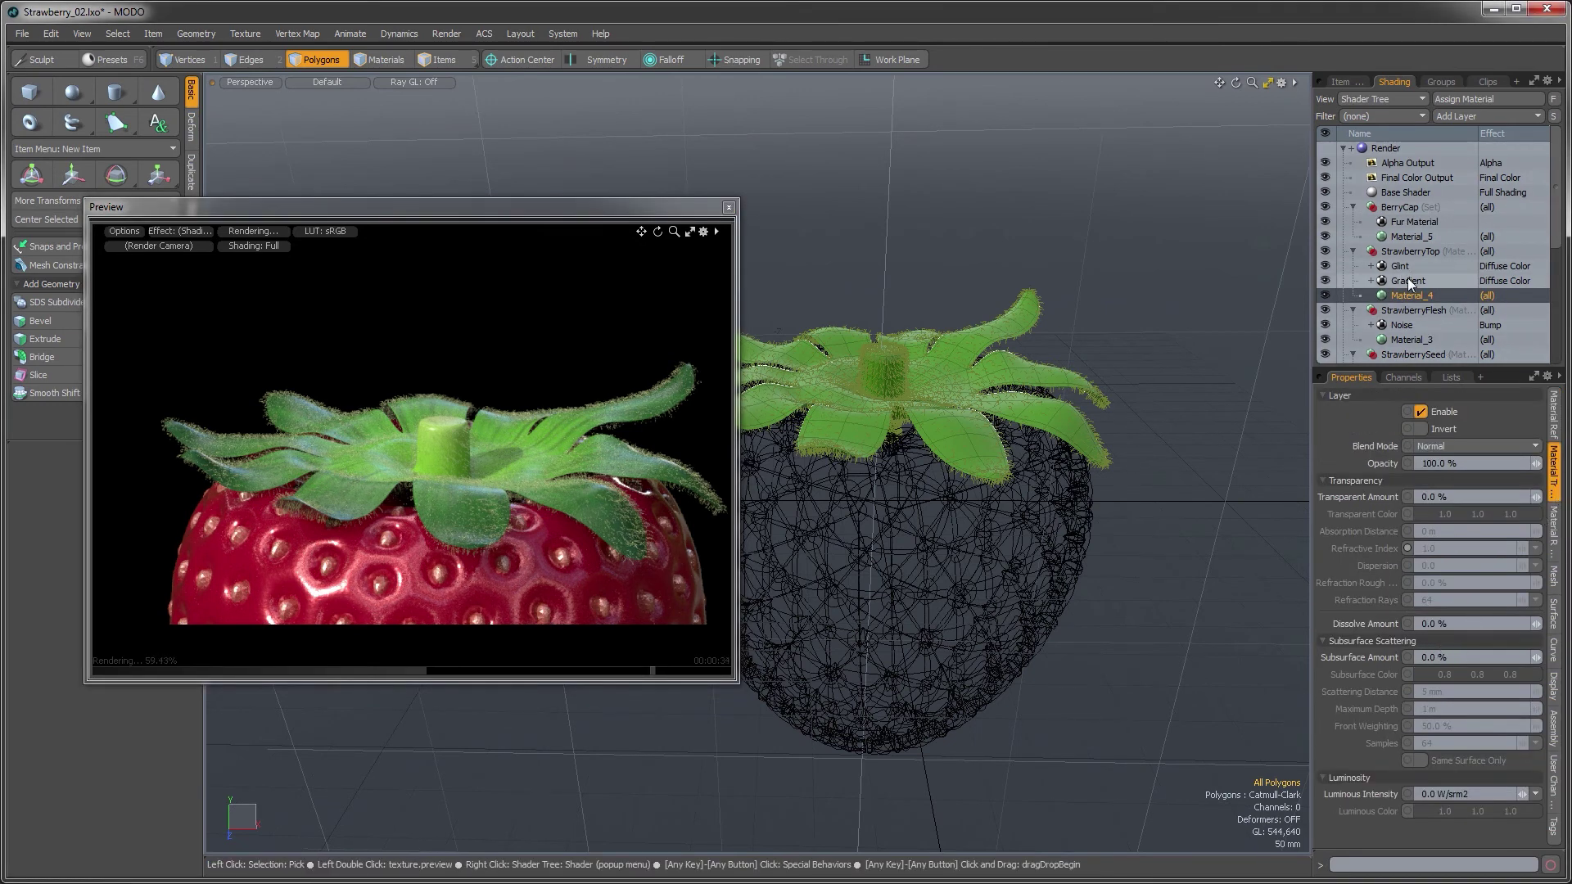
pyautogui.scroll(-1, 1407, 285)
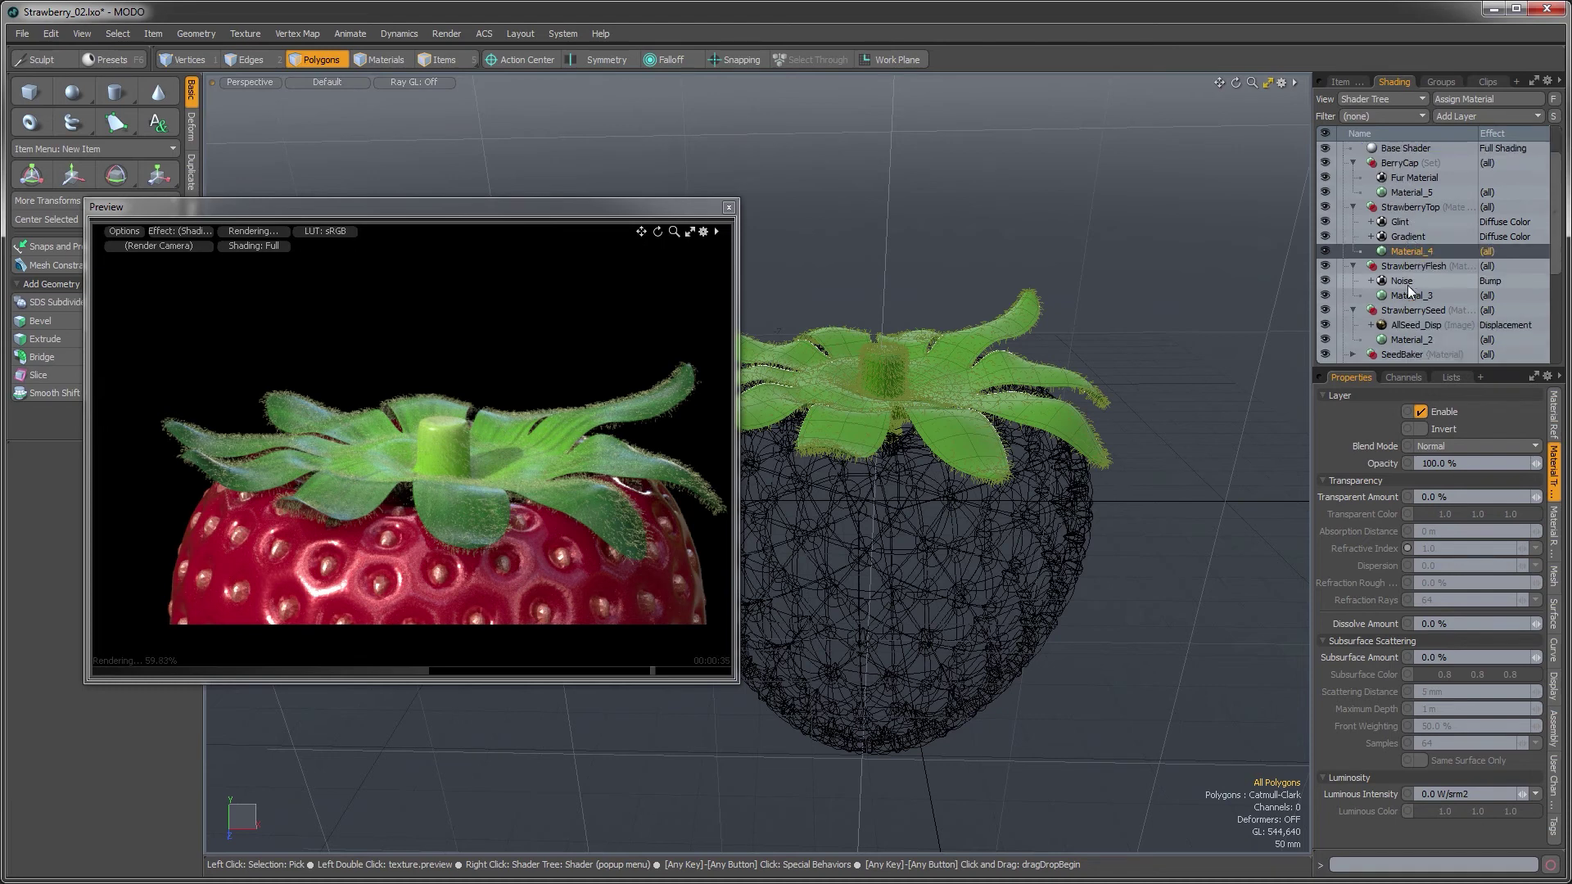
pyautogui.click(1406, 205)
pyautogui.click(1465, 117)
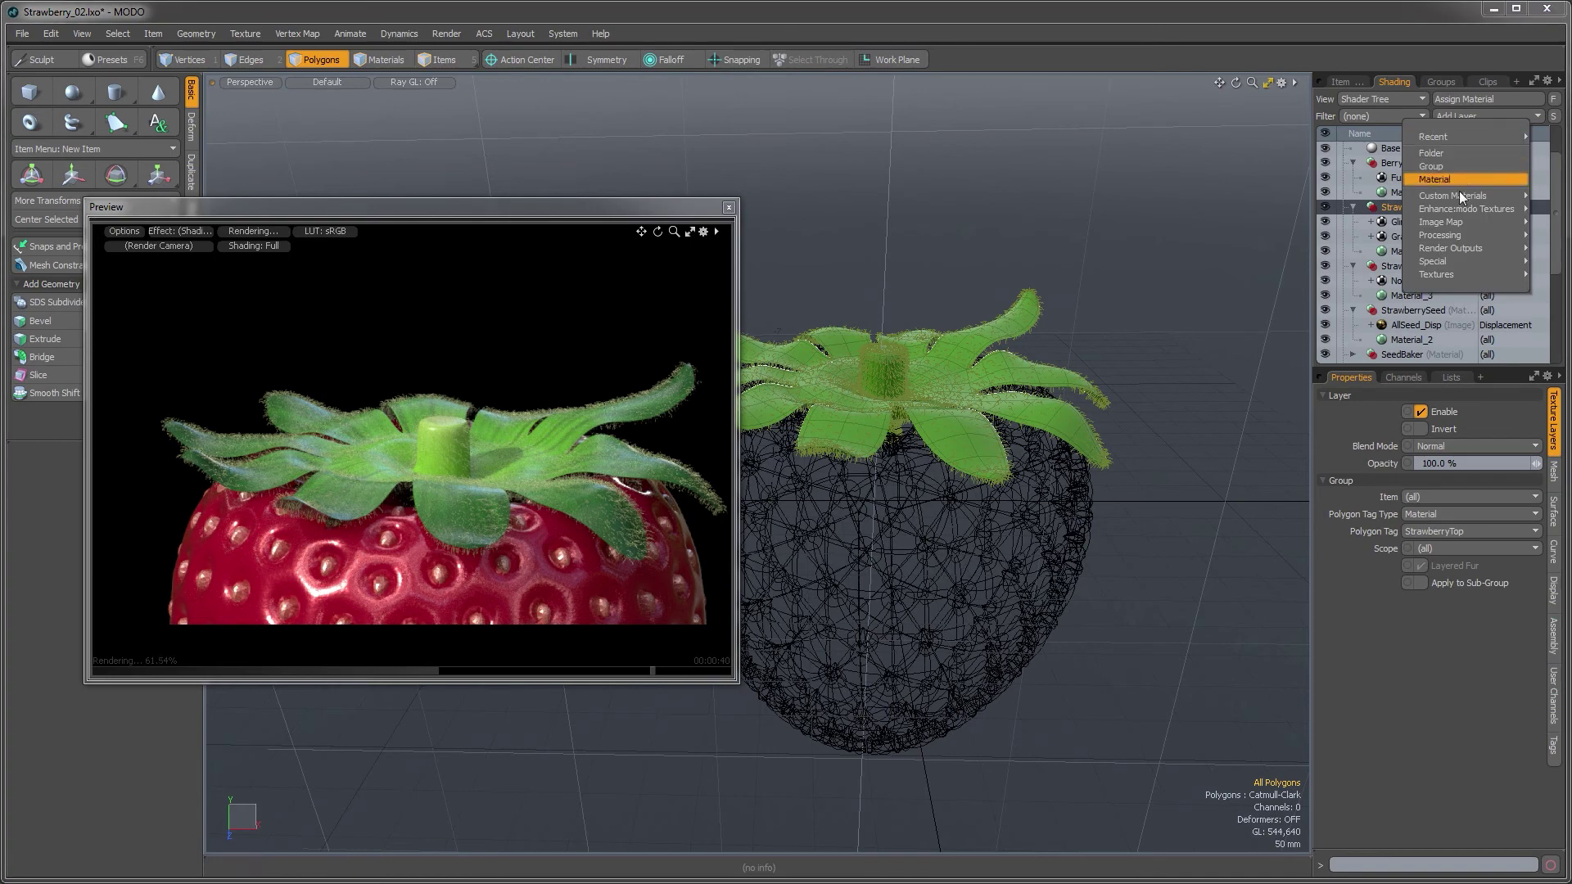
pyautogui.moveTo(1452, 220)
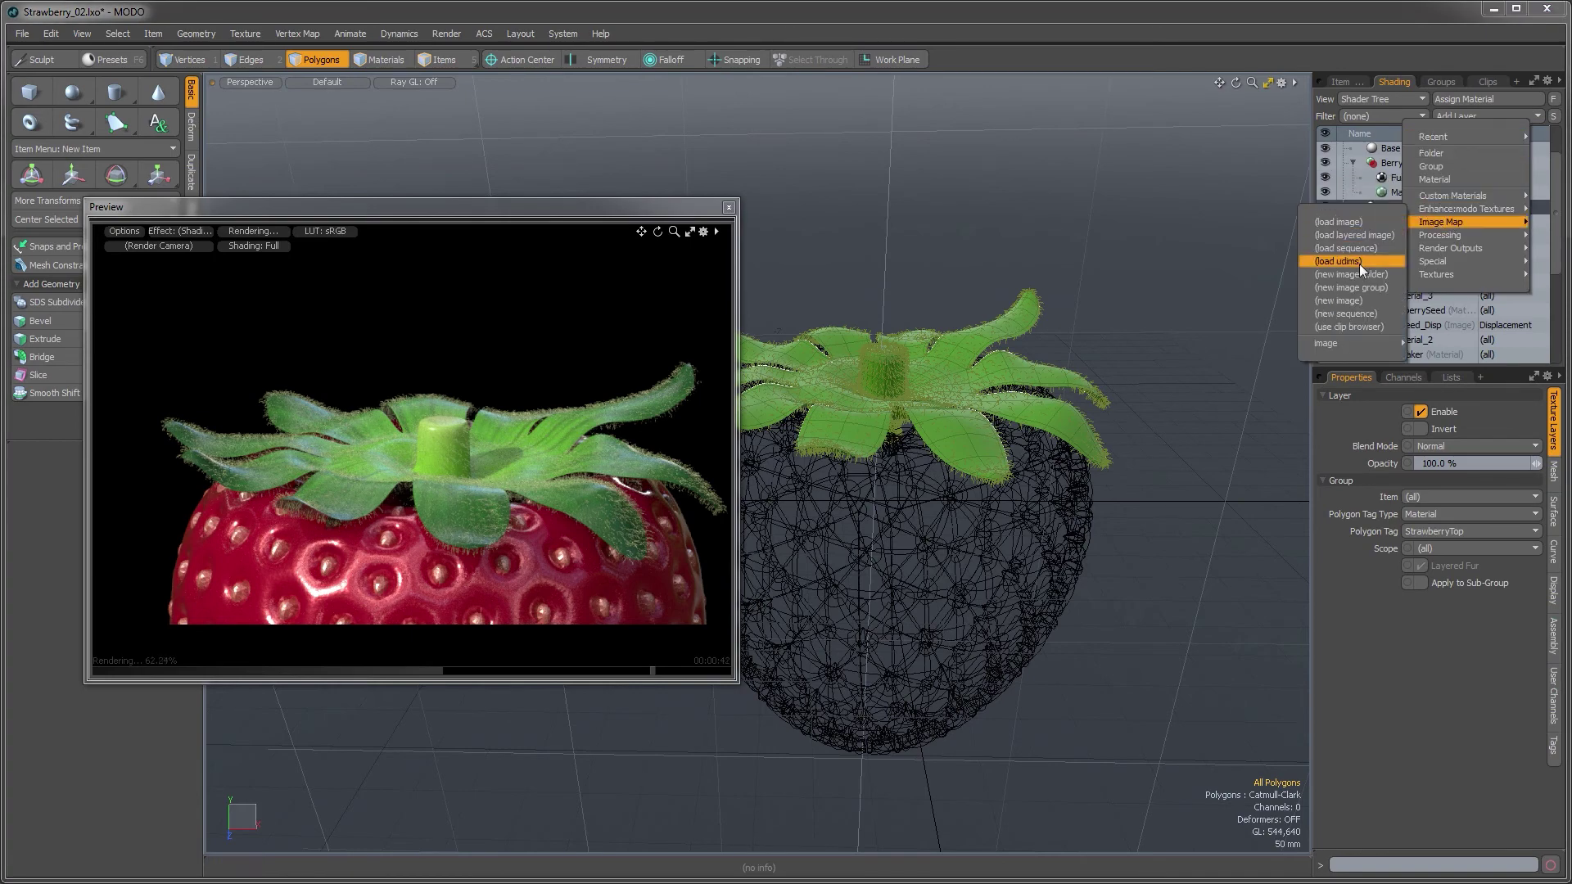
pyautogui.click(1347, 300)
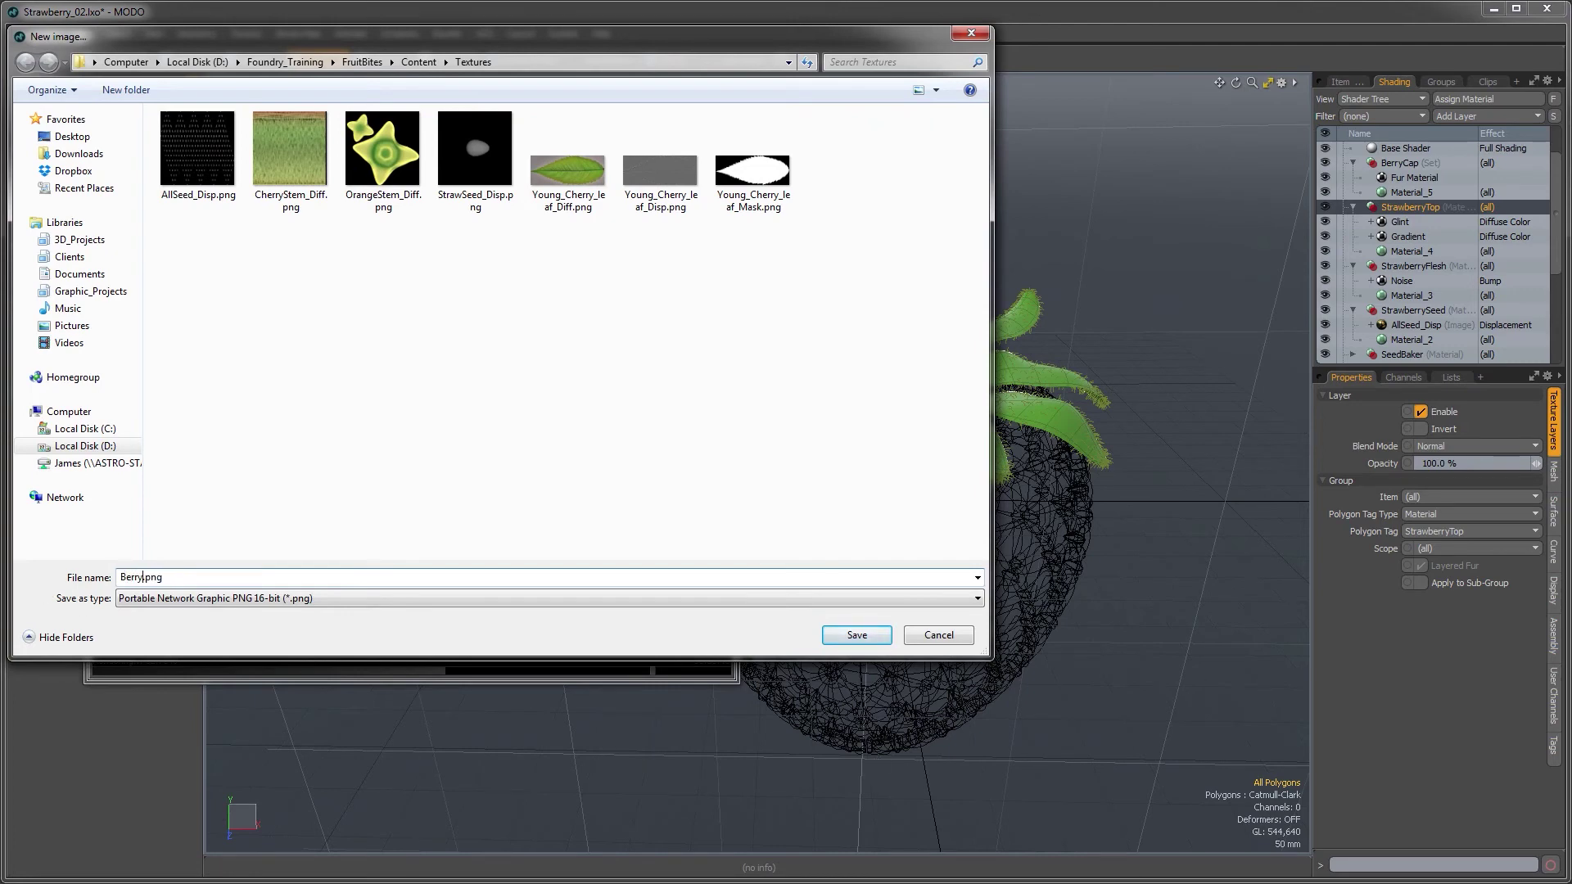
pyautogui.write('BerryTop_')
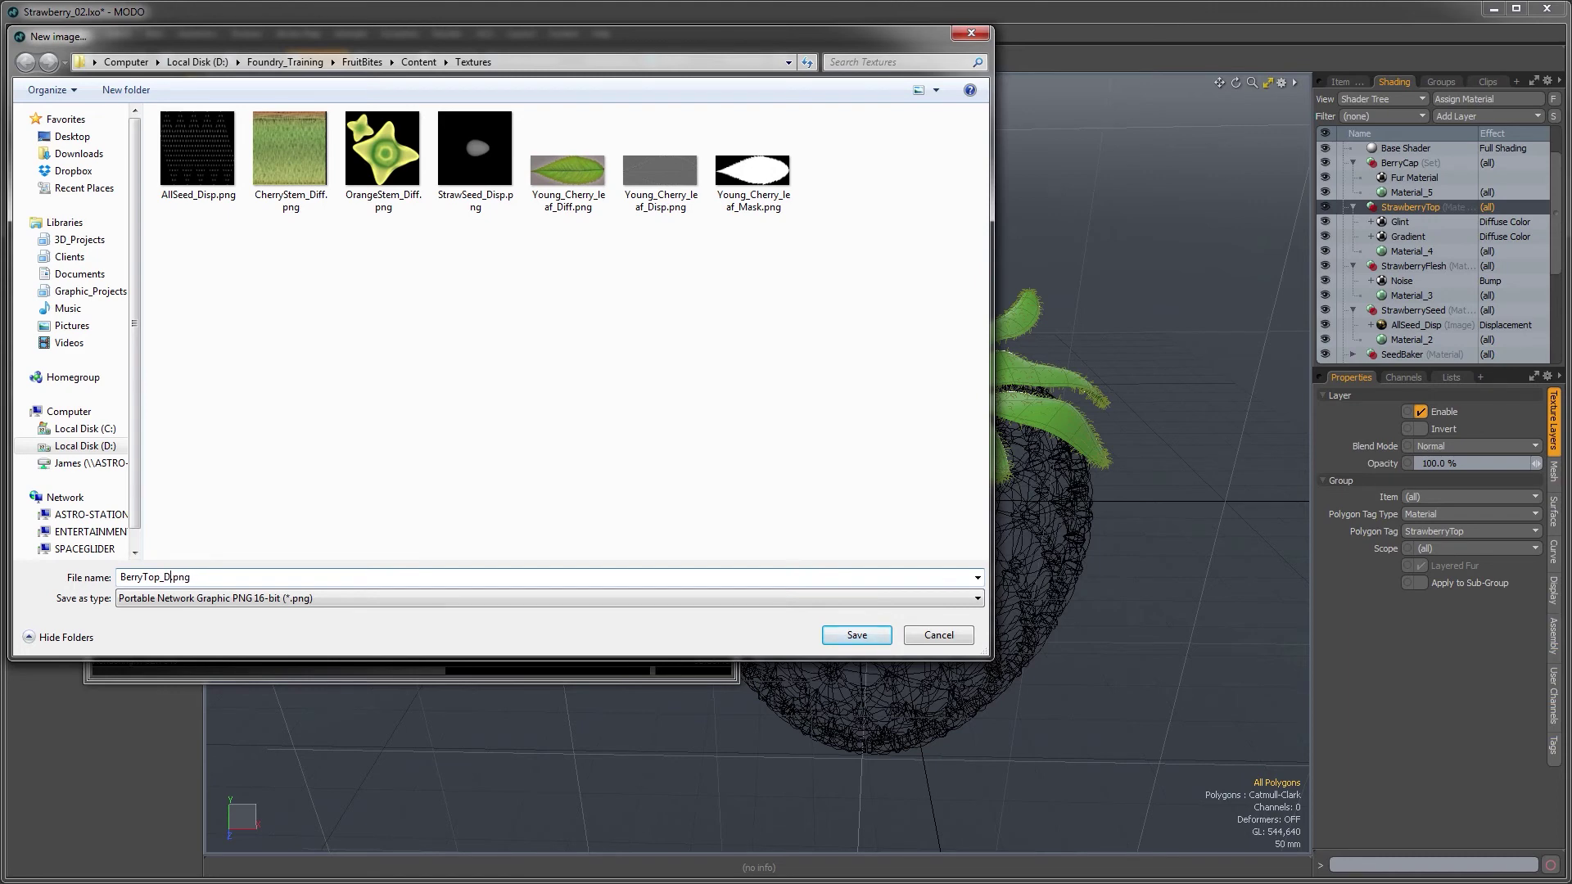
pyautogui.write('Diff')
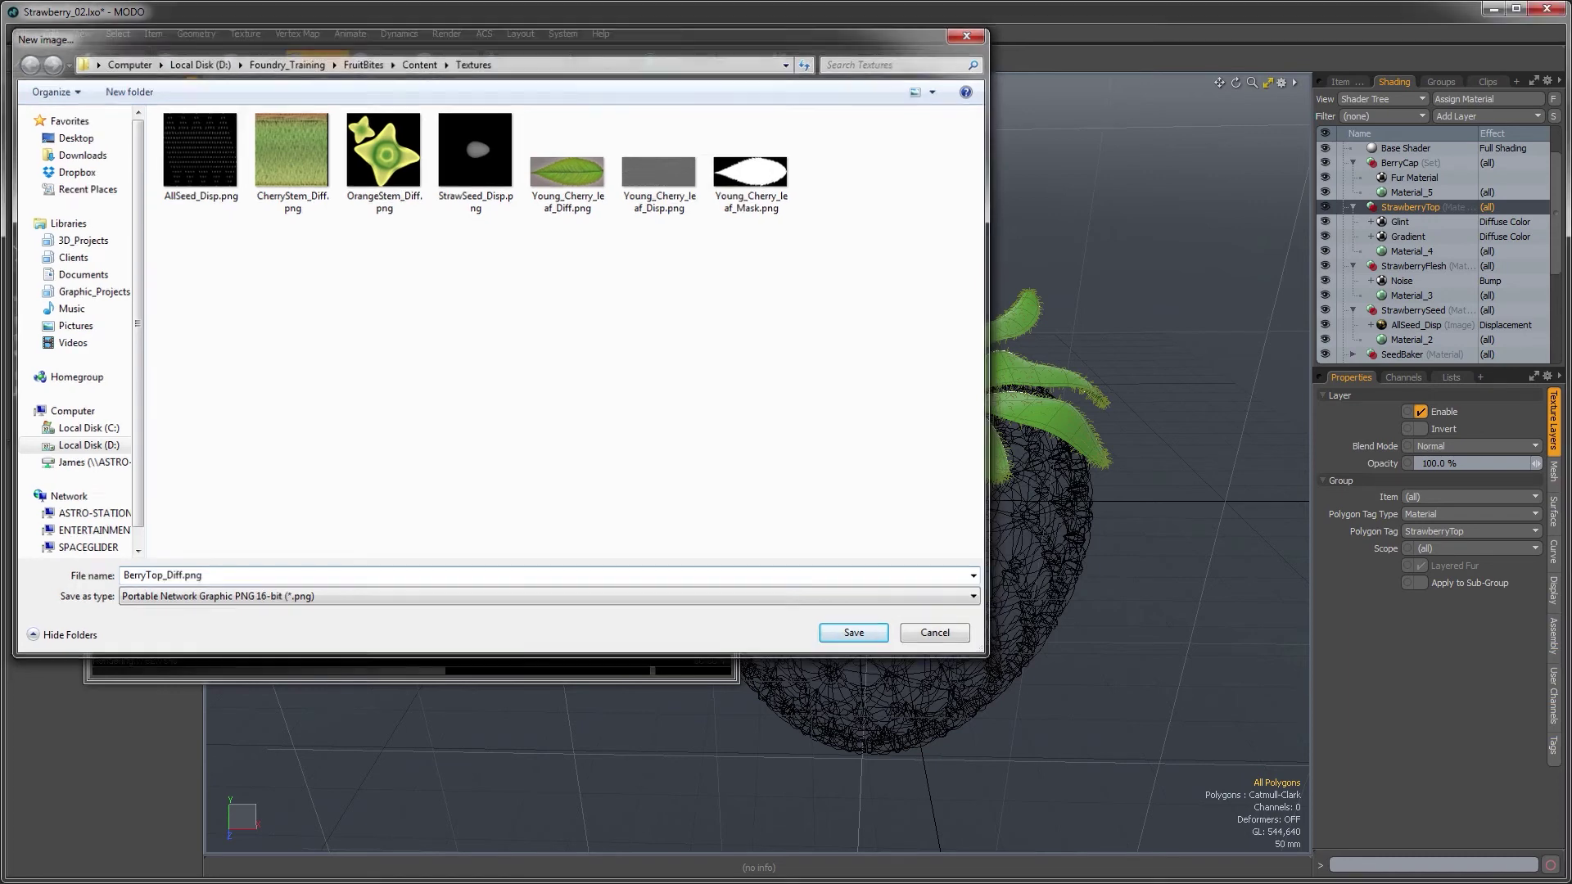
pyautogui.press('Return')
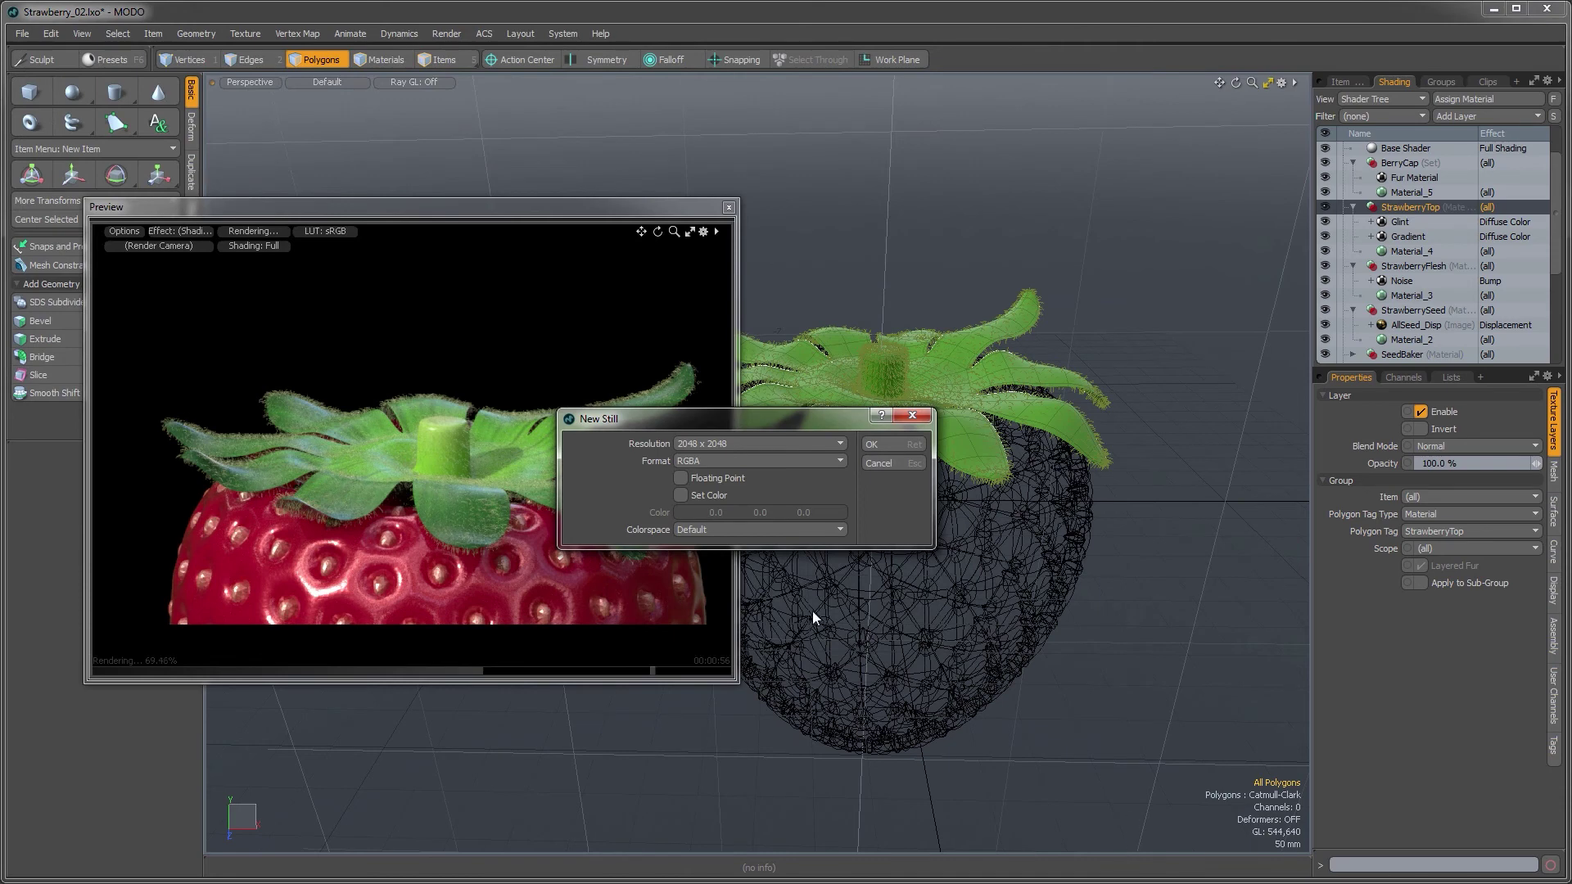
# Create the still at 2048 x 2048 in RGB format and disable its BerryTop_Diff layer
pyautogui.click(753, 458)
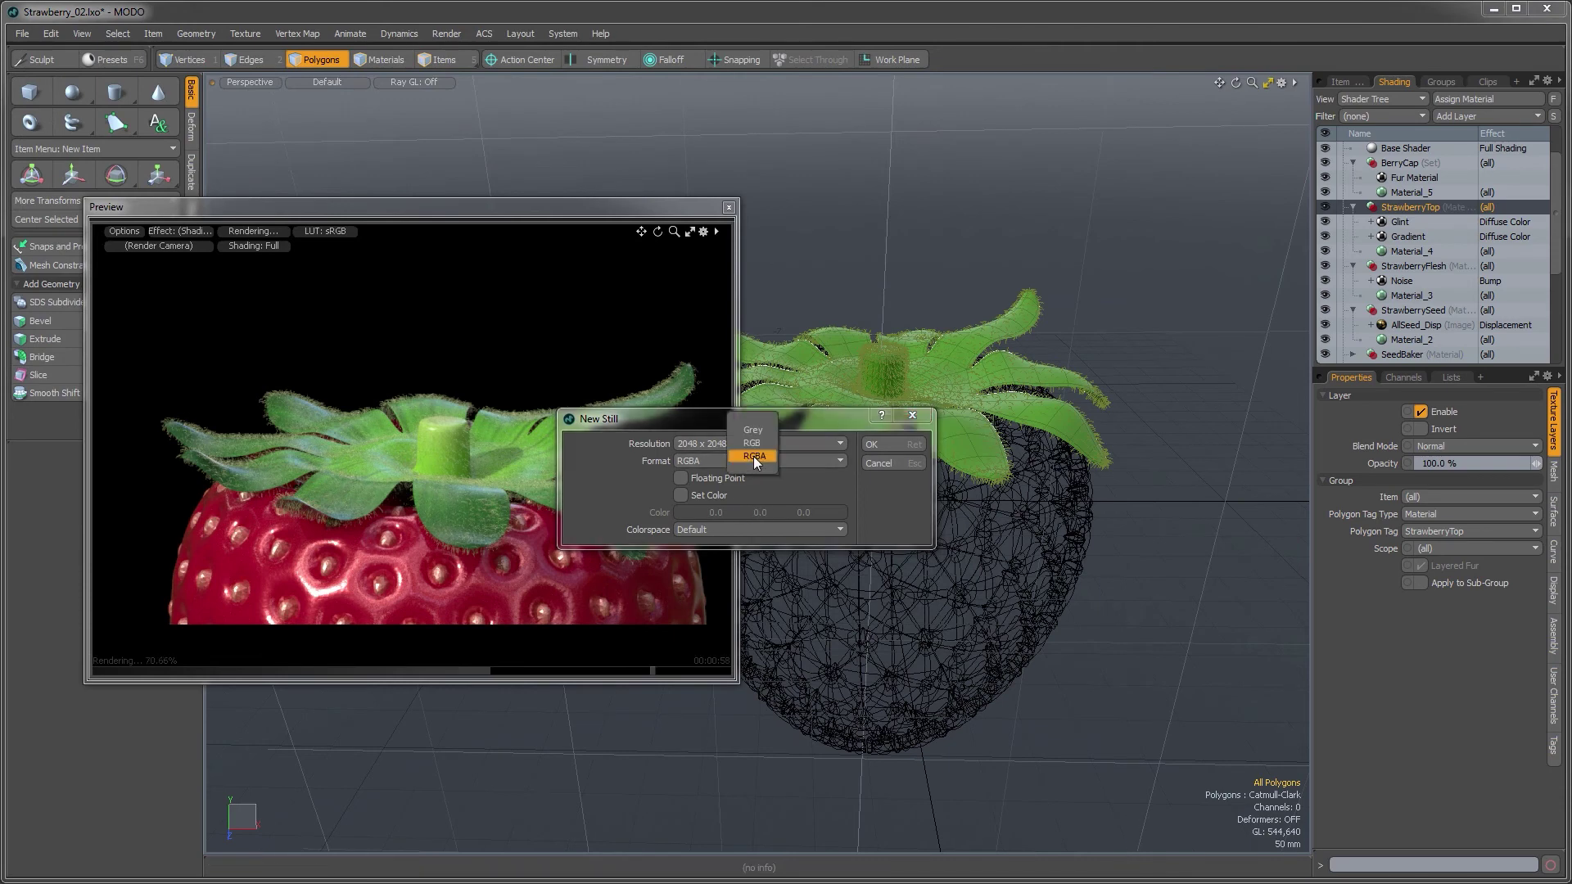
pyautogui.click(754, 448)
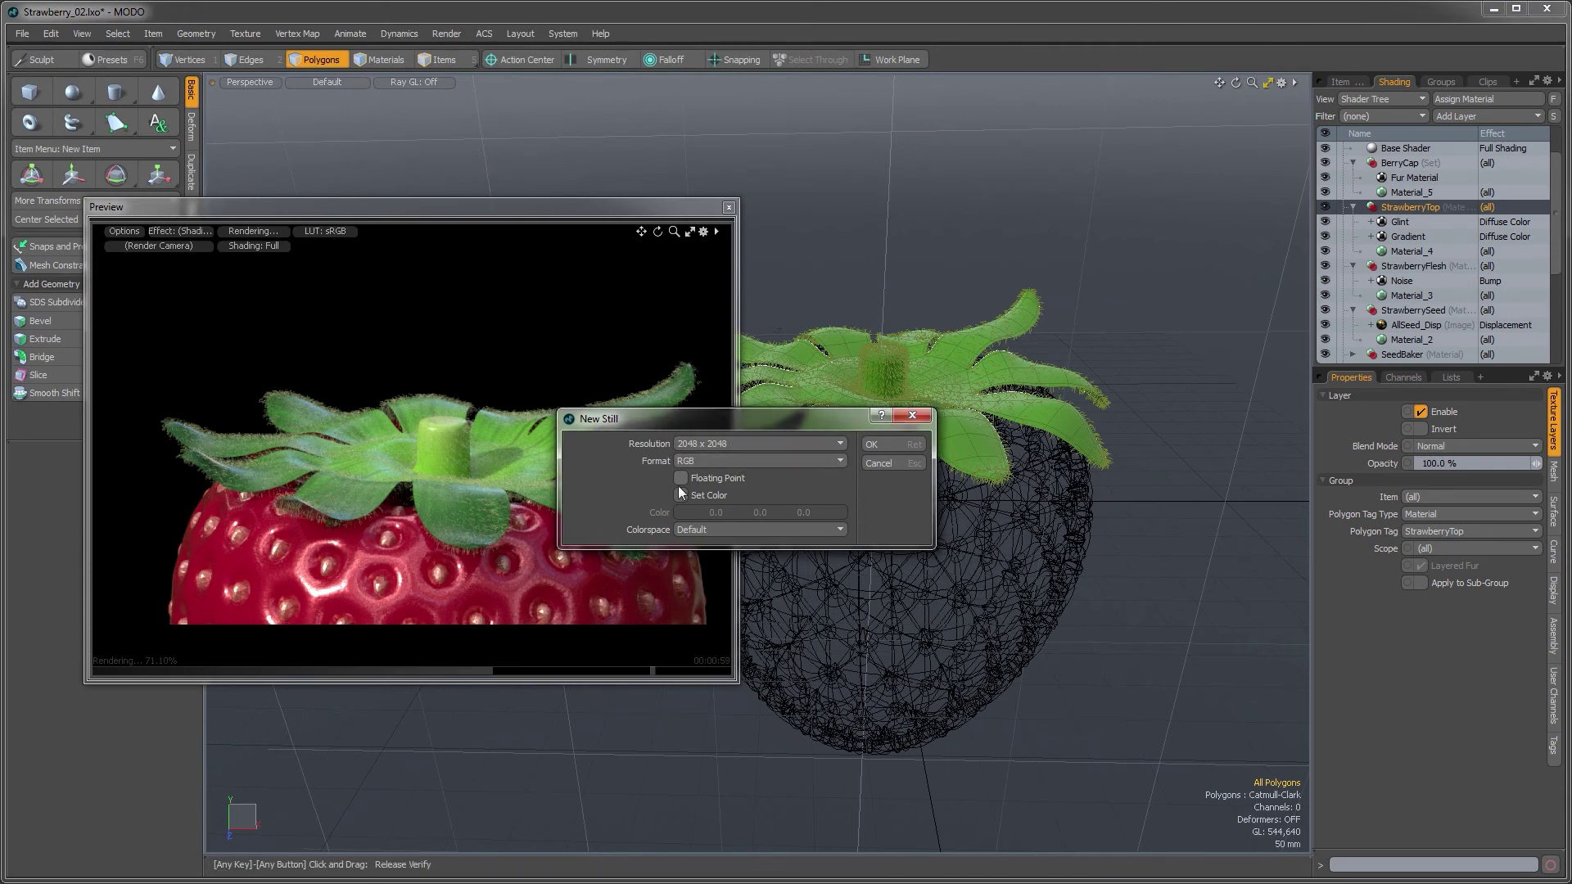
pyautogui.click(871, 445)
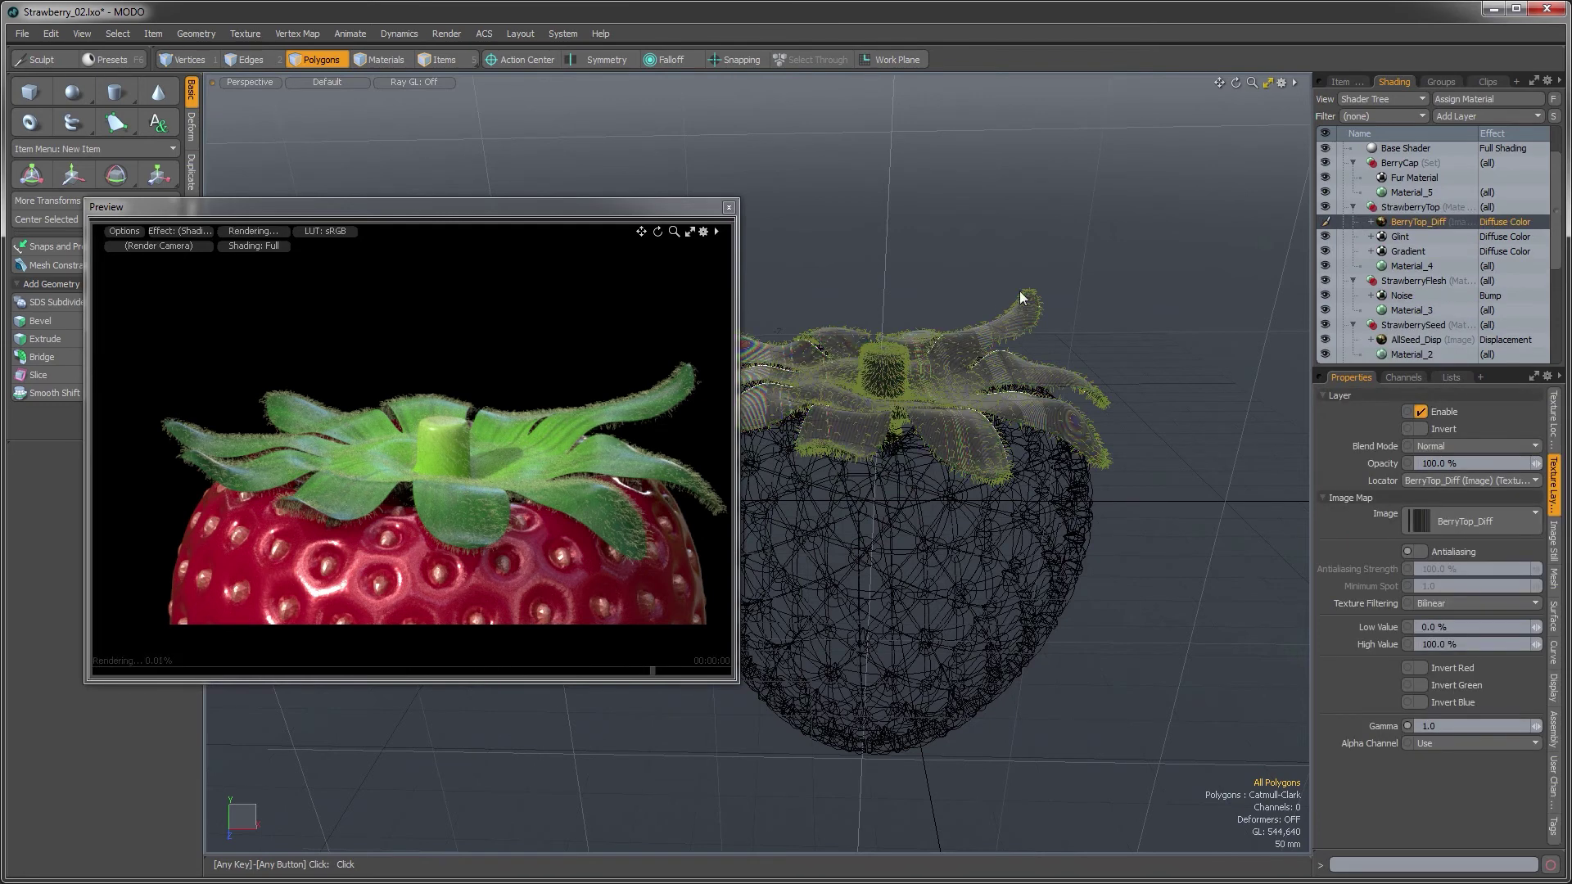
pyautogui.click(1323, 220)
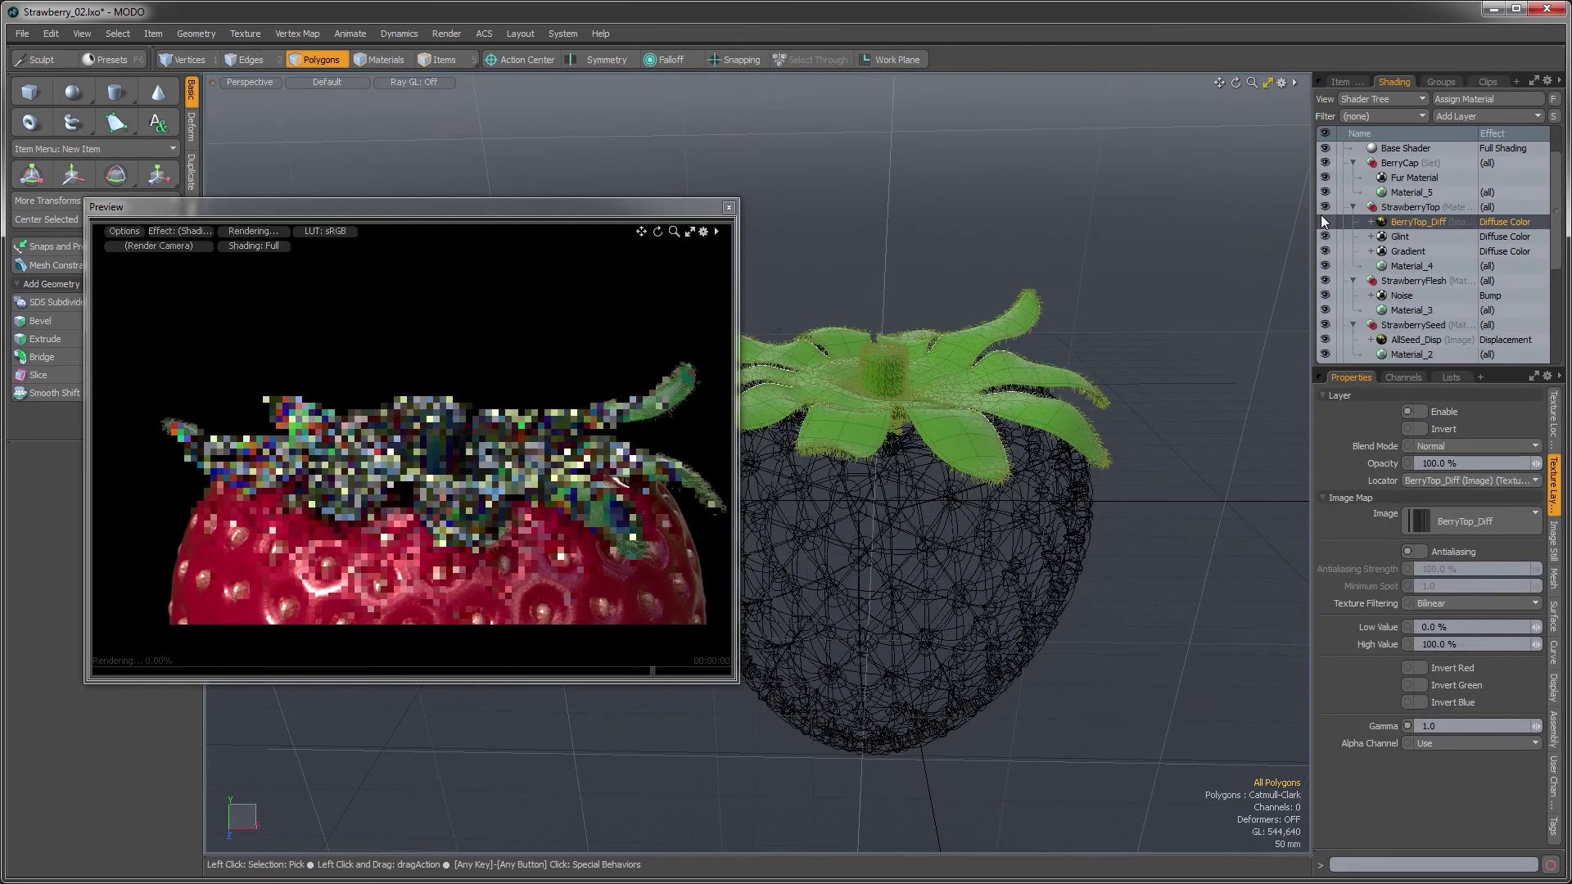
pyautogui.rightClick(1427, 219)
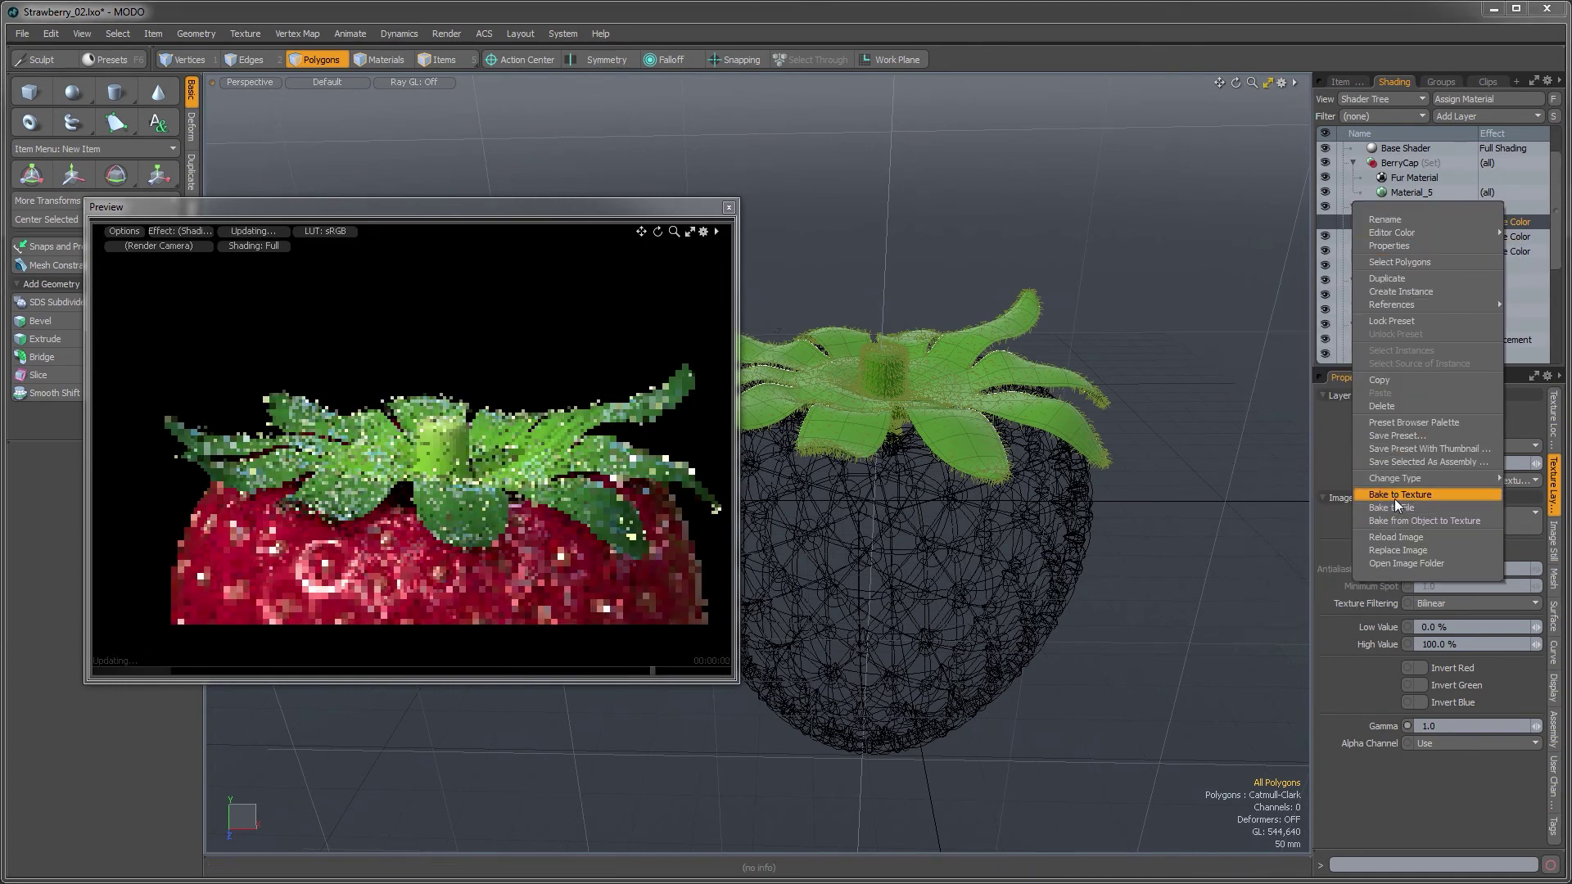
pyautogui.click(1393, 496)
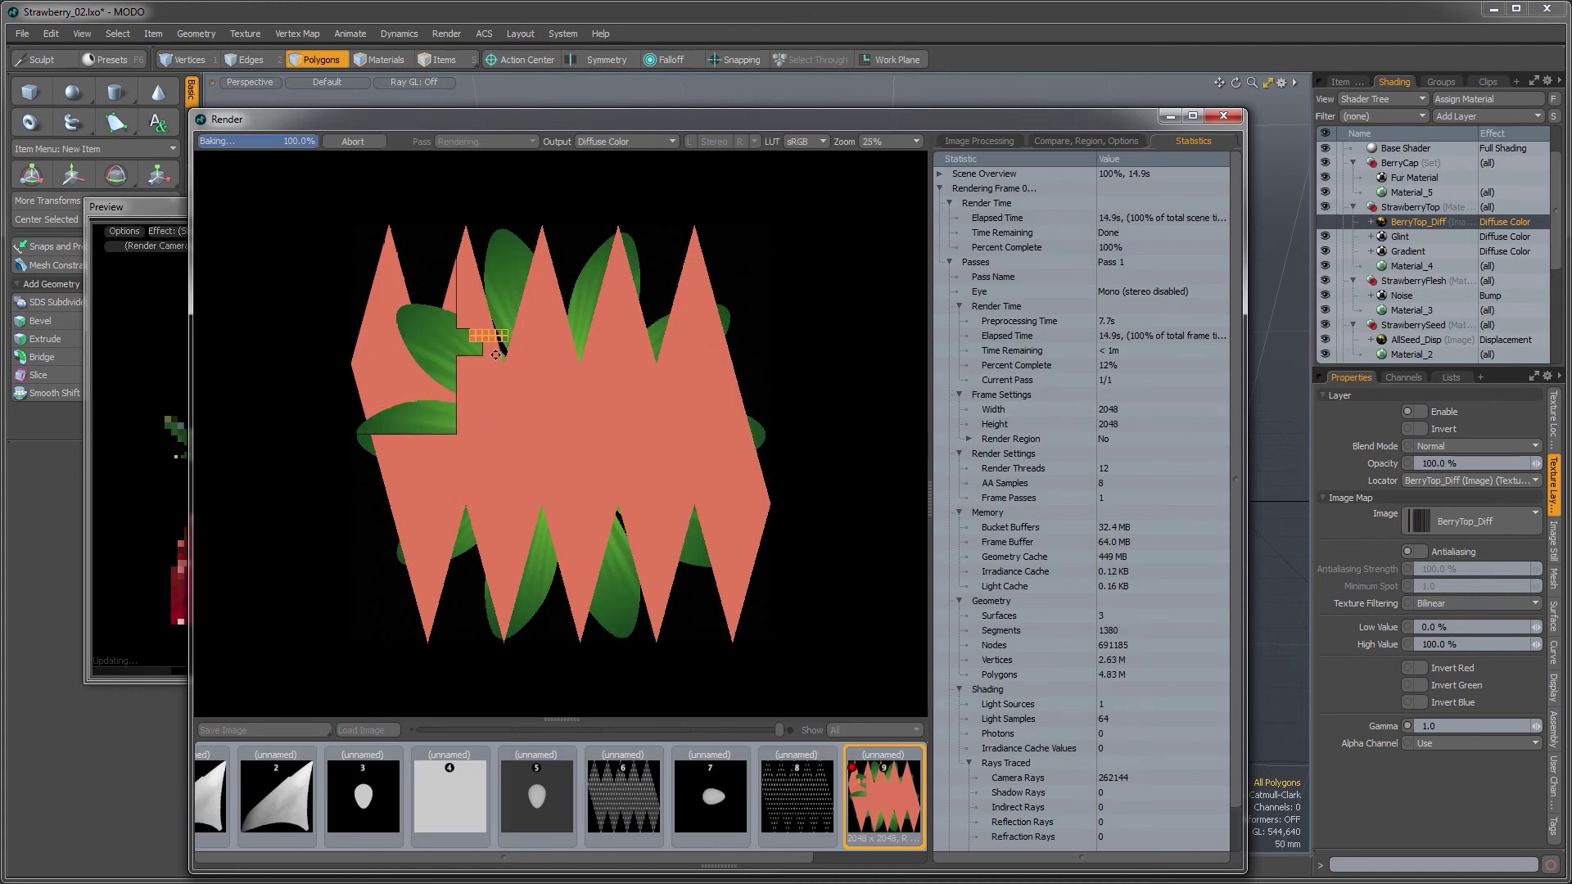
pyautogui.click(354, 141)
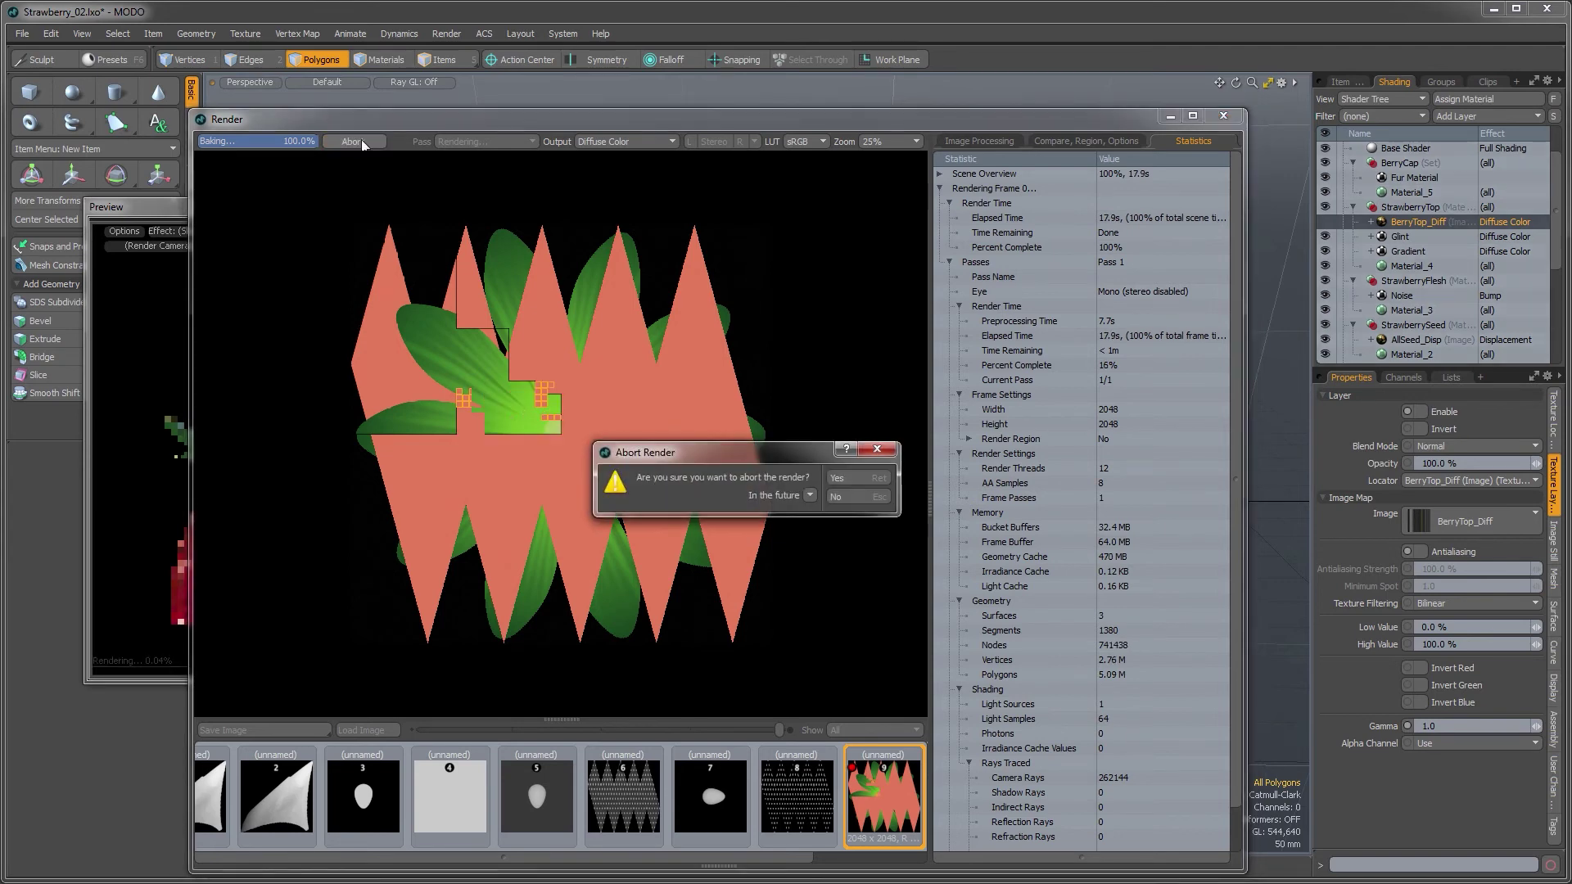
pyautogui.click(843, 482)
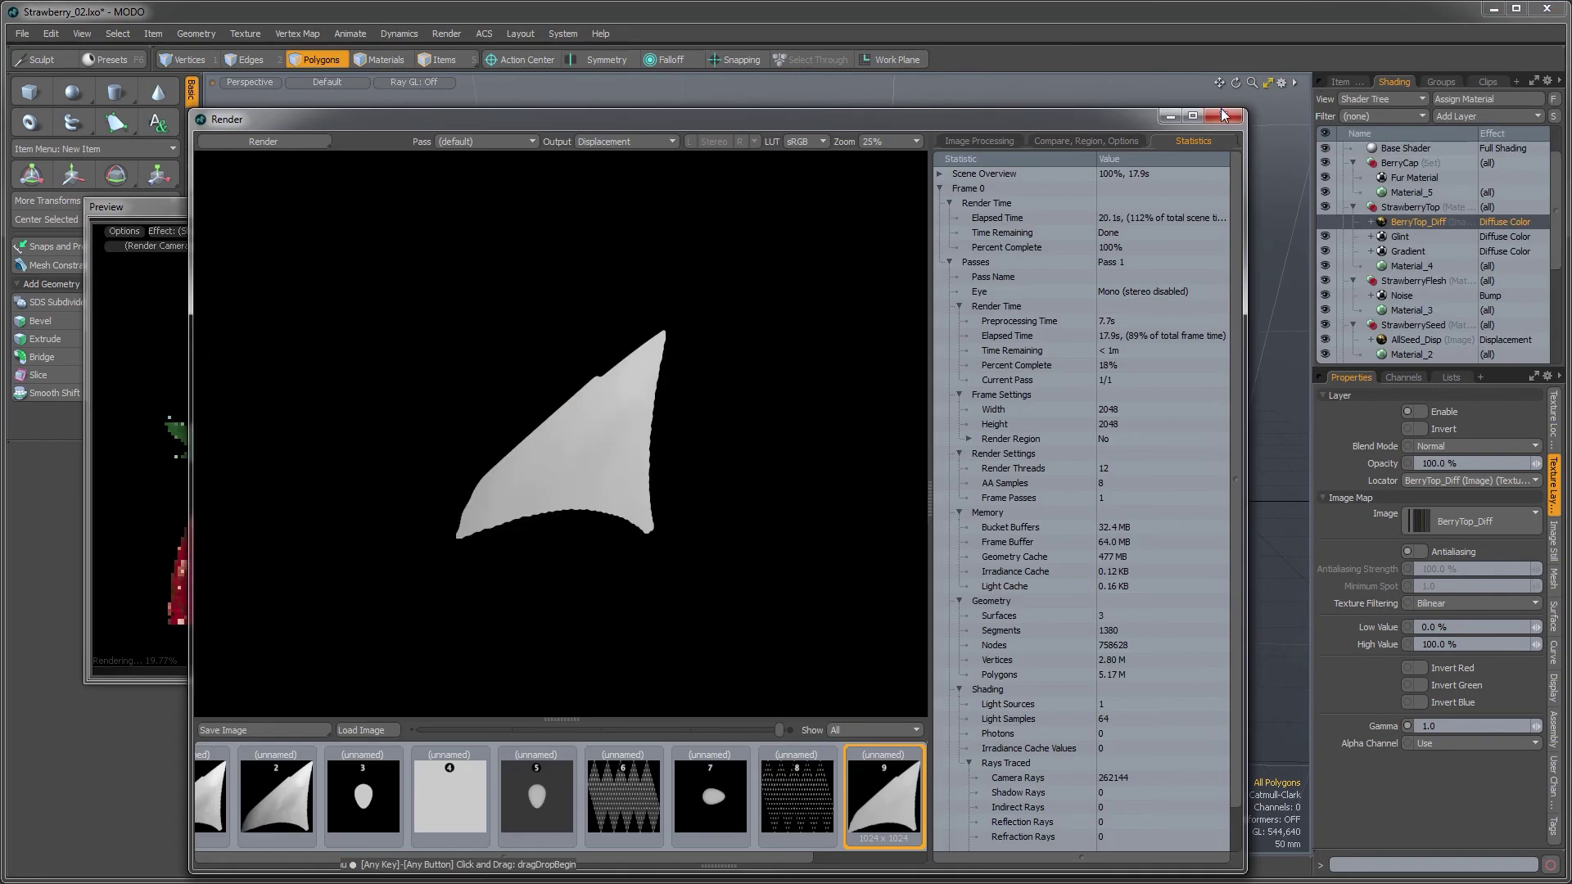
# Hide the BerryFlesh and SeedBody meshes and bake the leafy top's diffuse color into the BerryTop_Diff texture
pyautogui.click(1326, 175)
pyautogui.click(1326, 189)
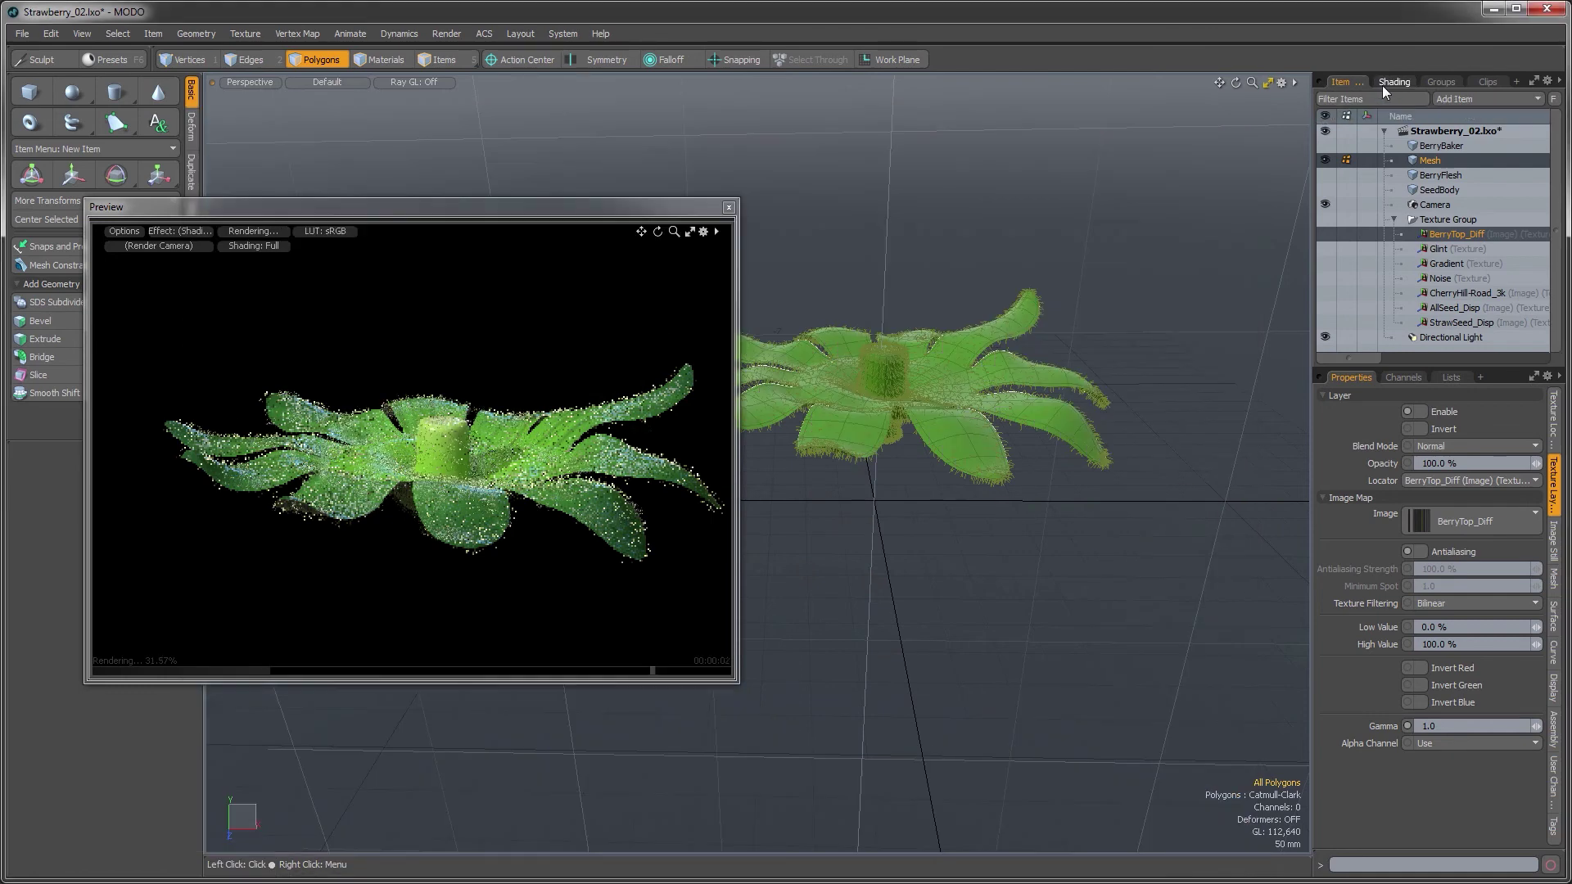
pyautogui.click(1383, 83)
pyautogui.rightClick(1407, 219)
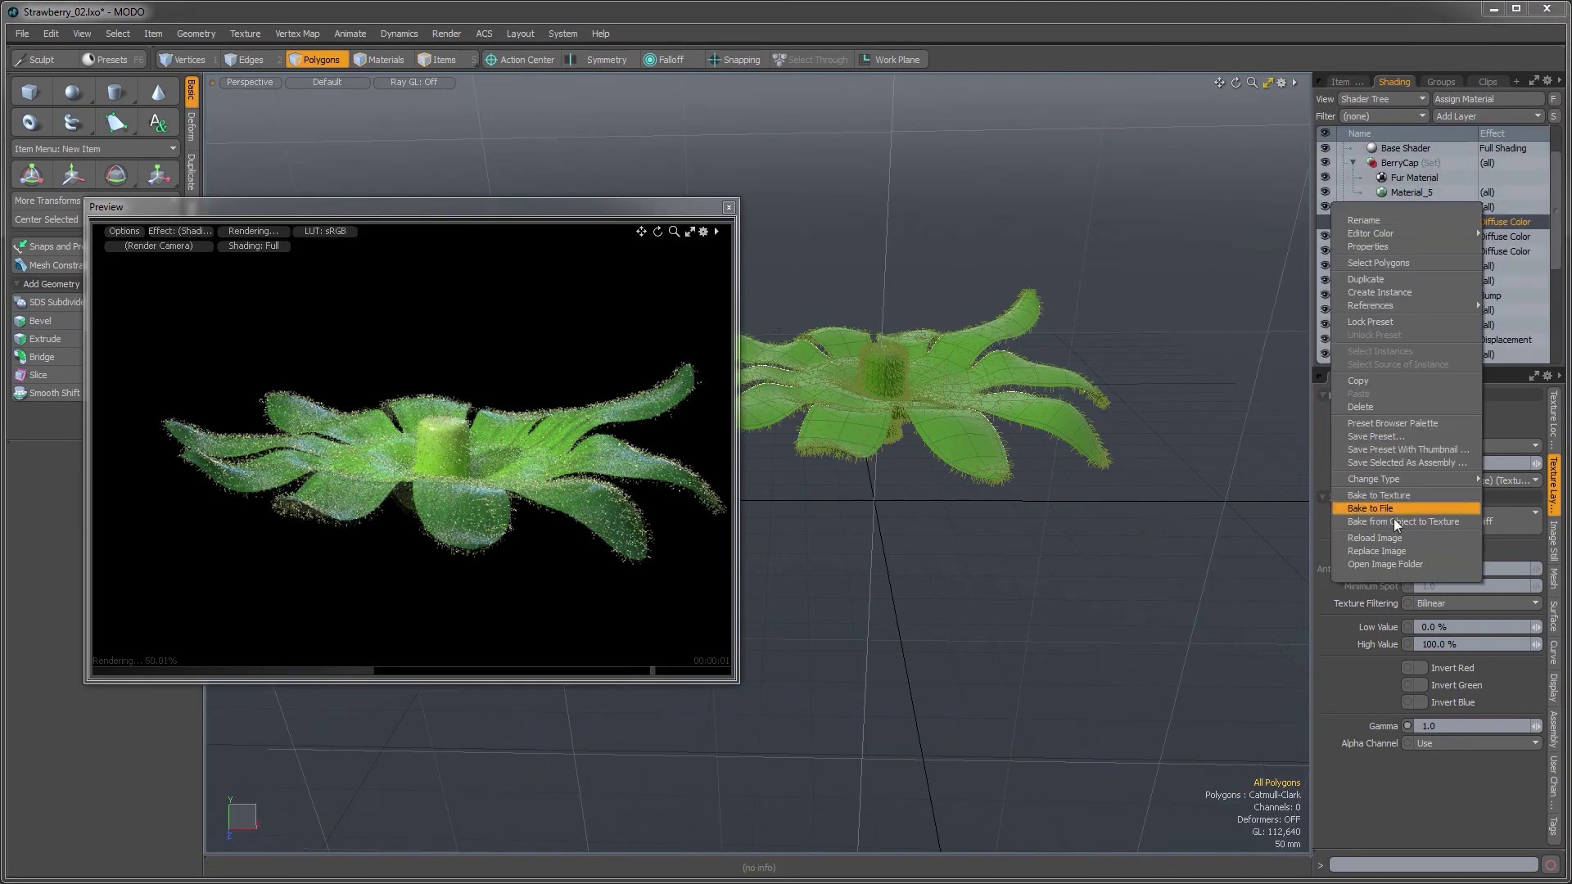
pyautogui.click(1378, 496)
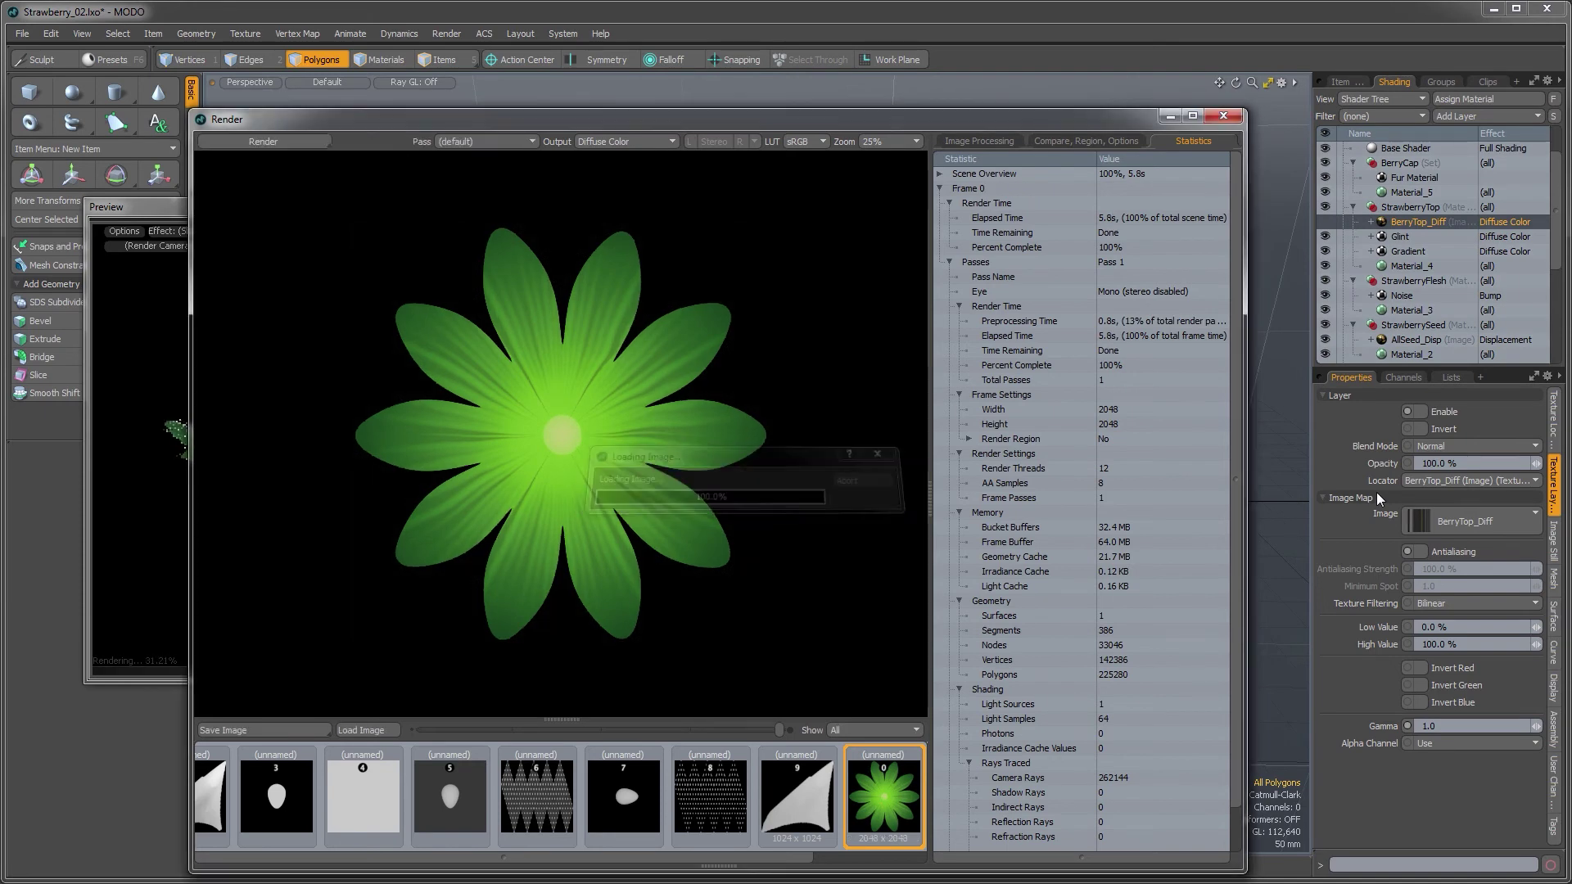
pyautogui.click(1223, 115)
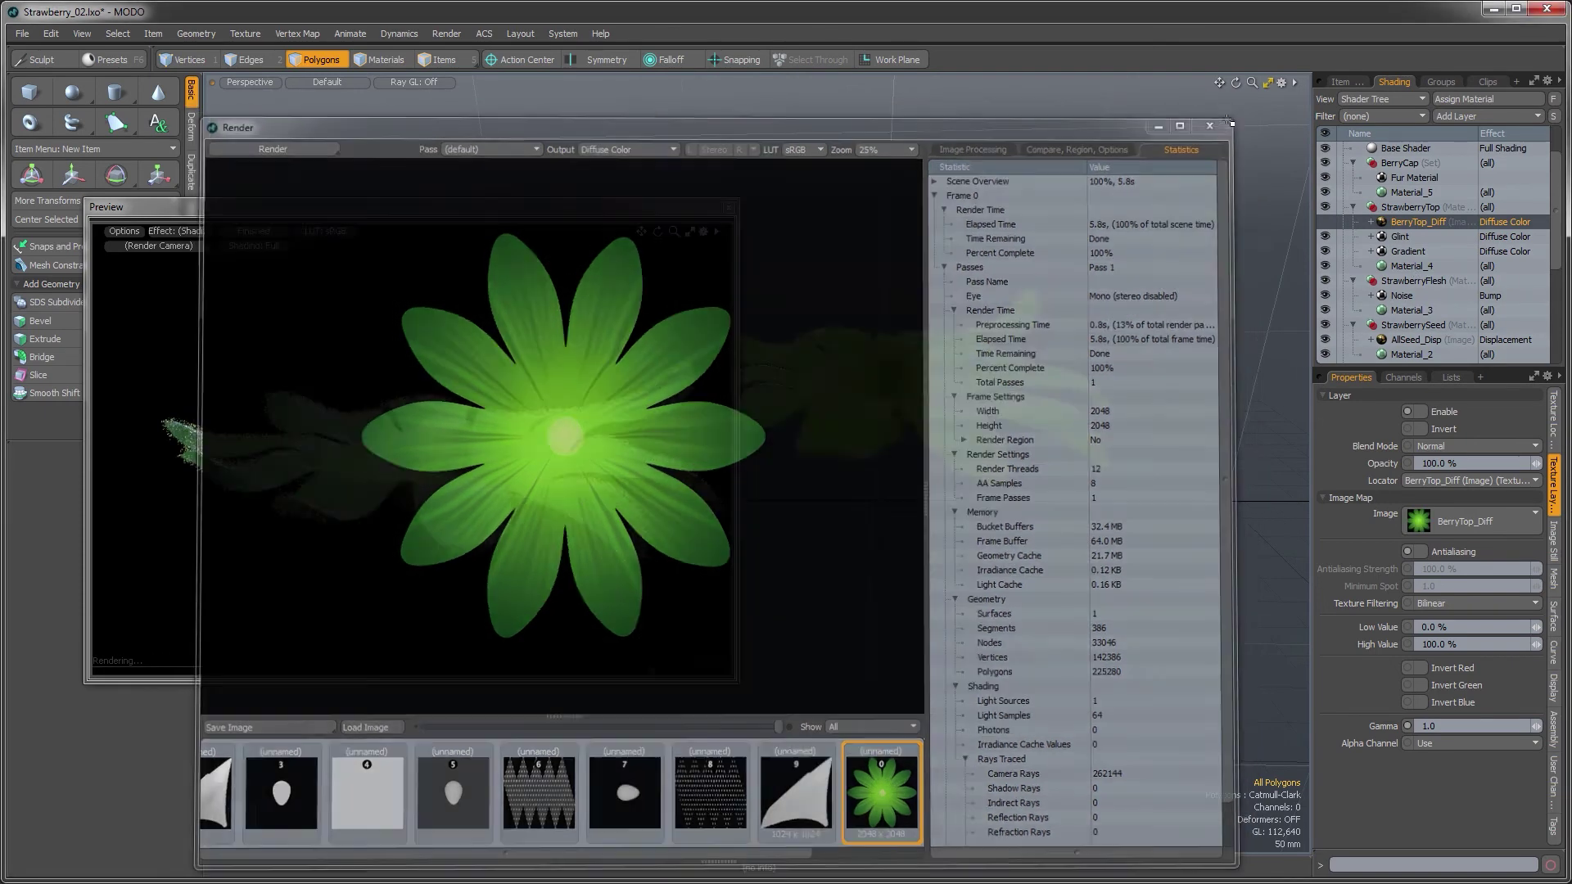
# Save the baked BerryTop_Diff image clip
pyautogui.click(1486, 82)
pyautogui.click(1367, 254)
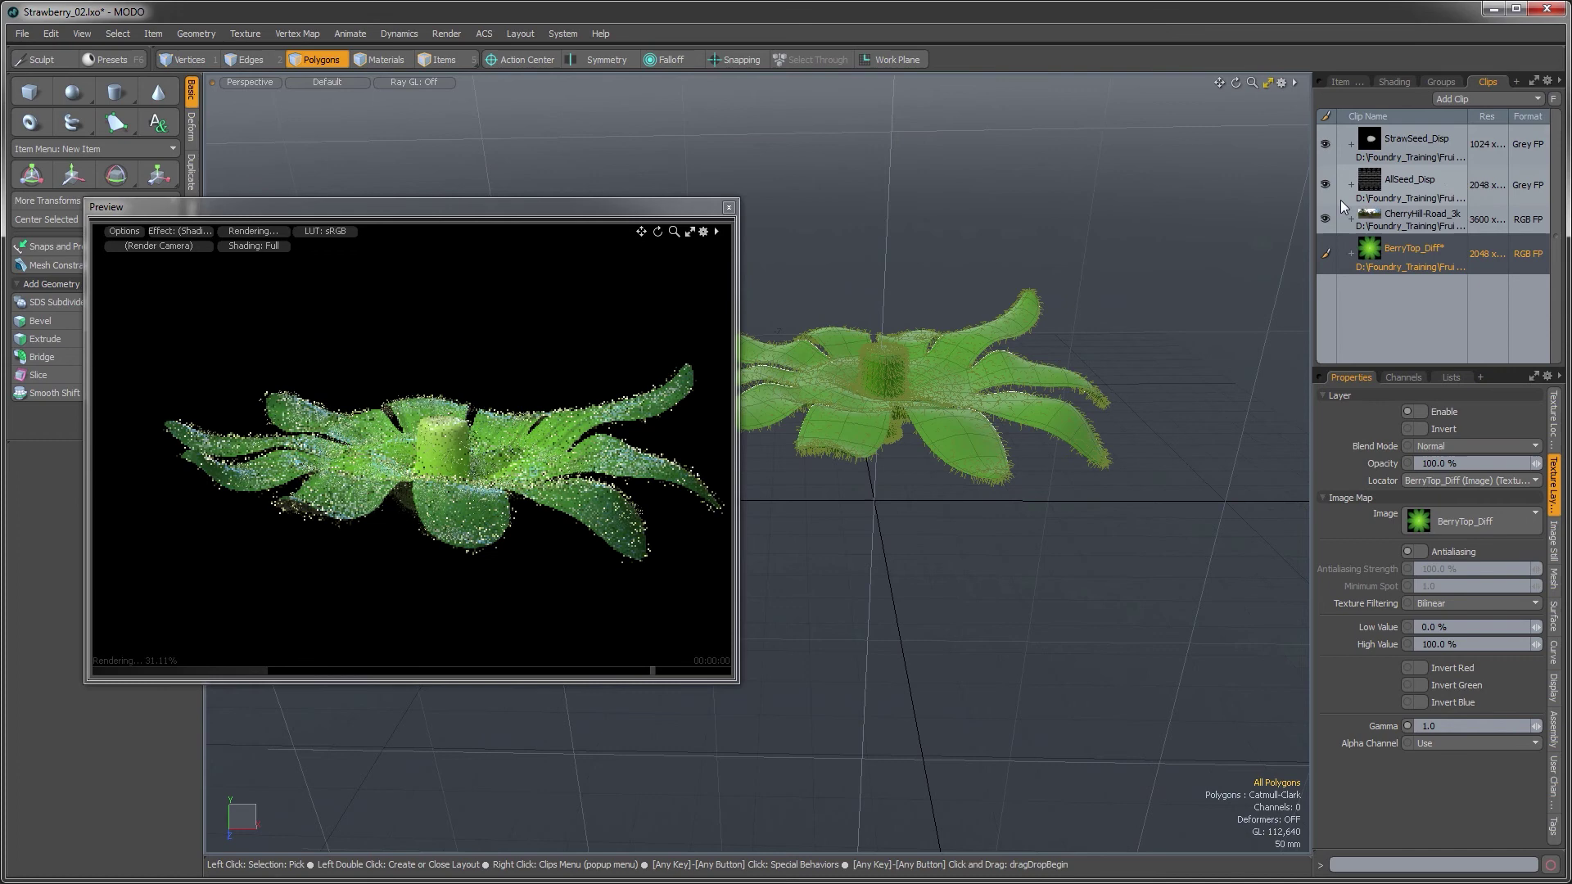
pyautogui.rightClick(1367, 254)
pyautogui.click(1346, 372)
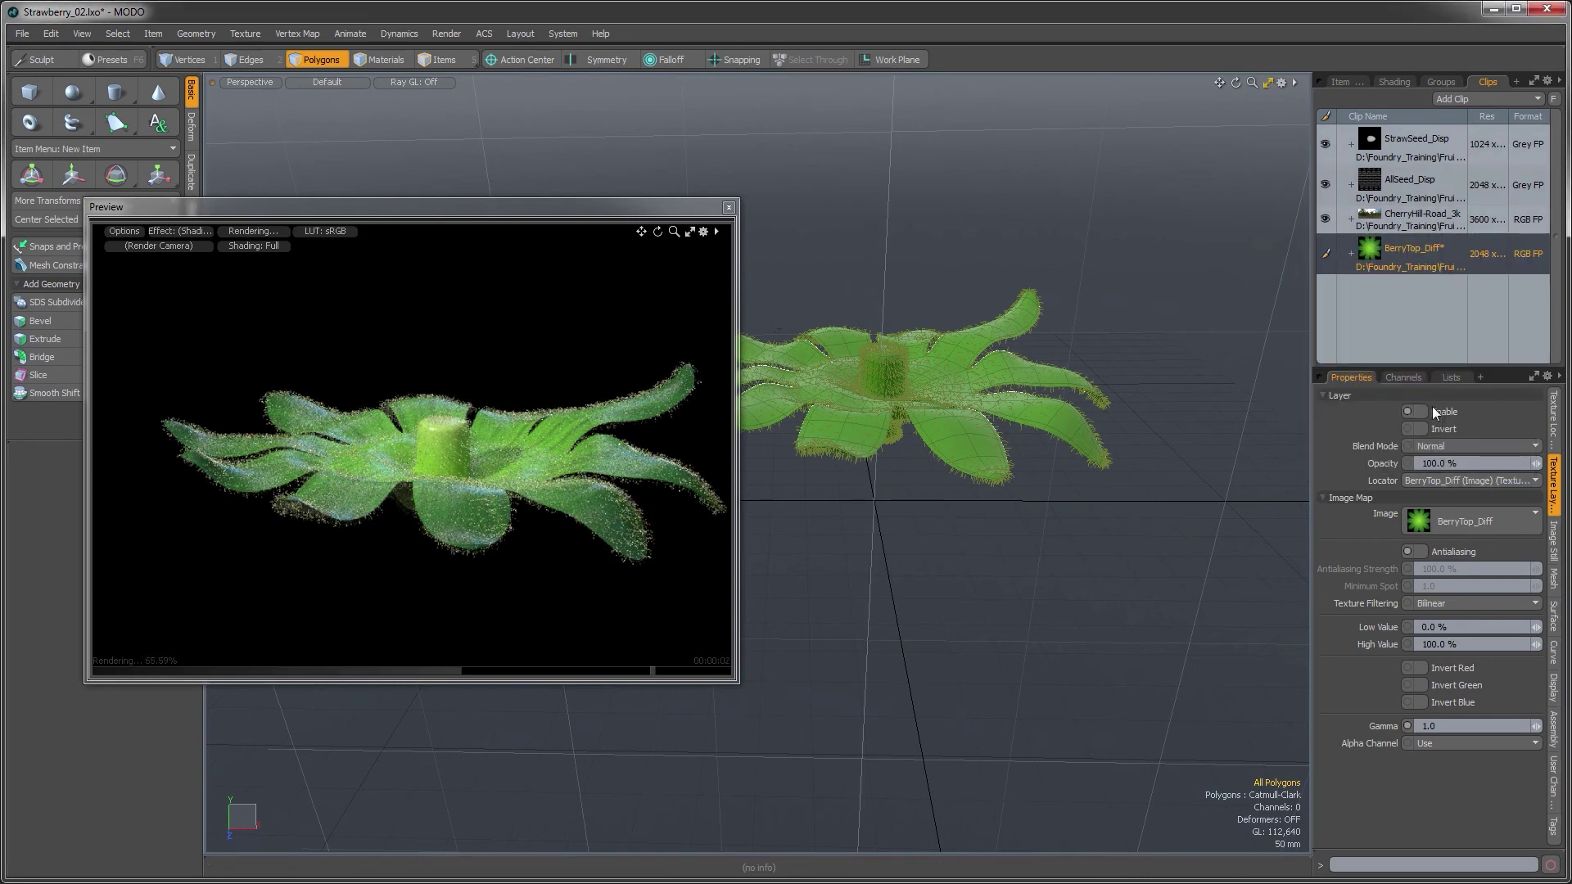
# Enable the BerryTop_Diff layer in the StrawberryTop group and disable the Glint and Gradient layers
pyautogui.click(1394, 82)
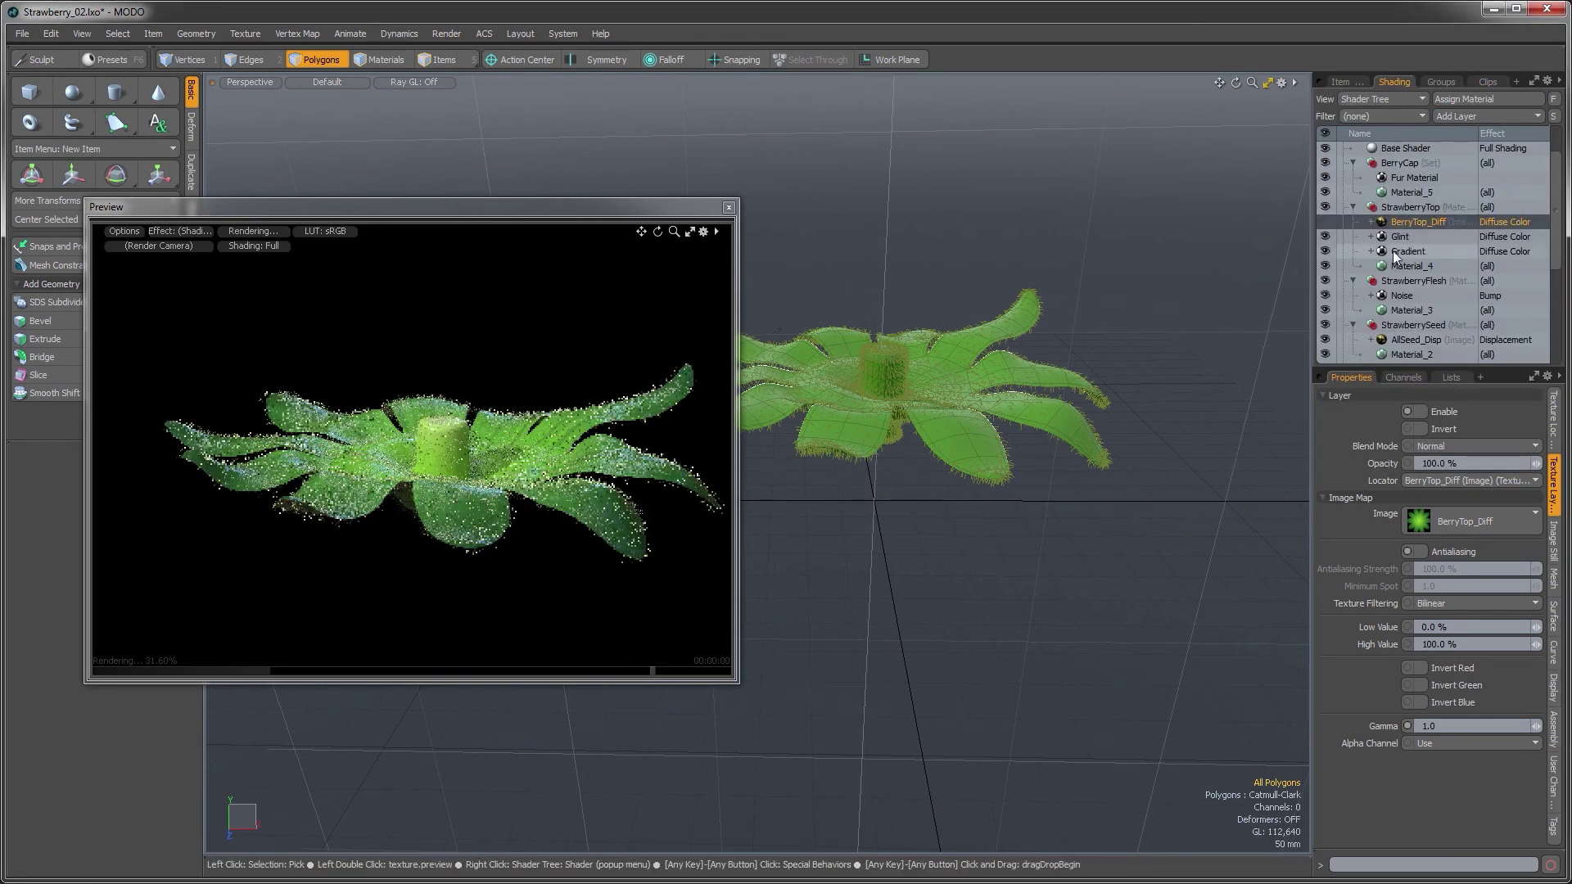
pyautogui.click(1325, 221)
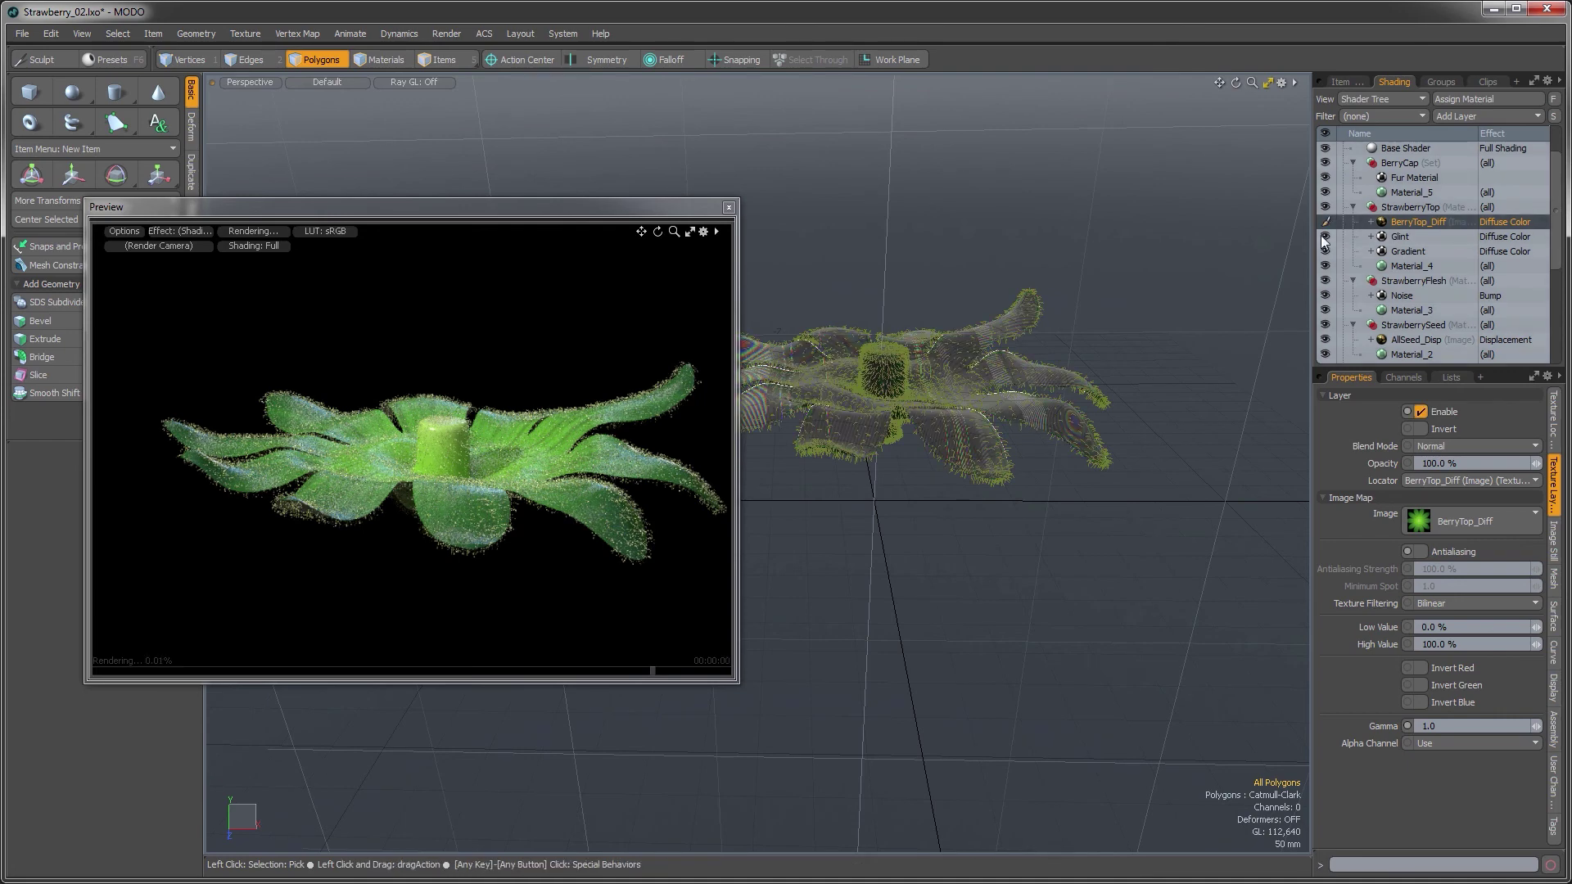
pyautogui.click(1325, 236)
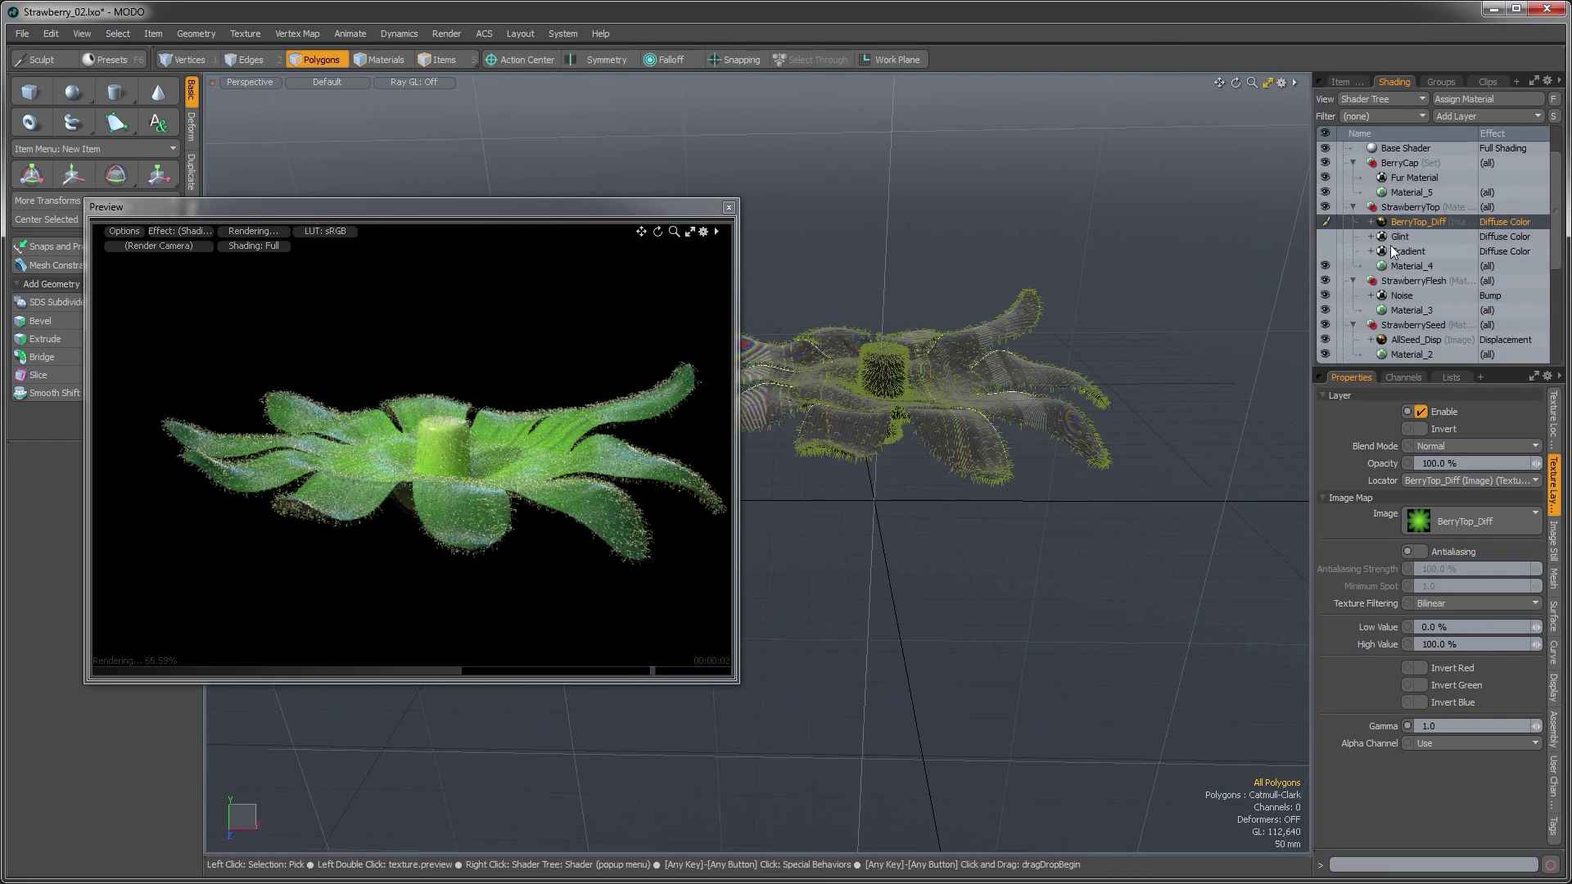
# Create an instance of the BerryTop_Diff layer and set its effect to Subsurface Color
pyautogui.rightClick(1421, 224)
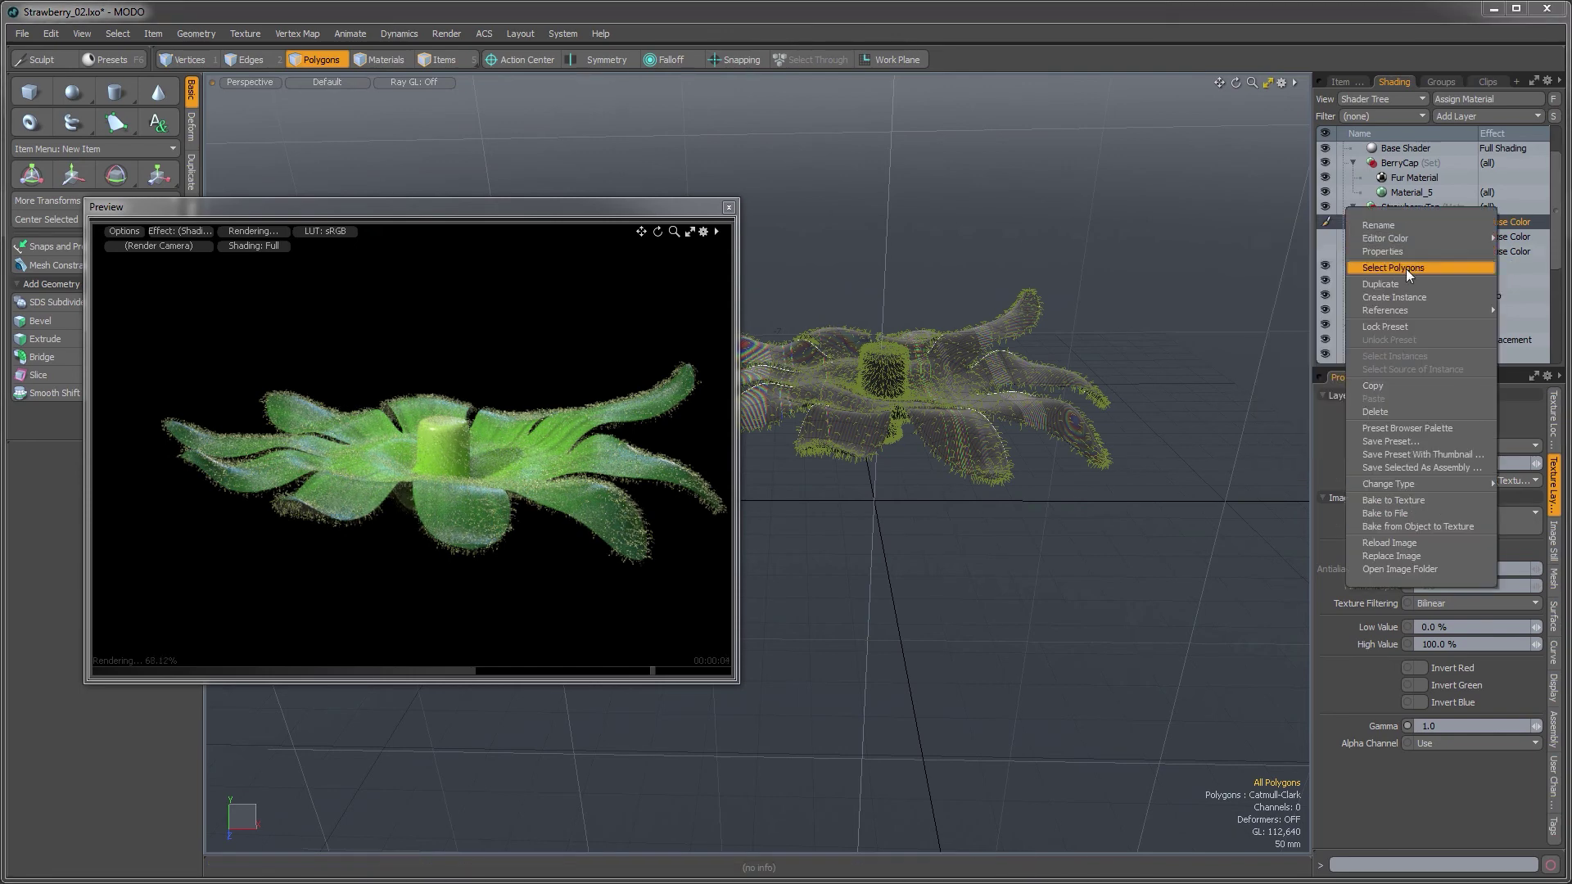
pyautogui.click(1396, 298)
pyautogui.click(1498, 220)
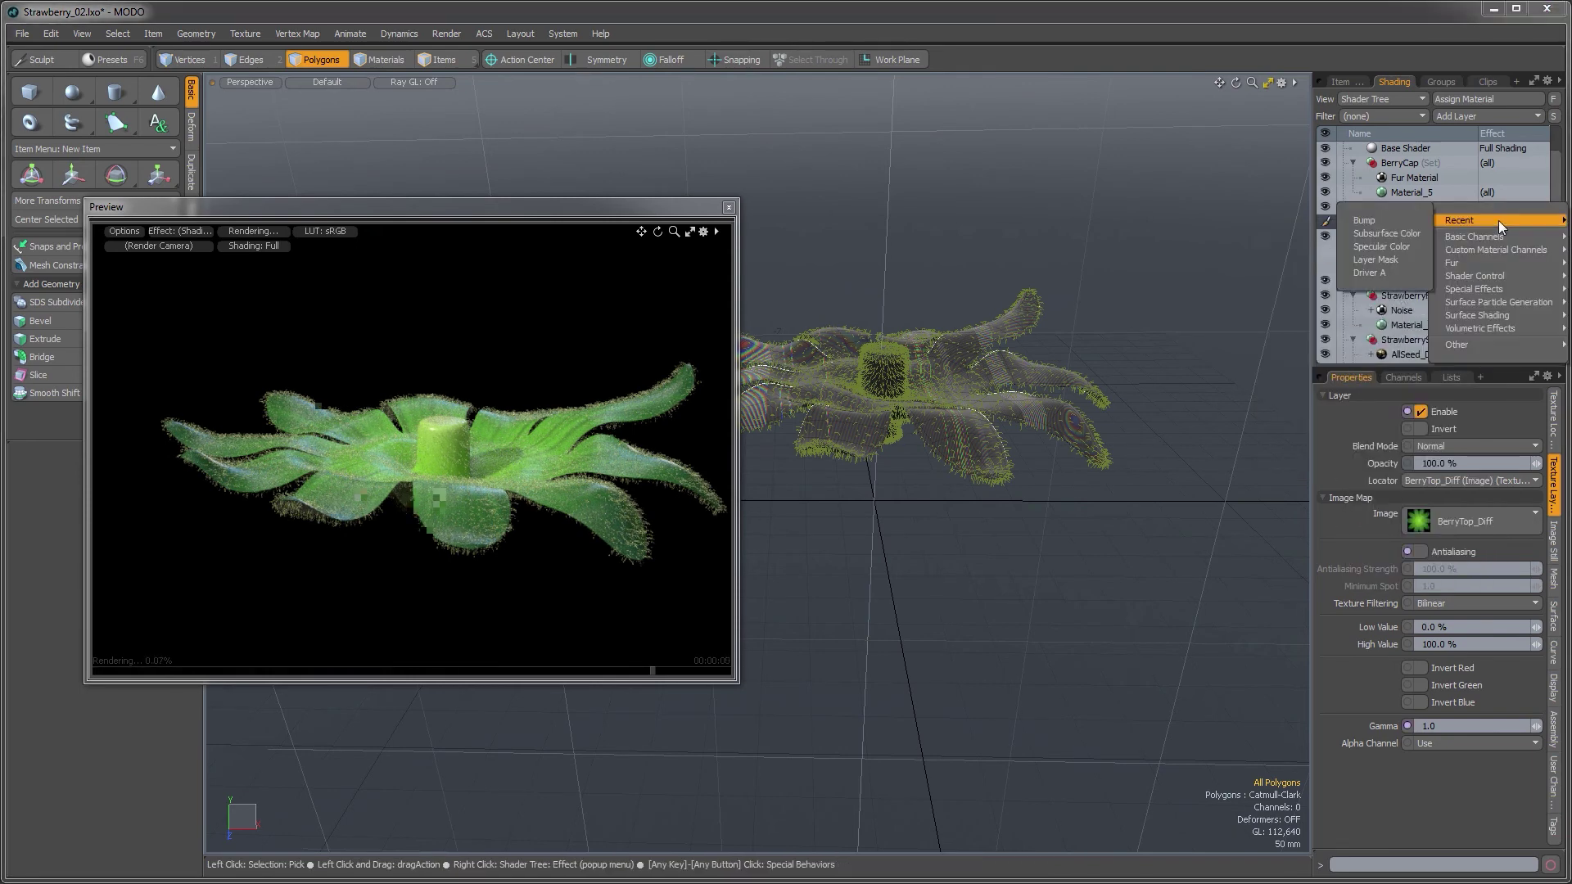
pyautogui.moveTo(1460, 236)
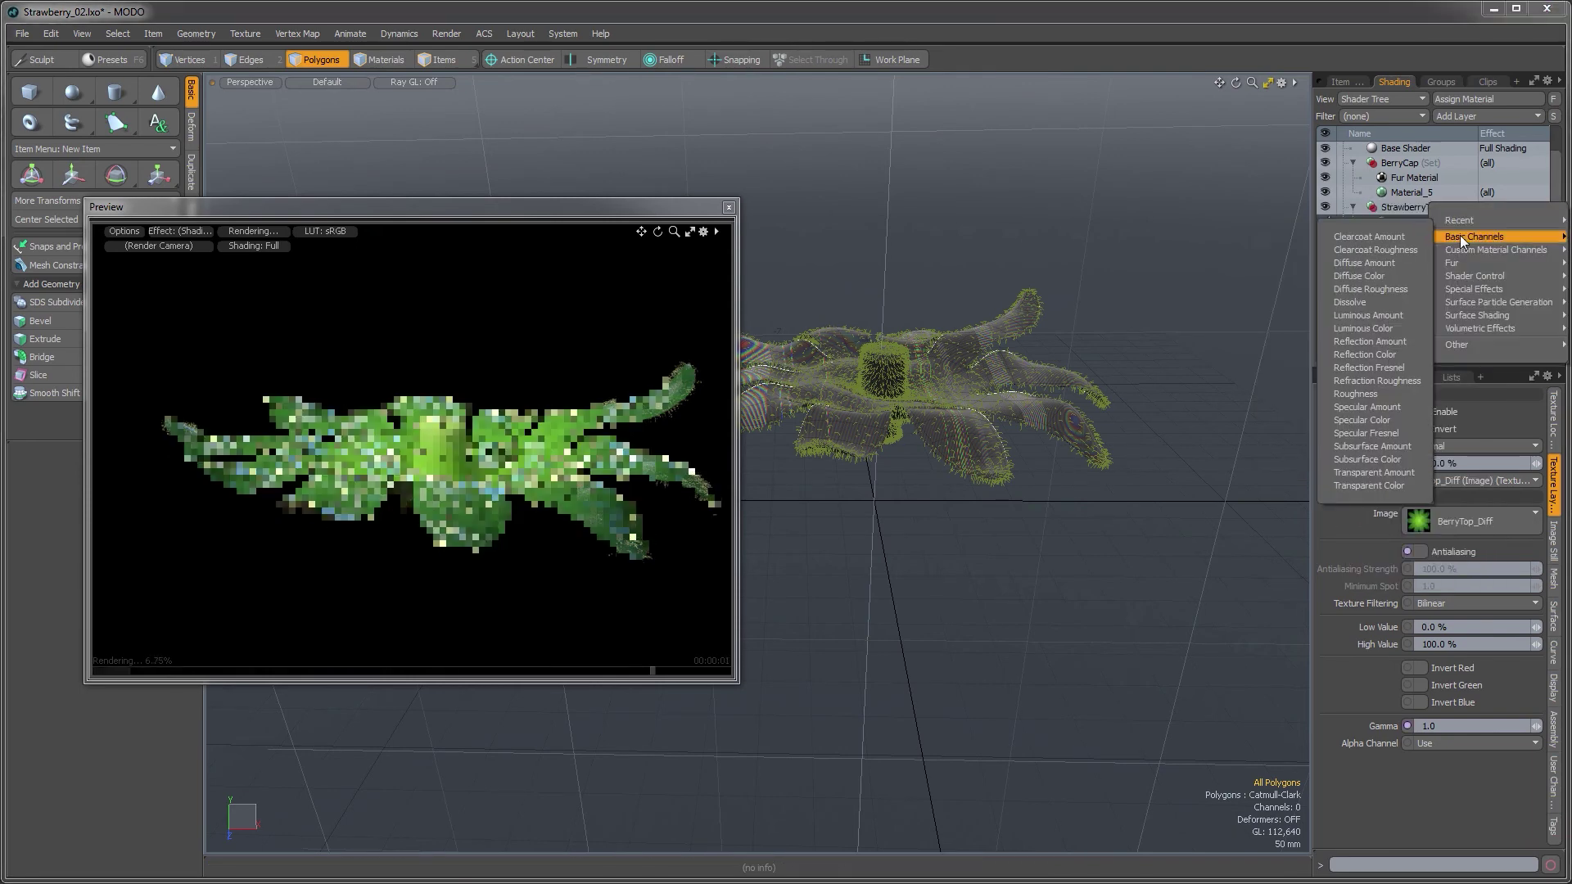
pyautogui.click(1355, 457)
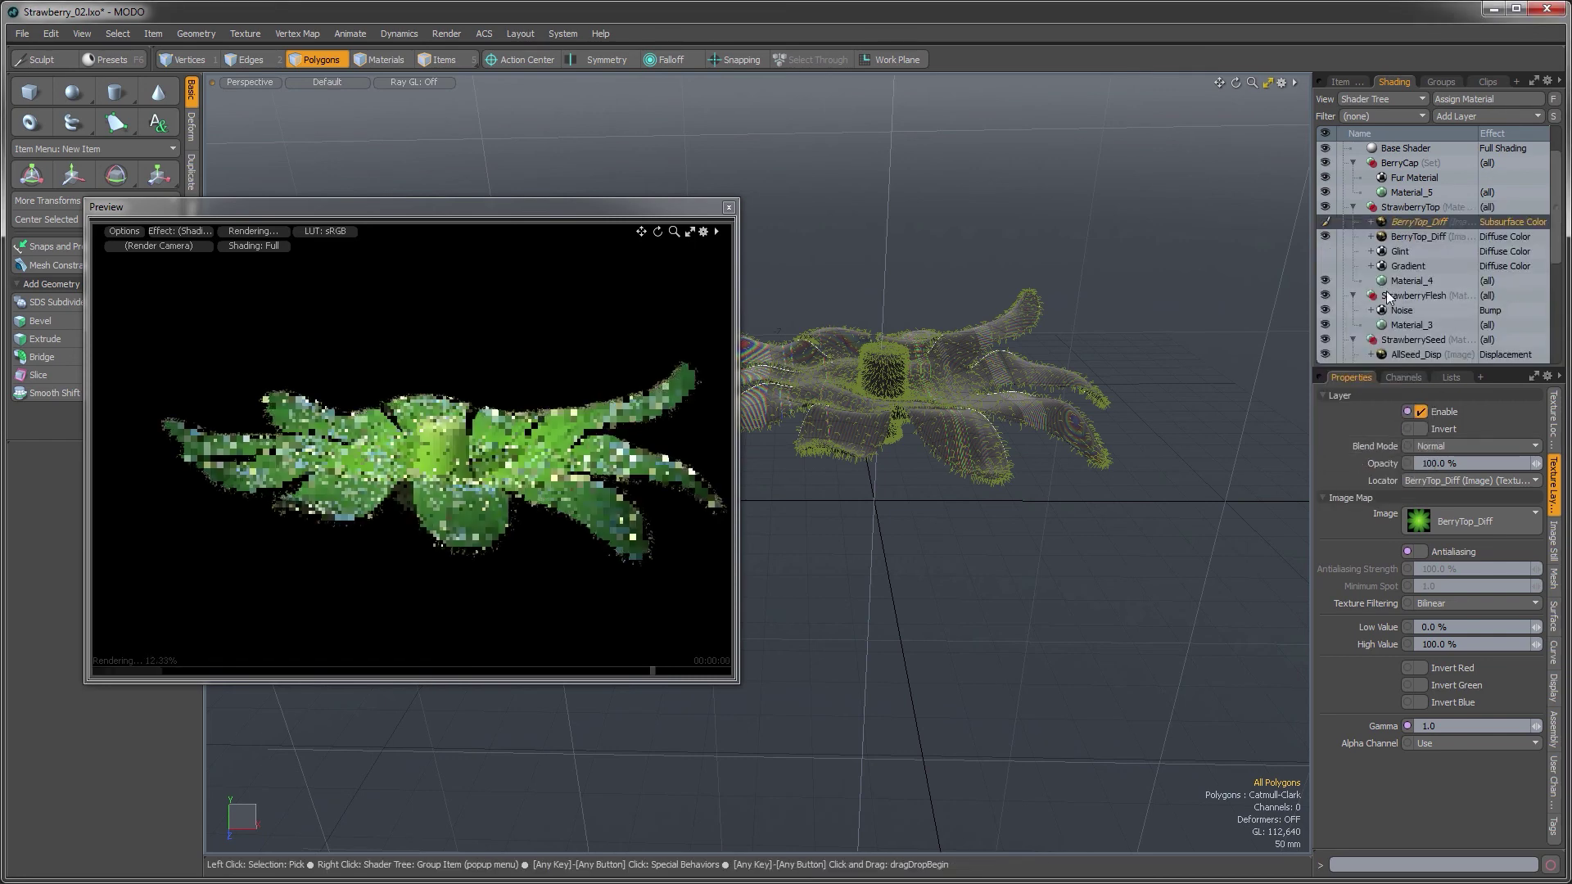
# Set the subsurface amount of the StrawberryTop group's material to 50%
pyautogui.click(1411, 281)
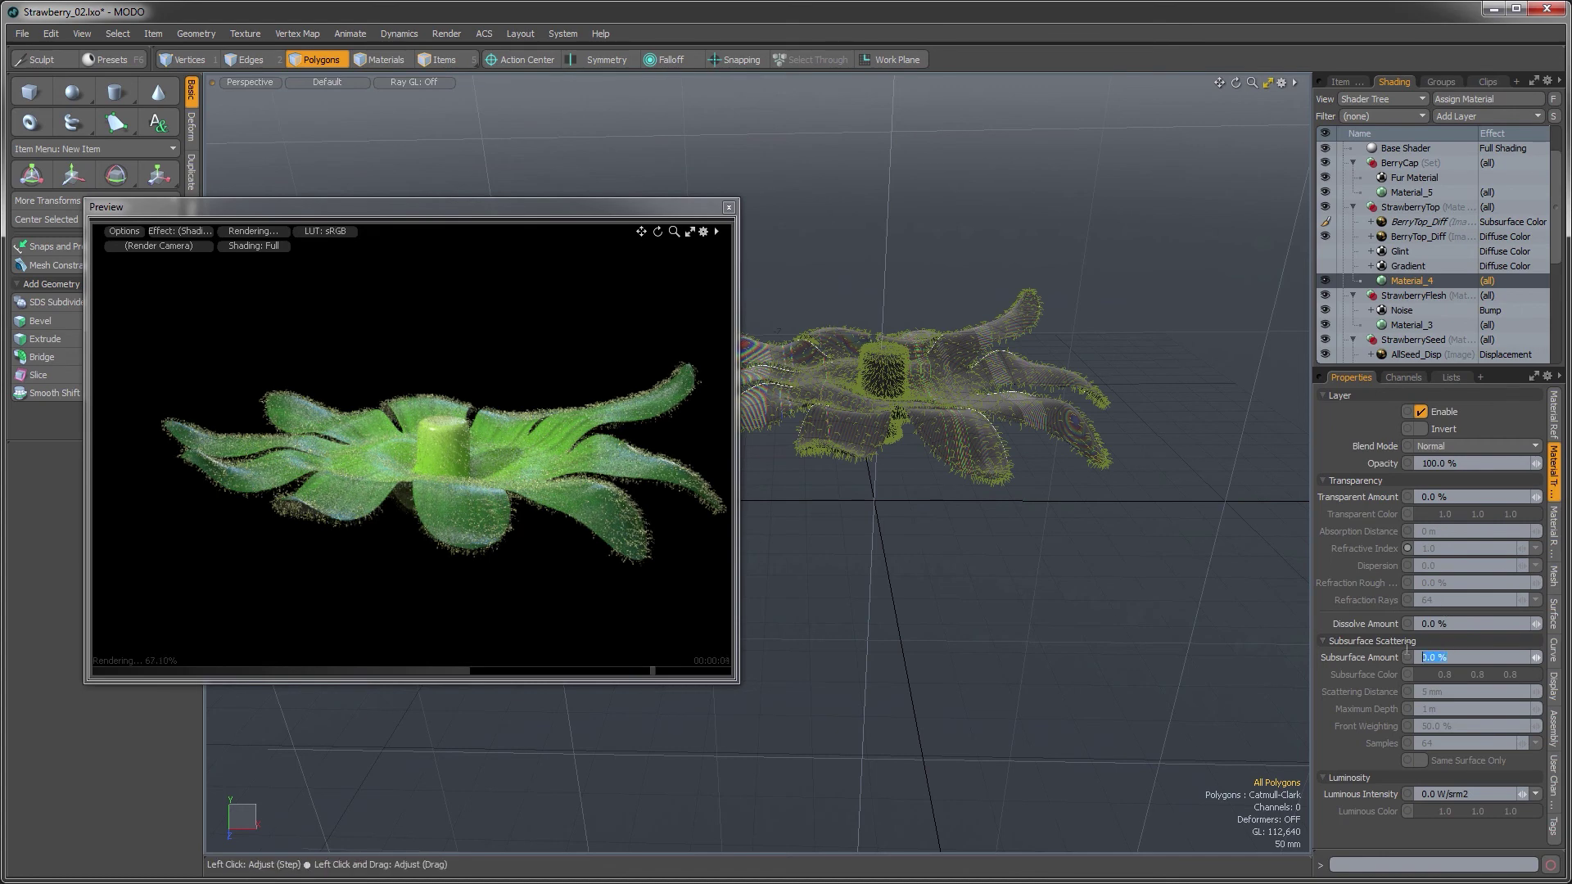
pyautogui.write('50')
pyautogui.press('Return')
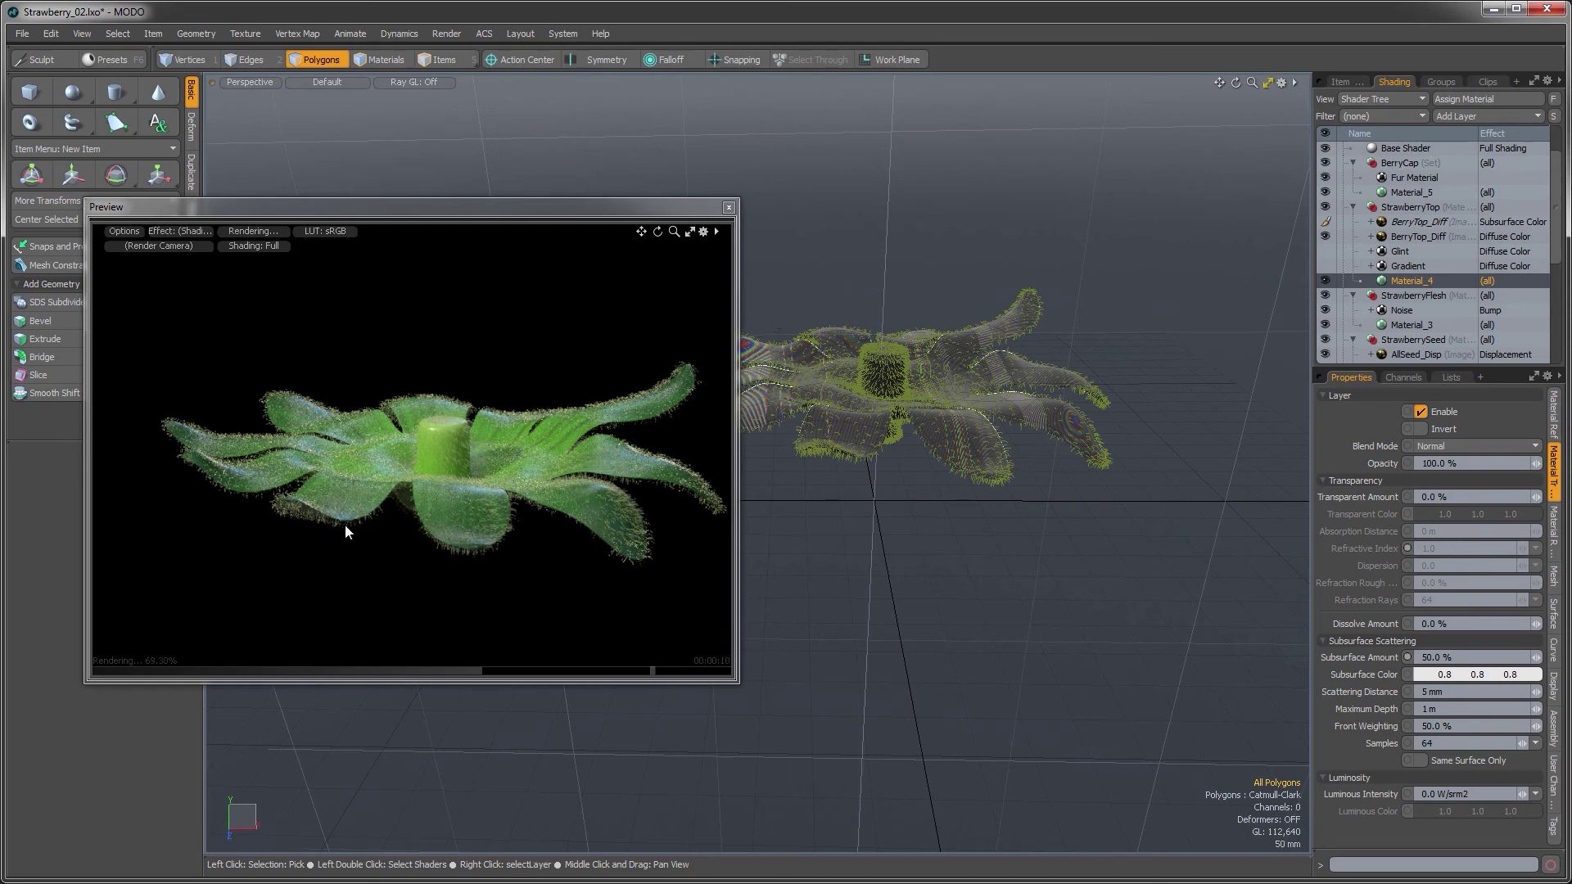
# Set the diffuse color of the BerryCap group's material to a green of 0.32, 0.6, 0.2
pyautogui.click(1403, 193)
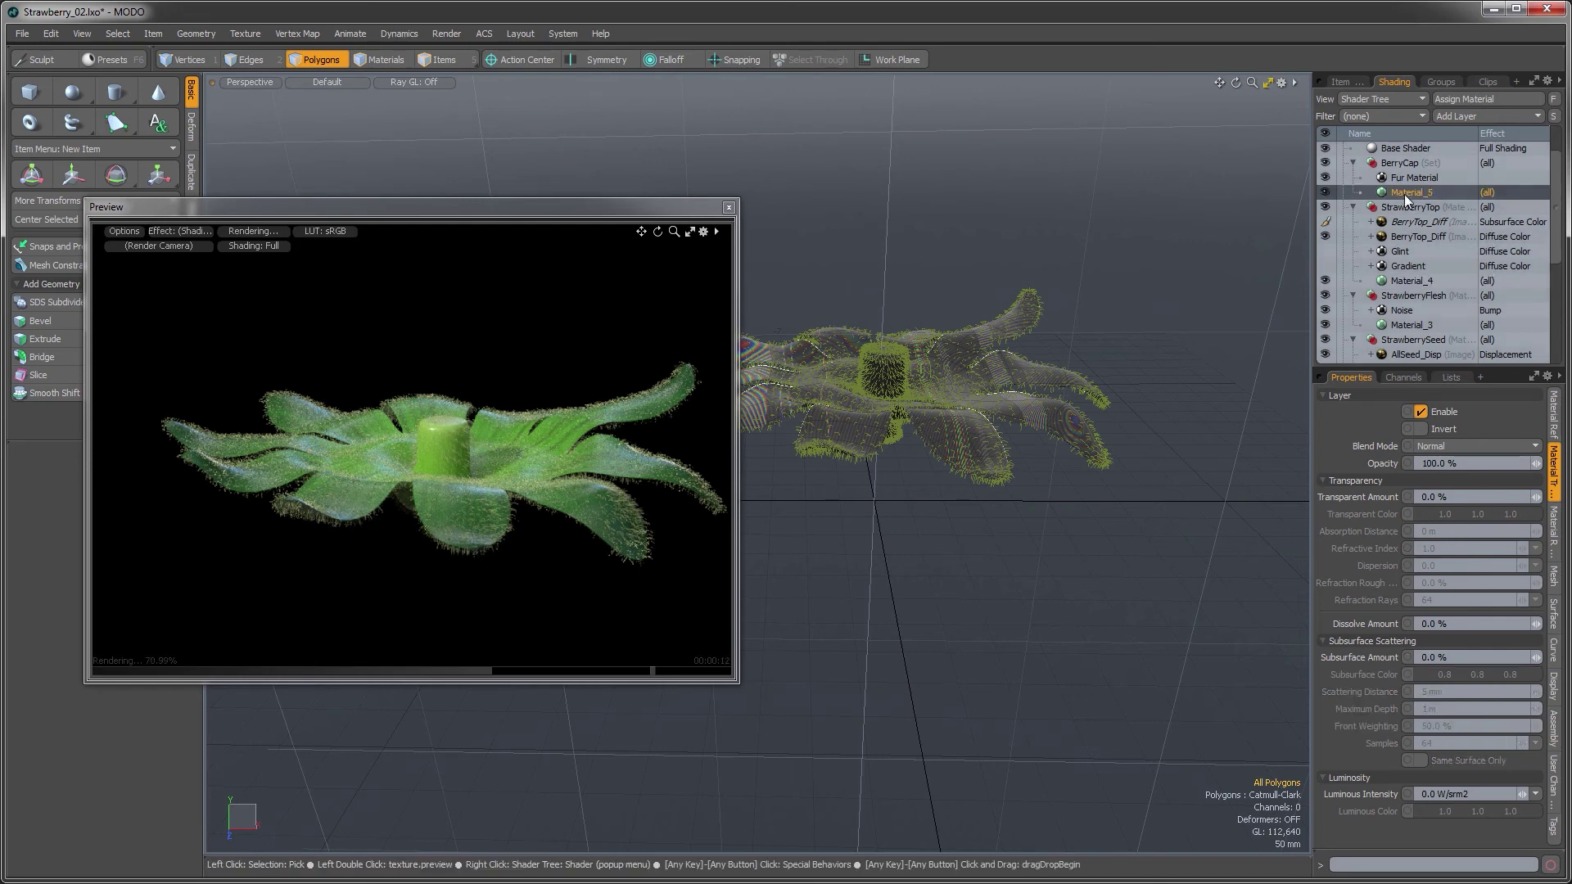
pyautogui.click(1553, 416)
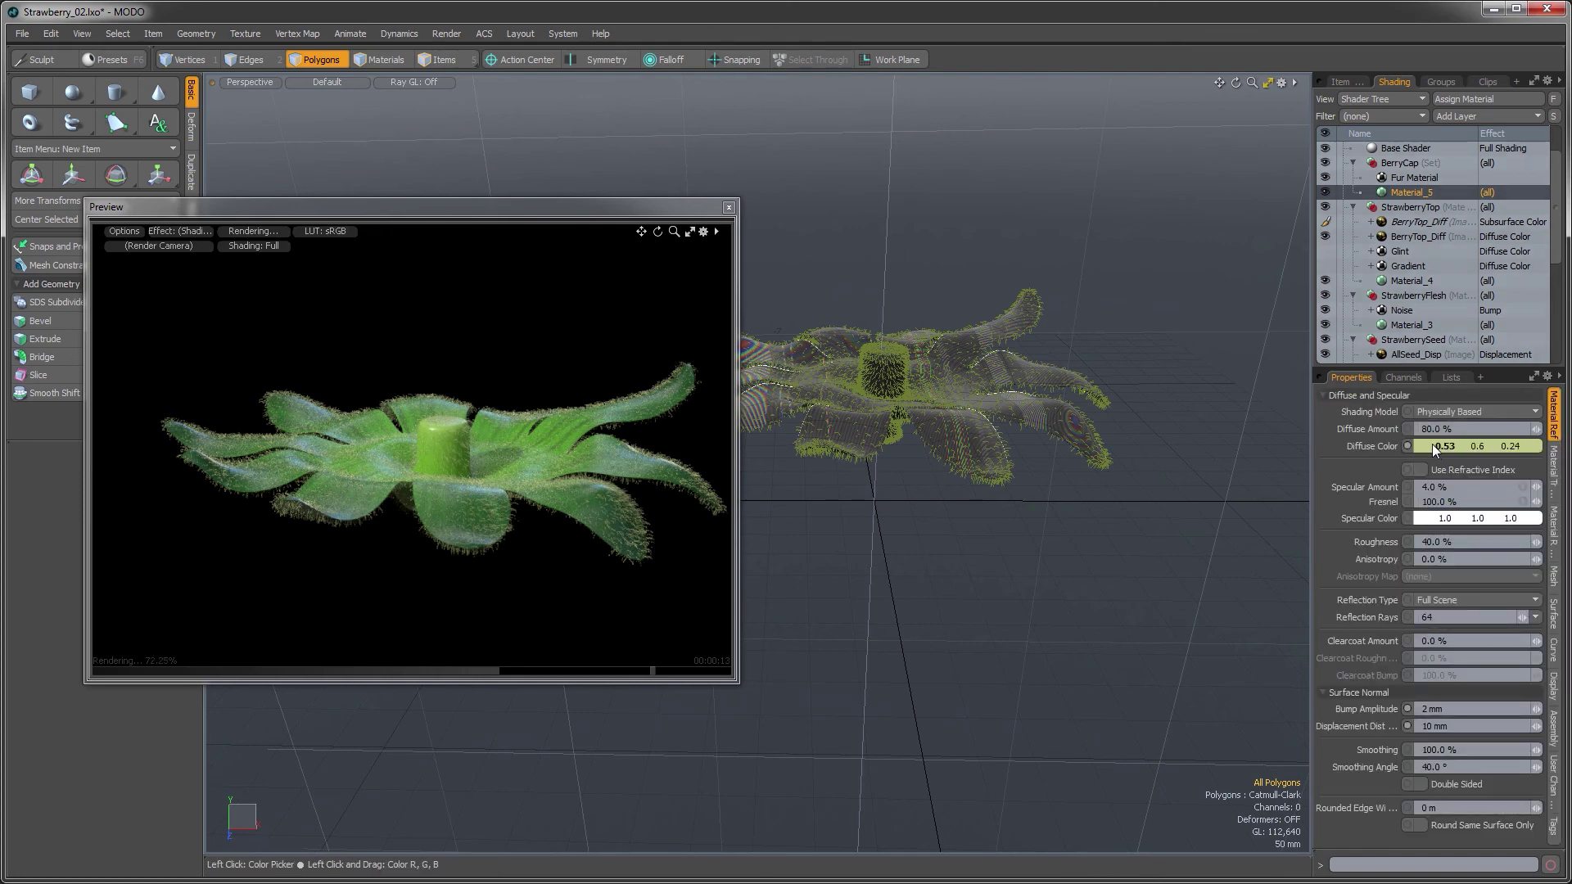
pyautogui.click(1432, 444)
pyautogui.moveTo(1029, 300); pyautogui.dragTo(999, 277)
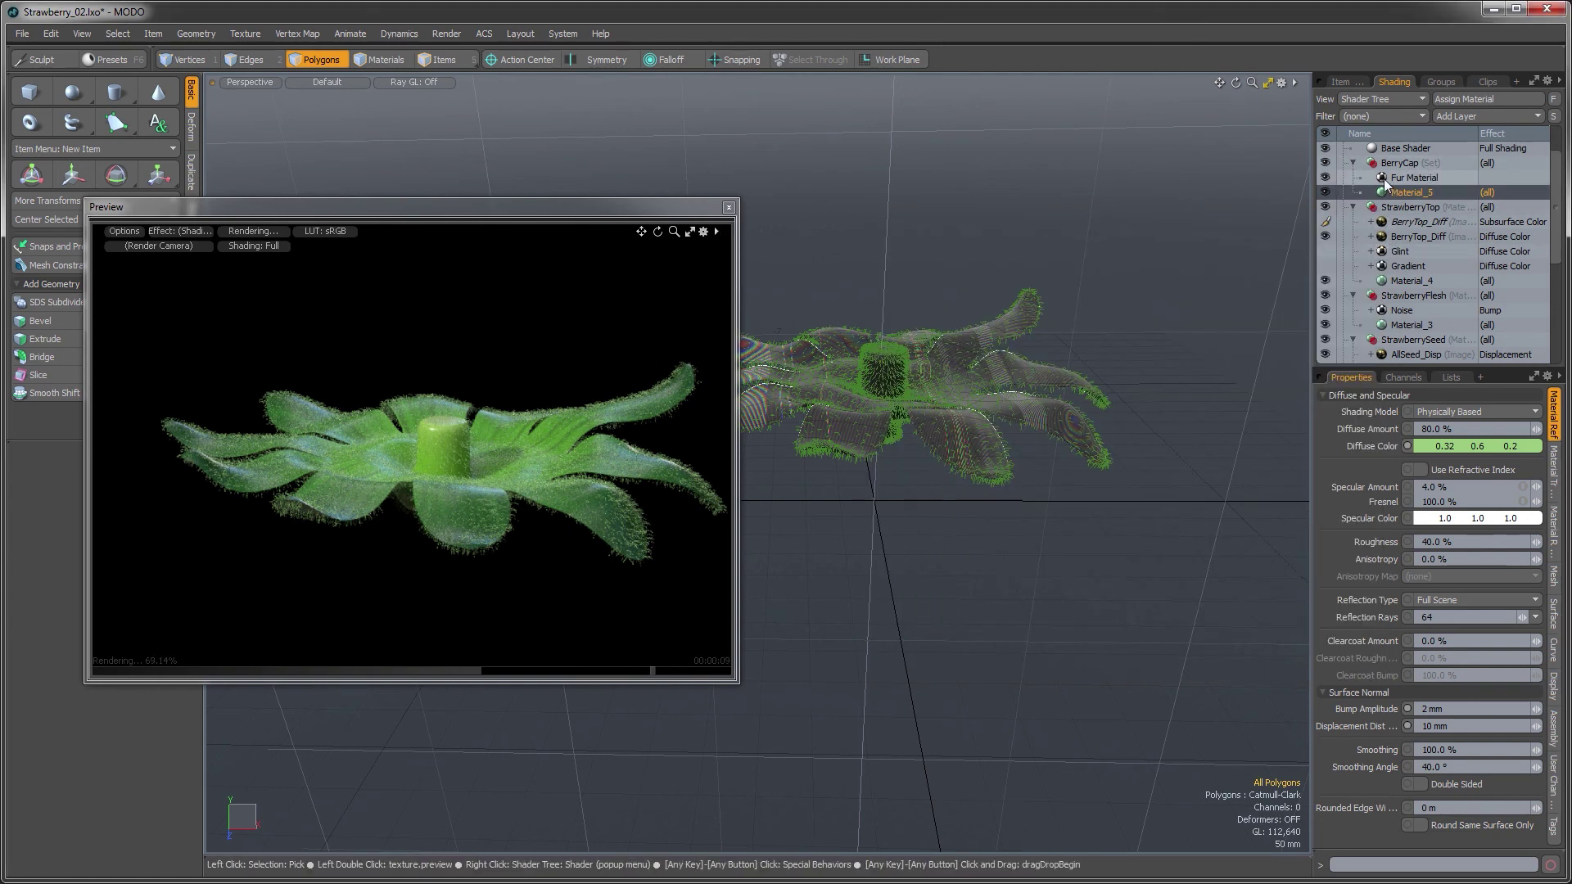
# Collapse the strawberry material groups in the shader tree and unhide the BerryFlesh and SeedBody meshes
pyautogui.click(1352, 207)
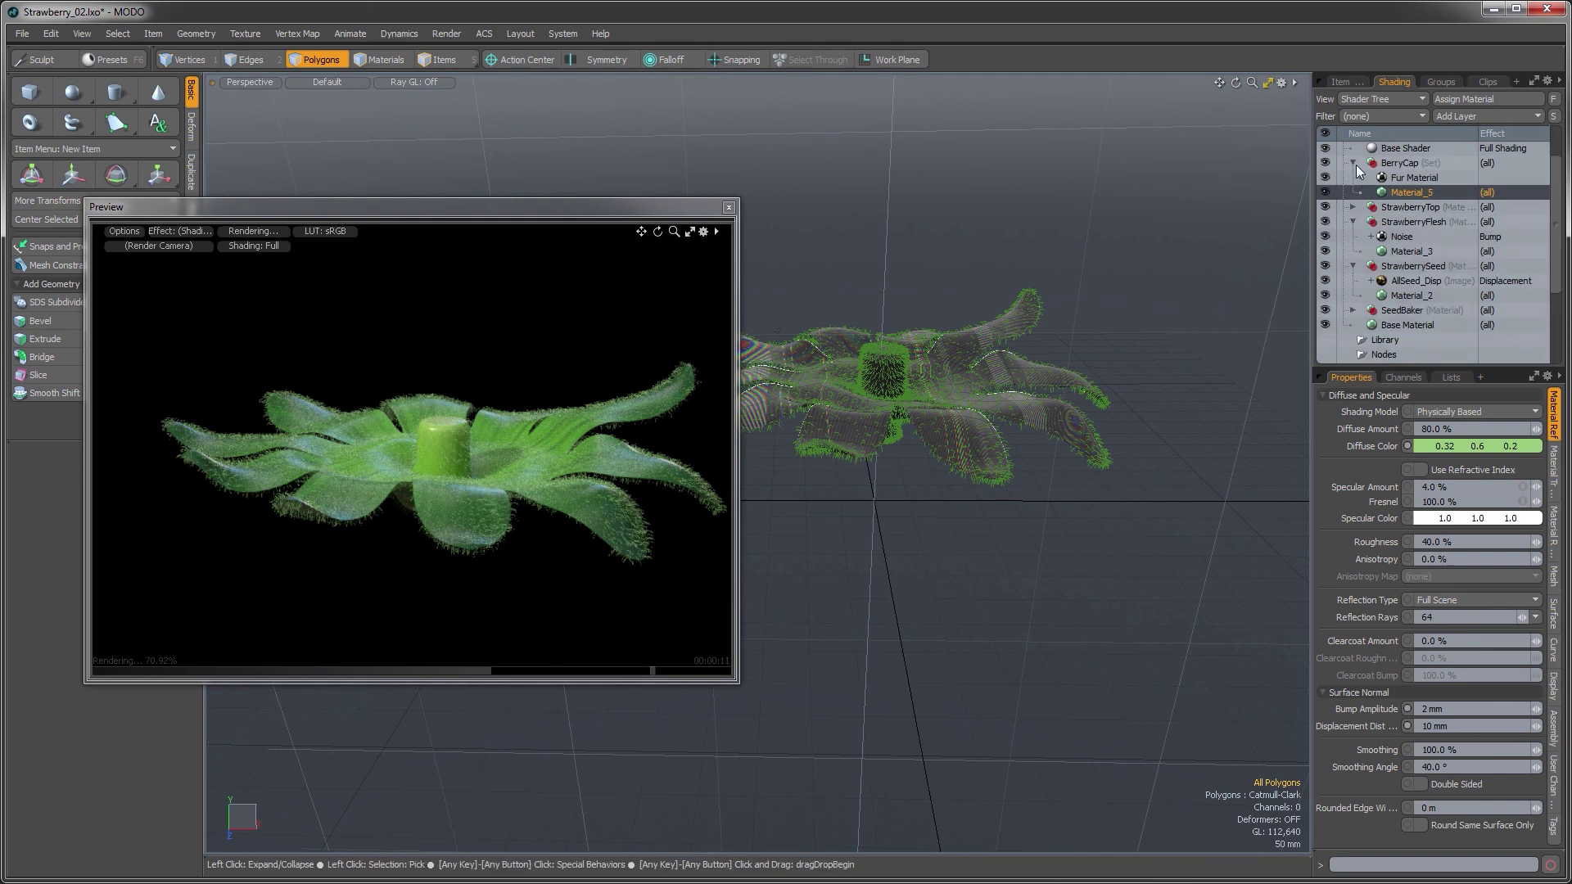
pyautogui.click(1353, 164)
pyautogui.click(1353, 235)
pyautogui.click(1352, 192)
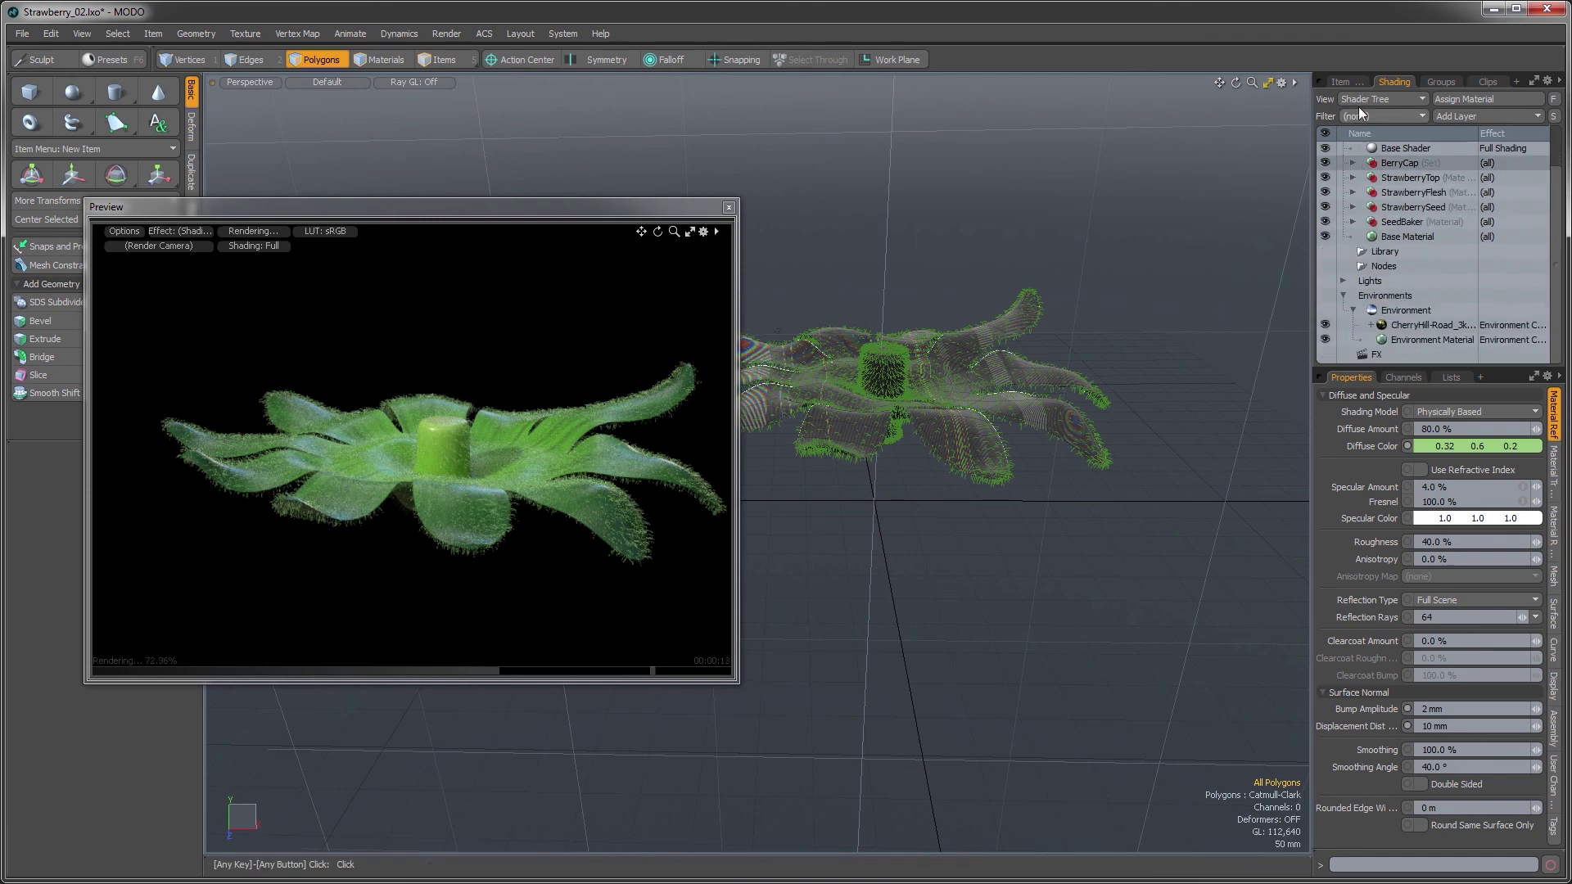
pyautogui.click(1352, 83)
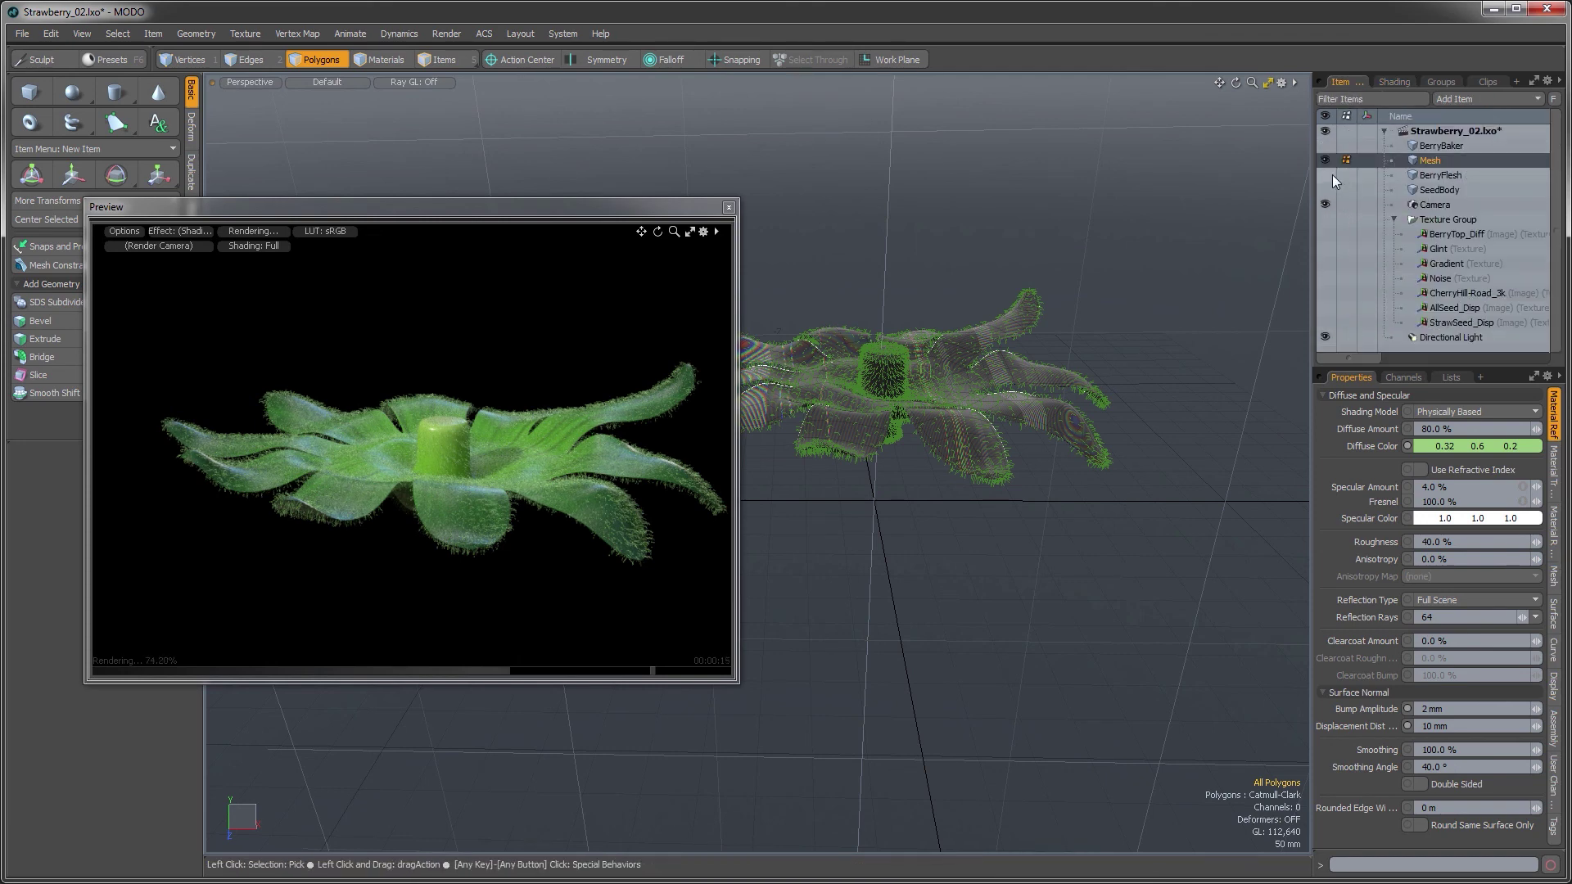
pyautogui.click(1330, 175)
pyautogui.click(1326, 189)
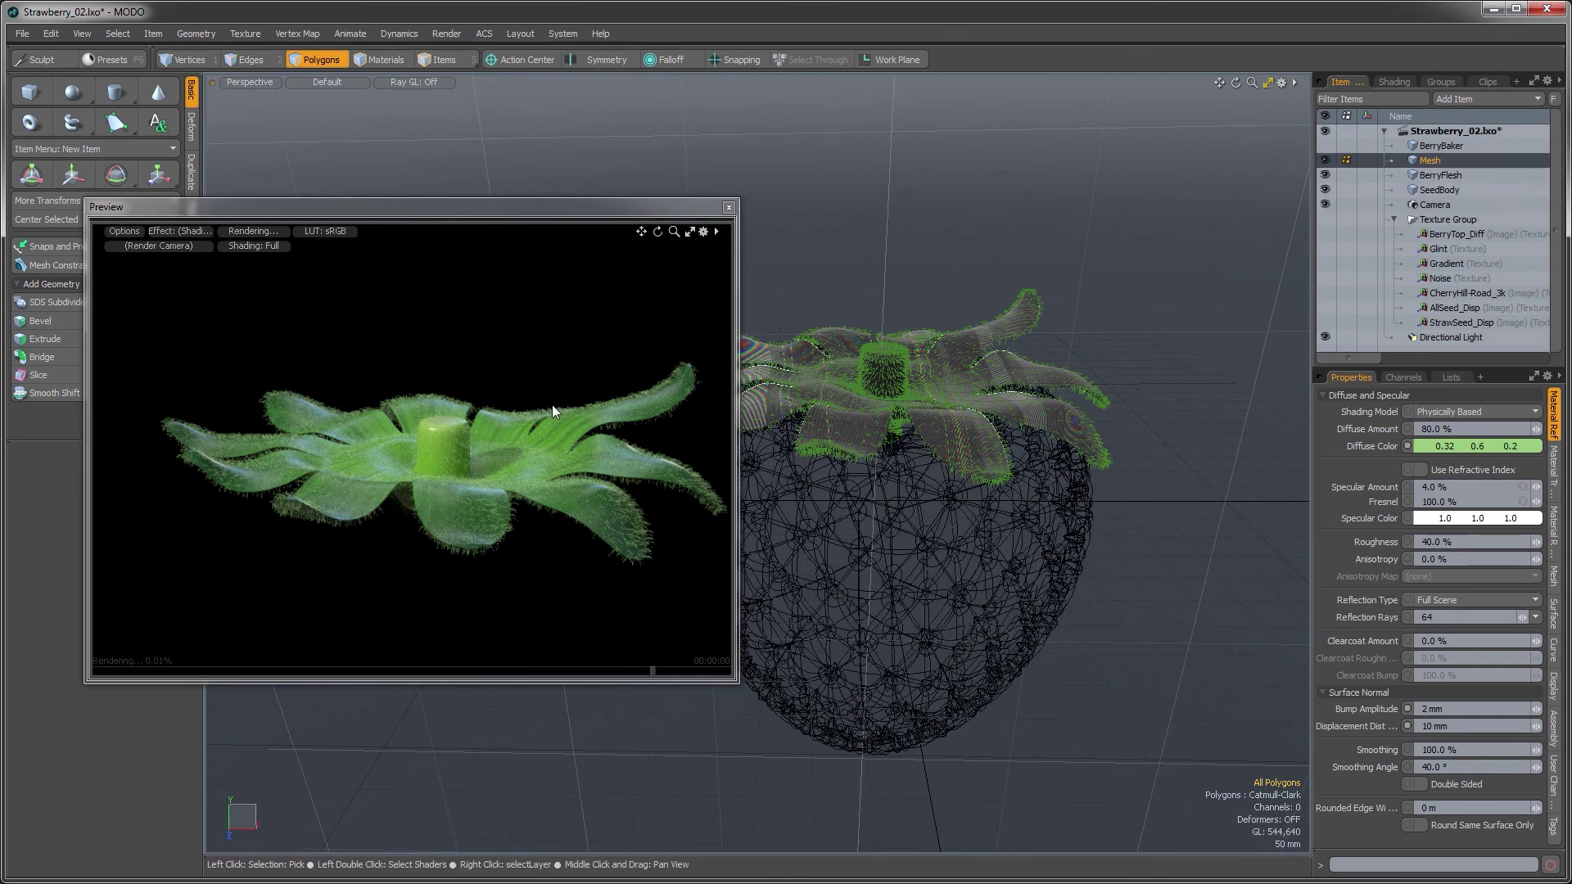
# Switch the viewport to the render camera and rotate it to view the strawberry at a tilted angle
pyautogui.hotkey('ctrl', 'space')
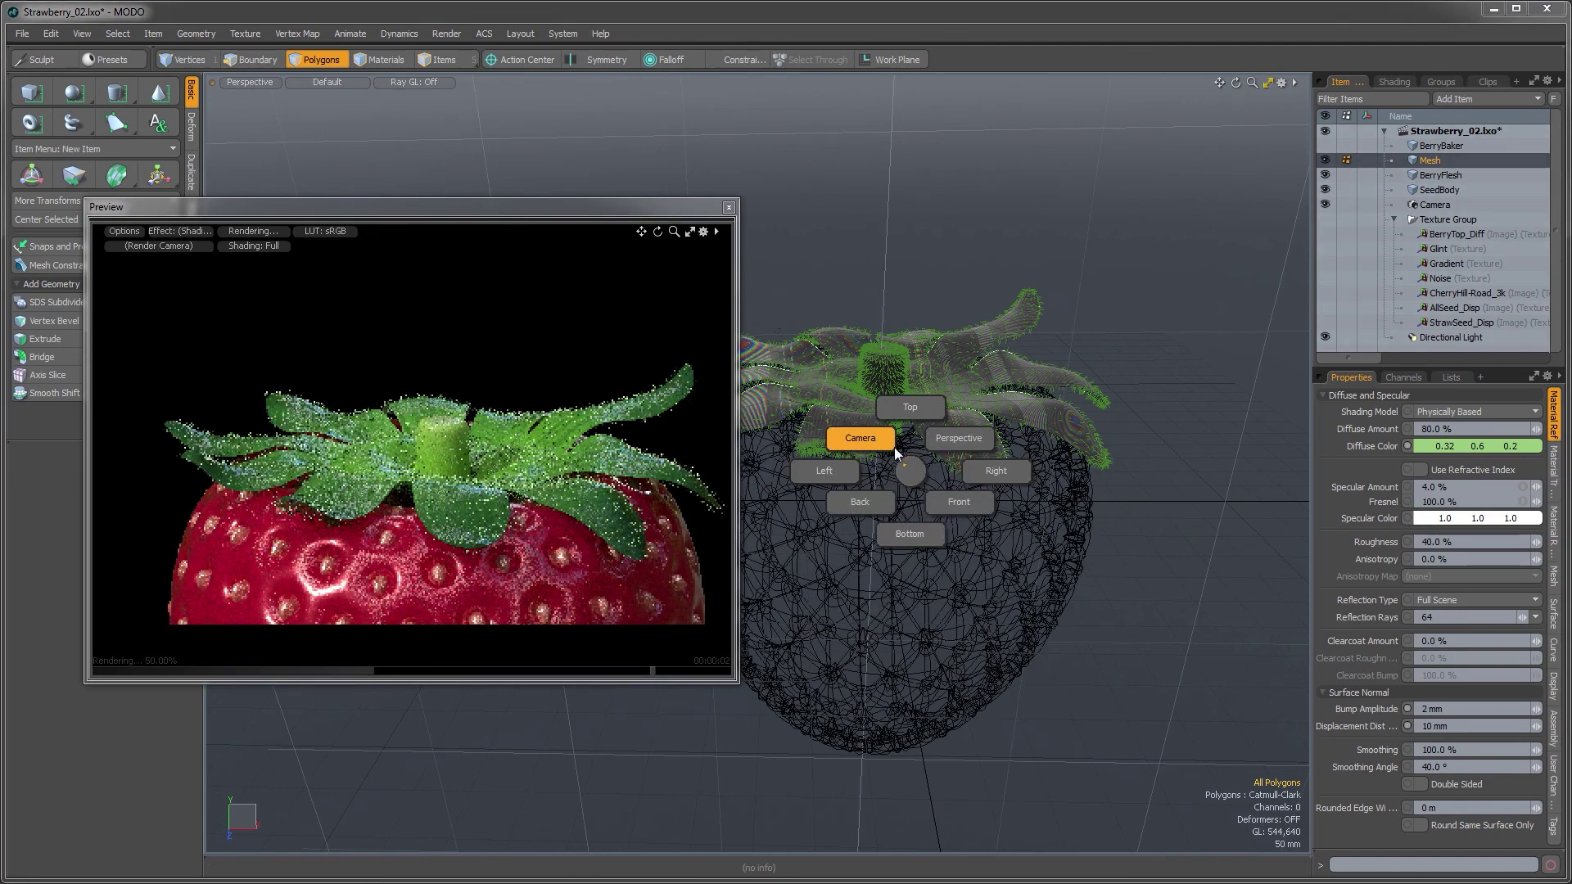
pyautogui.click(857, 458)
pyautogui.keyDown('alt'); pyautogui.moveTo(853, 473); pyautogui.dragTo(885, 620); pyautogui.keyUp('alt')
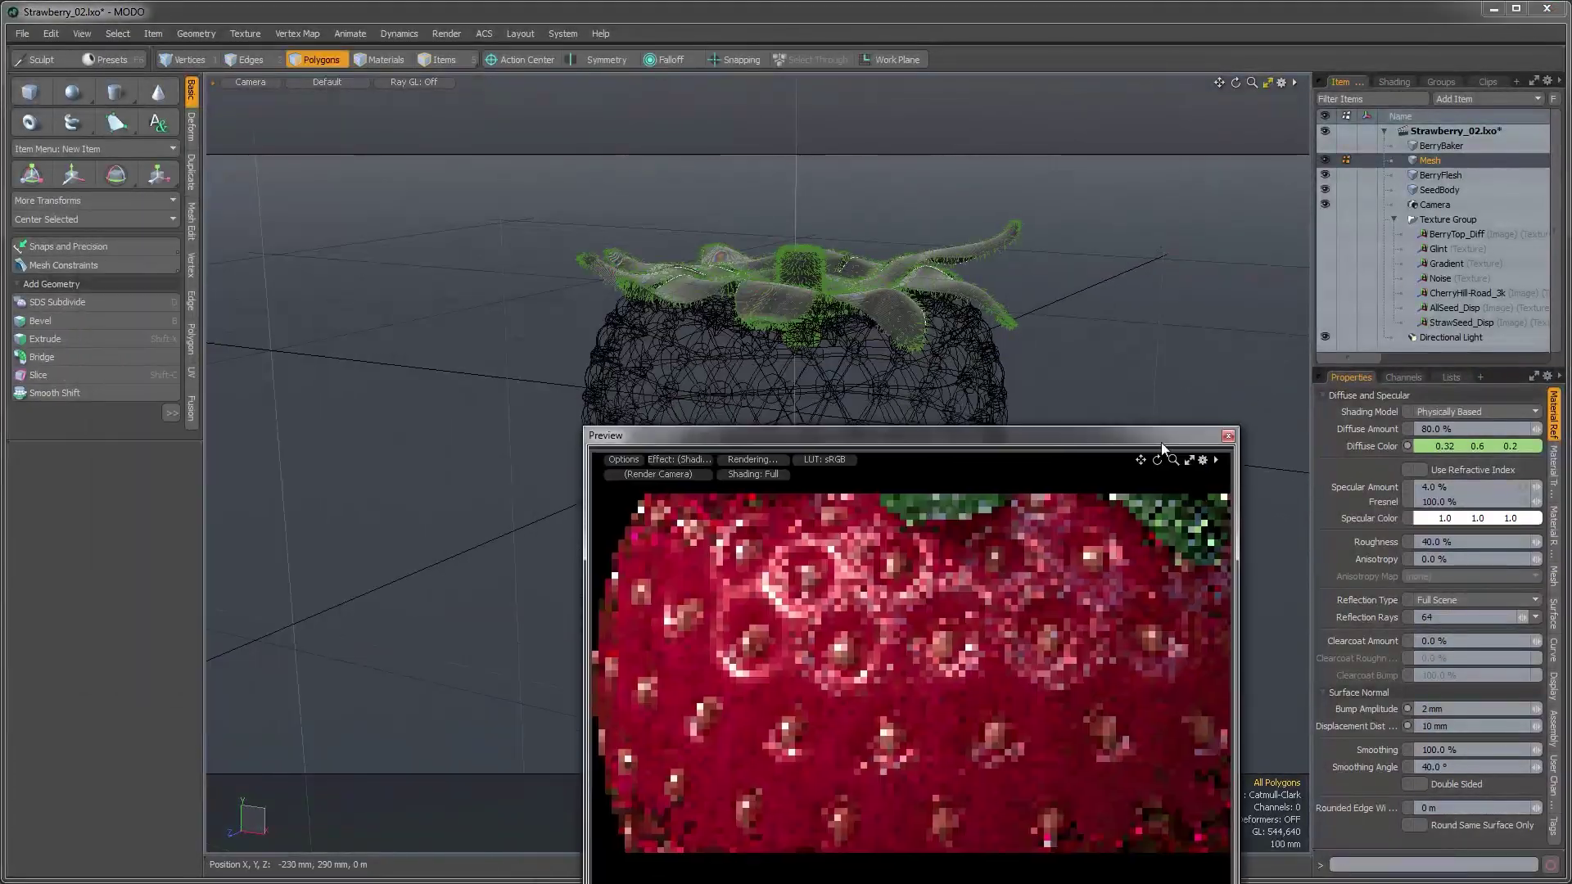
pyautogui.moveTo(1161, 448); pyautogui.dragTo(1202, 445)
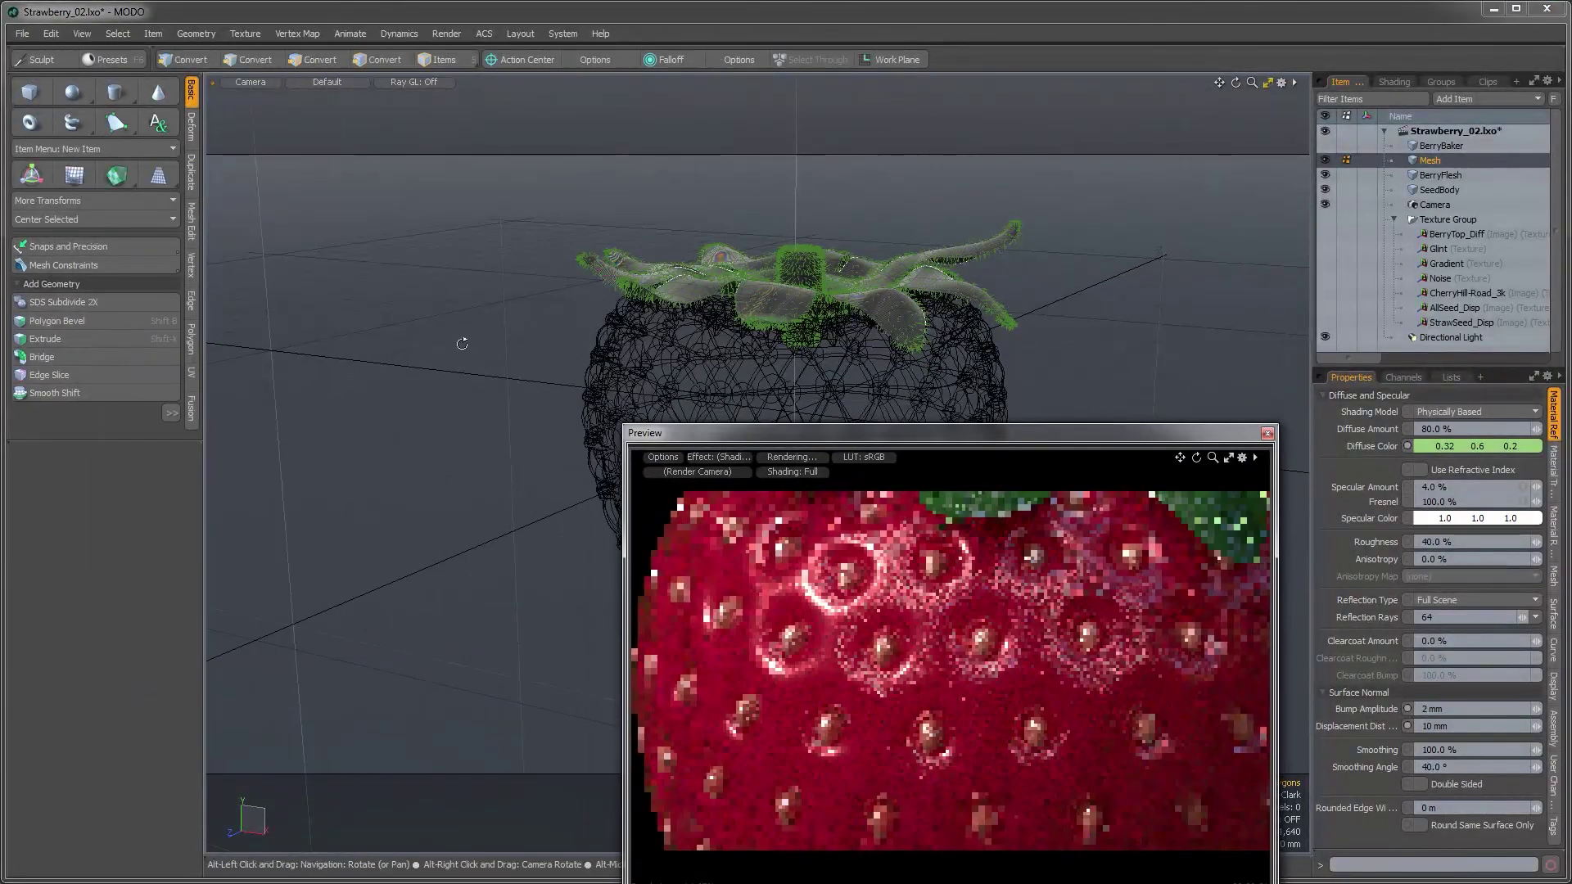
pyautogui.keyDown('alt'); pyautogui.moveTo(459, 340); pyautogui.dragTo(624, 263); pyautogui.keyUp('alt')
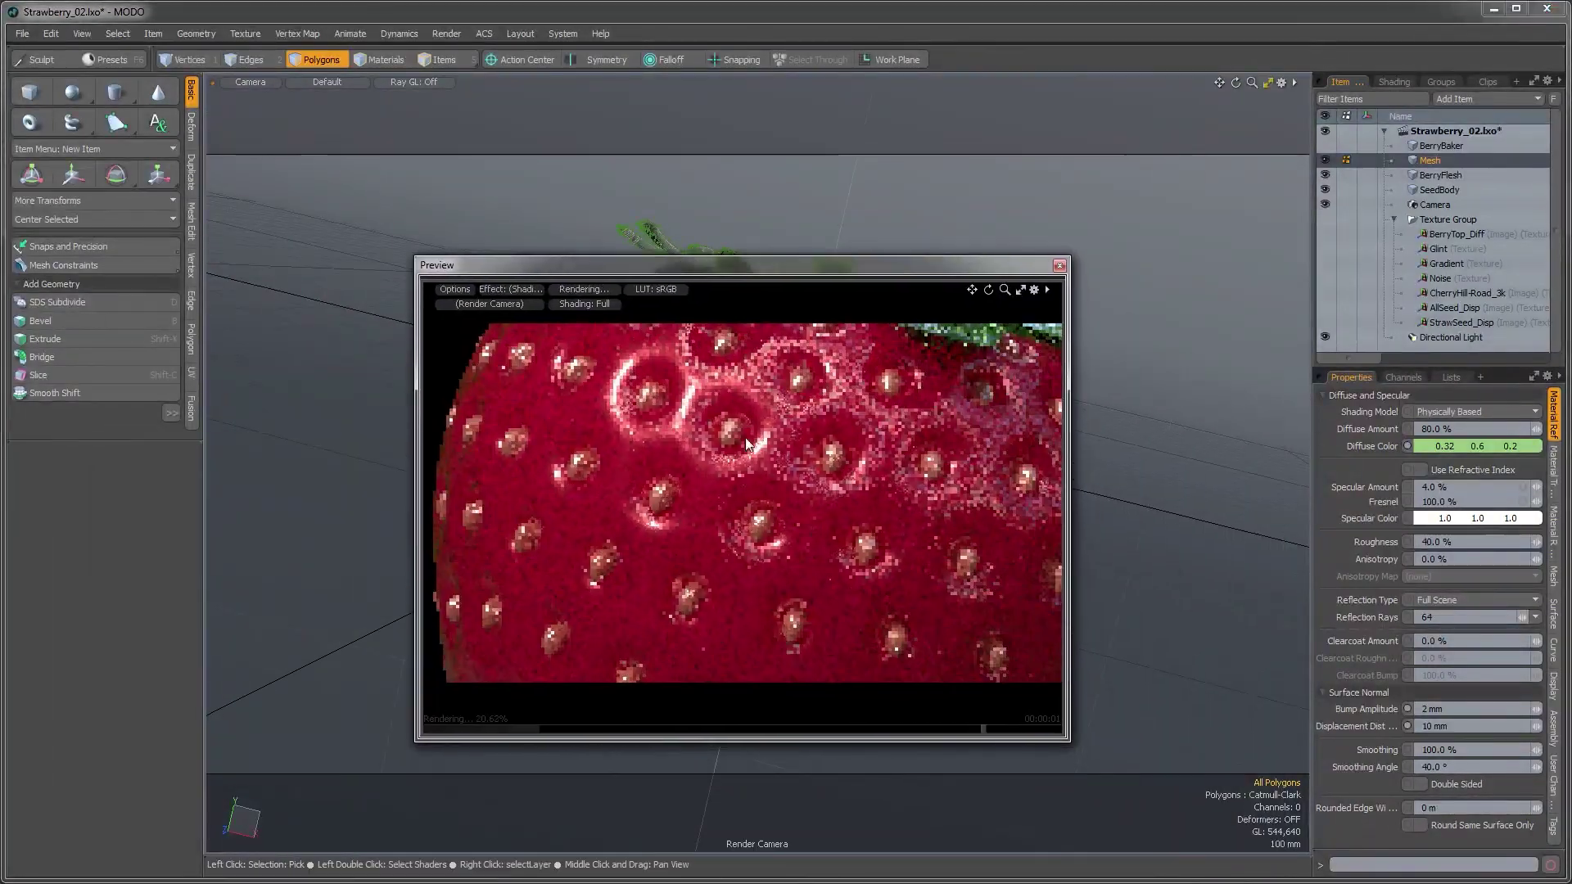
# Reset the preview render to frame the whole strawberry and reposition the preview window below the leafy top
pyautogui.click(455, 289)
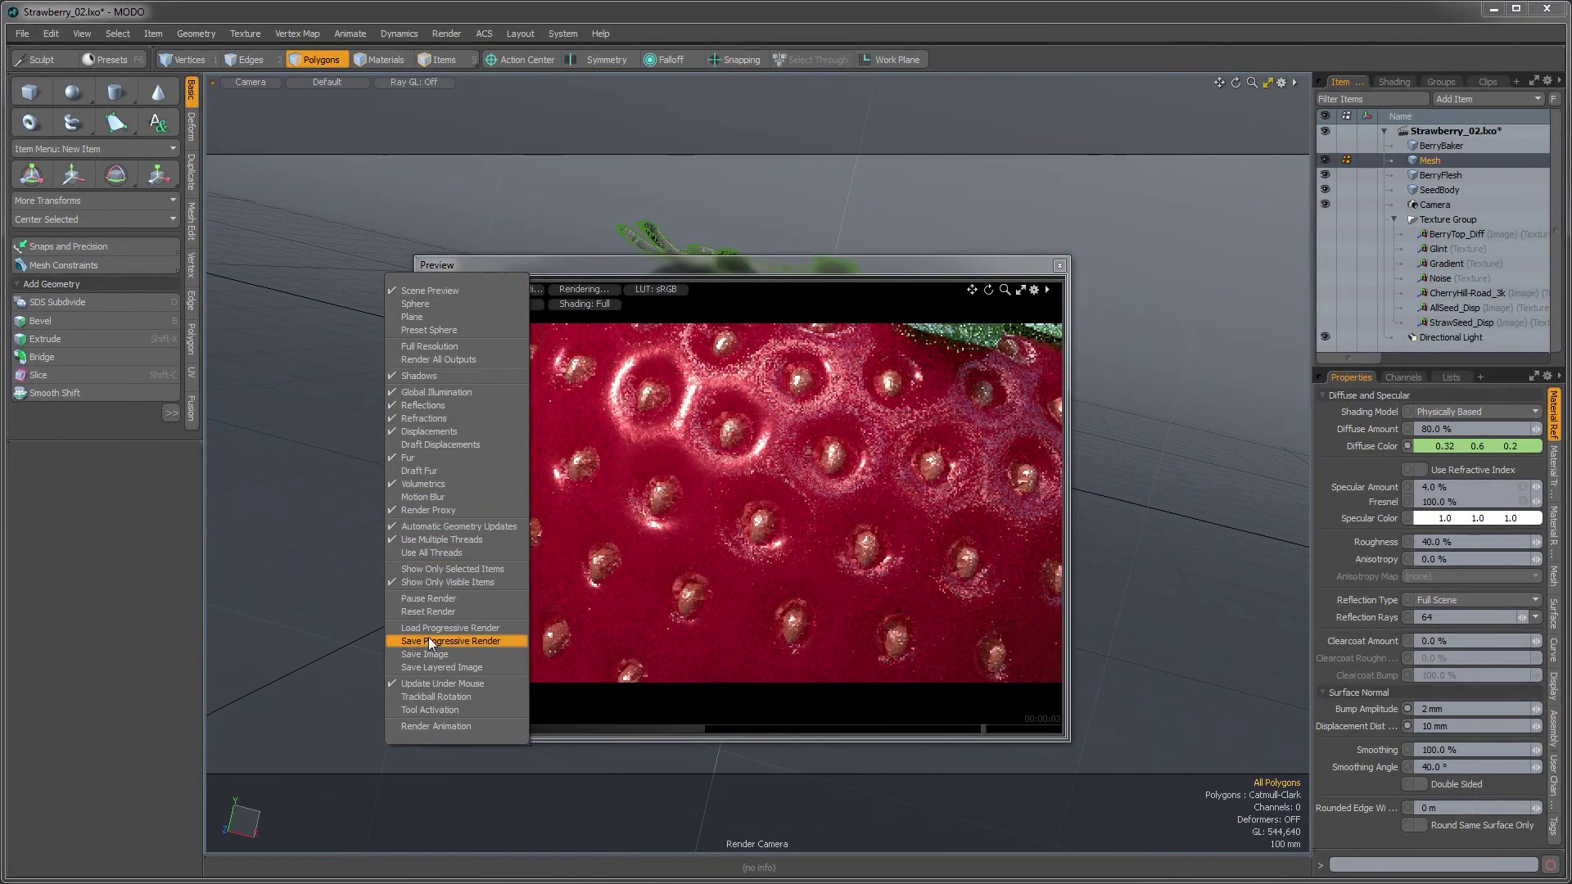
pyautogui.click(426, 612)
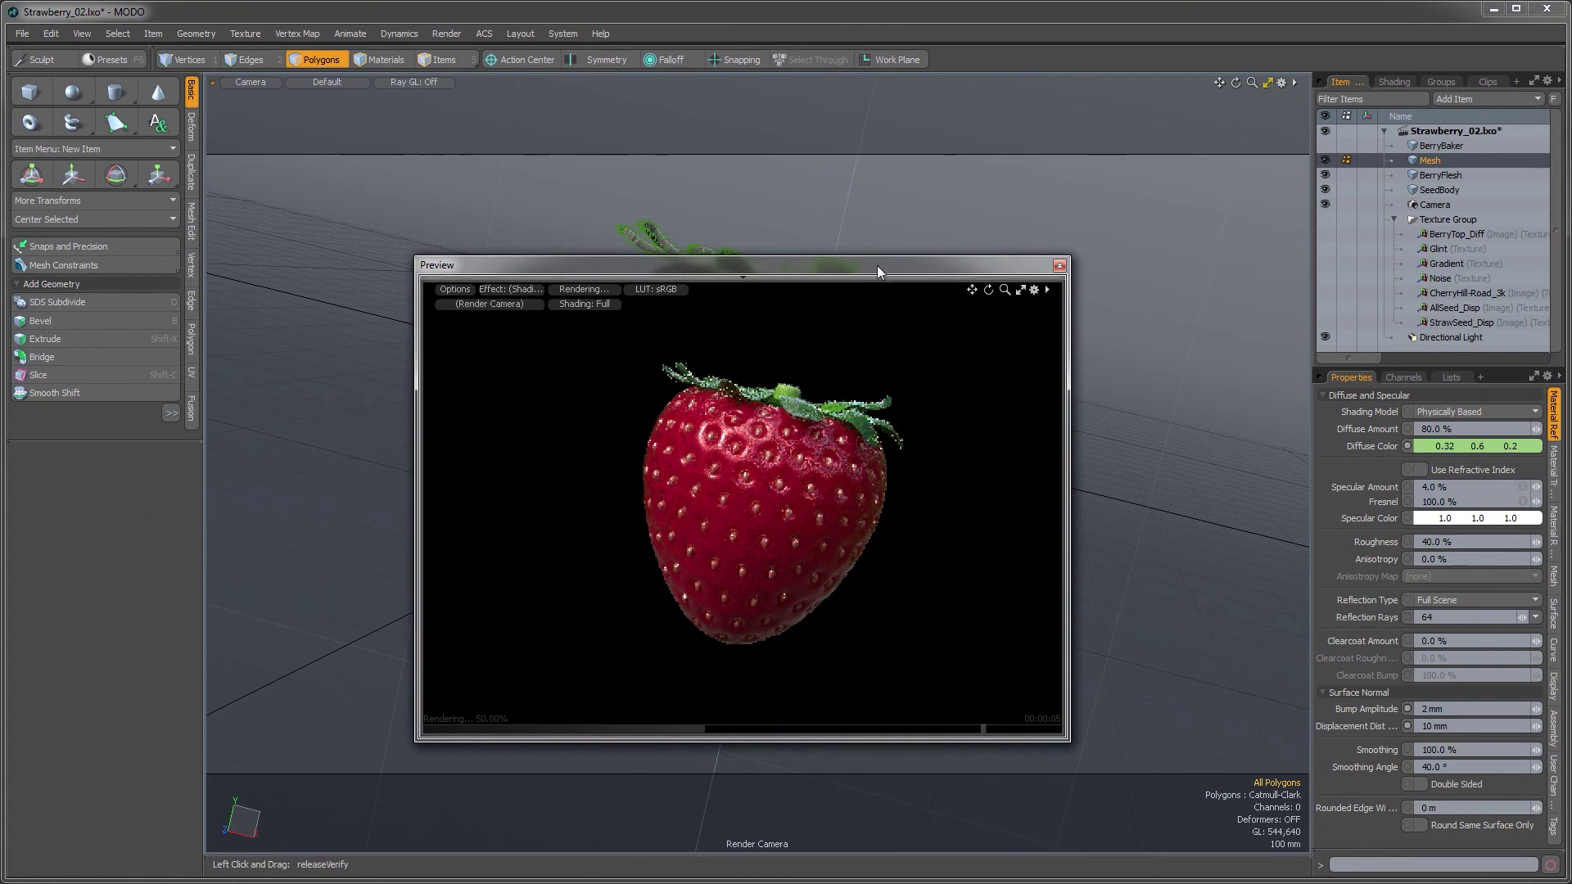
pyautogui.moveTo(877, 265); pyautogui.dragTo(1019, 437)
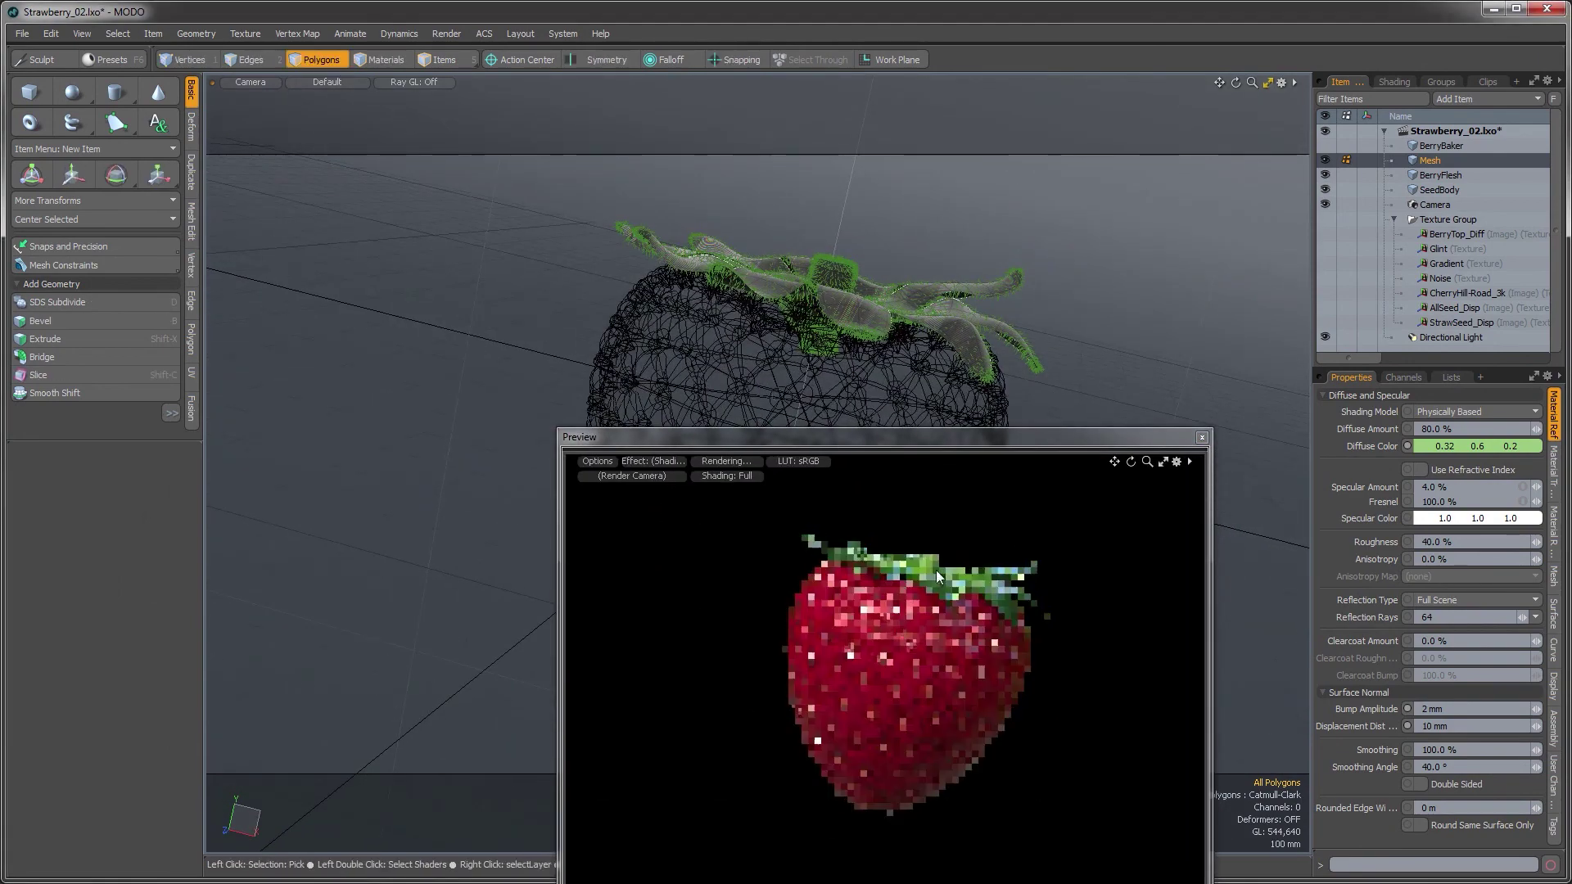
pyautogui.moveTo(924, 439); pyautogui.dragTo(955, 333)
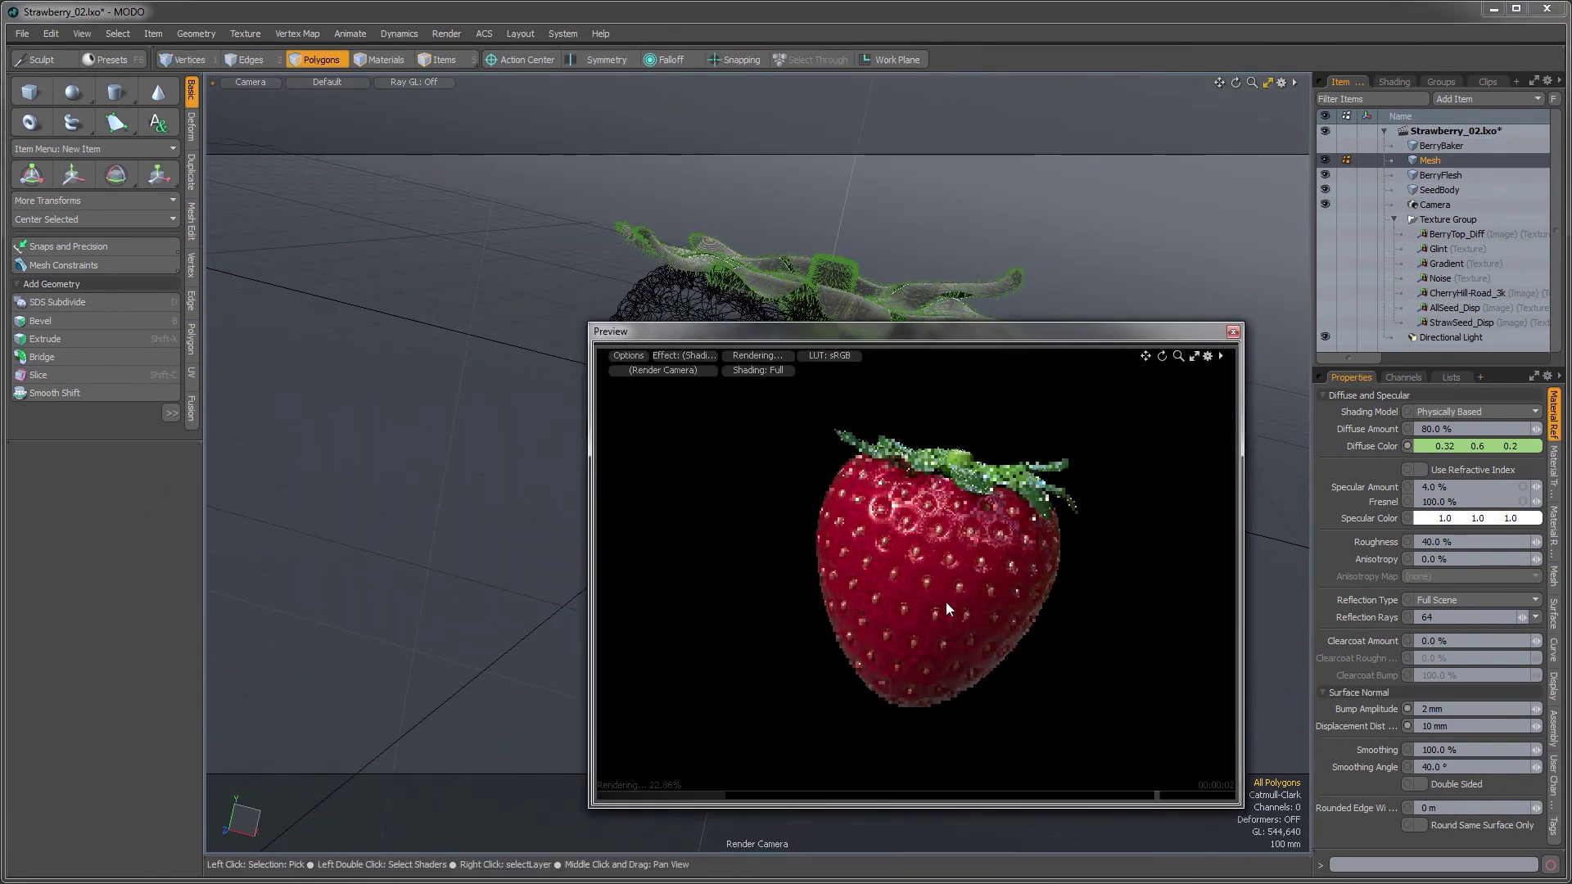